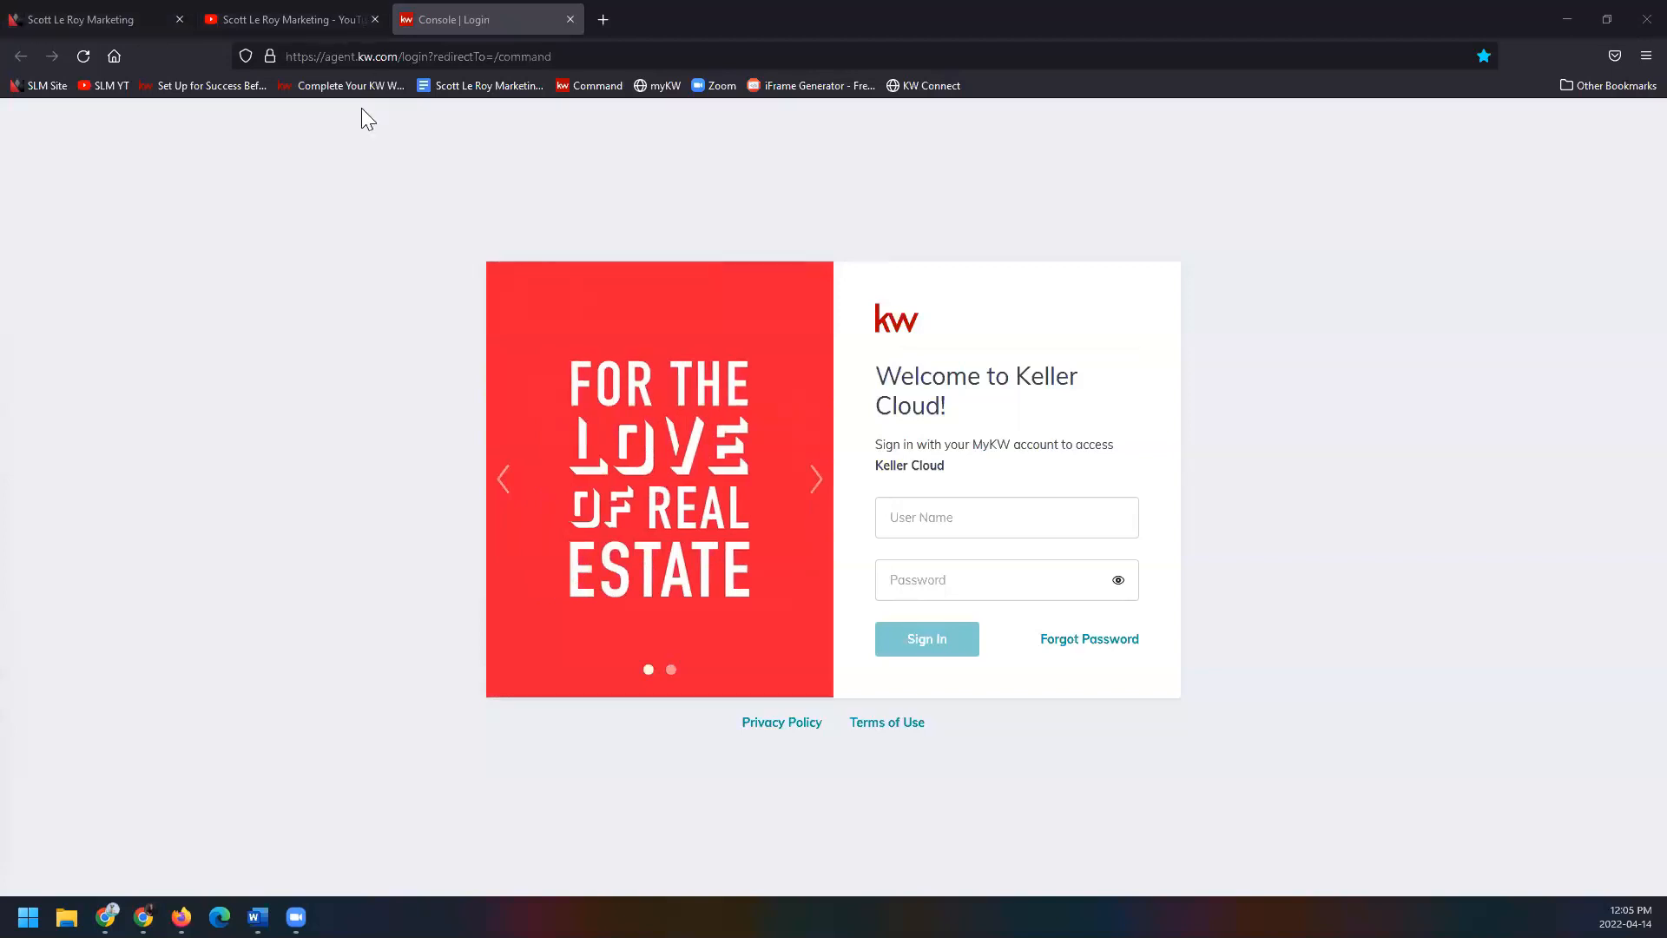
Enter the account user name and password on the Keller Cloud sign-in page.
click(331, 59)
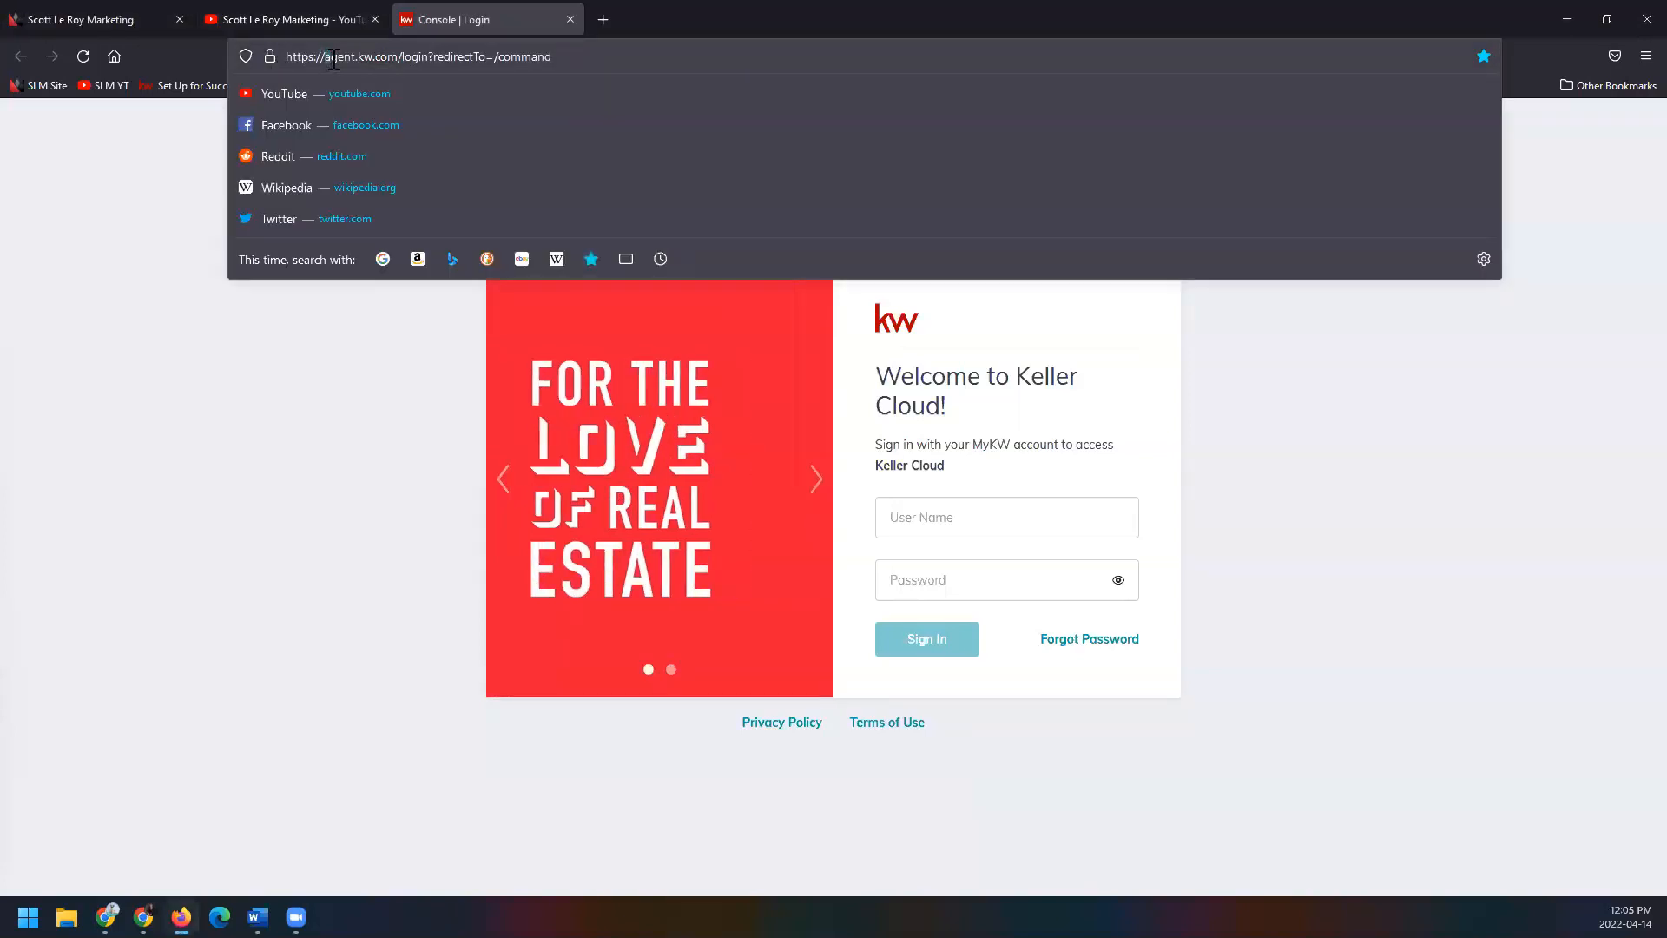
click(363, 395)
click(985, 521)
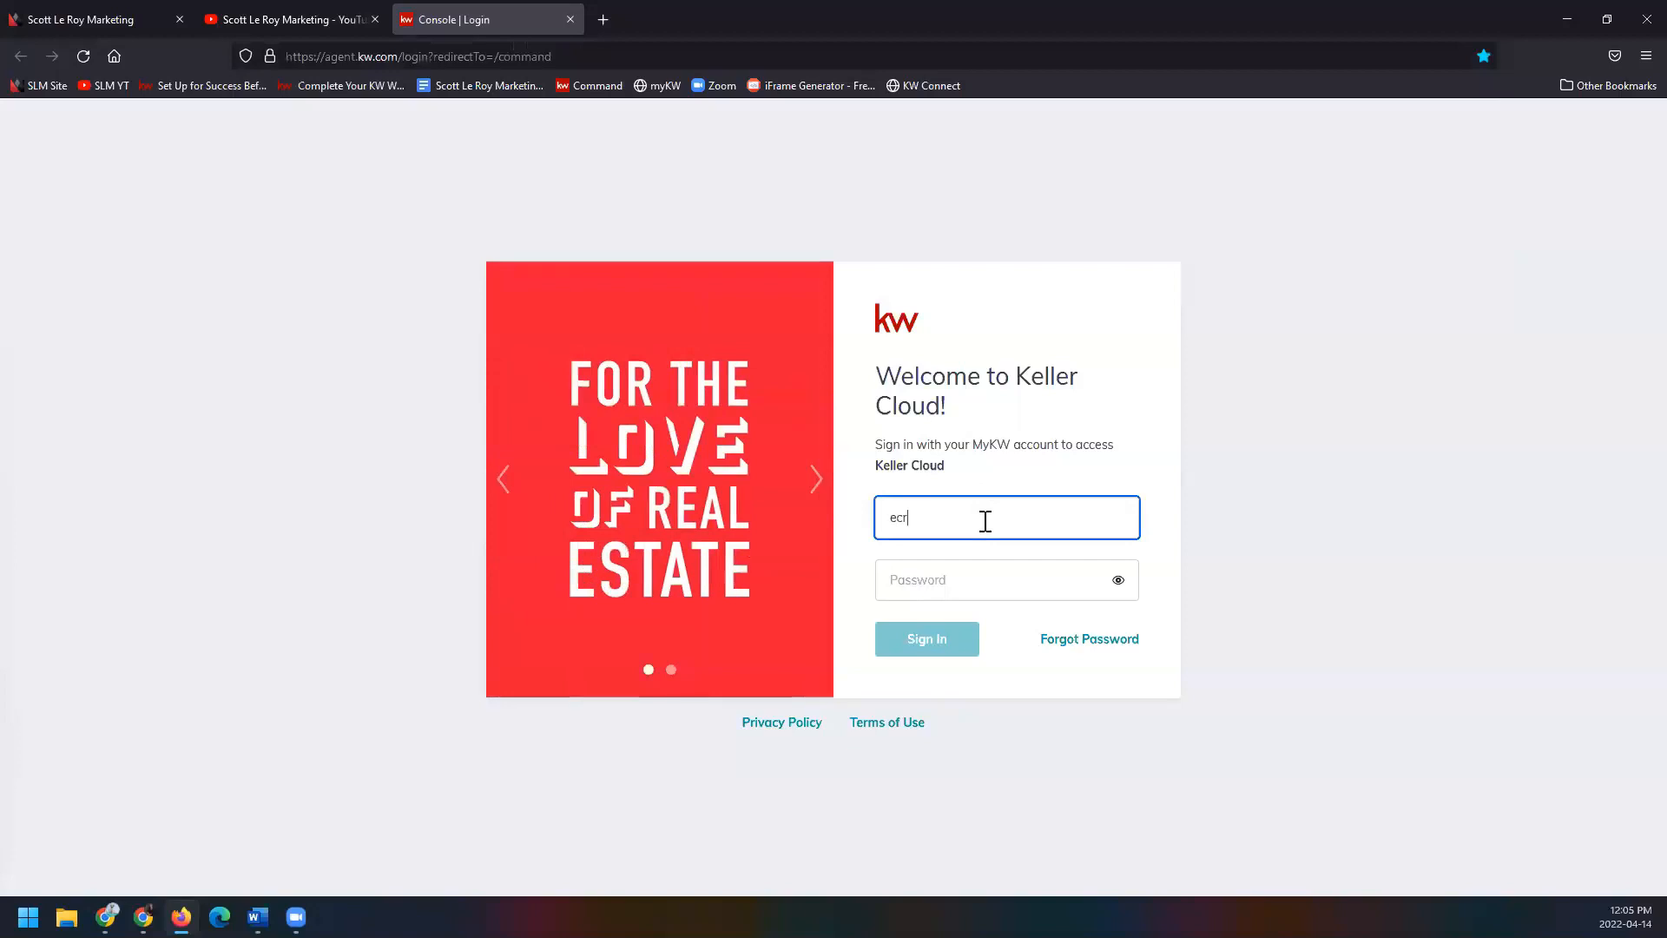
click(999, 589)
text(••••••••••)
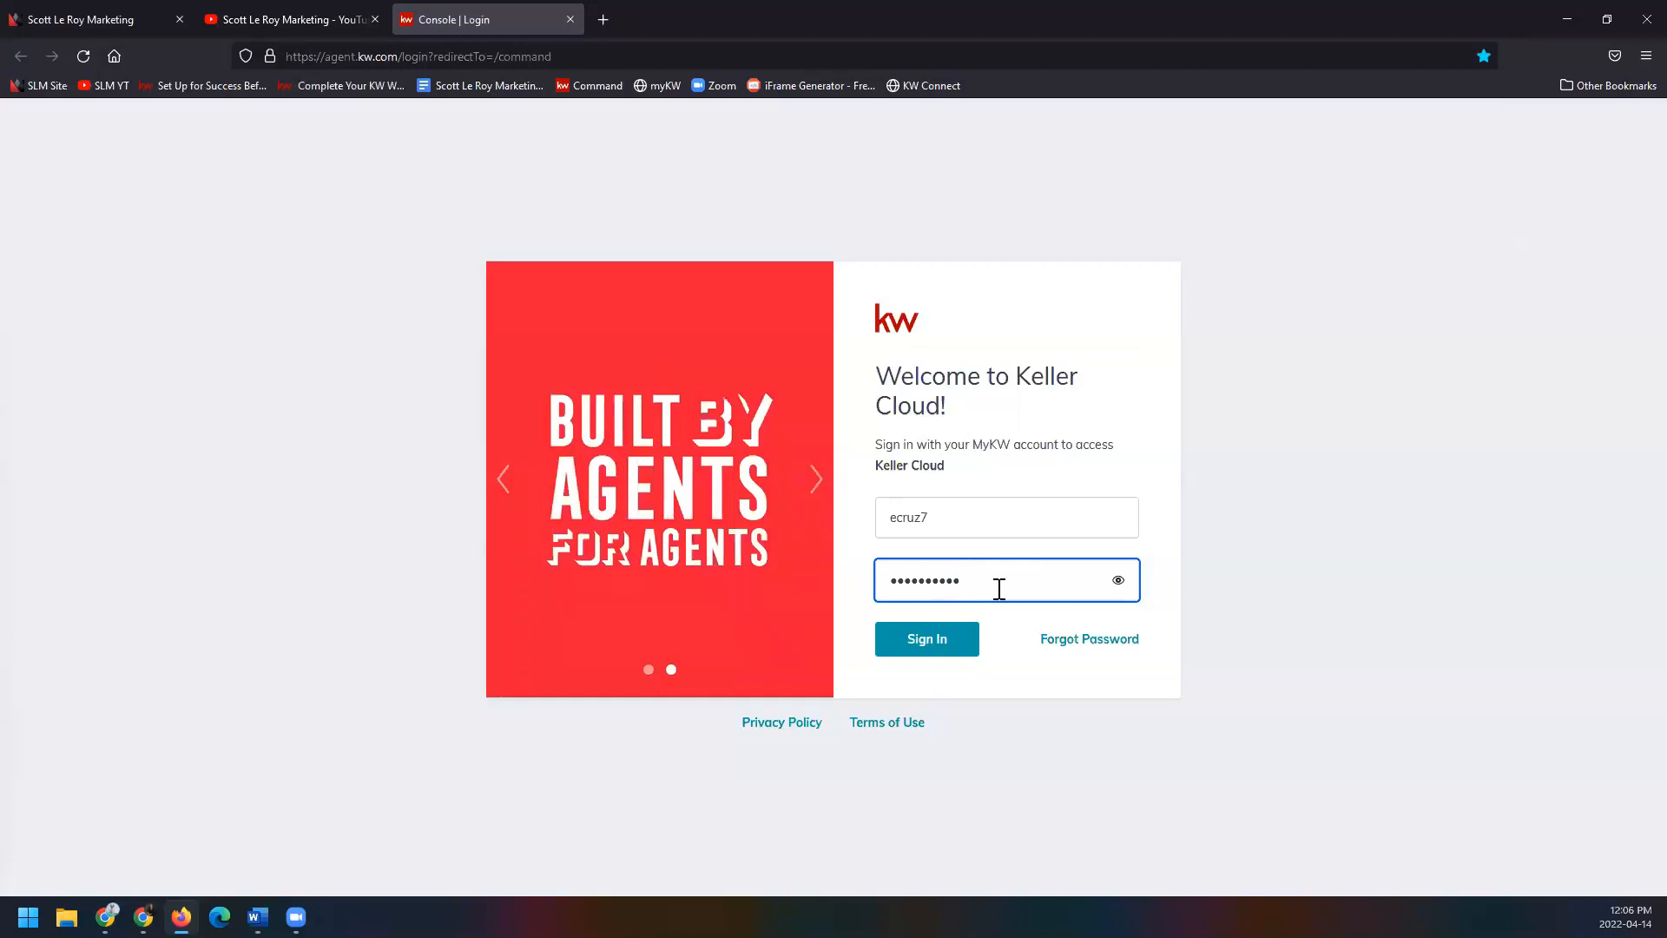
Sign in to the Welcome Home dashboard and open the profile name's dropdown.
click(960, 639)
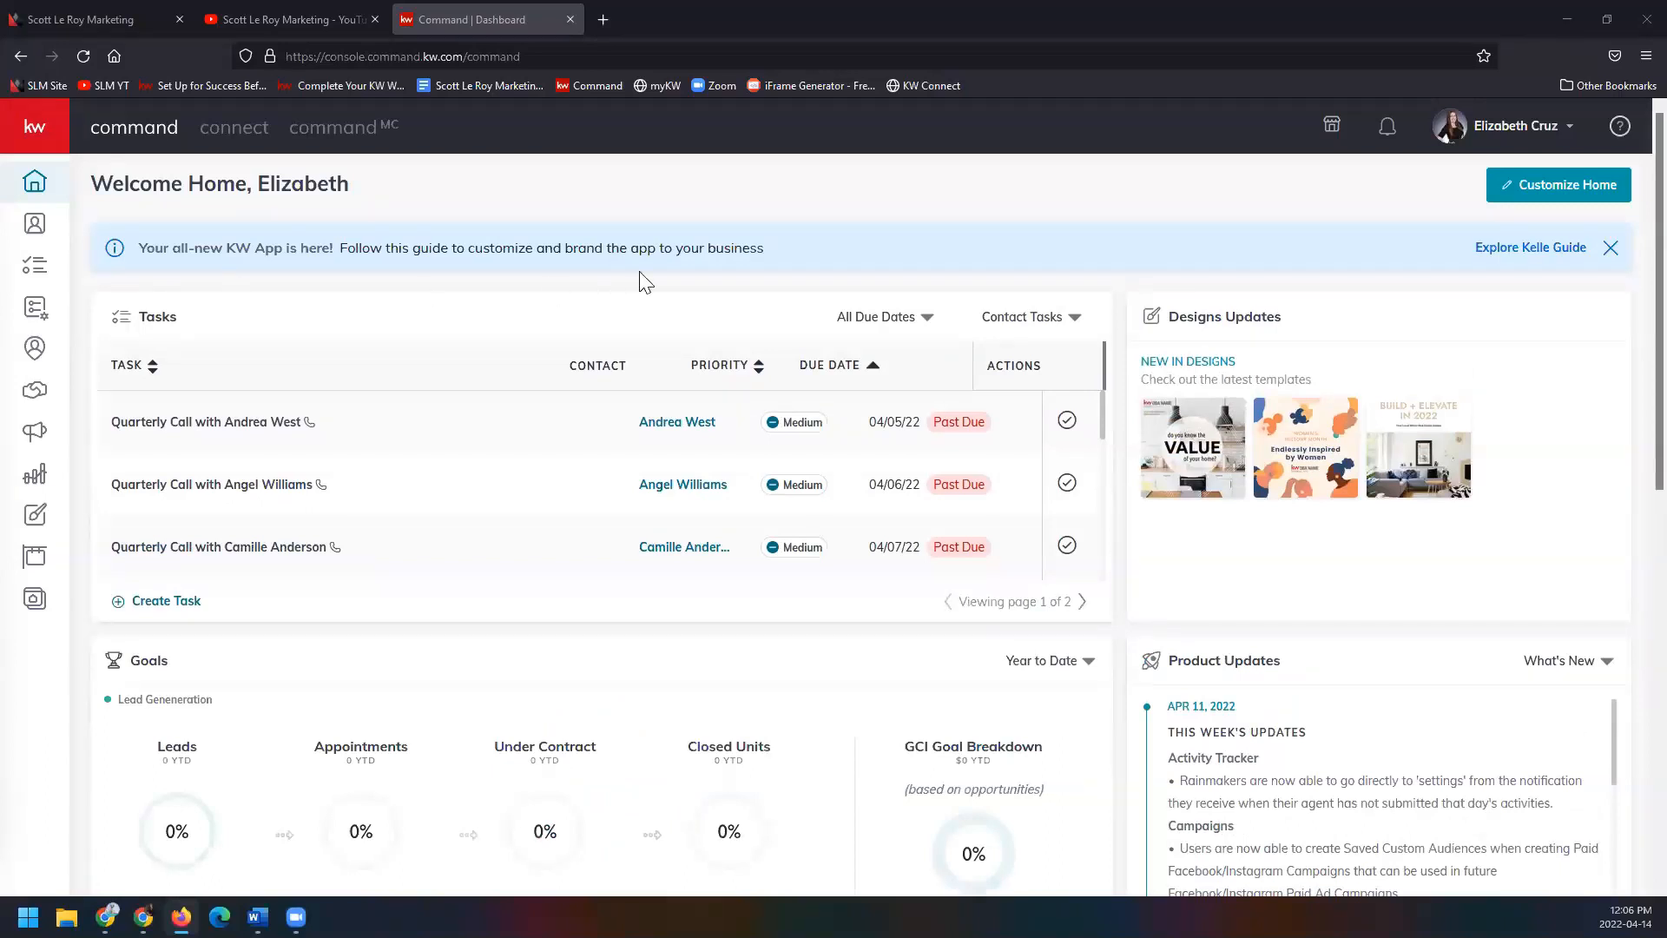
click(1500, 130)
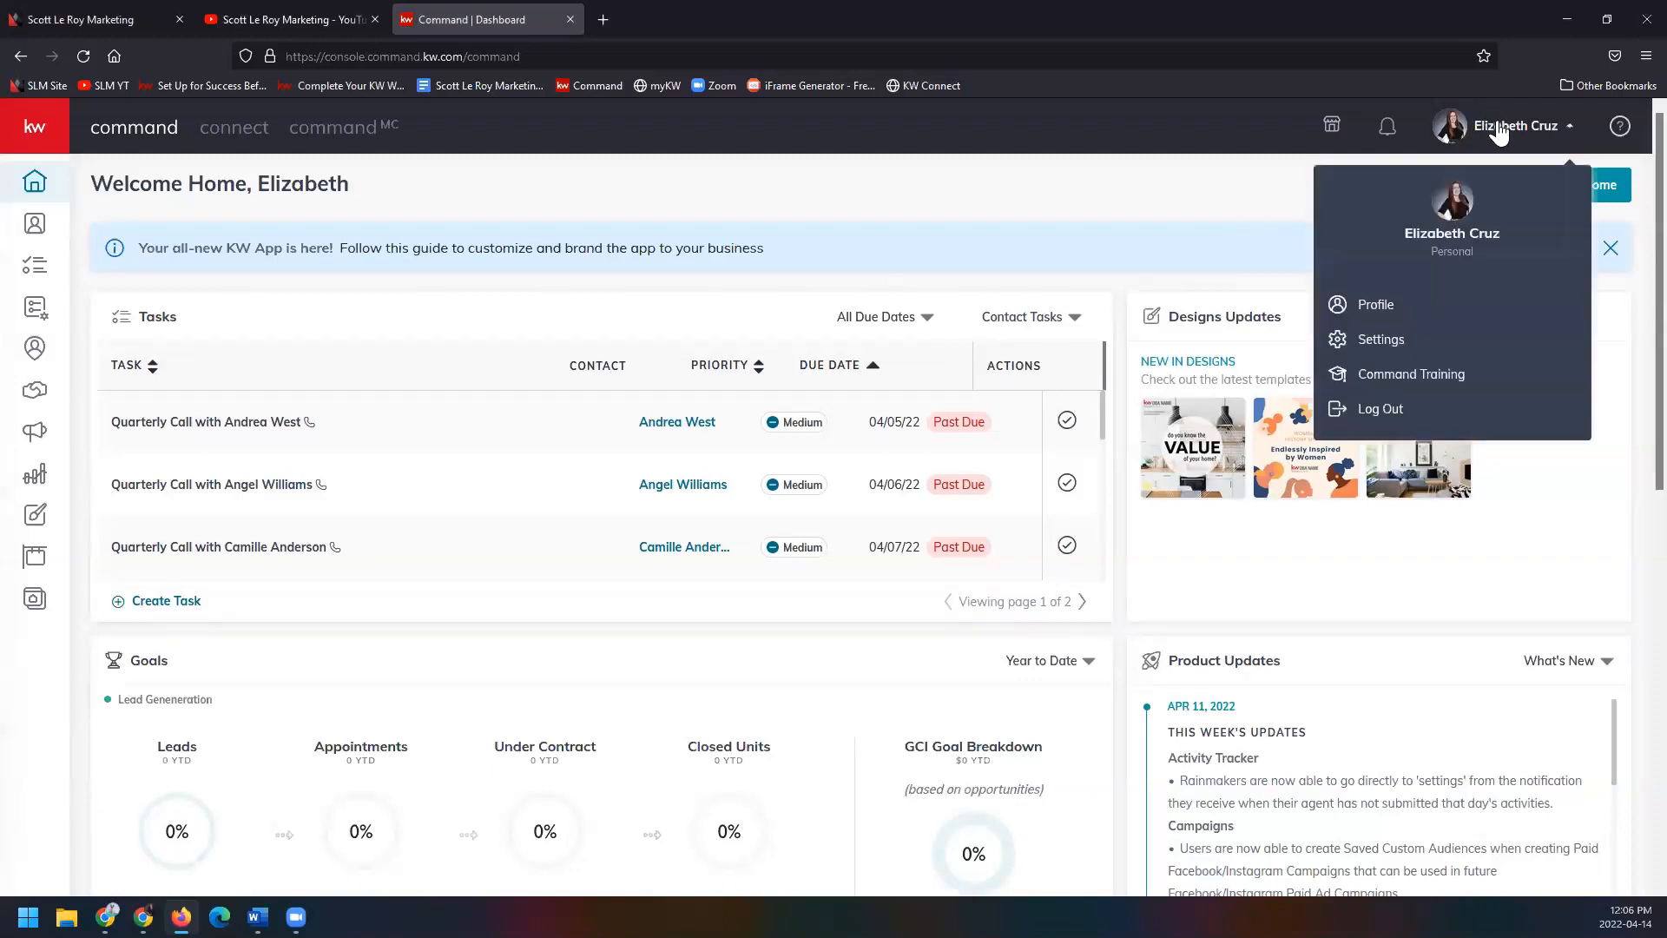
Go to Settings and scroll down to the Connected Apps list showing Facebook.
click(1437, 347)
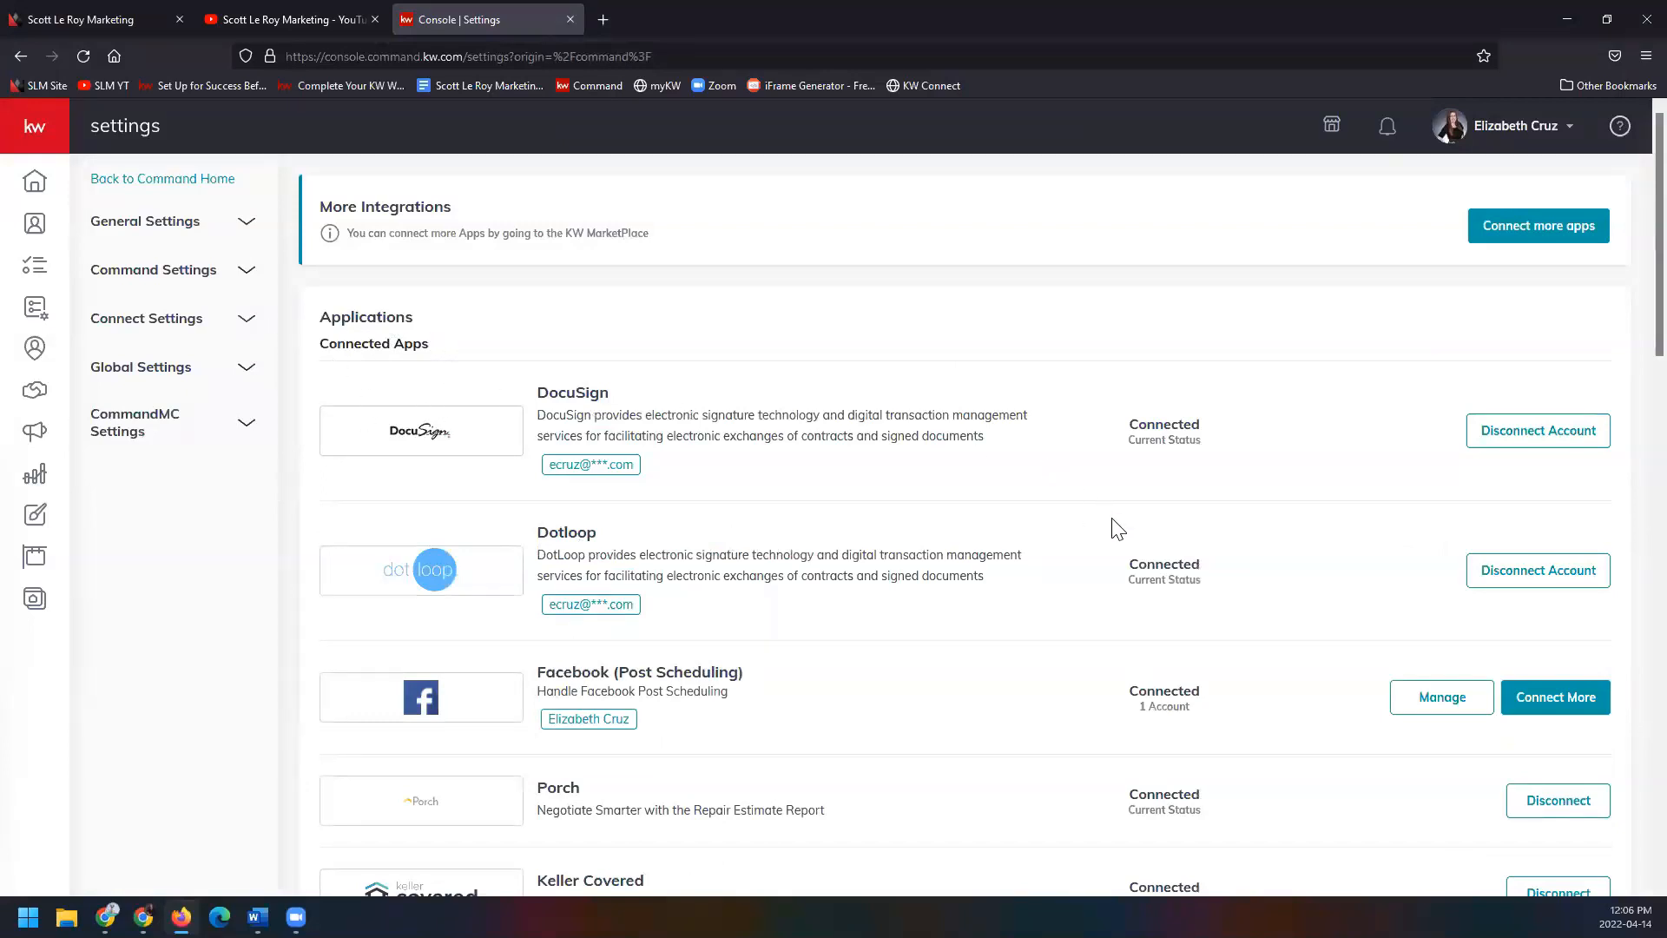
scroll(1112, 524, down, 2)
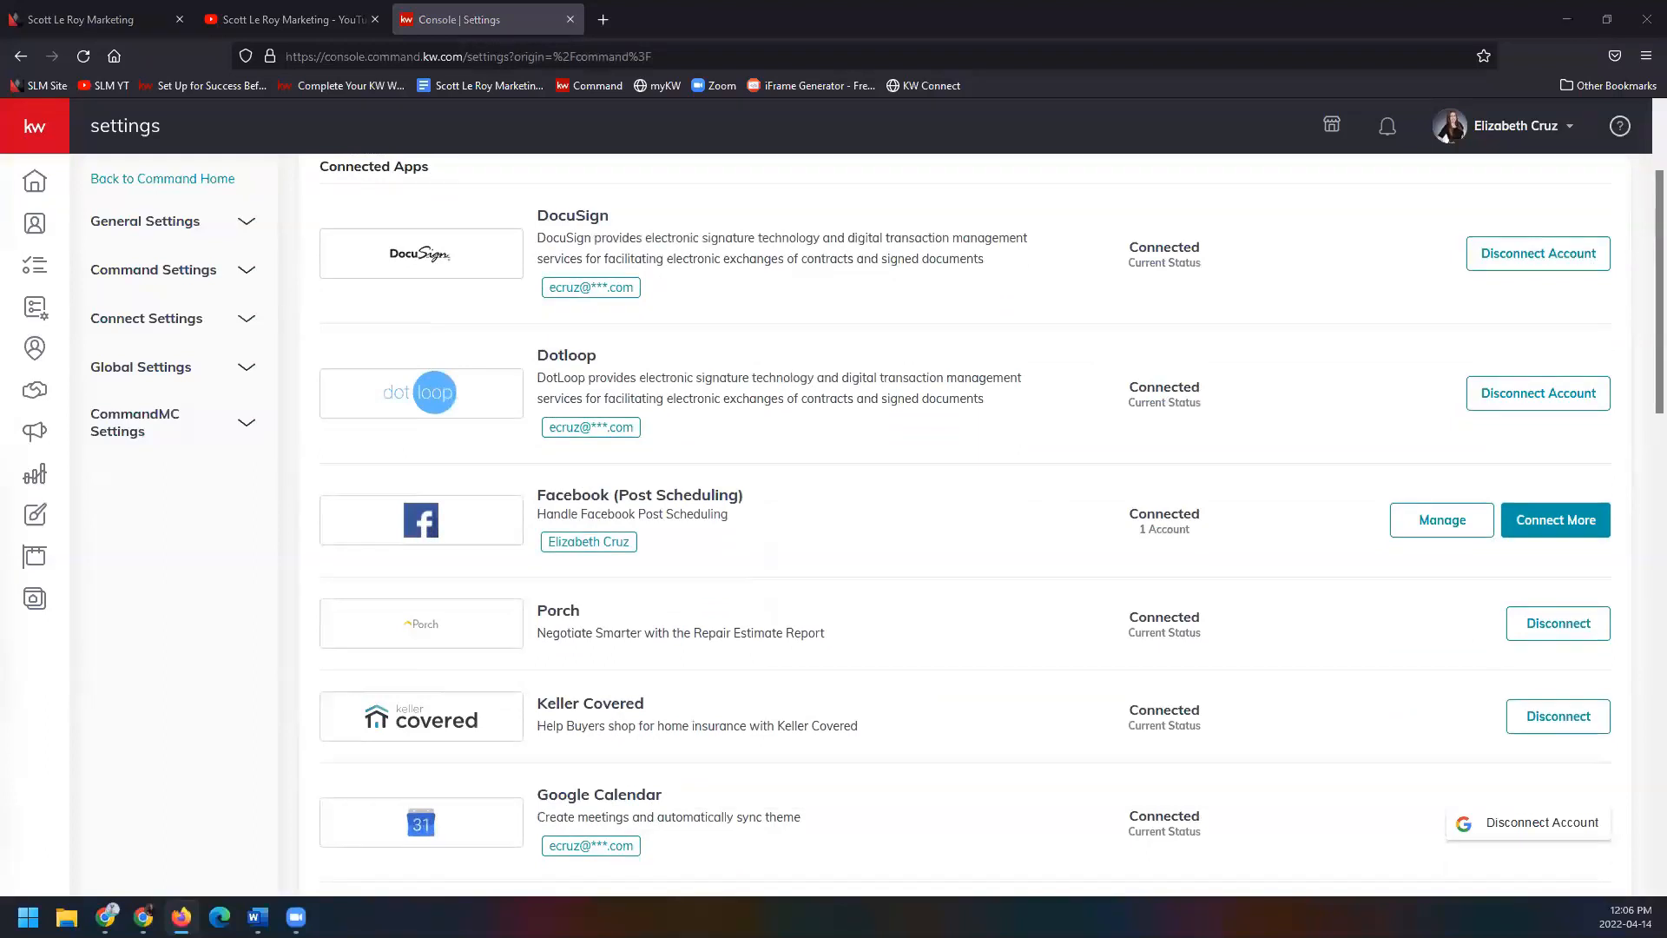
scroll(838, 483, down, 1)
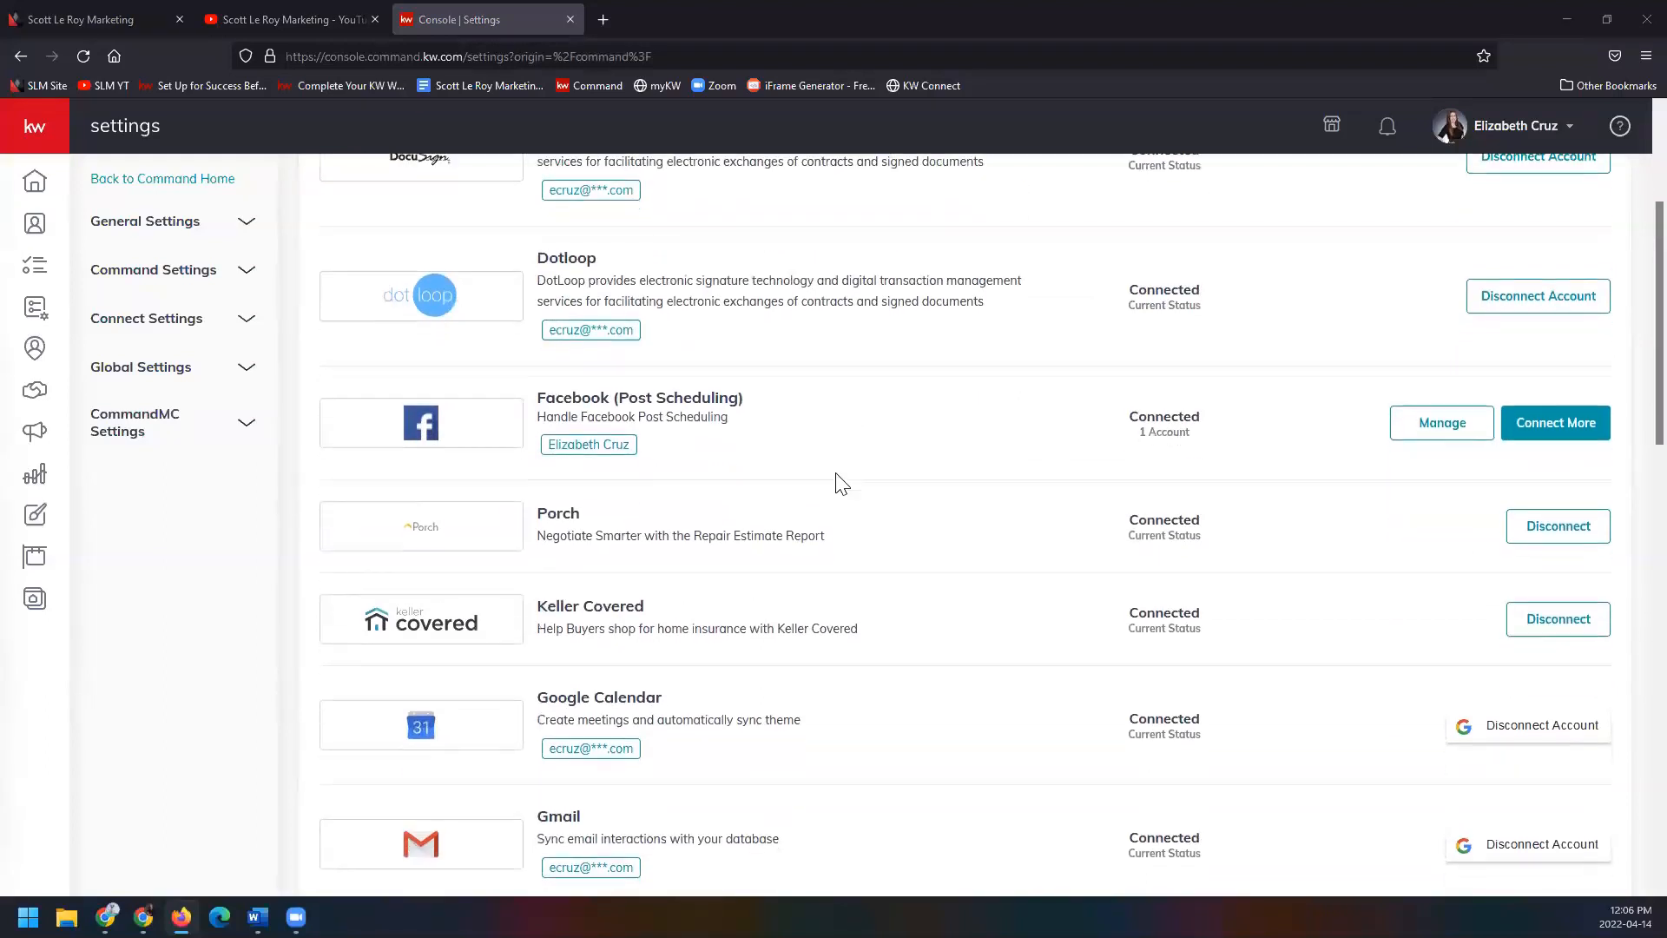
scroll(838, 482, down, 1)
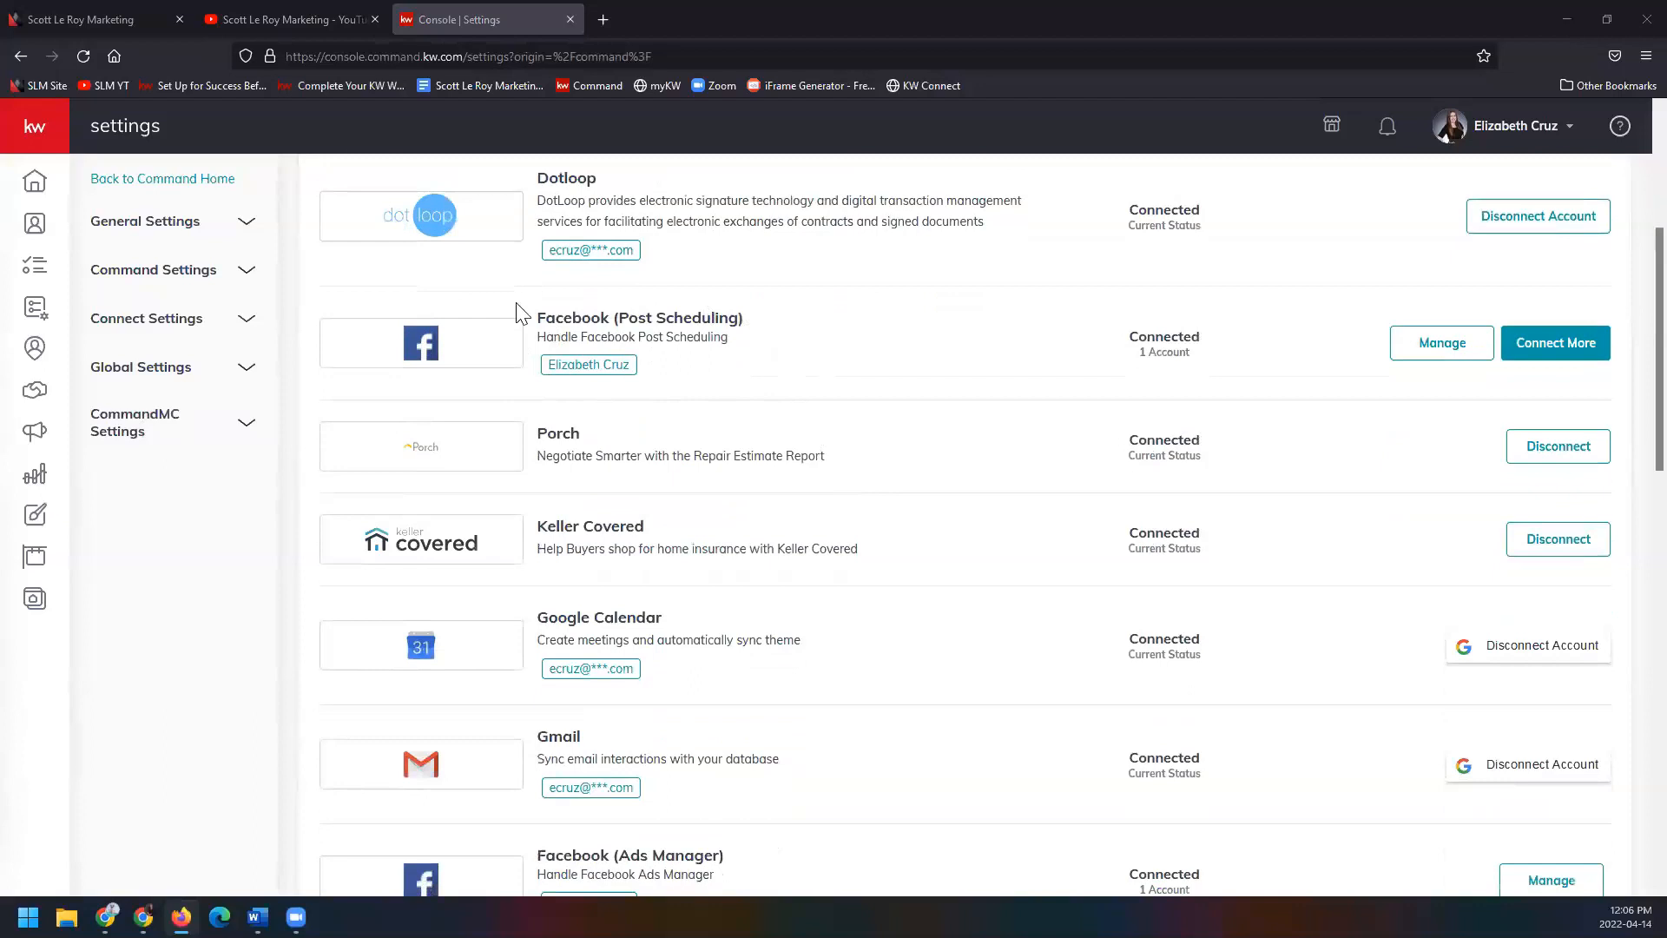
scroll(721, 398, down, 1)
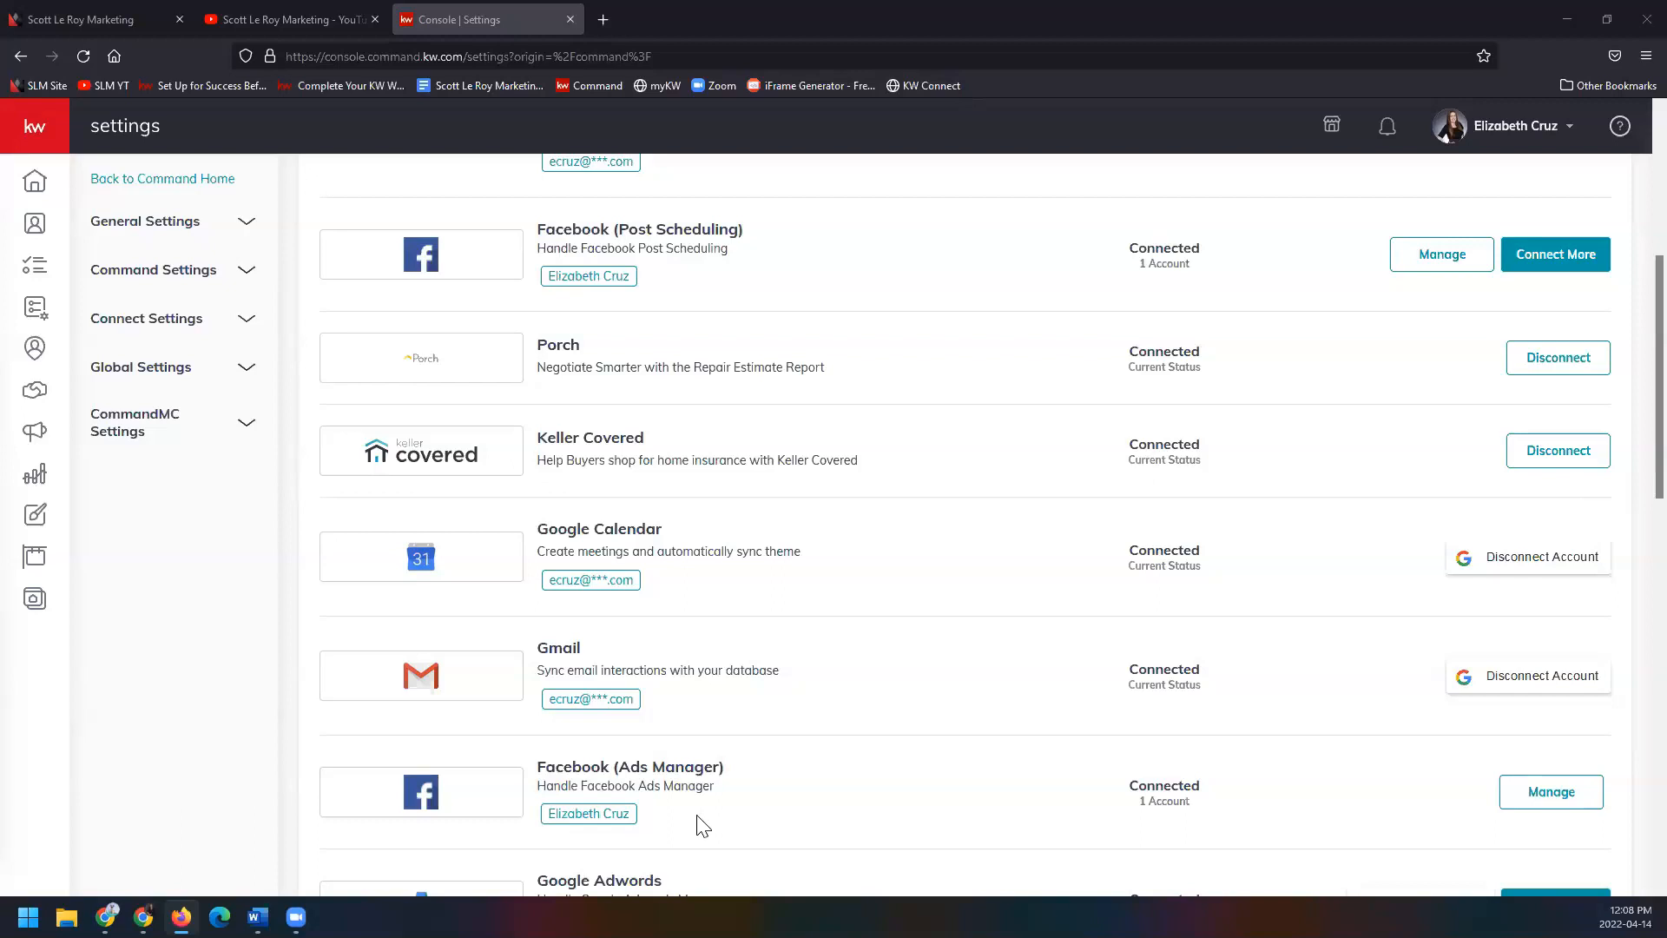
scroll(816, 764, down, 3)
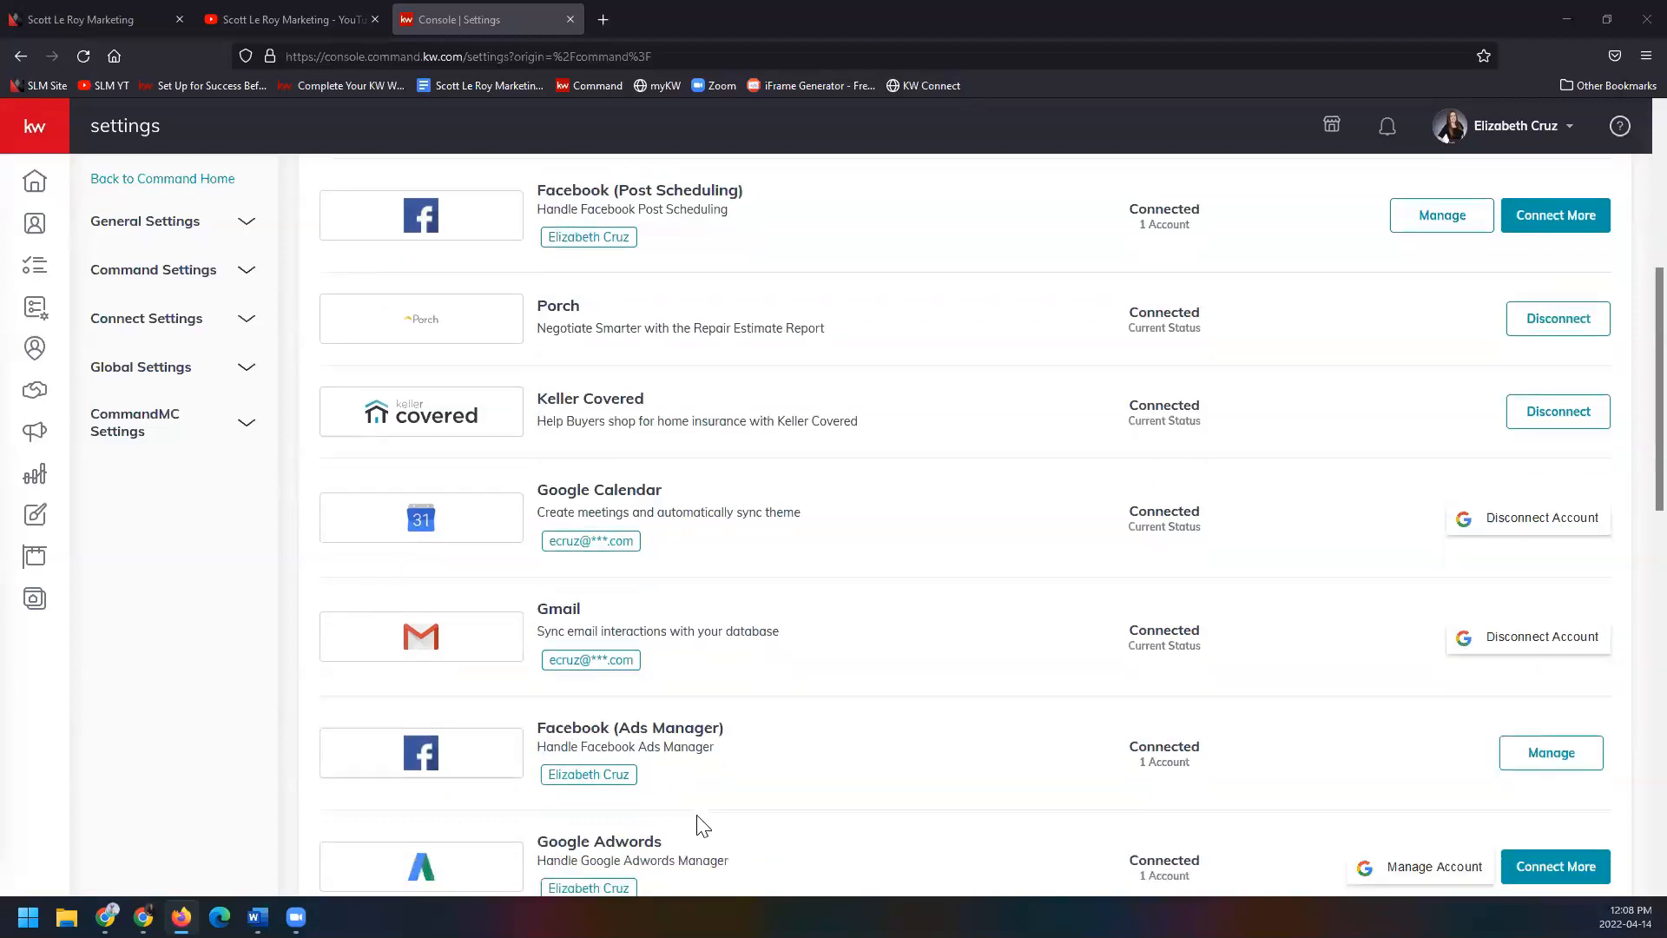
scroll(816, 764, down, 5)
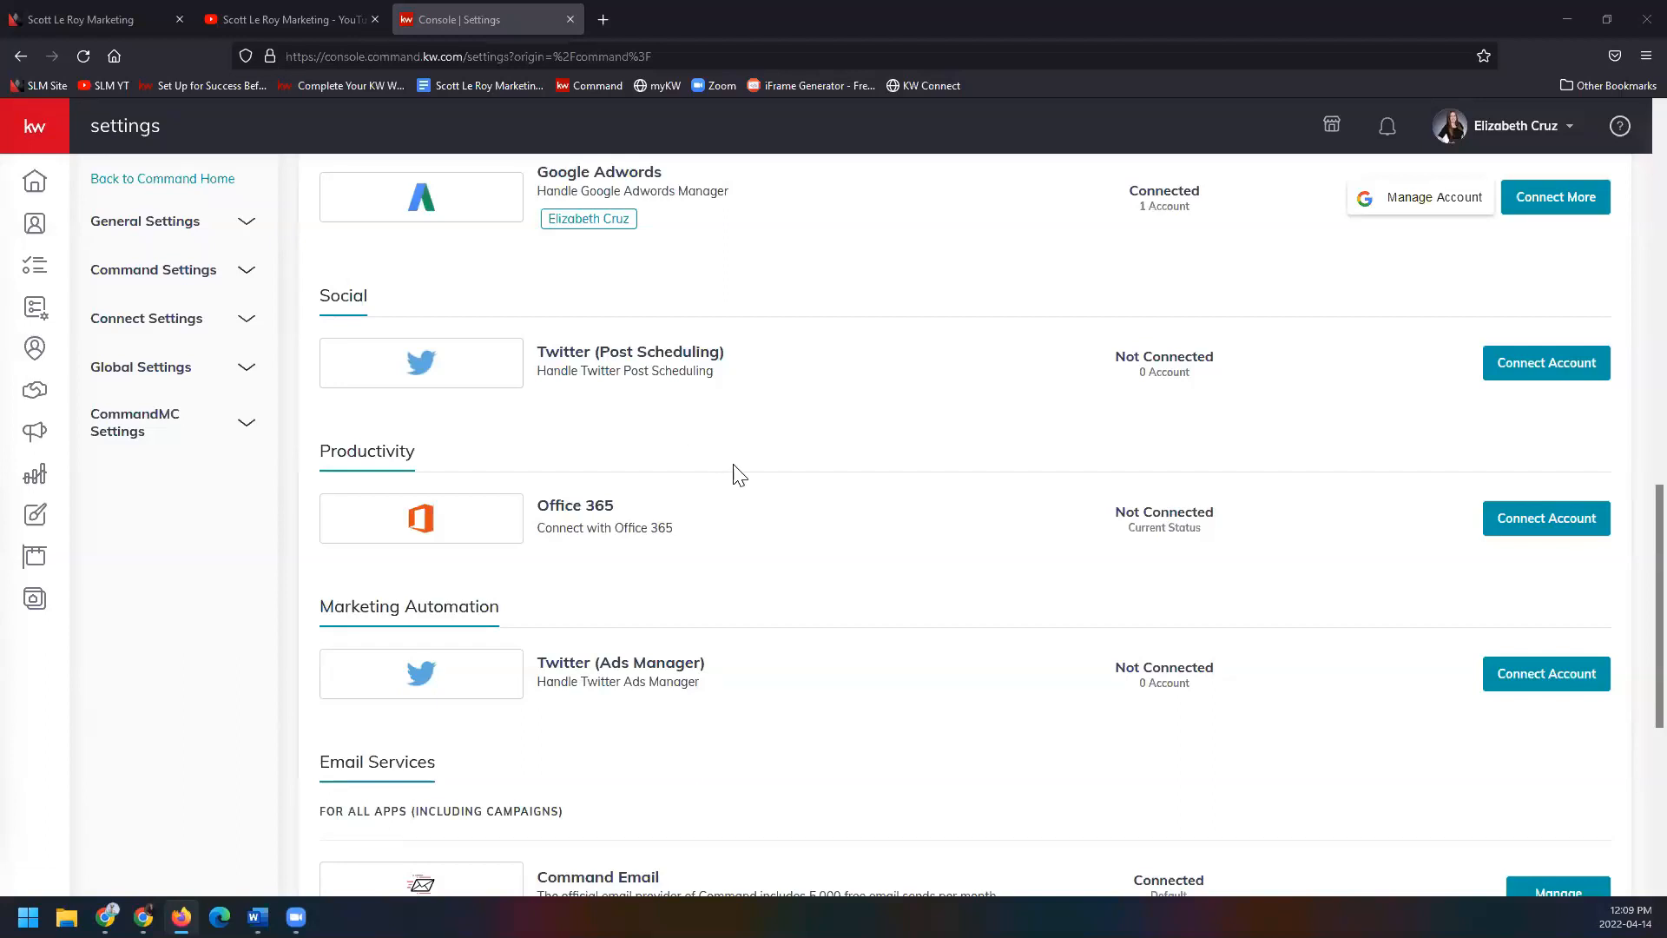
scroll(752, 475, down, 2)
scroll(752, 475, down, 4)
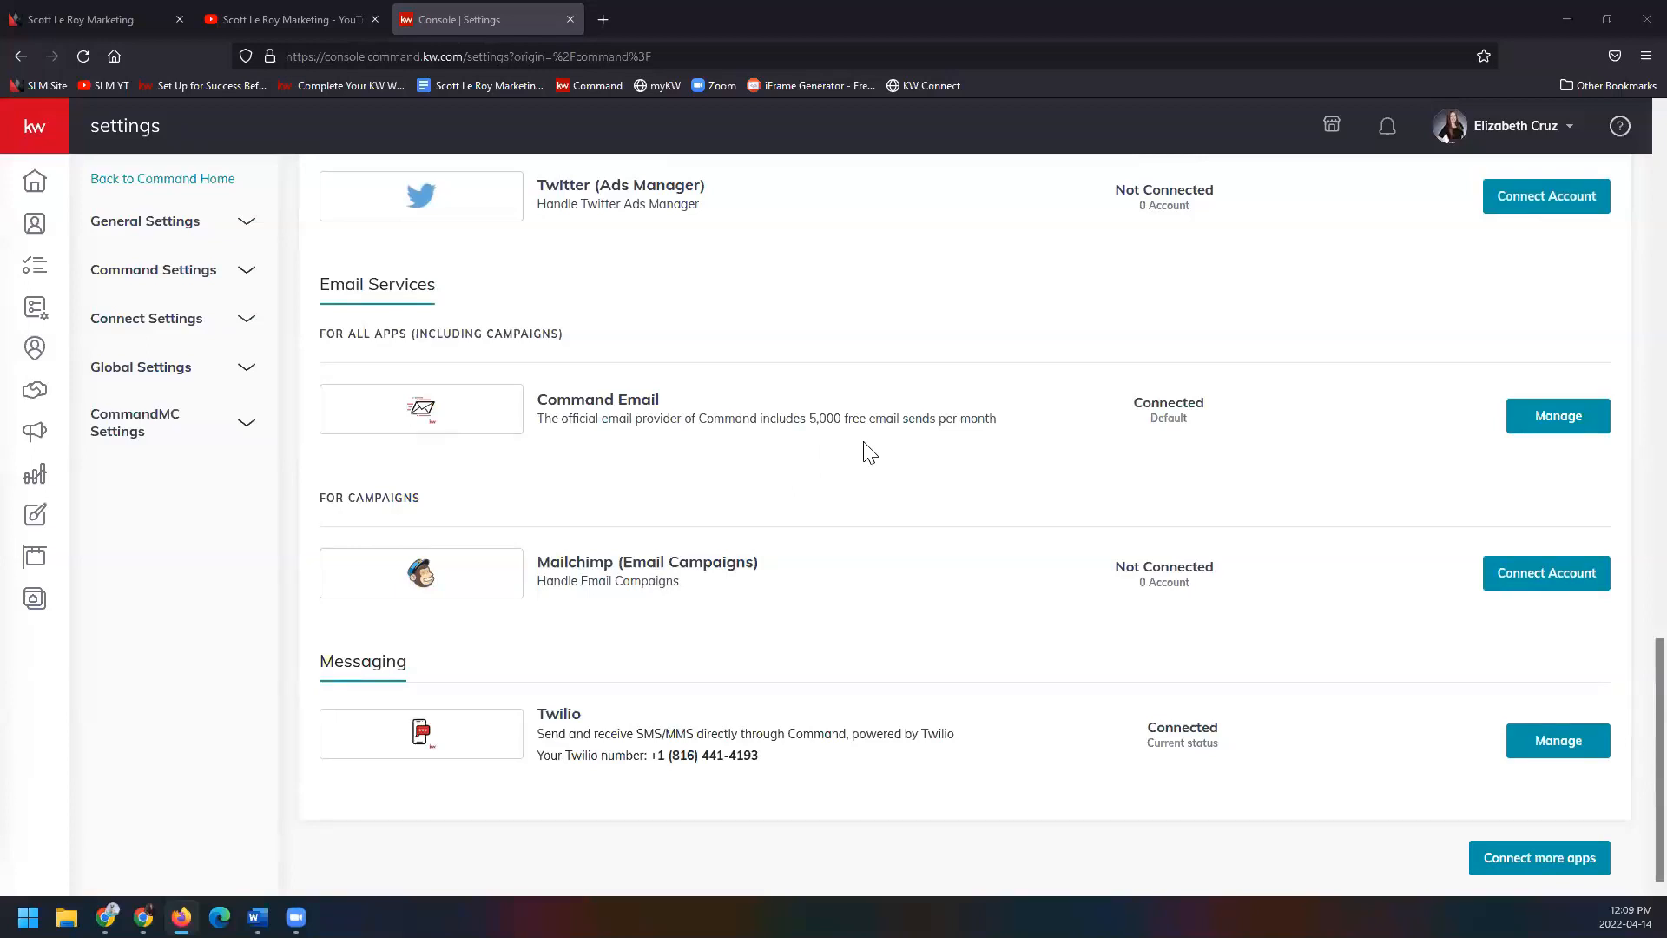
click(1539, 430)
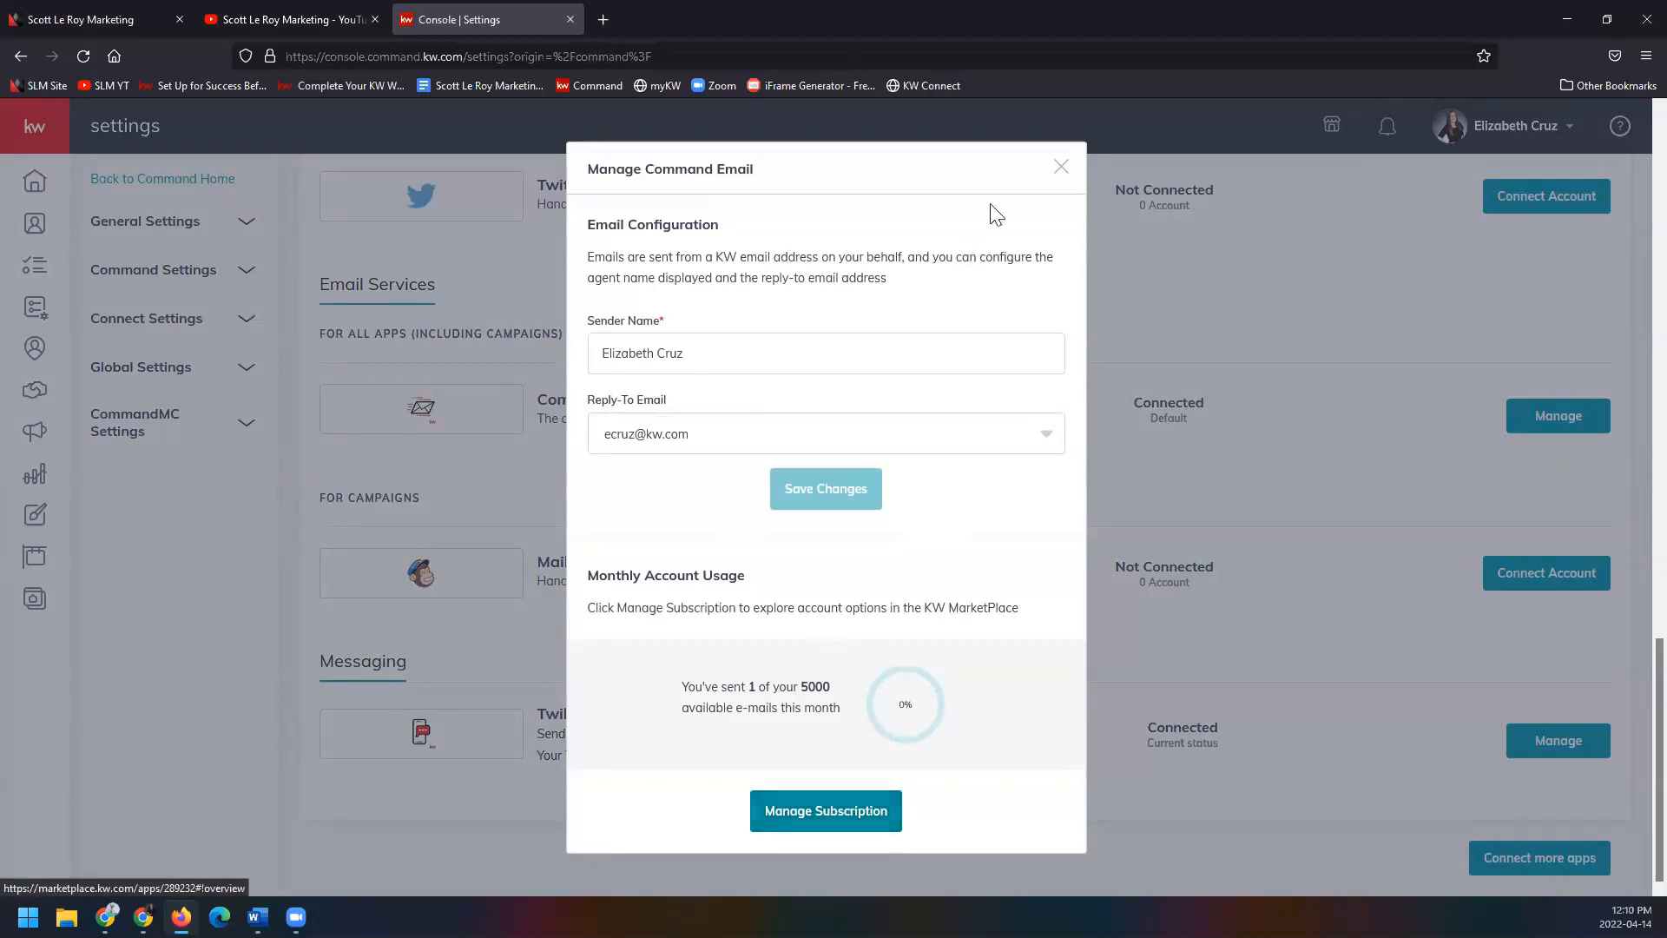
click(1059, 169)
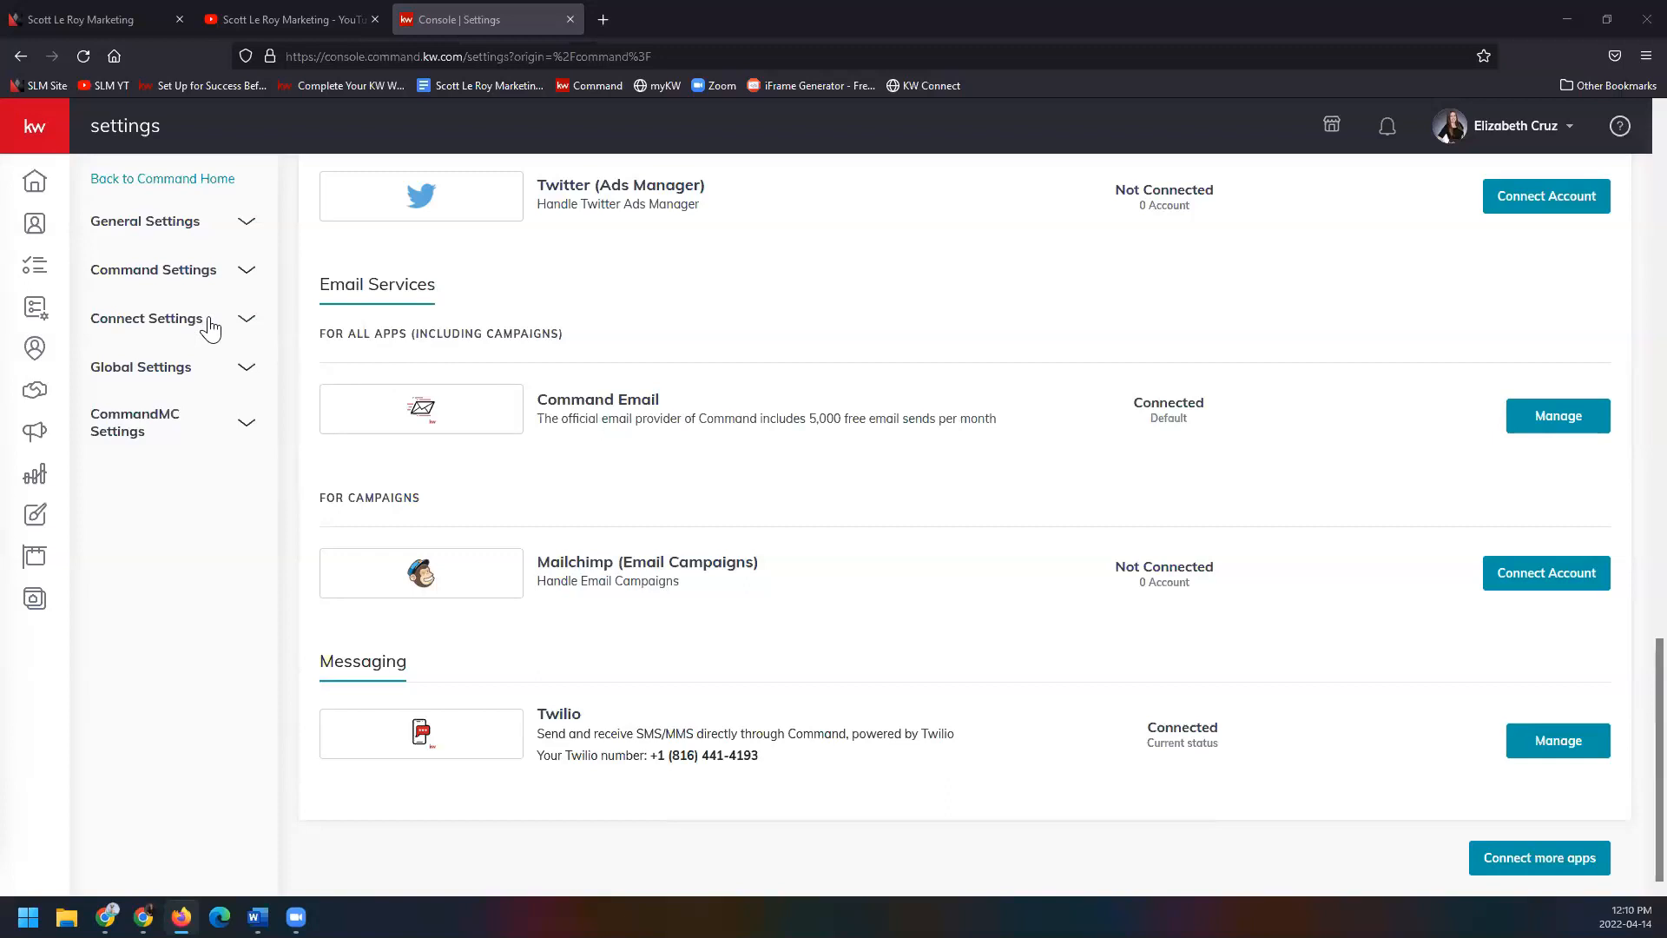
click(131, 327)
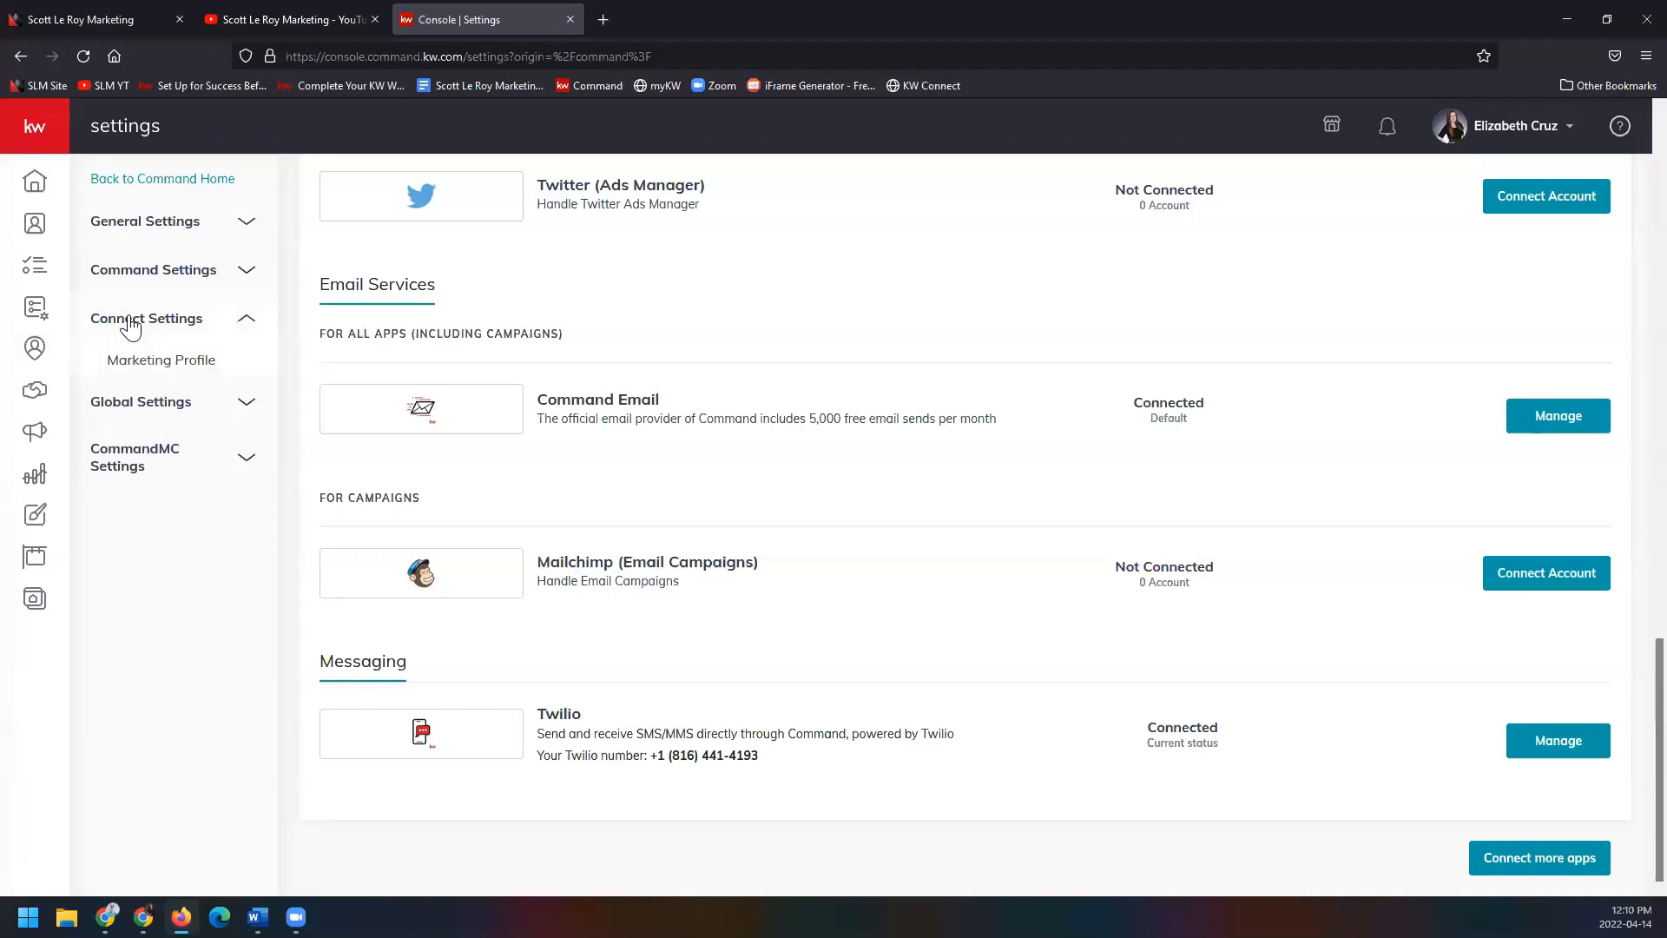
click(237, 371)
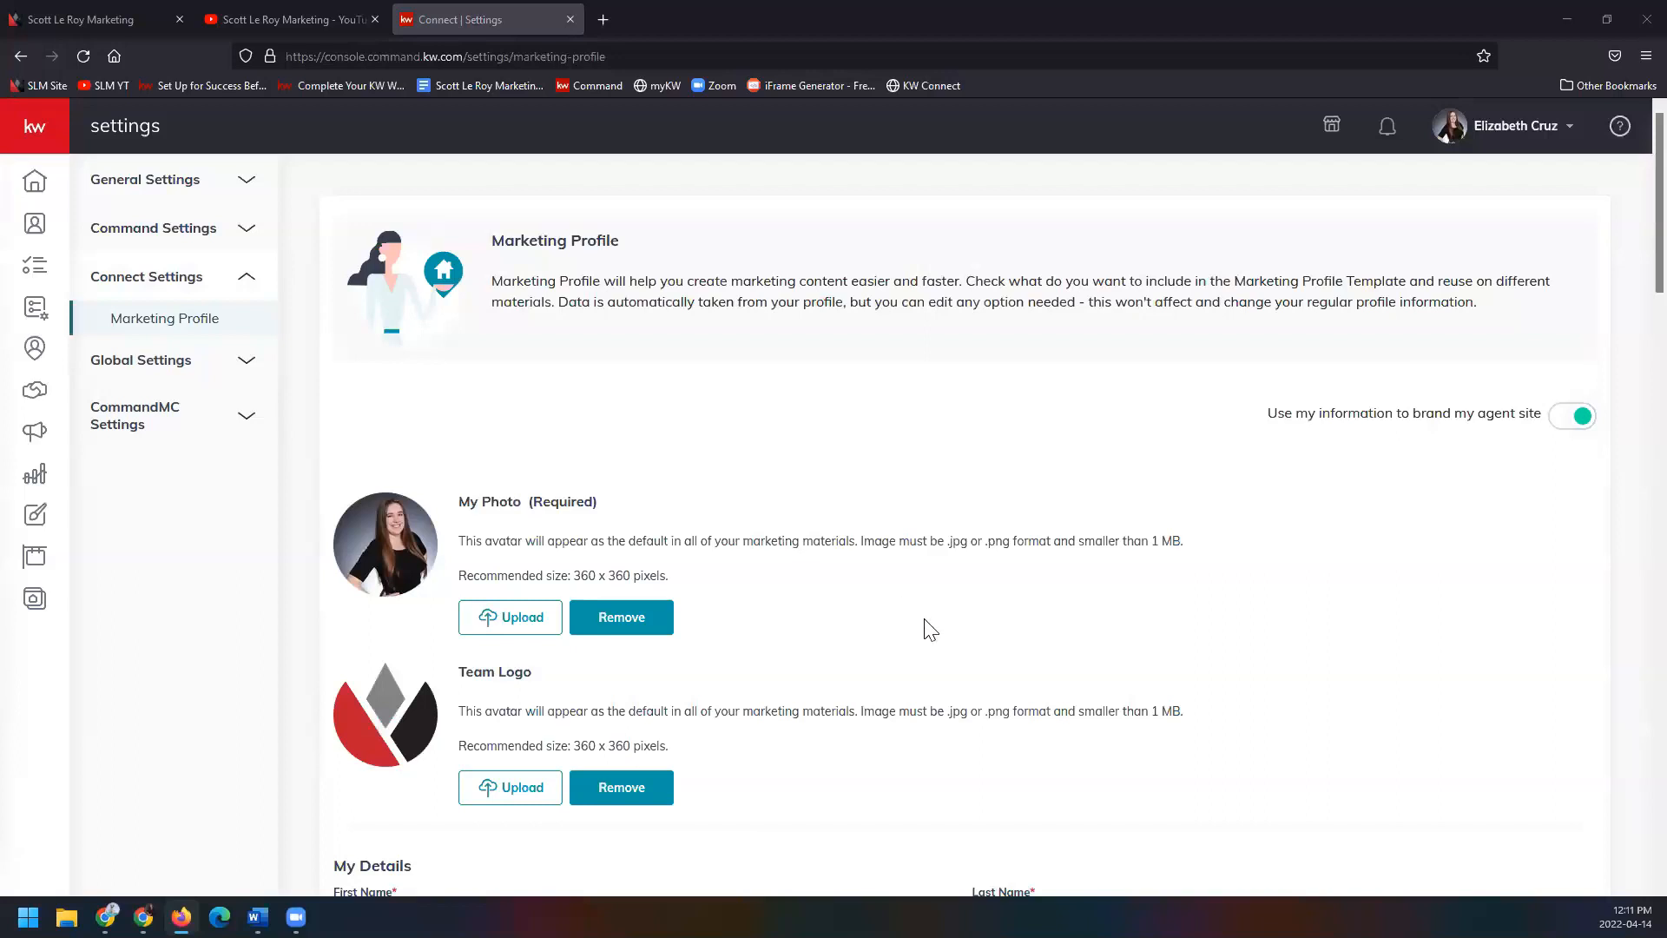
scroll(955, 633, down, 3)
scroll(969, 608, down, 1)
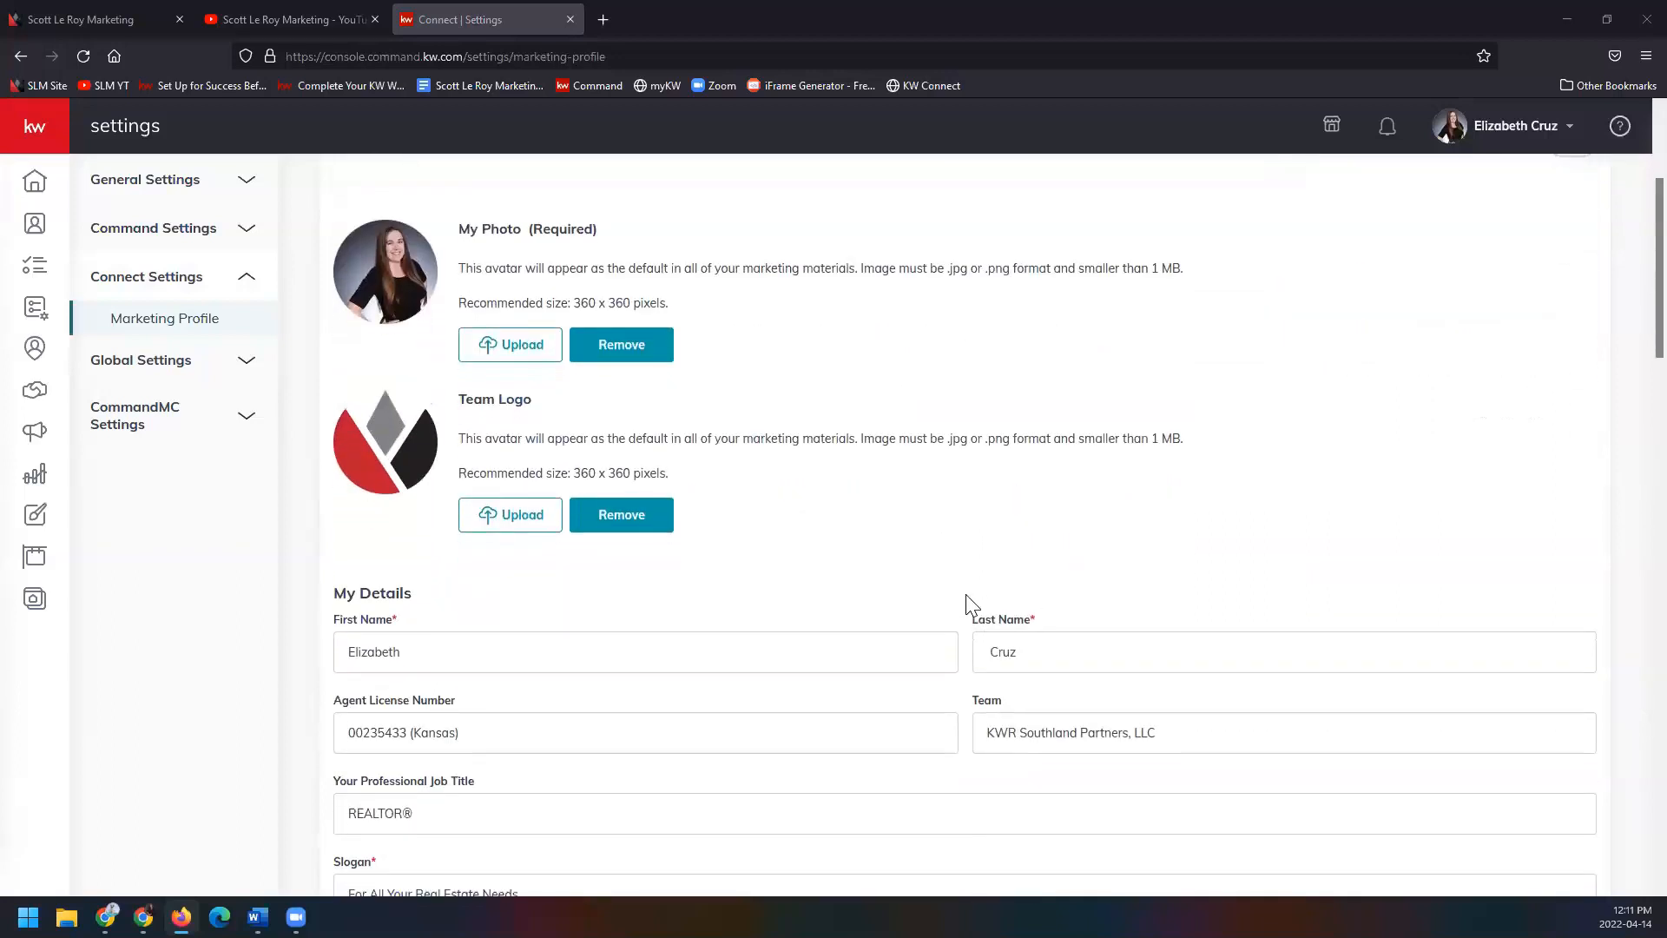
scroll(970, 605, down, 2)
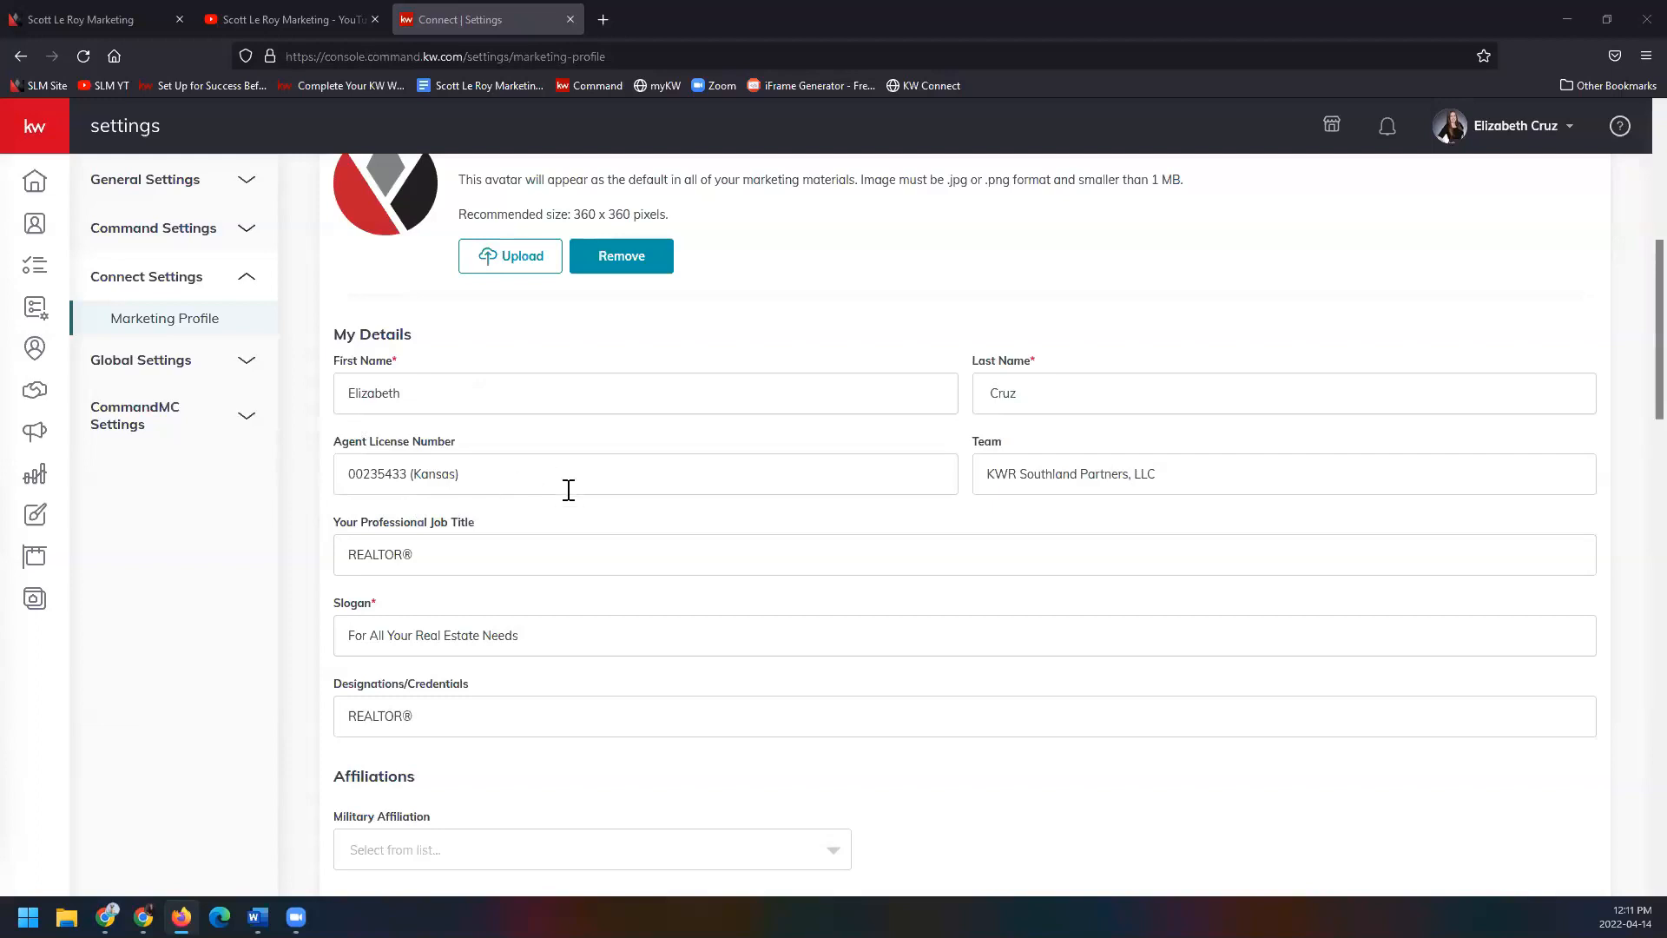
scroll(638, 534, down, 1)
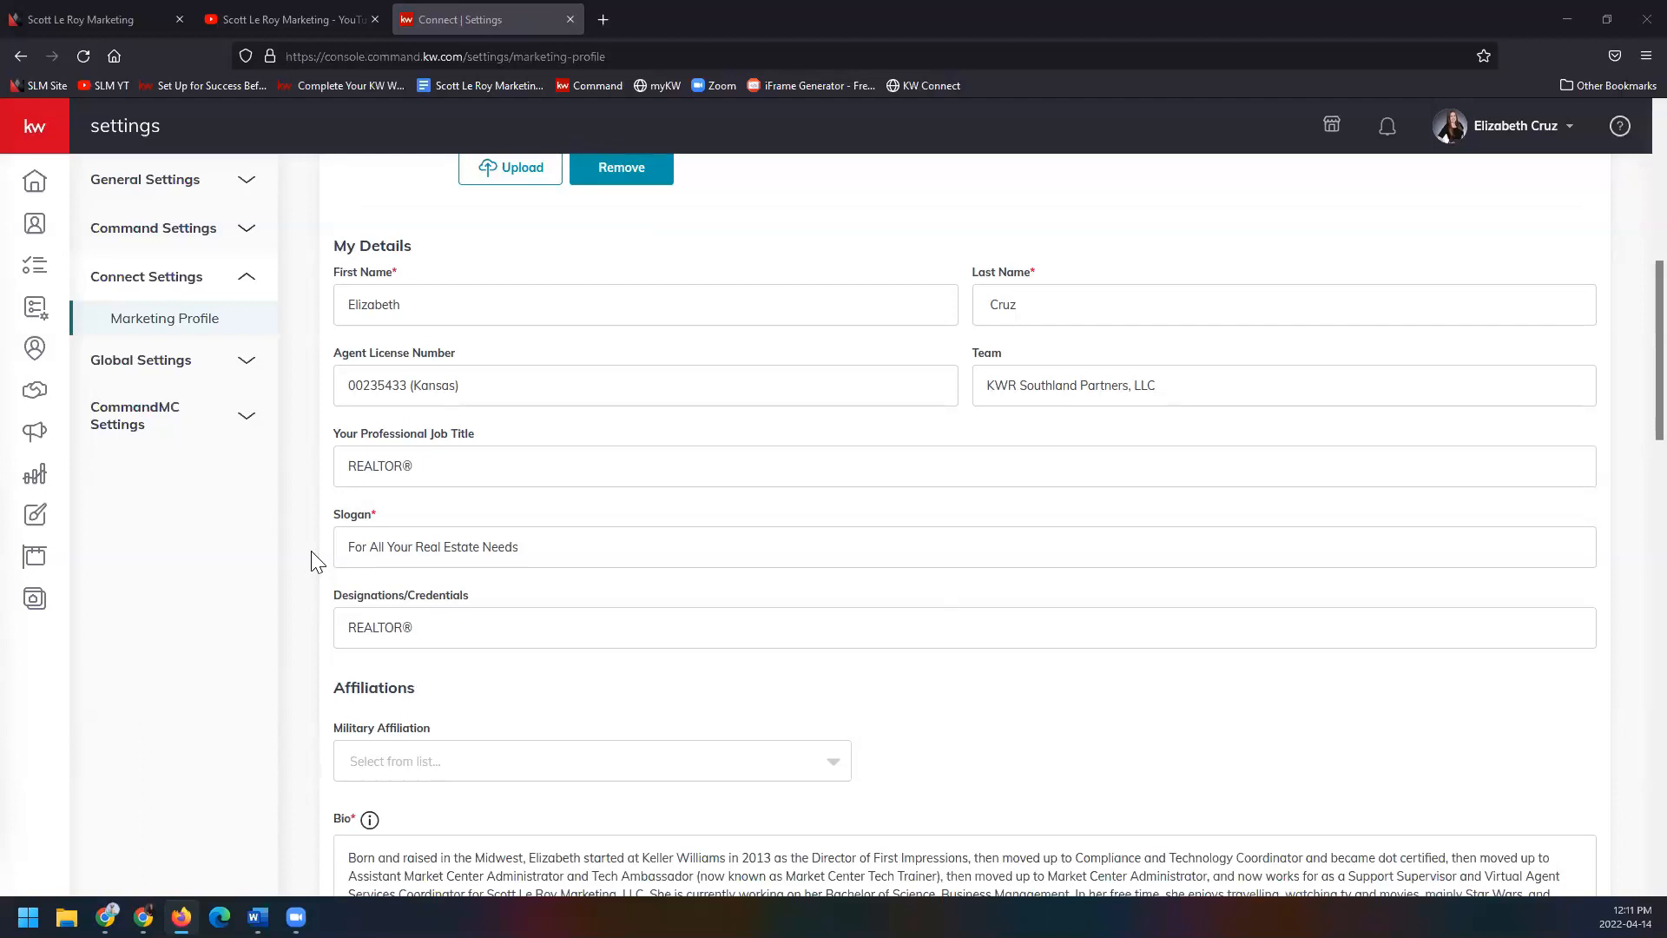
scroll(314, 561, down, 1)
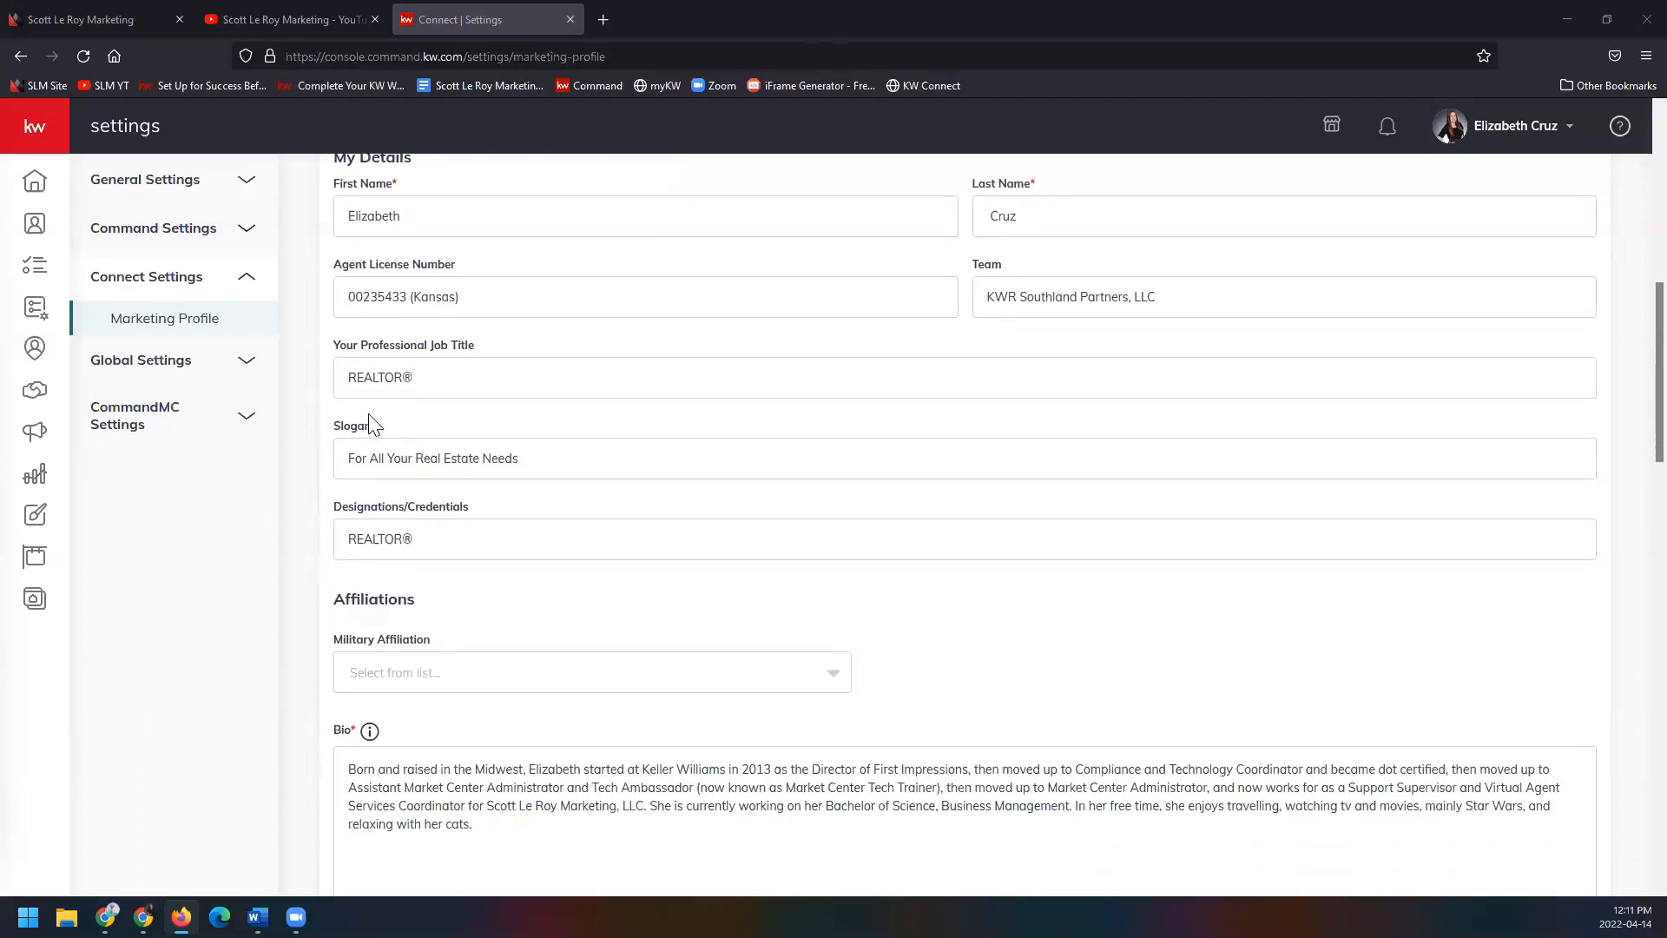
scroll(318, 474, down, 1)
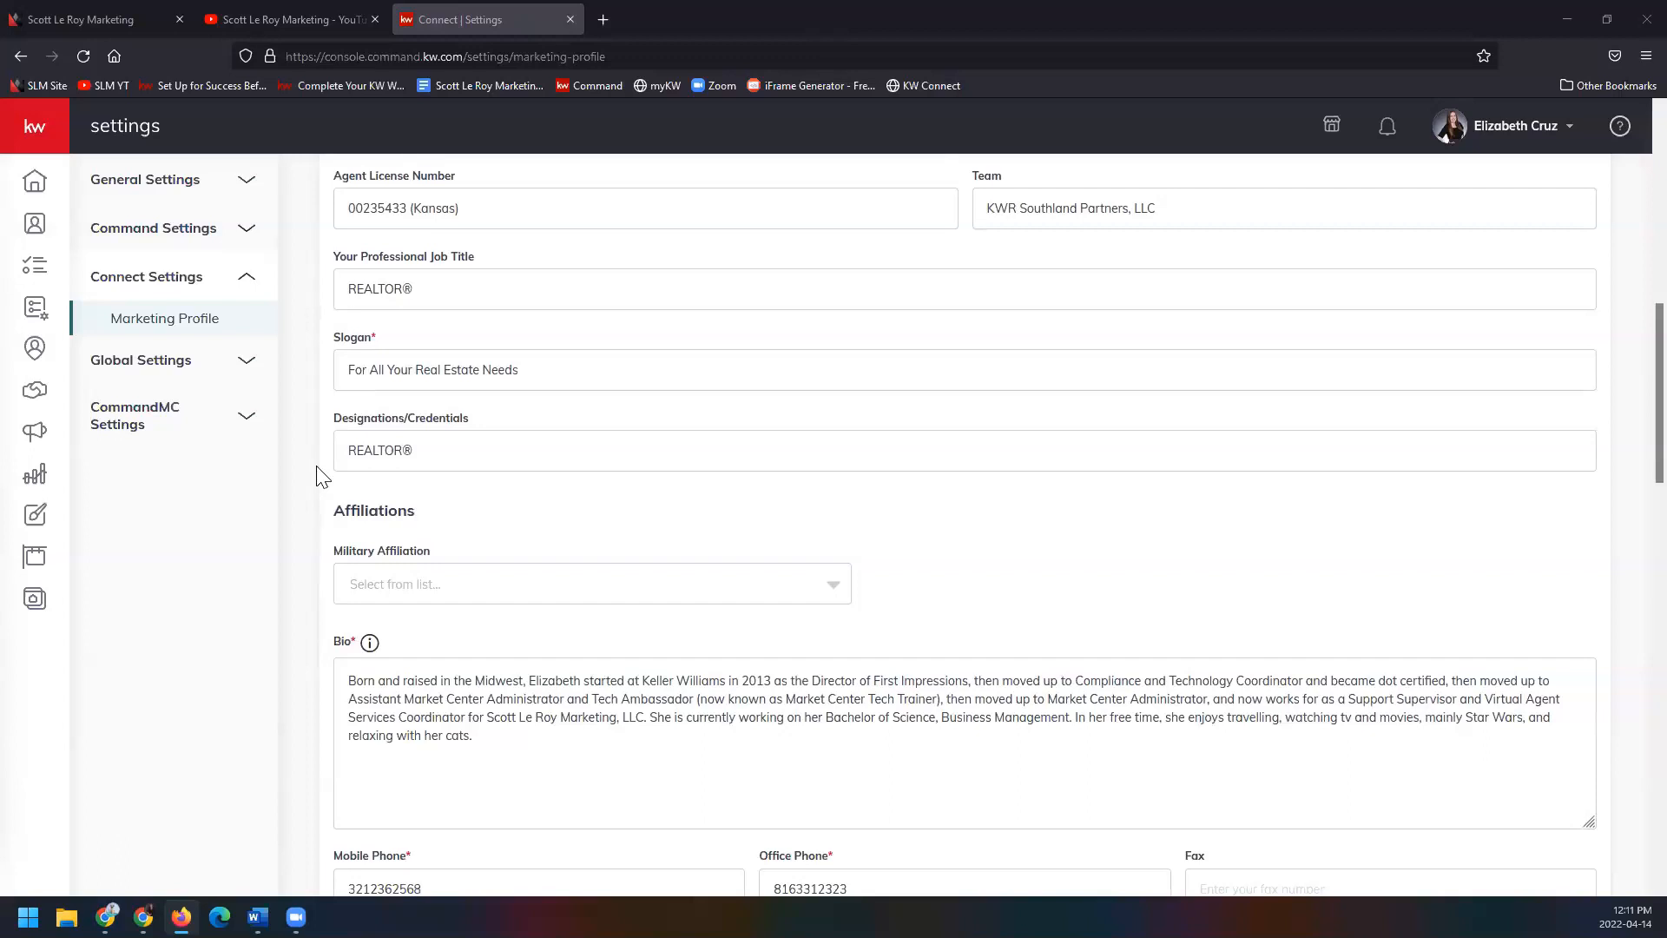
scroll(321, 476, down, 4)
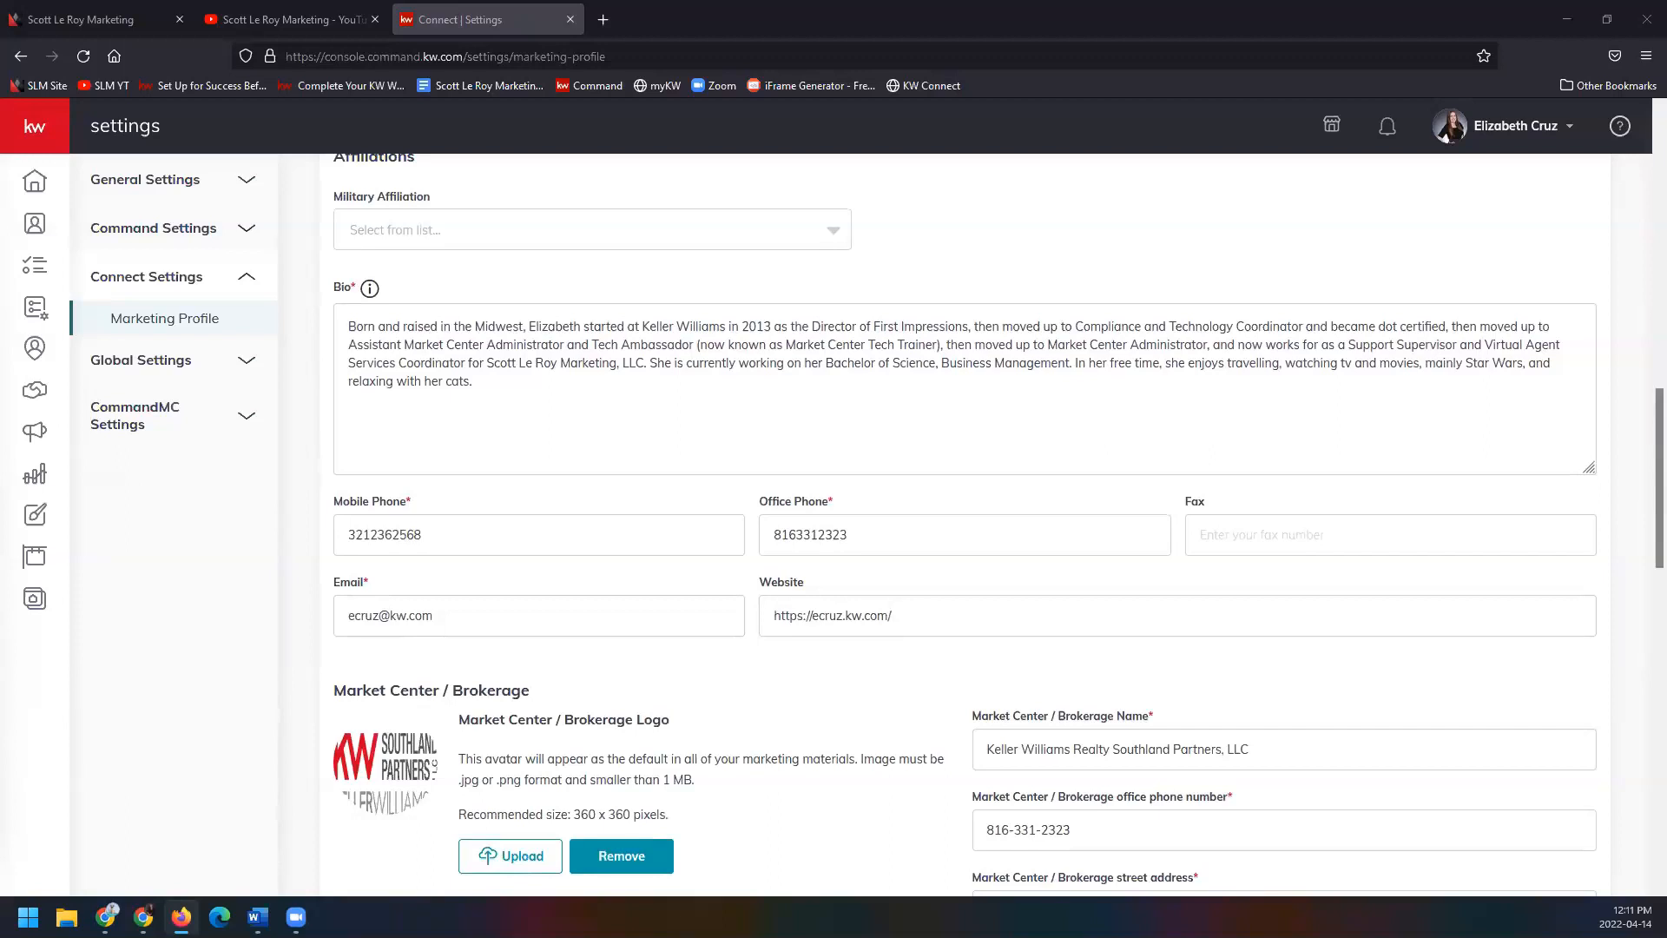
scroll(321, 485, down, 3)
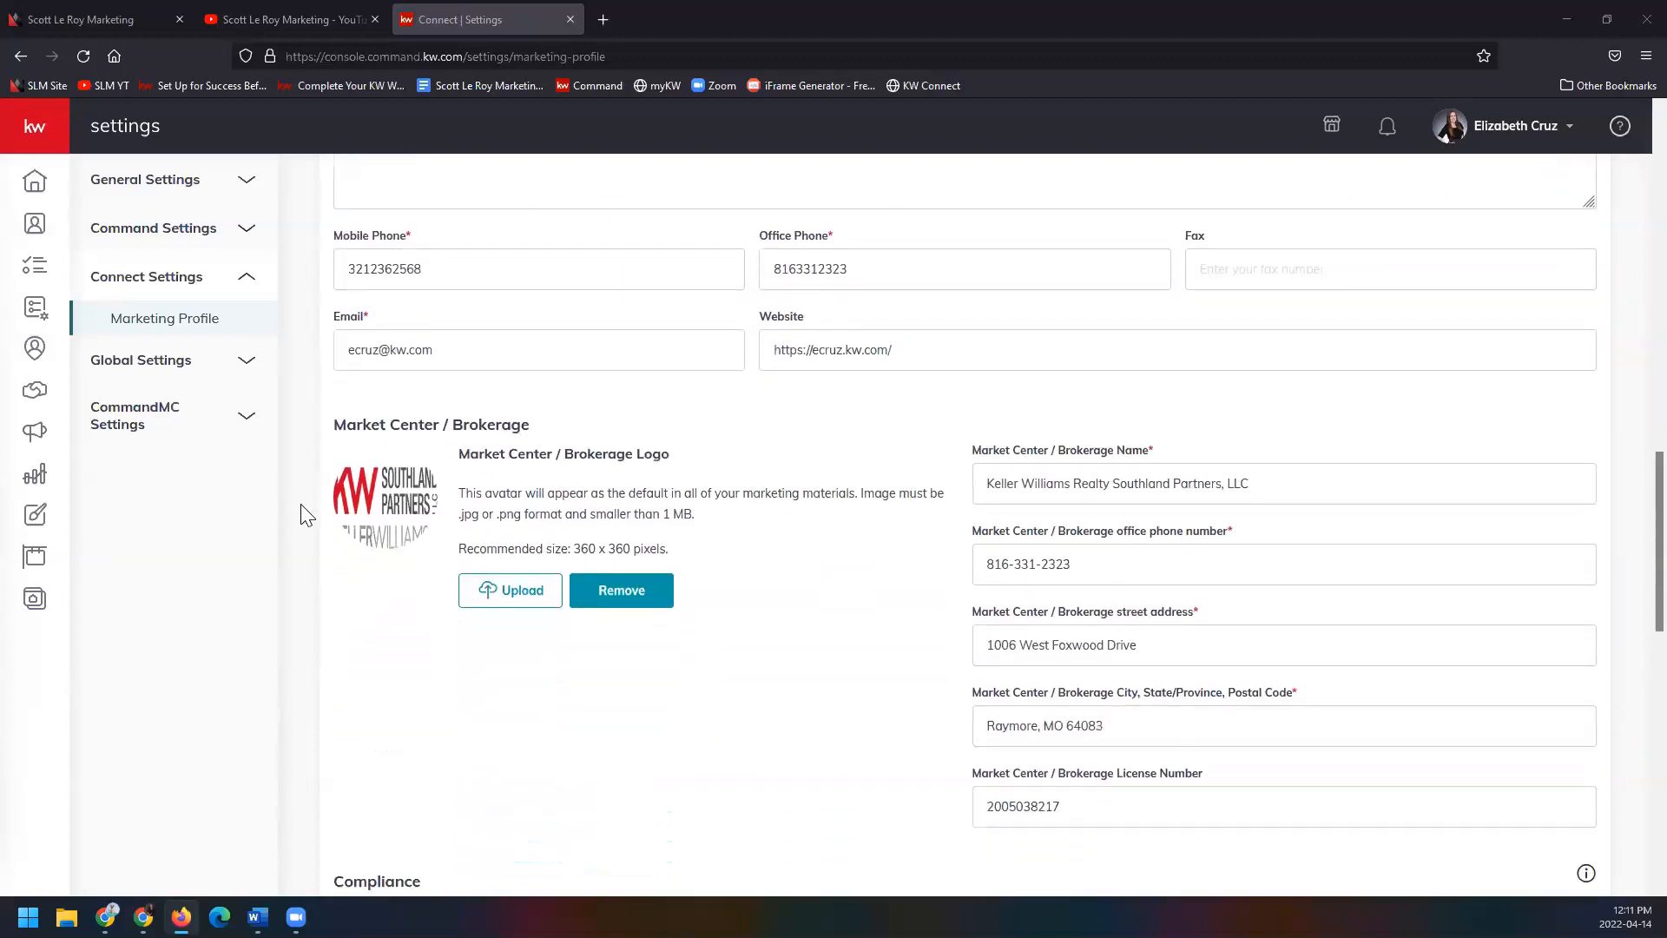
scroll(321, 560, down, 4)
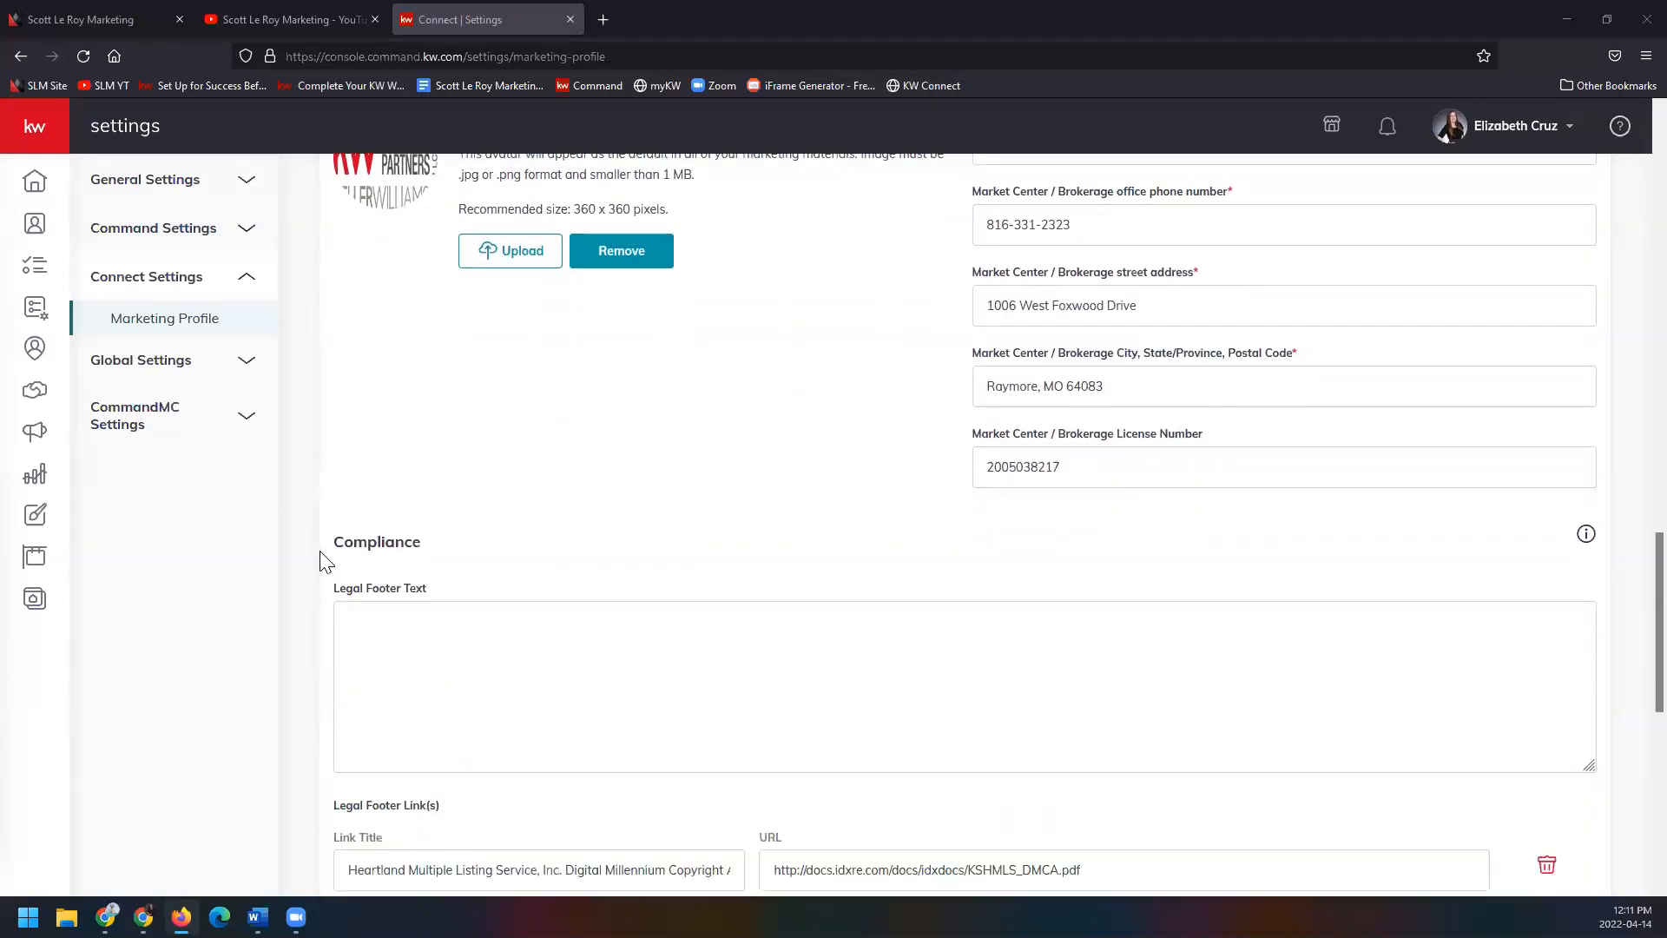
scroll(306, 562, down, 4)
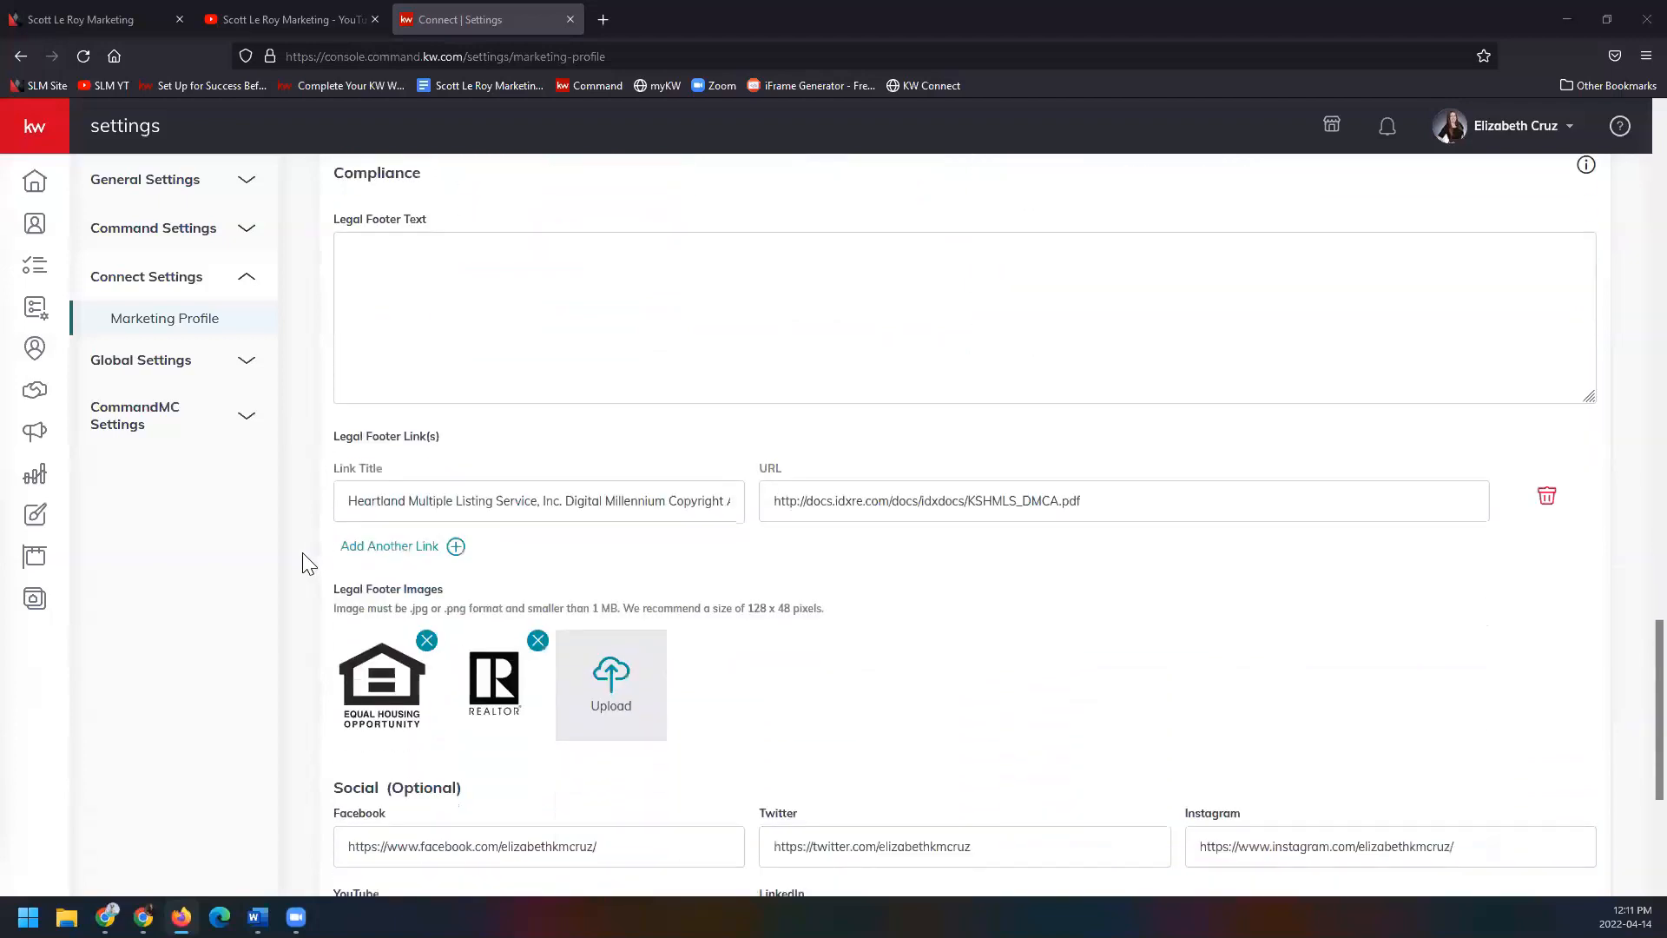
scroll(306, 563, down, 4)
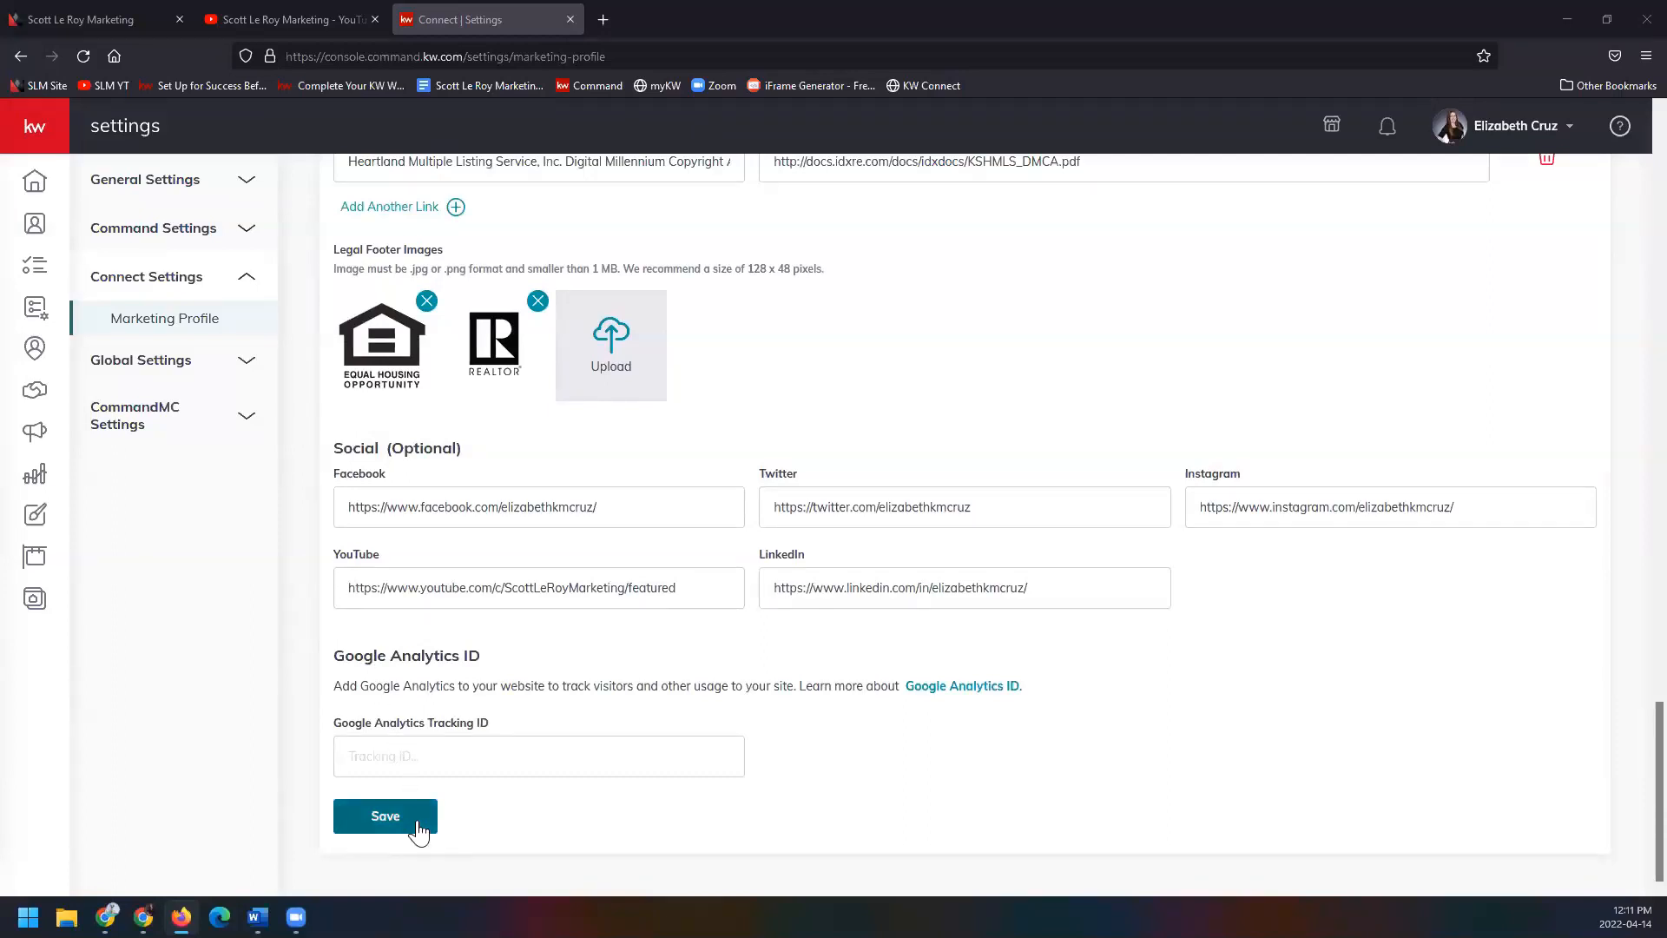
Save the marketing profile, close the success message, and expand the left navigation labels.
click(386, 816)
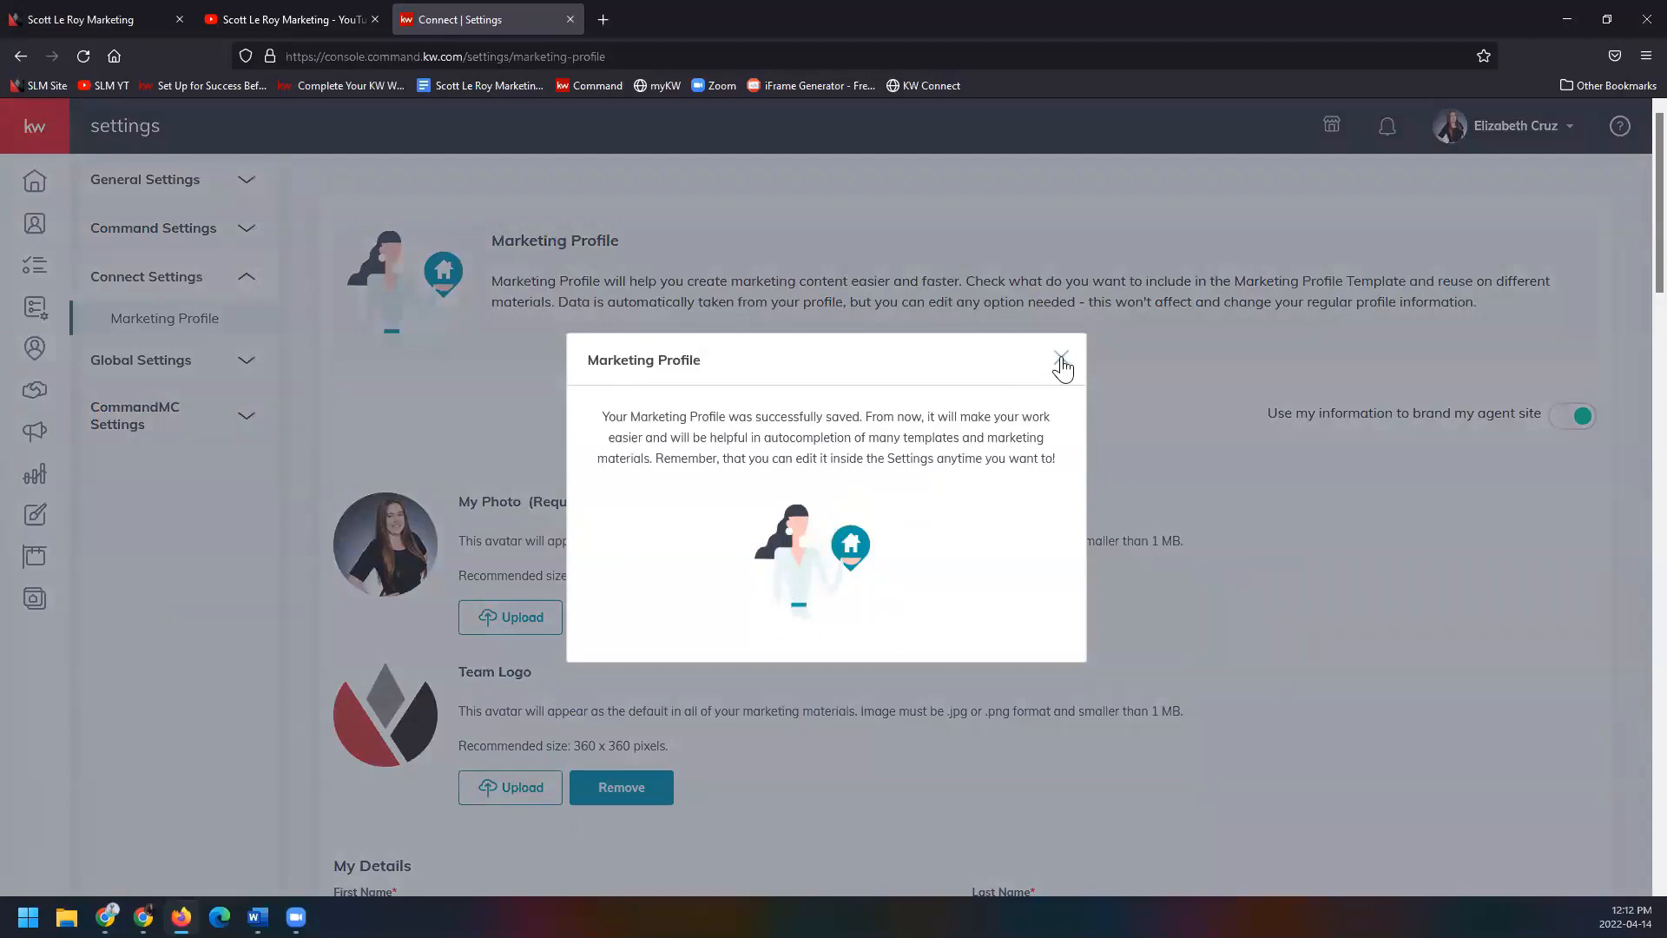
click(1062, 359)
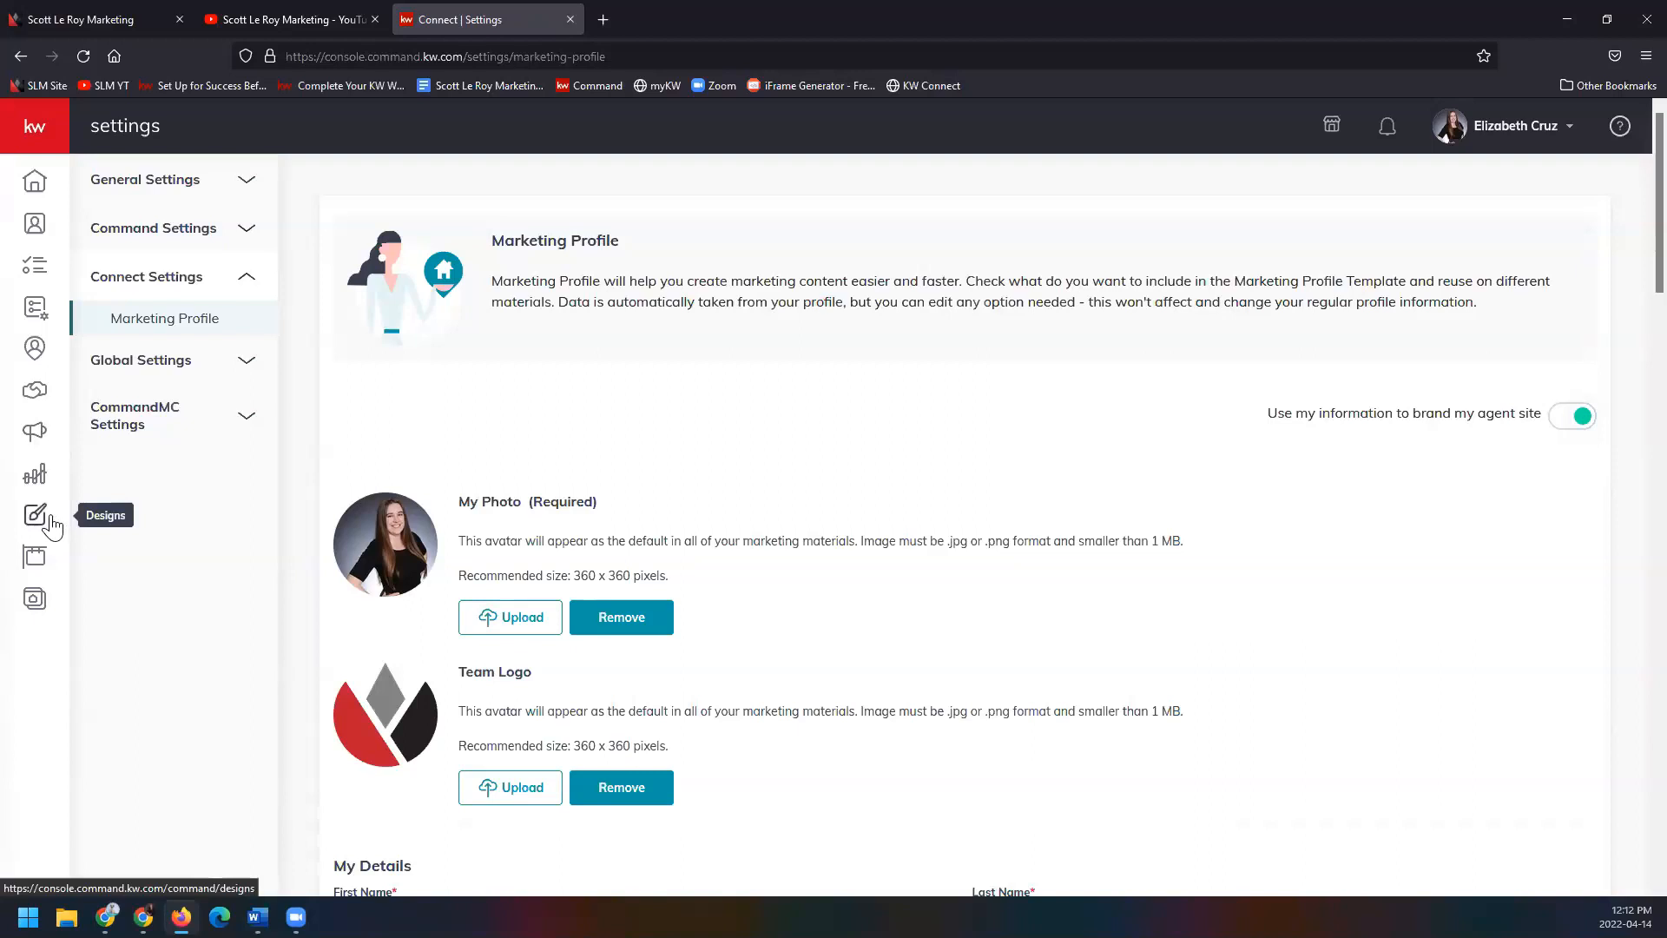
click(49, 141)
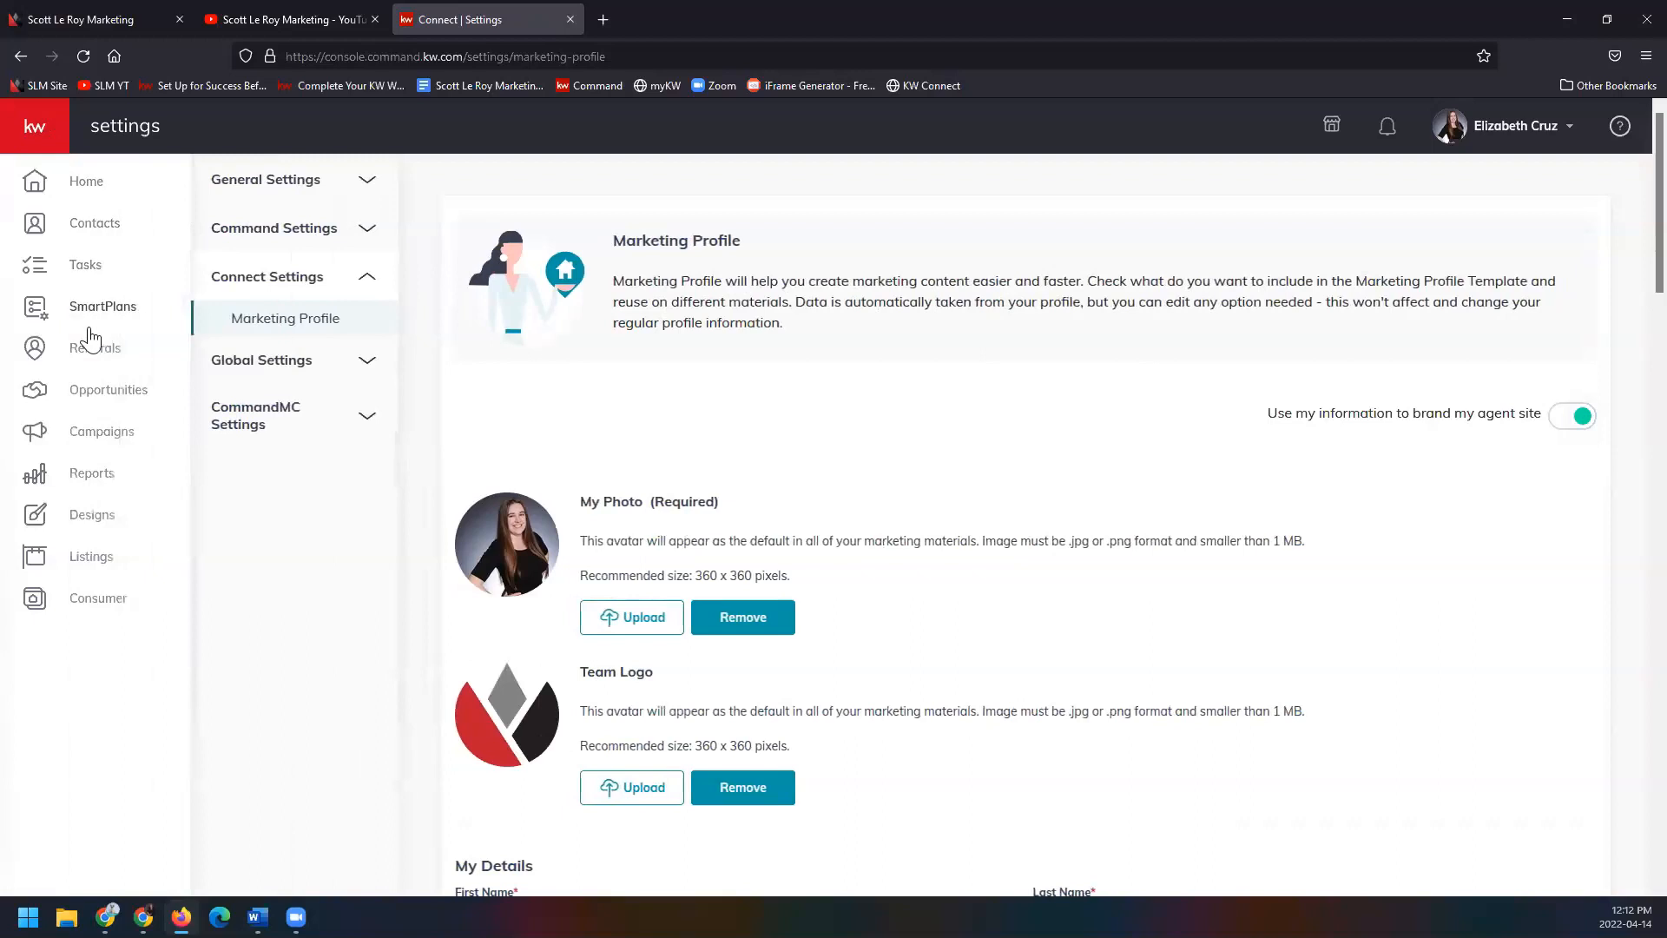
Open the Designs library listing the 202 saved designs.
click(148, 519)
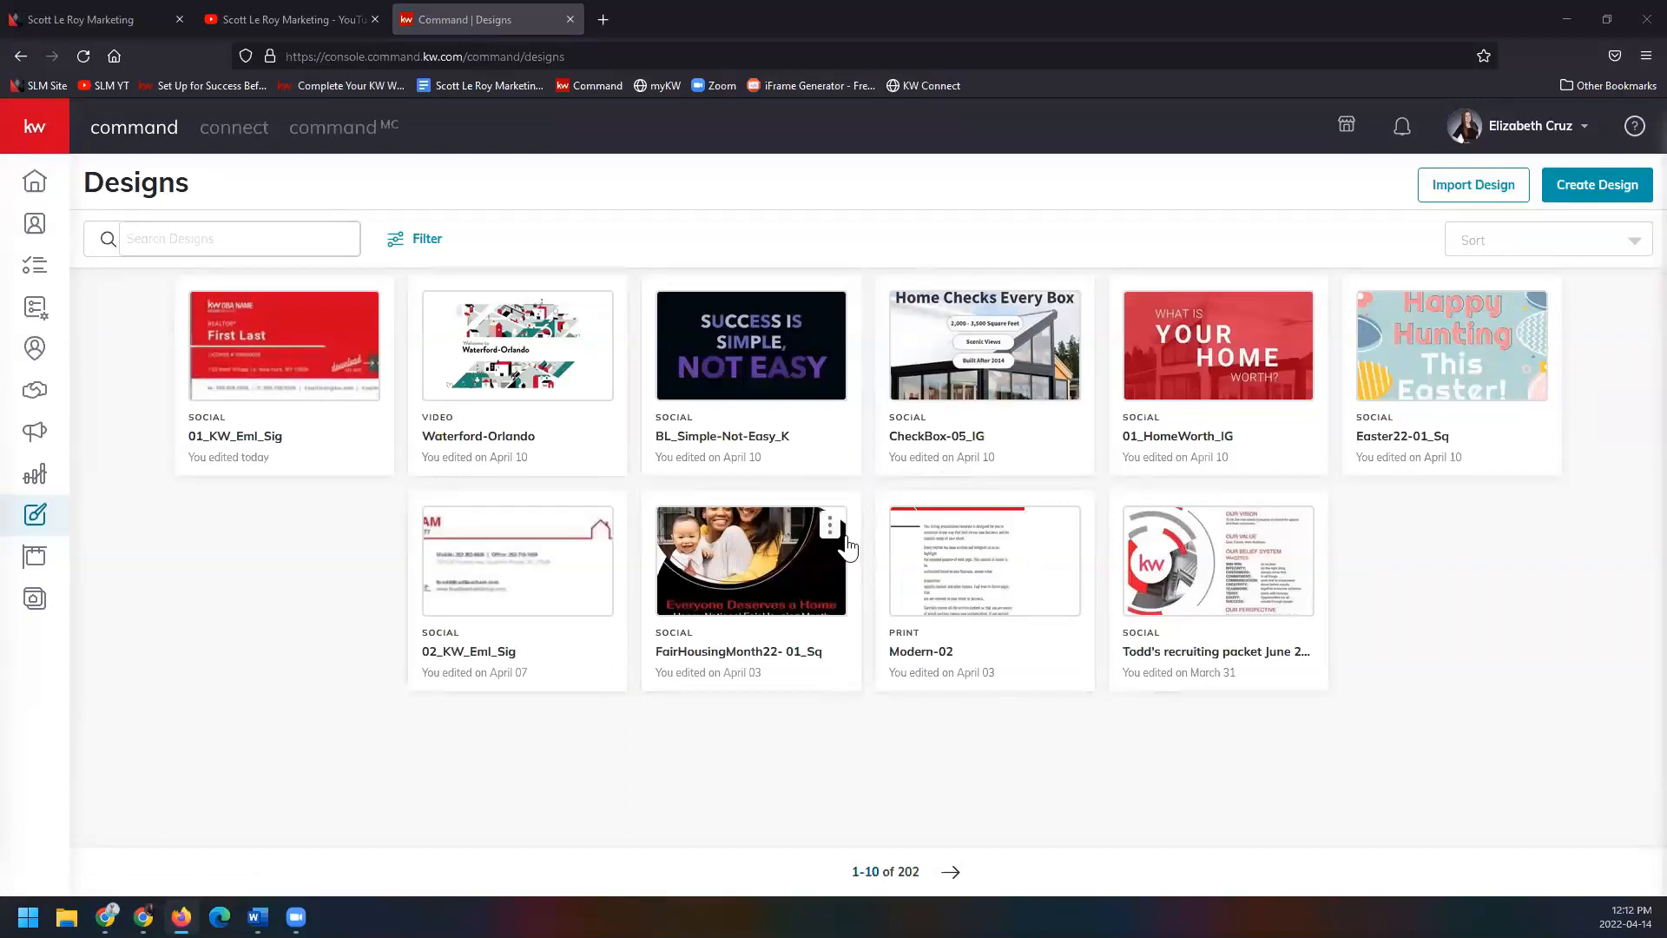
Create a new Social design to reach the KW Designs template gallery.
click(1622, 198)
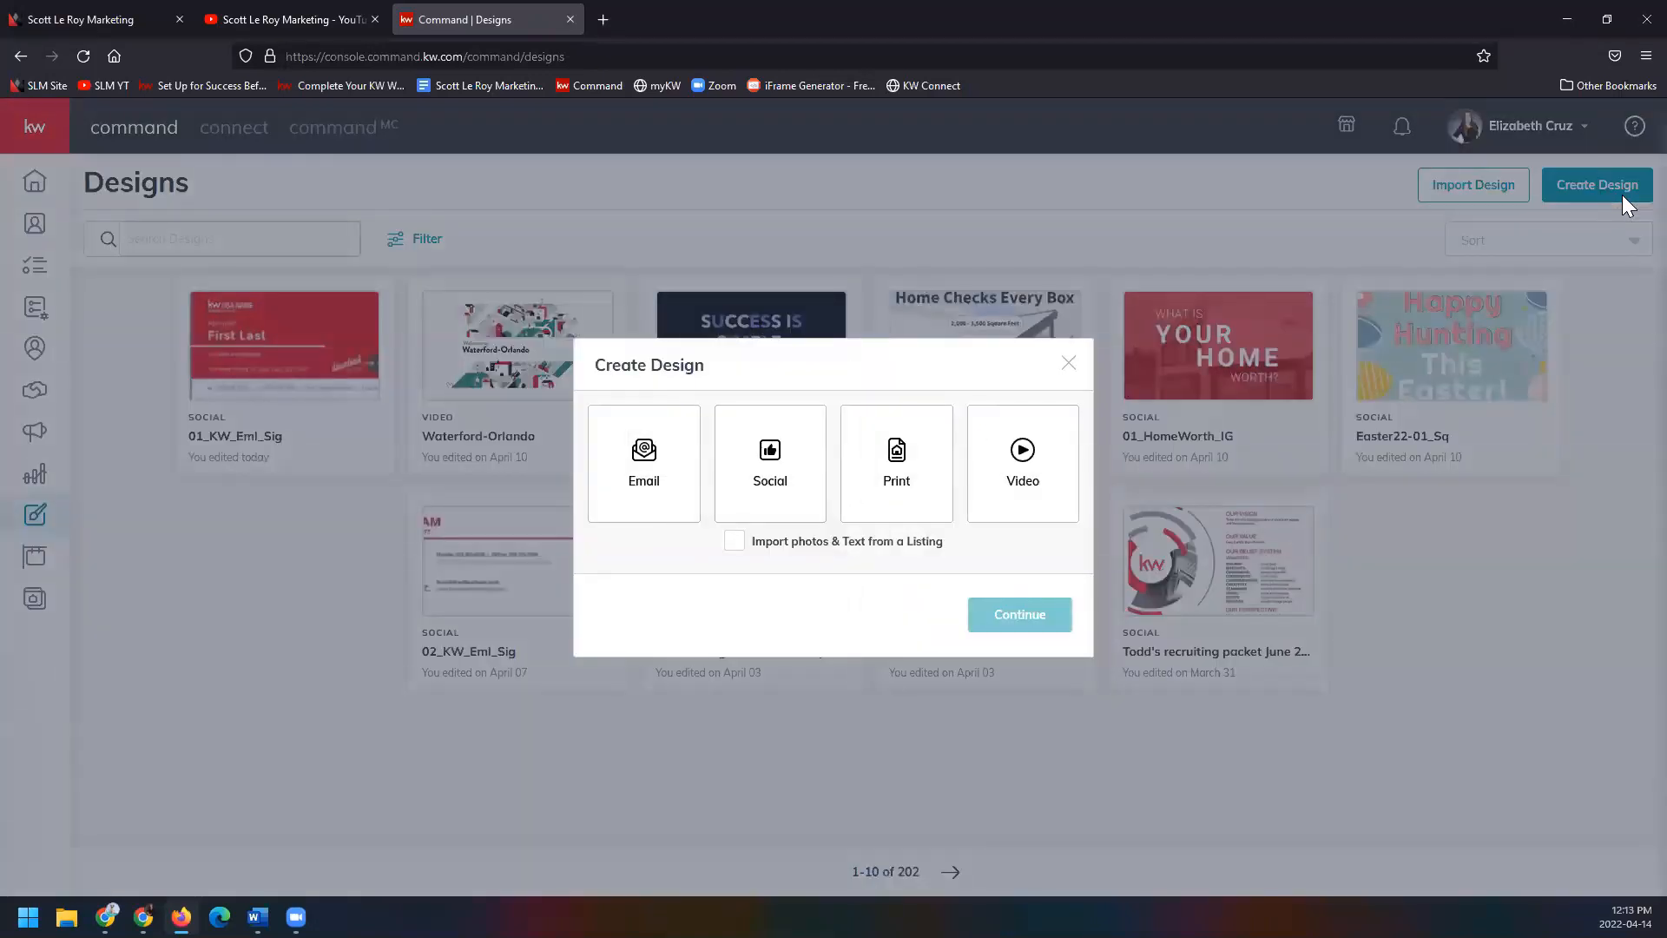
click(814, 449)
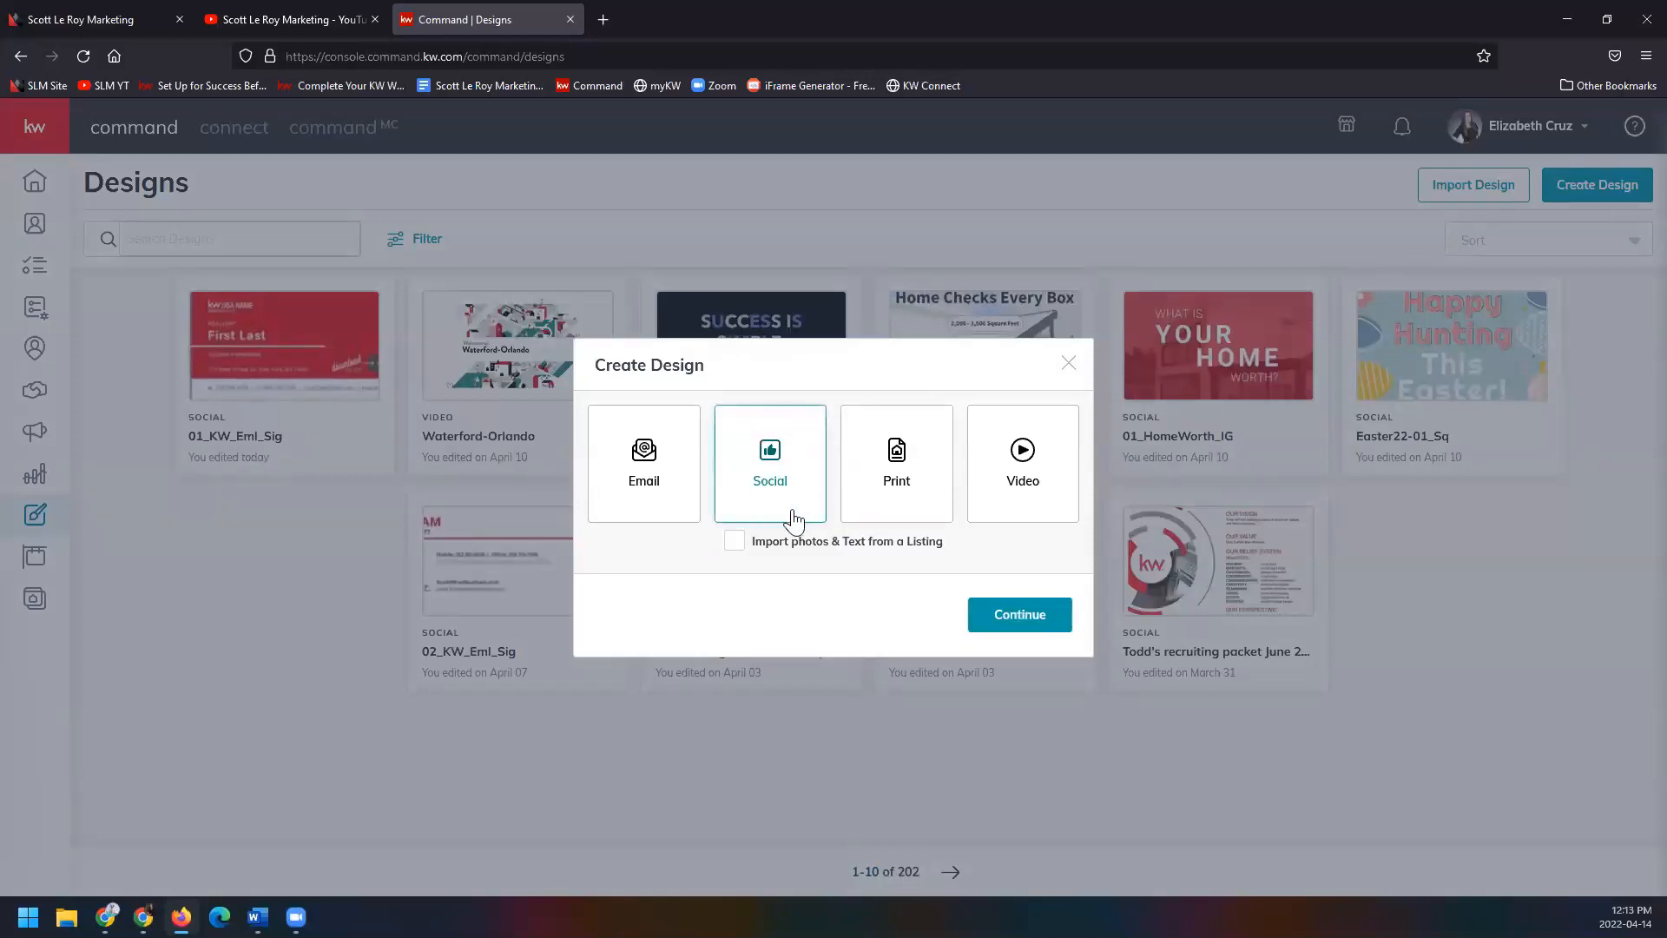
click(982, 619)
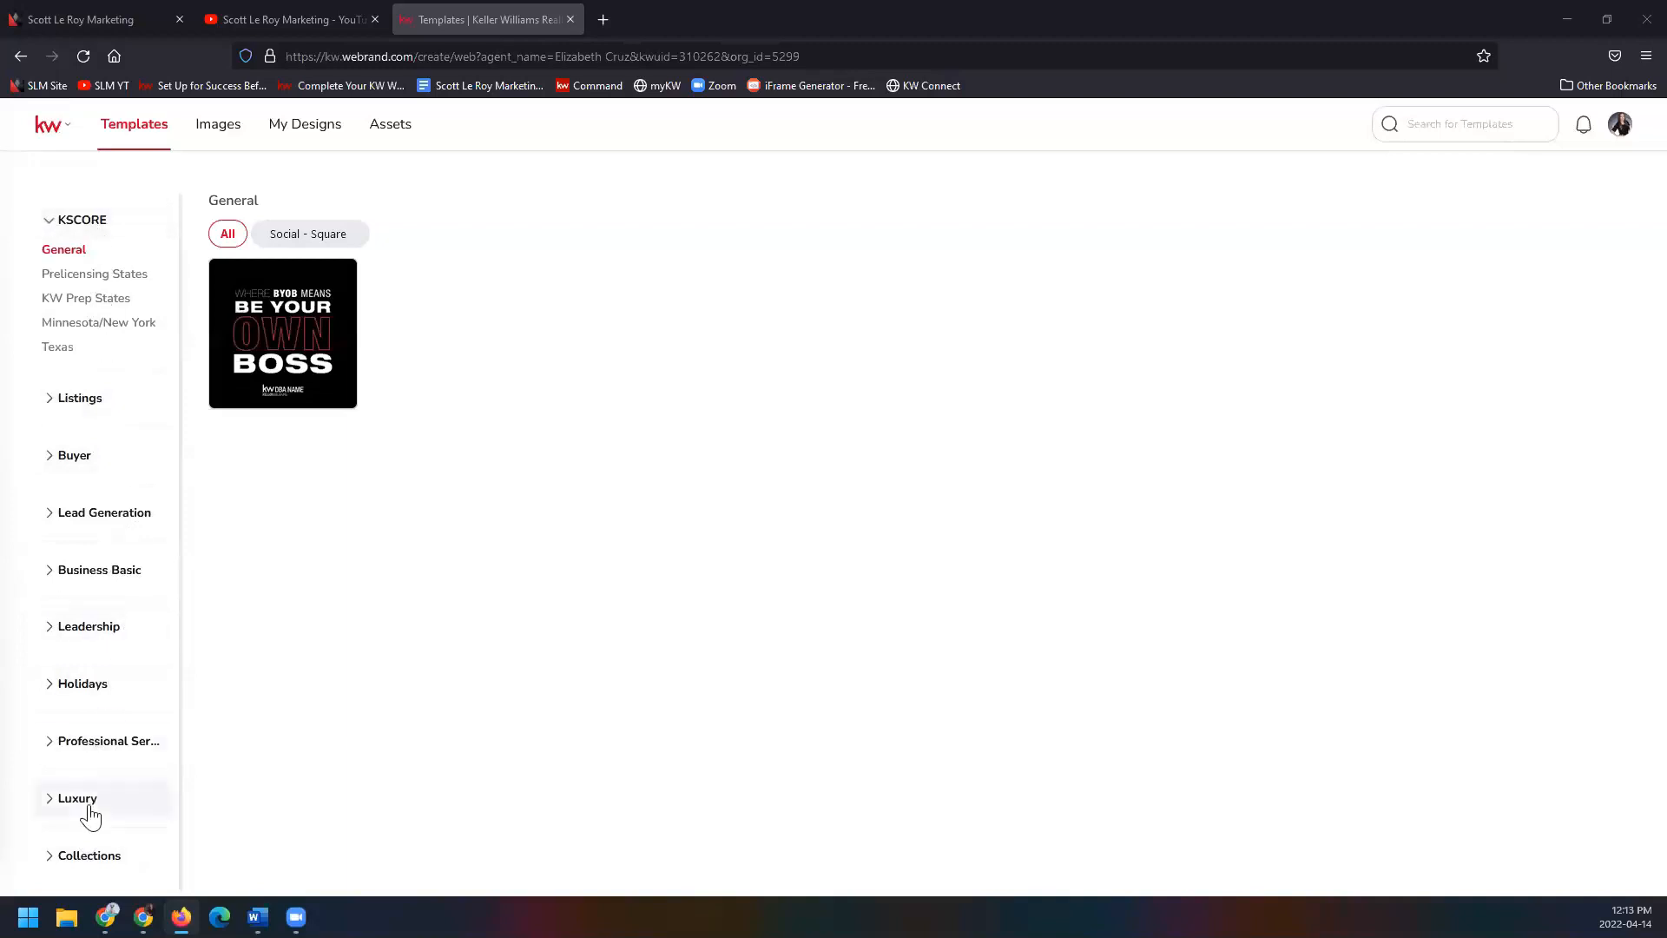
Filter Listings > For Sale templates to Social - Square and use 05_FS_IG.
click(86, 402)
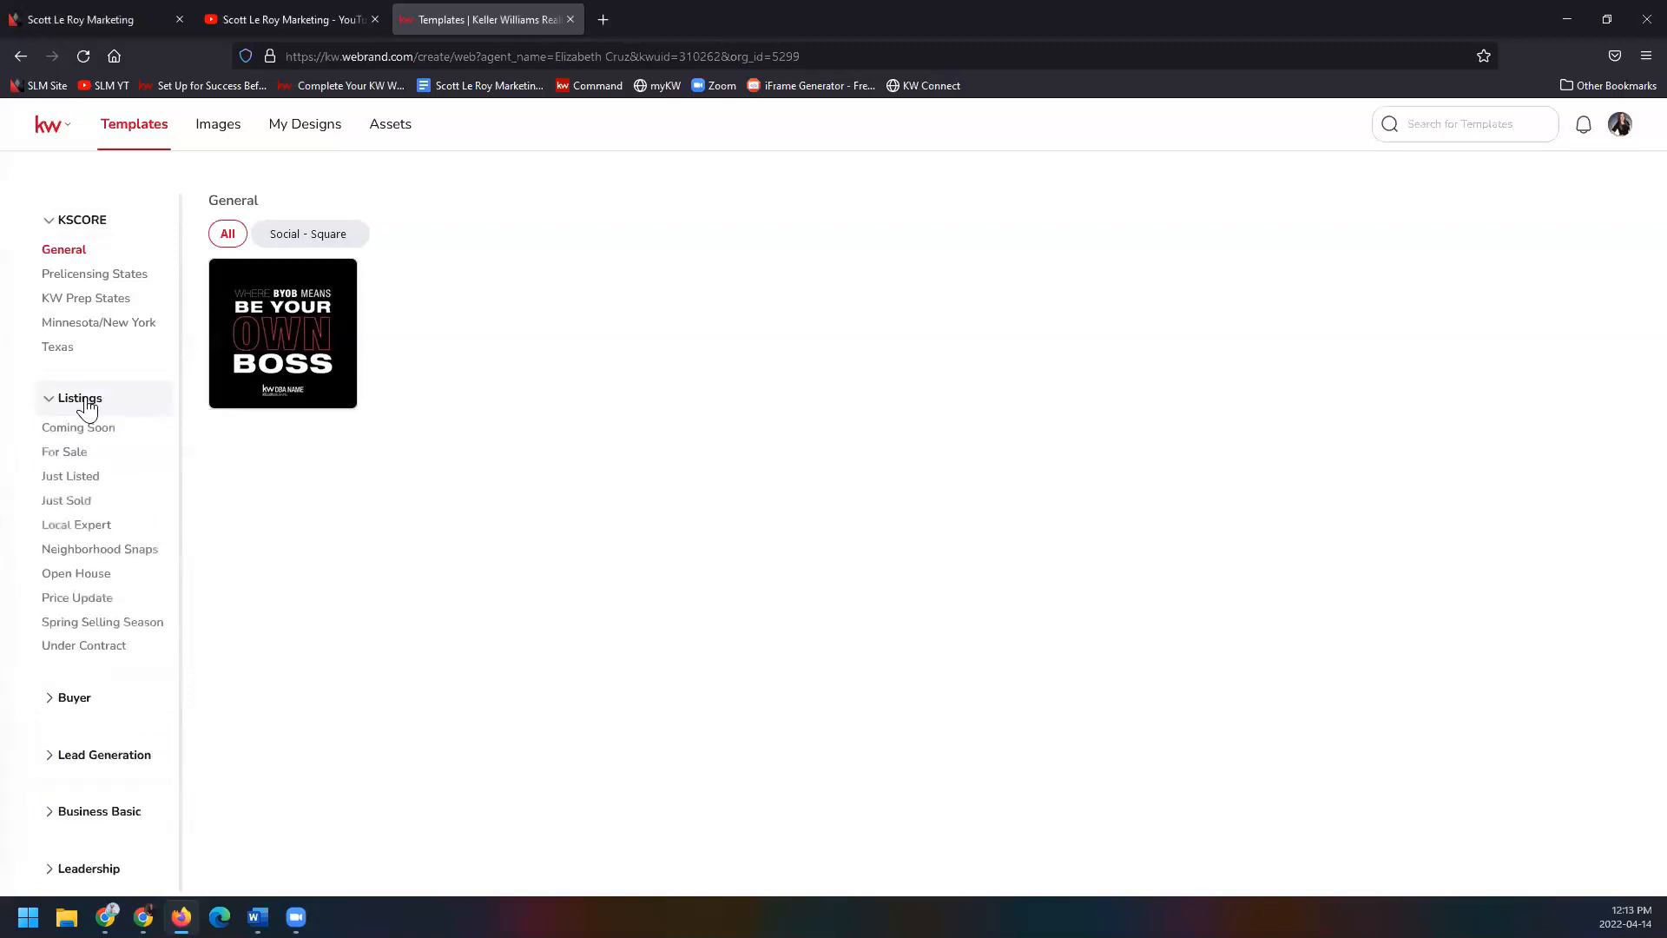
click(91, 457)
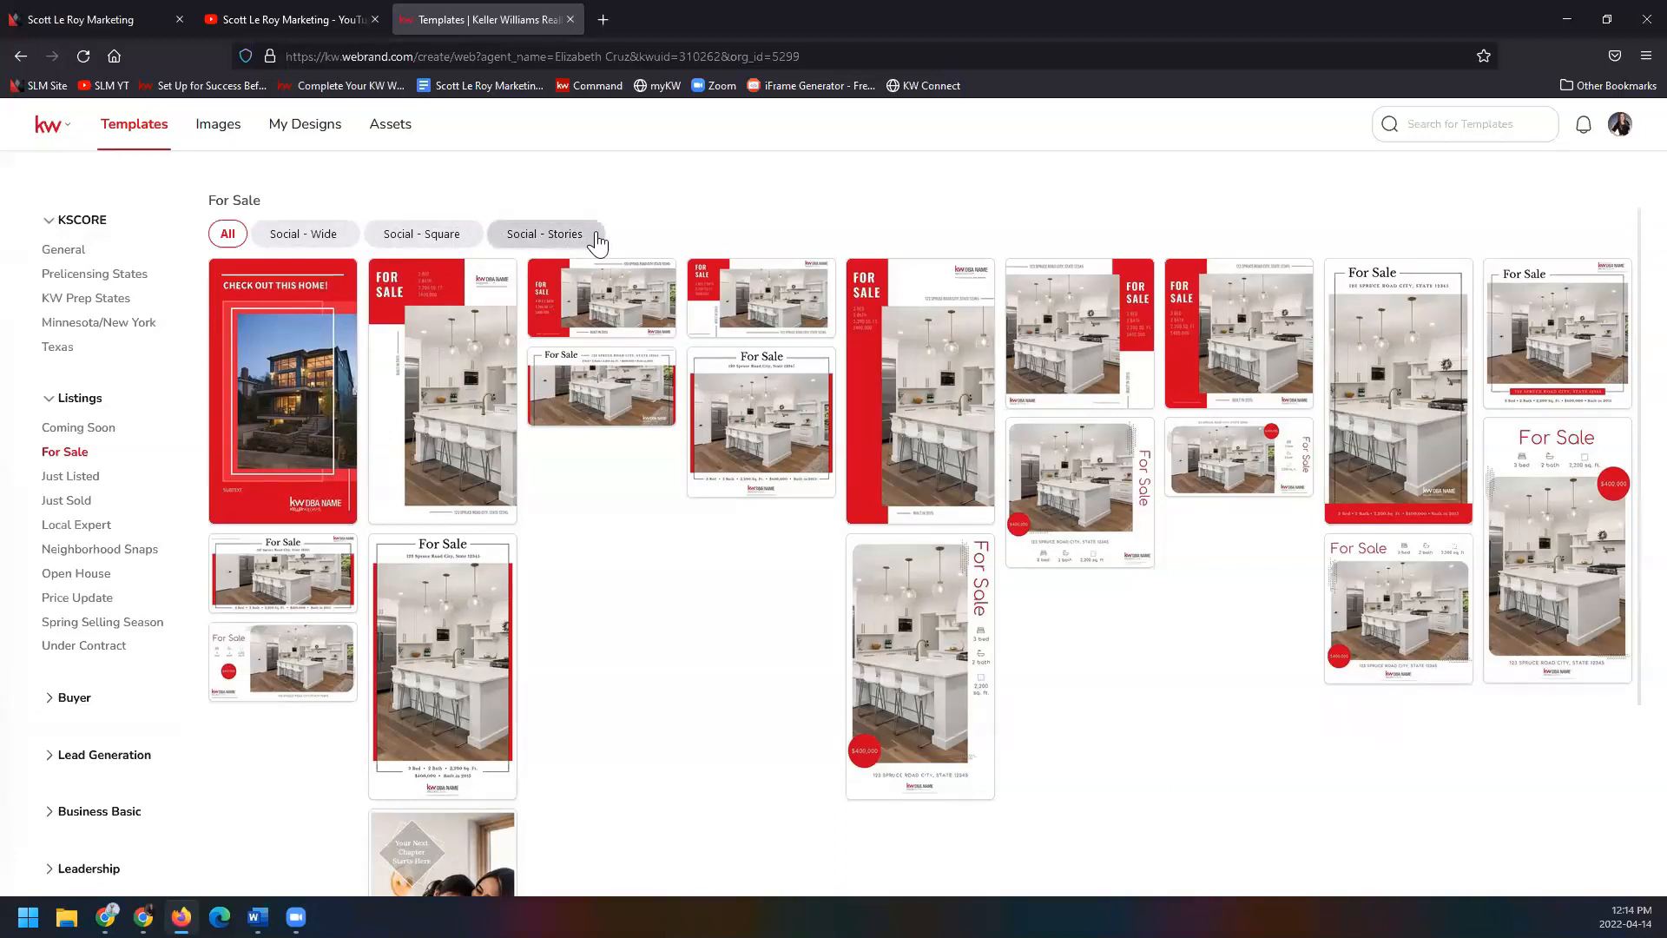
click(456, 239)
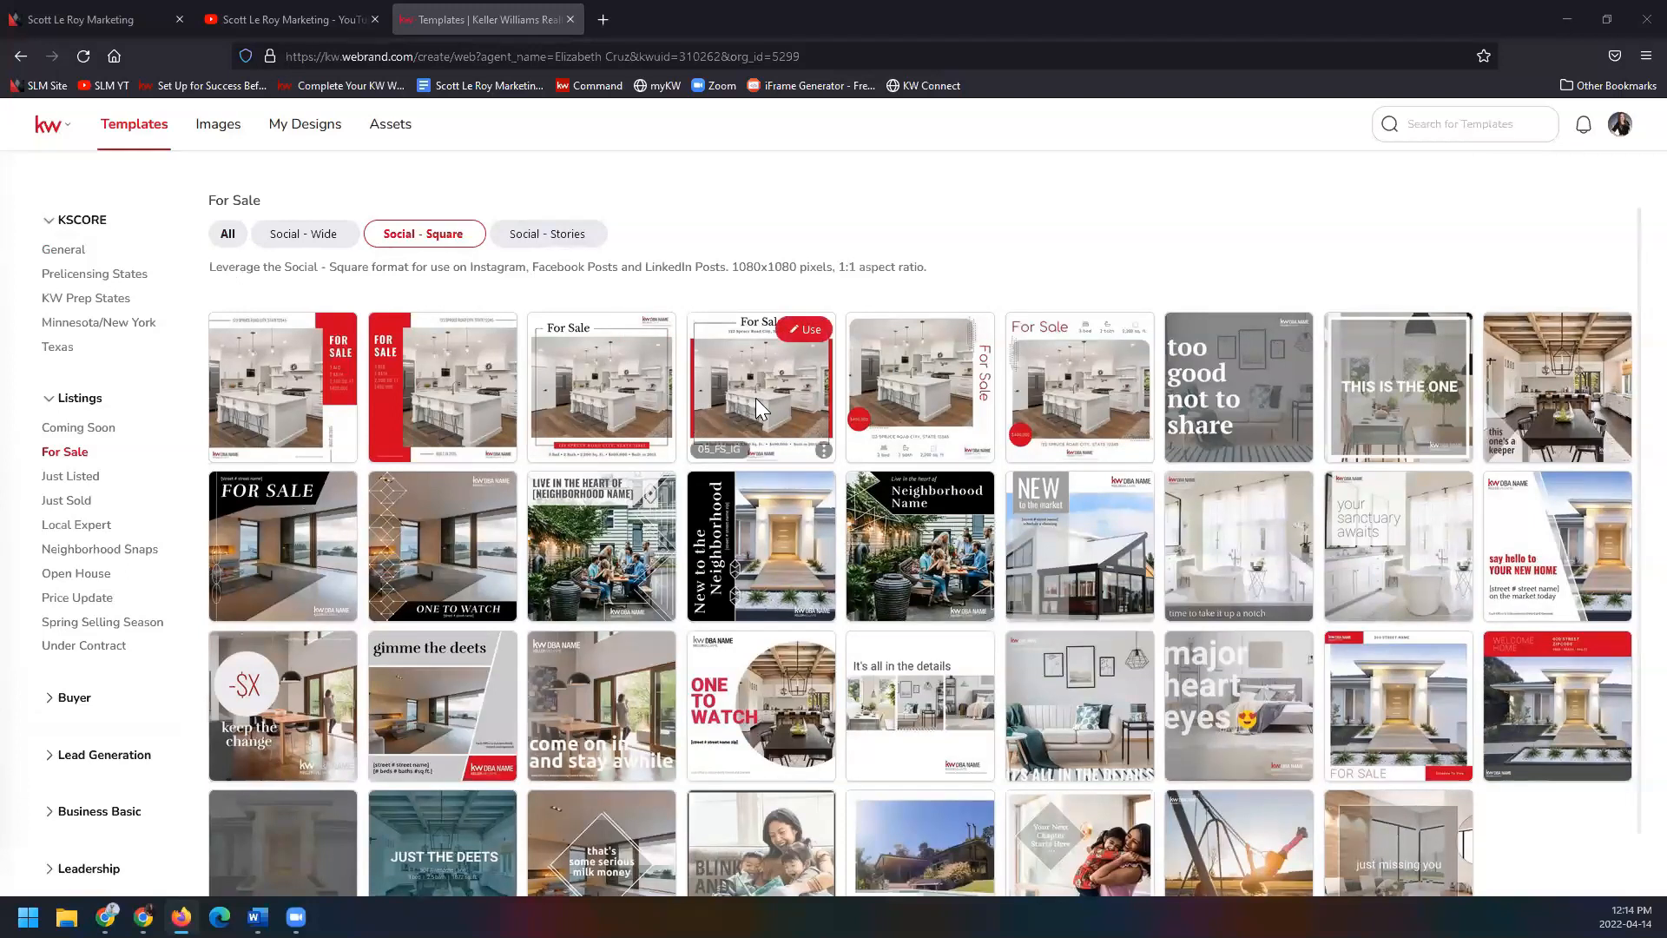
click(802, 334)
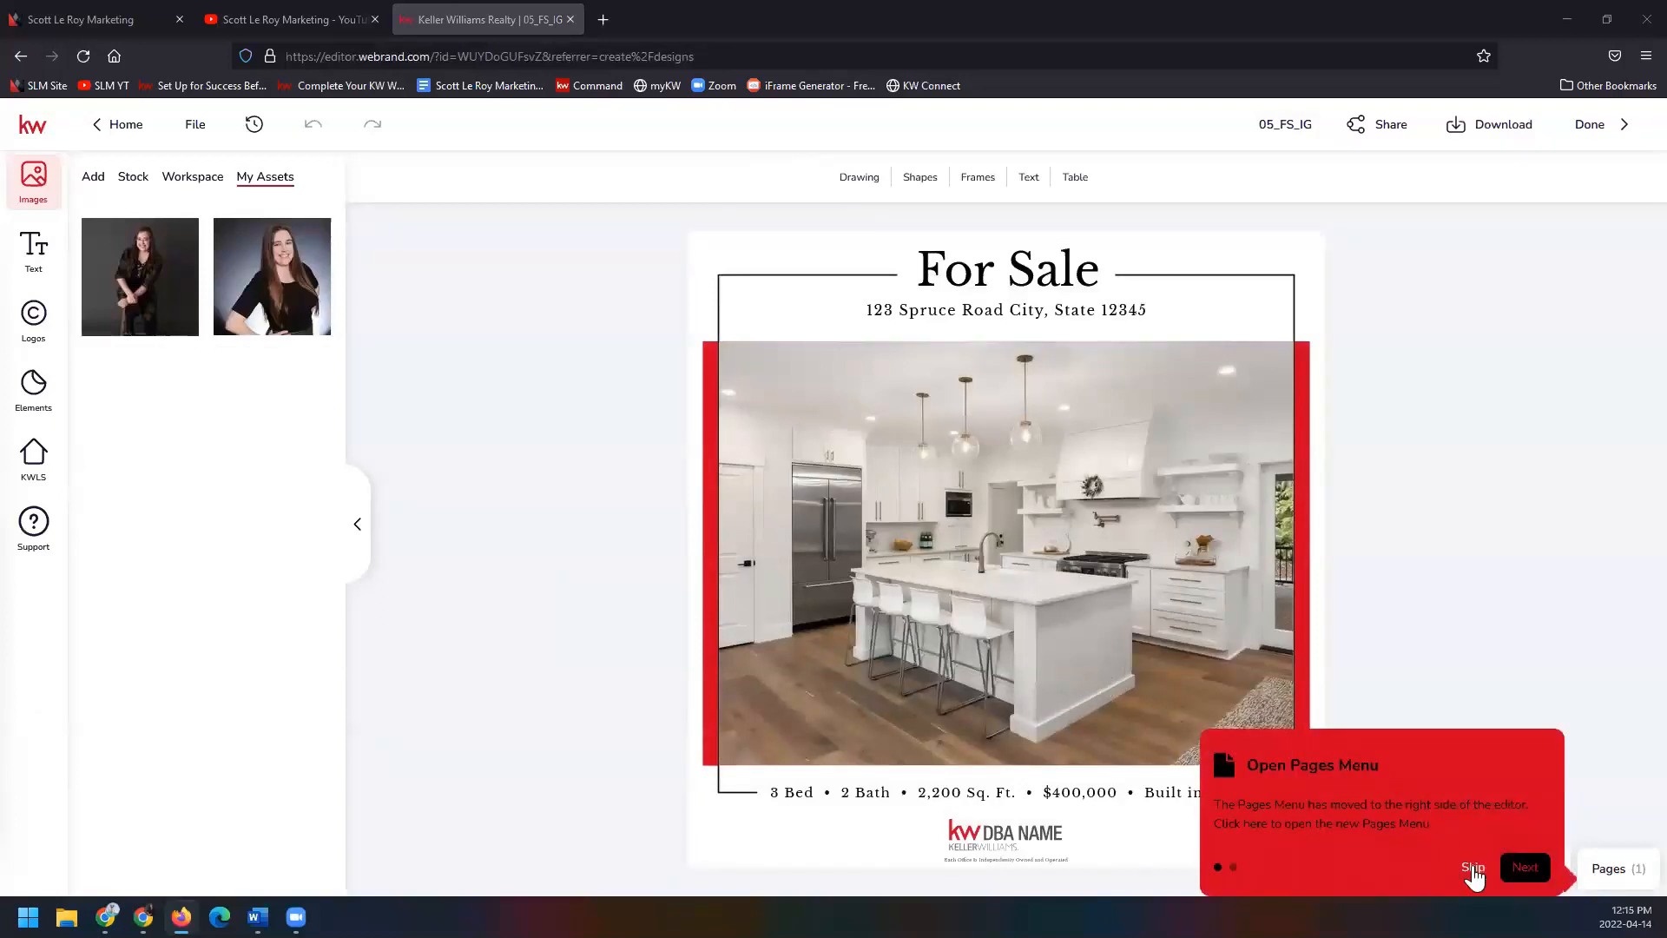
Skip the 'Open Pages Menu' onboarding tooltip.
click(1473, 868)
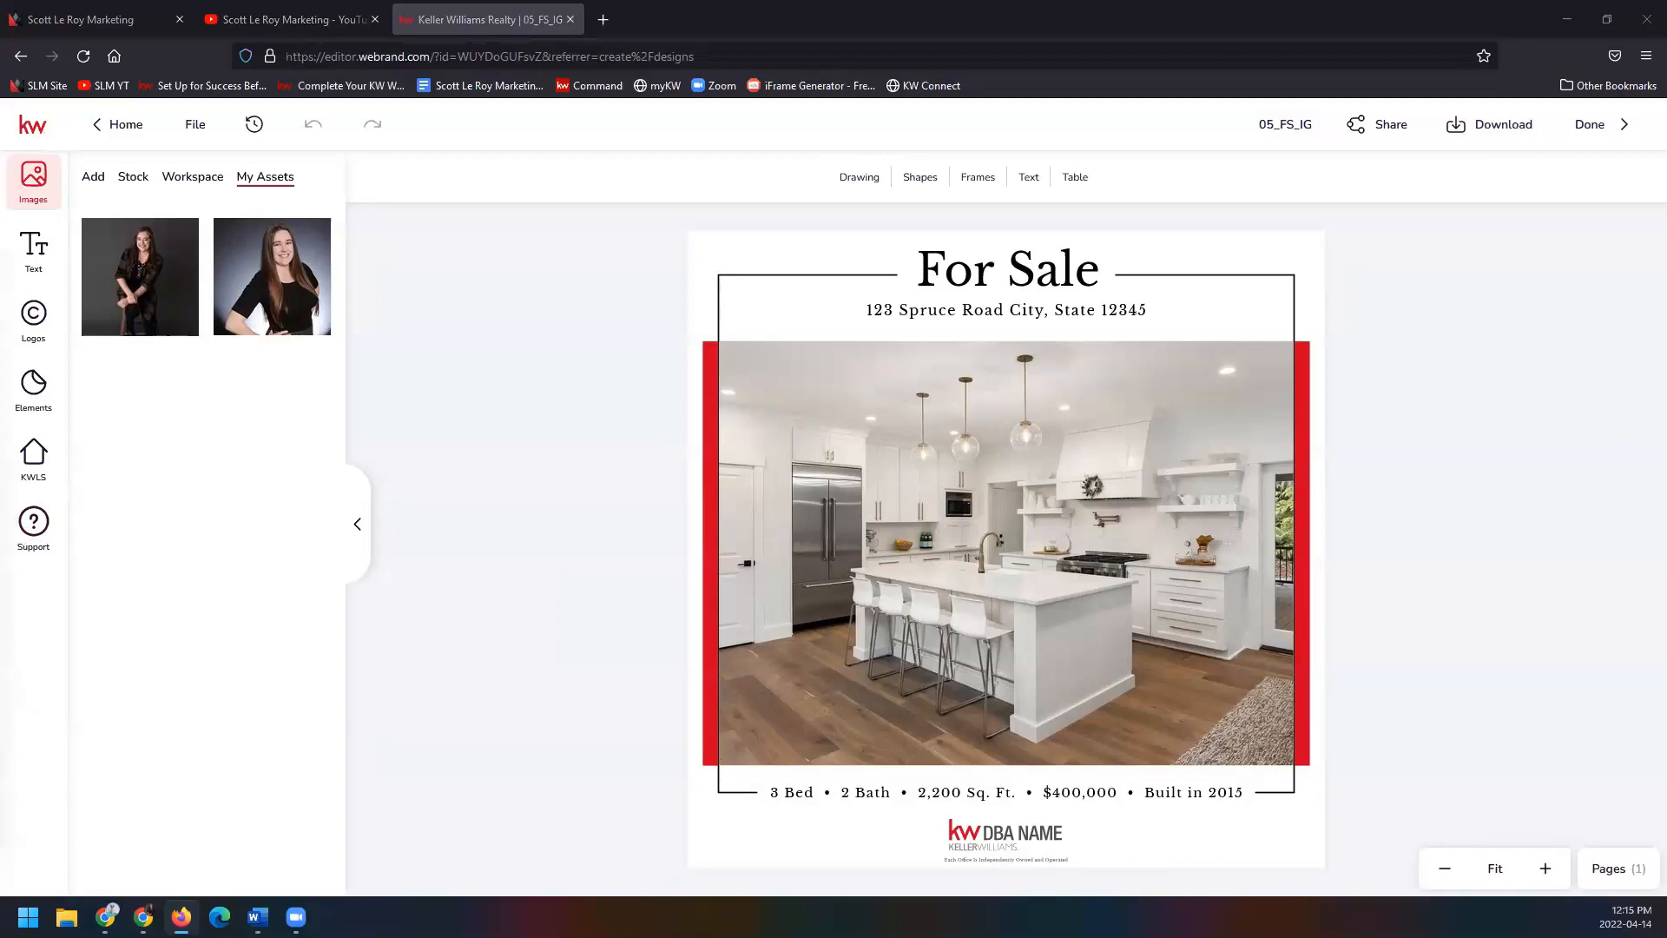
click(47, 469)
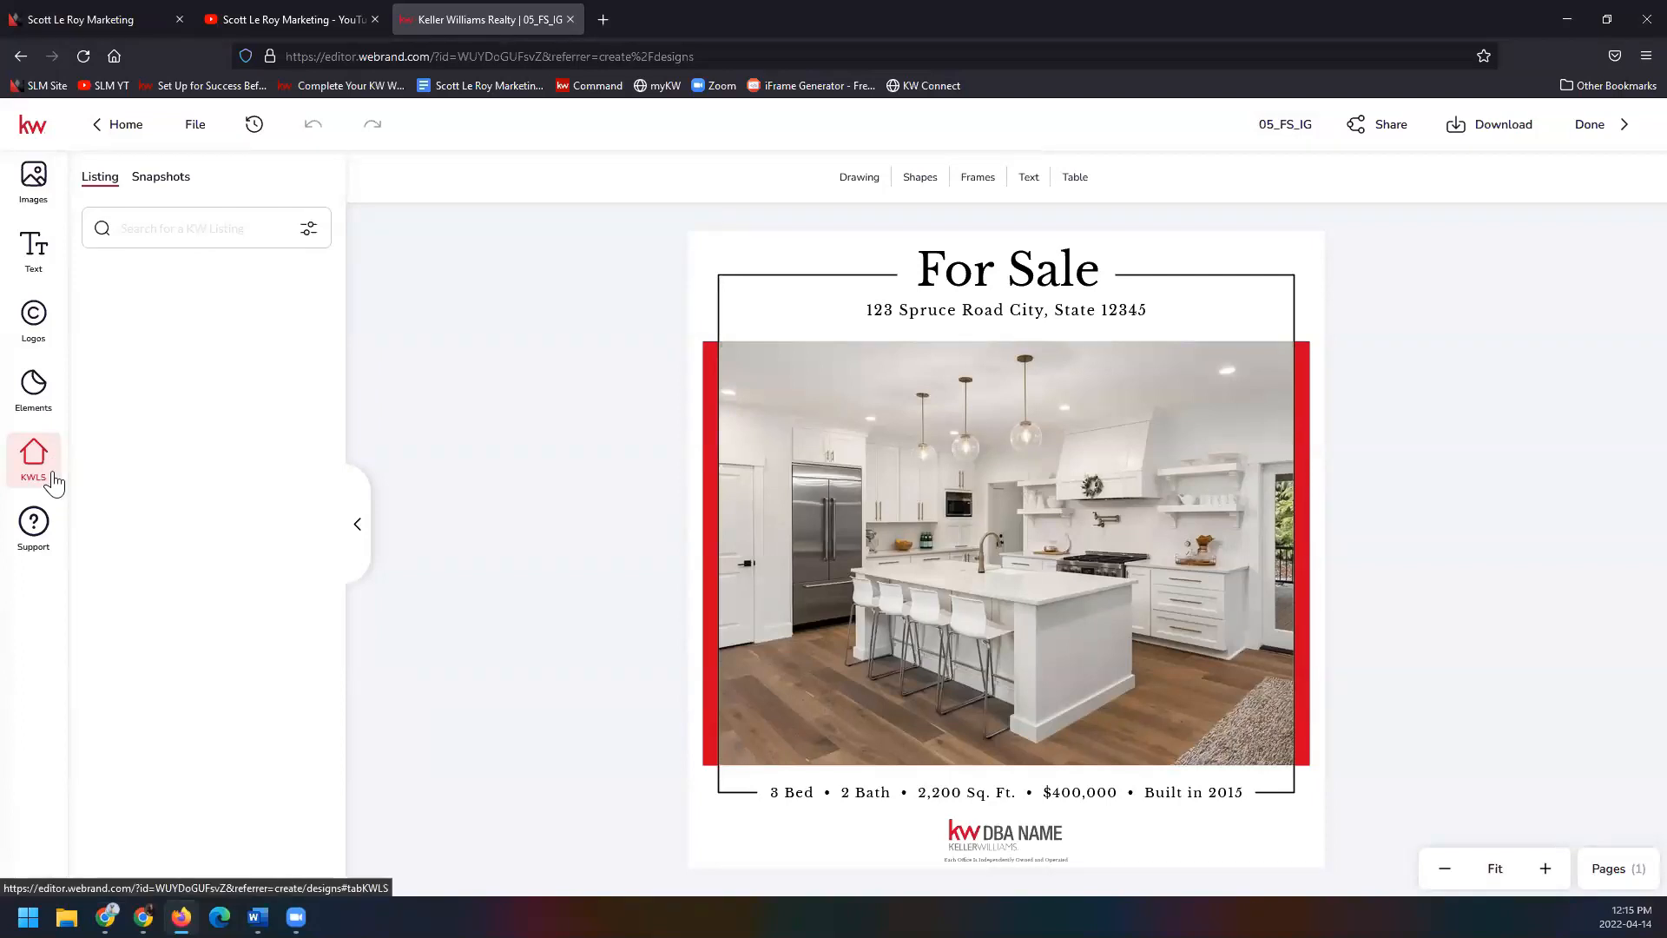
click(174, 221)
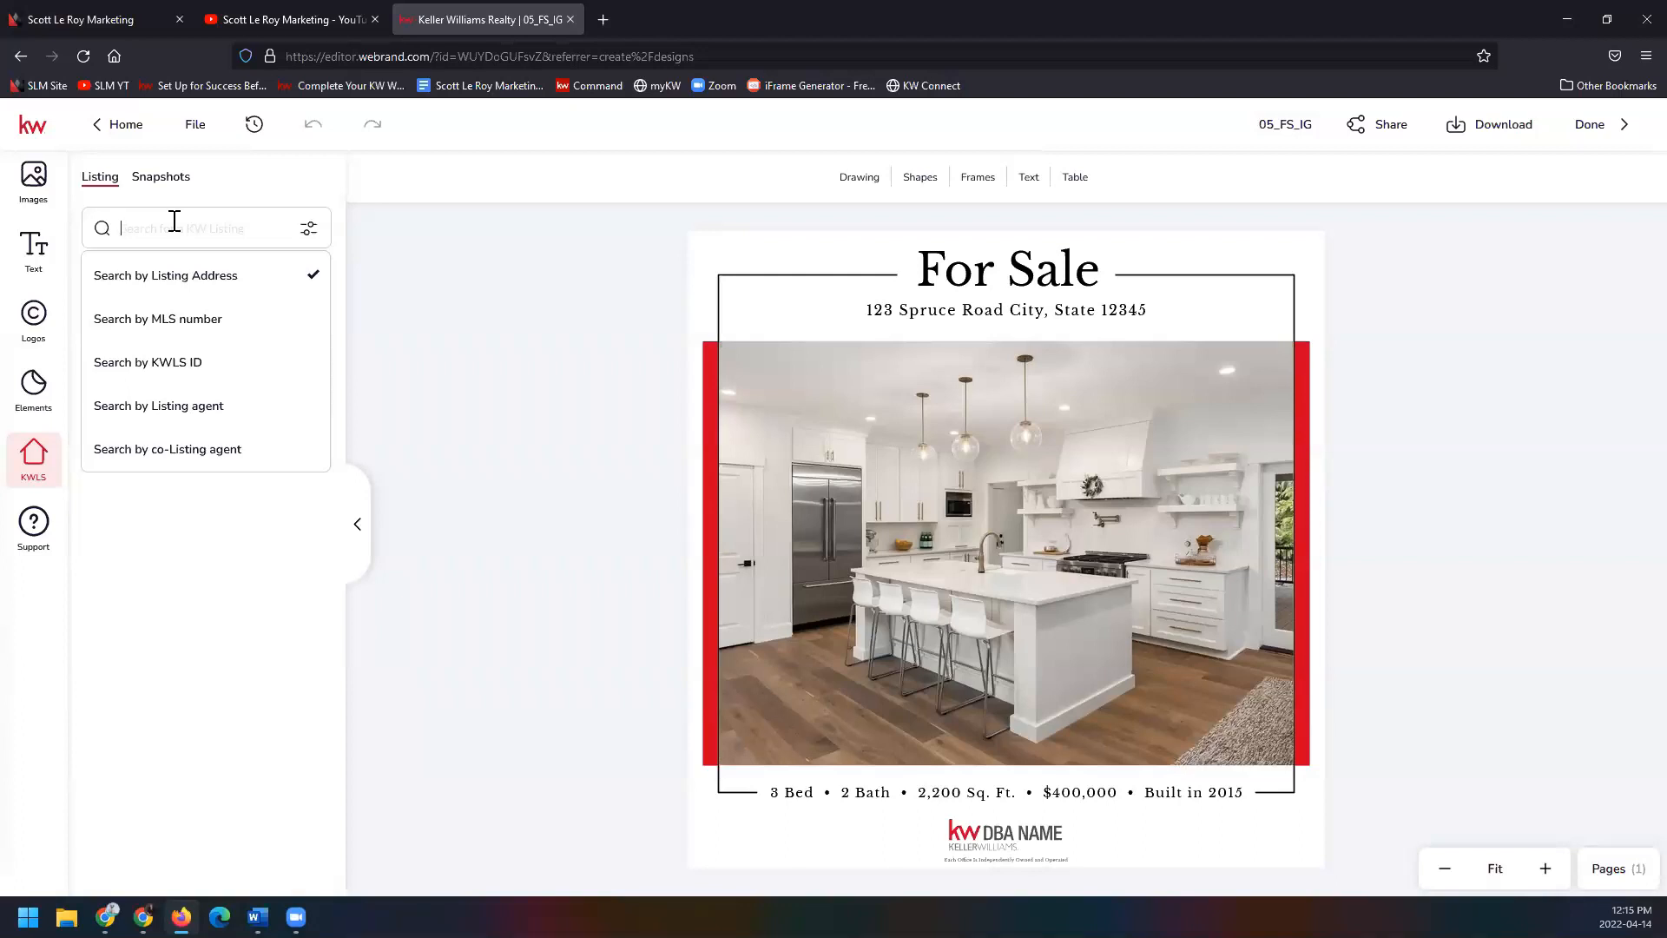
key(Return)
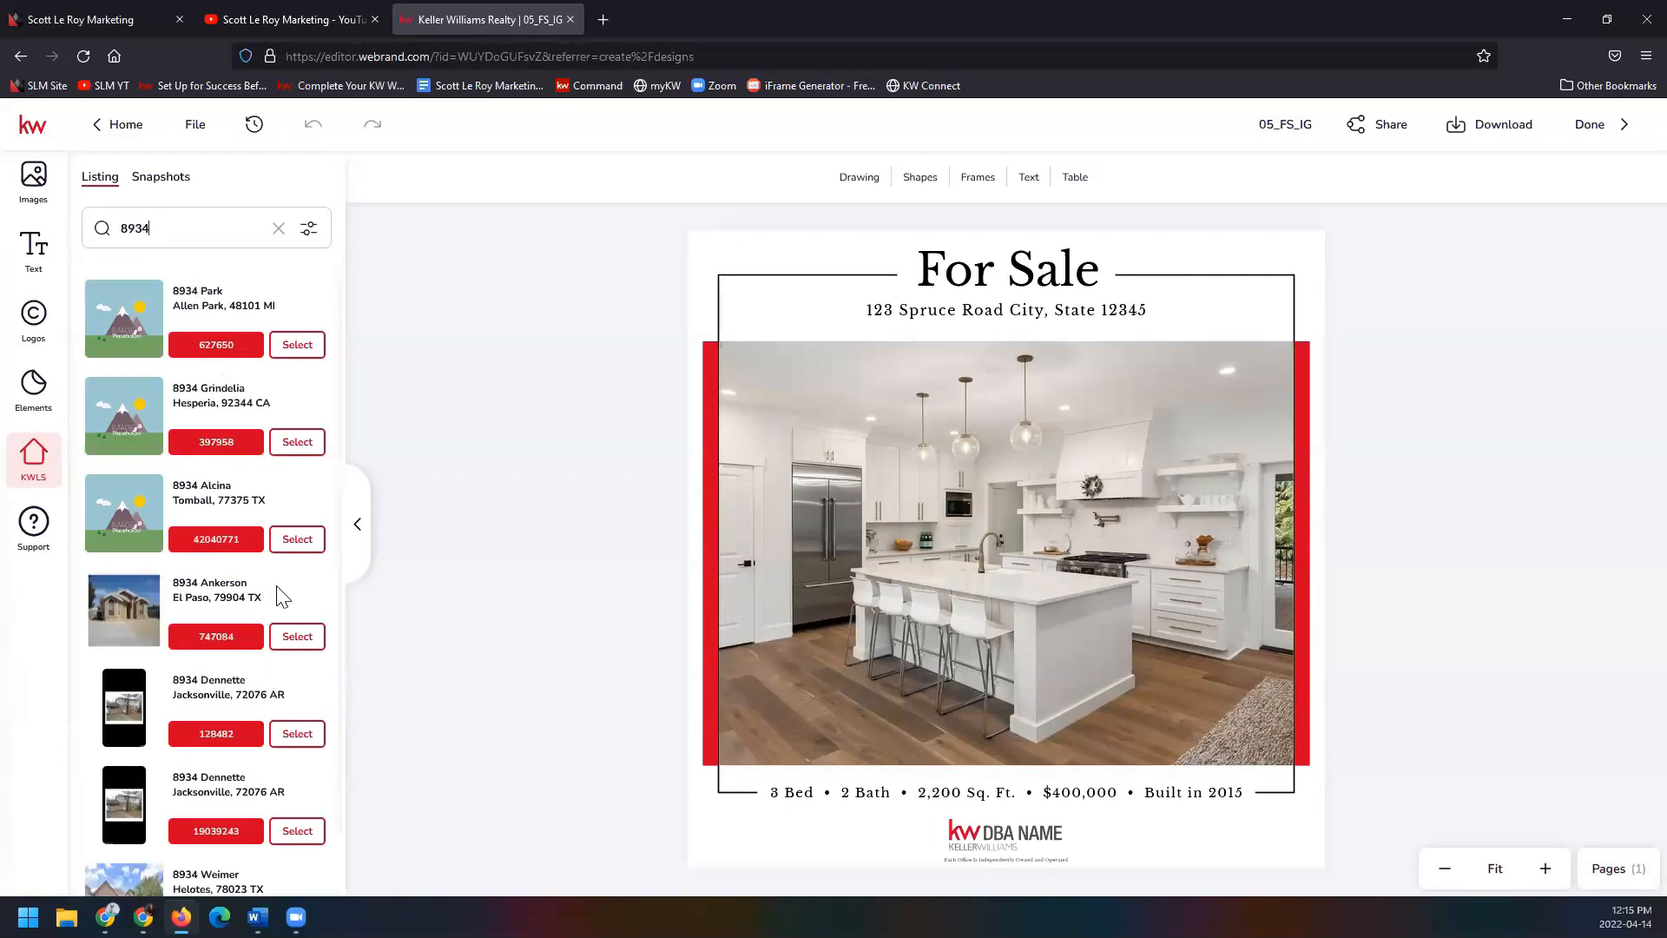
scroll(278, 590, down, 2)
scroll(280, 591, down, 1)
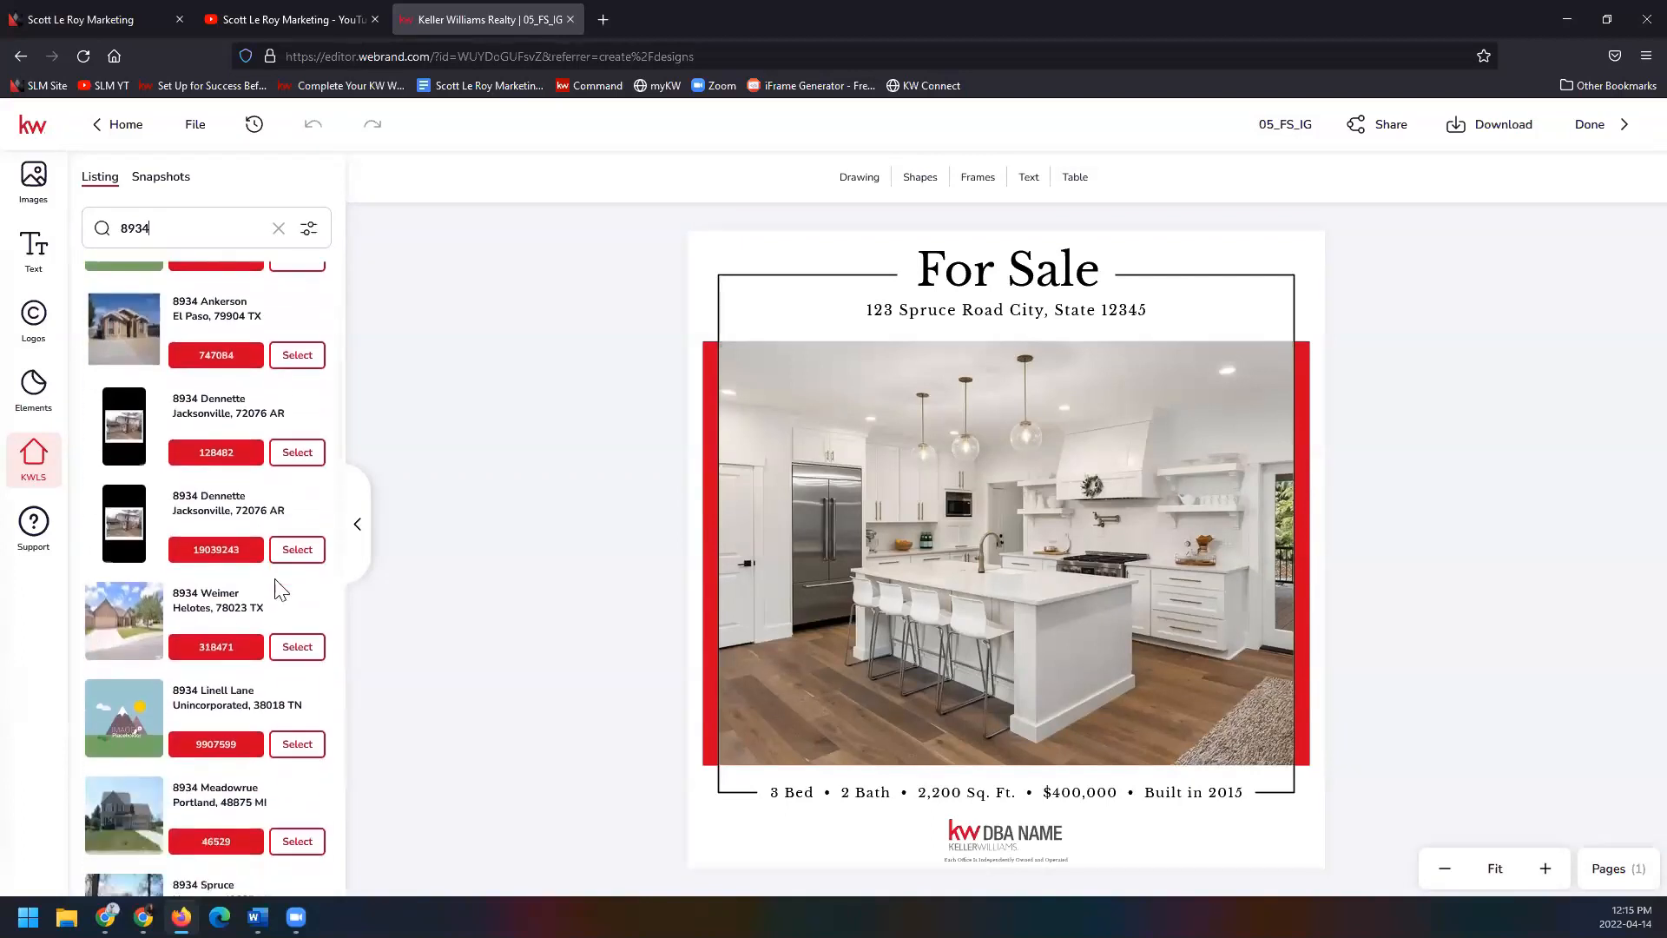
scroll(281, 591, down, 2)
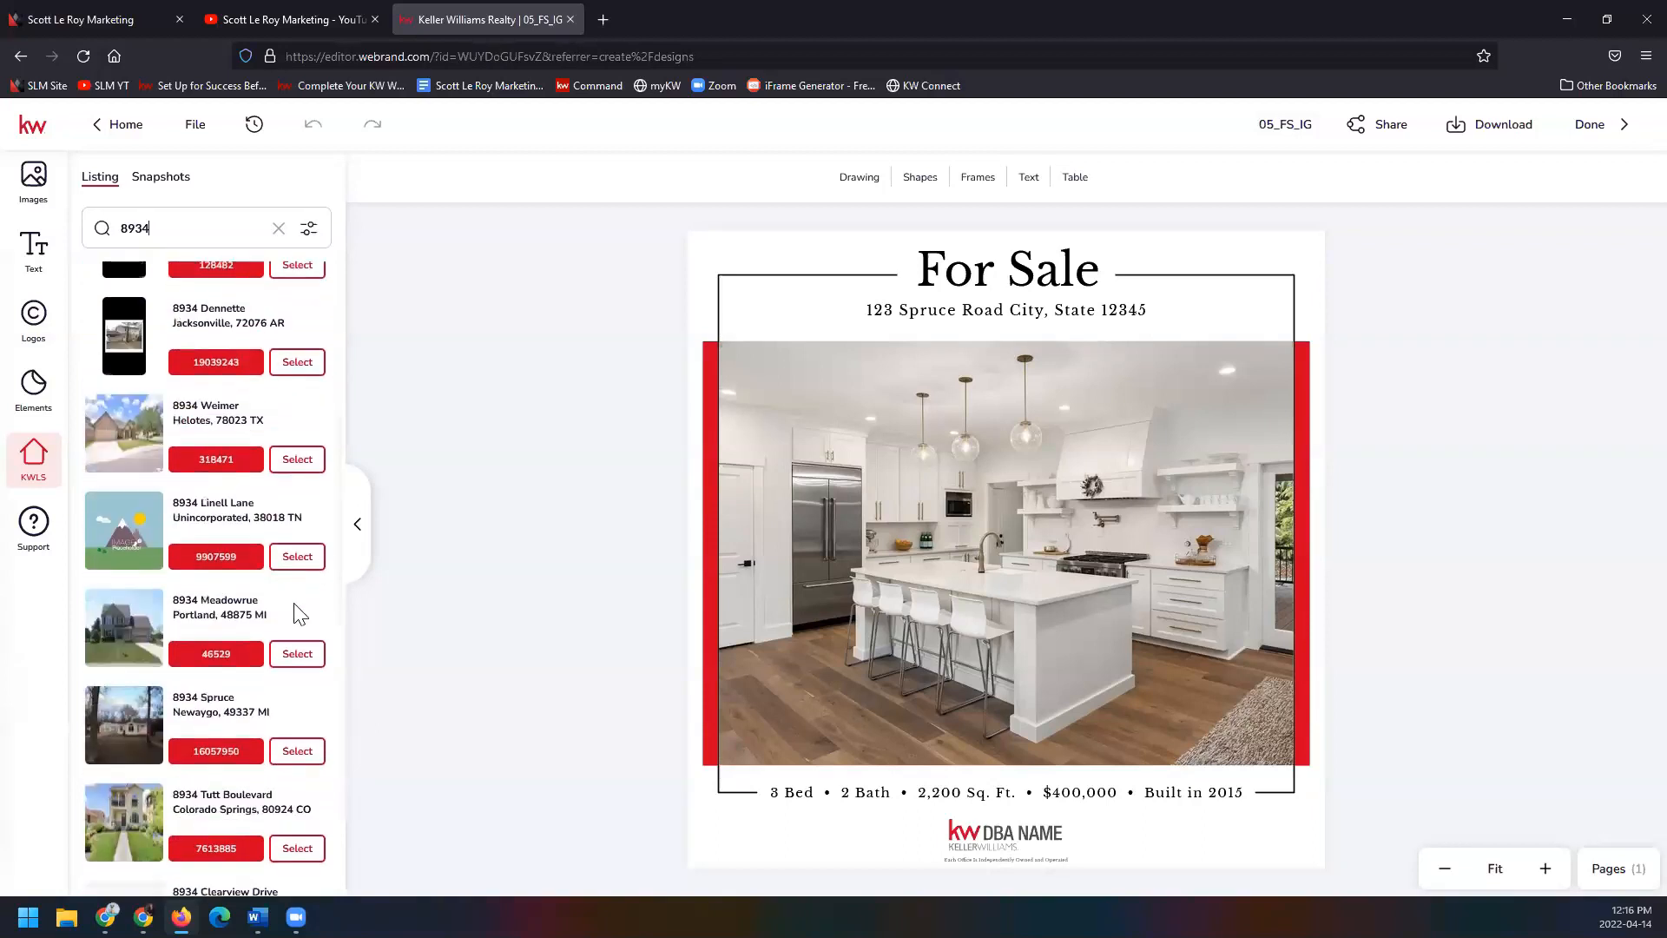
click(308, 663)
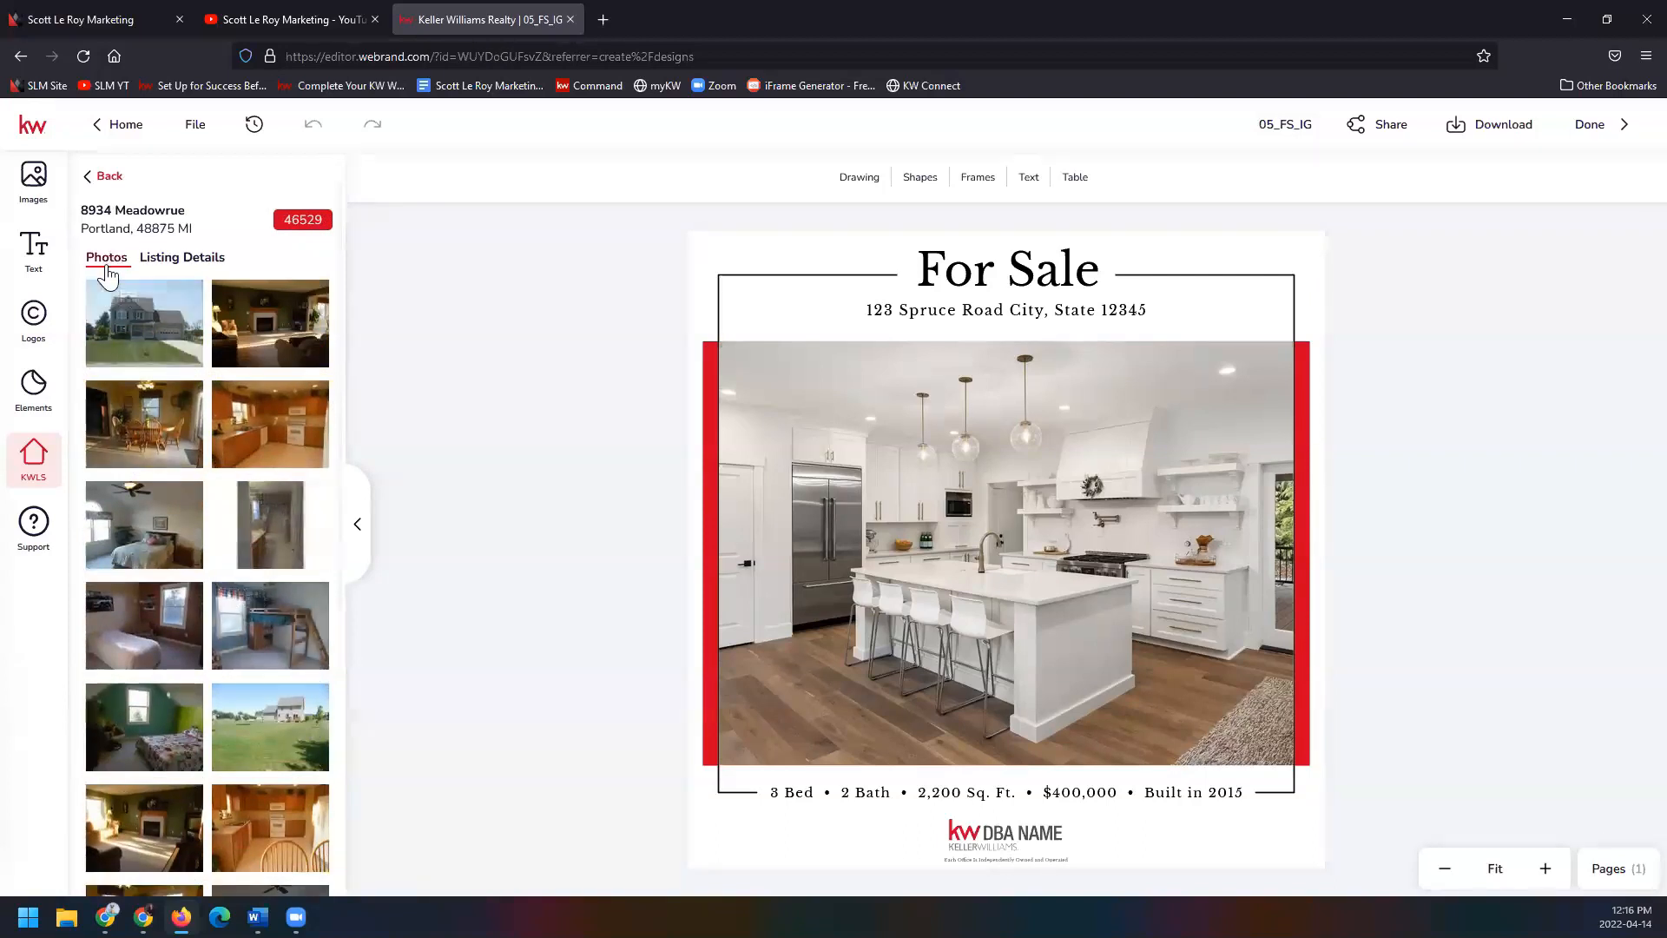
click(183, 258)
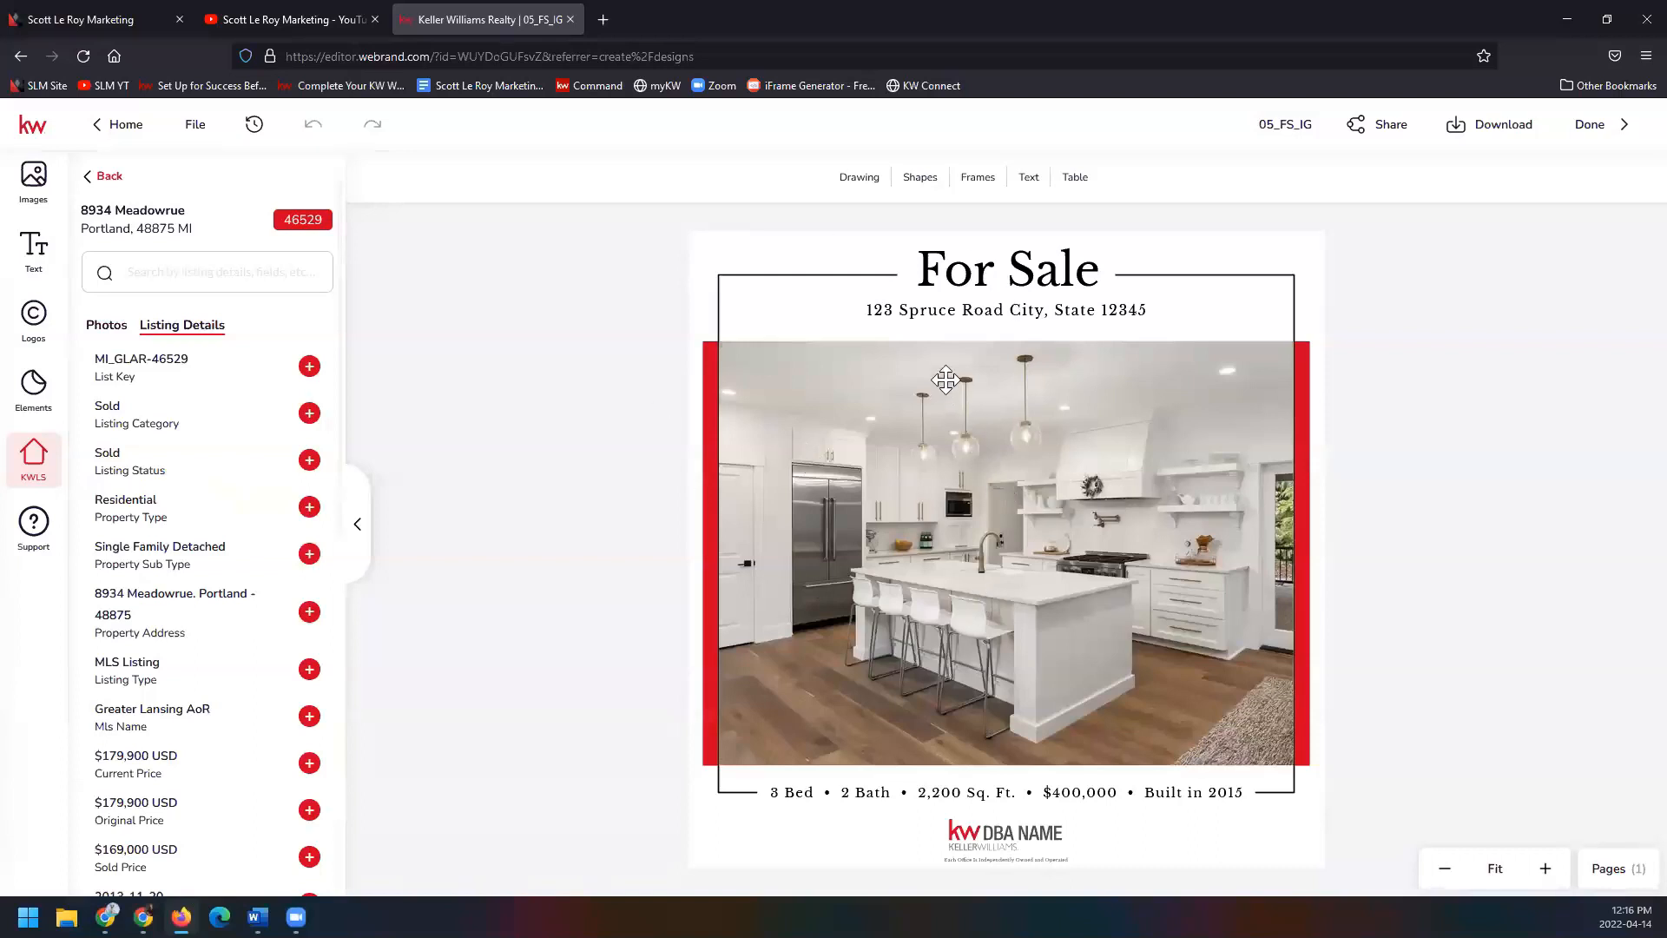
click(939, 316)
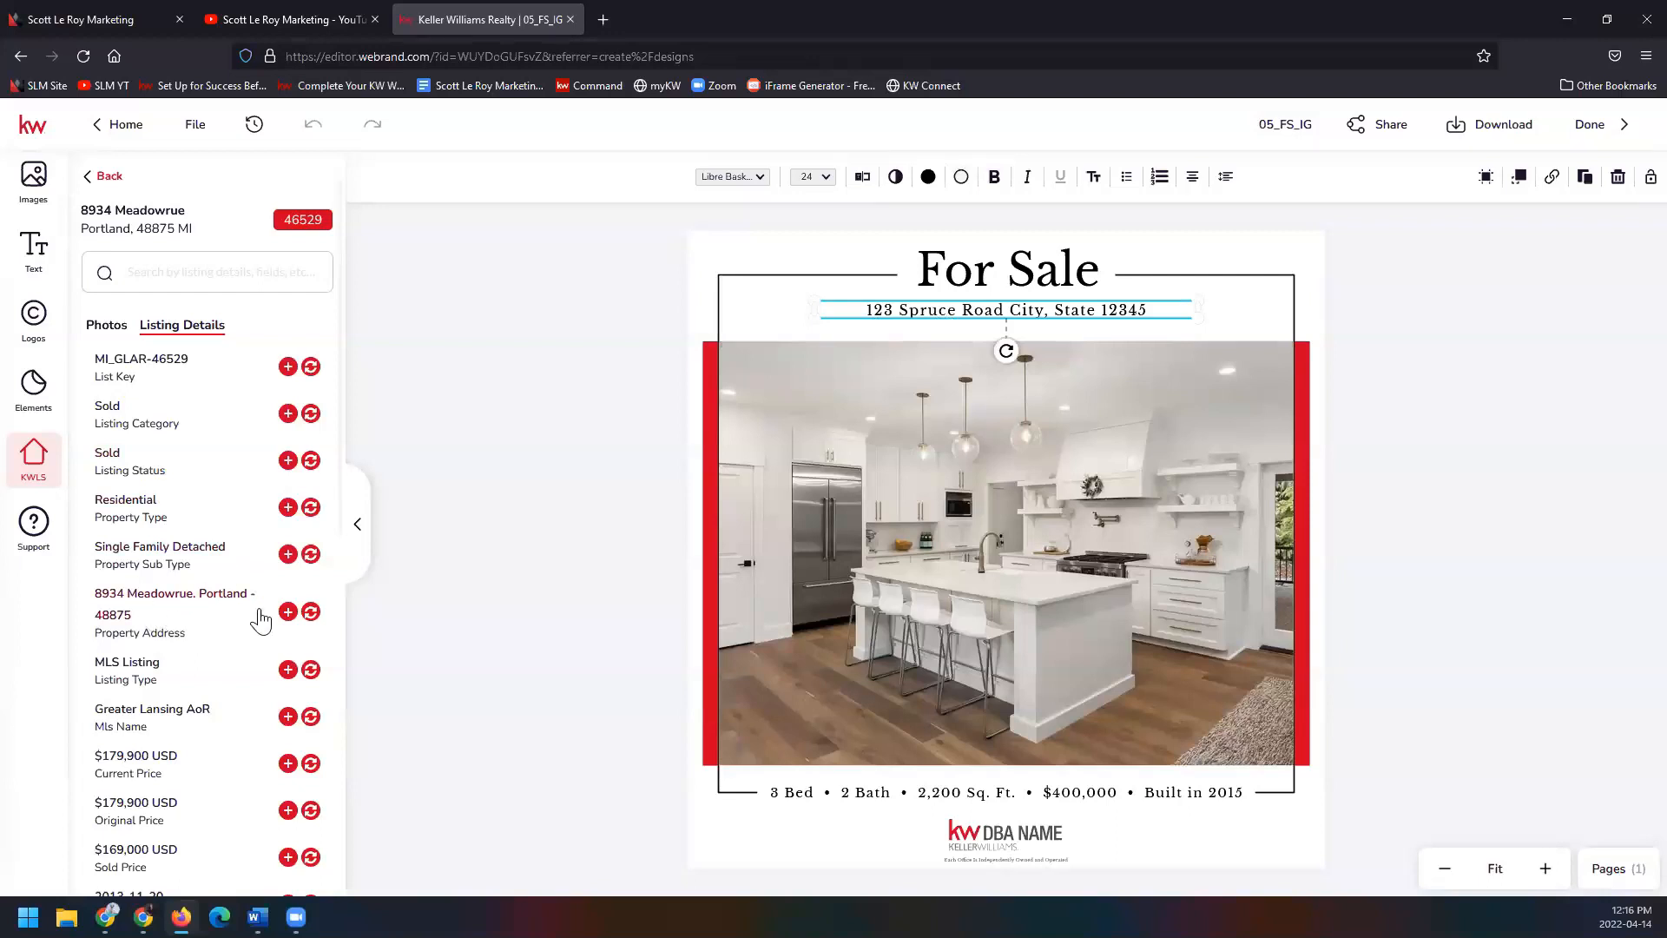
click(310, 612)
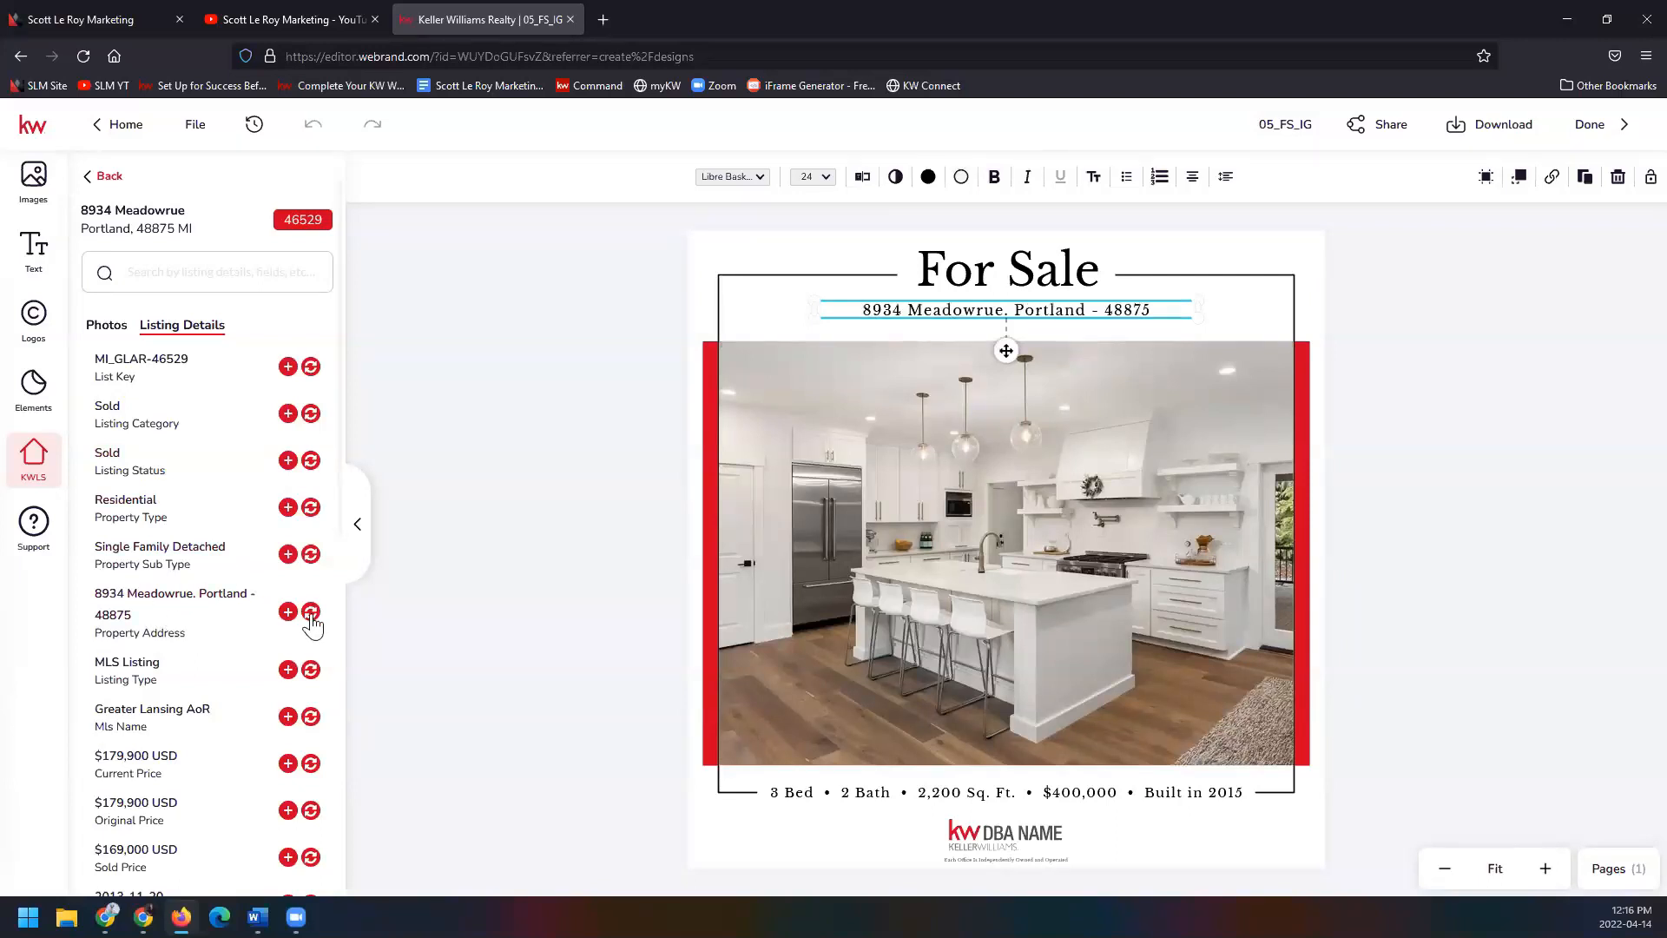
click(1159, 580)
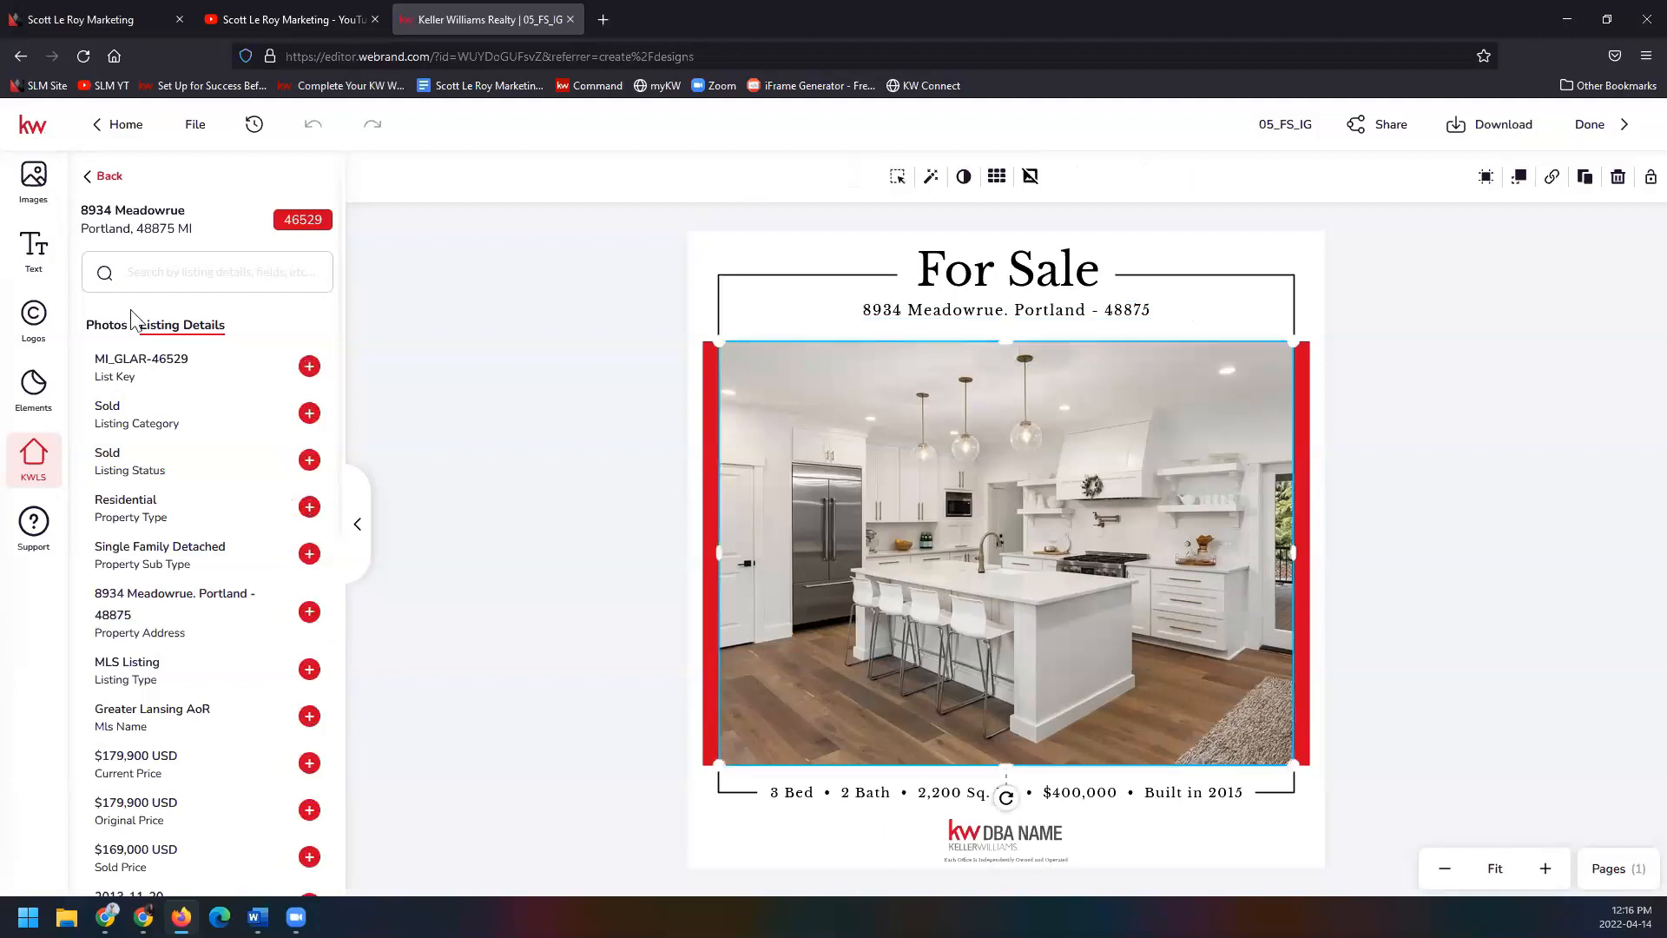
Swap the kitchen photo for the Meadowrue house exterior, repositioned so the whole house fits.
click(106, 326)
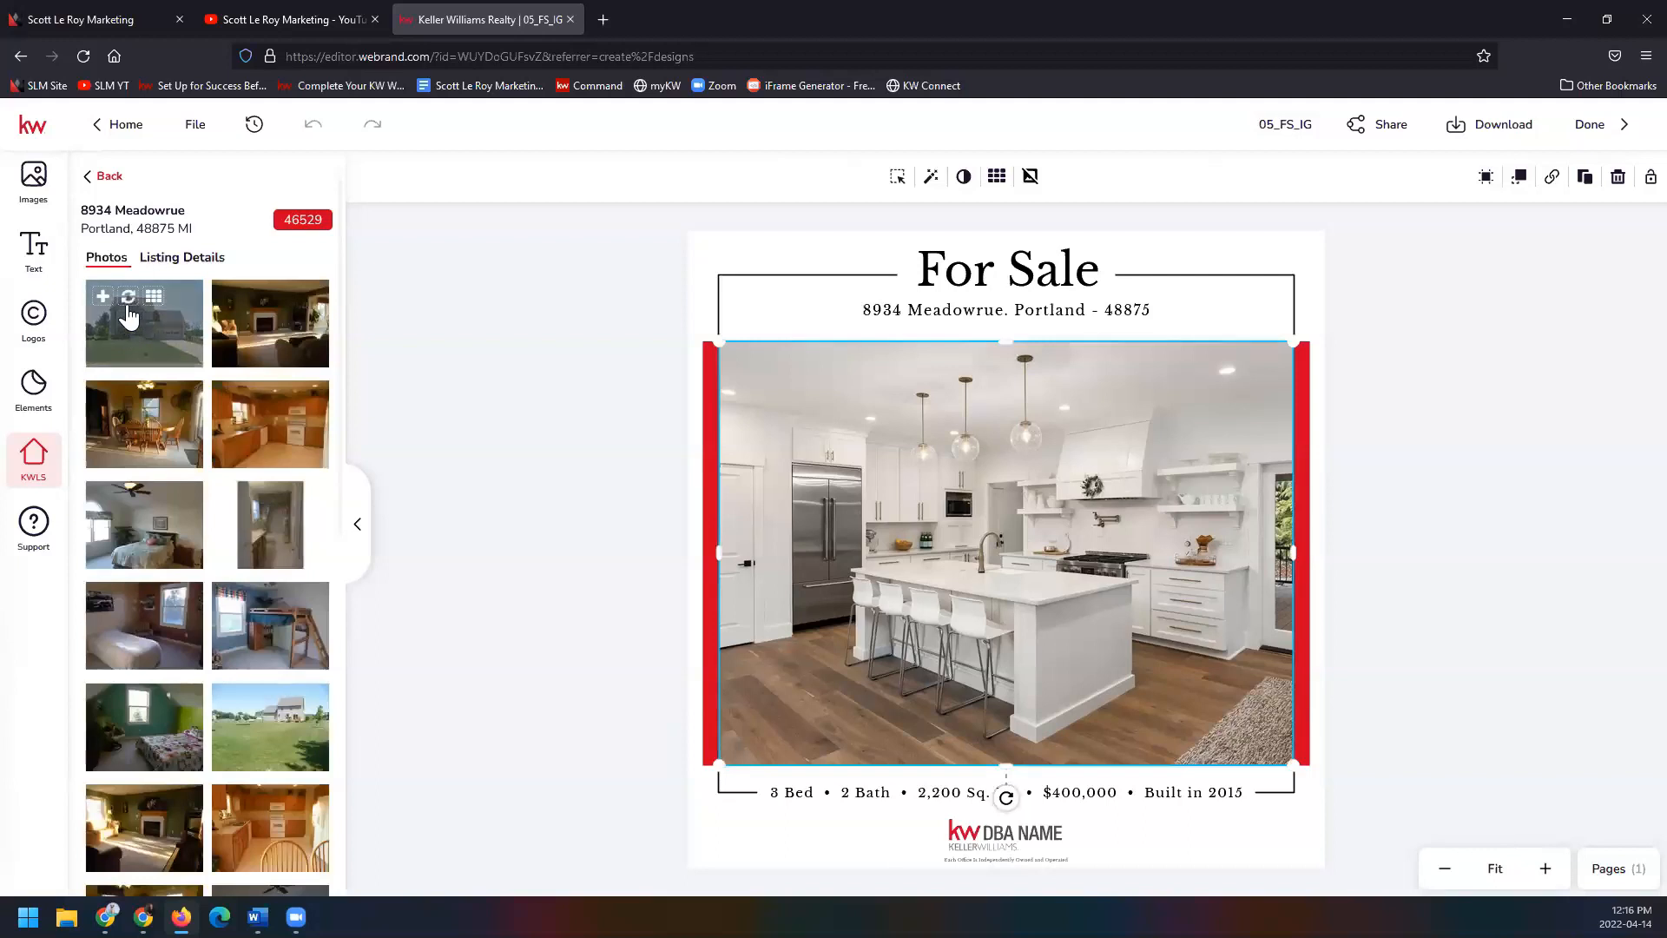
click(121, 328)
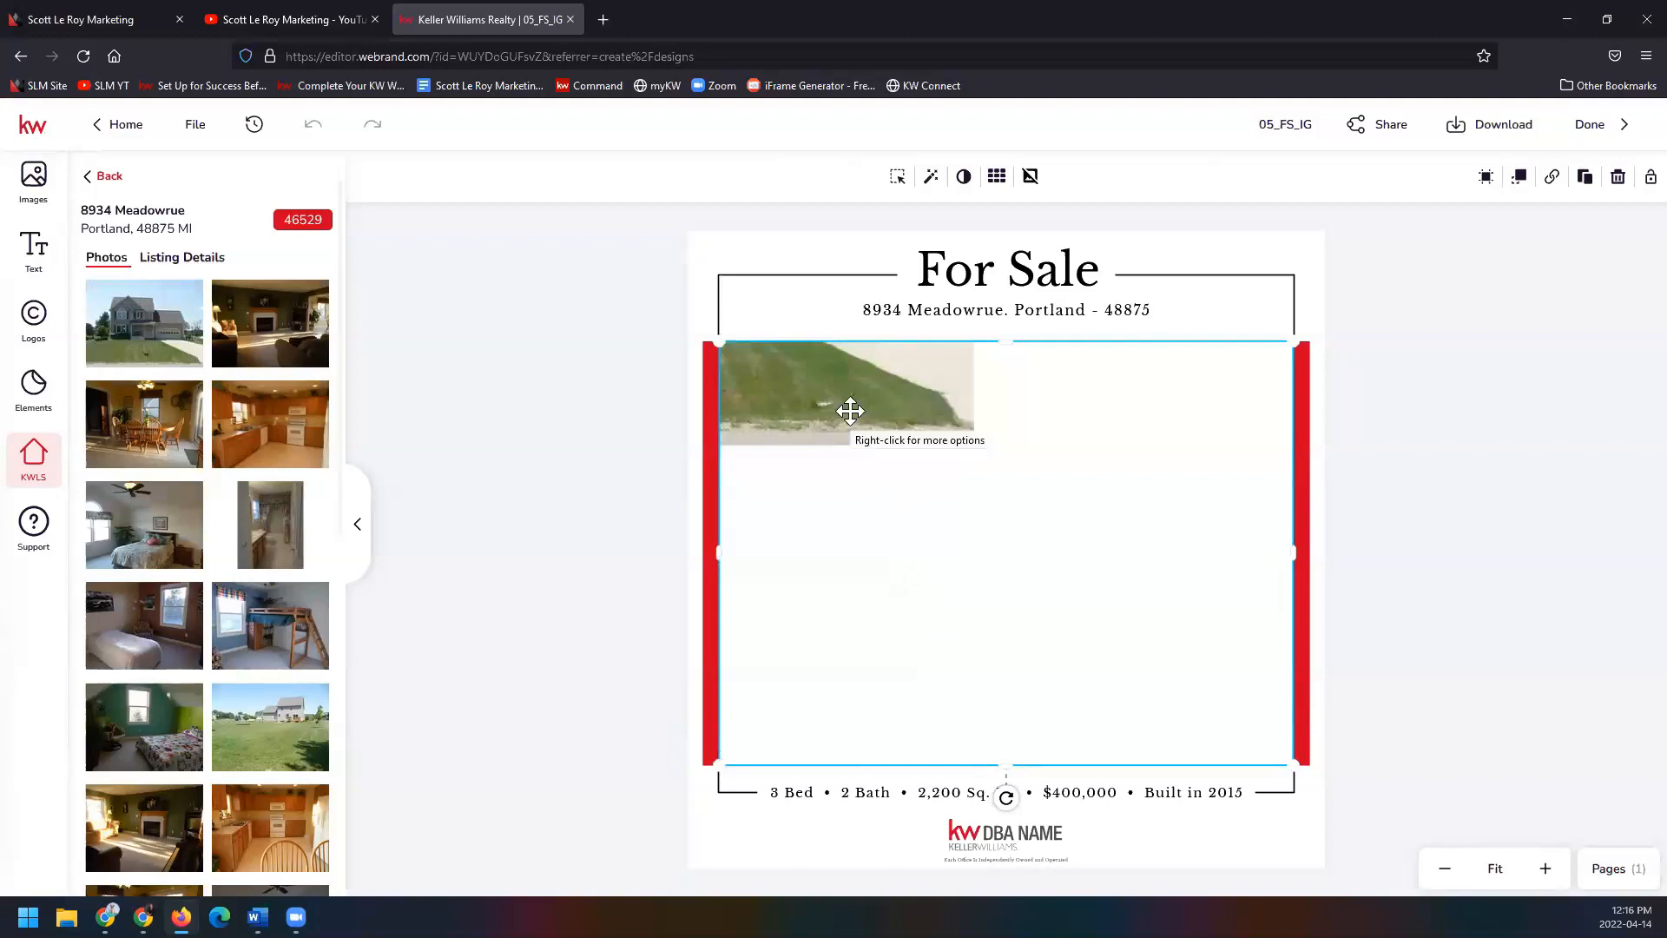
click(899, 177)
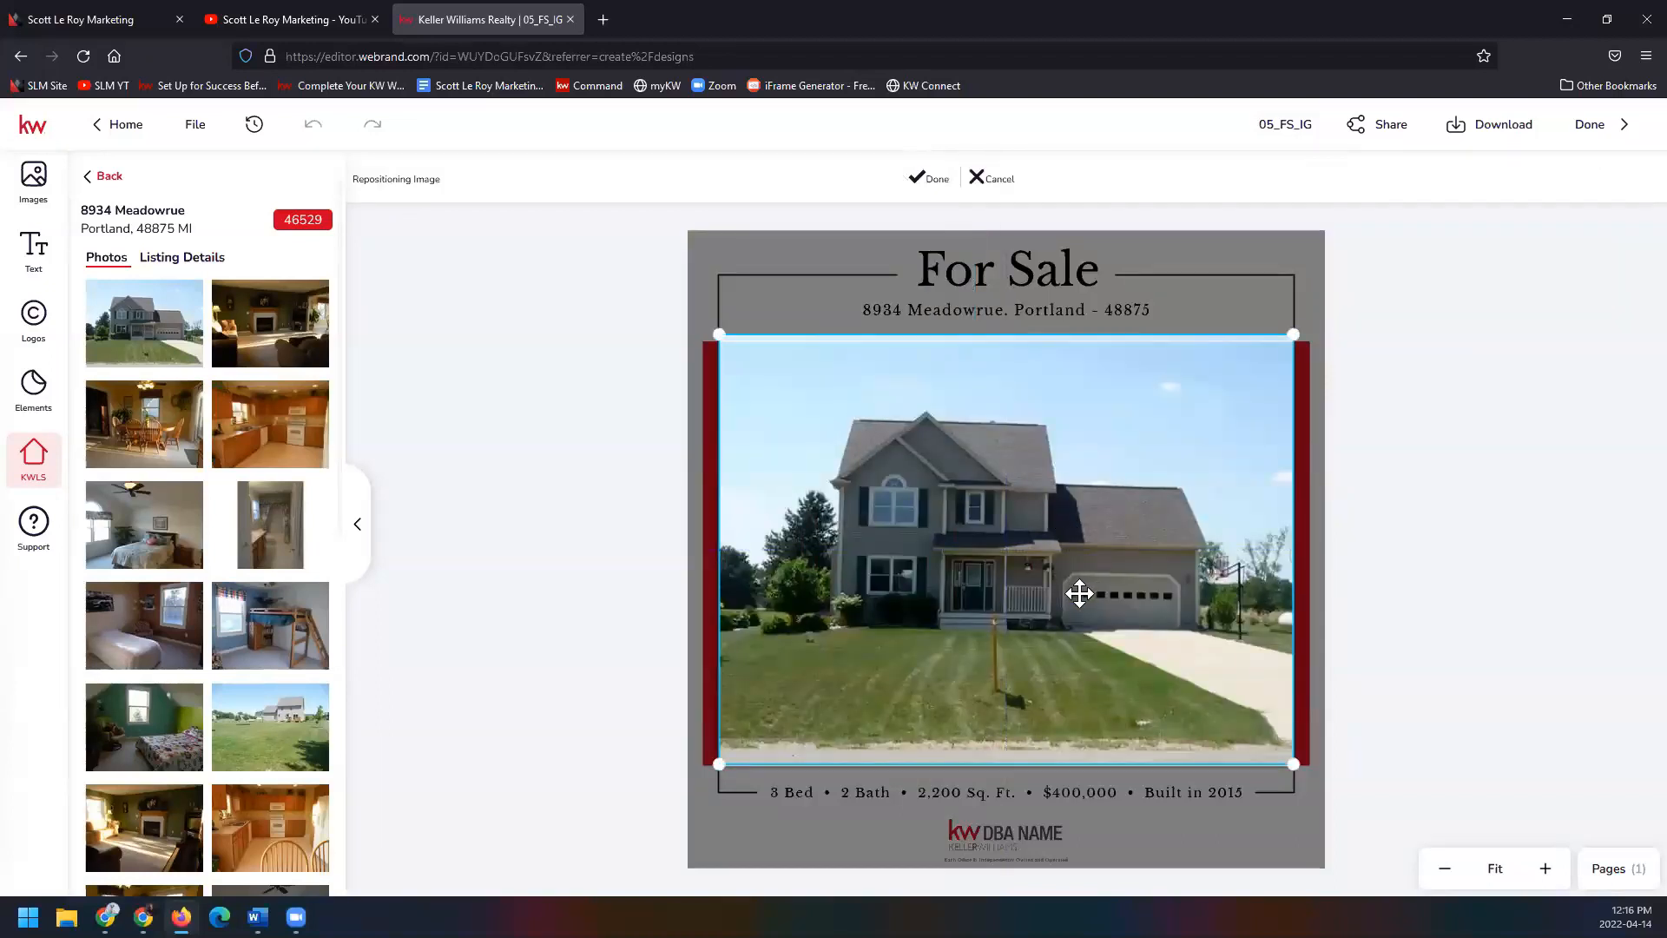
click(932, 182)
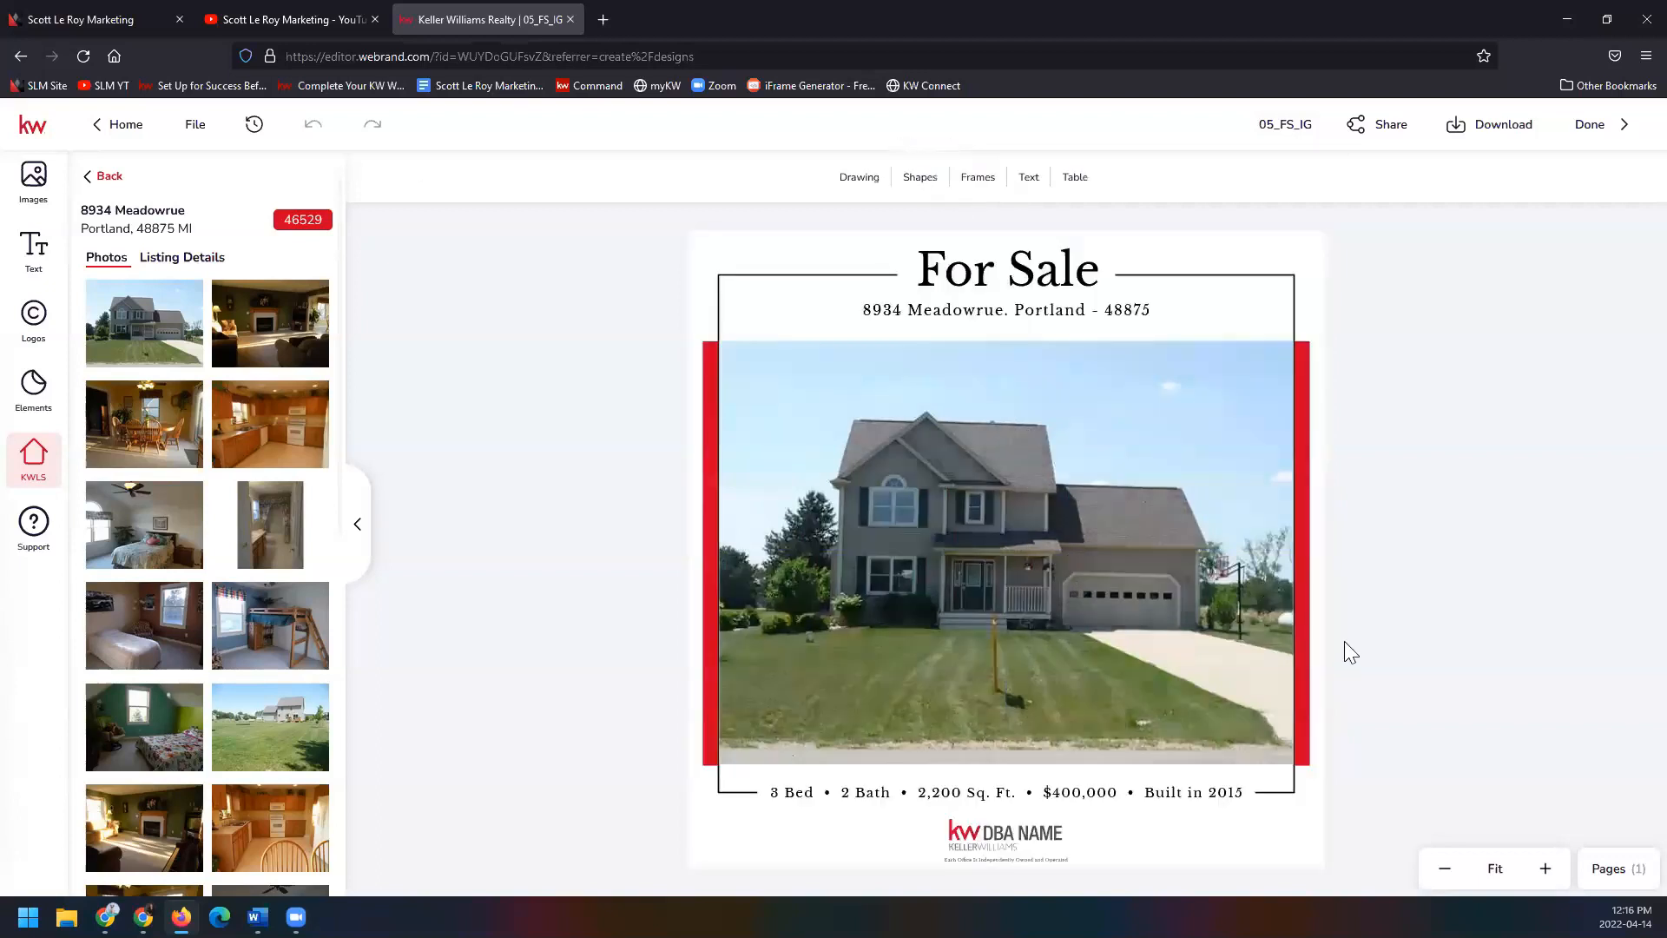
click(178, 258)
Change the stats line's bedroom count to 4 and bathroom count to 3.
scroll(246, 643, down, 6)
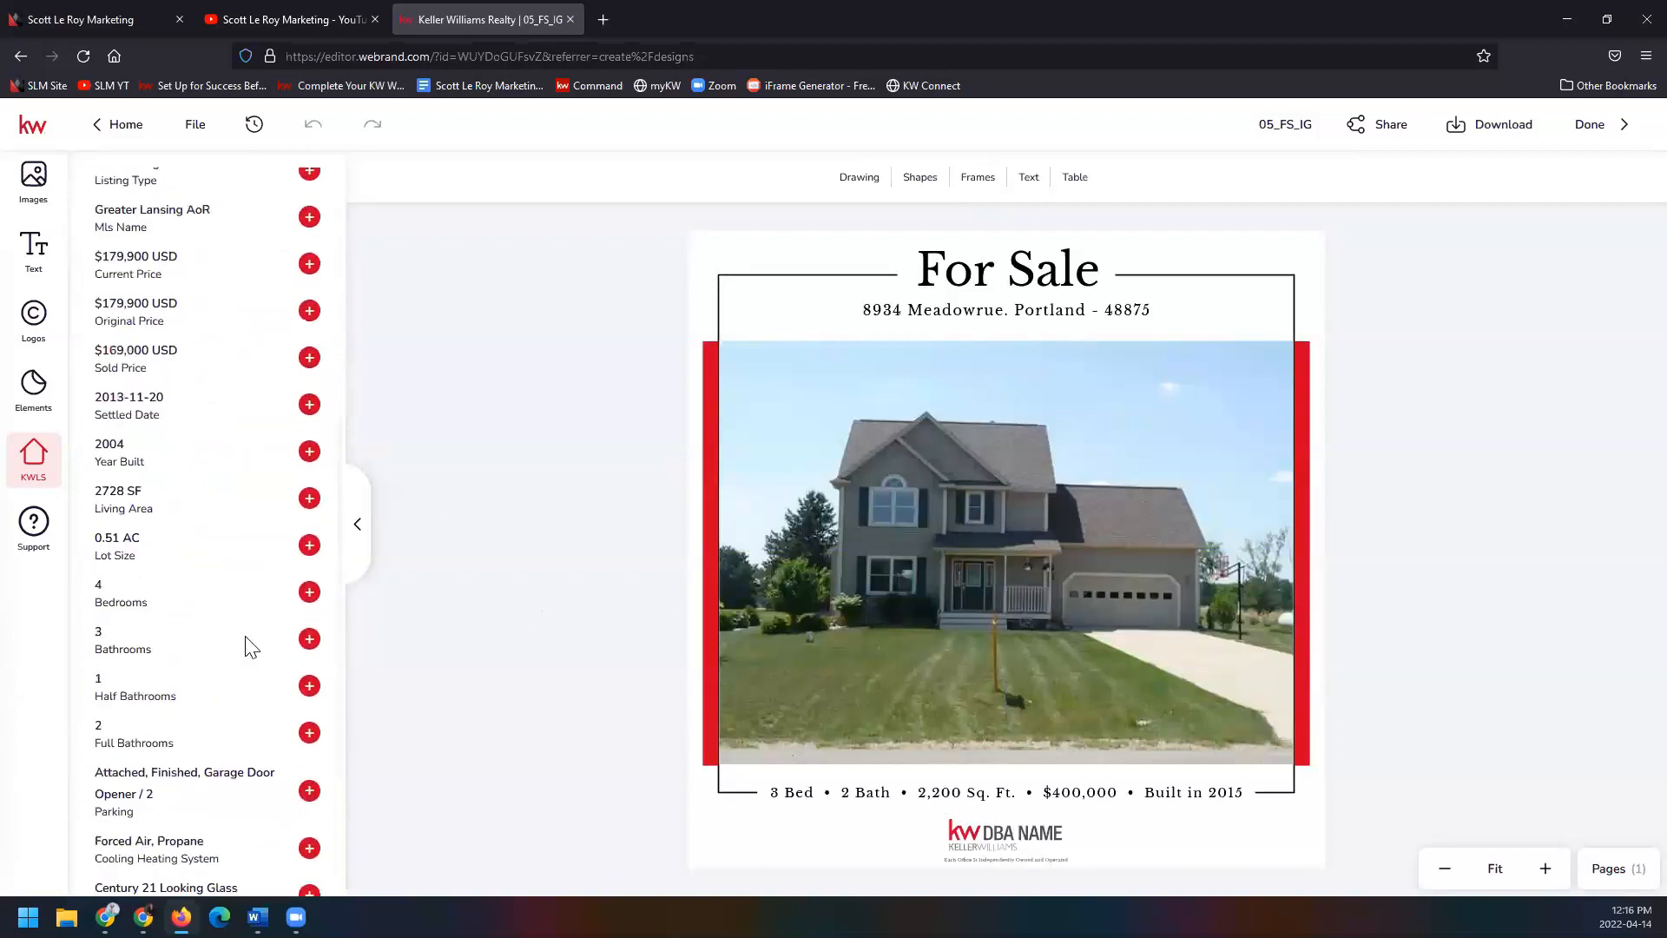
click(783, 795)
click(779, 793)
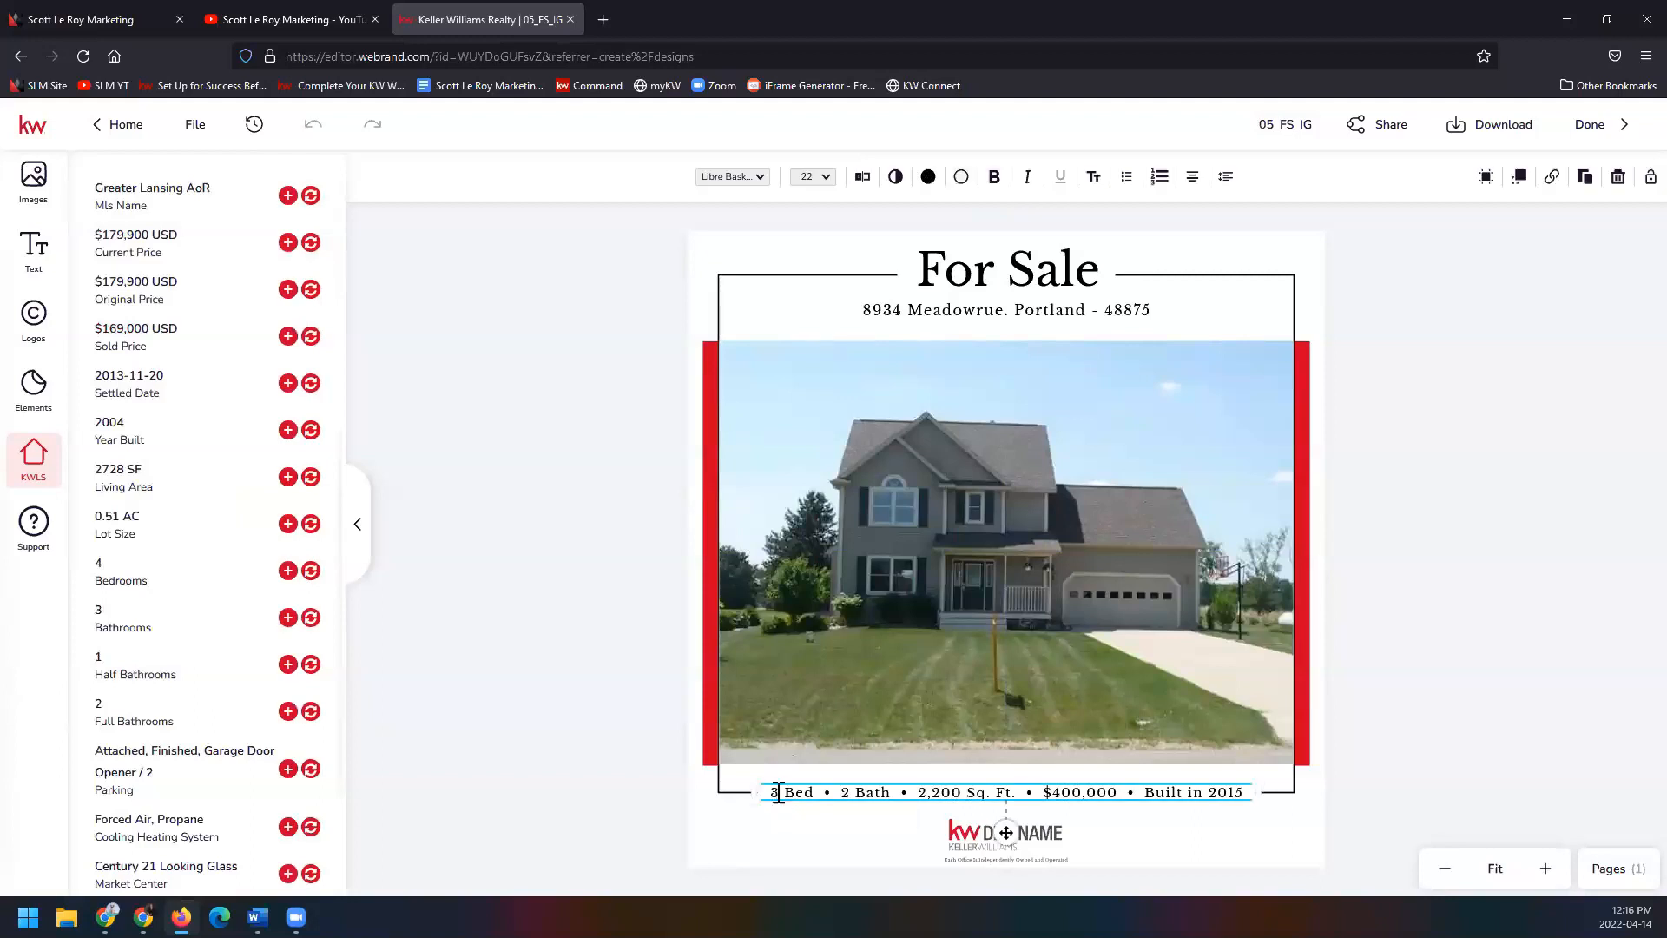
key(BackSpace)
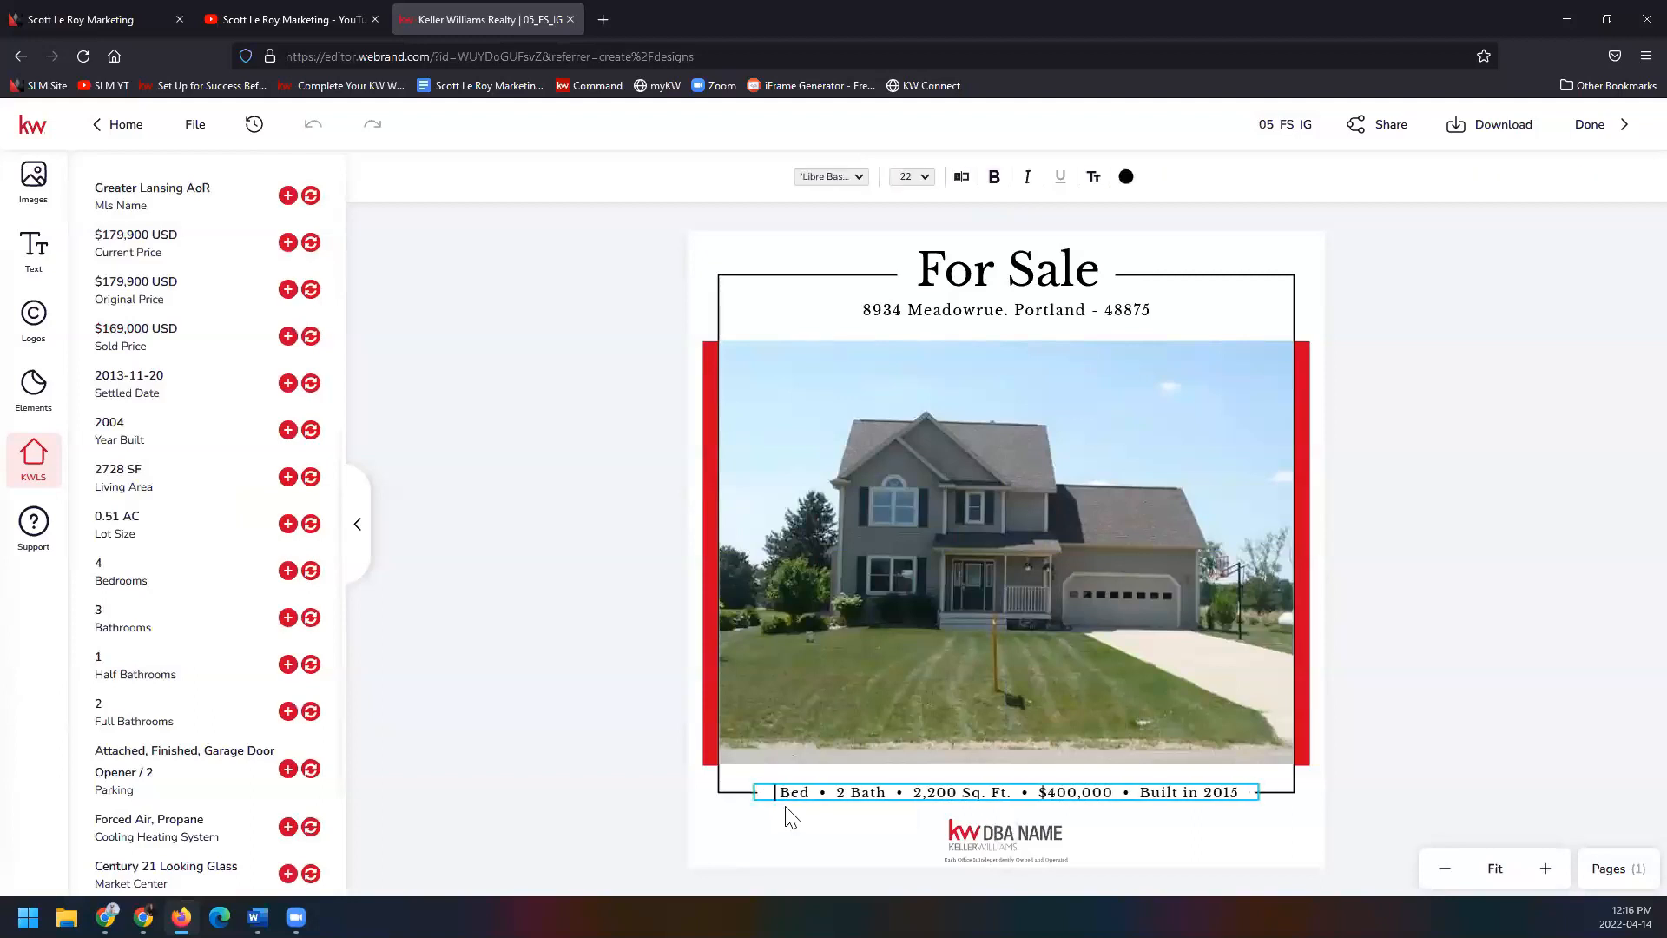
text(4)
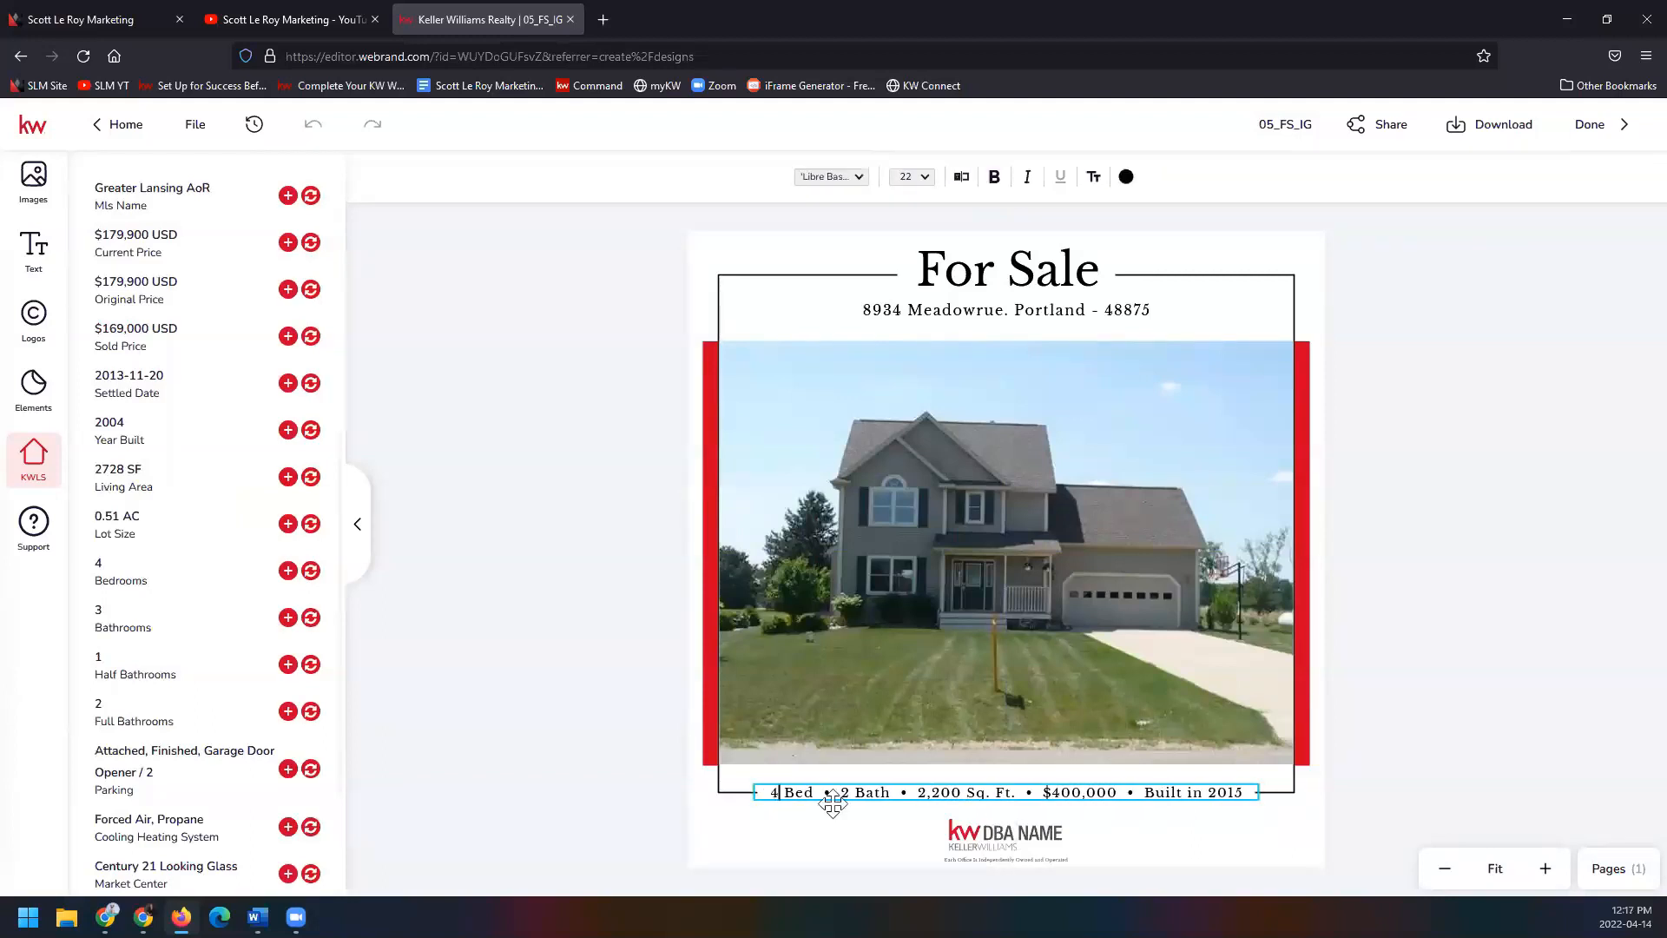
click(850, 795)
key(BackSpace)
text(3)
Update the square footage to 2,728, the price to $169,000 and the year to 2004.
drag(921, 792, 961, 795)
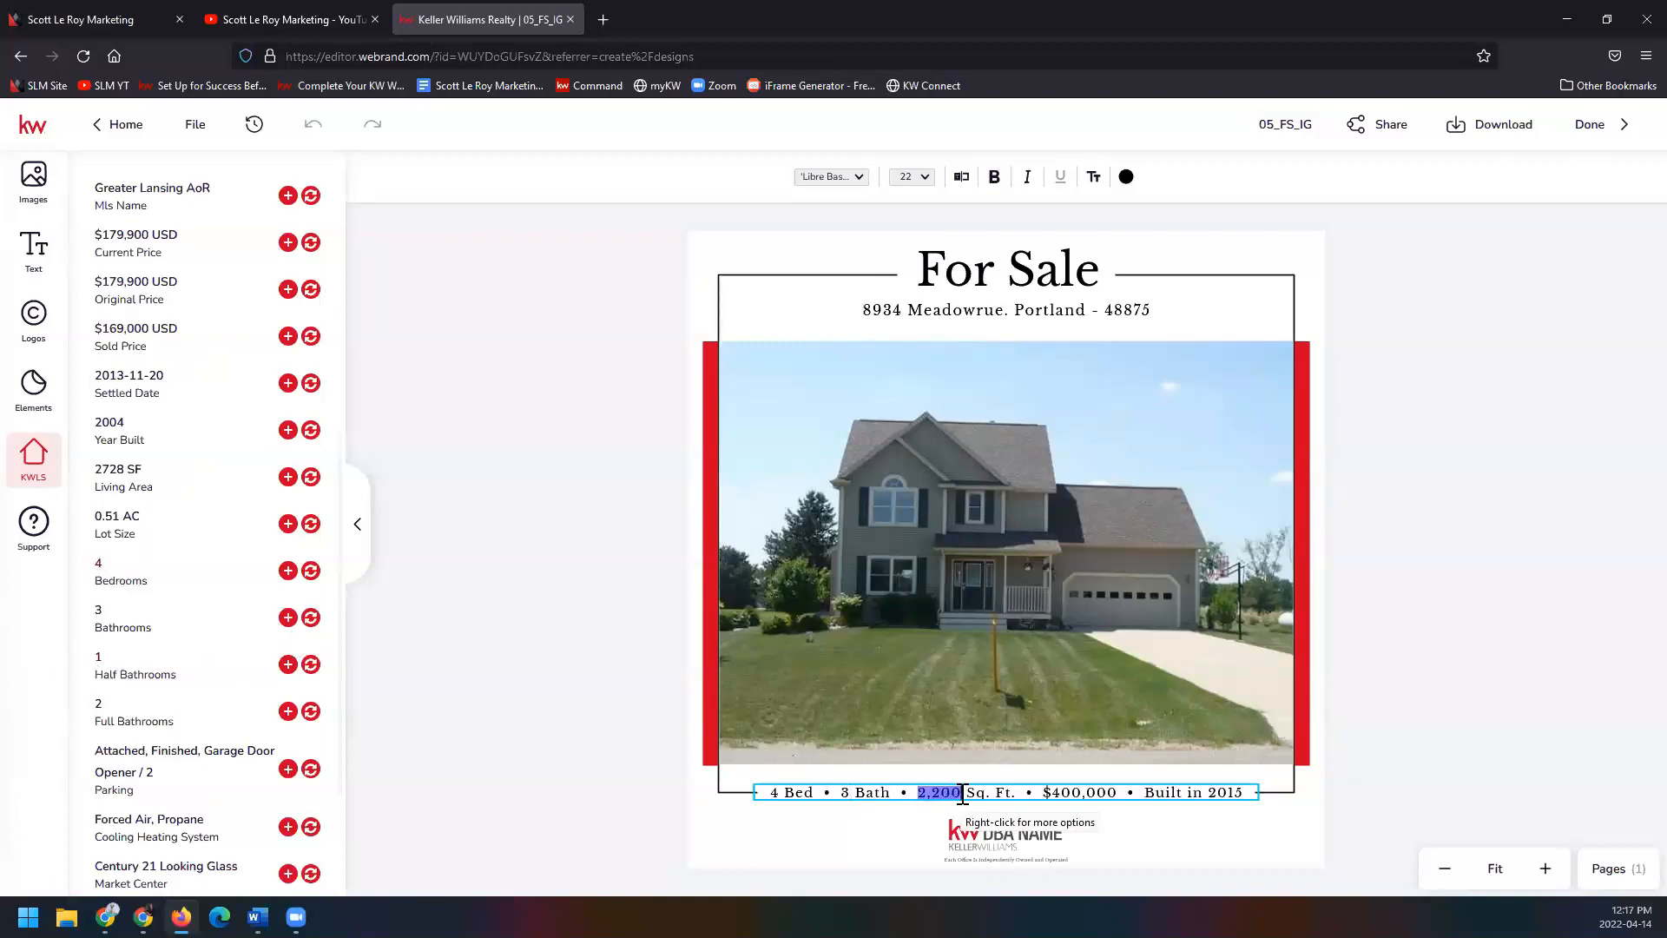
text(2,7)
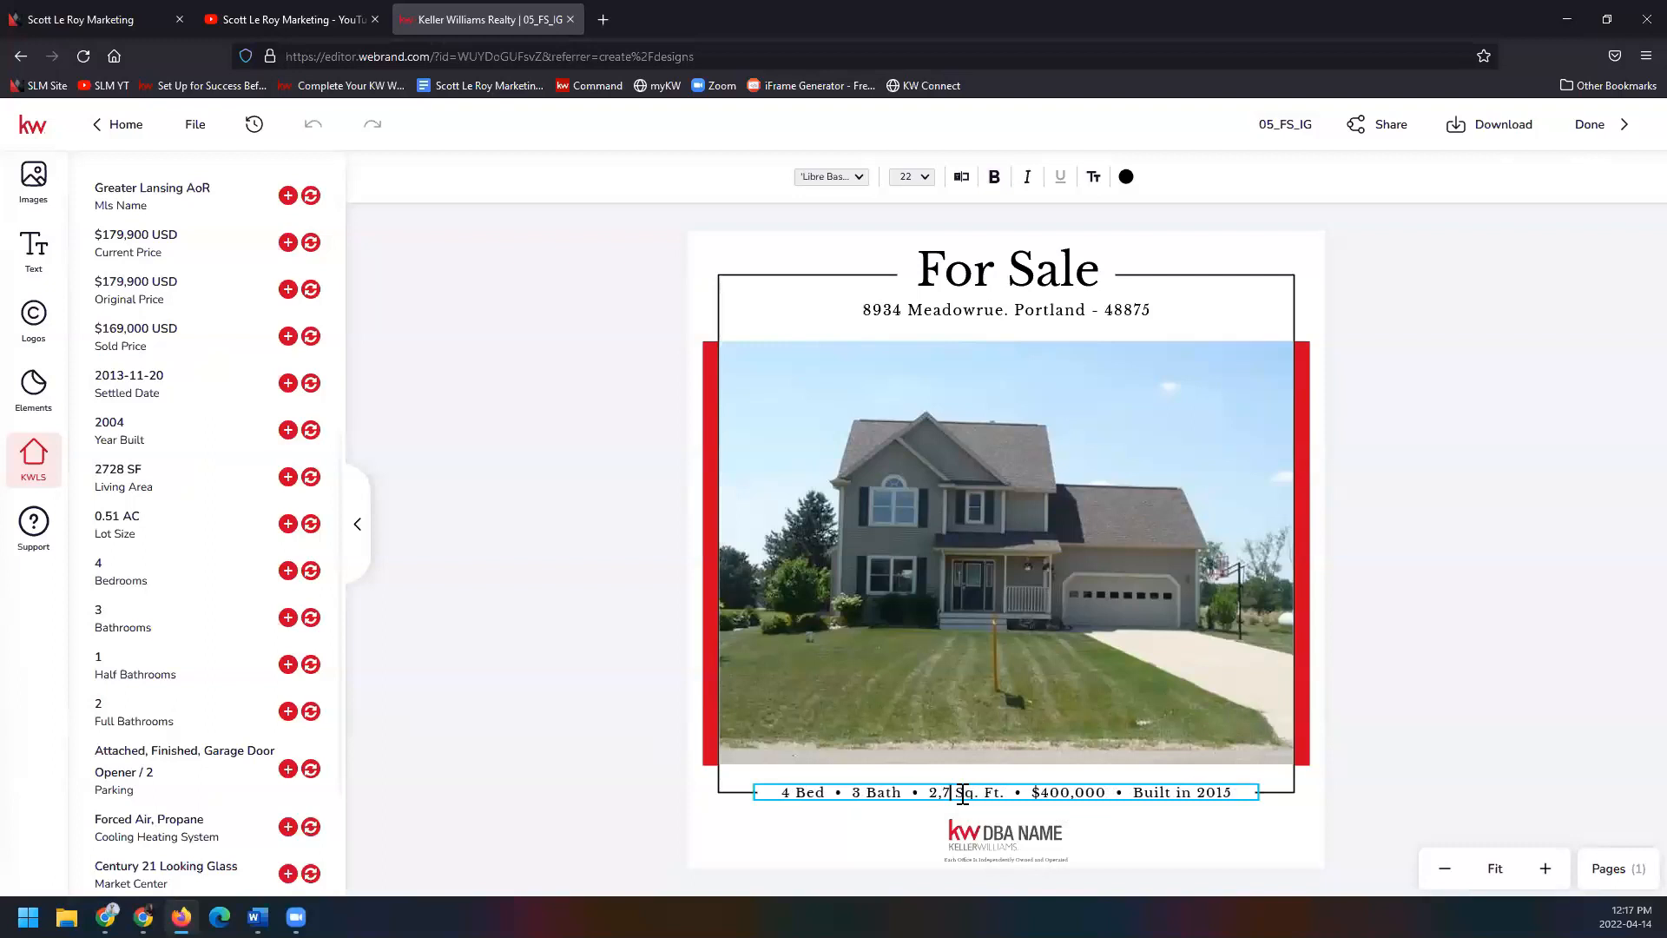
text(28)
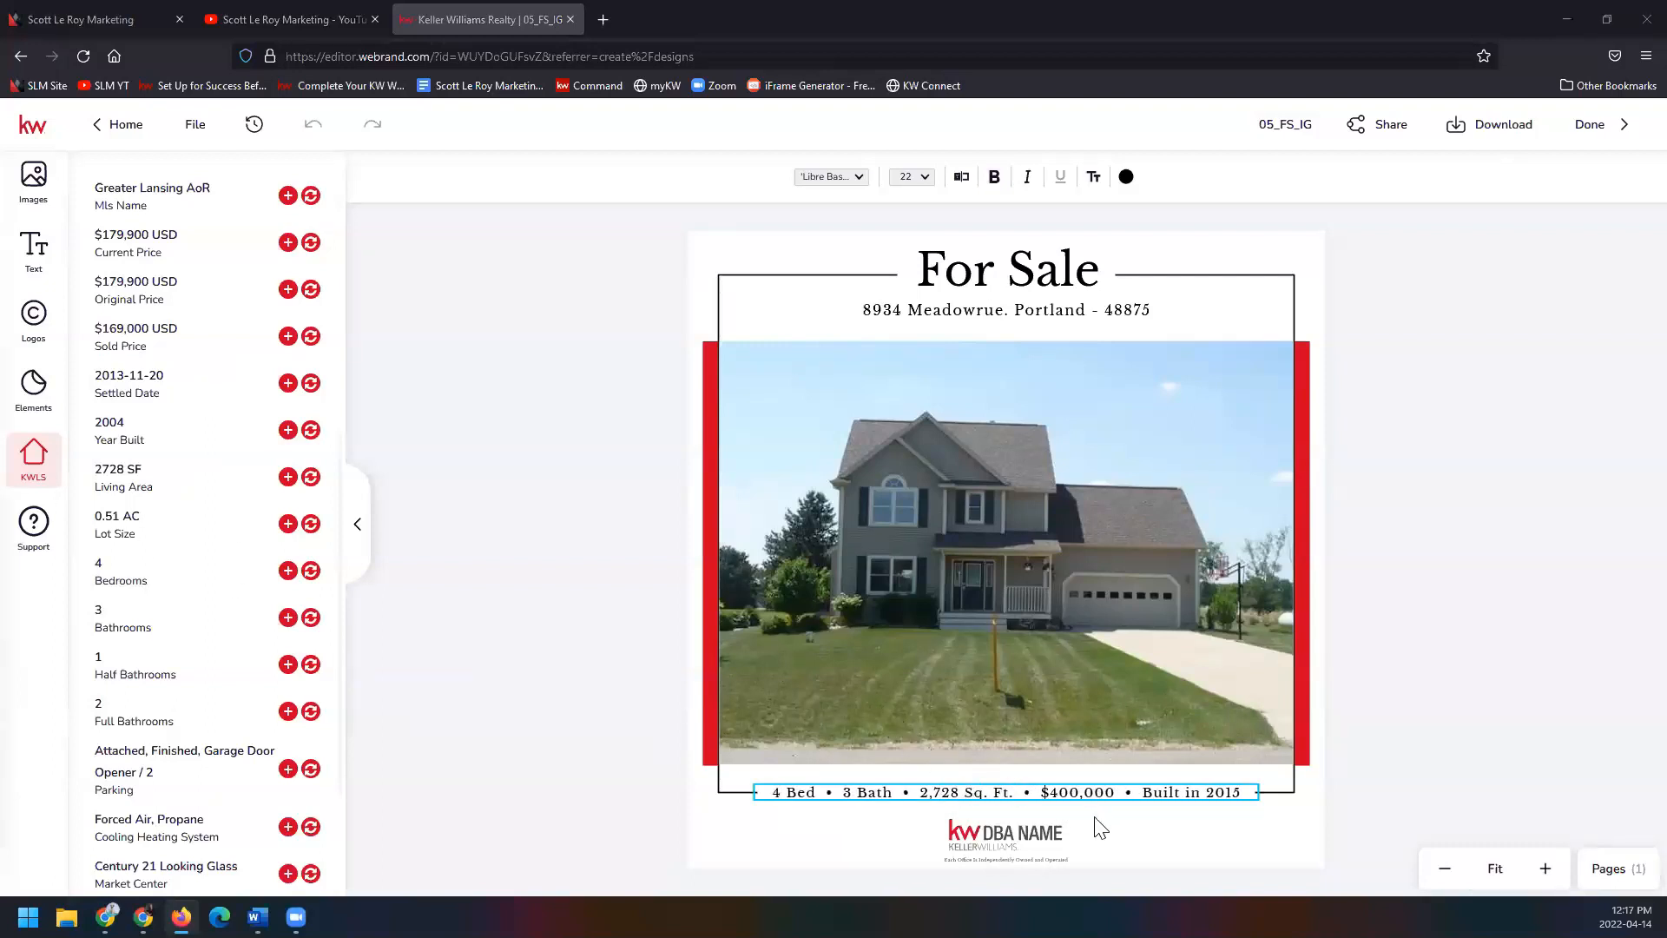
drag(1048, 794, 1078, 797)
text(169)
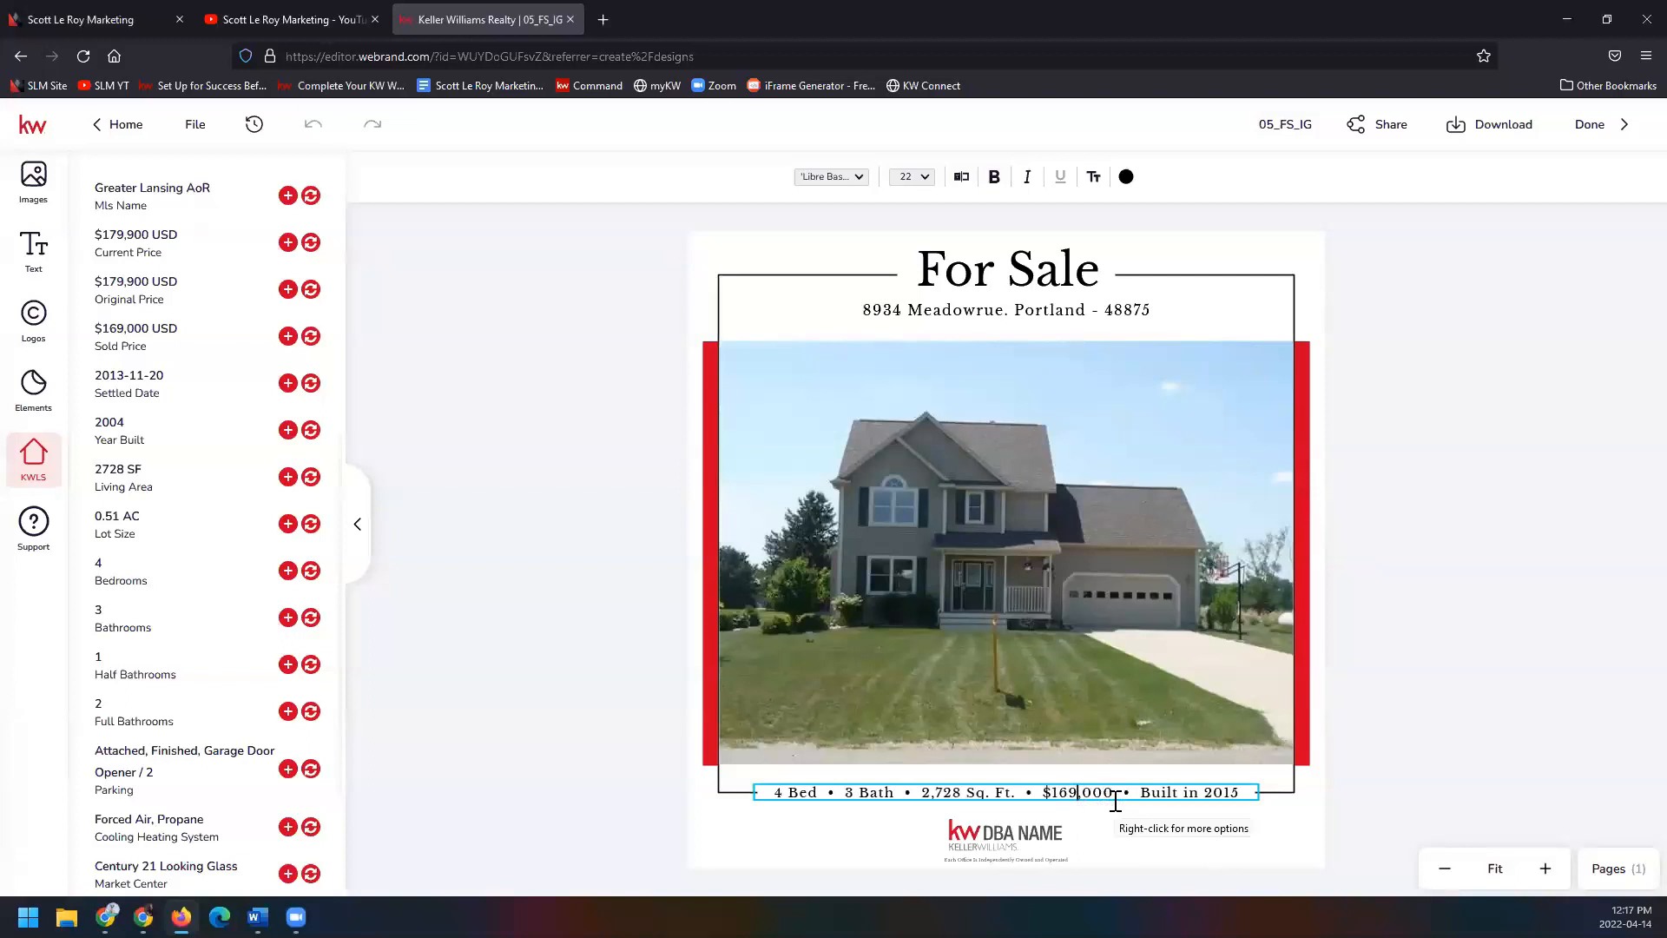
drag(1223, 794, 1236, 796)
text(04)
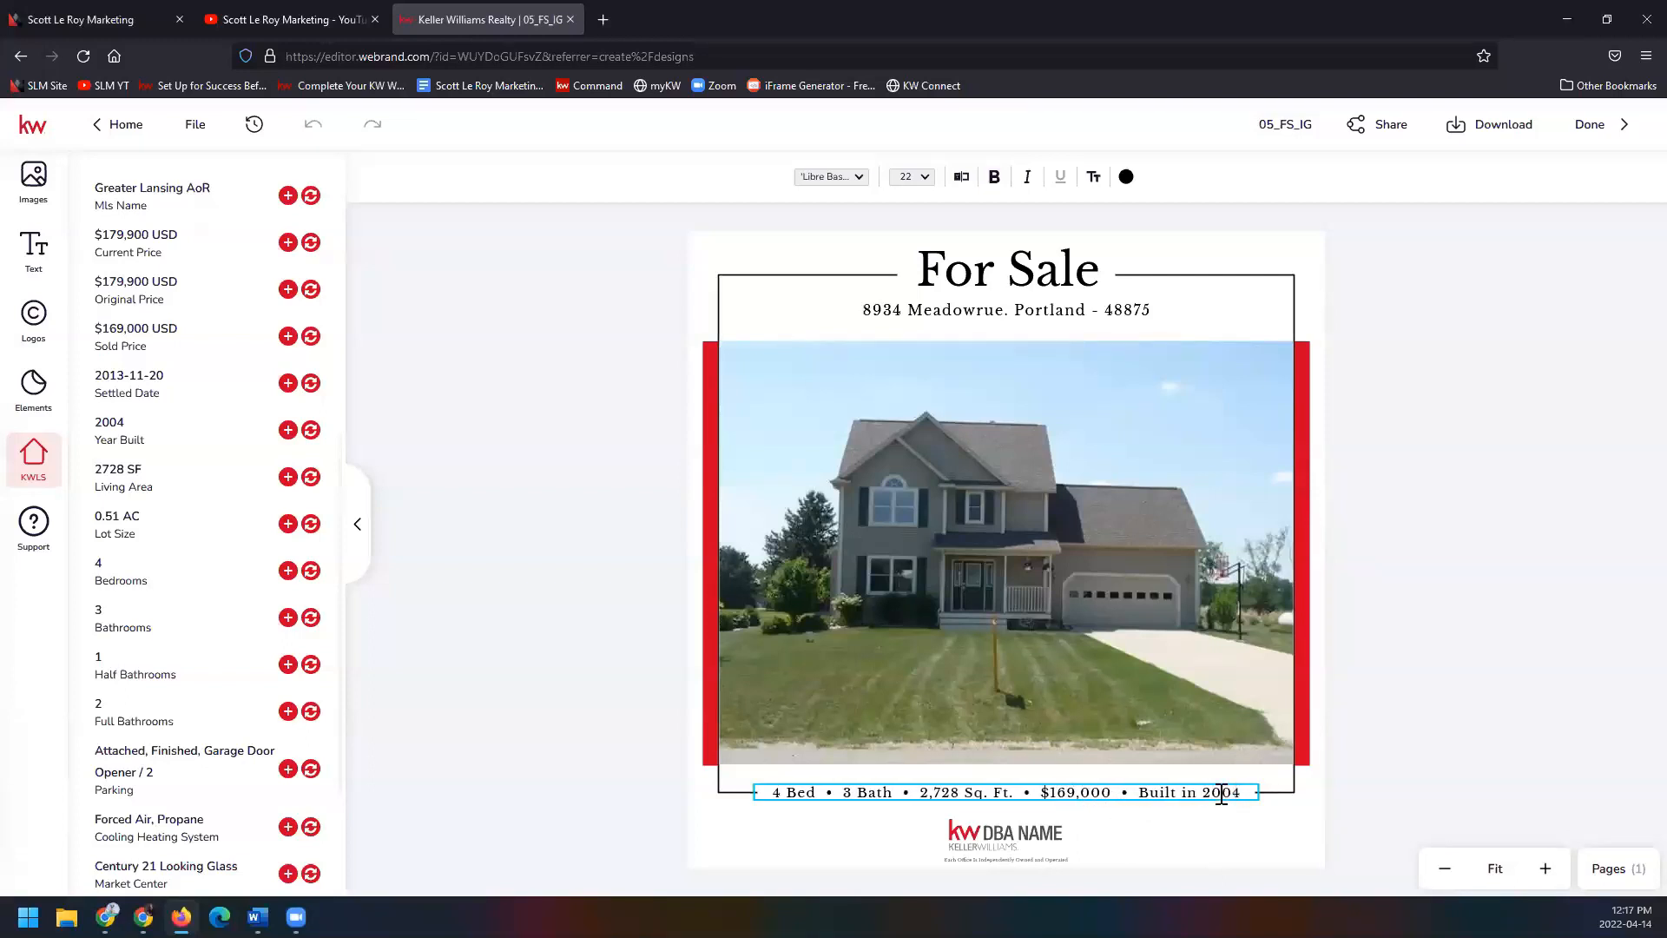
Replace the KW DBA NAME placeholder with the Southland Partners logo from My Assets.
click(1378, 745)
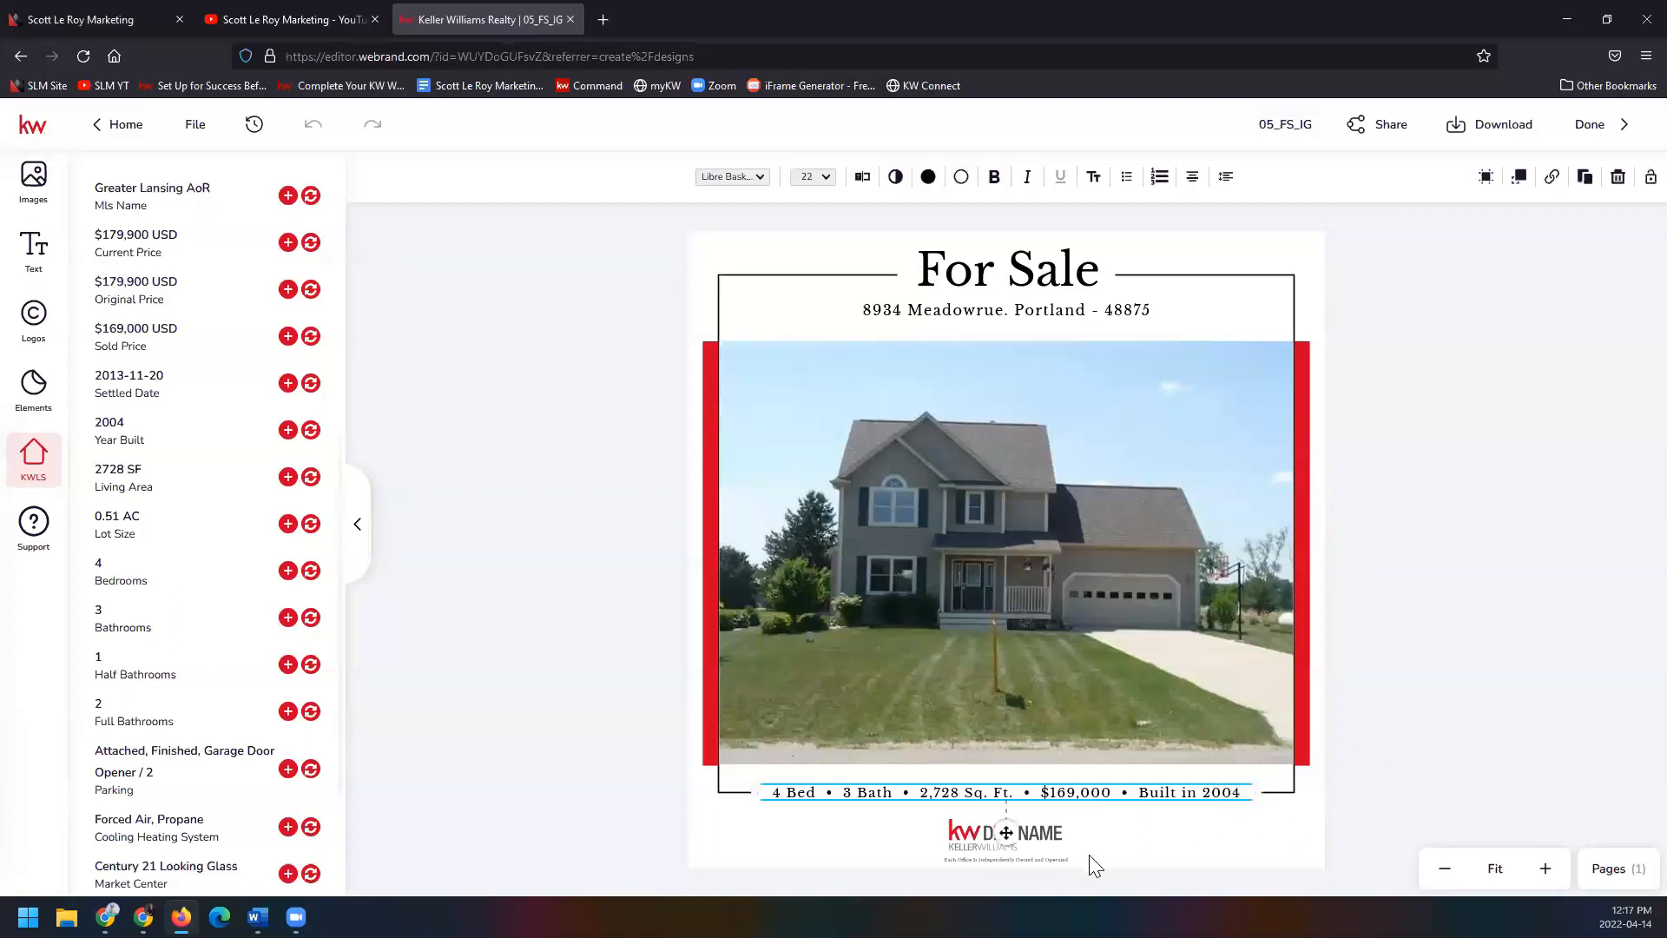
click(1048, 834)
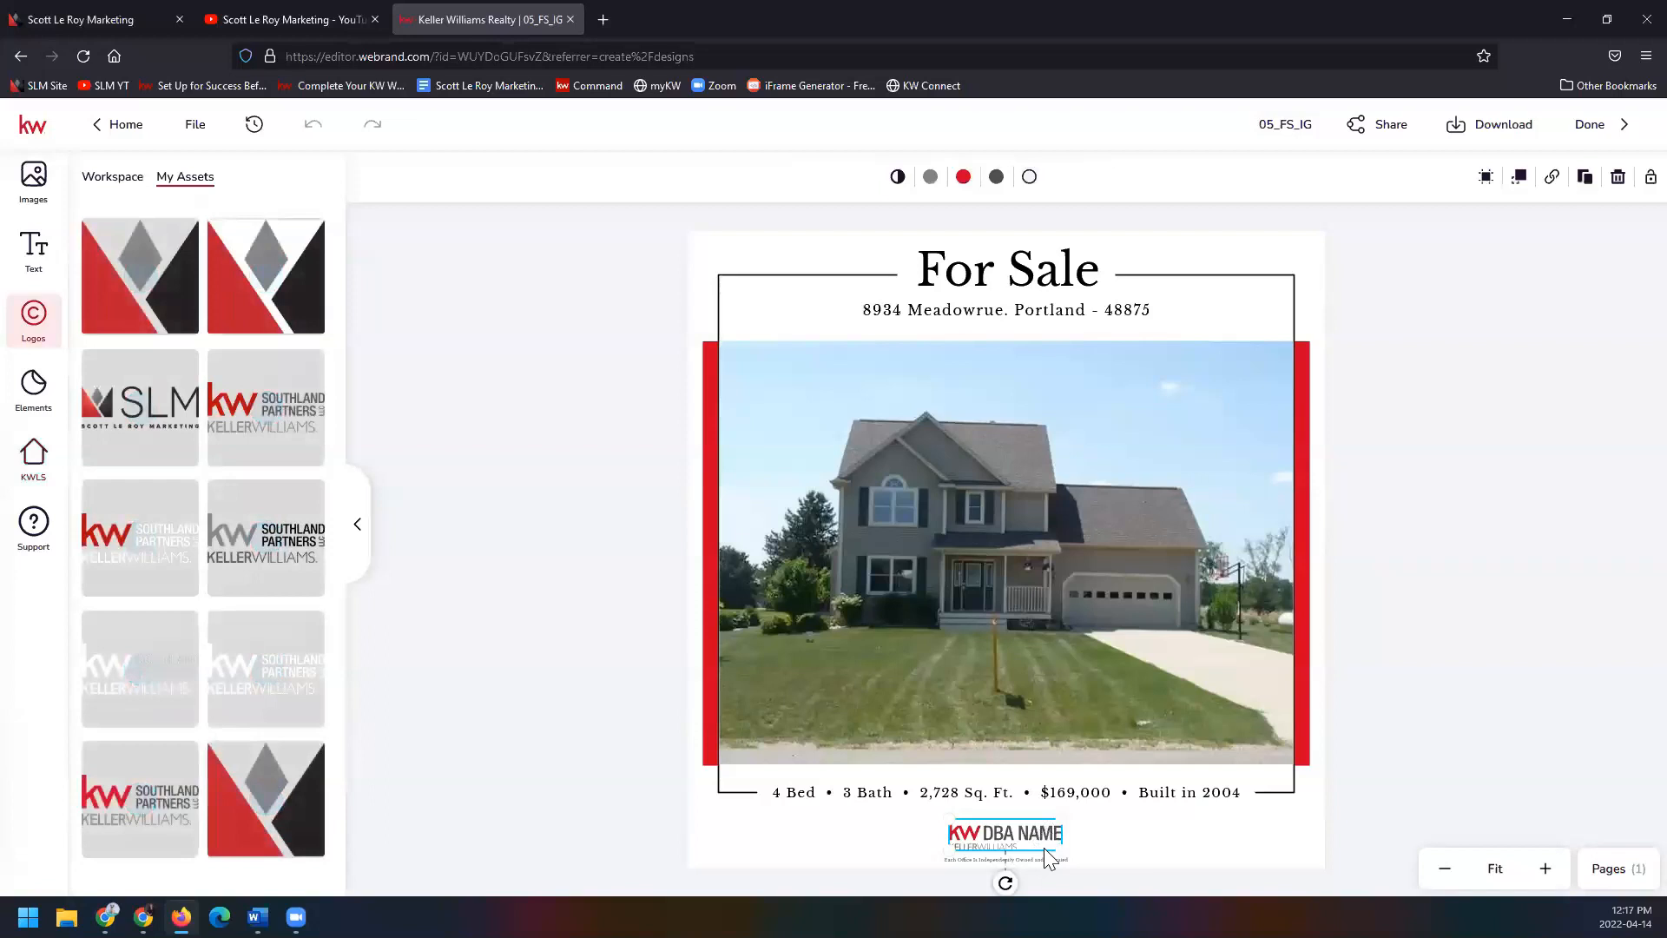
mouse_move(256, 510)
click(276, 387)
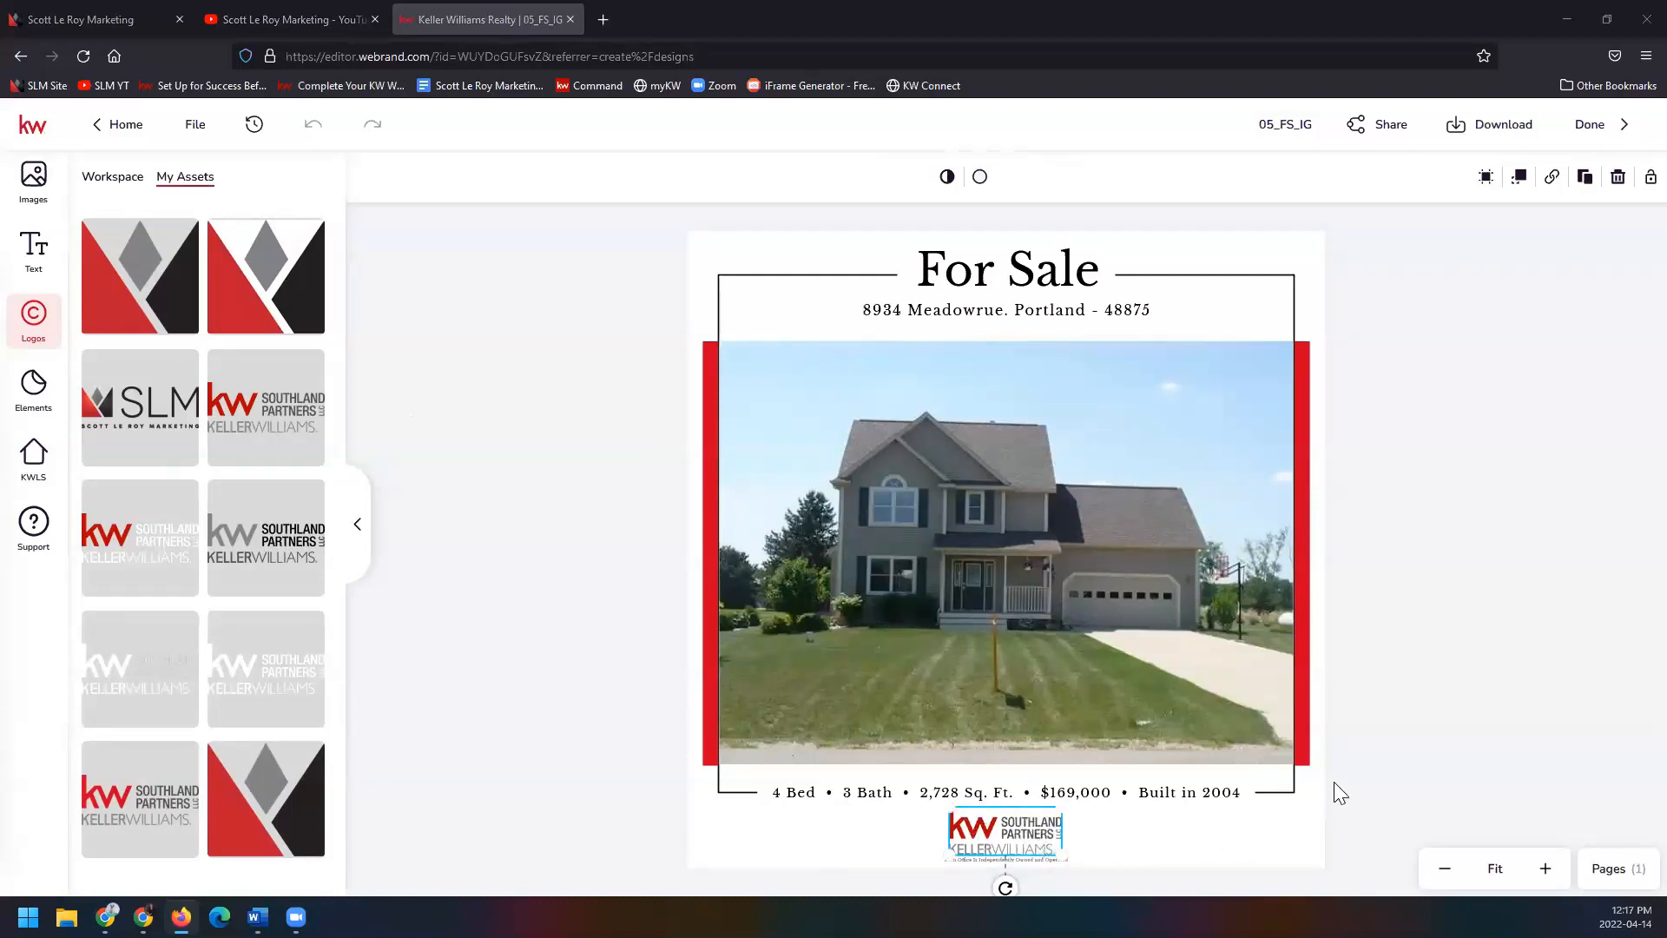
click(1348, 875)
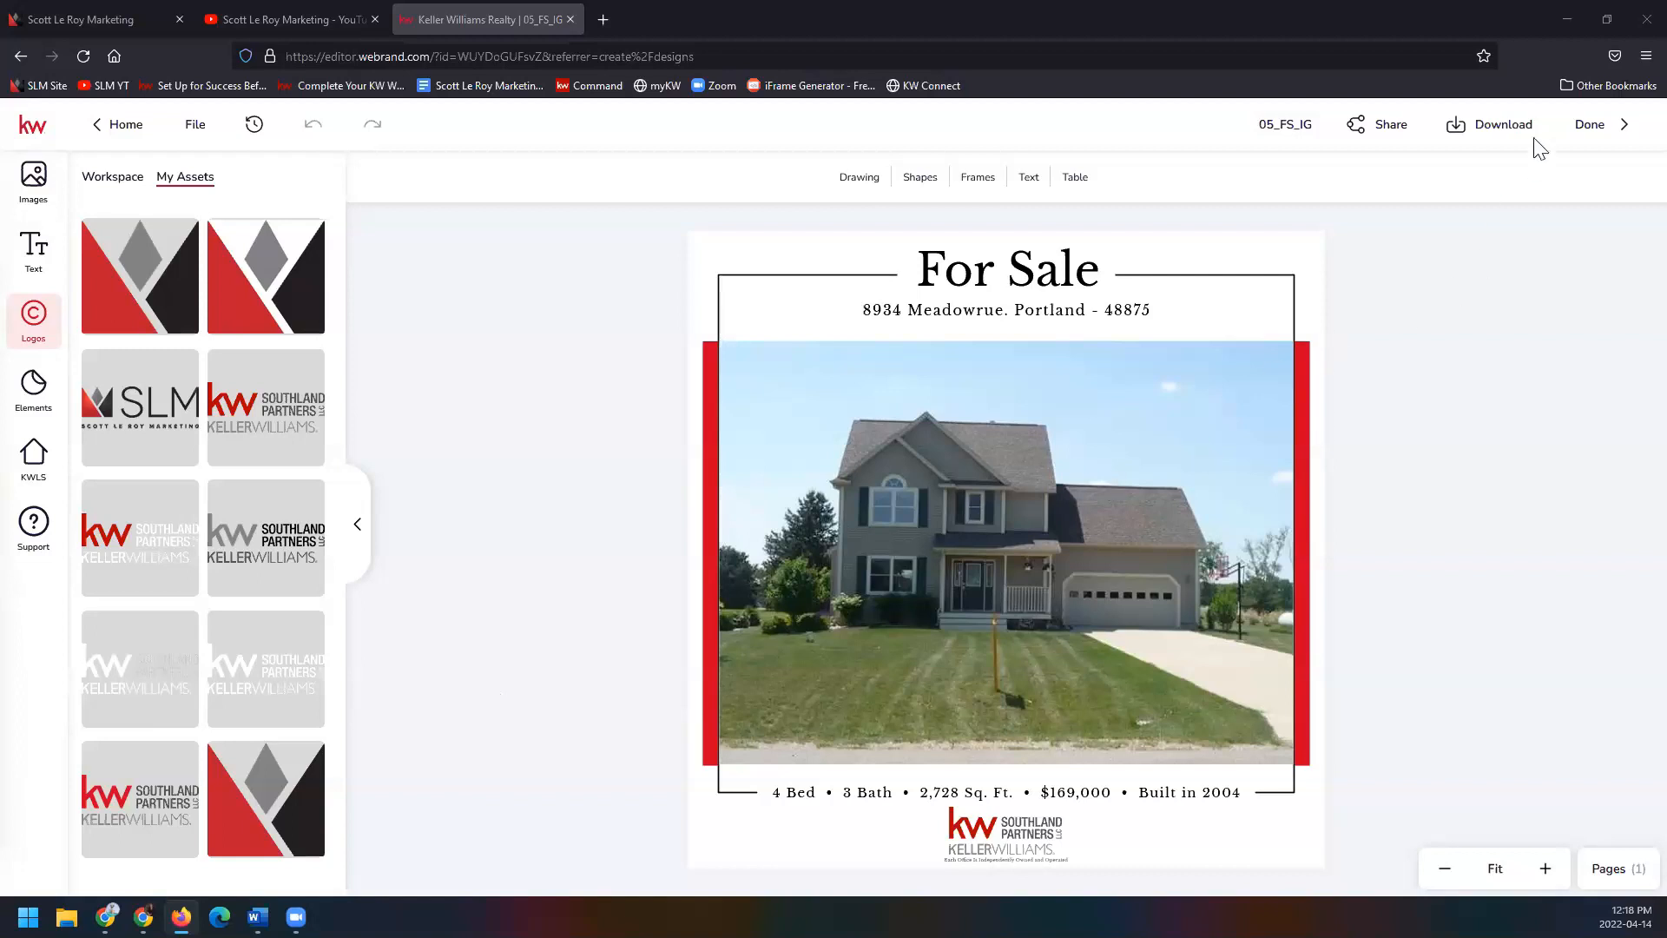
Download the 05_FS_IG design as a high-quality JPEG image.
click(1505, 130)
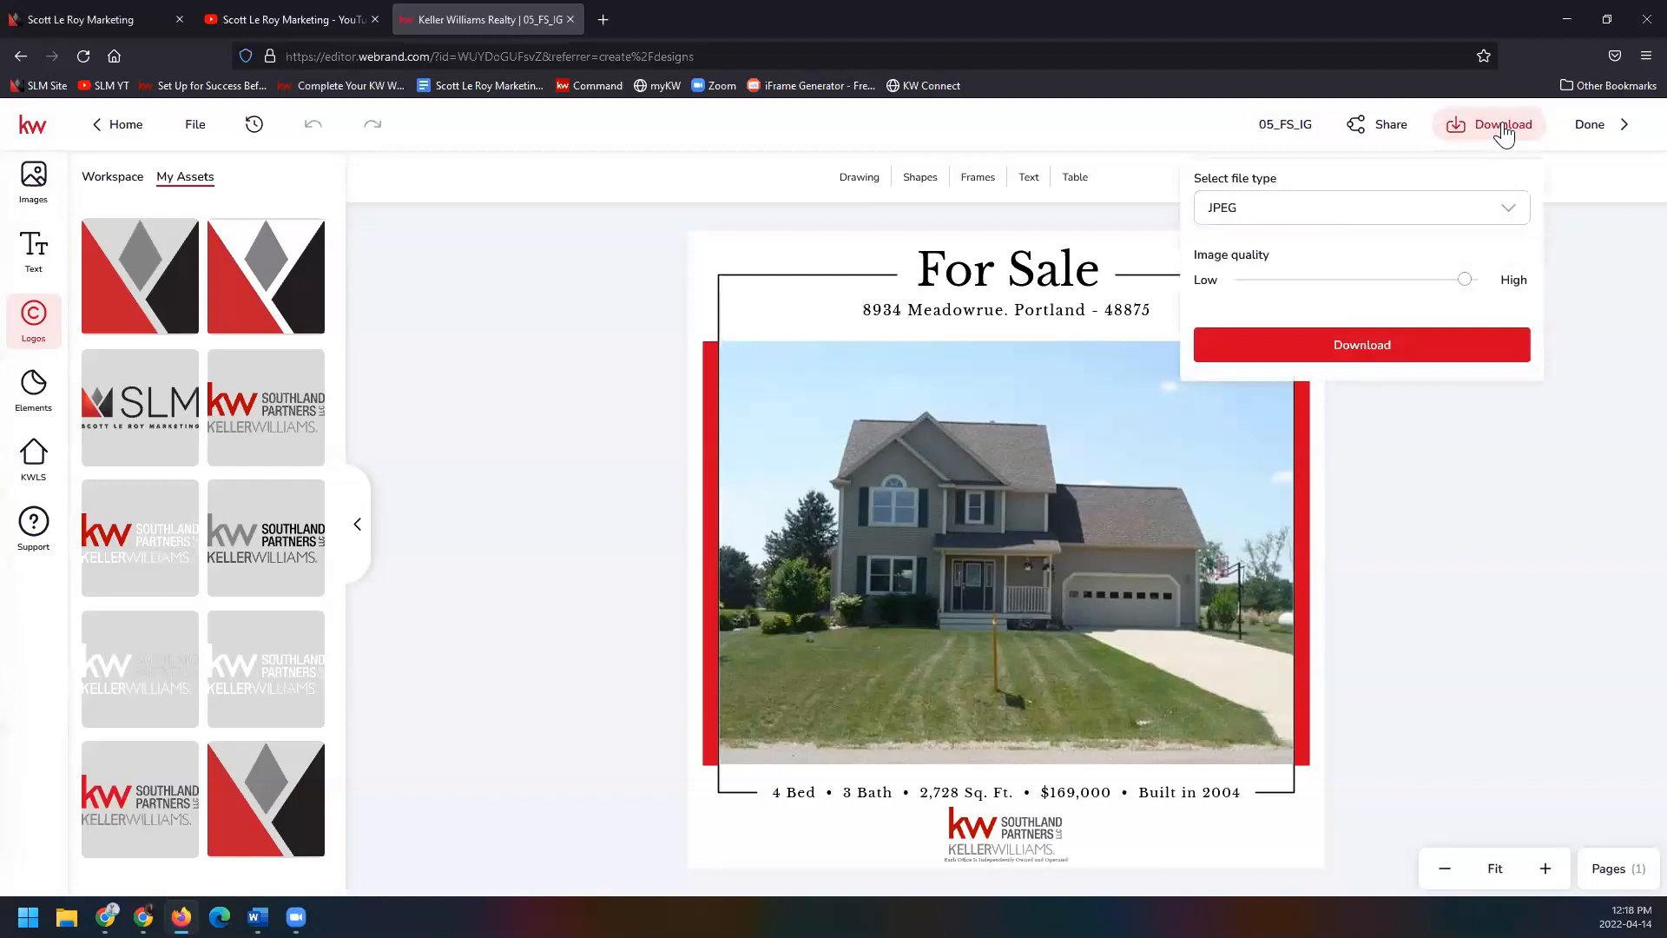
click(1421, 350)
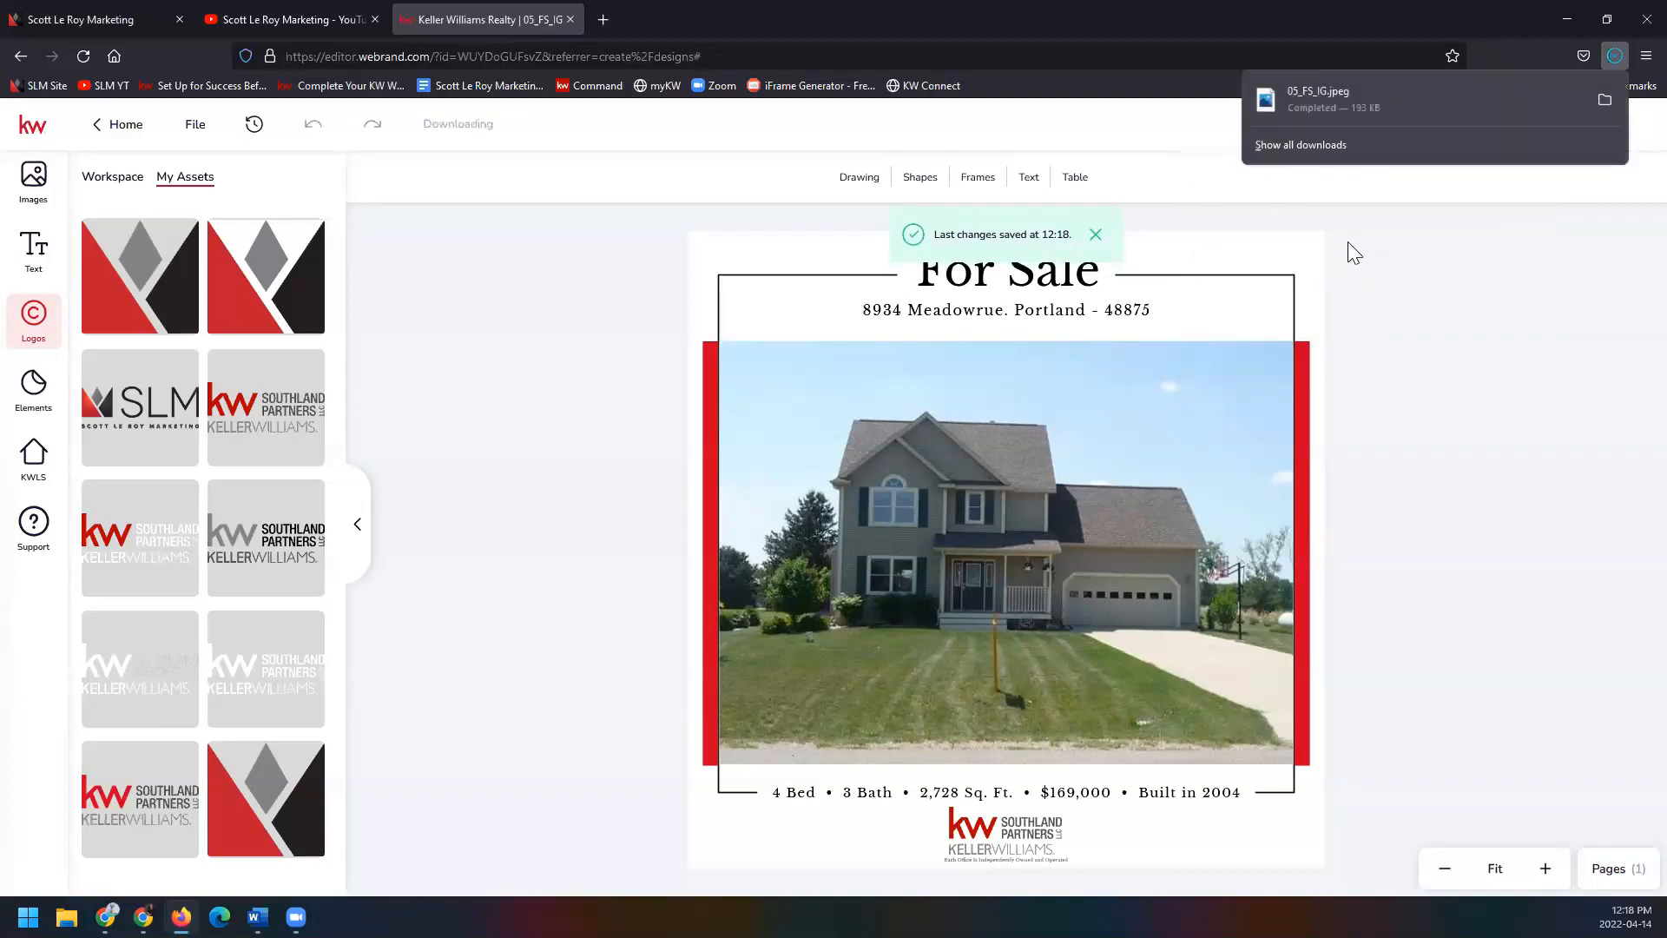
click(1550, 262)
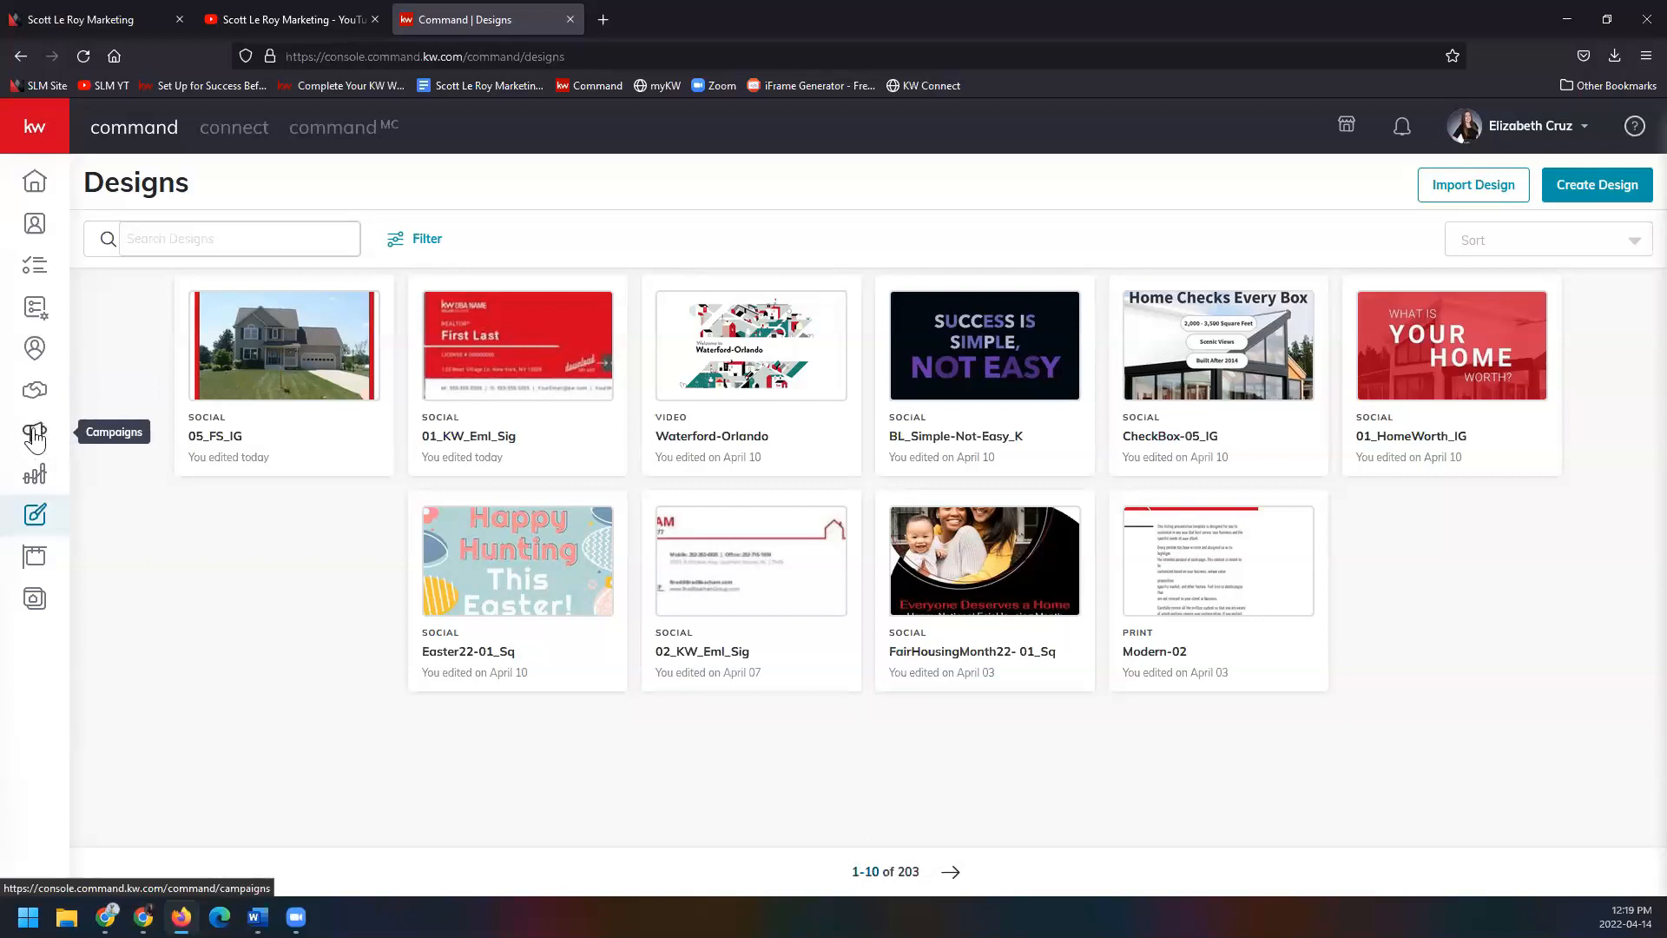
Open Campaigns > Social Posts to view the April 10–16 posting calendar.
click(35, 434)
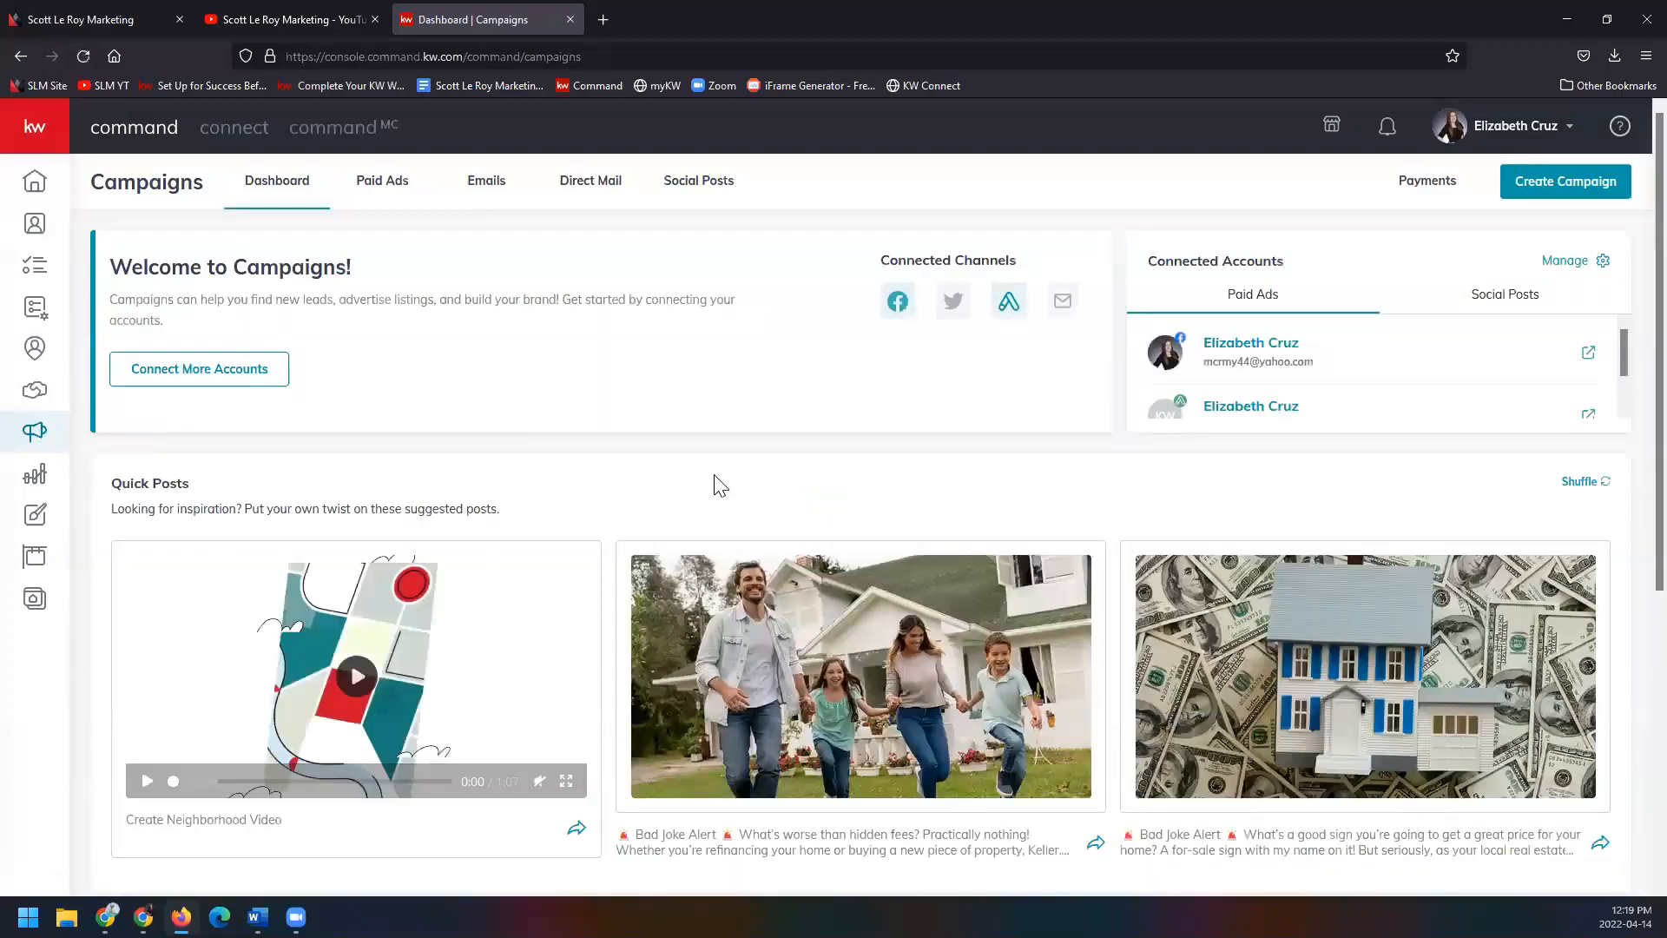
click(699, 201)
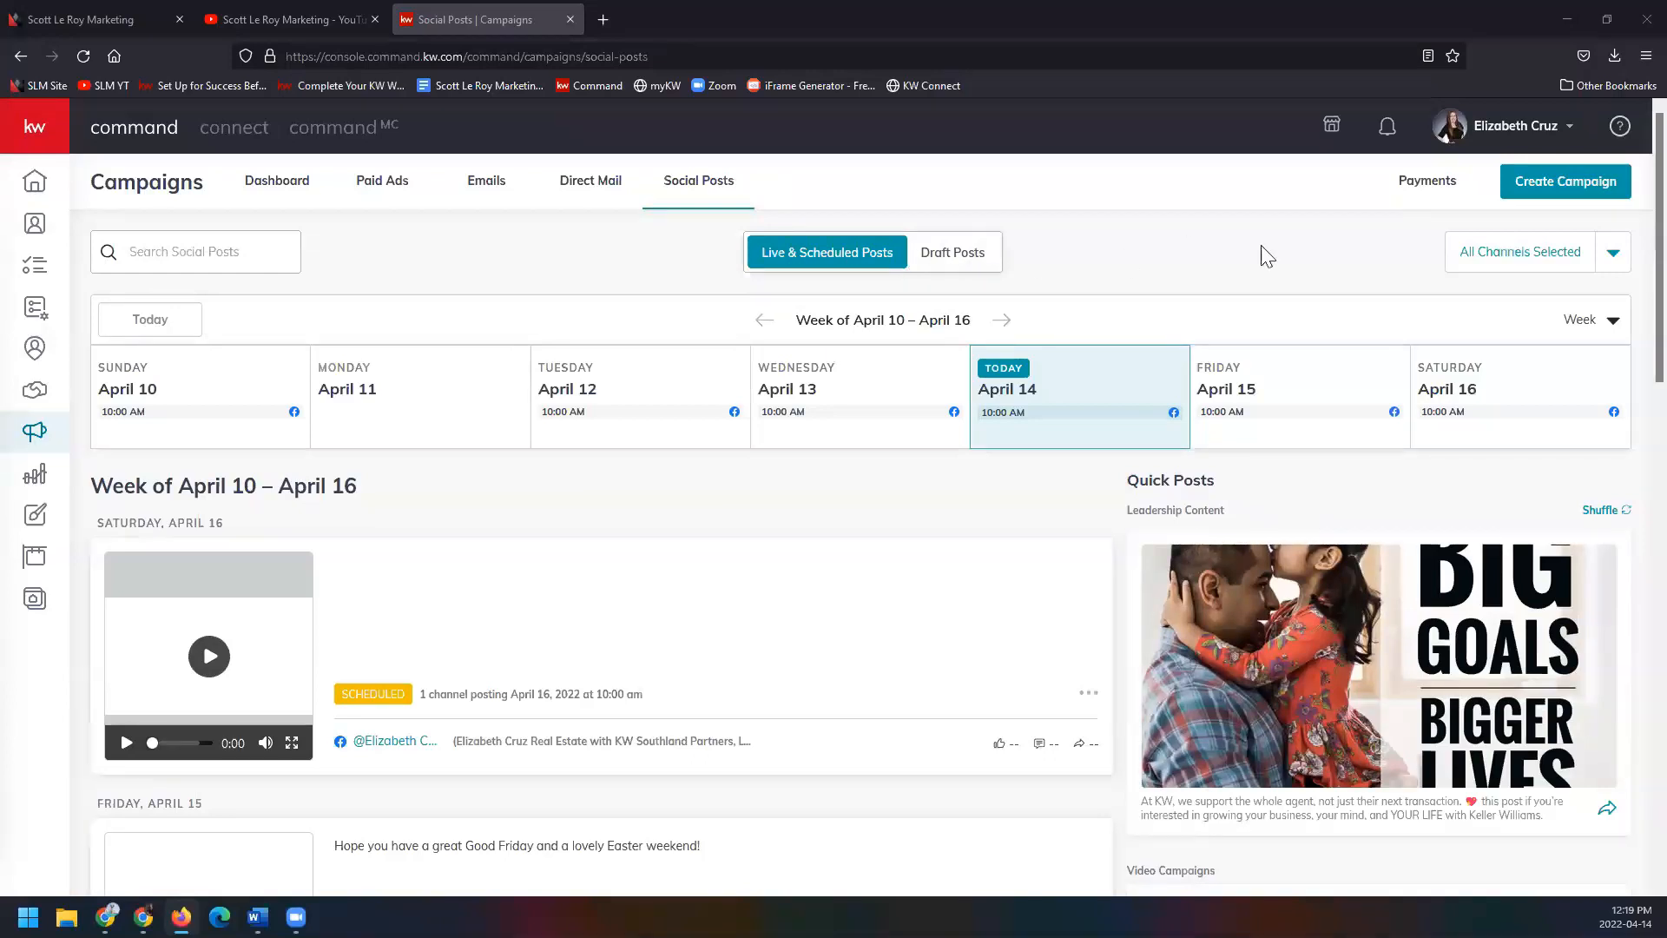
Check the channel filter and Week/Month options, keeping the week view.
click(1617, 254)
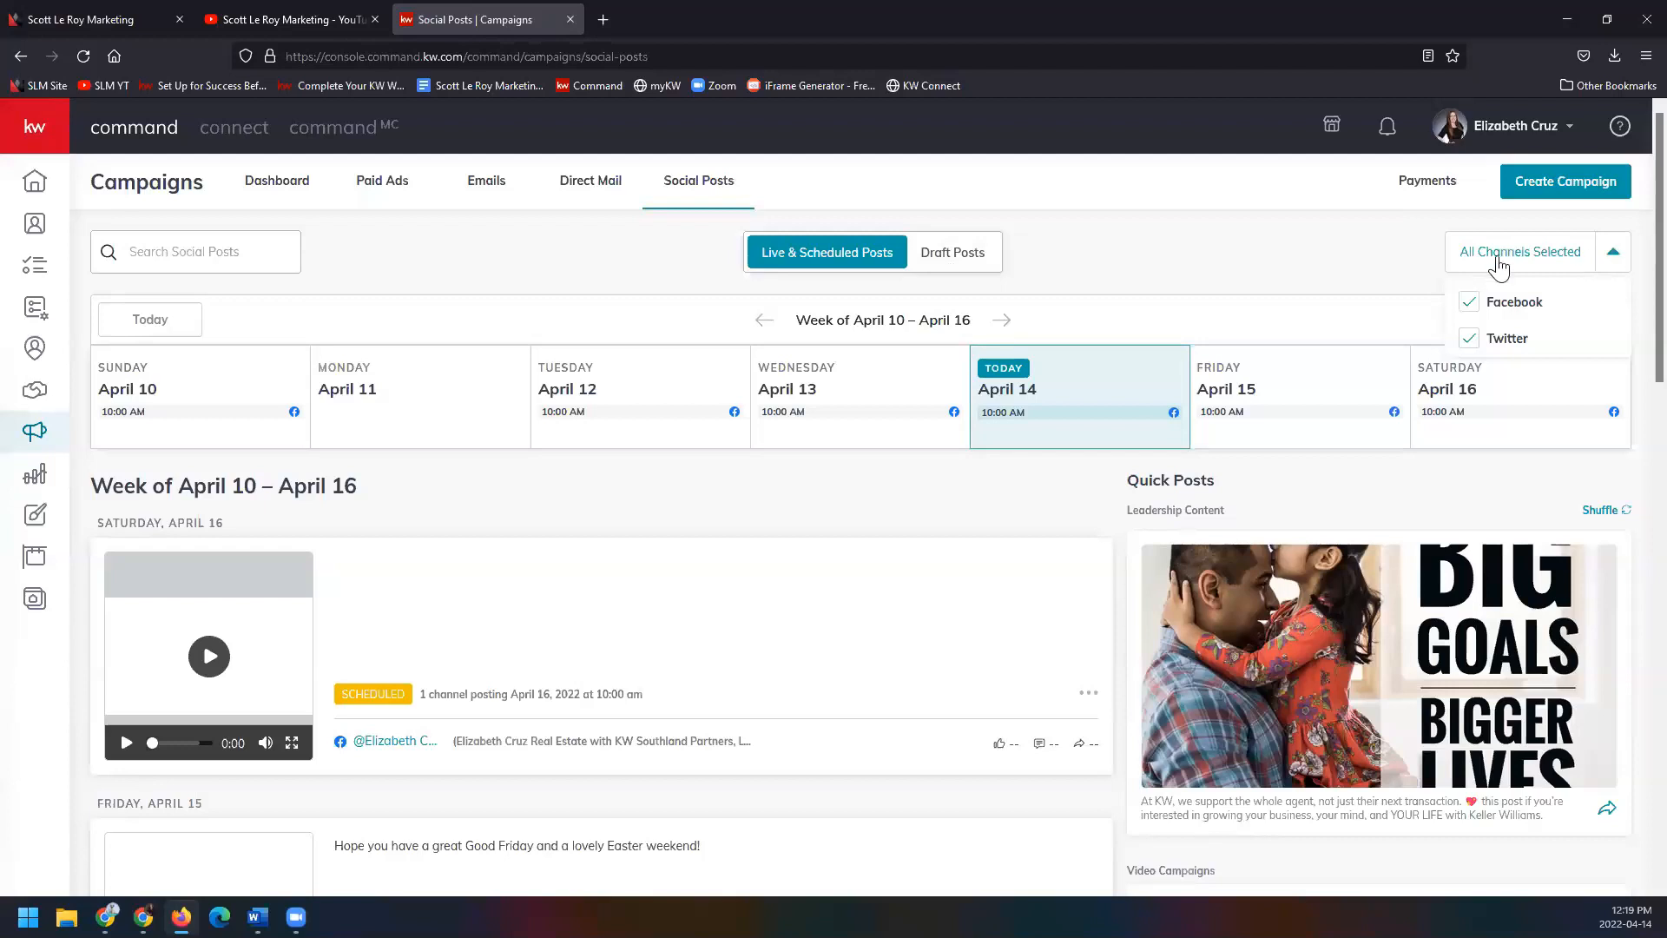
click(1389, 260)
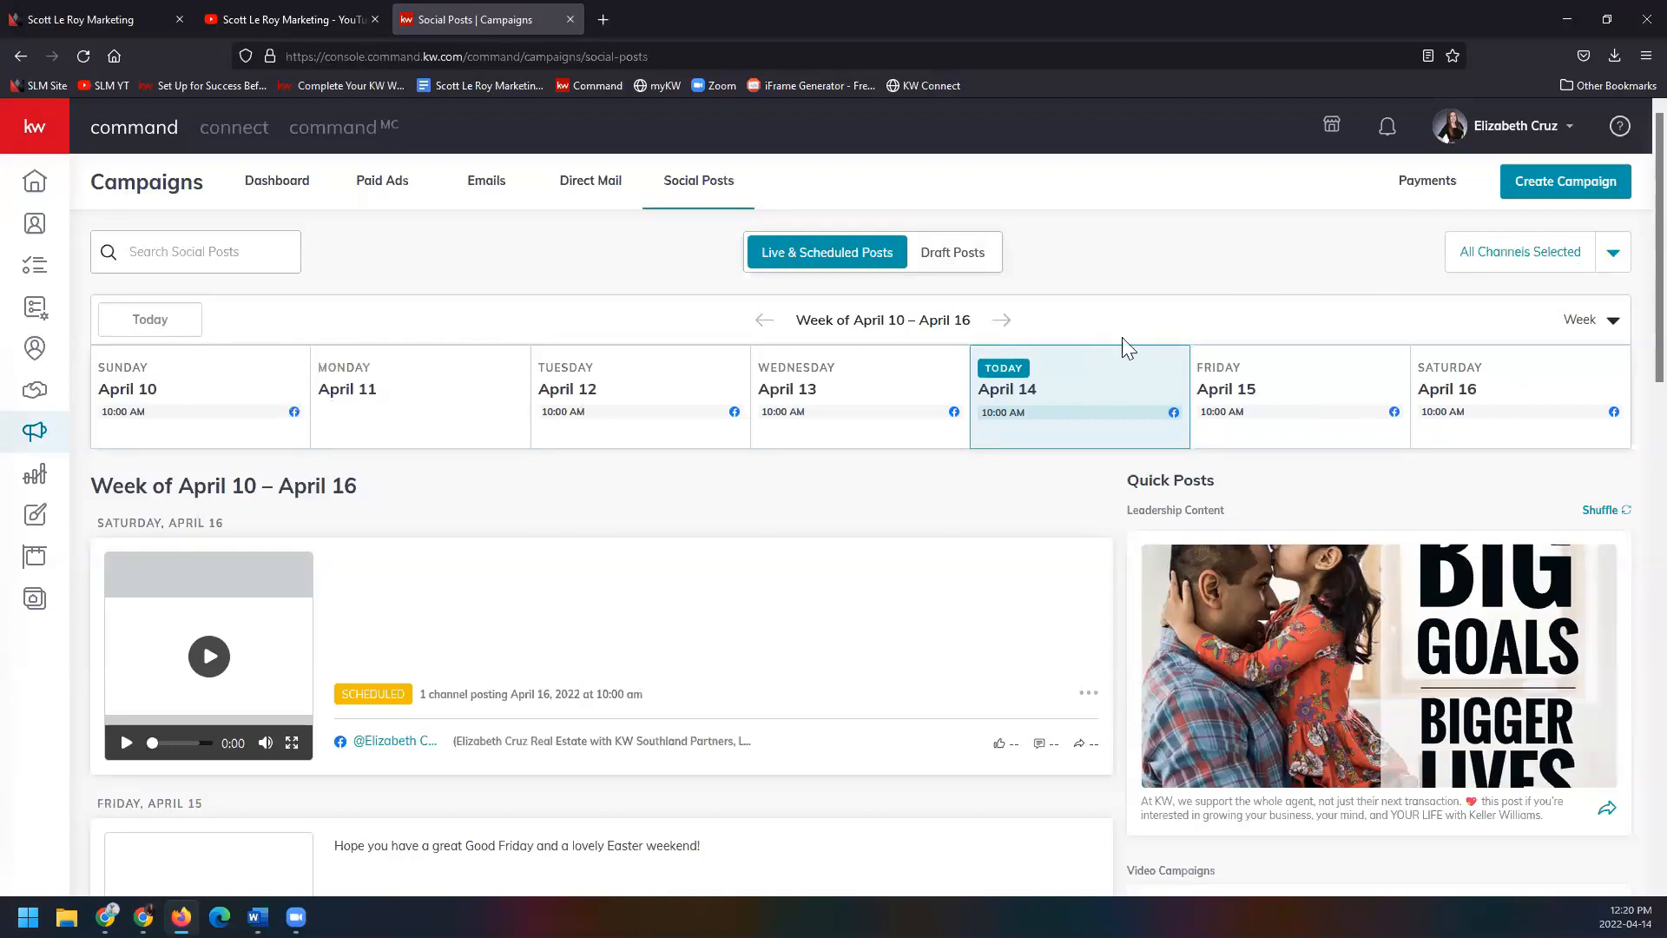
click(1612, 321)
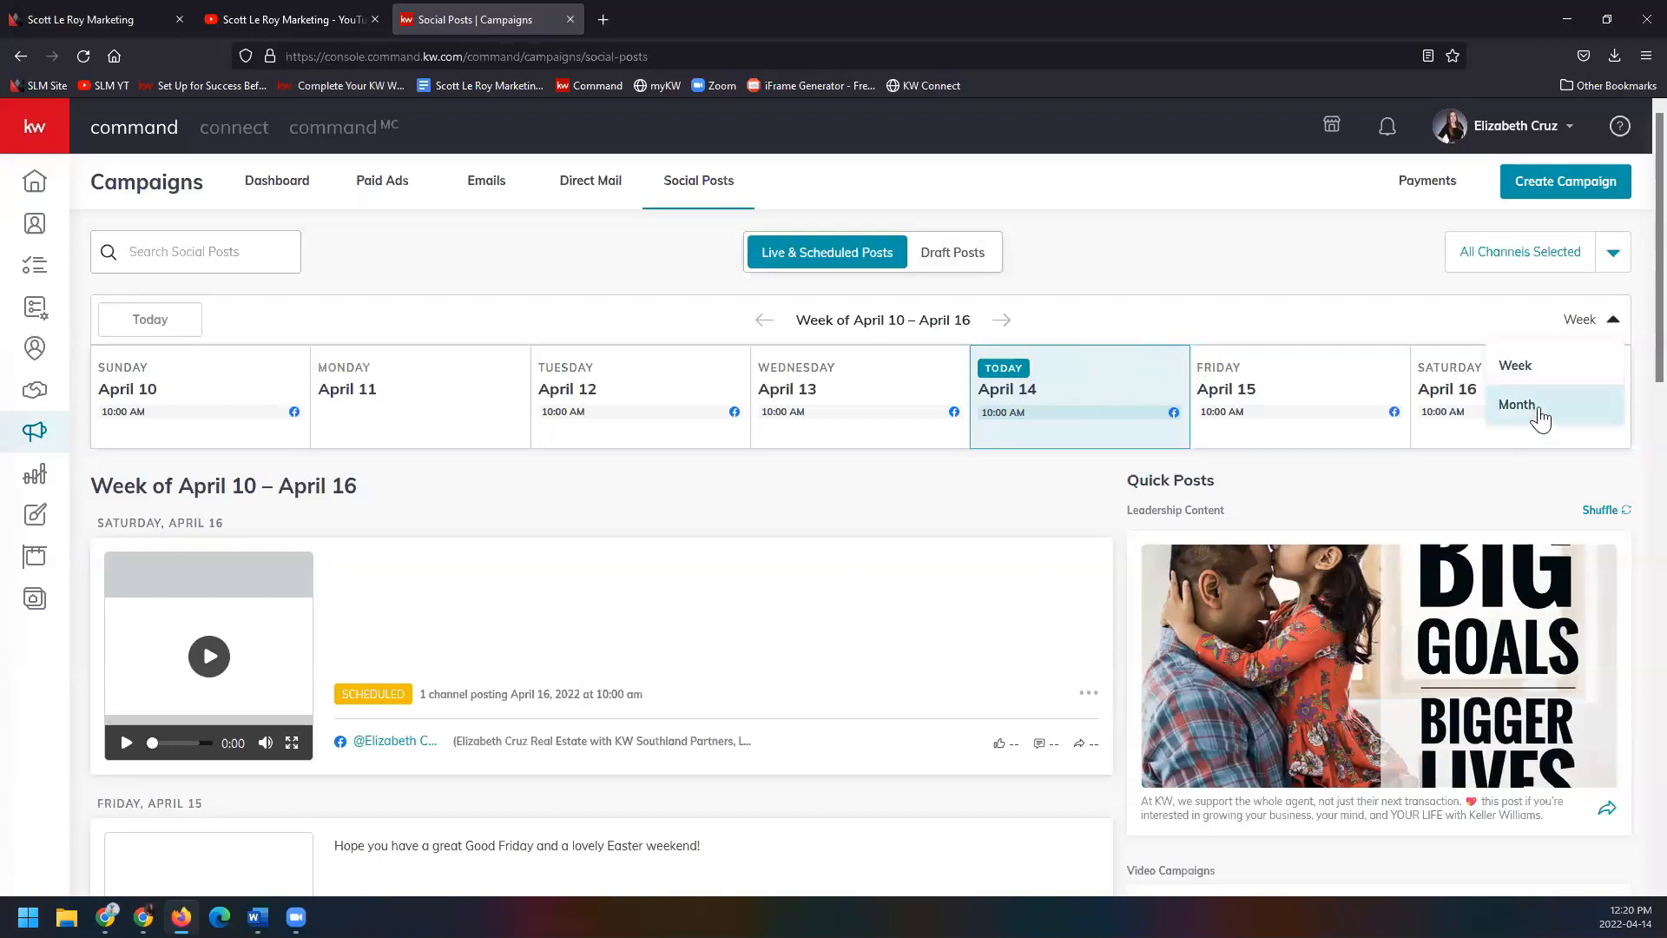
click(1488, 472)
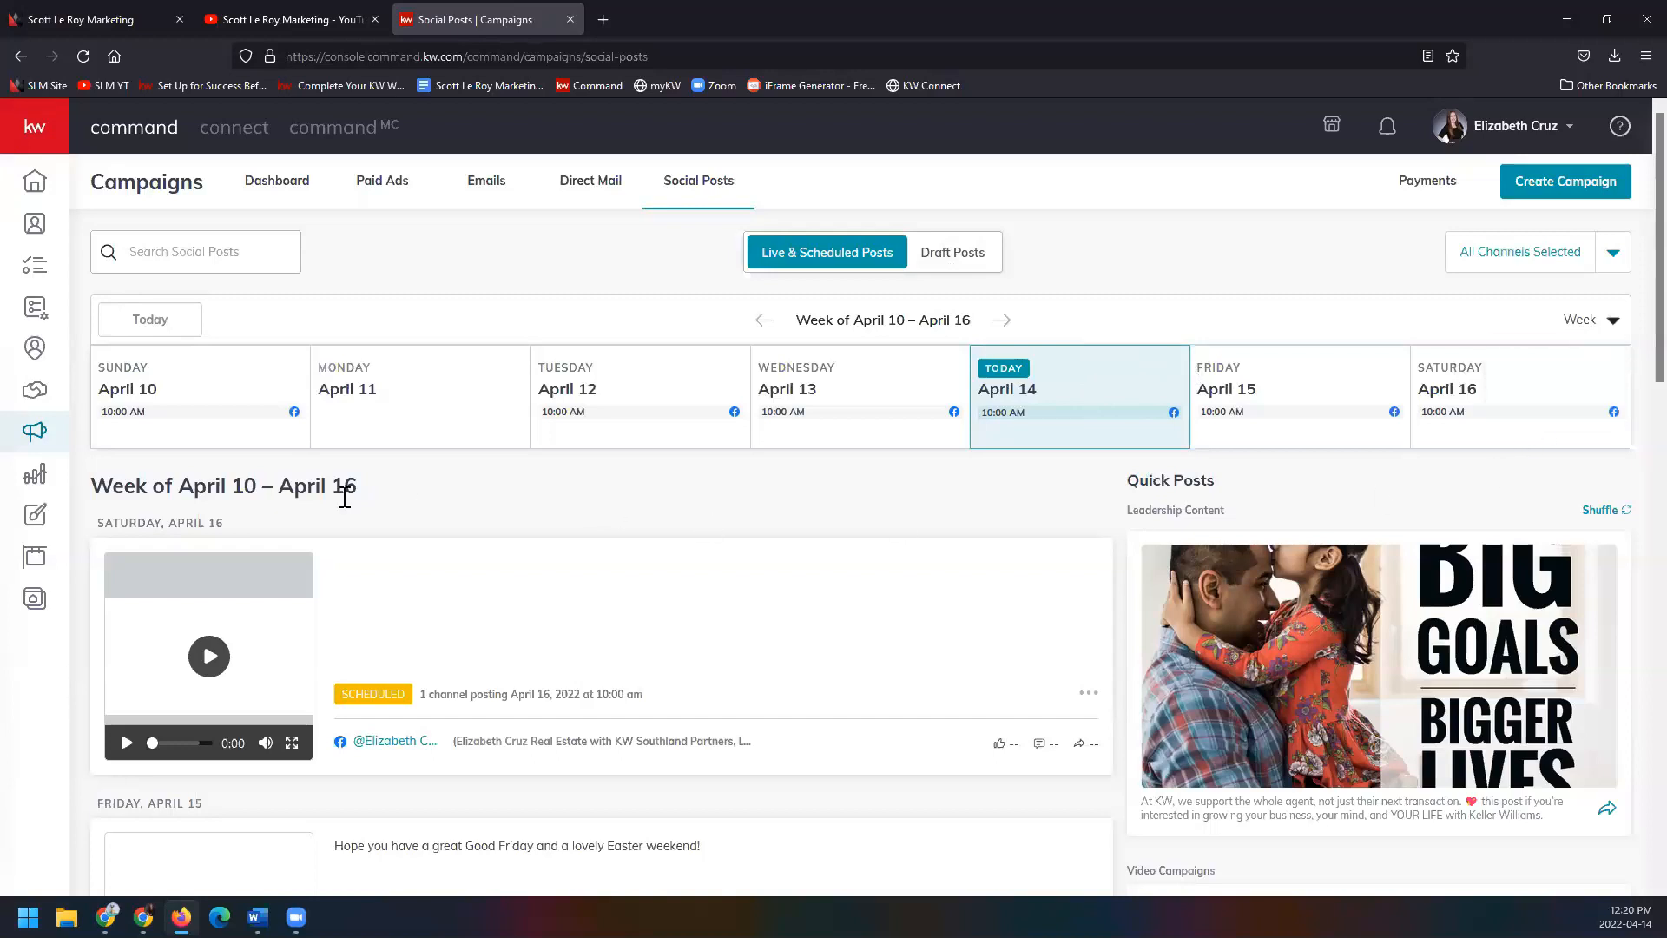
Review this week's posts, then bring up the Create Campaign dialog.
scroll(434, 542, down, 1)
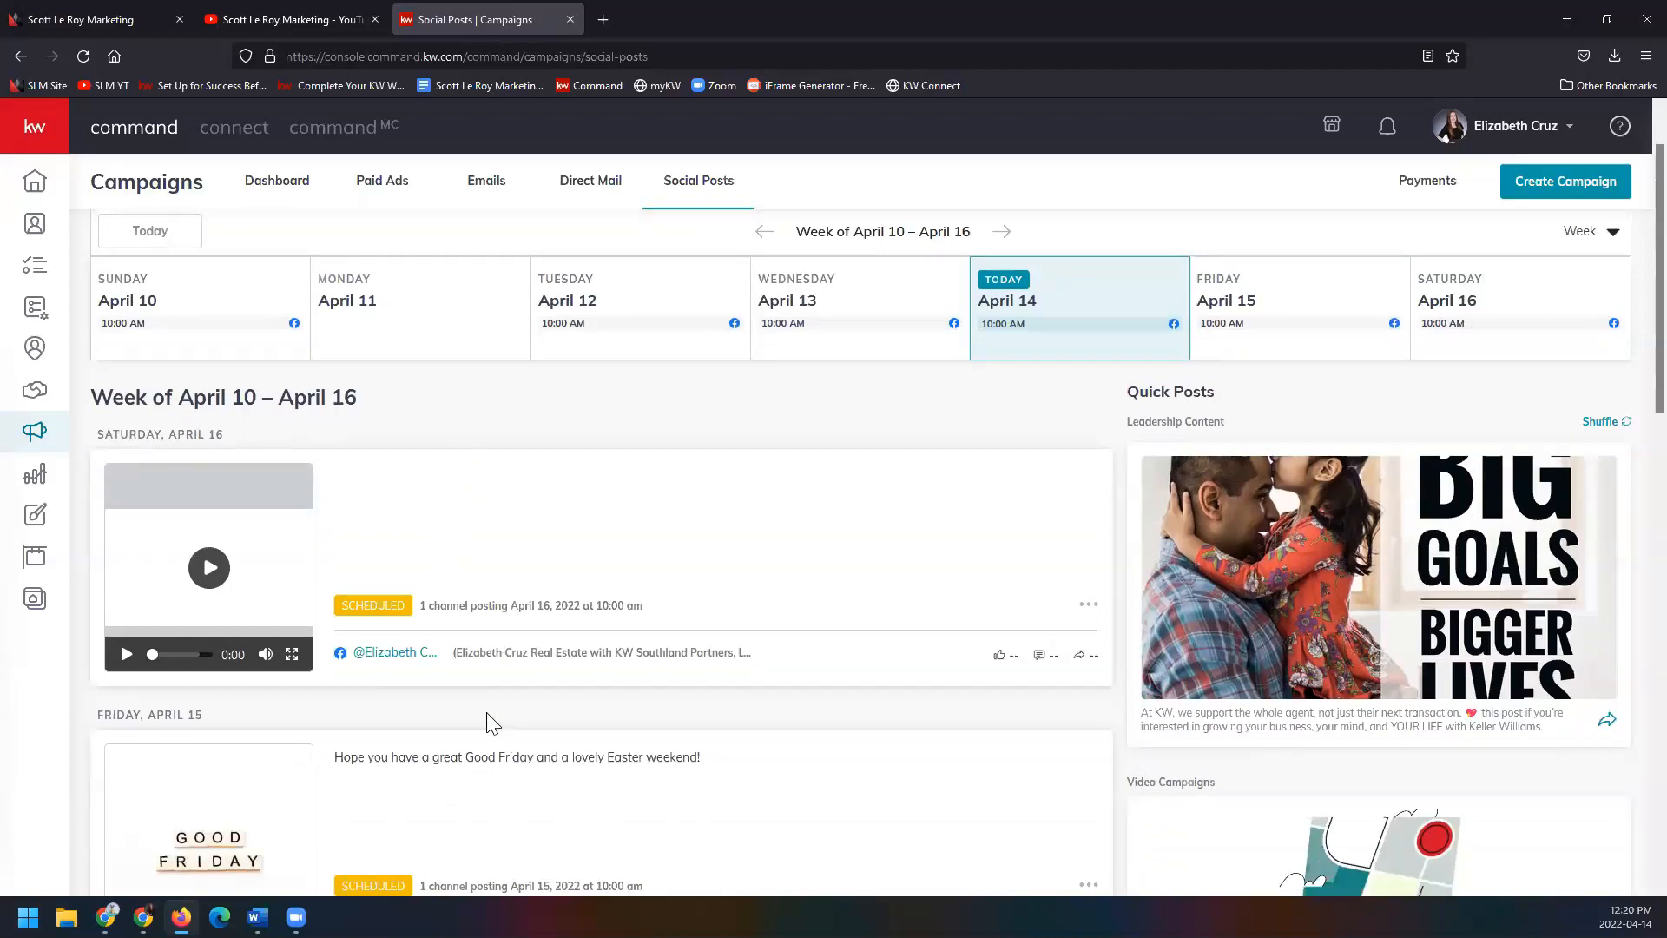
scroll(490, 722, down, 10)
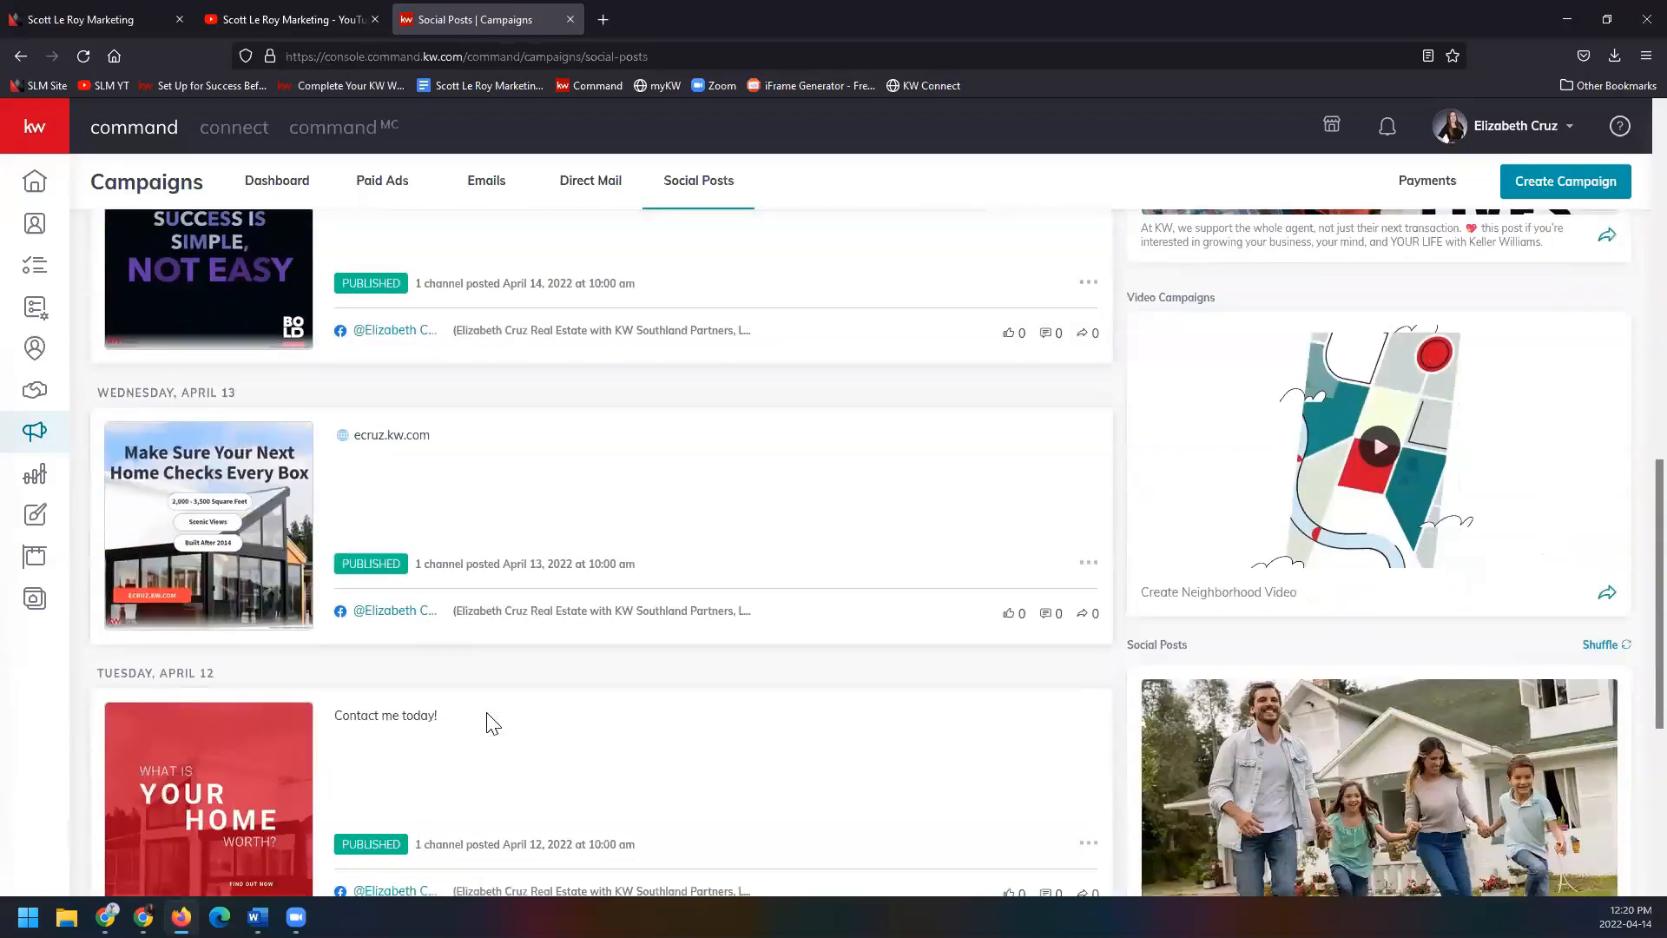
scroll(491, 722, down, 5)
scroll(491, 722, up, 10)
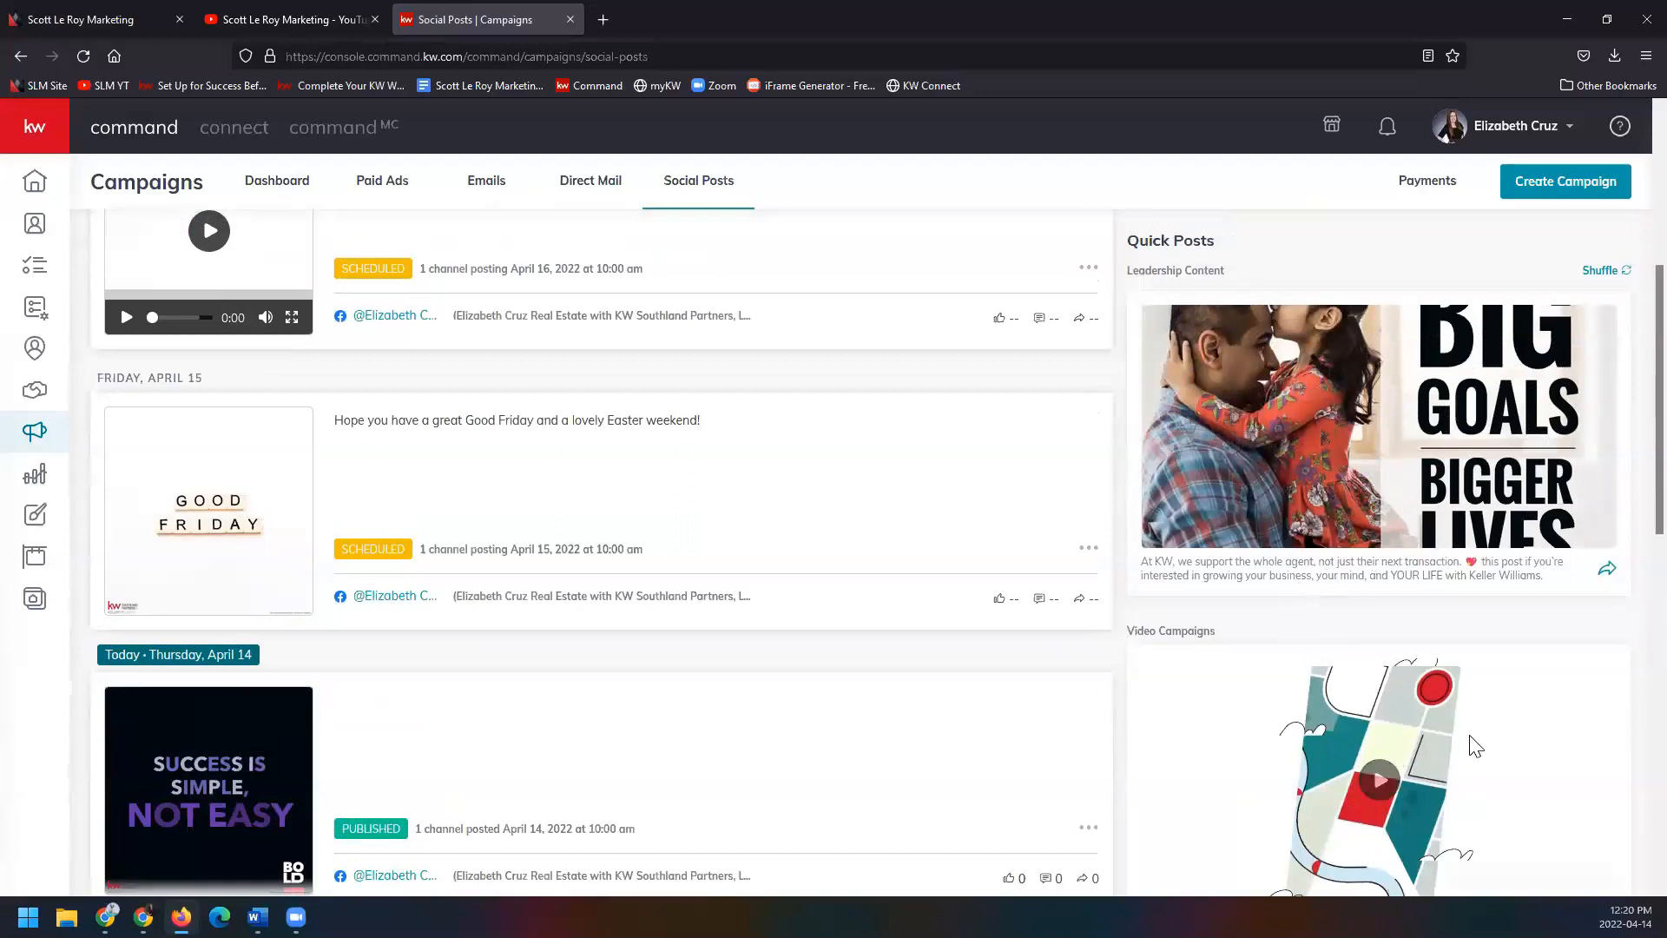
scroll(1463, 695, down, 6)
scroll(1458, 650, down, 4)
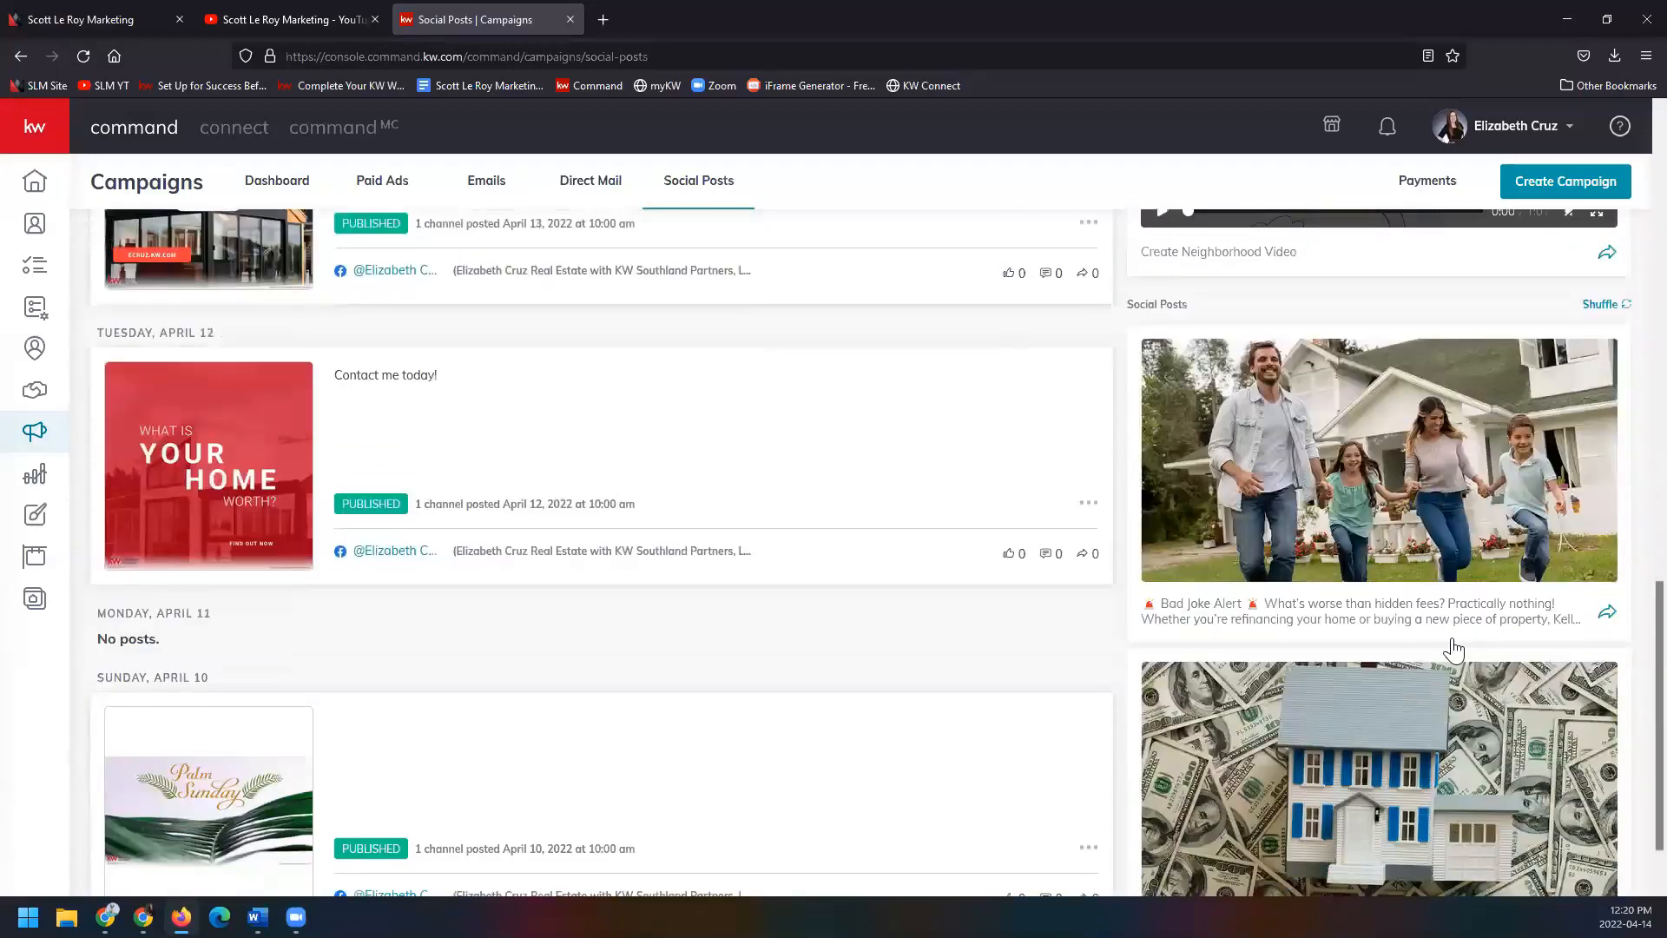
scroll(1454, 650, down, 1)
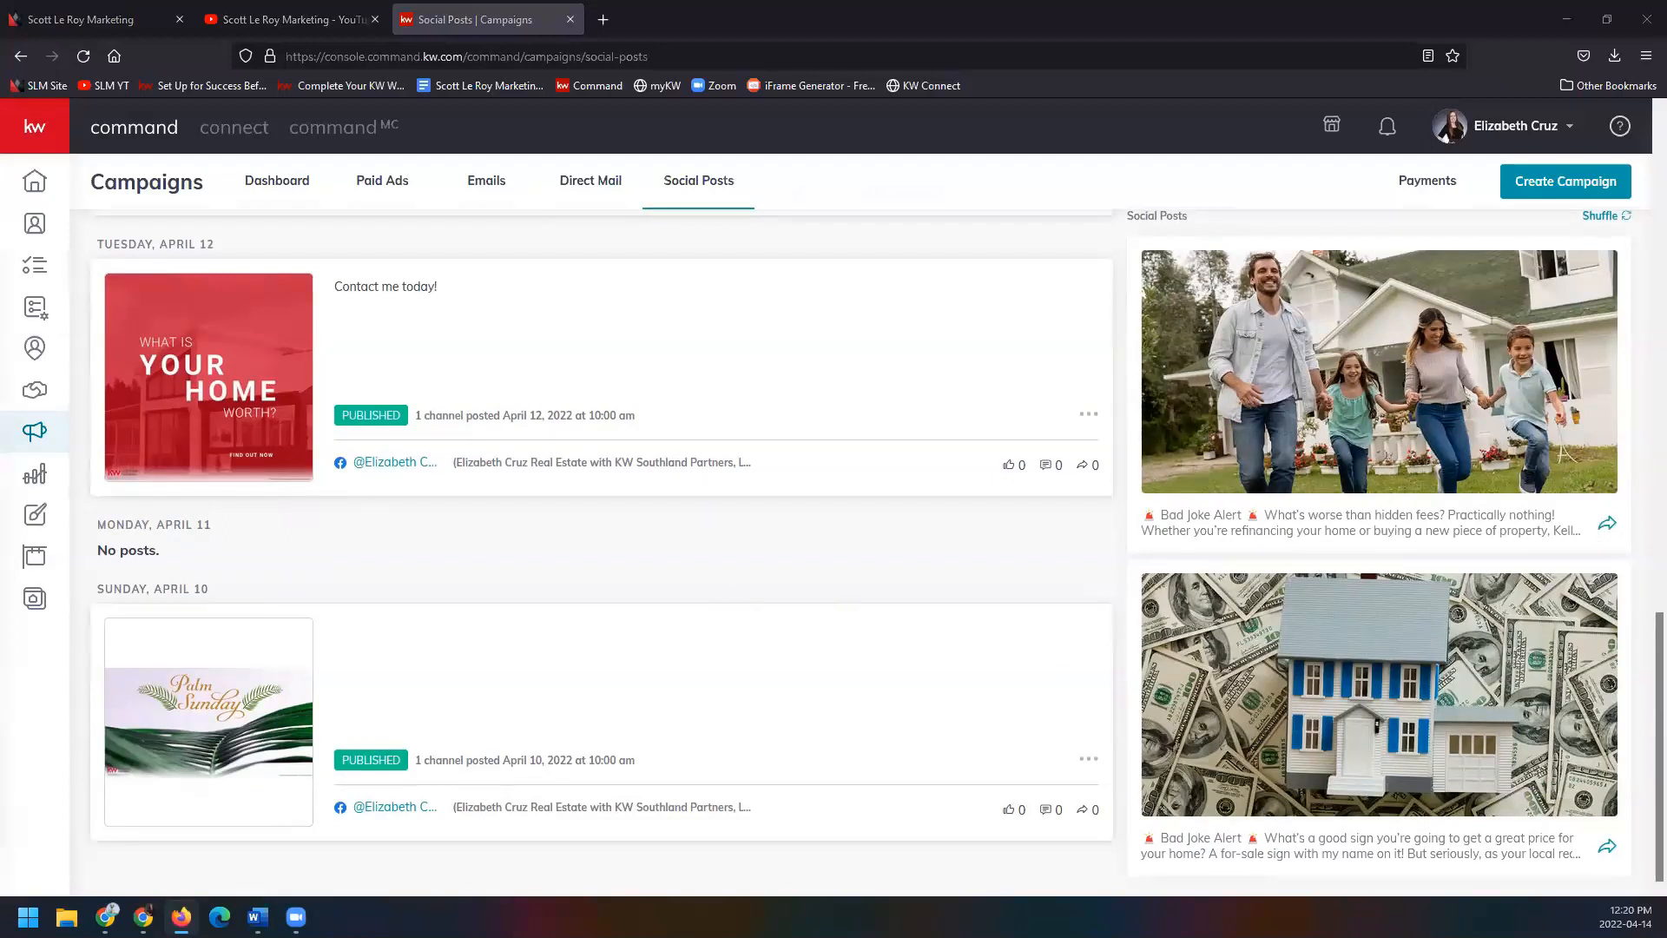
click(1544, 193)
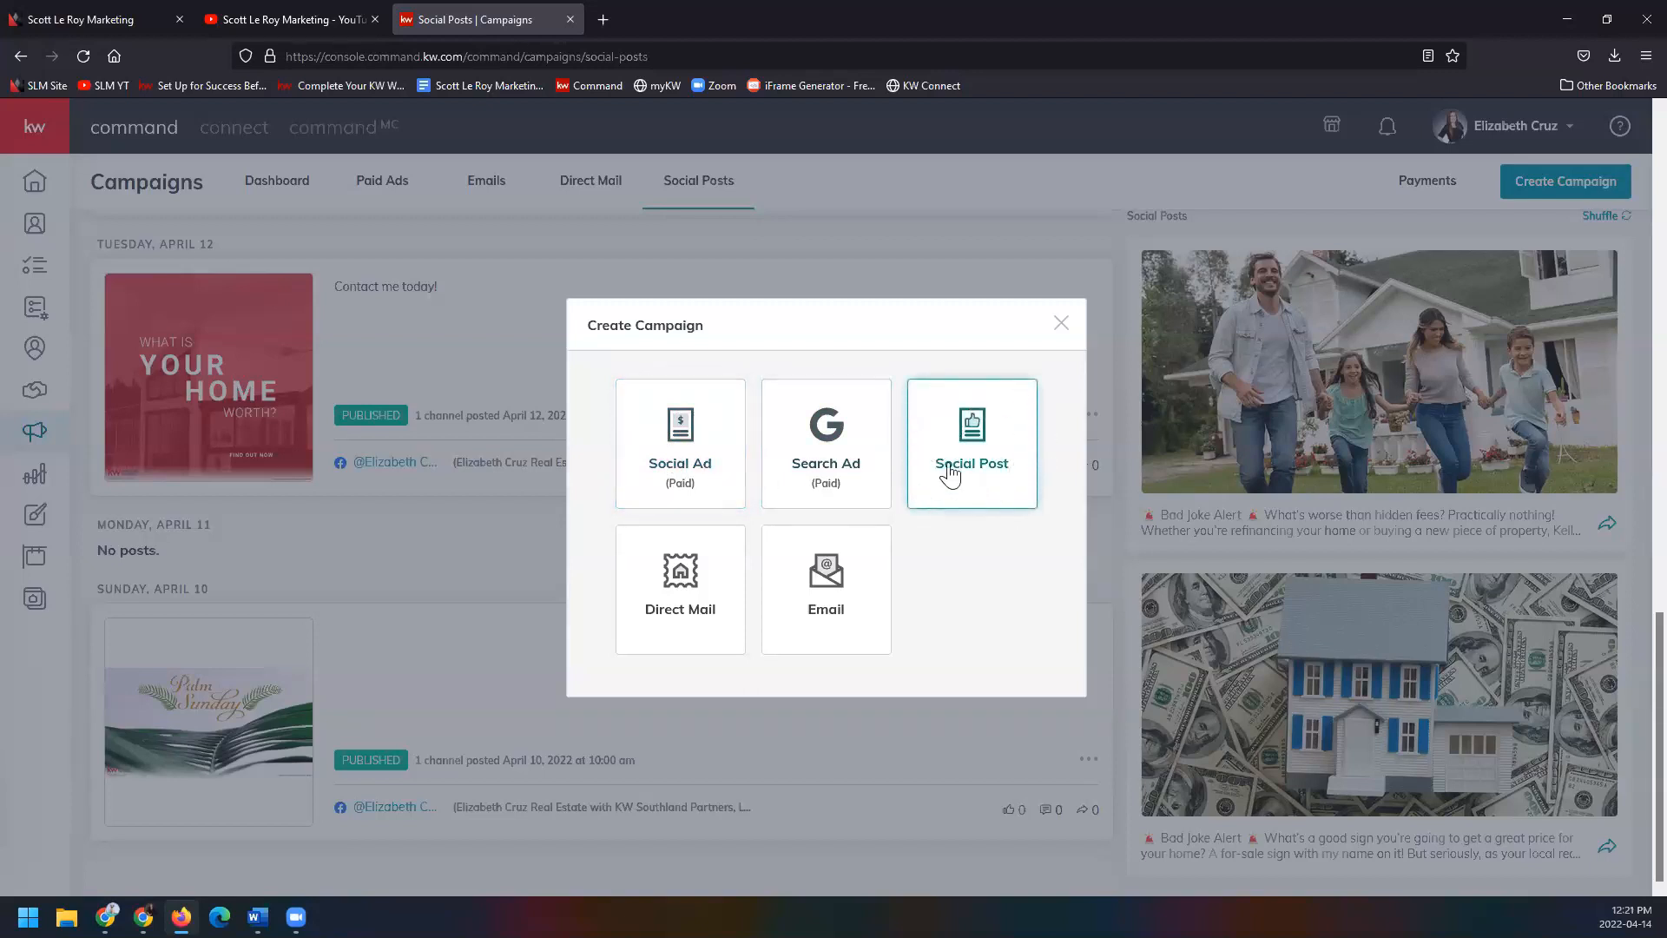
Start a new Social Post and reload the stalled form, triggering the leave-page prompt.
click(1006, 496)
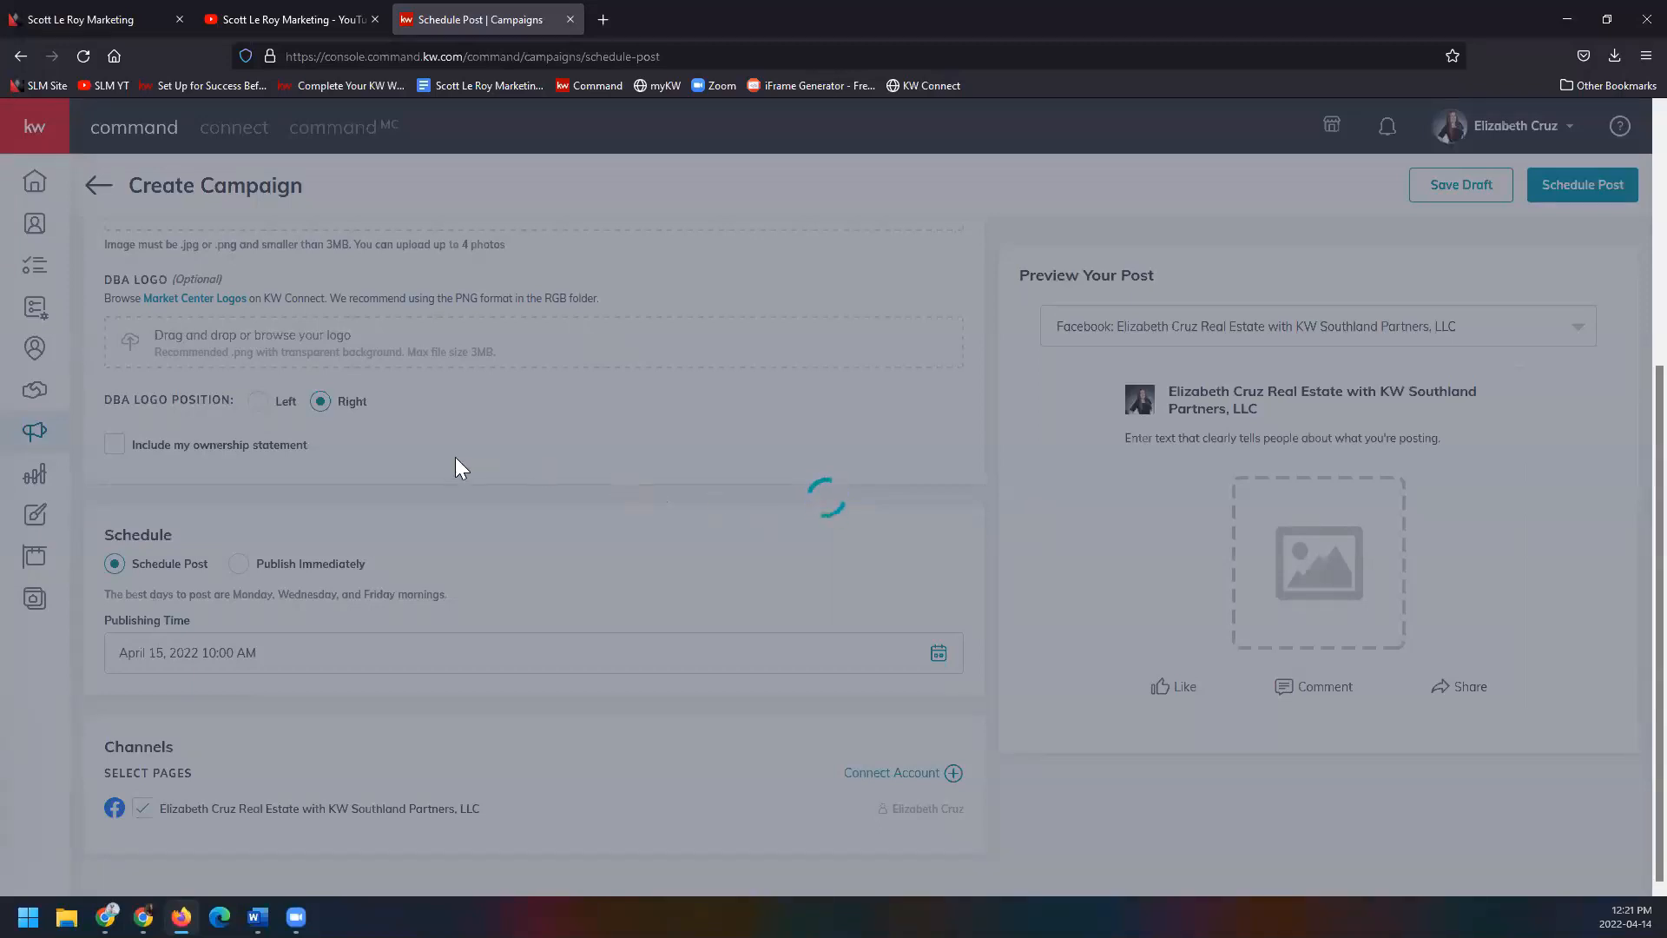
scroll(455, 457, up, 5)
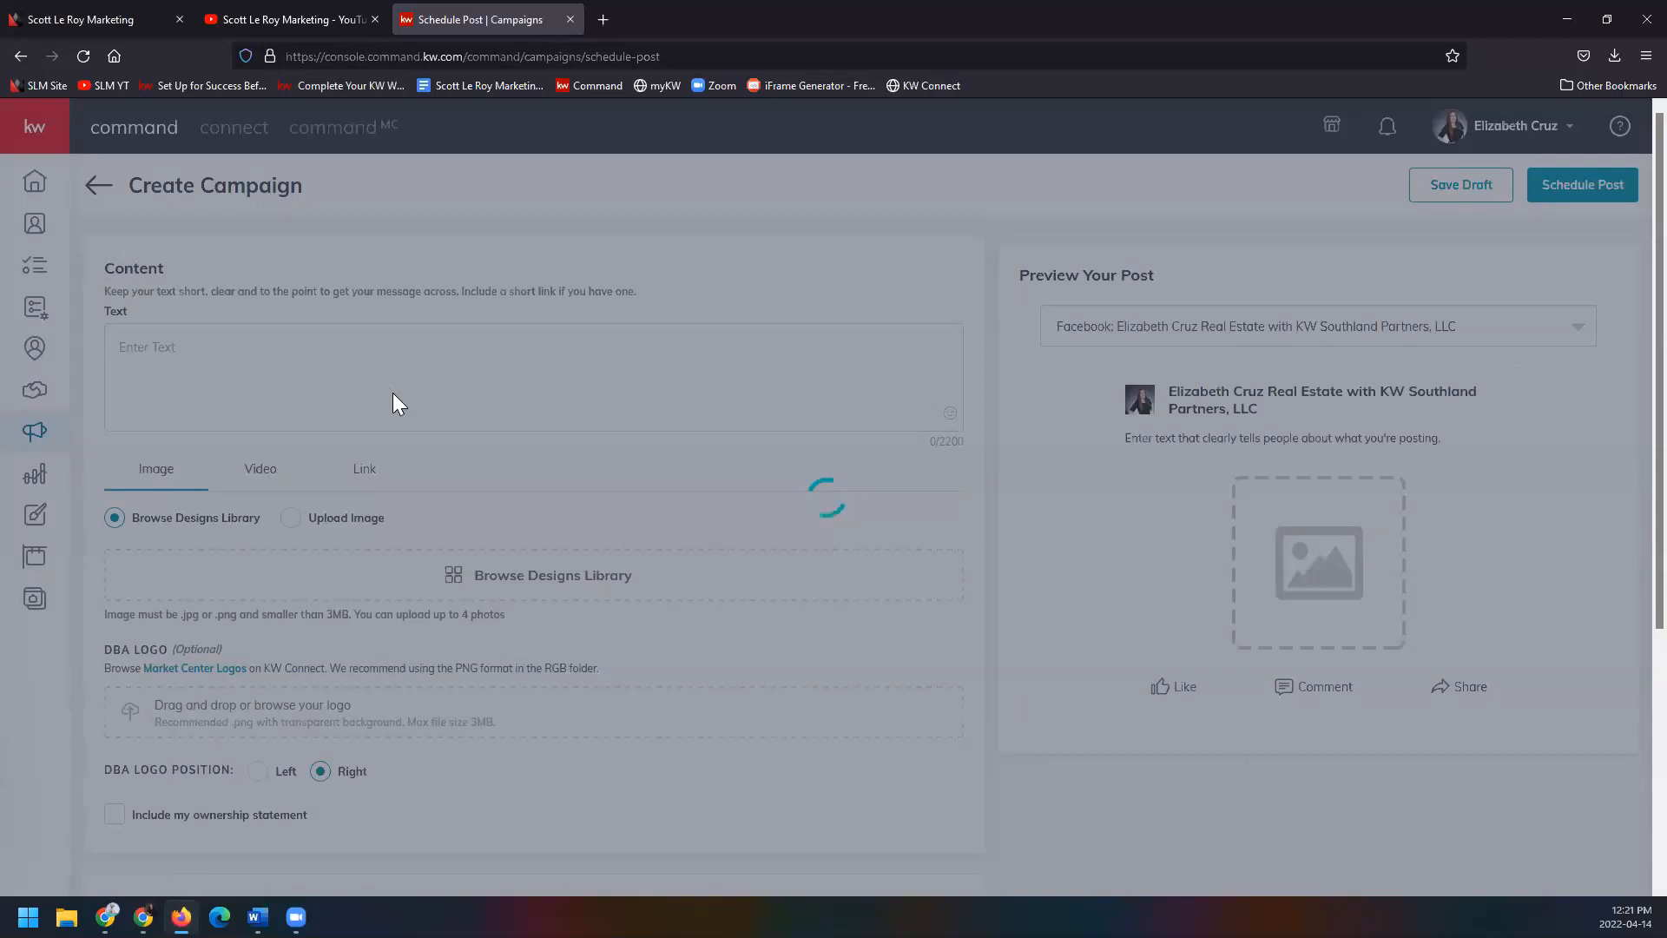
scroll(393, 395, down, 4)
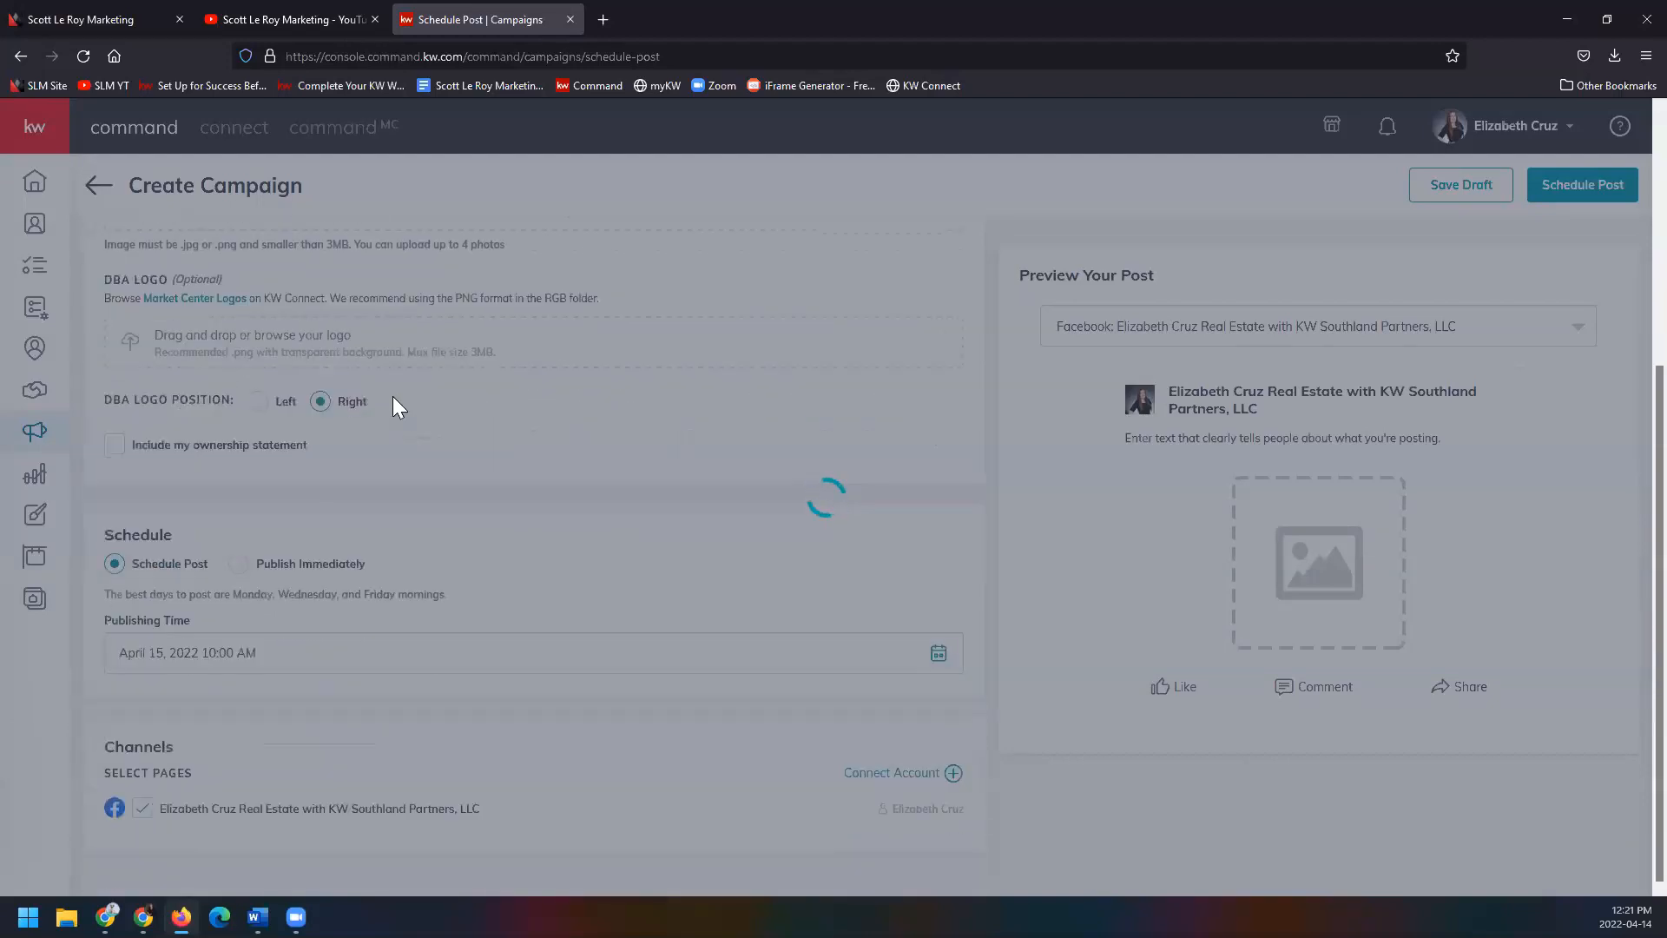
scroll(418, 415, up, 1)
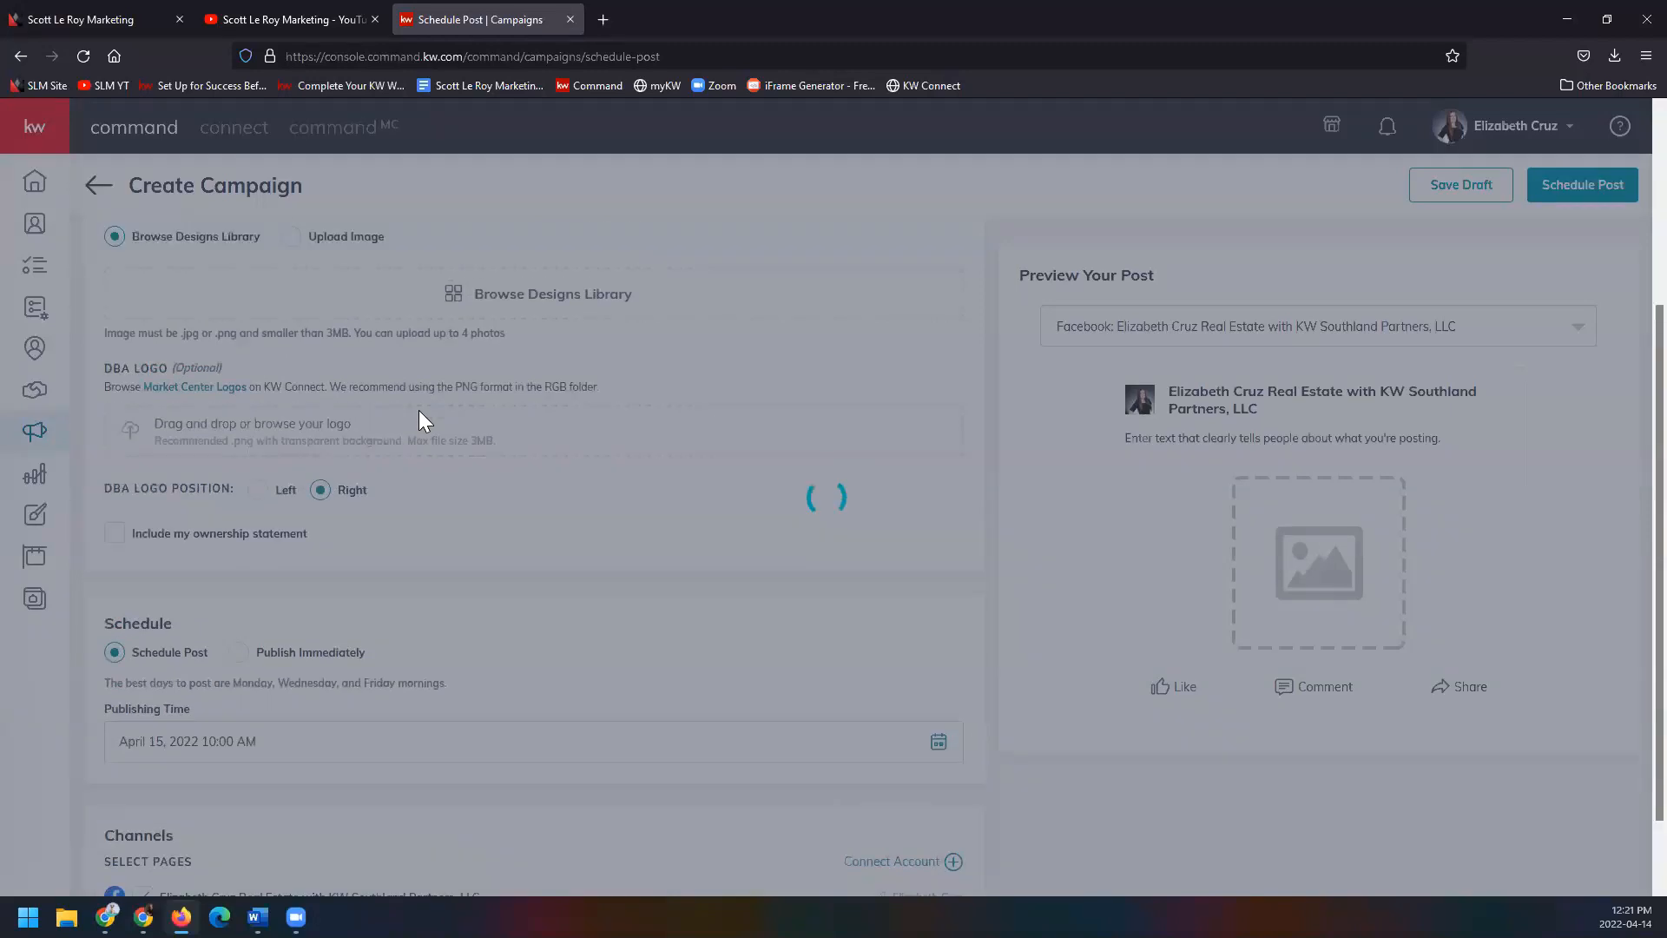
scroll(419, 412, up, 3)
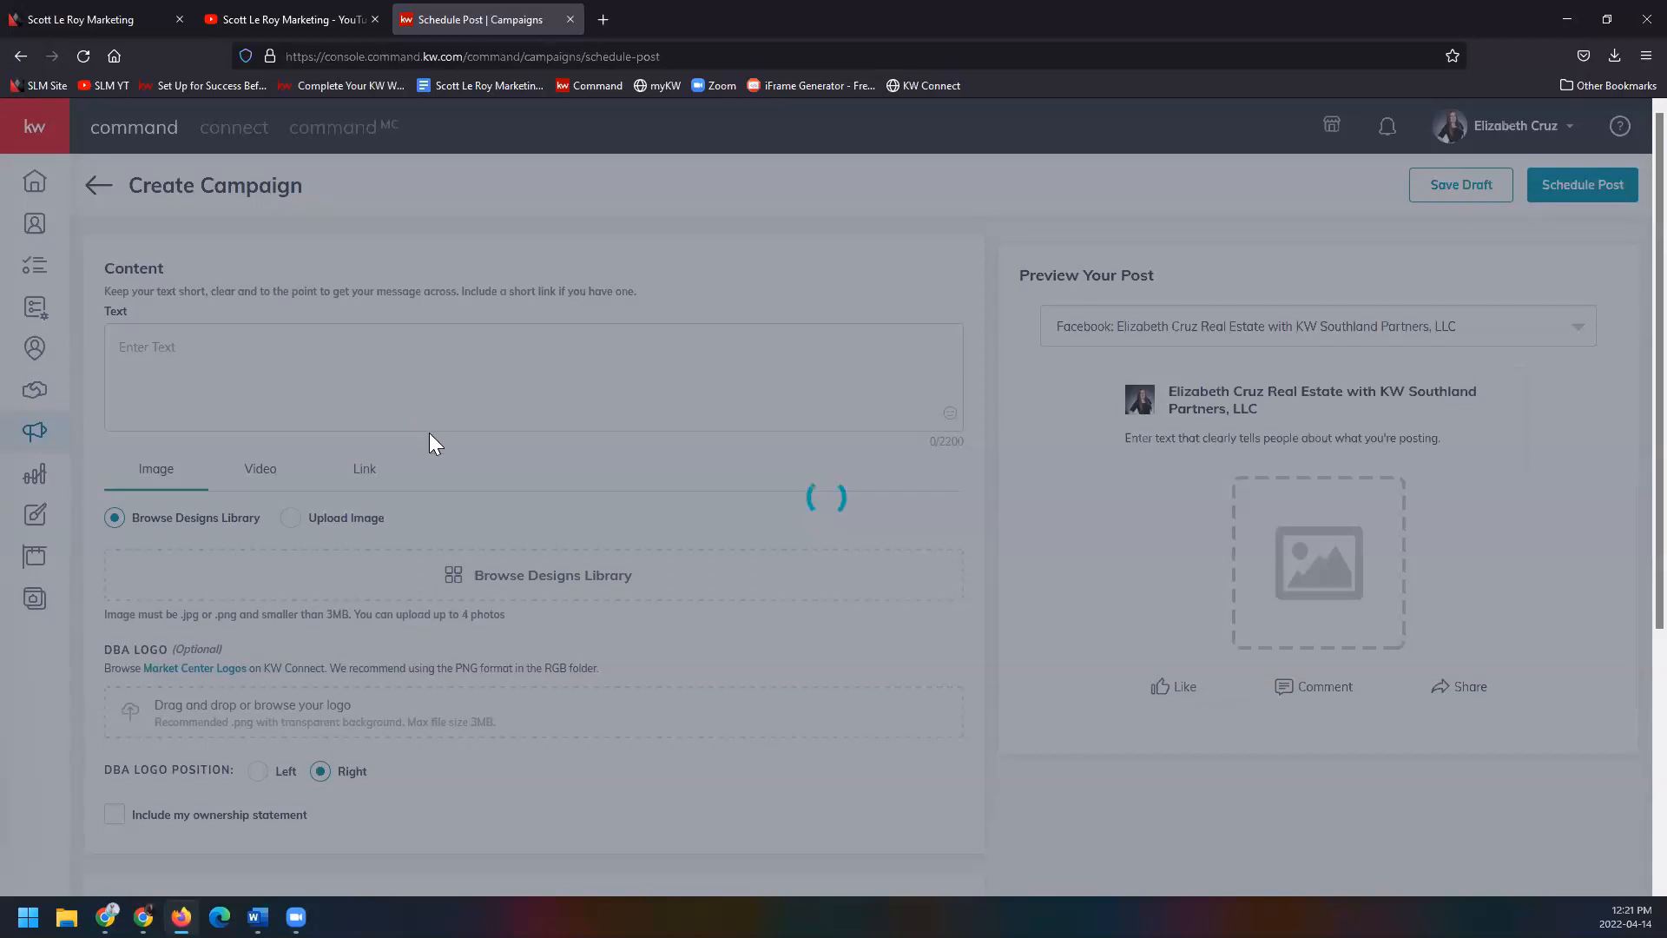
click(85, 57)
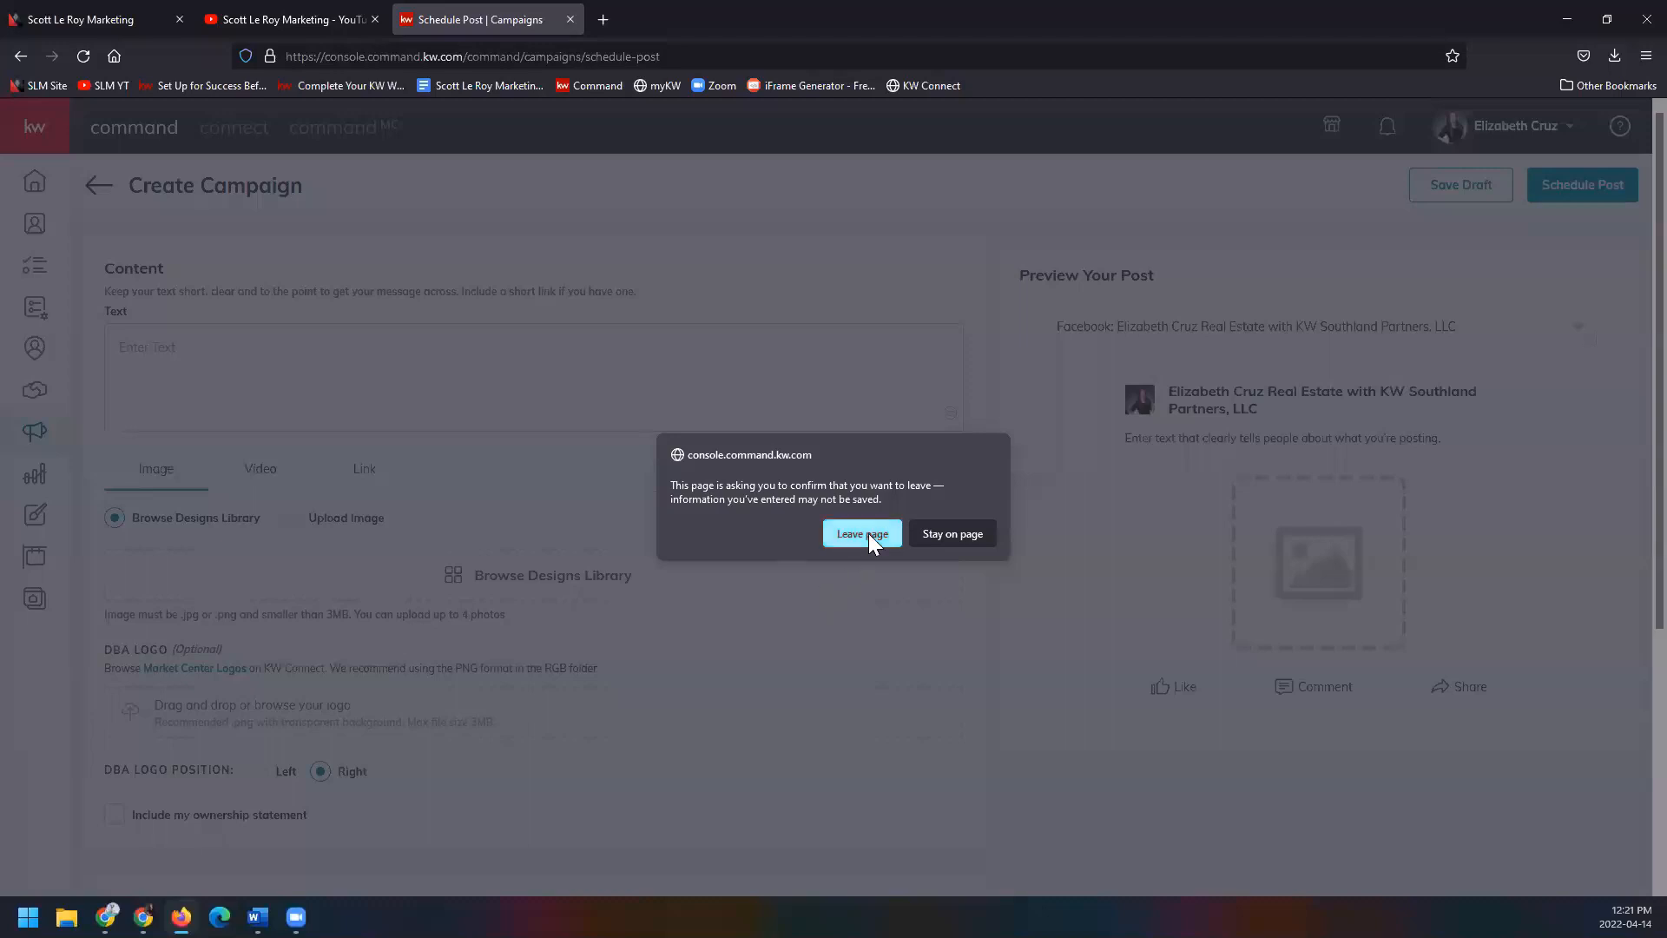
Confirm the reload and enter 'Description' as the post's text.
click(868, 533)
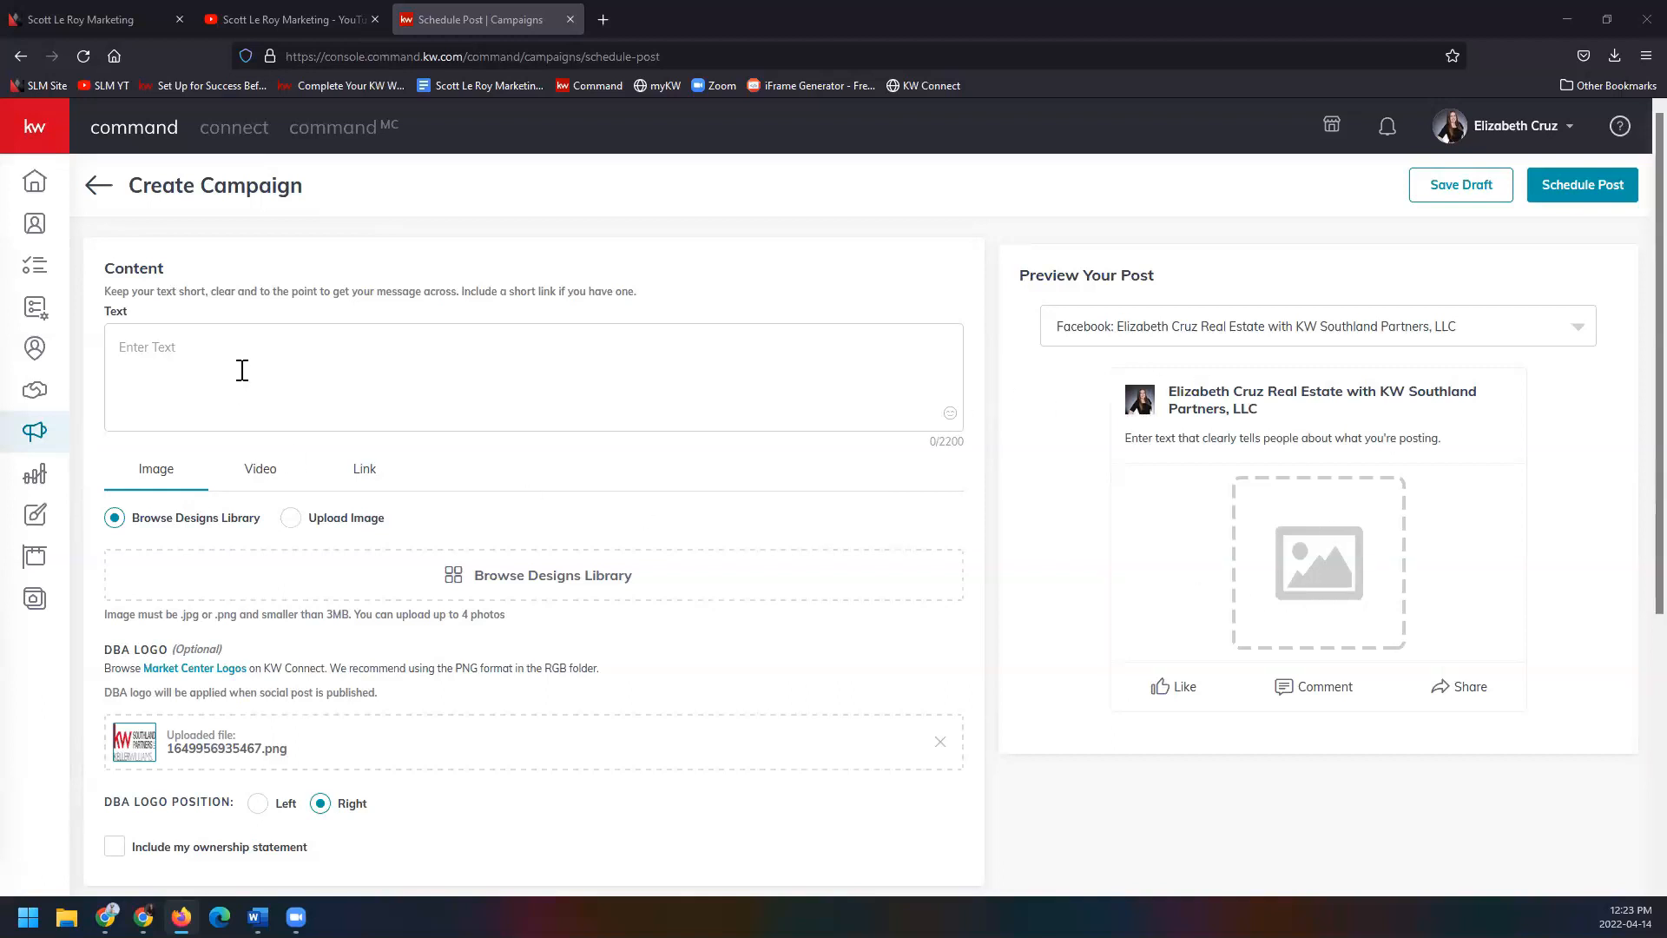
click(308, 361)
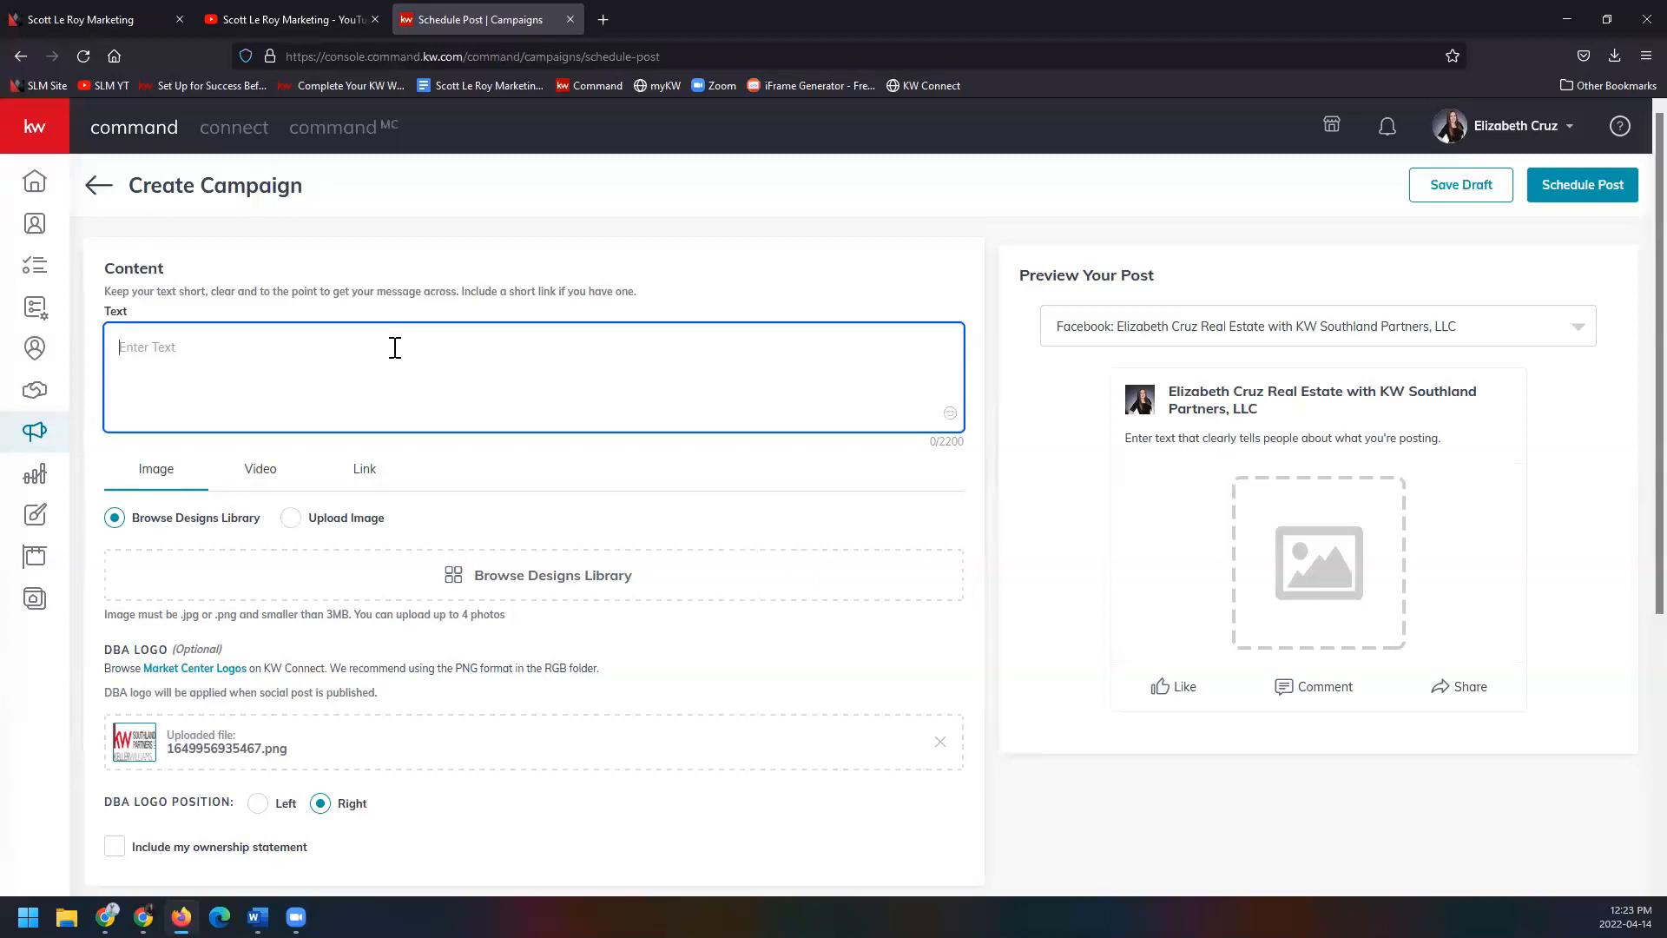
text(Description)
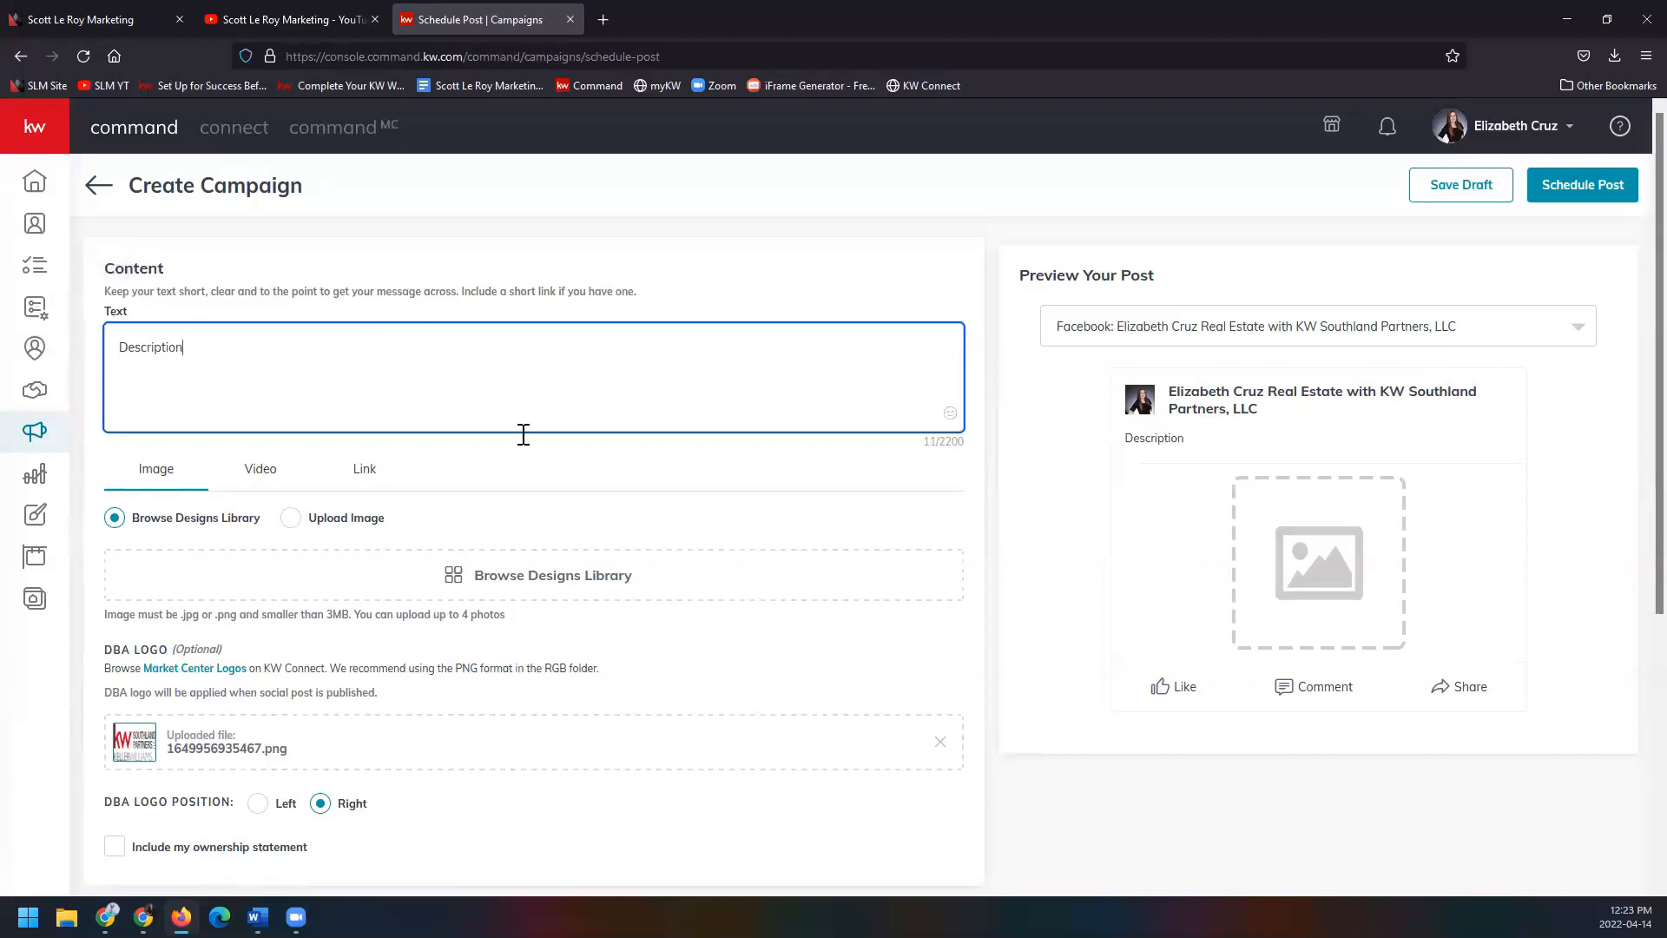
Insert heart-eyes and smiling emojis into the caption from the emoji picker.
click(950, 414)
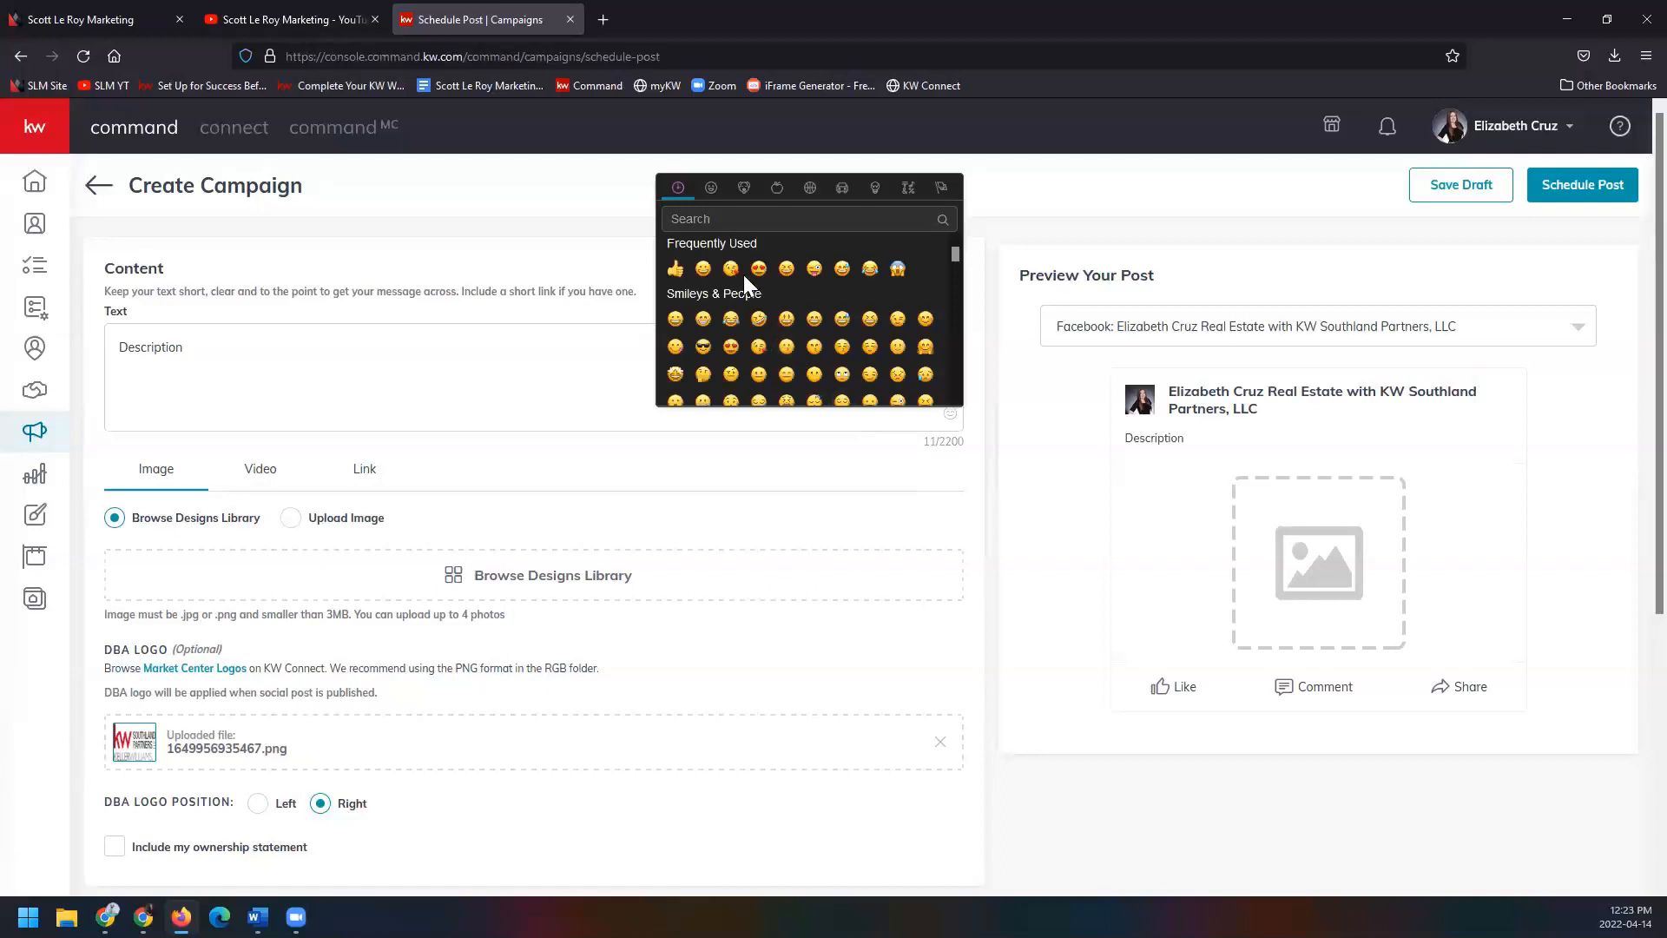
click(758, 267)
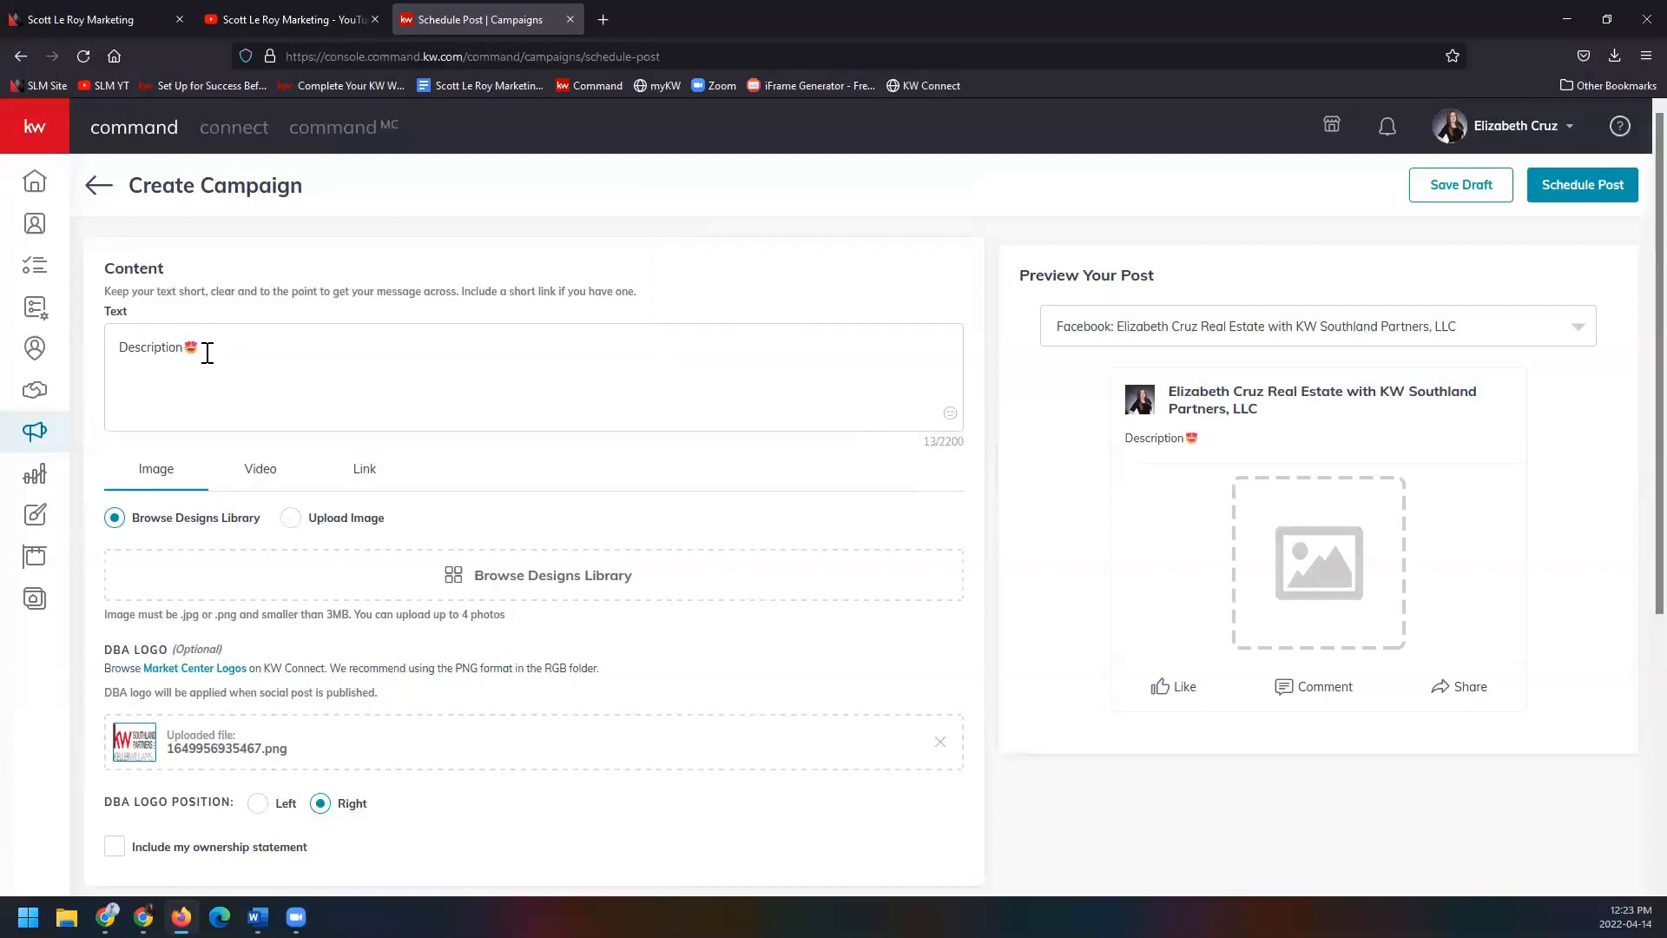
click(117, 344)
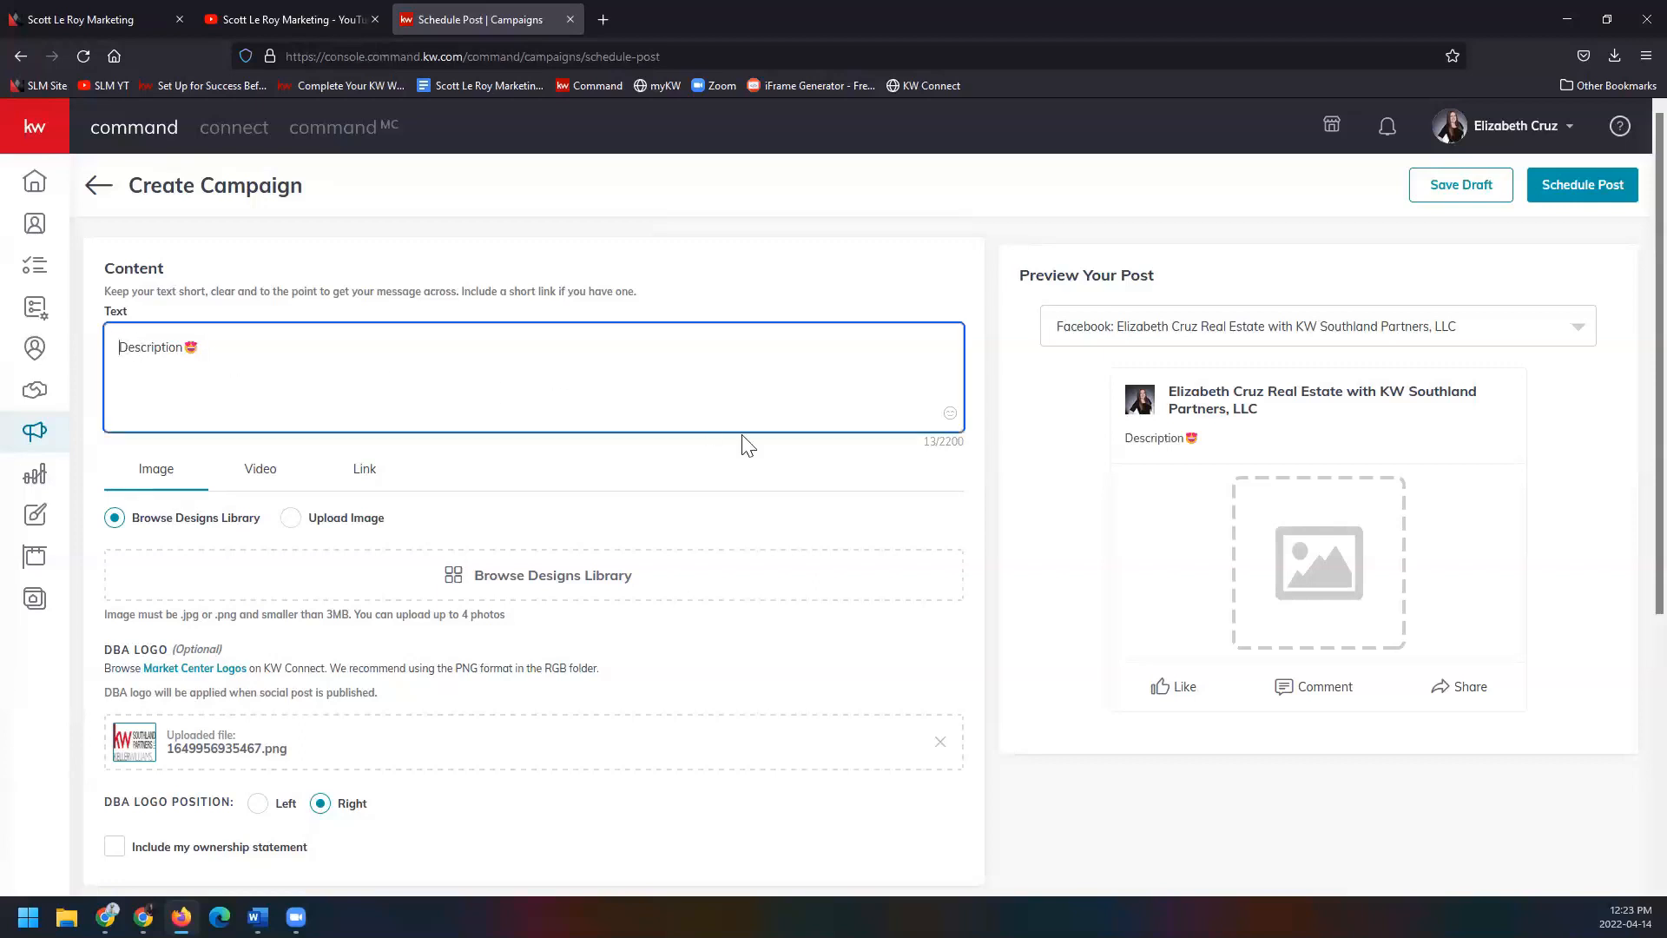
click(949, 414)
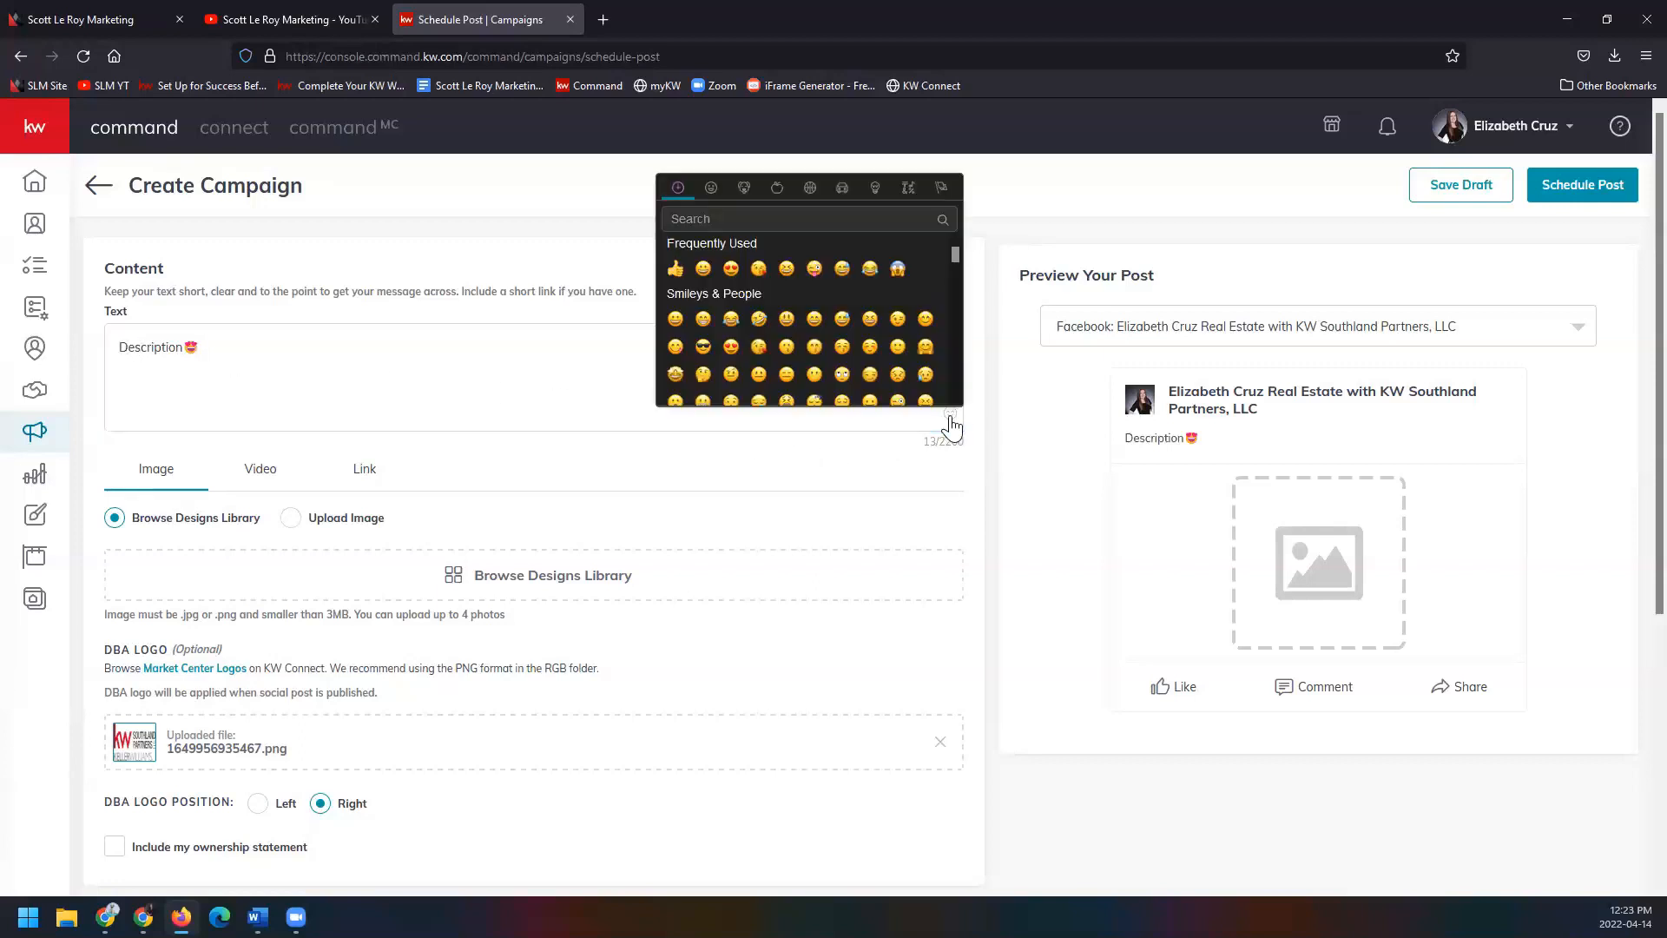
click(869, 346)
Delete the extra emoji and paste a smiling emoji before 'Description'.
drag(217, 347, 203, 346)
click(213, 350)
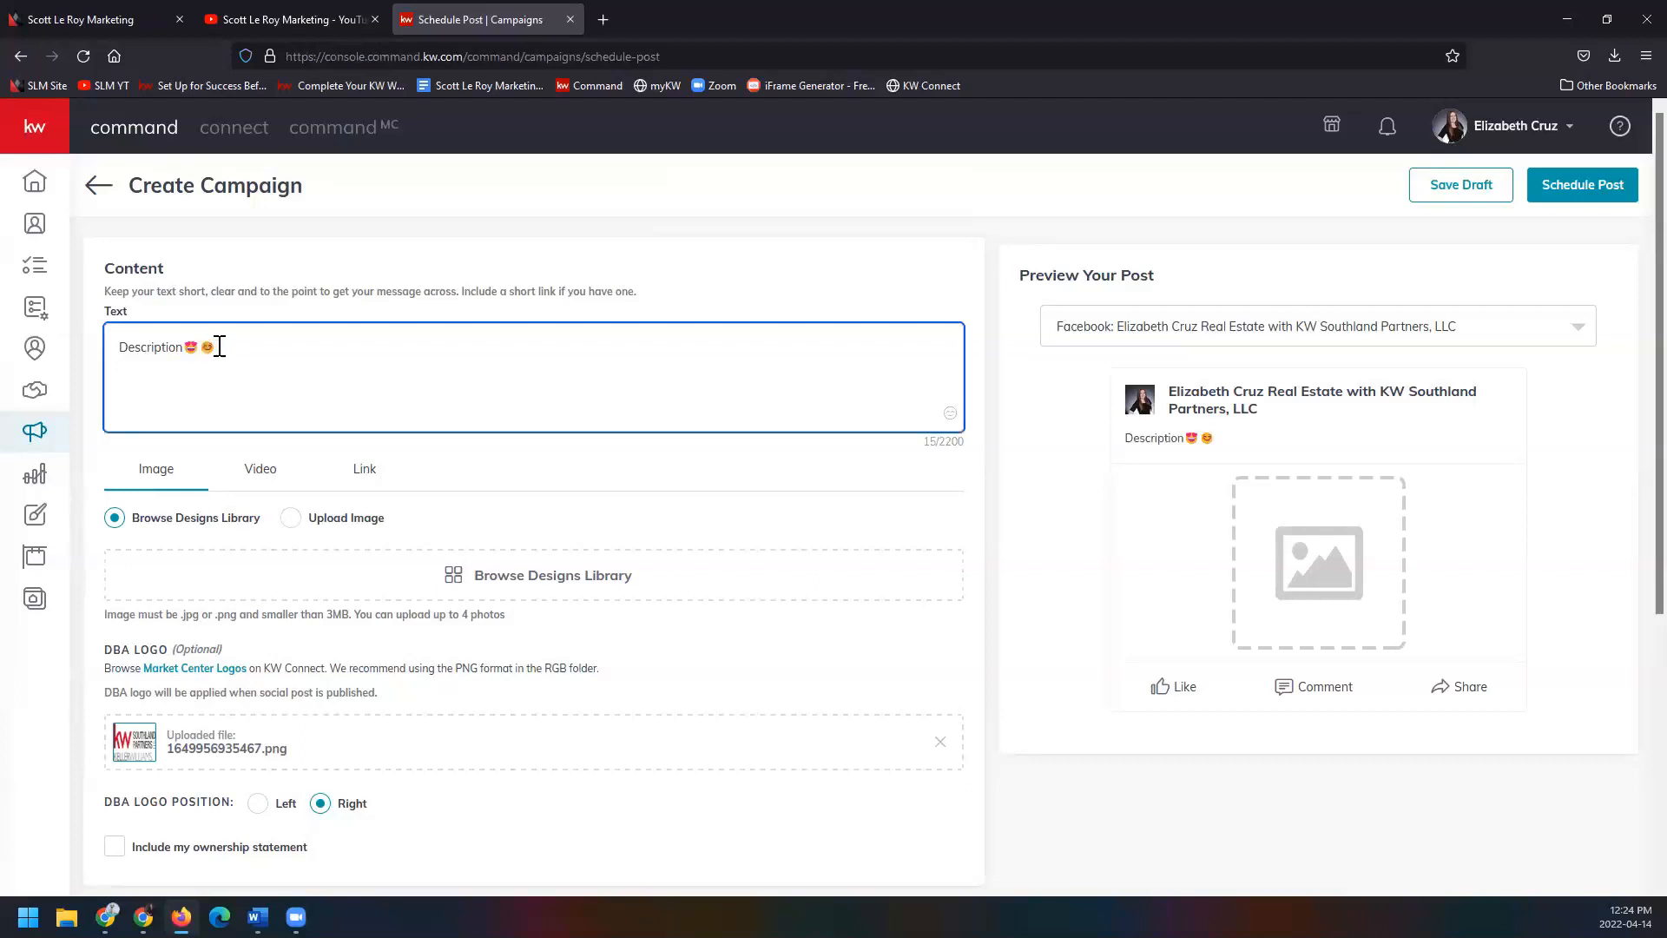
drag(213, 344, 202, 344)
key(ctrl+c)
key(BackSpace)
click(119, 346)
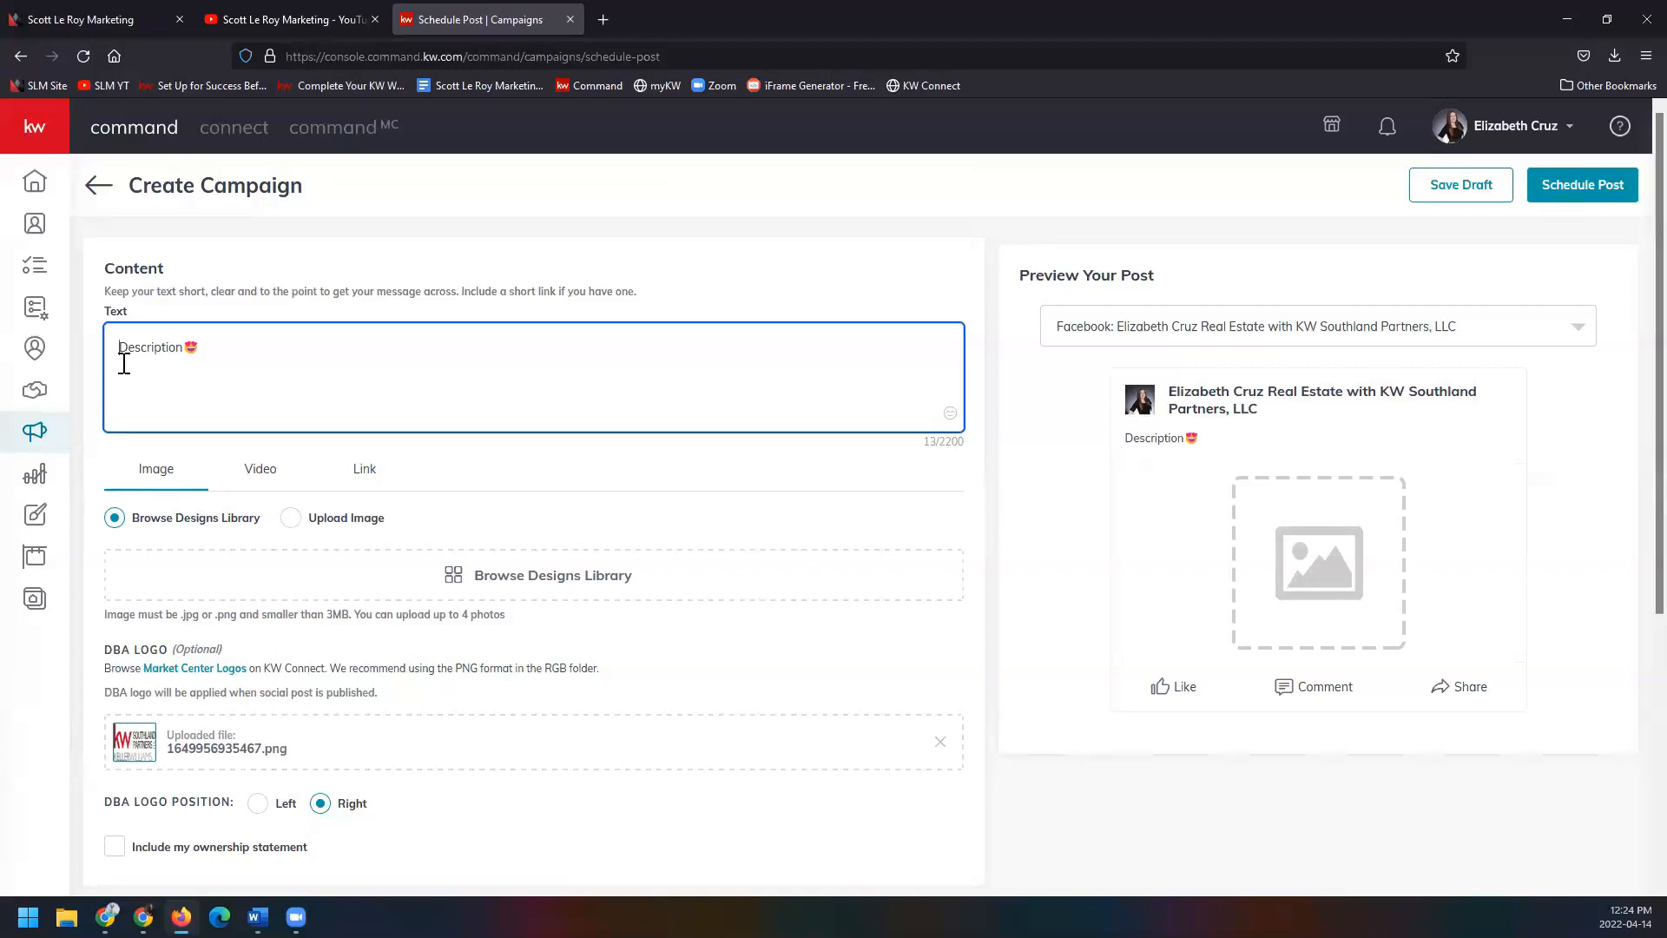
key(ctrl+v)
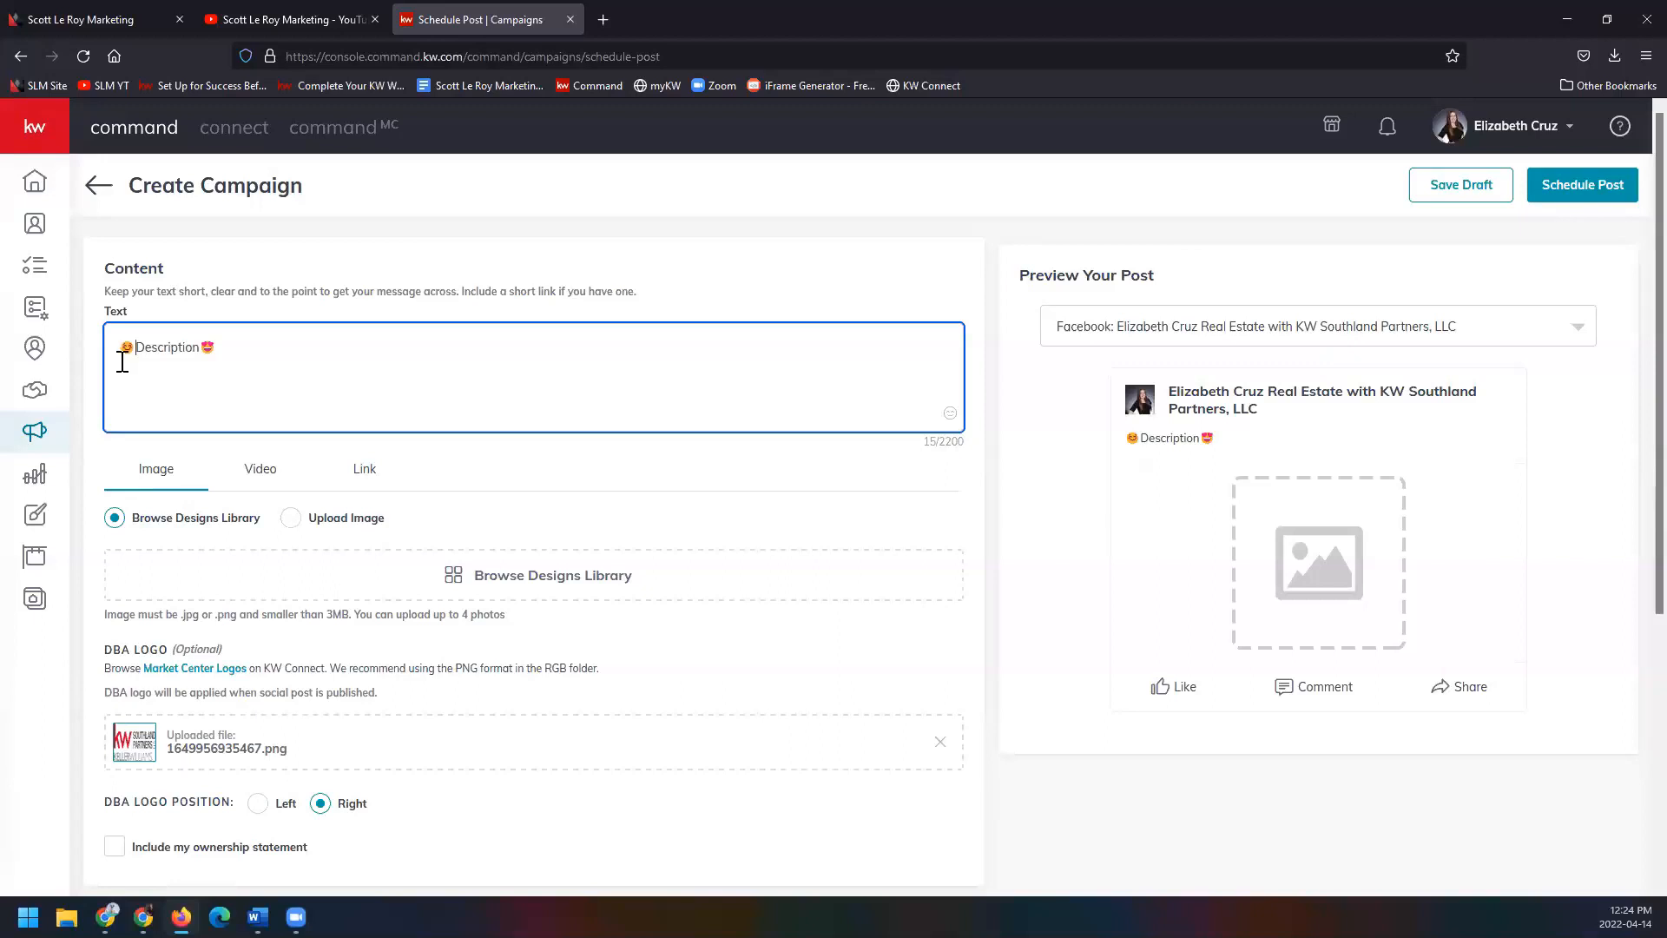
scroll(128, 412, down, 1)
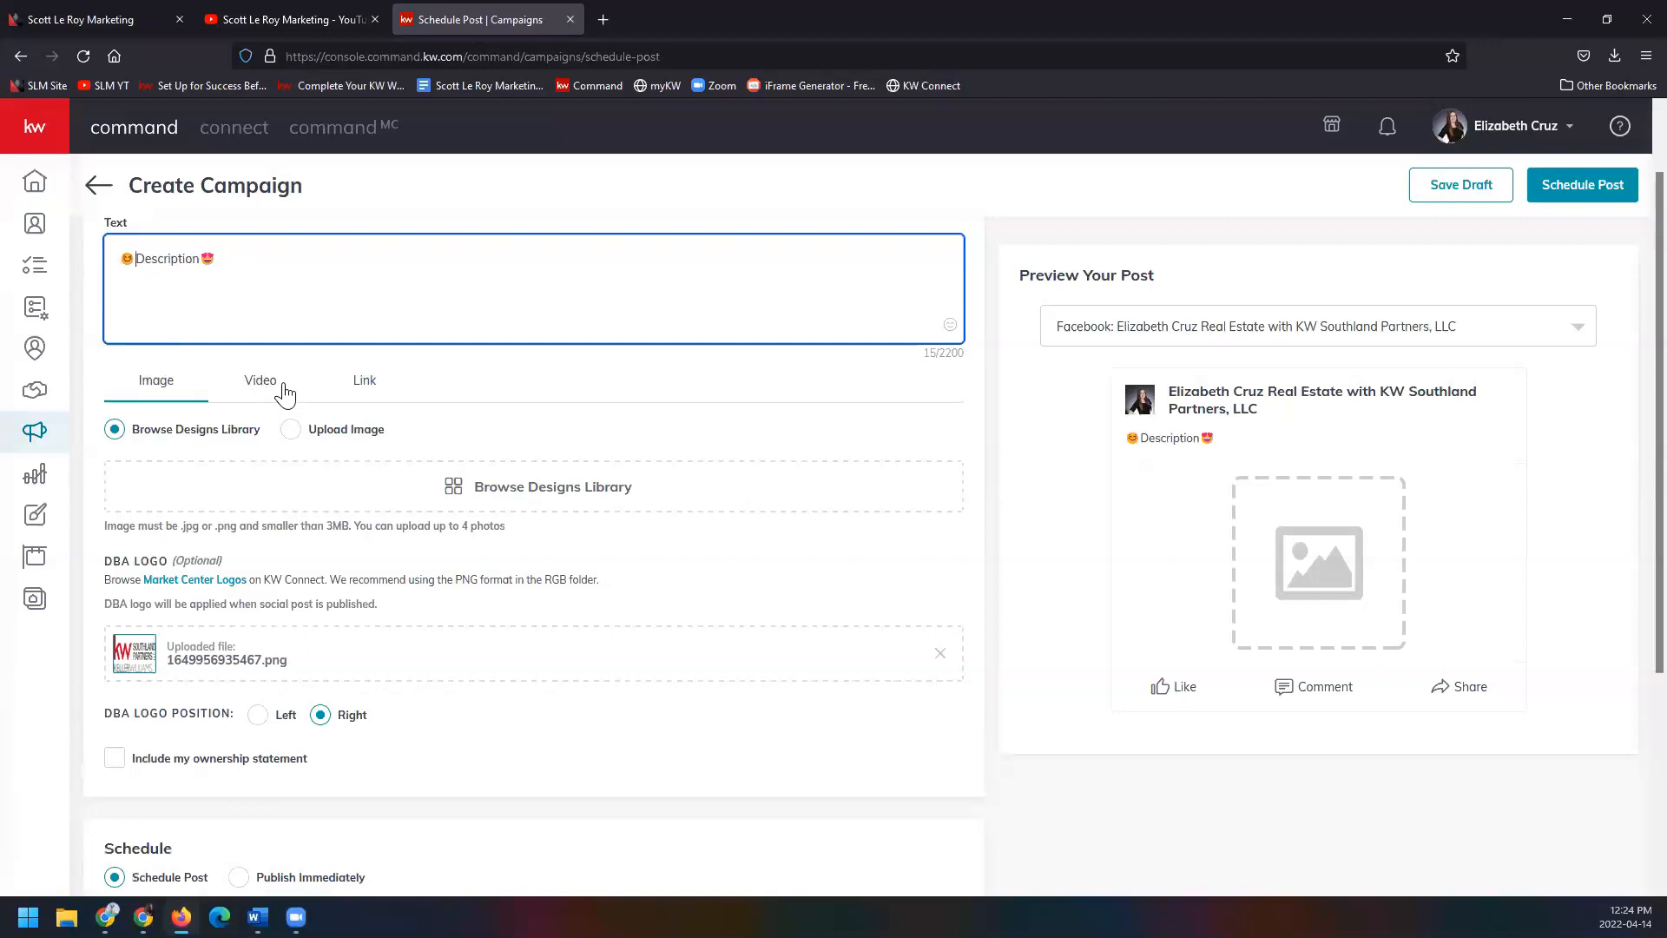
click(284, 393)
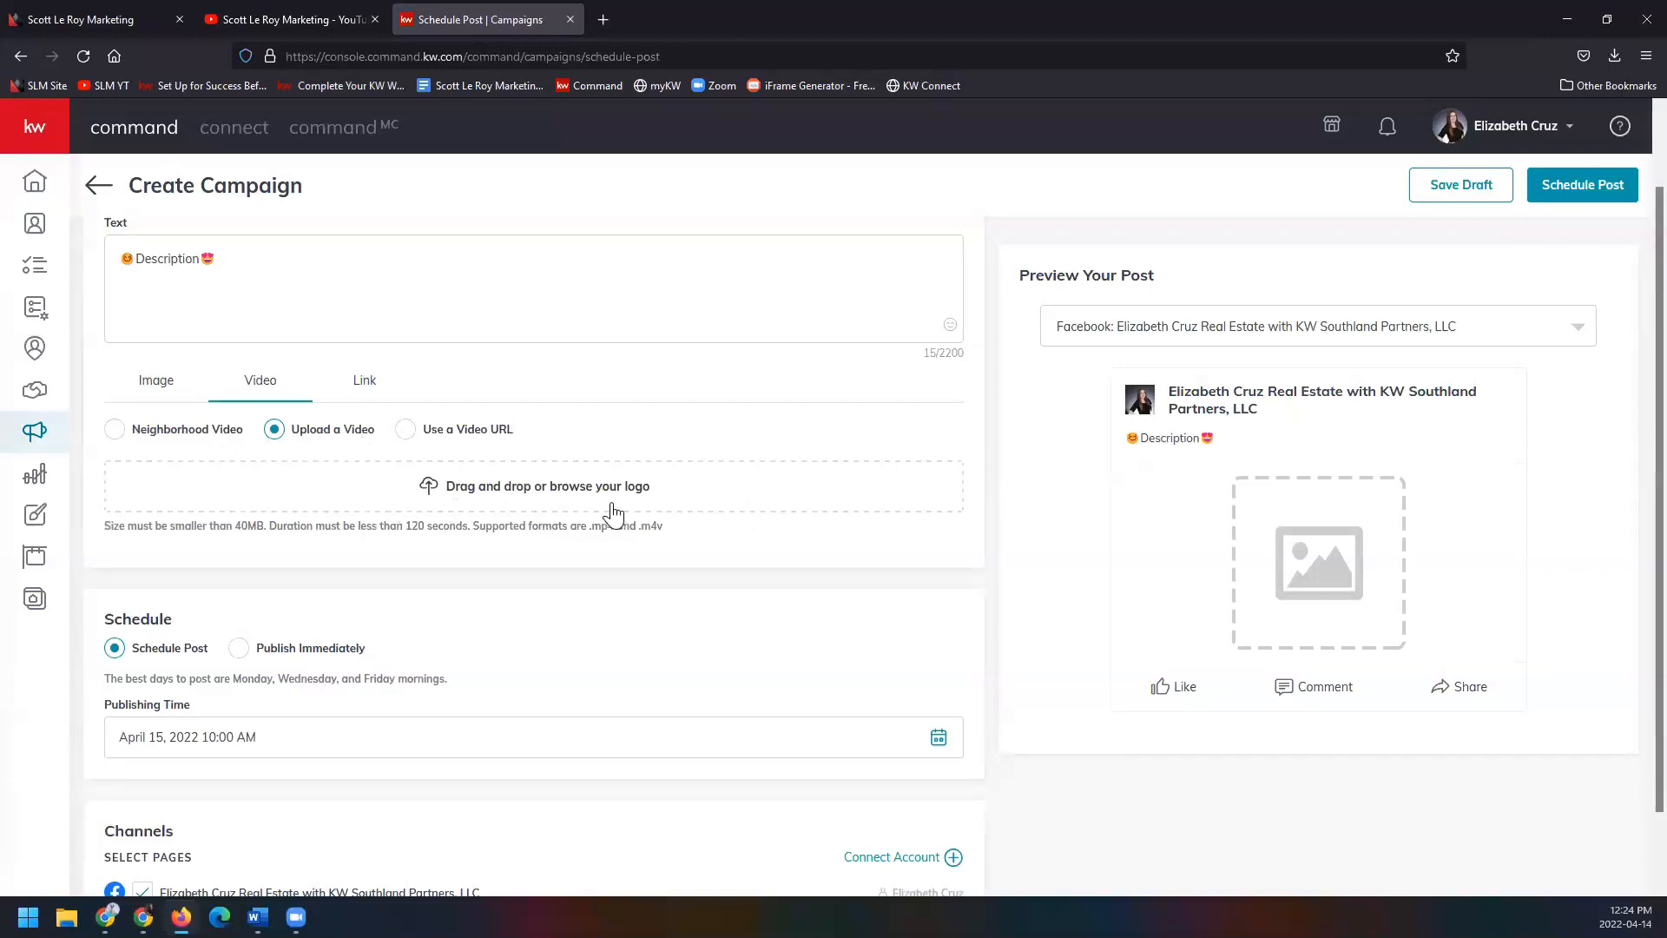
click(406, 431)
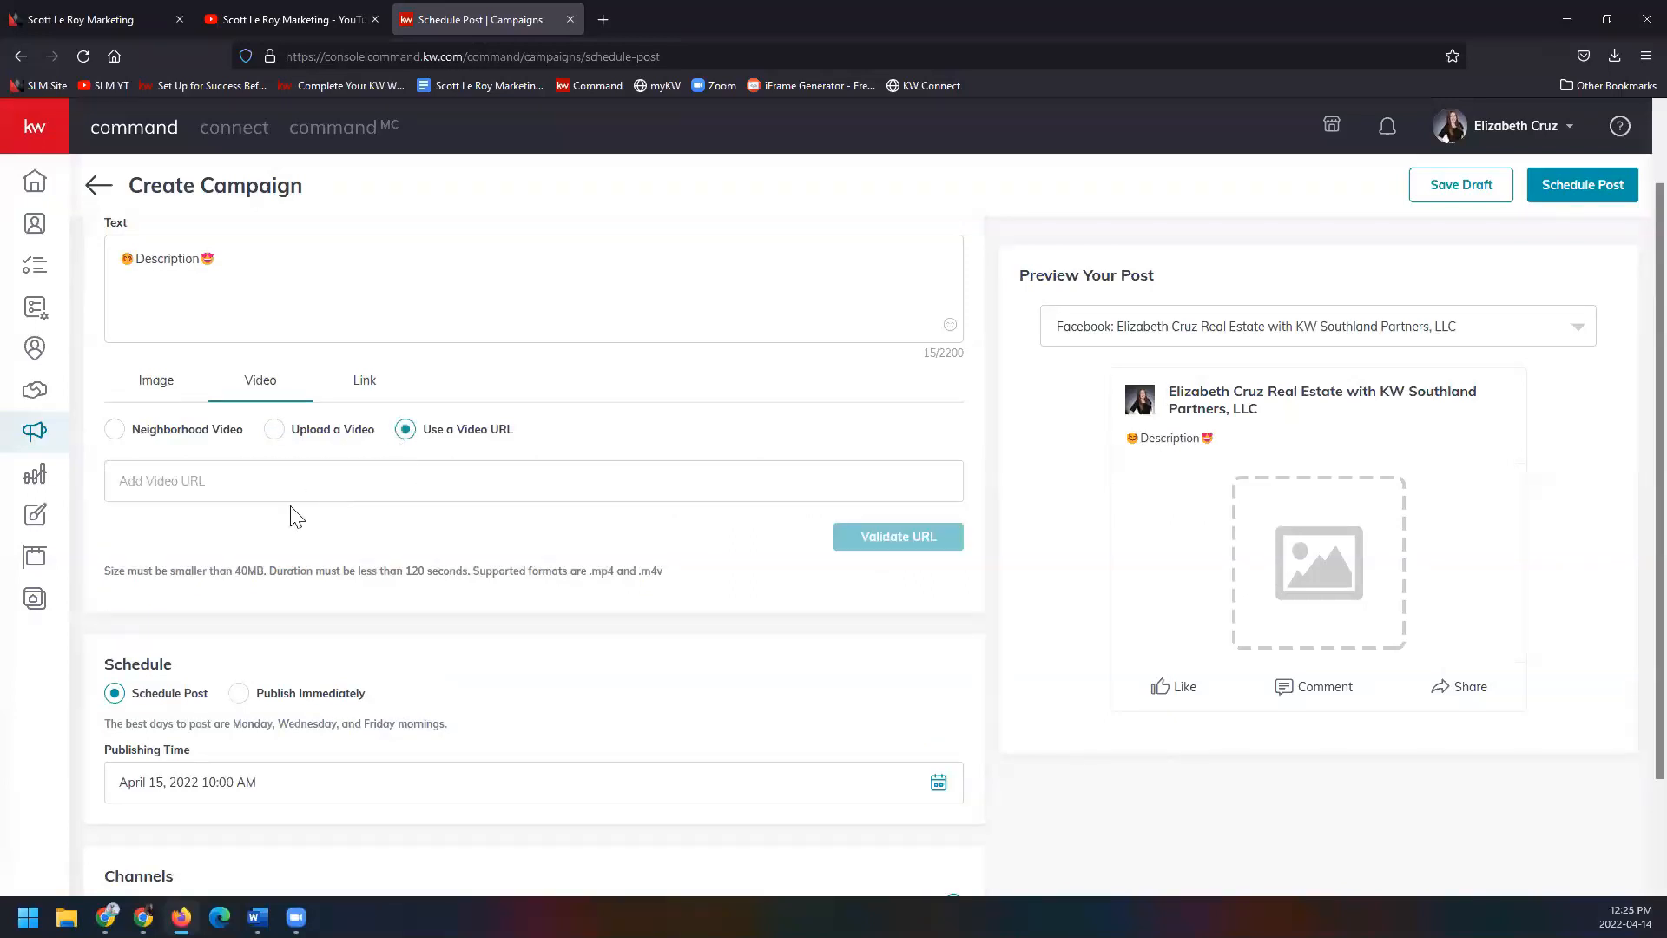
click(275, 430)
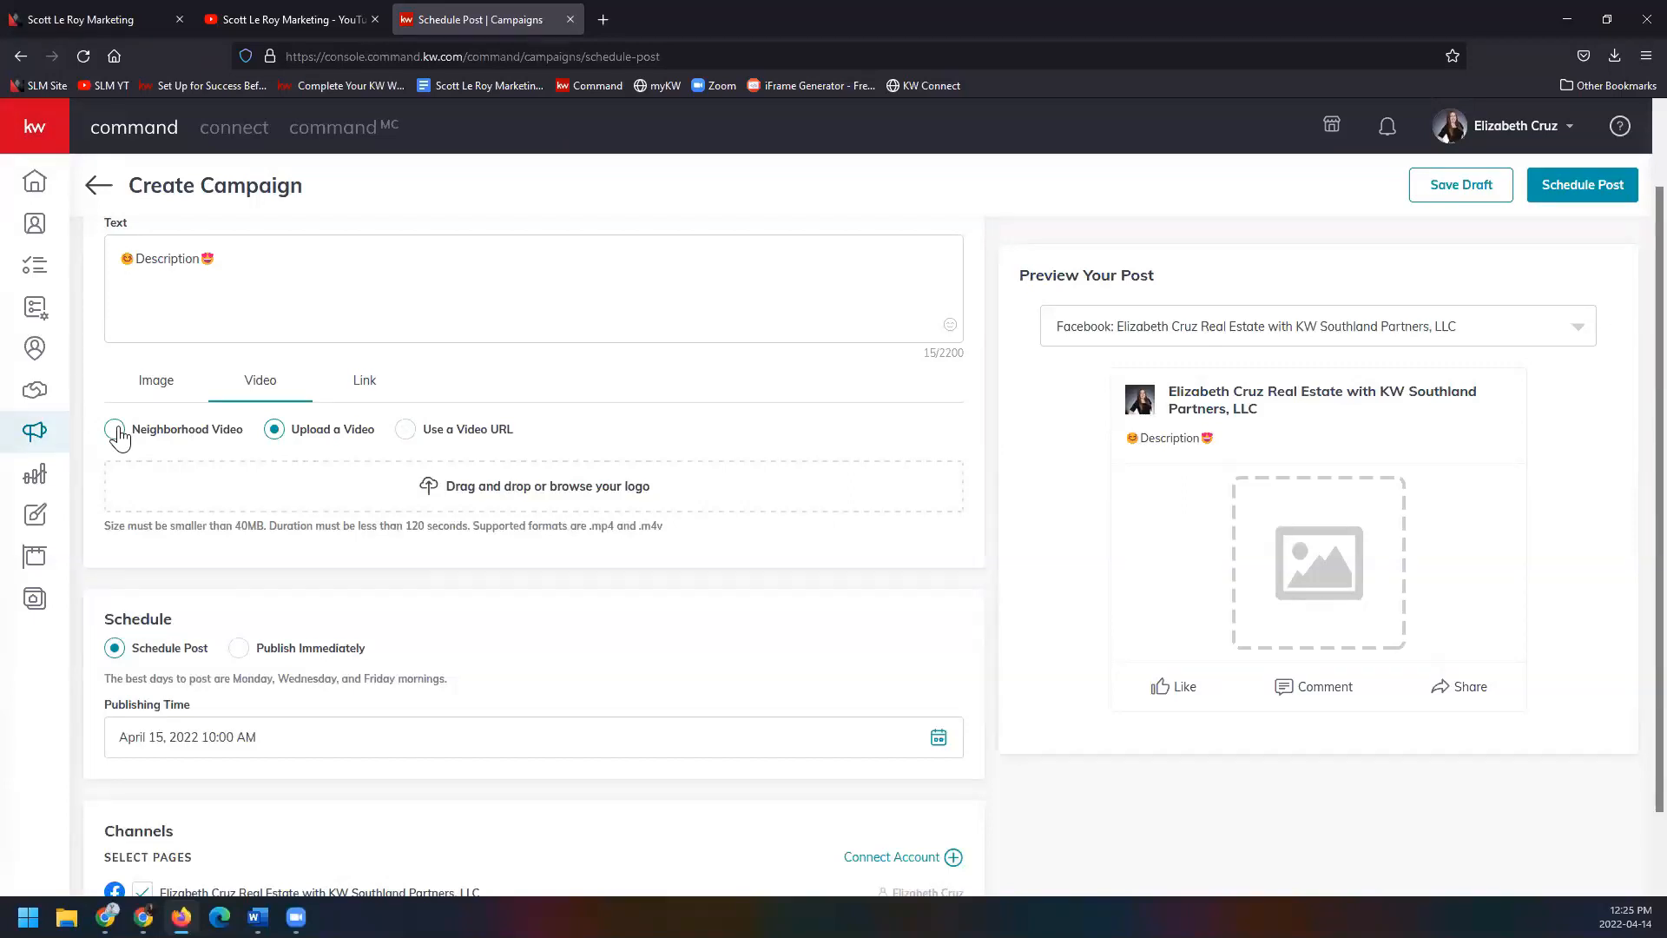
click(115, 431)
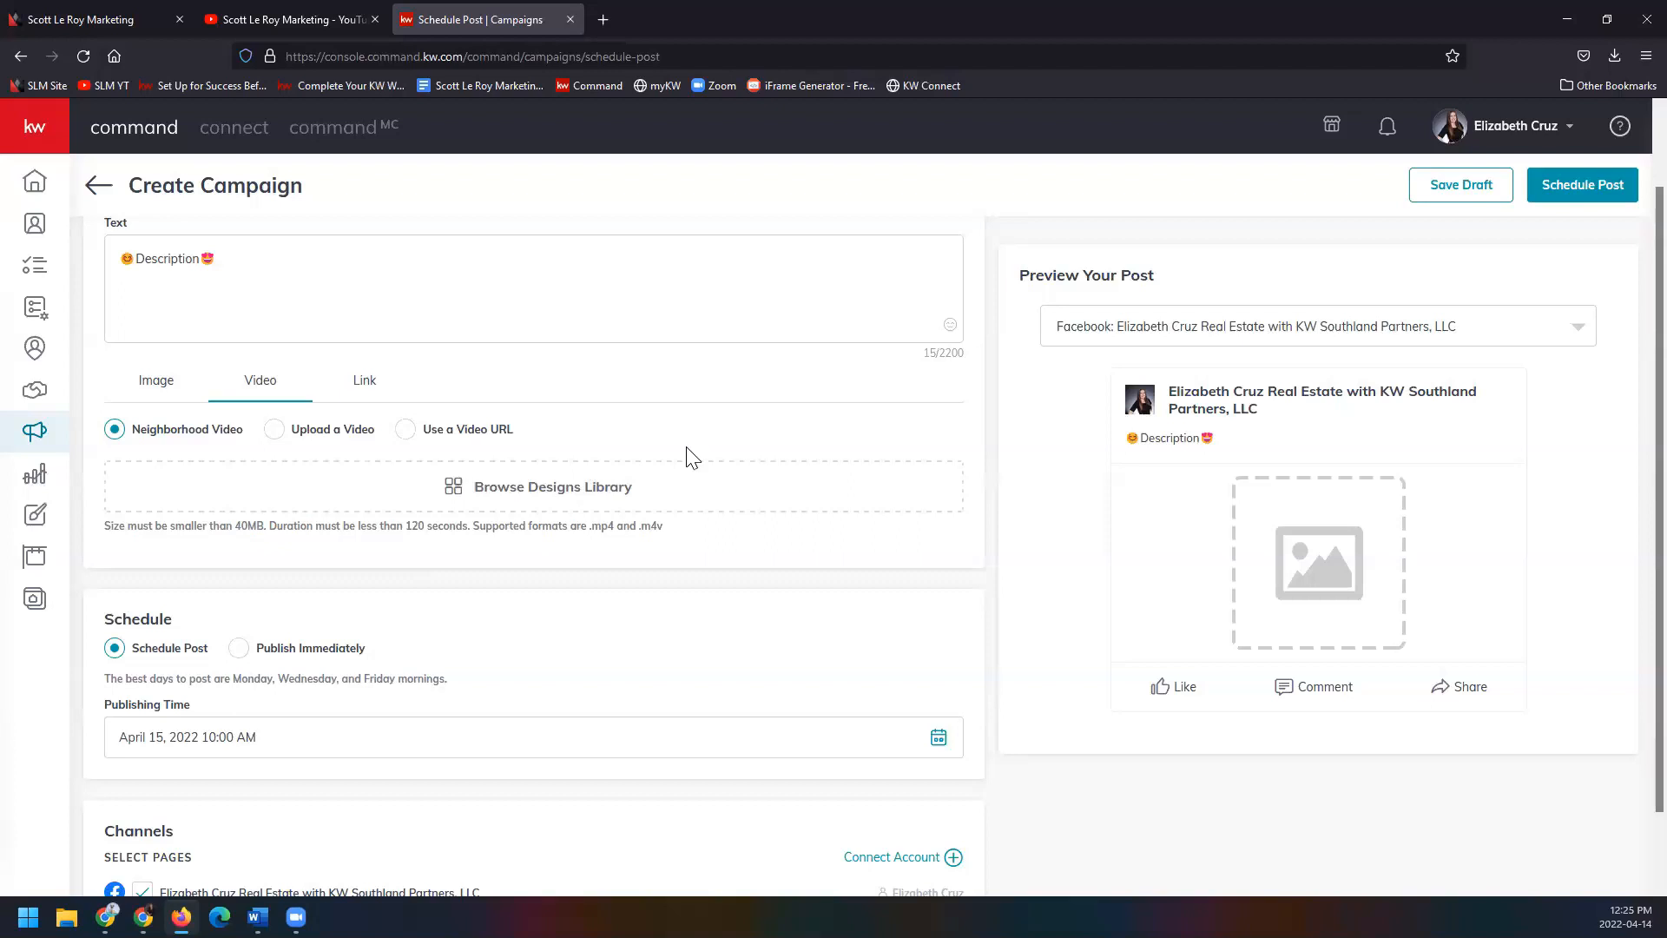
click(351, 382)
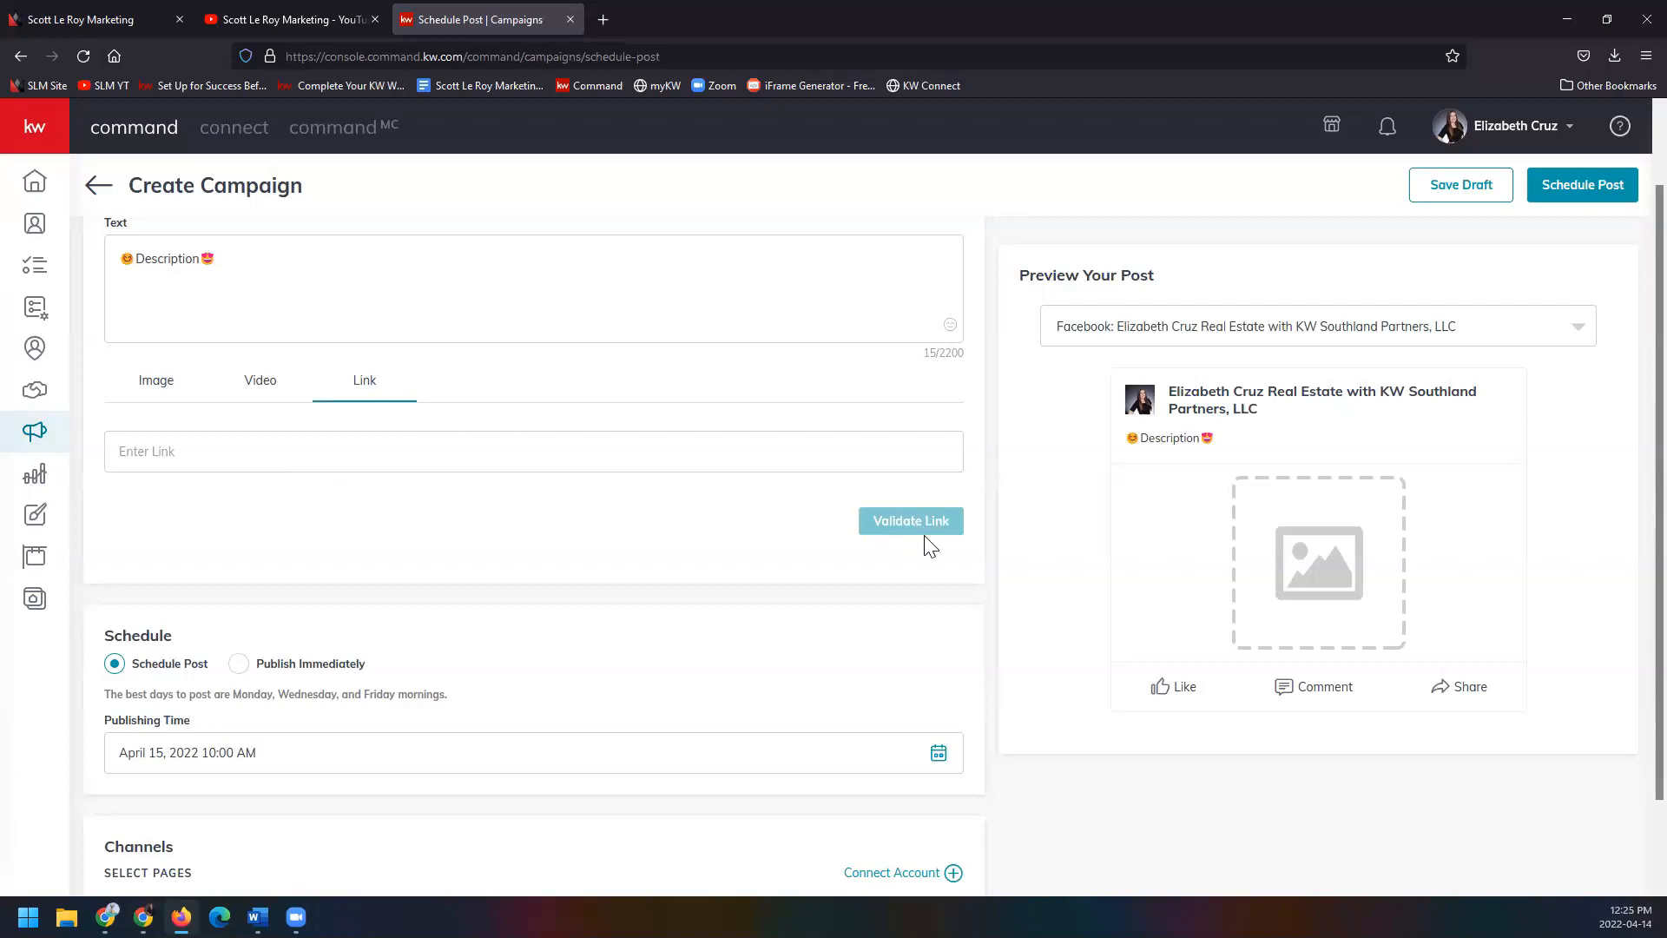
click(185, 392)
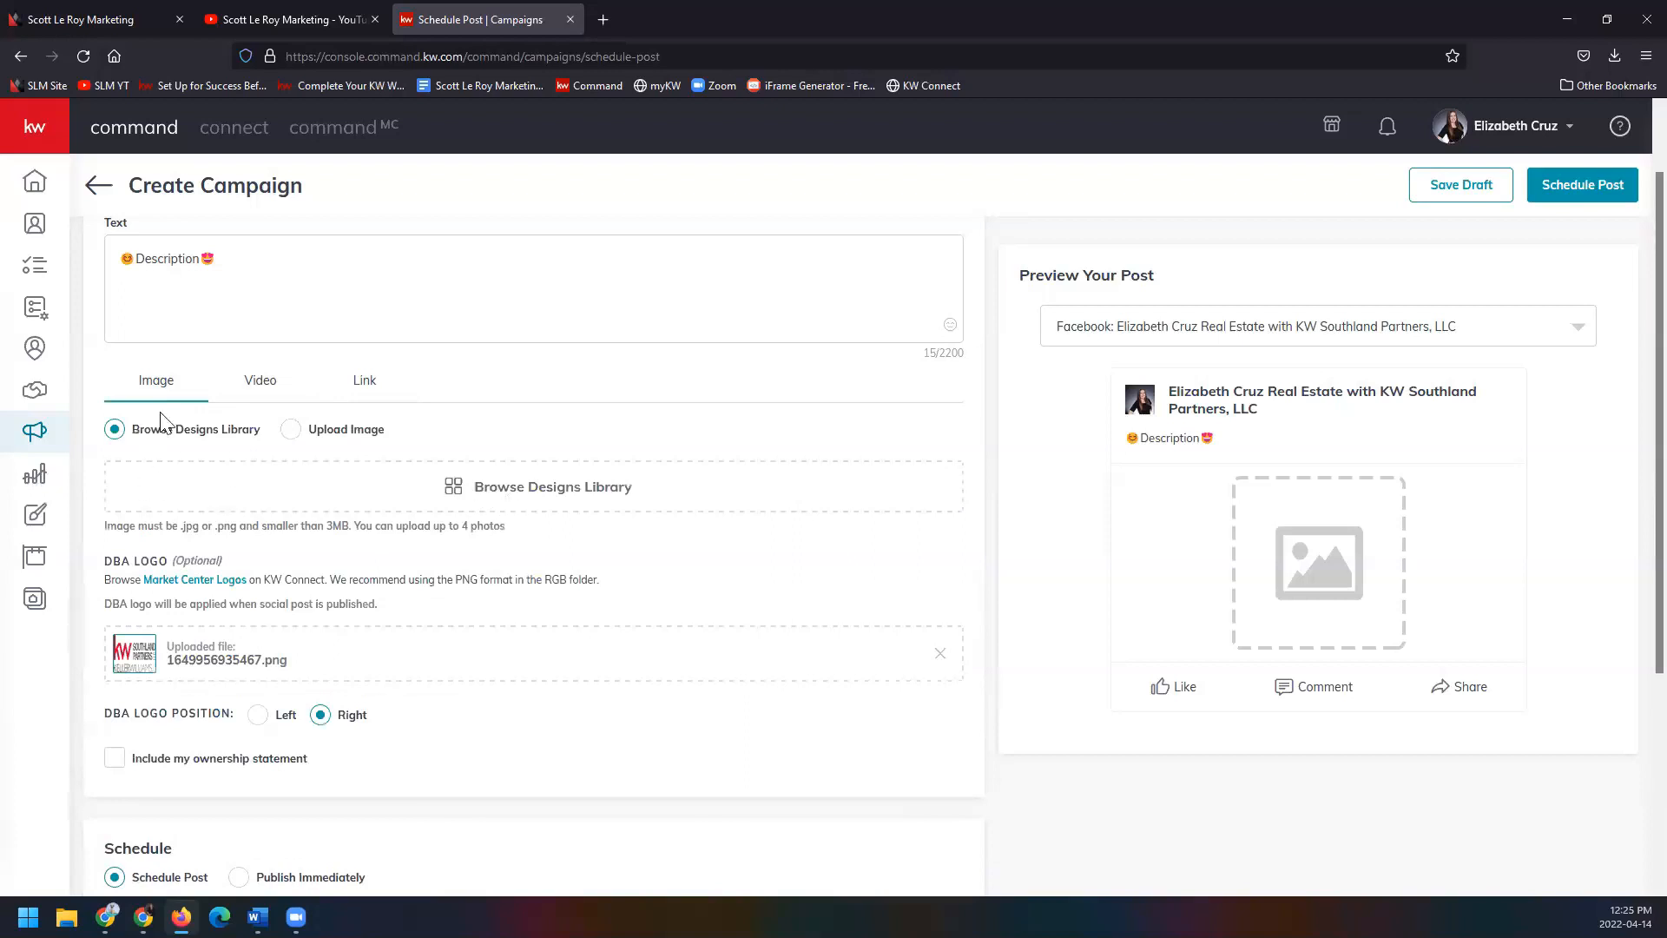
Attach the 05_FS_IG design from the Designs Library, cropped to Square (1:1).
click(596, 496)
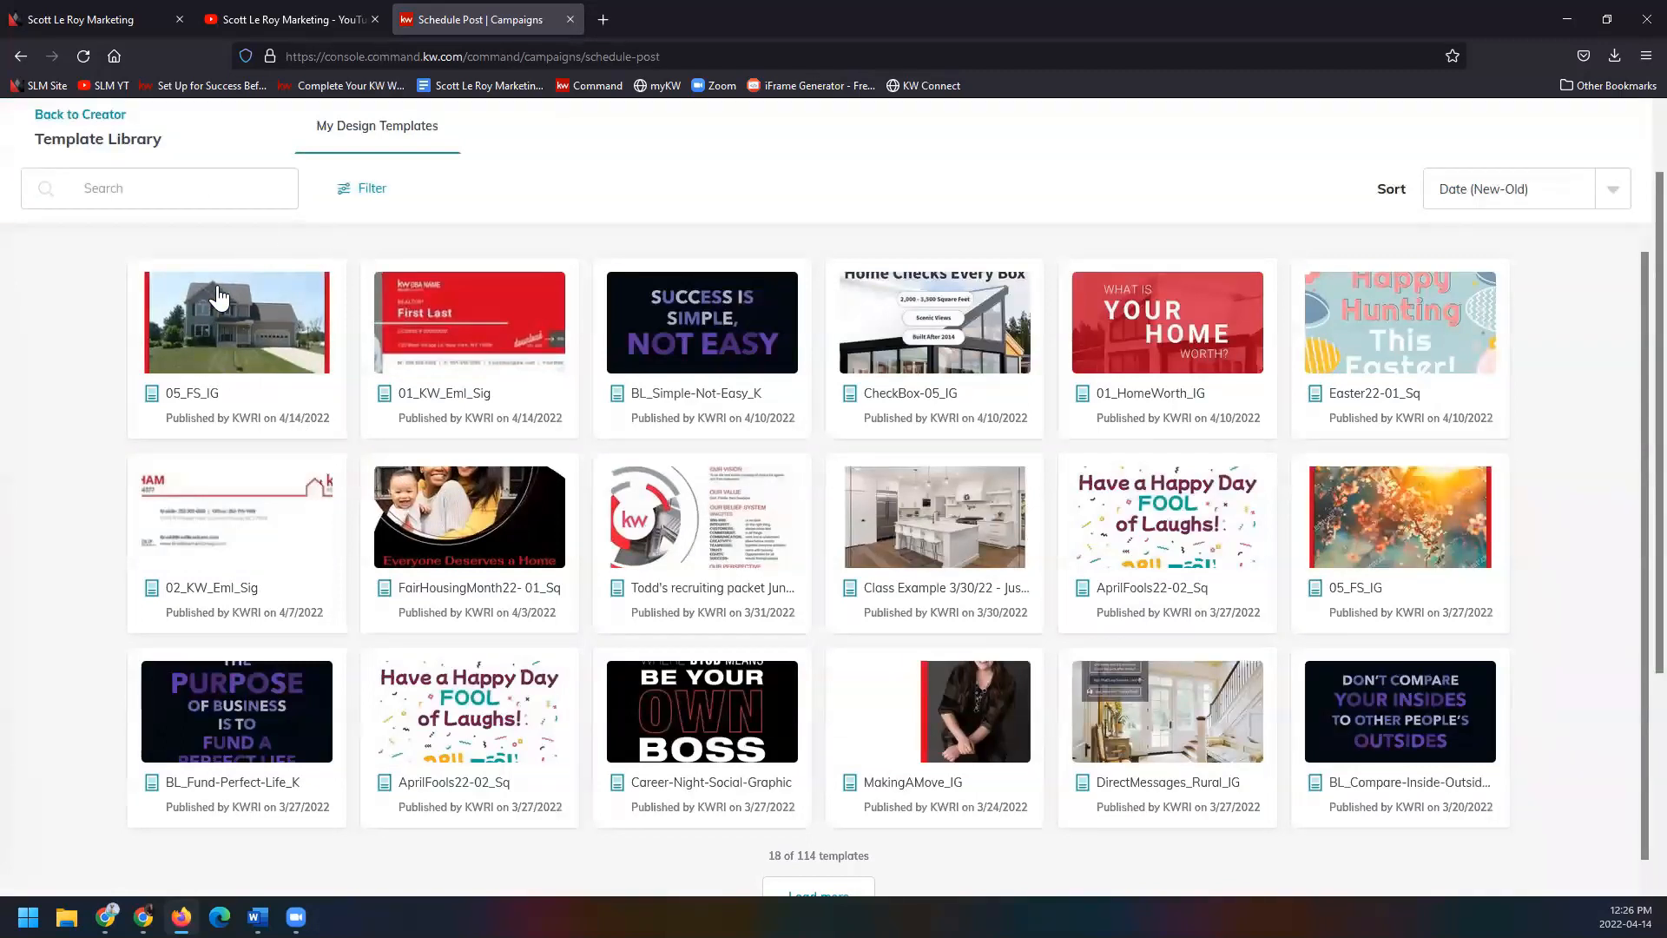
click(218, 297)
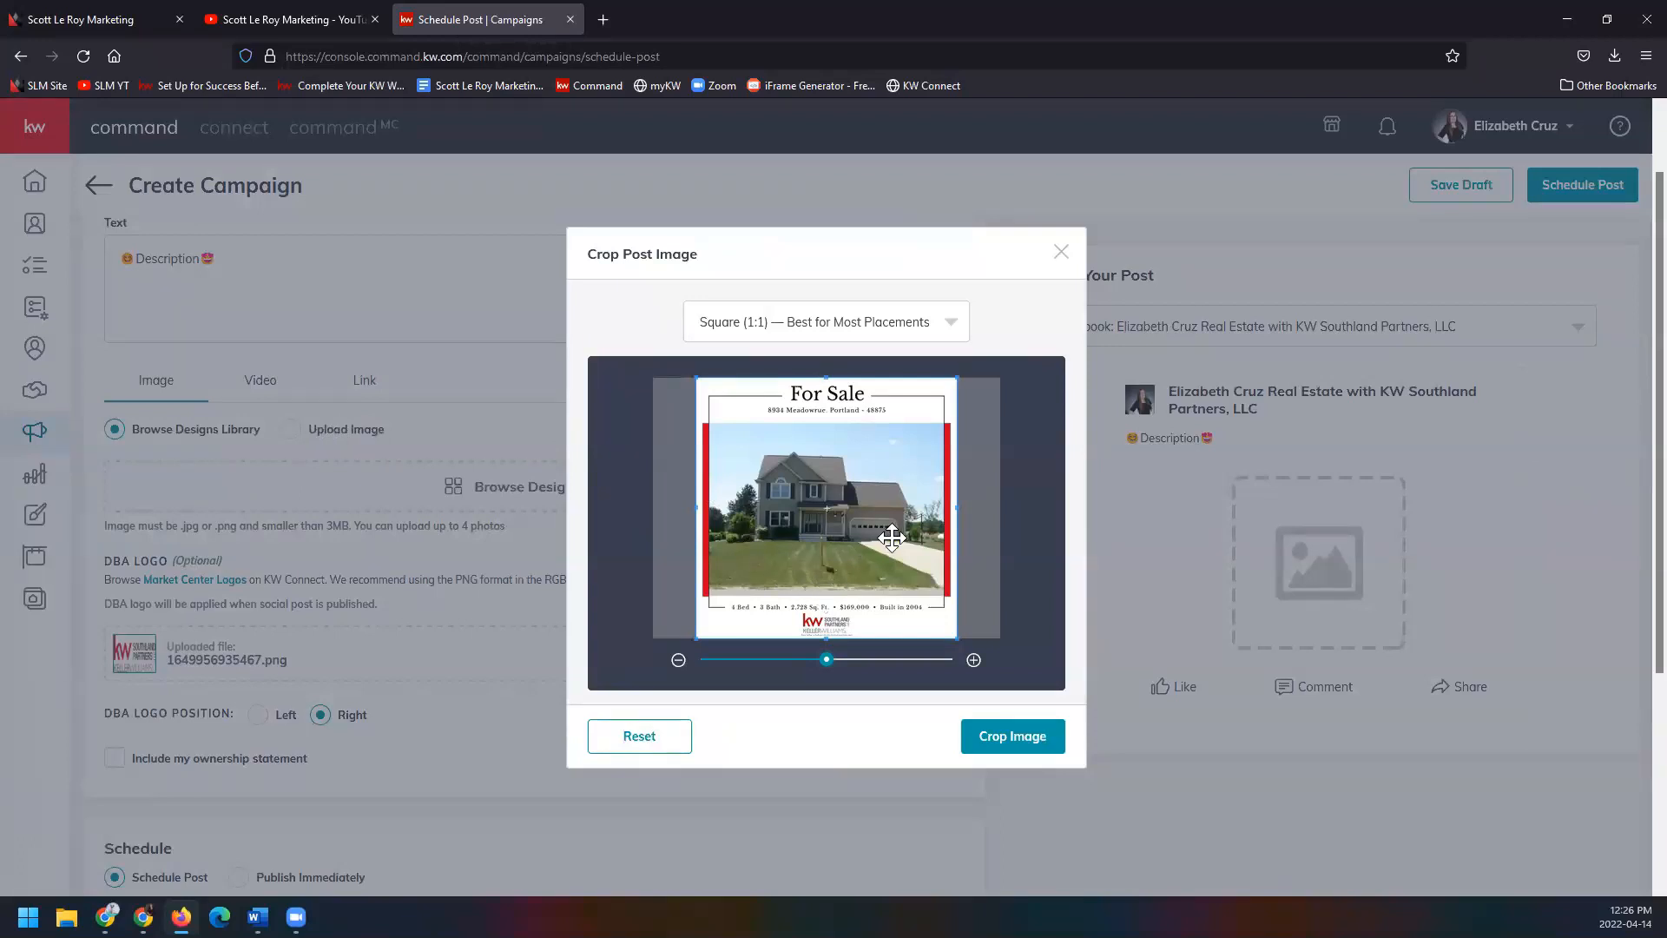
click(952, 326)
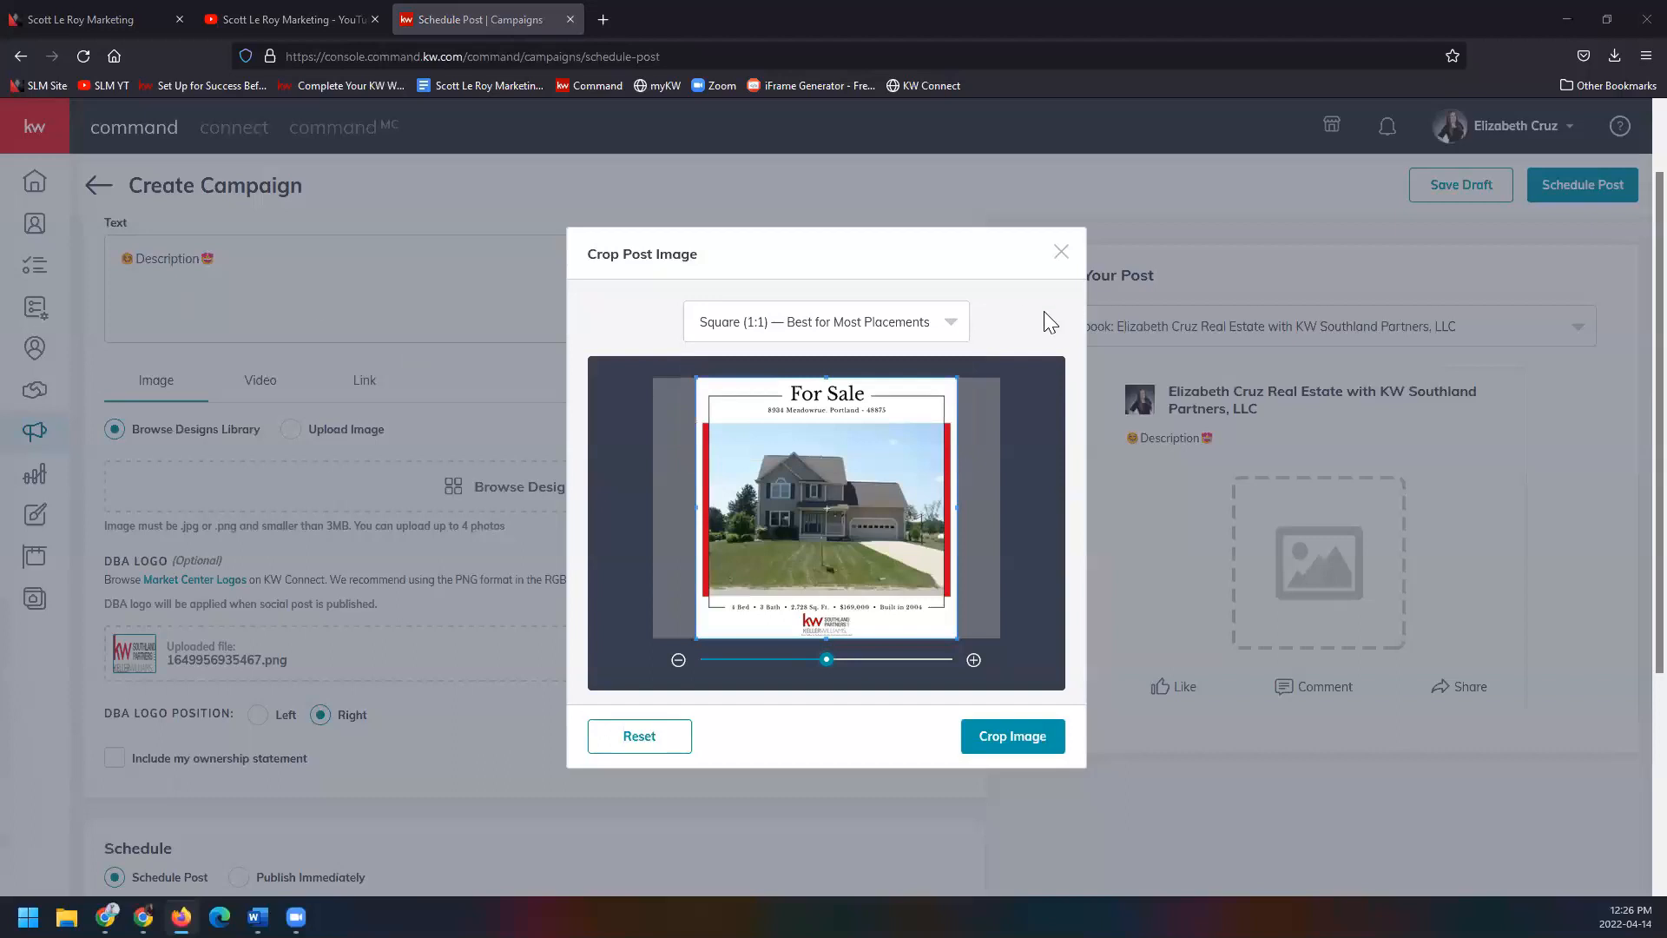
click(938, 328)
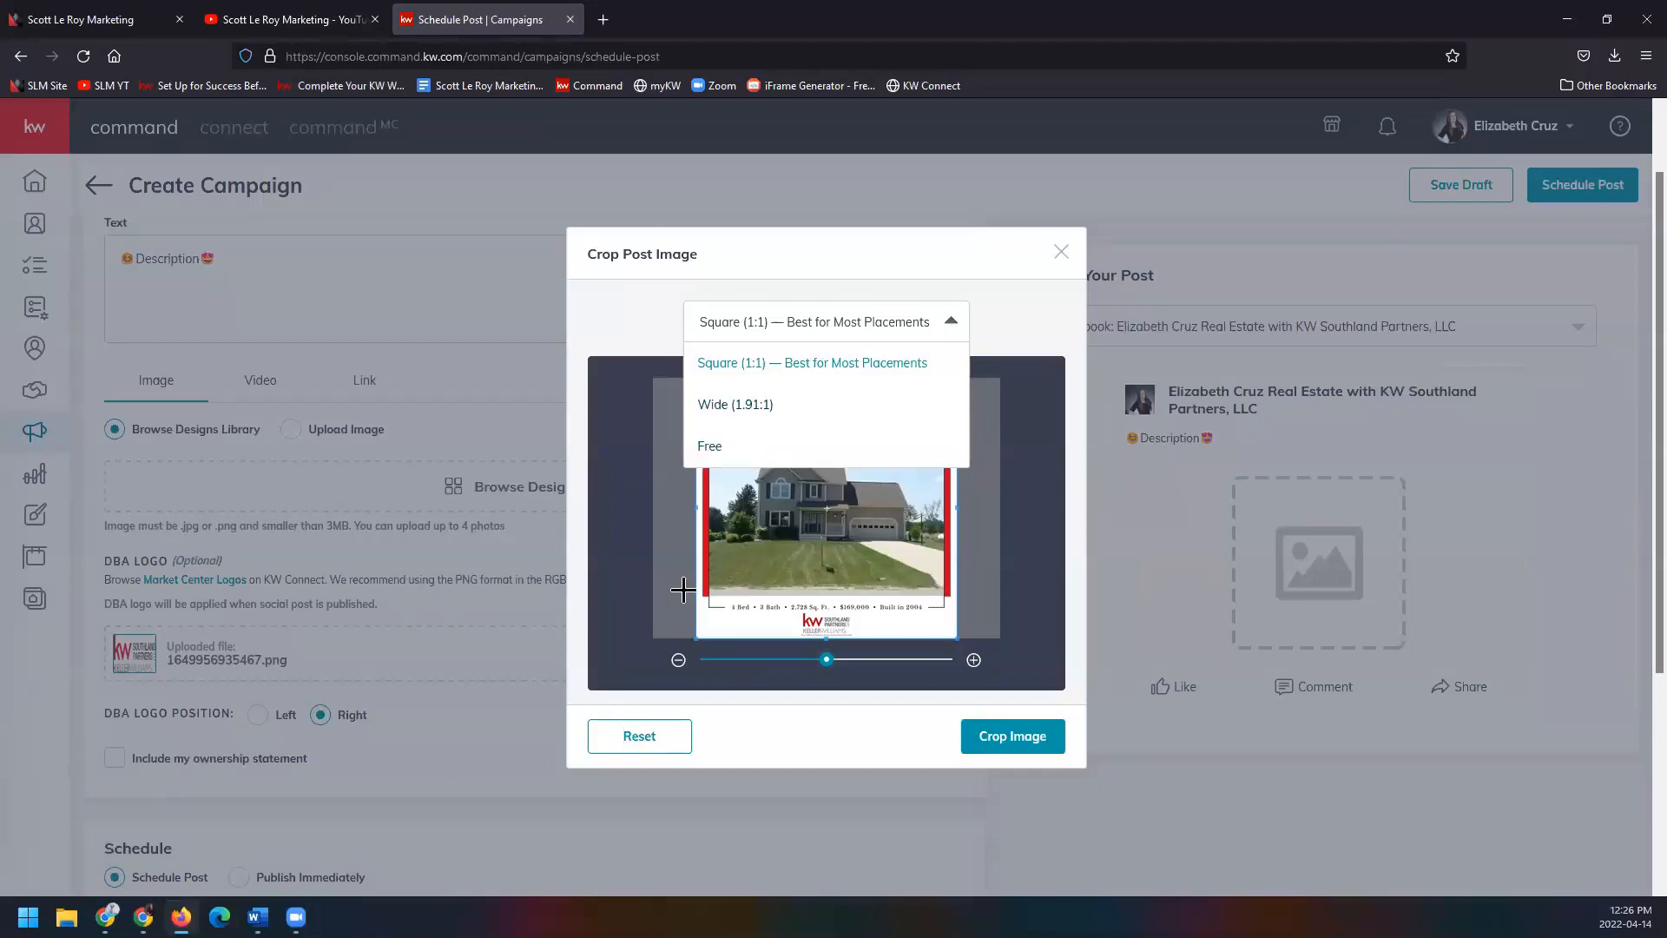
click(875, 674)
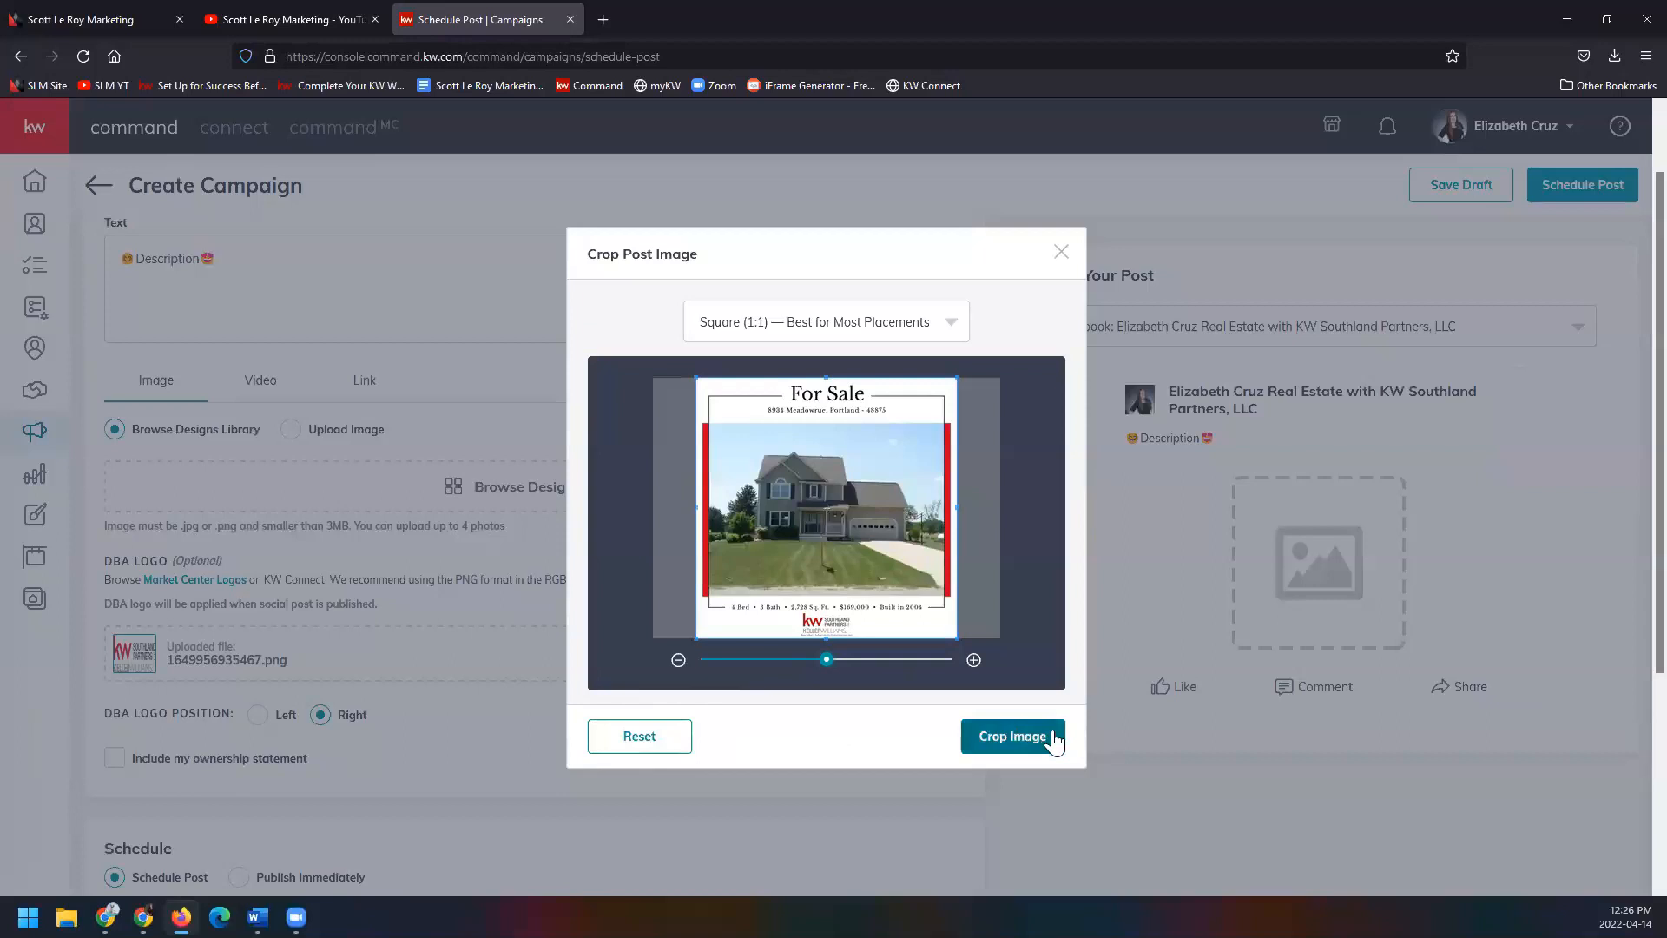
click(1012, 735)
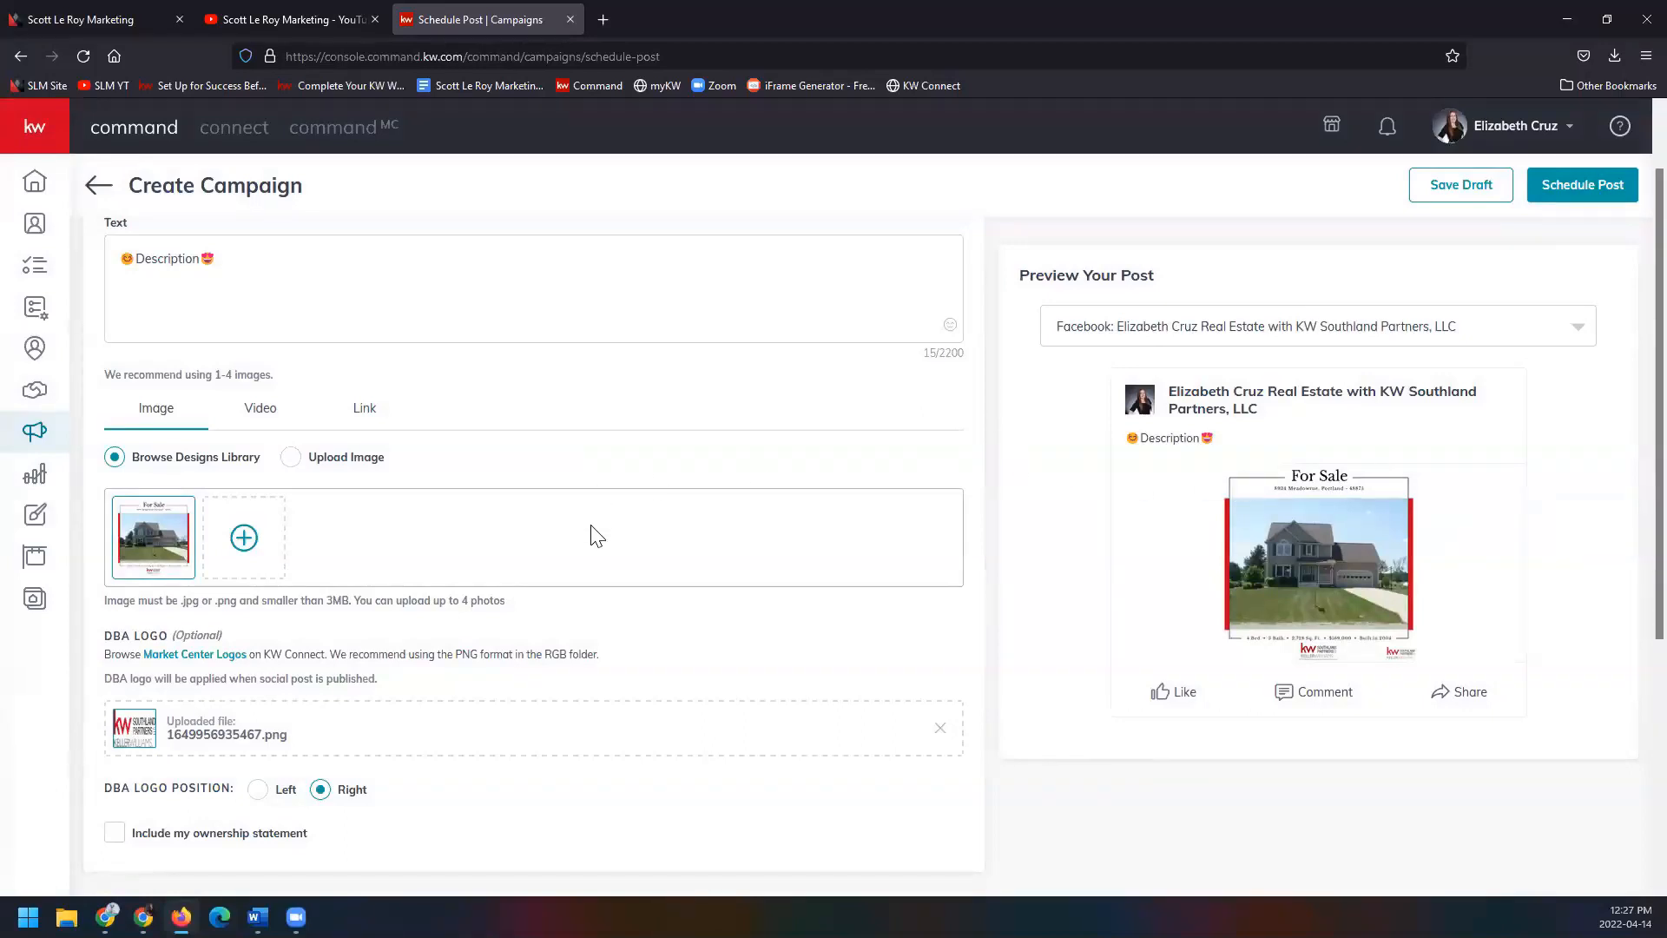
scroll(596, 531, down, 1)
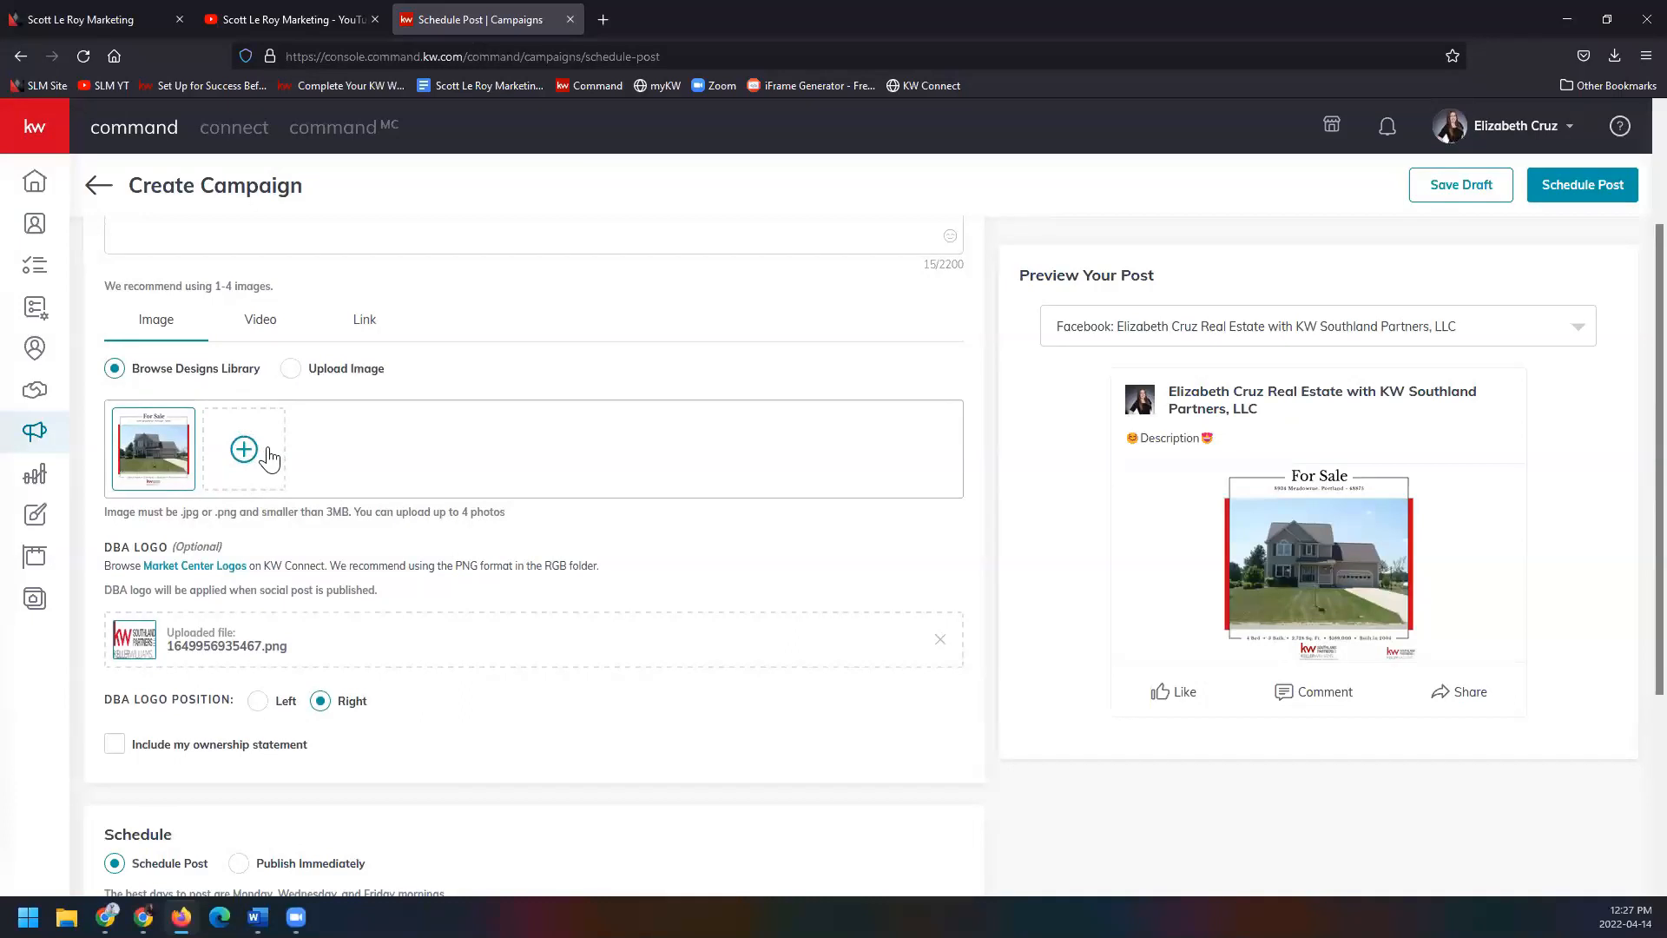
mouse_move(187, 440)
scroll(405, 486, down, 1)
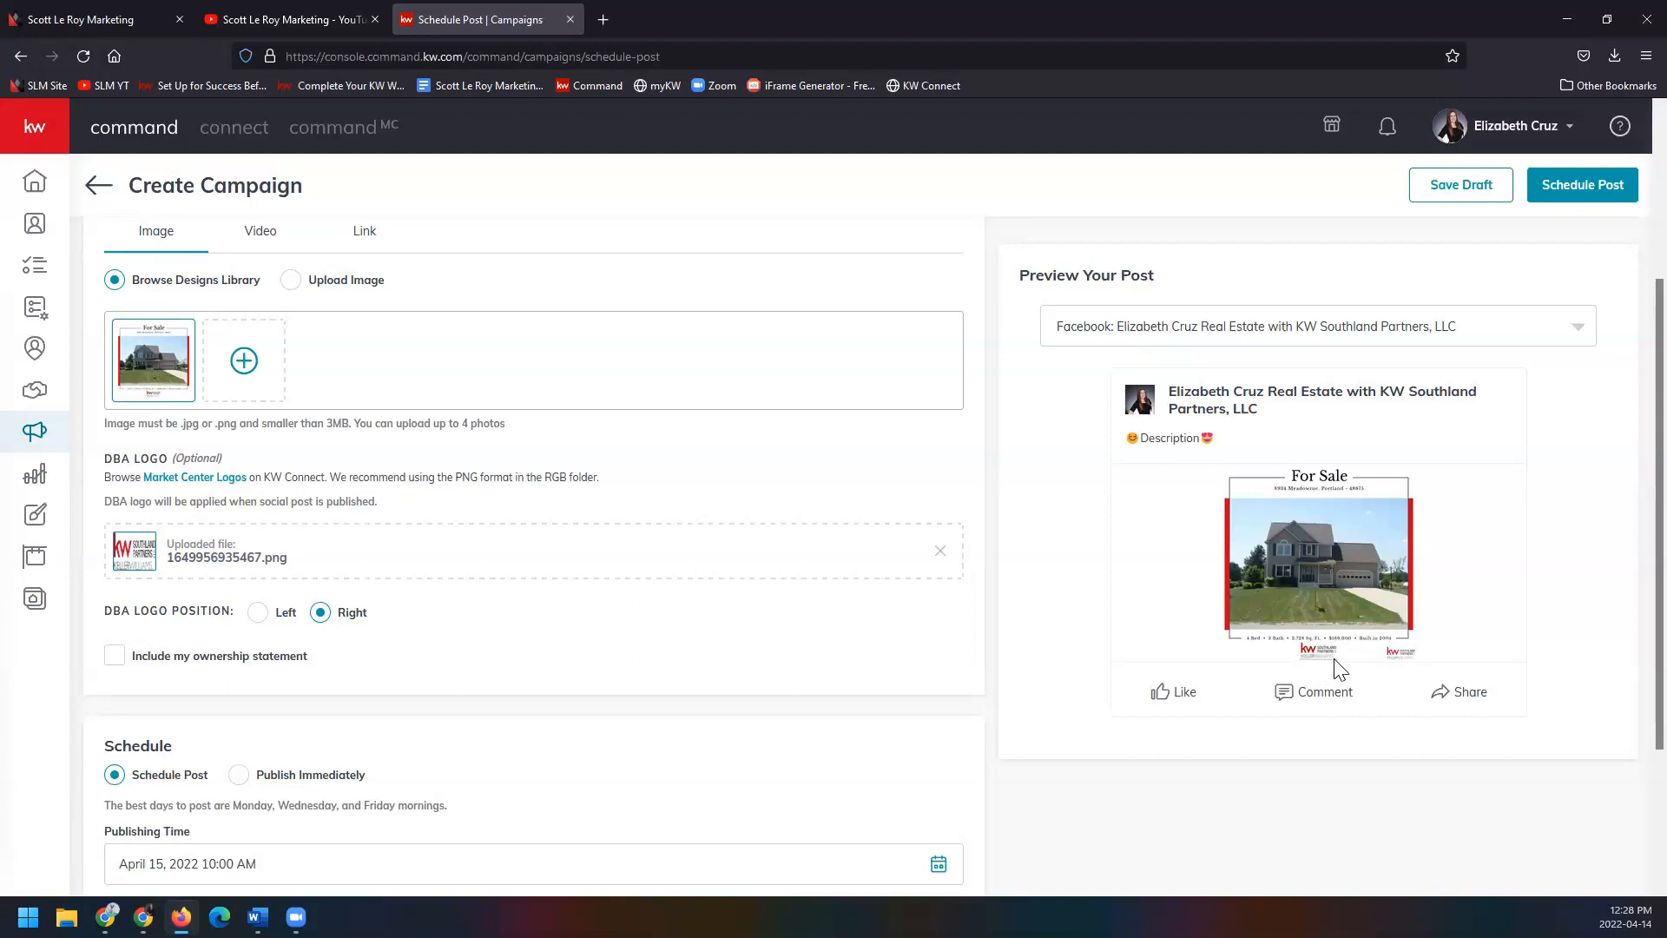
Delete the uploaded DBA logo file so only the Meadowrue For Sale flyer remains.
click(940, 553)
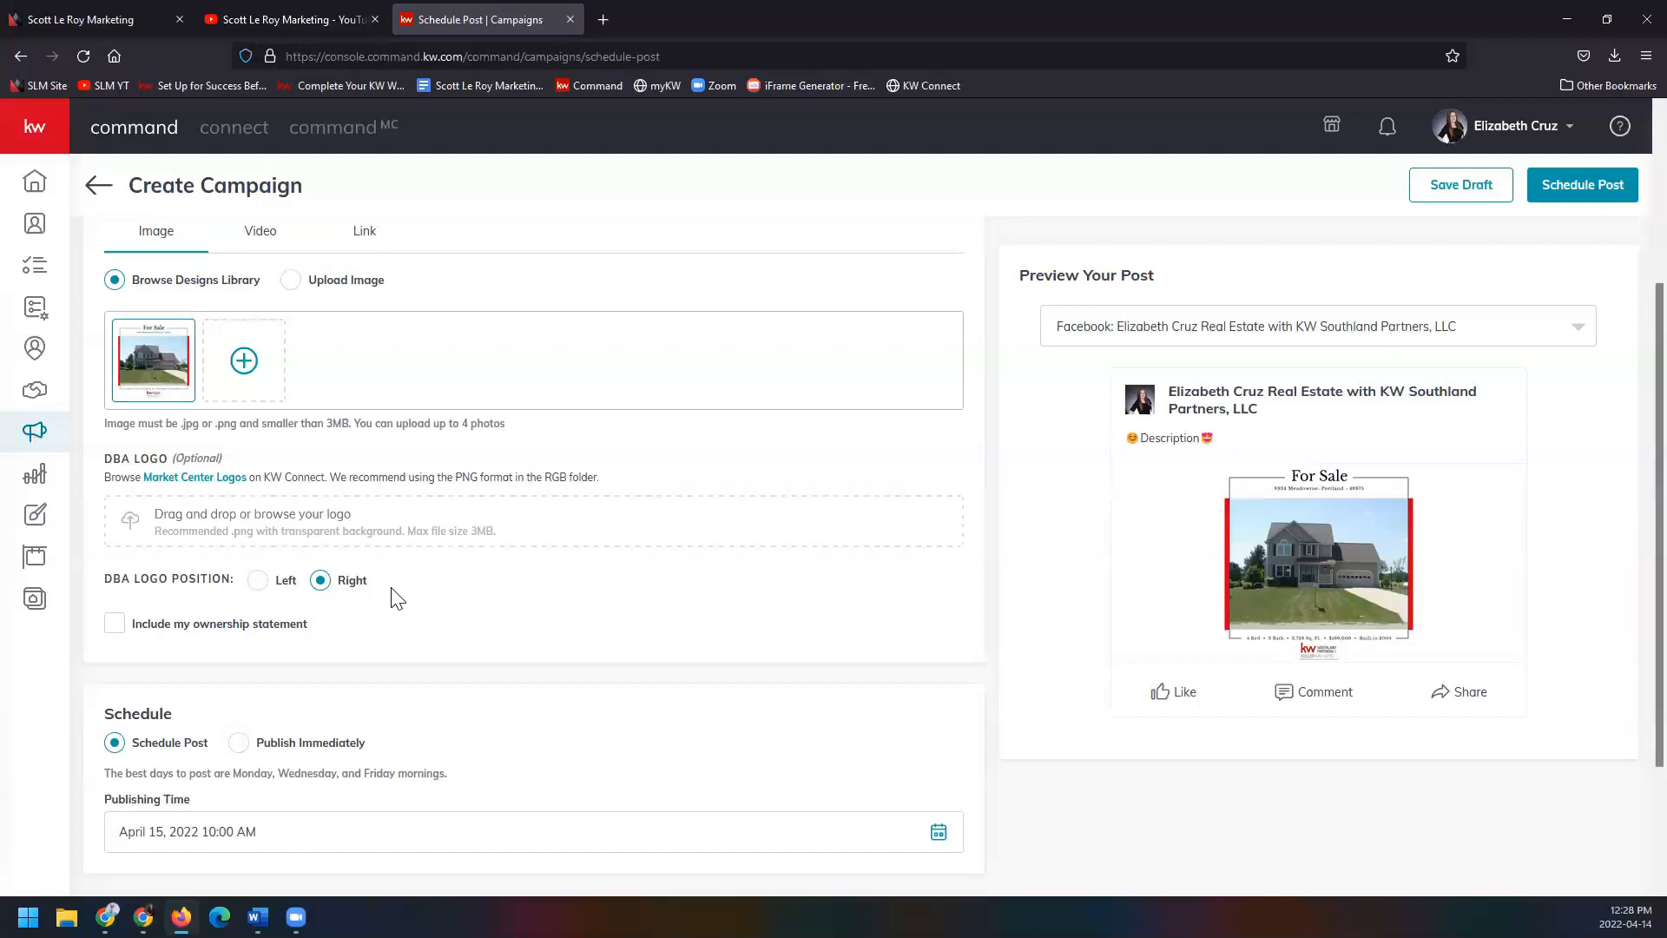
scroll(398, 599, down, 2)
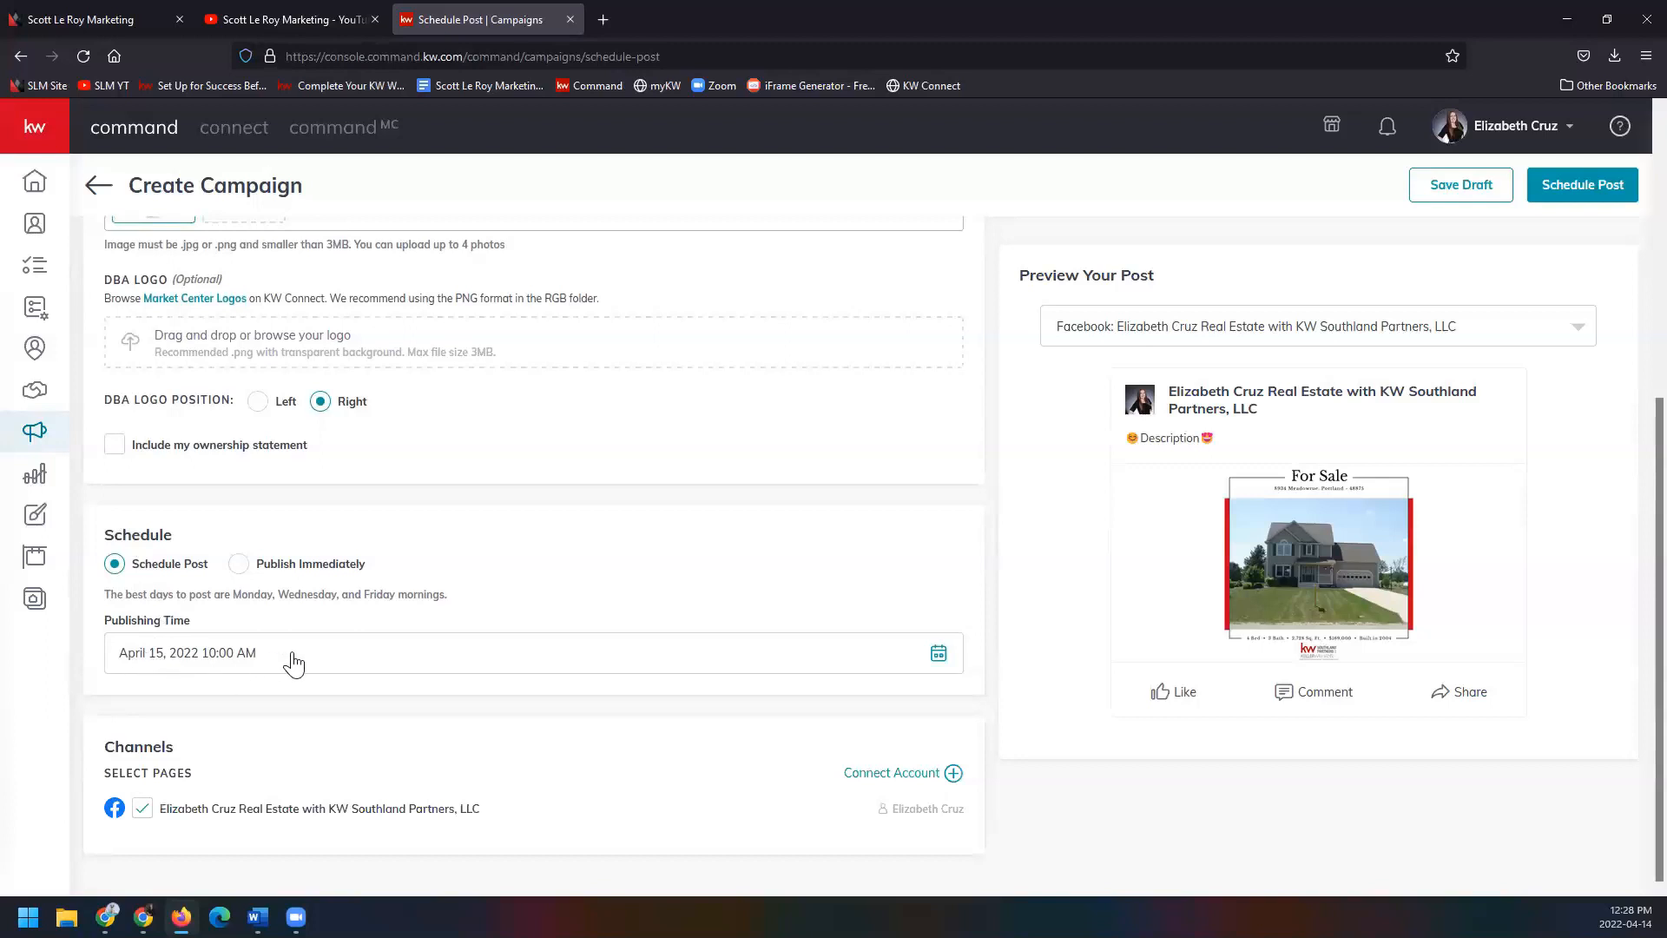
Keep Schedule Post selected and set the publishing time to April 20, 2022, 11:00 AM.
click(239, 565)
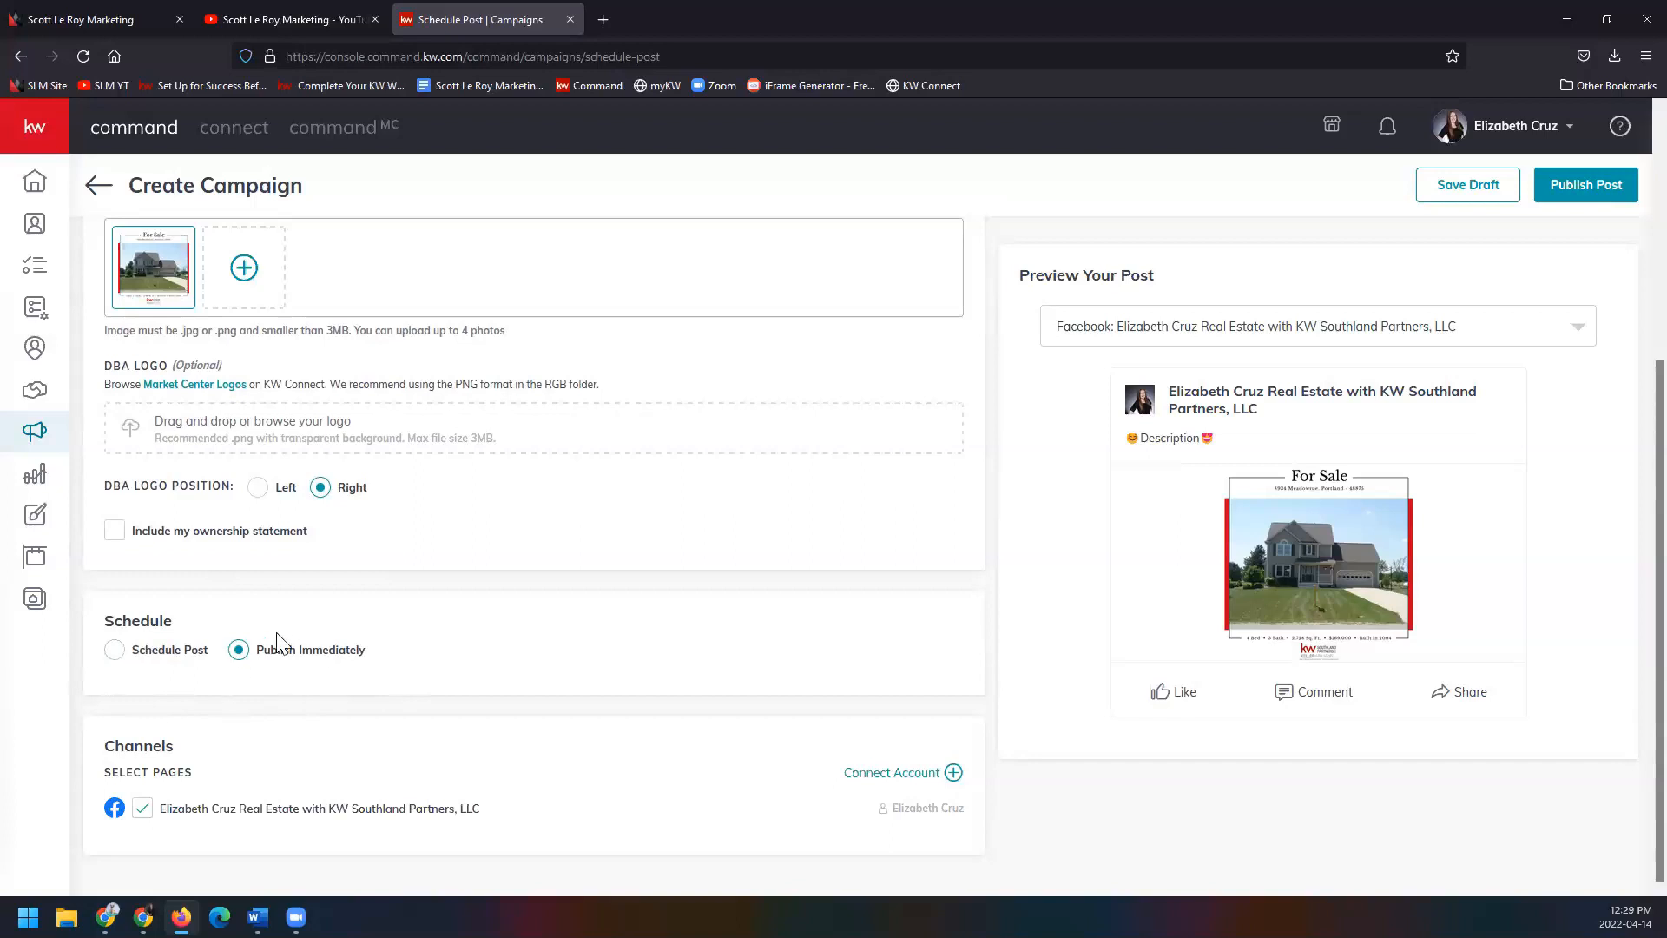
click(114, 650)
scroll(241, 659, down, 2)
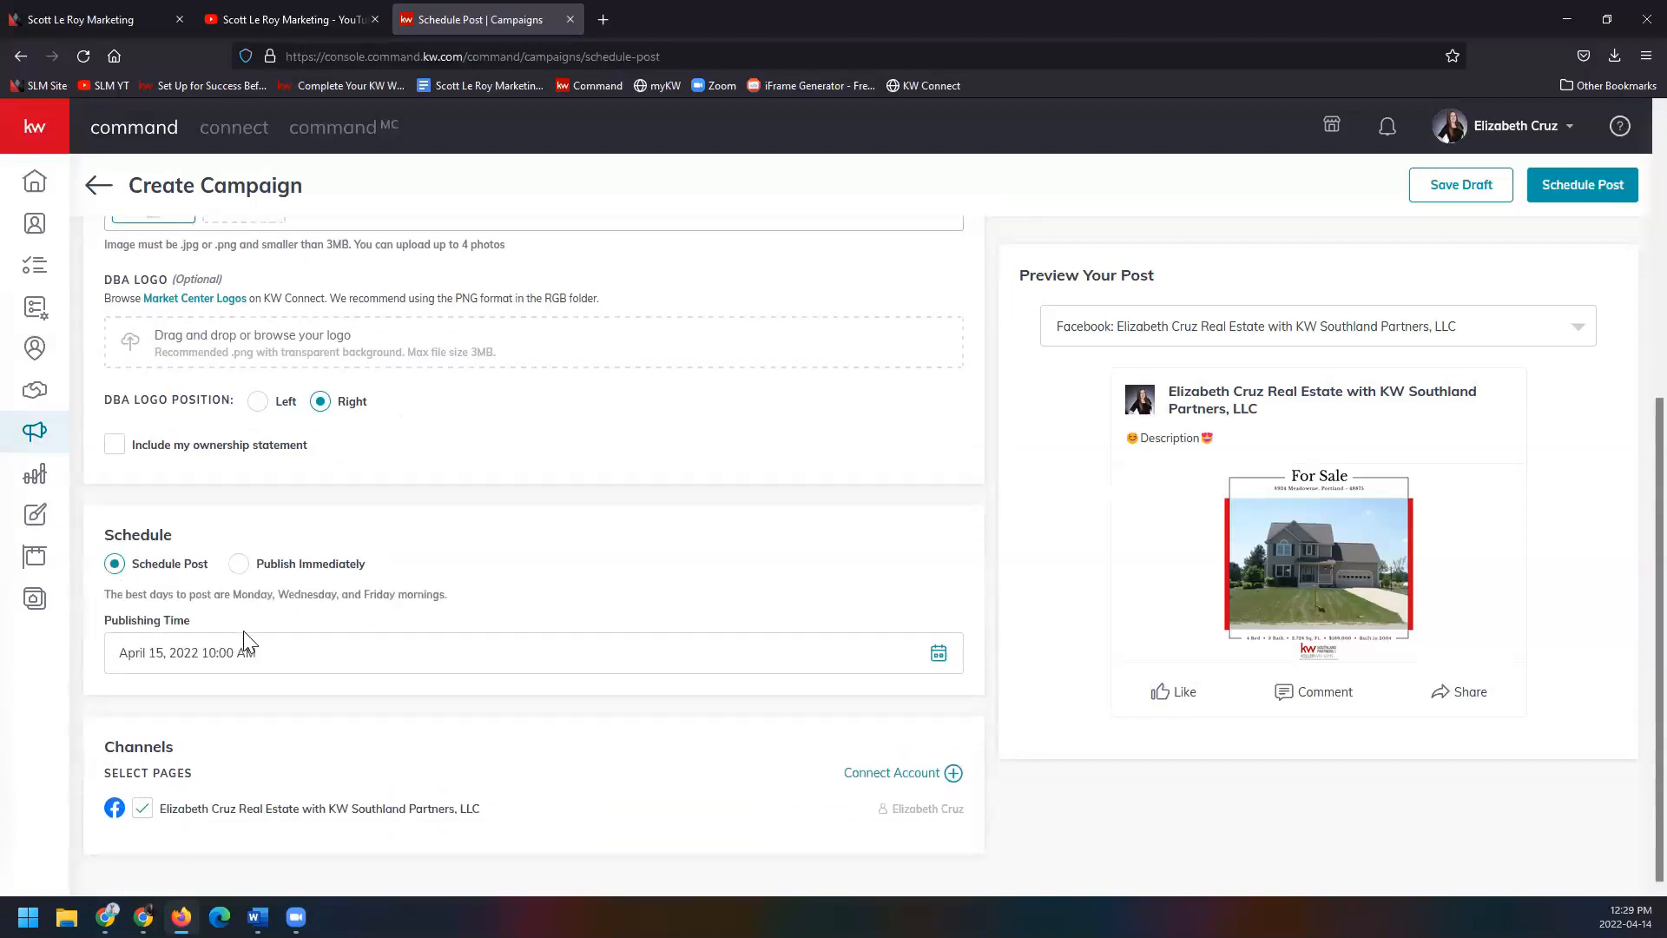
click(939, 653)
scroll(669, 708, down, 3)
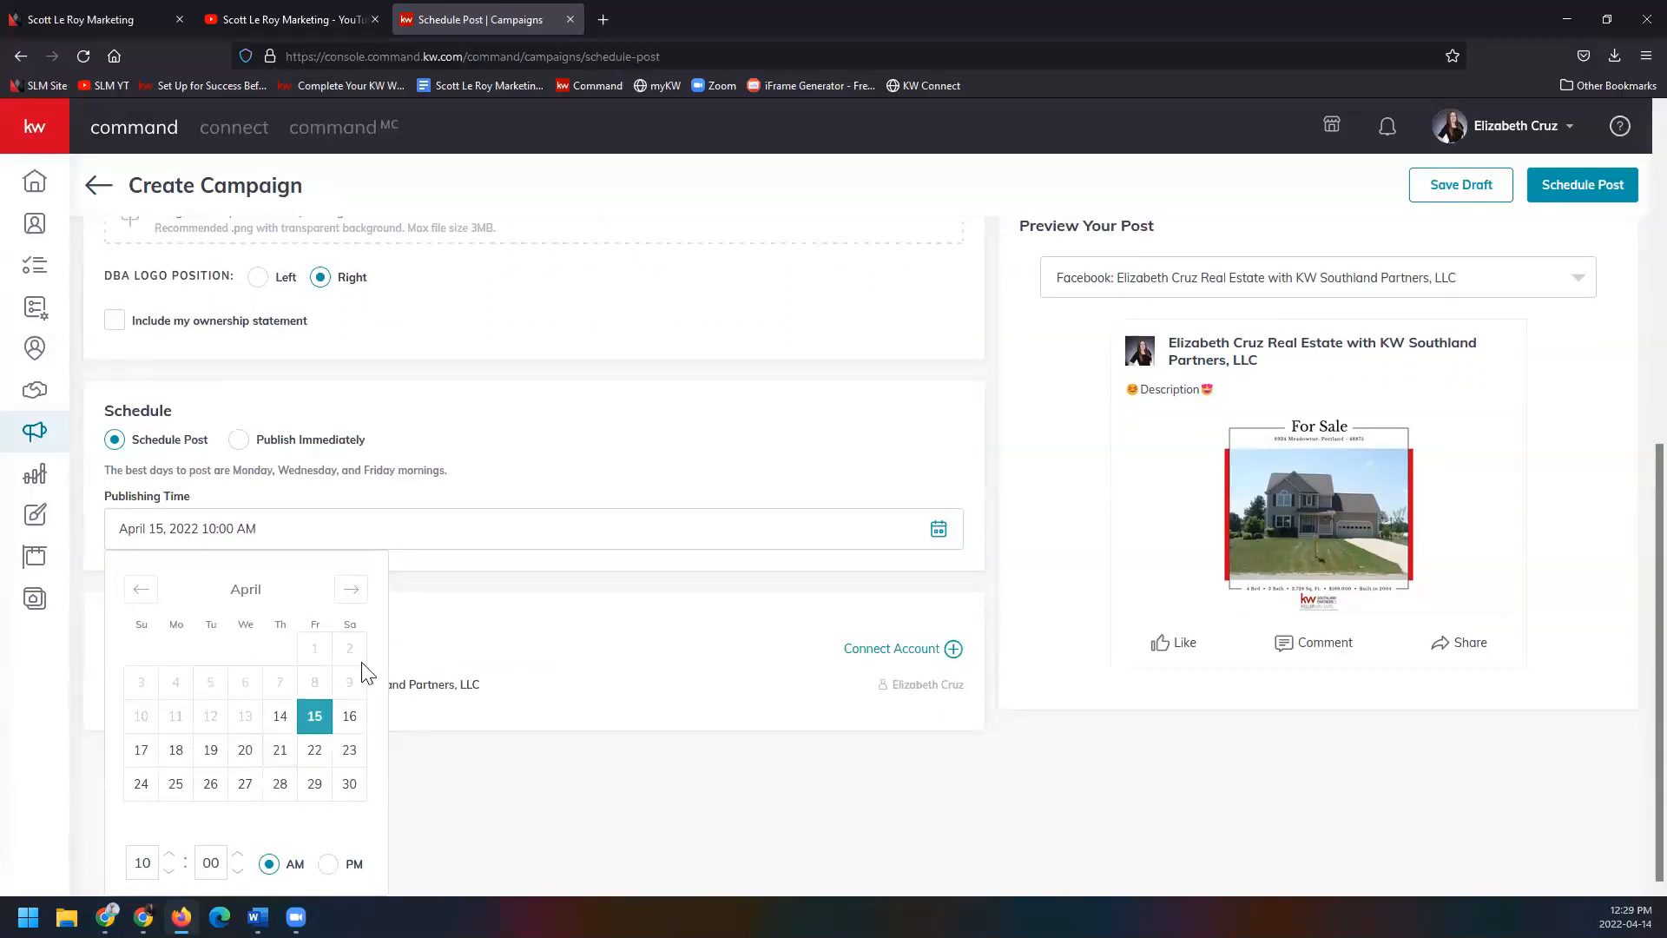
click(246, 752)
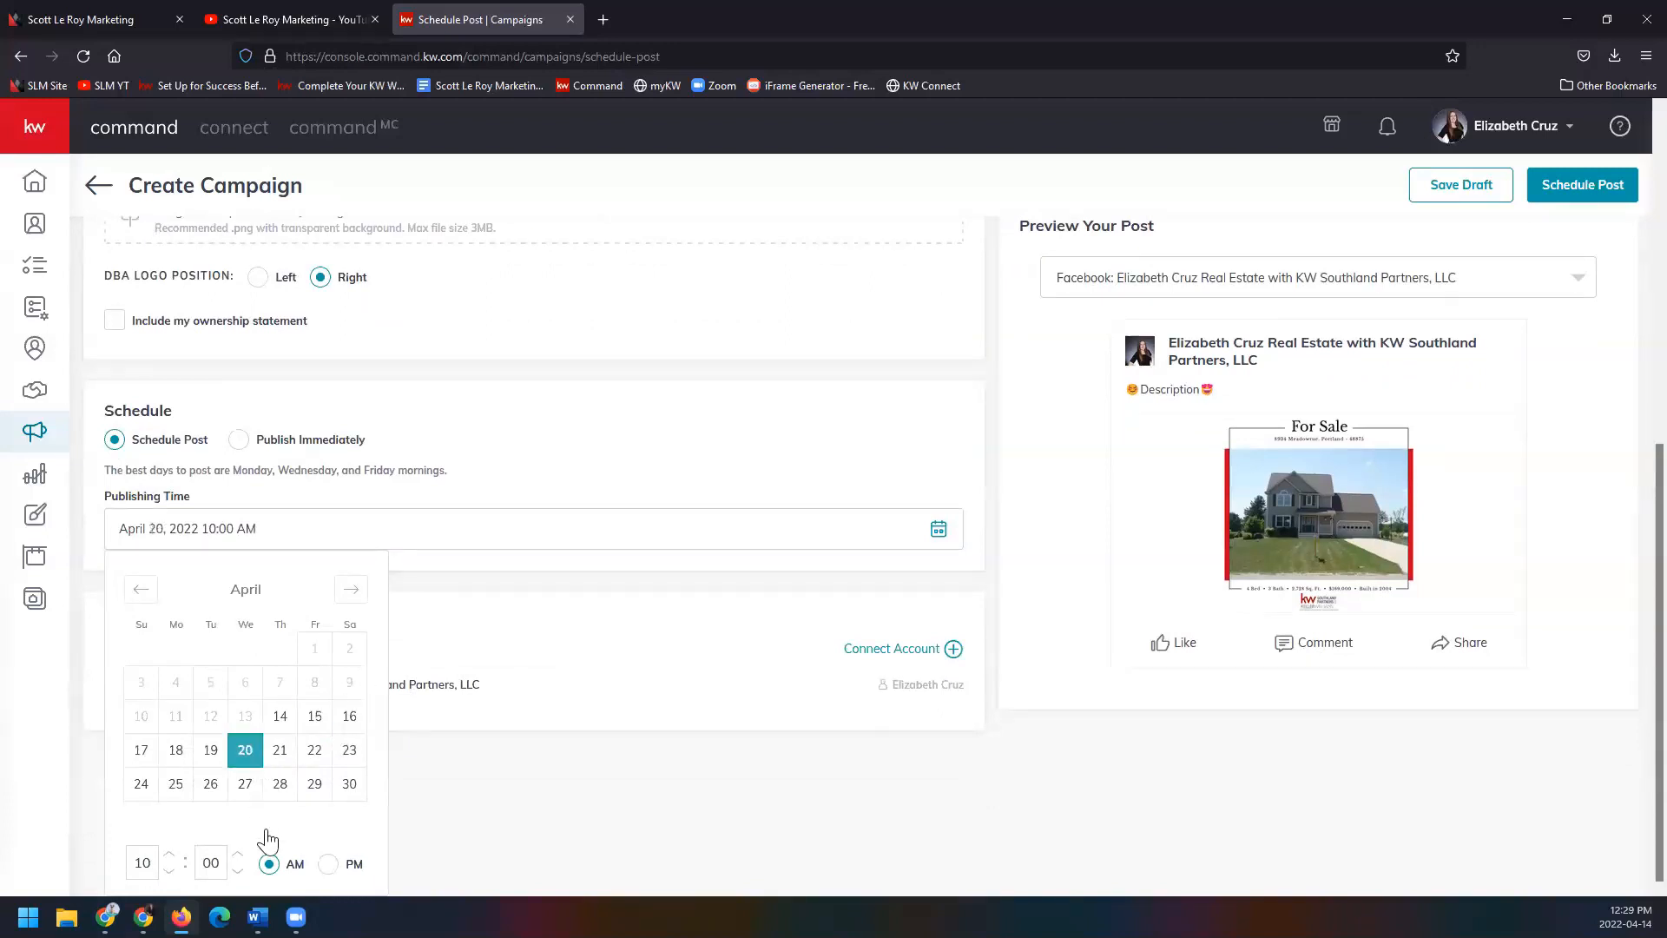
click(168, 855)
click(550, 772)
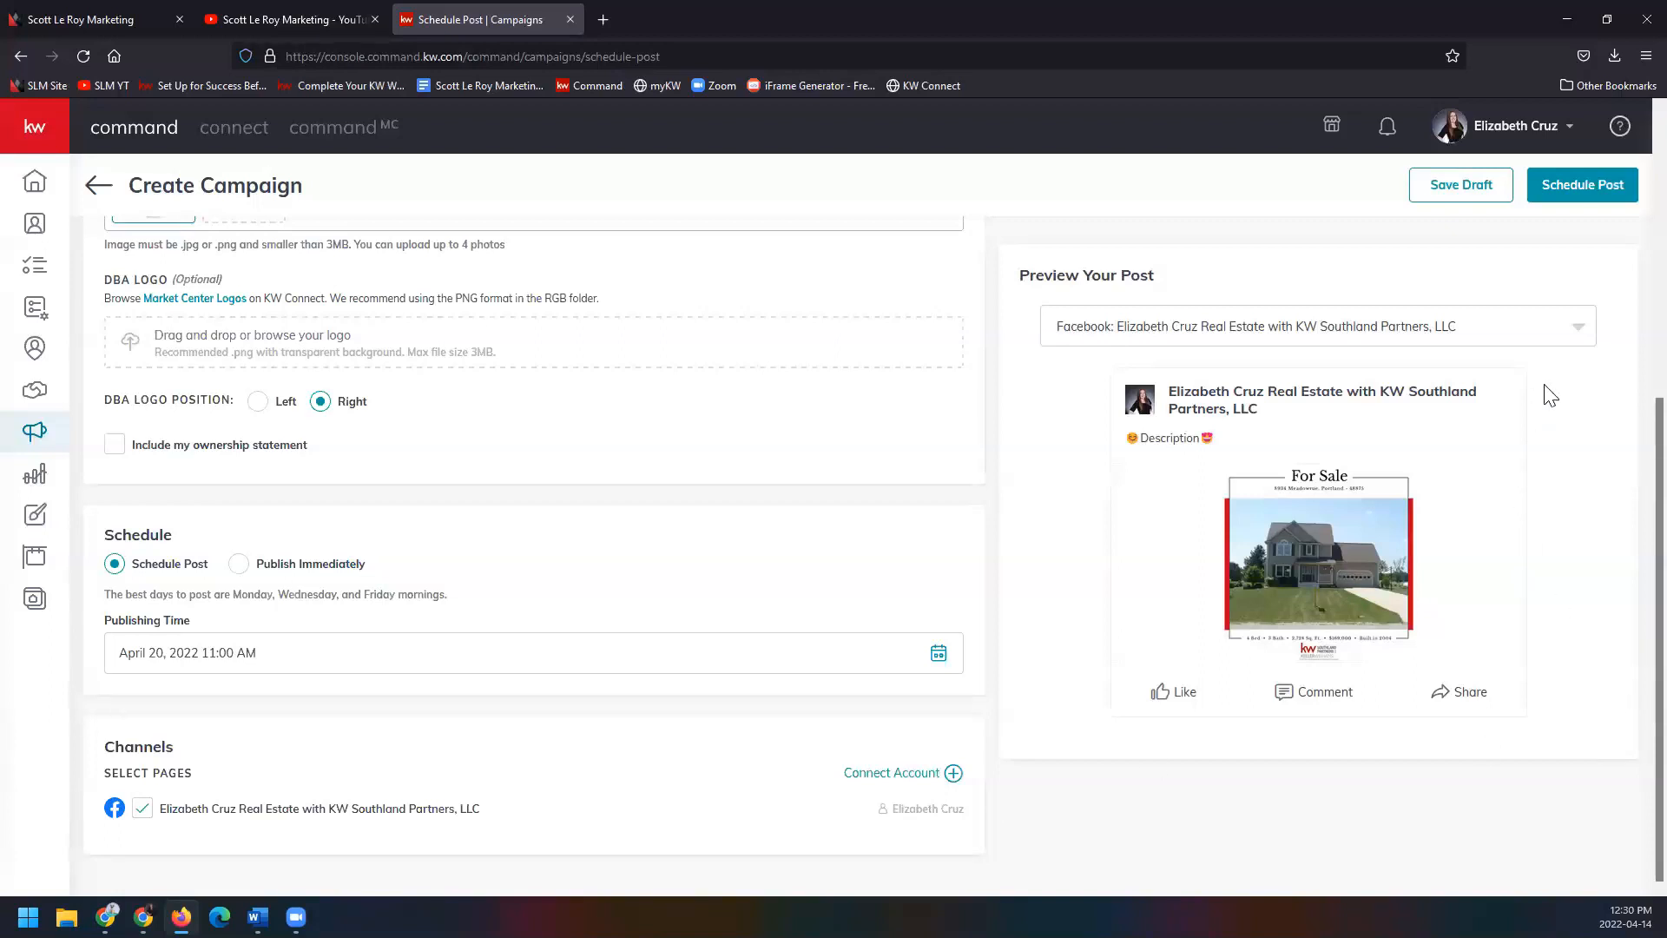
Leave the preview page choice unchanged and ask to save the For Sale Facebook post as a draft.
click(1575, 335)
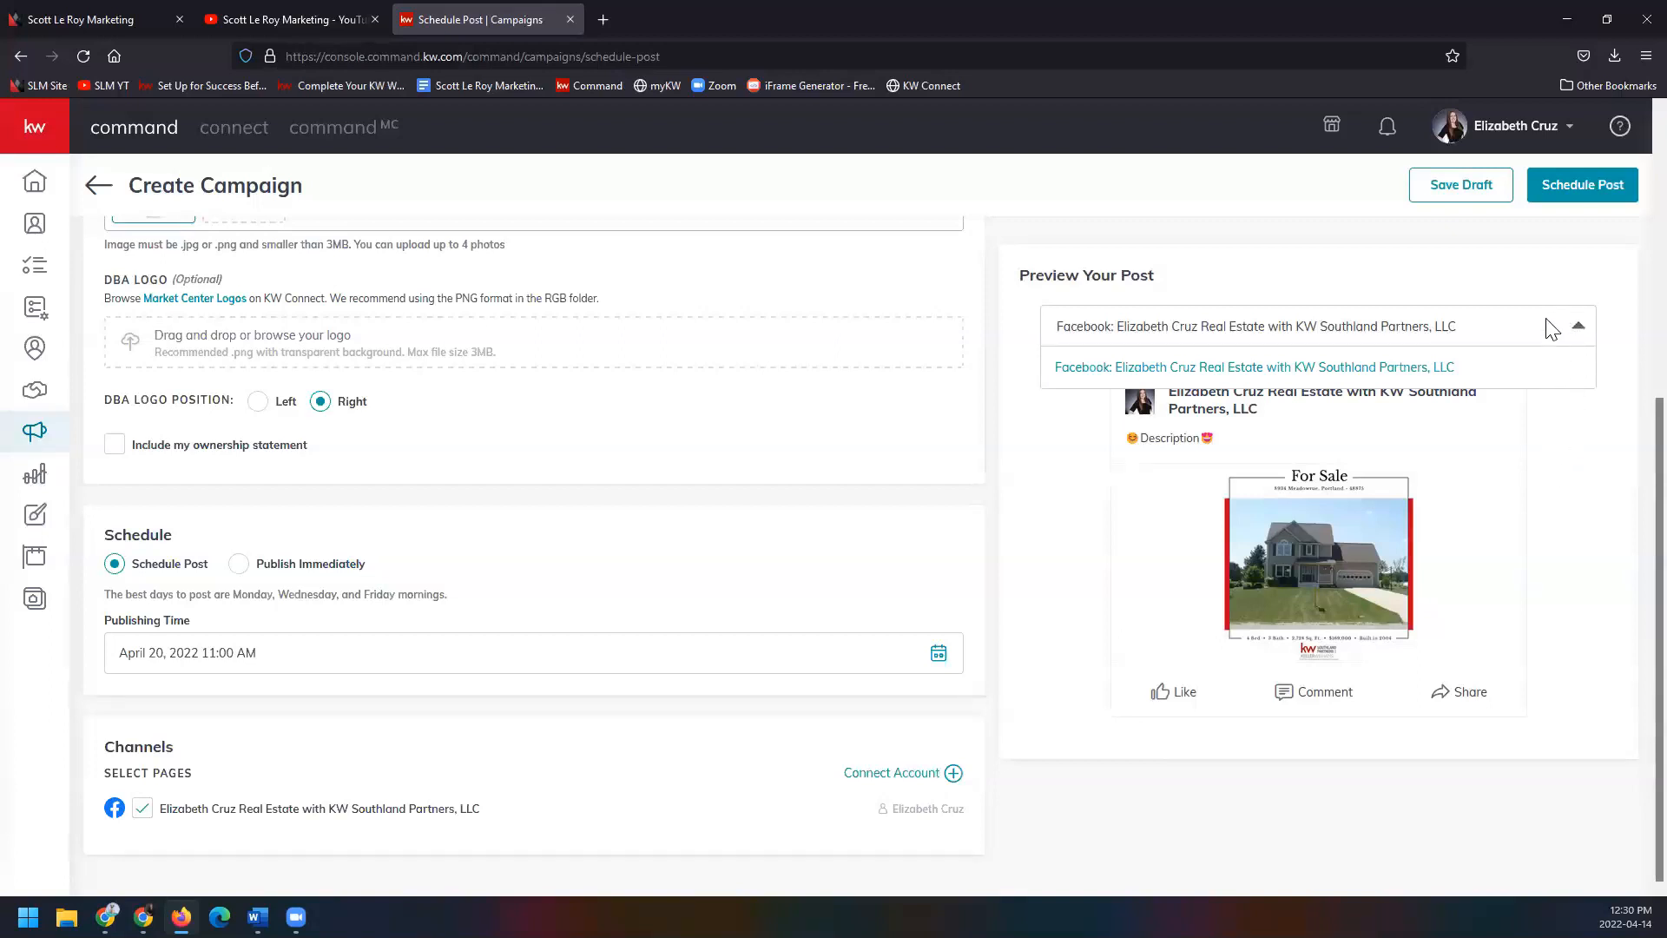
click(1574, 332)
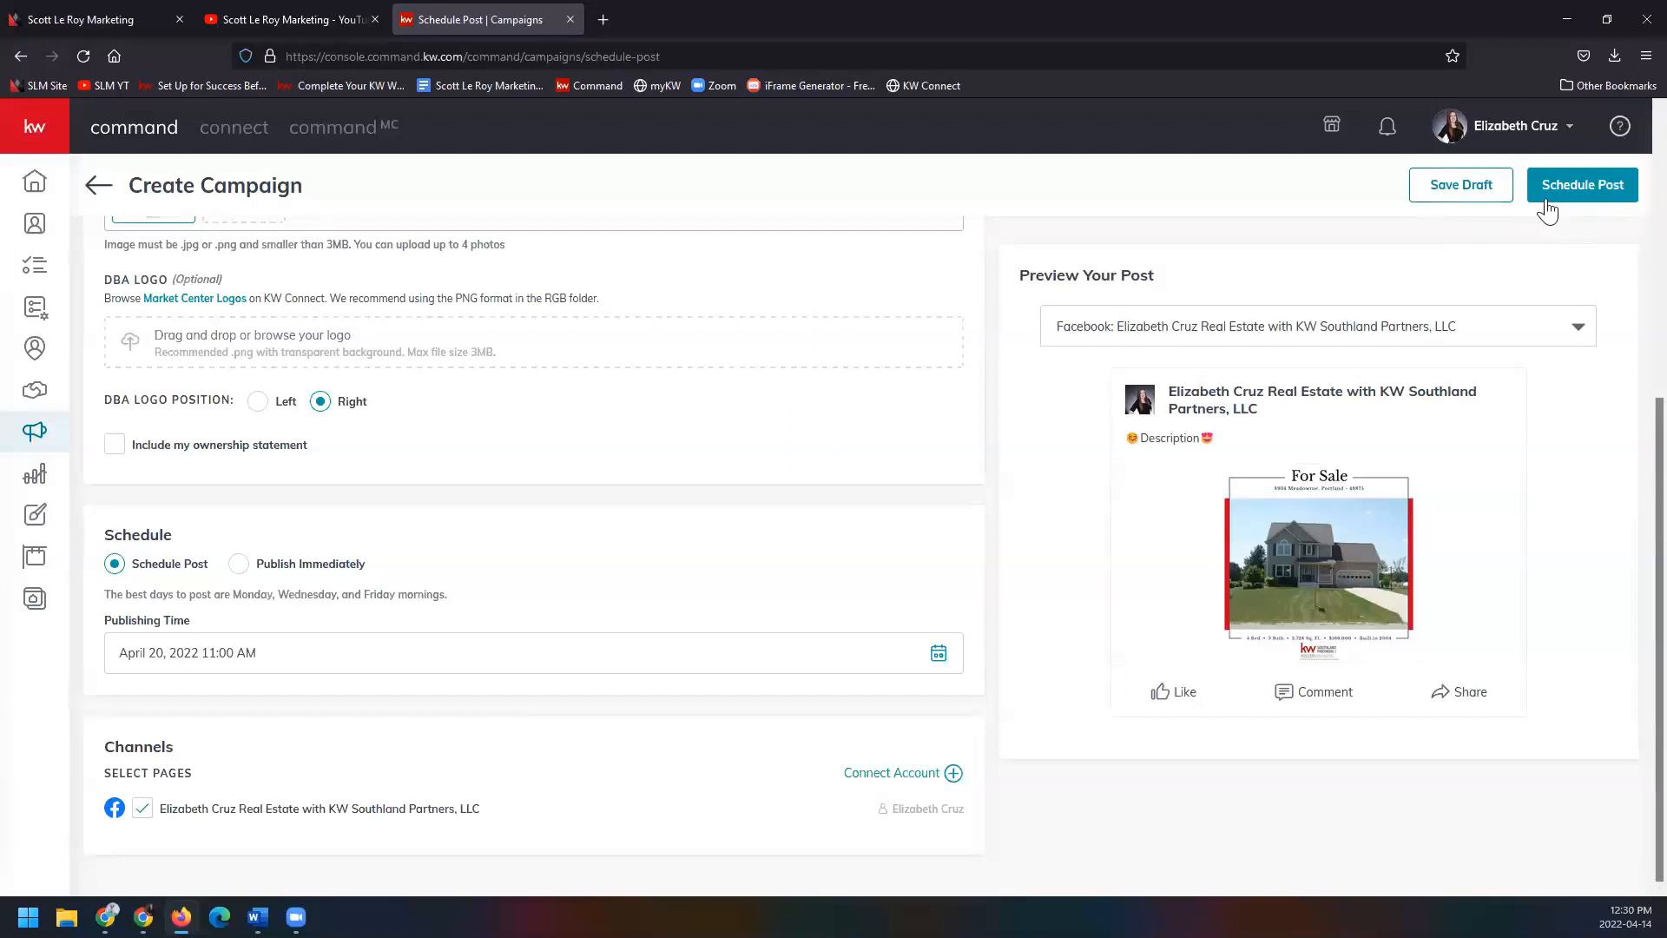
click(1613, 200)
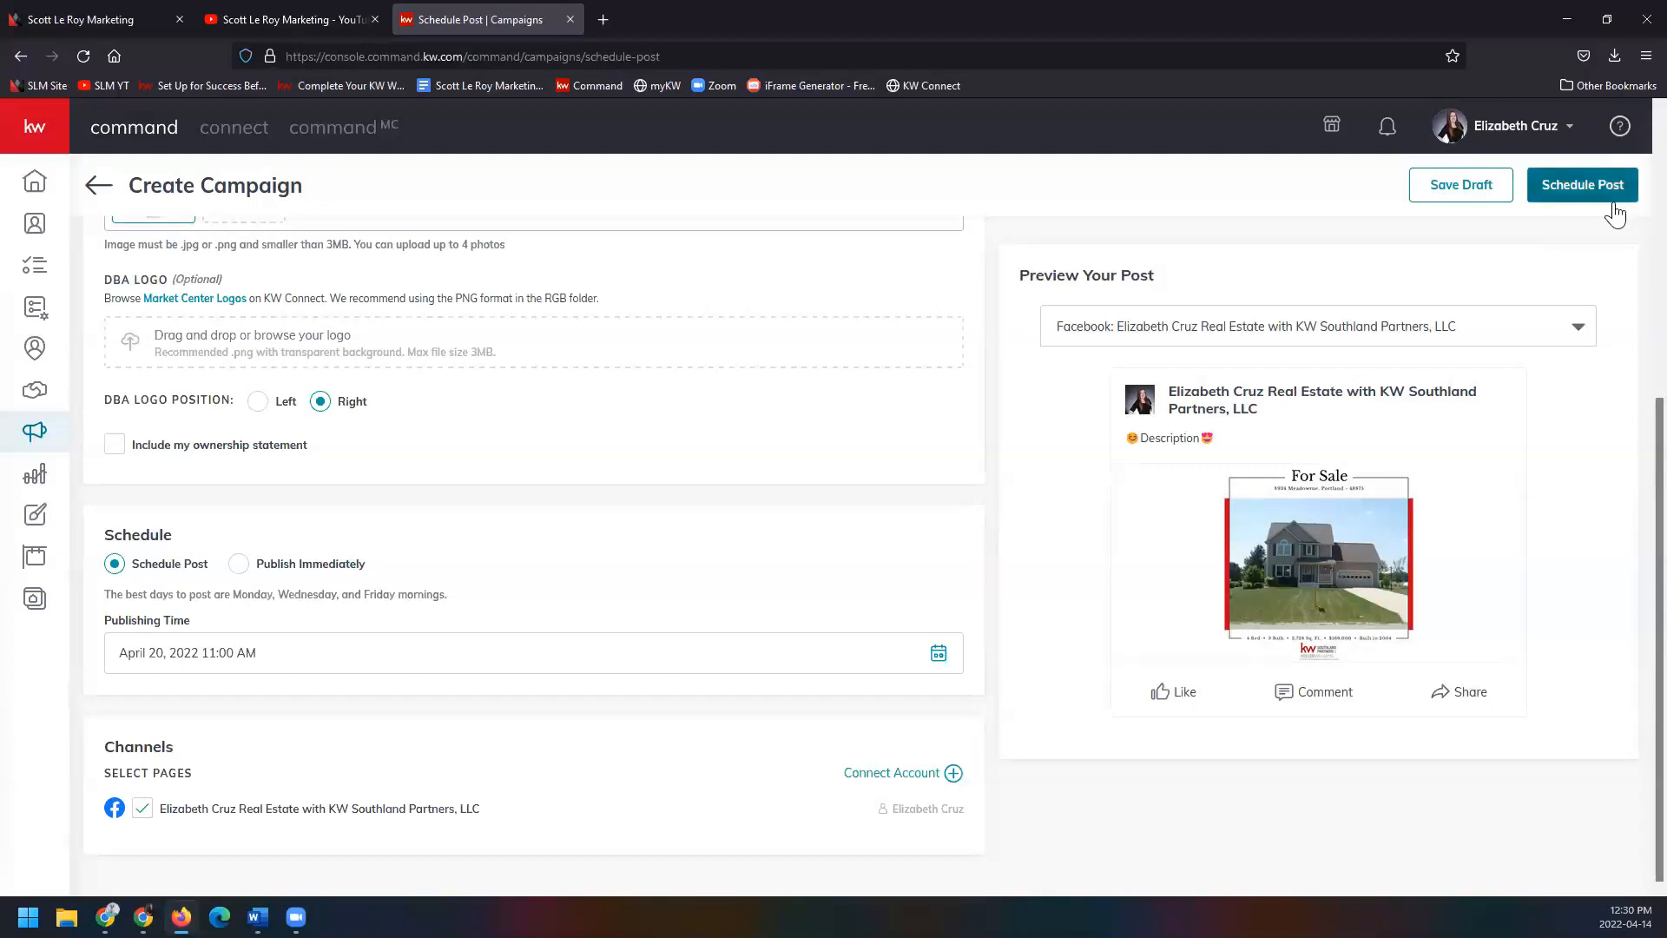
click(1457, 184)
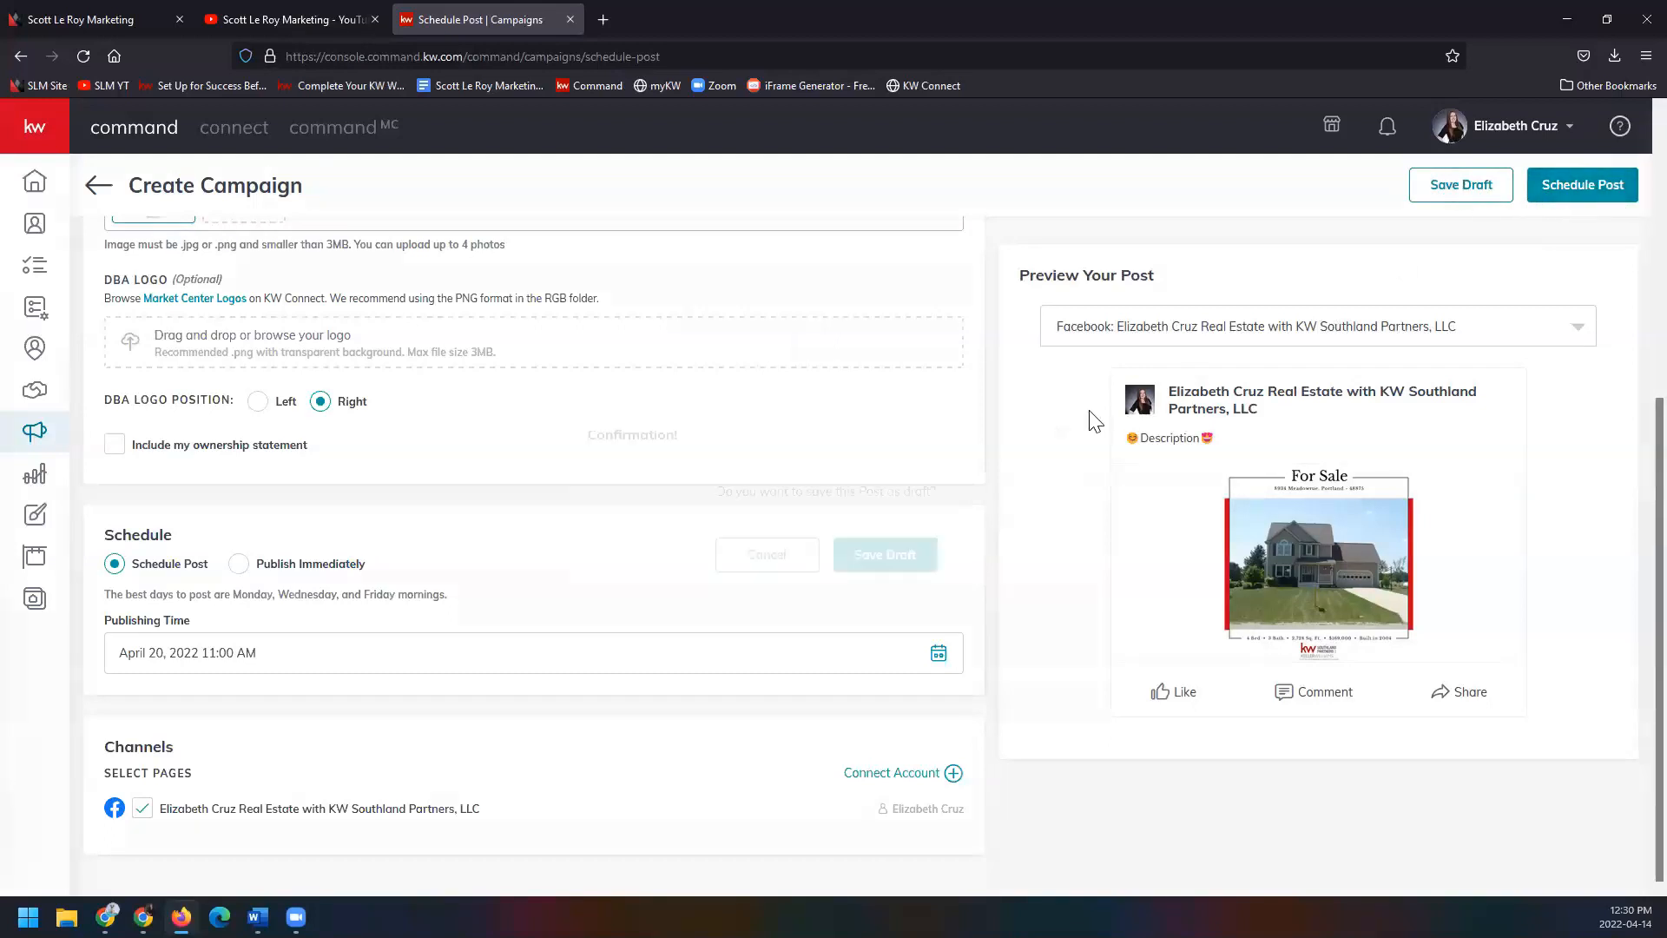
Confirm the draft save, review the Draft Posts list, and switch to Emails.
click(934, 569)
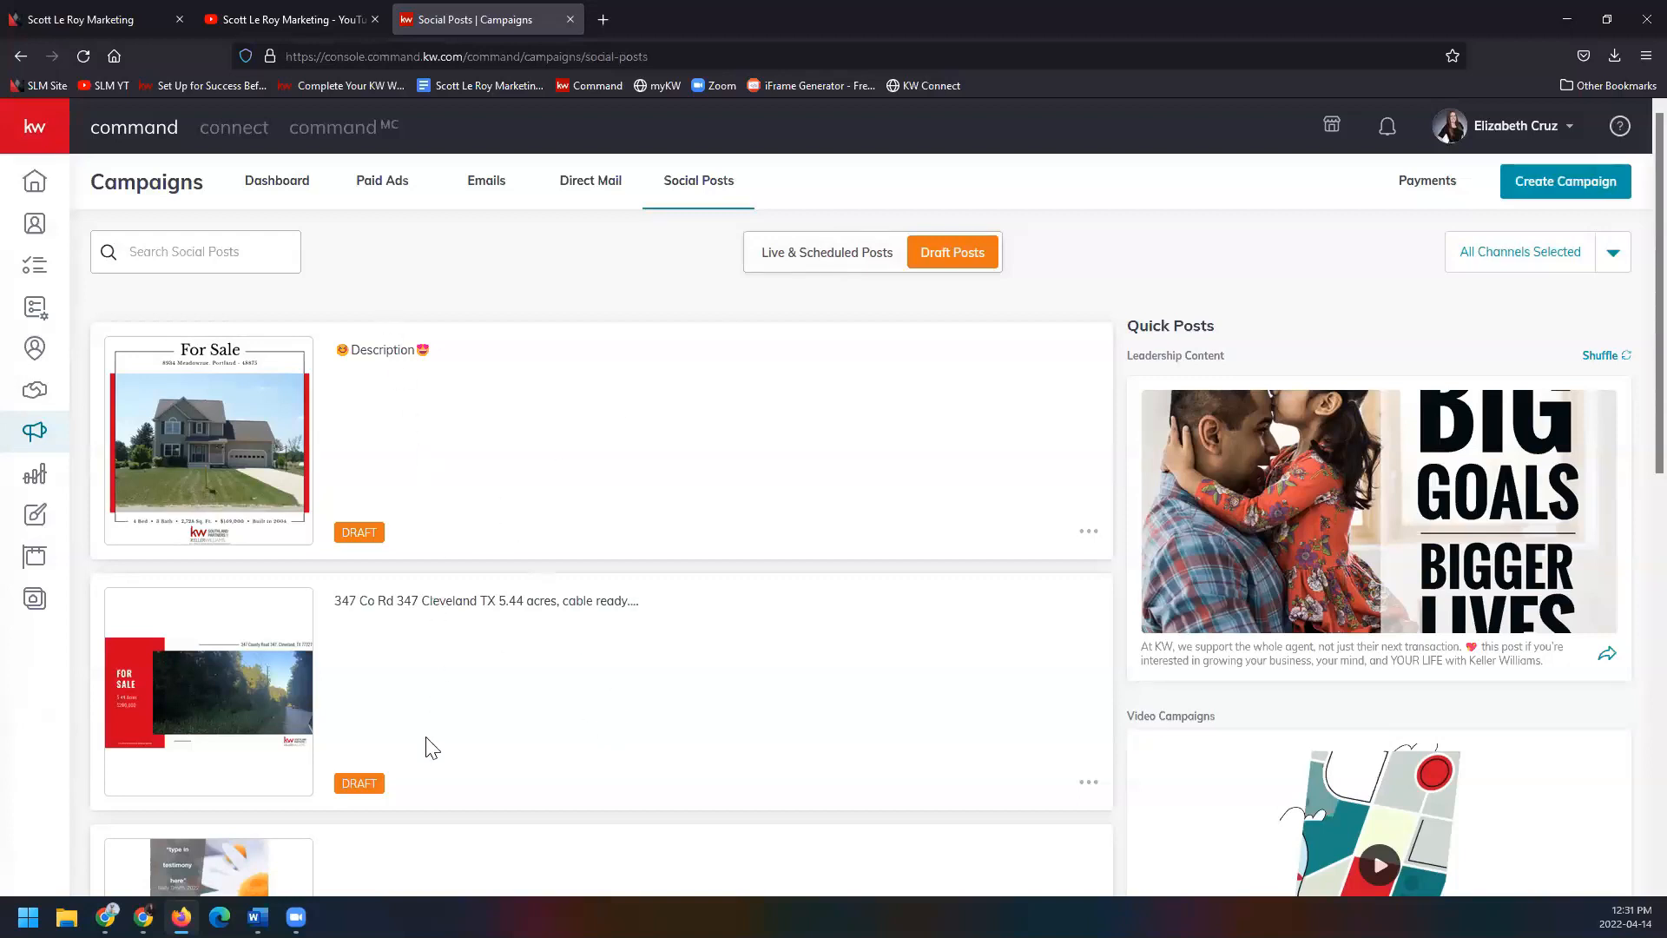
scroll(432, 746, down, 8)
scroll(432, 747, up, 8)
click(504, 195)
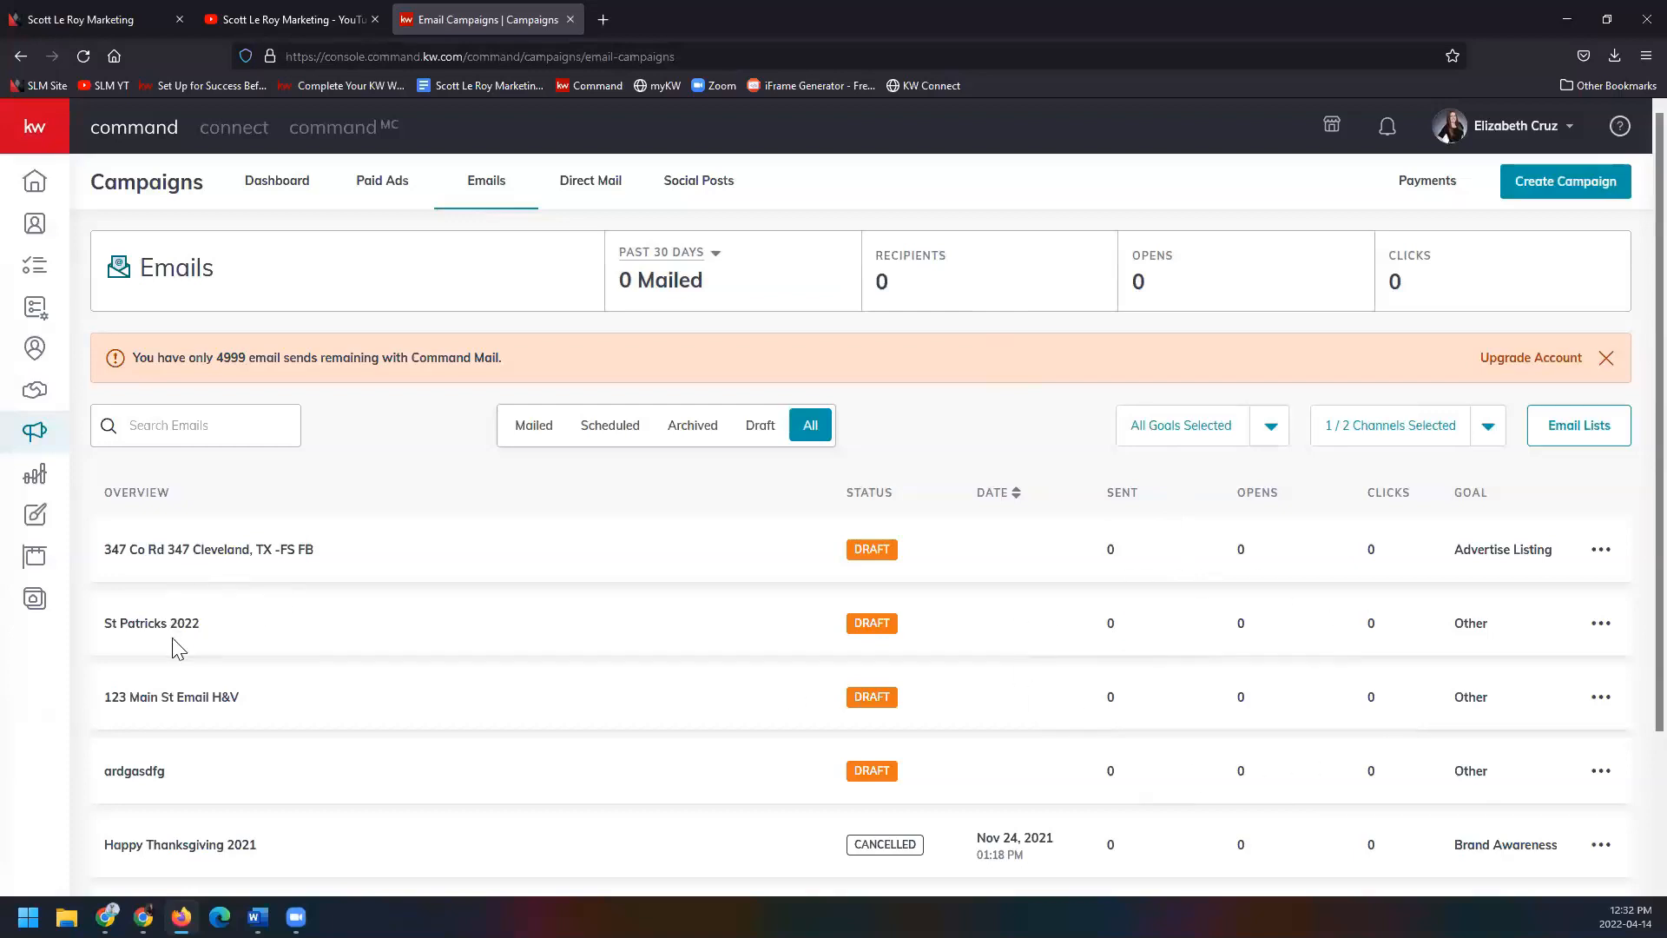
Check the Past 30 Days, All Goals and Channels filters on the Emails list, leaving them unchanged.
scroll(173, 643, down, 2)
click(713, 259)
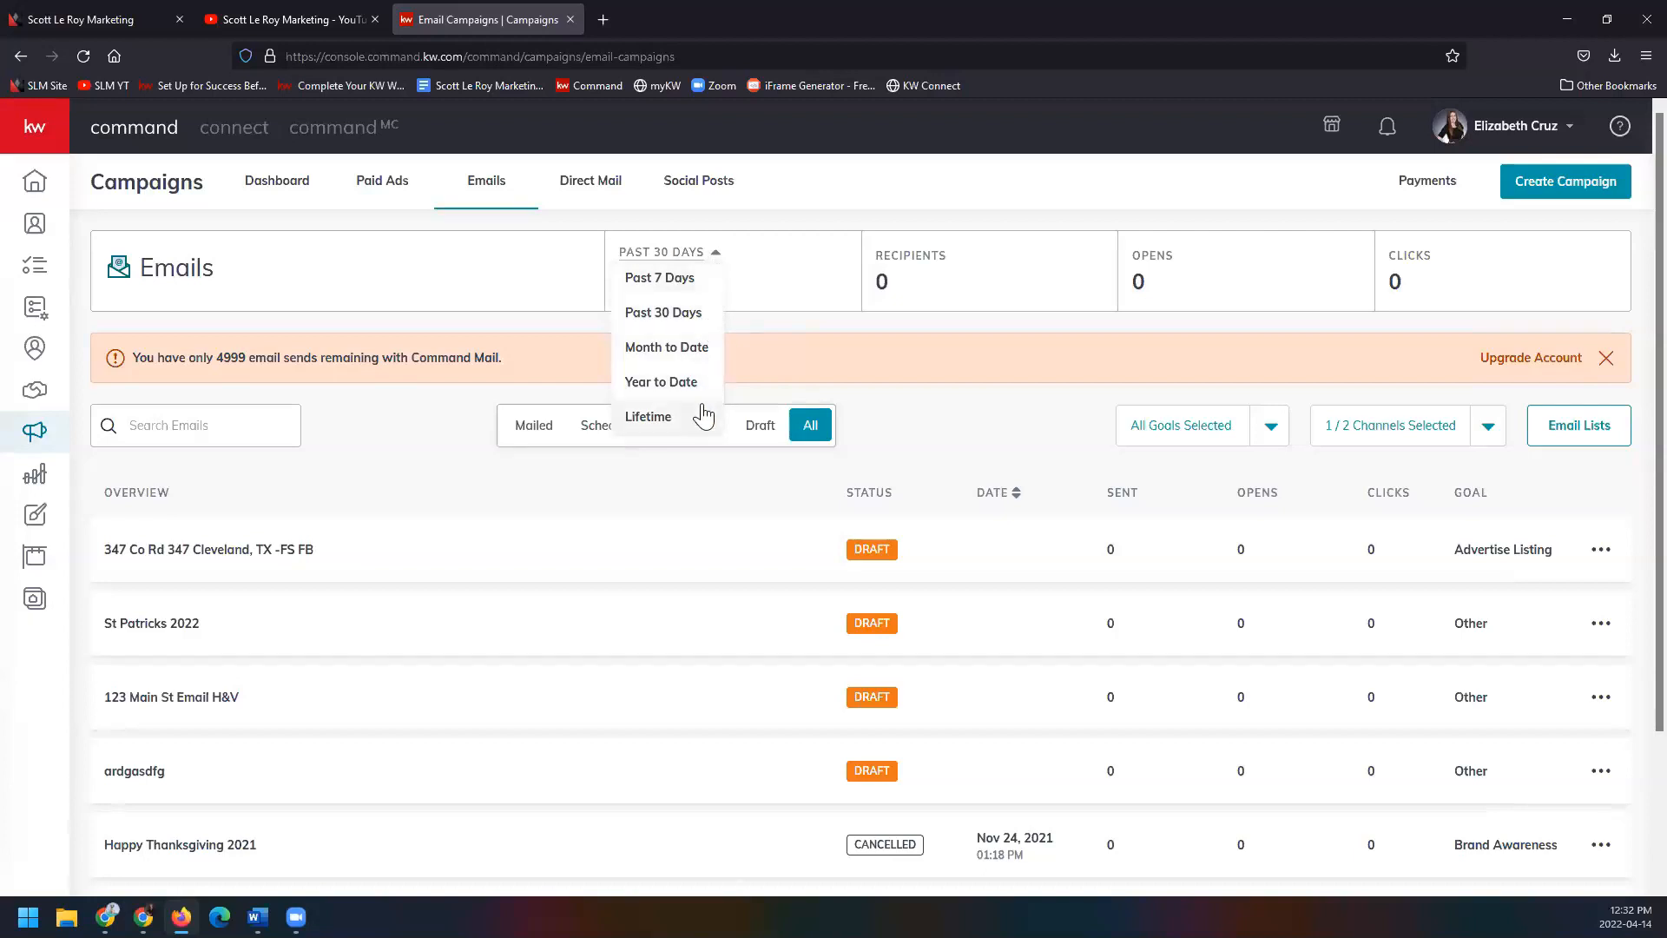
click(783, 360)
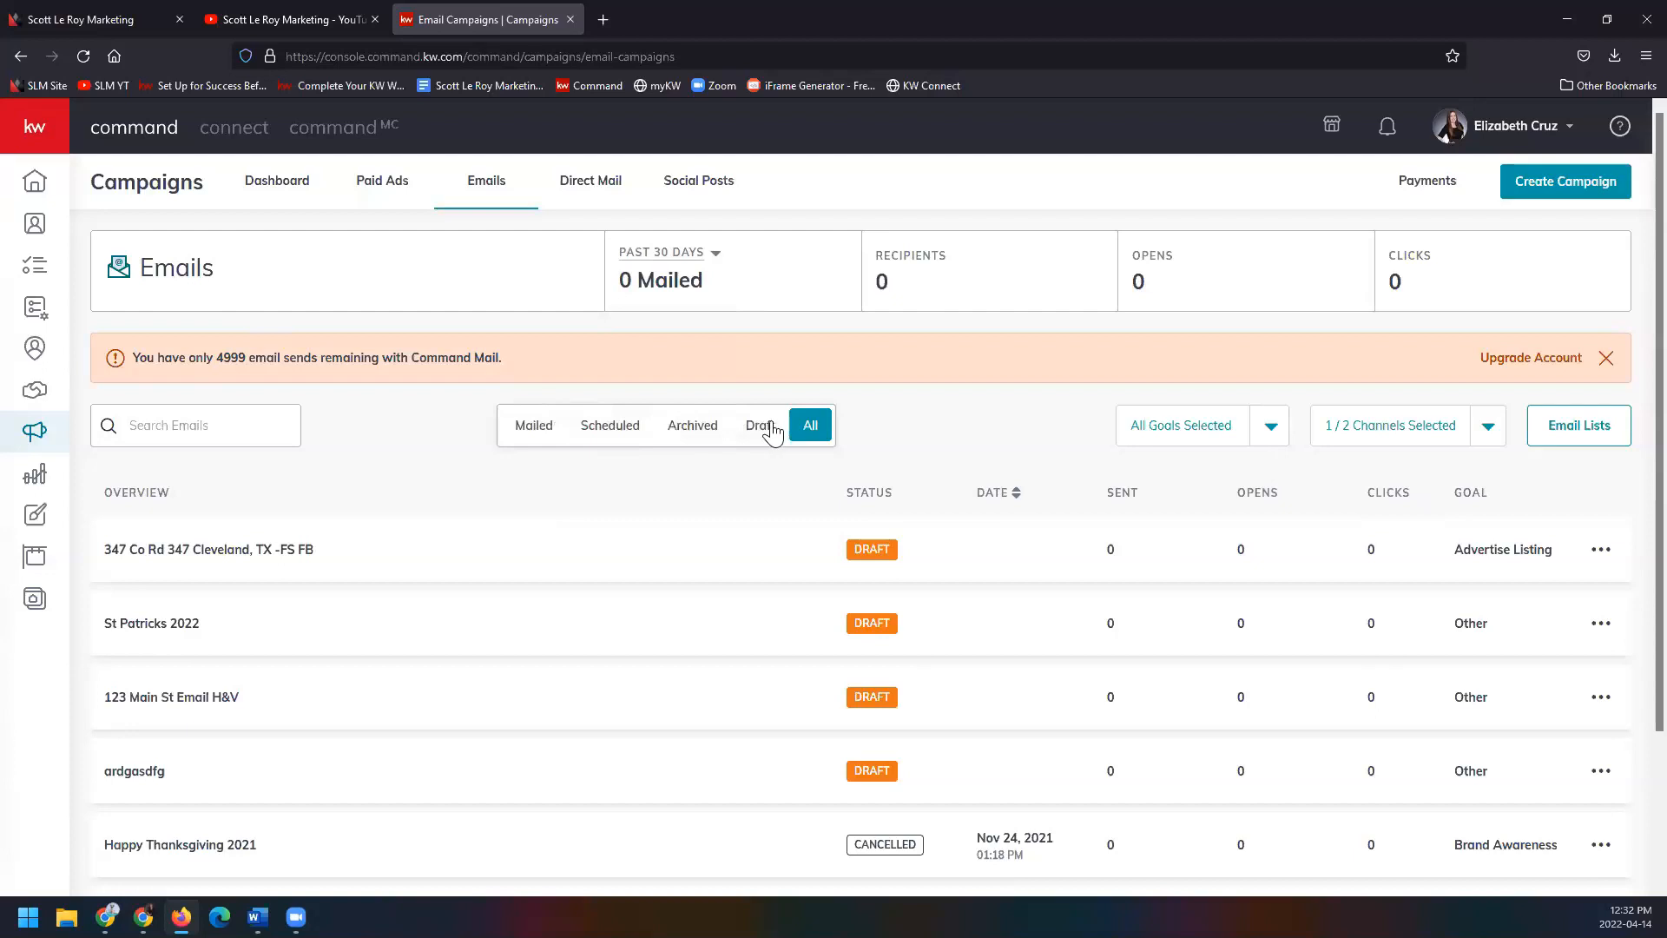
click(1270, 429)
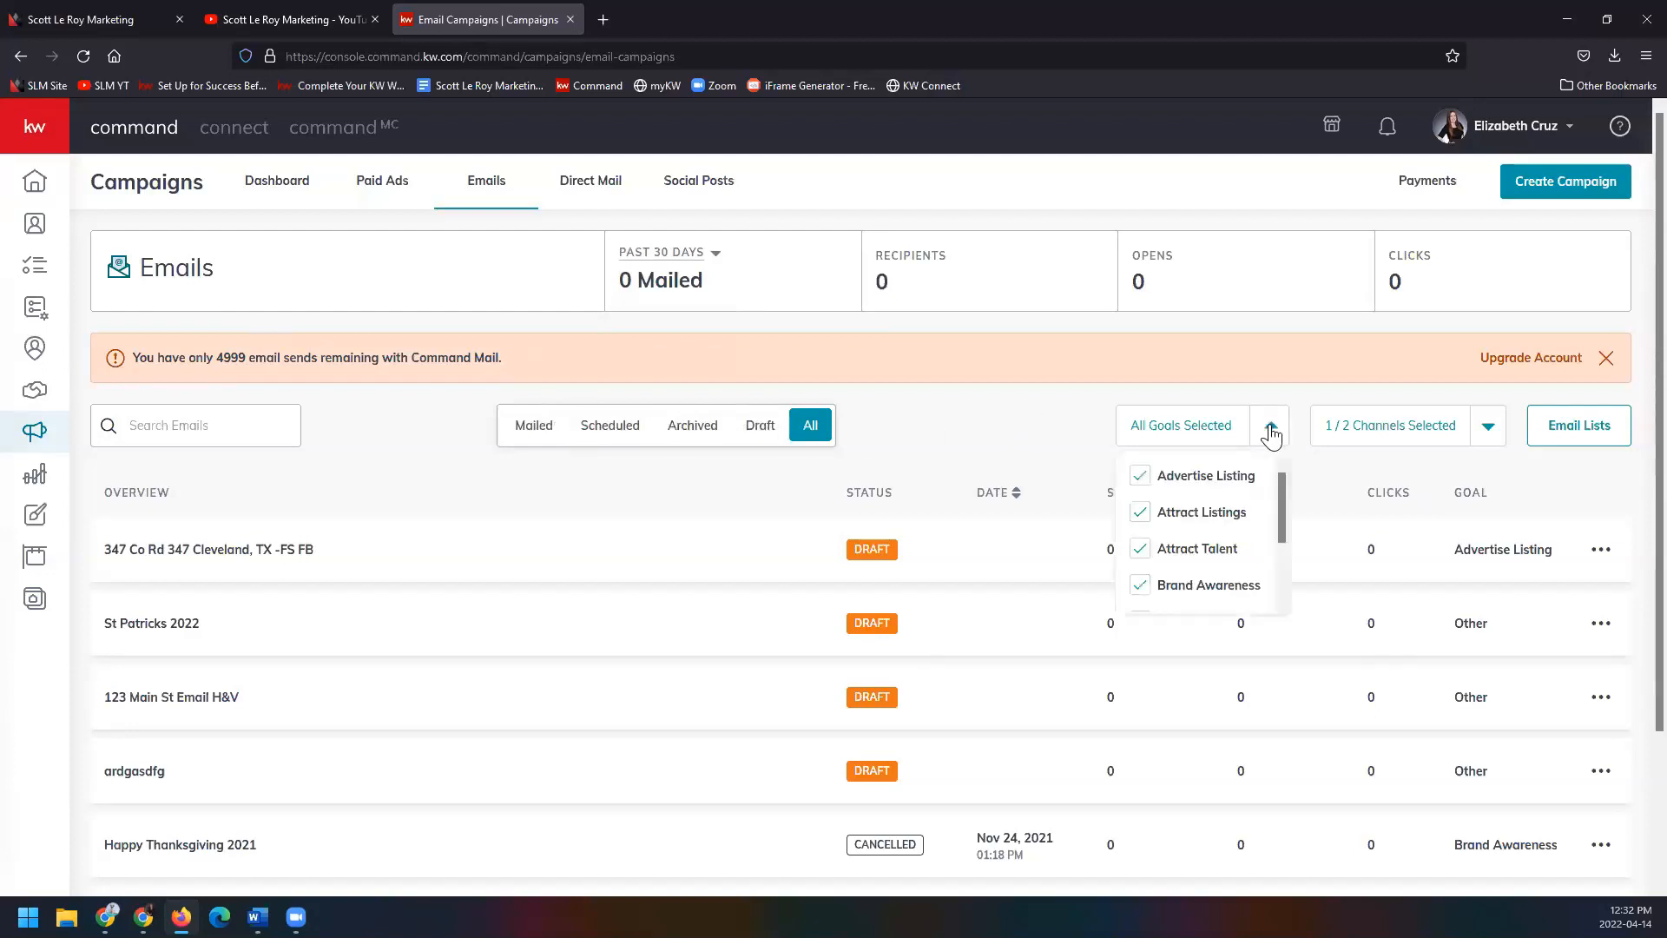
click(1488, 436)
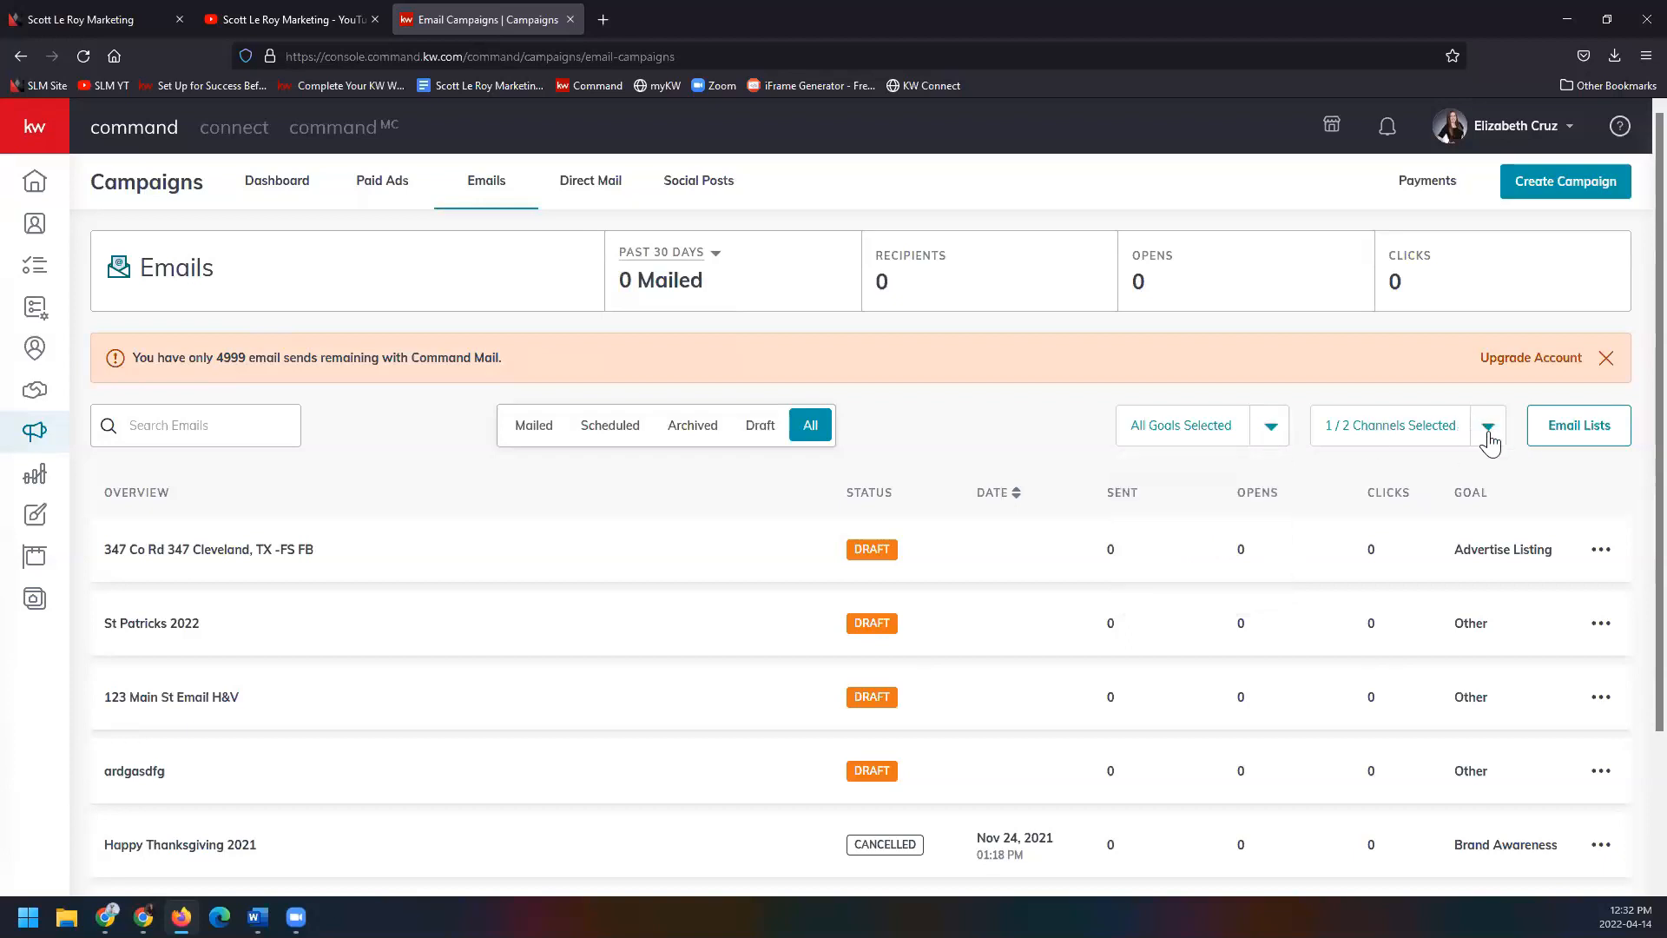
click(1489, 438)
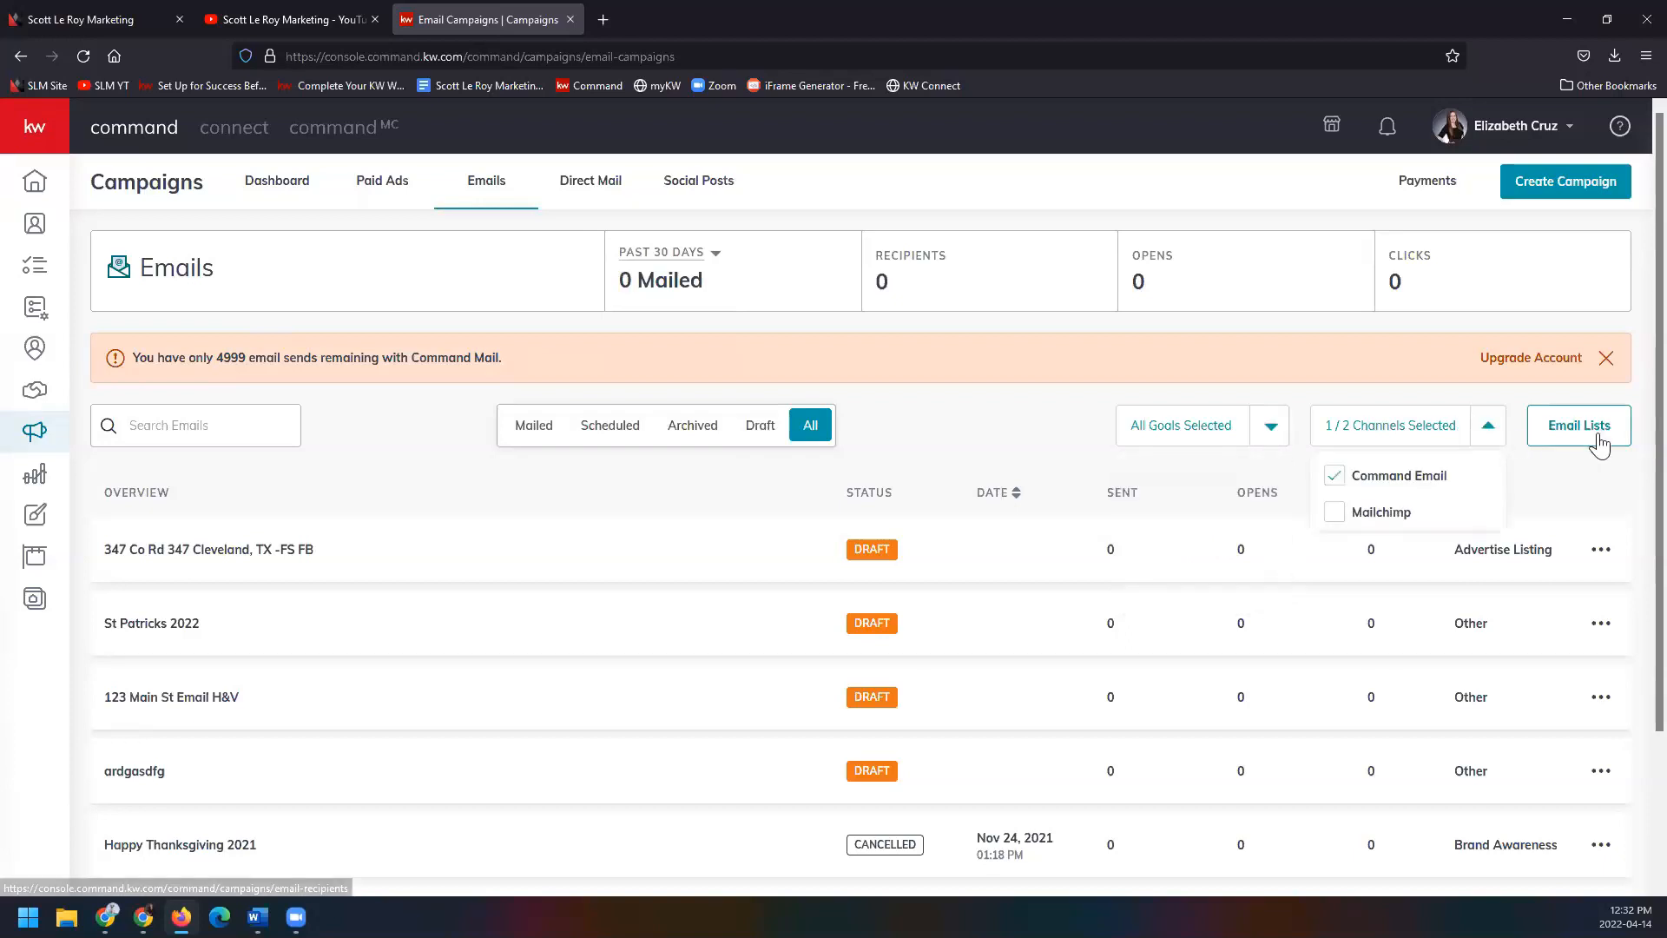
click(1608, 477)
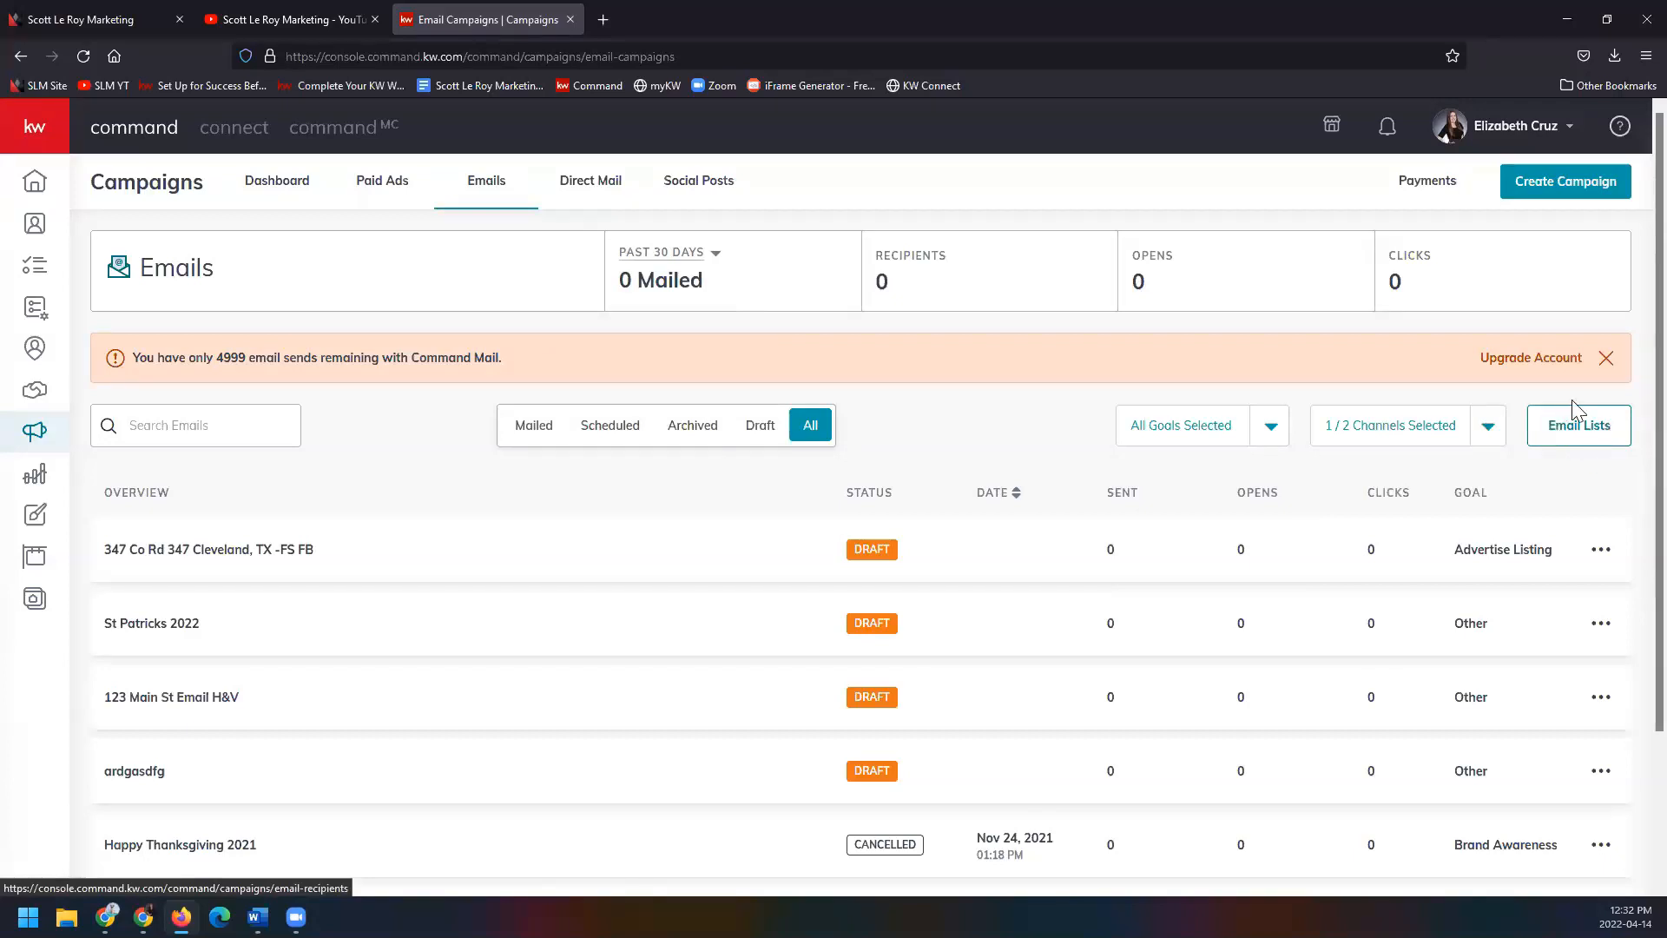
Open Email Lists, check the Command Email service choice unchanged, and begin a new list.
click(1616, 438)
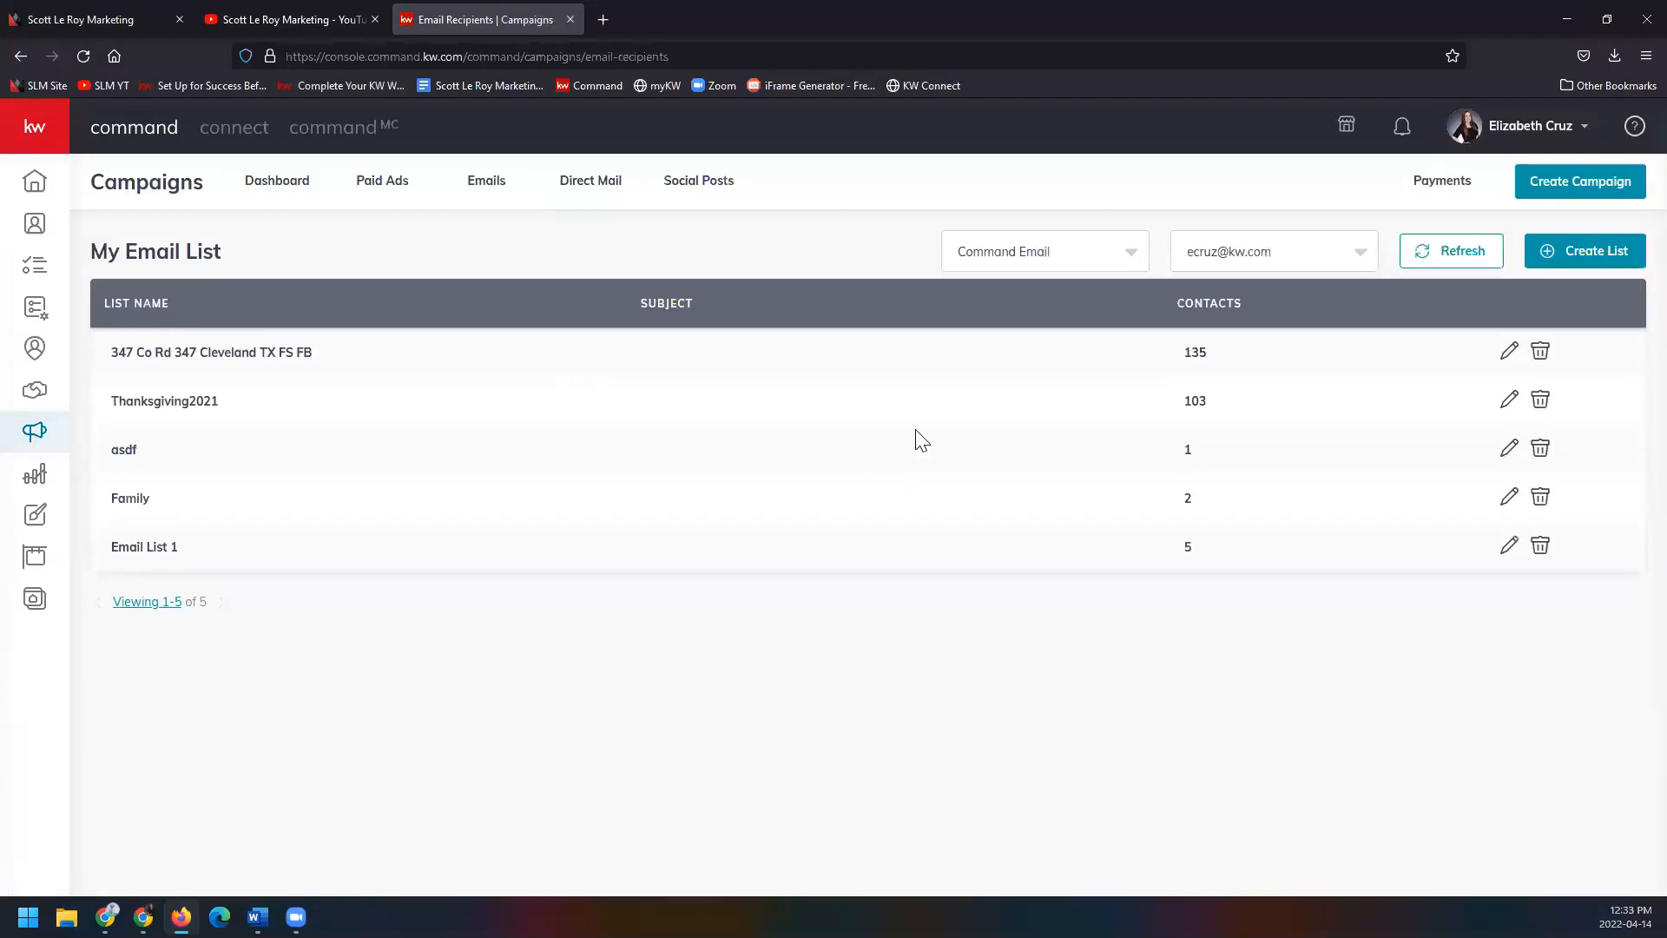
click(1127, 254)
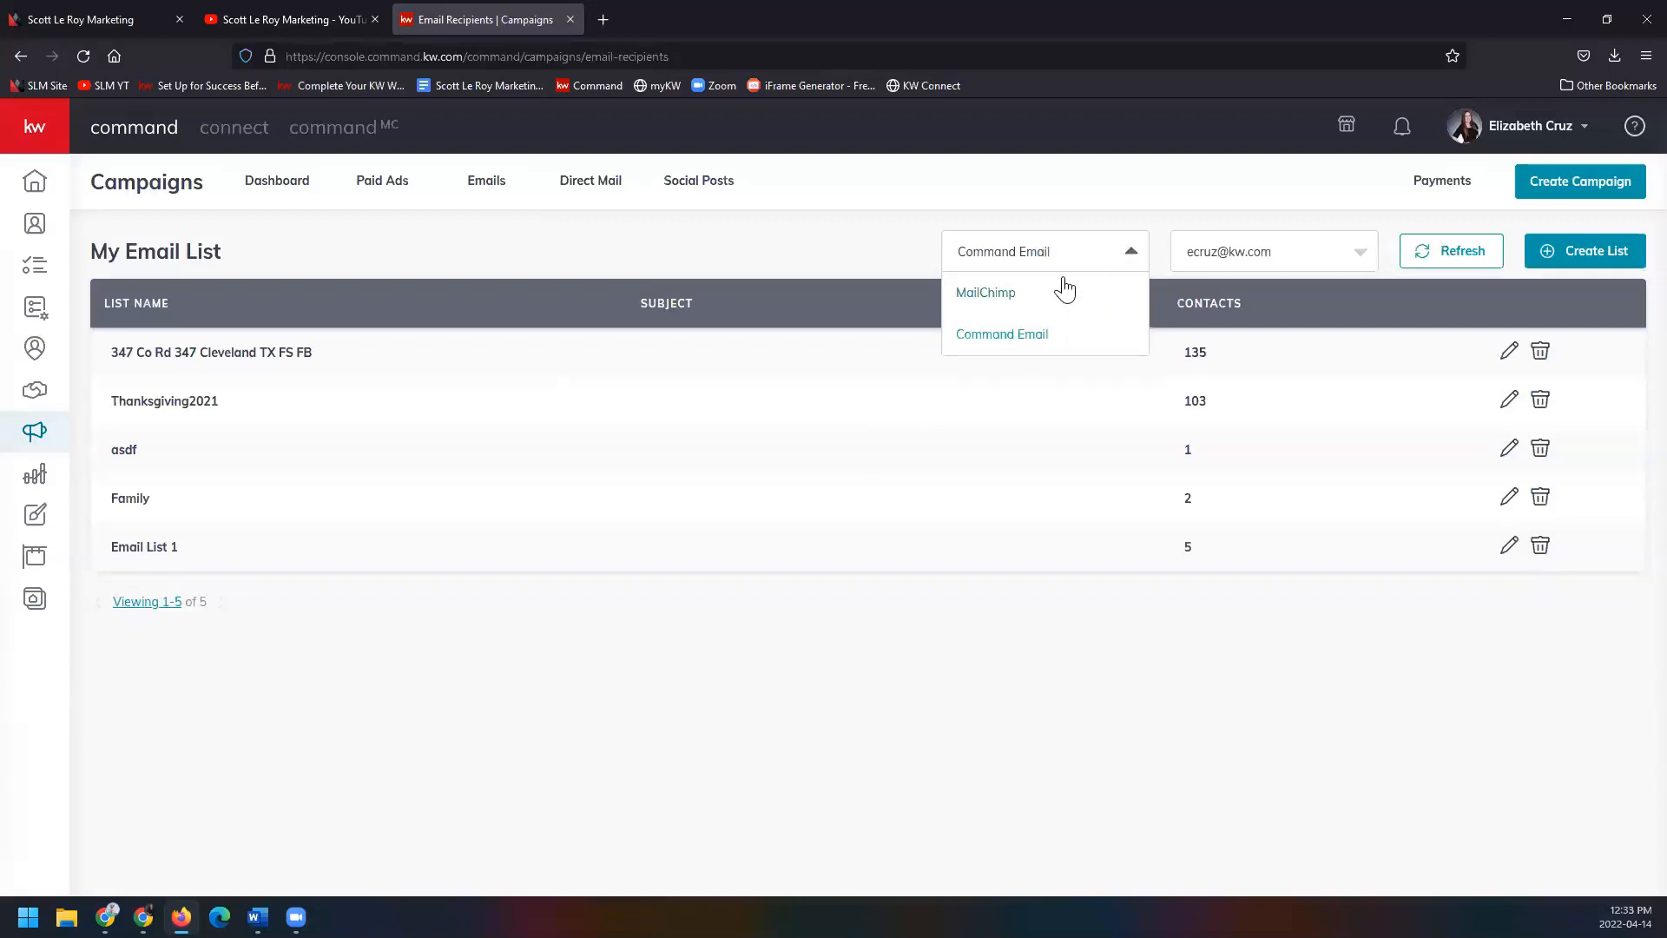
click(1281, 222)
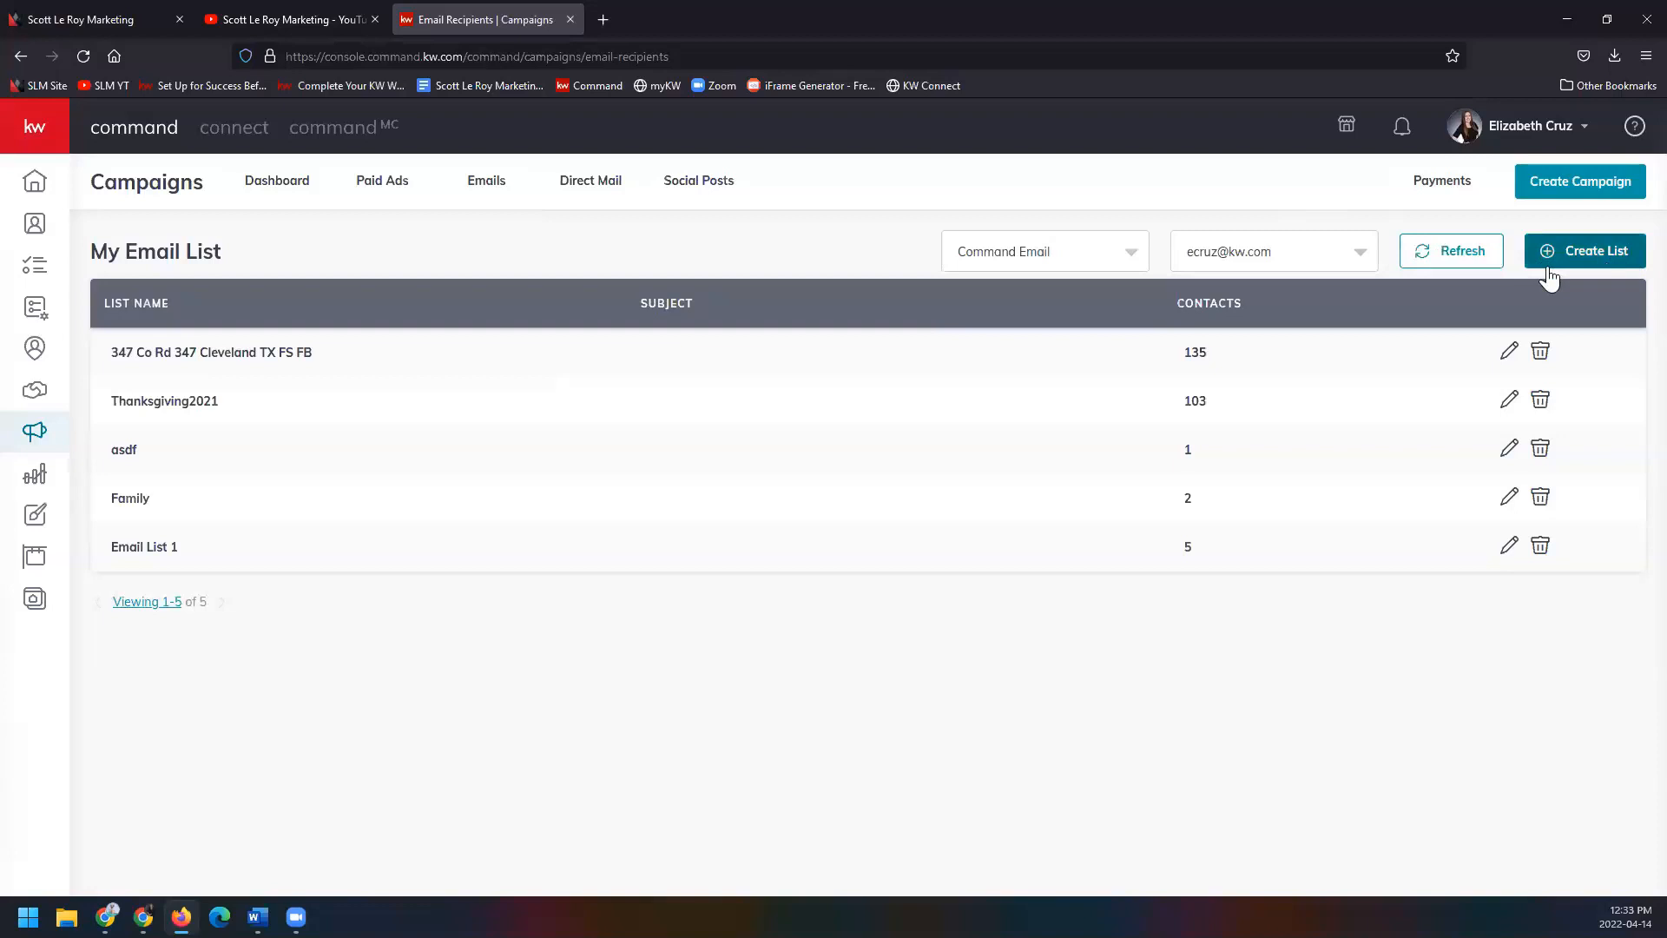
click(1573, 259)
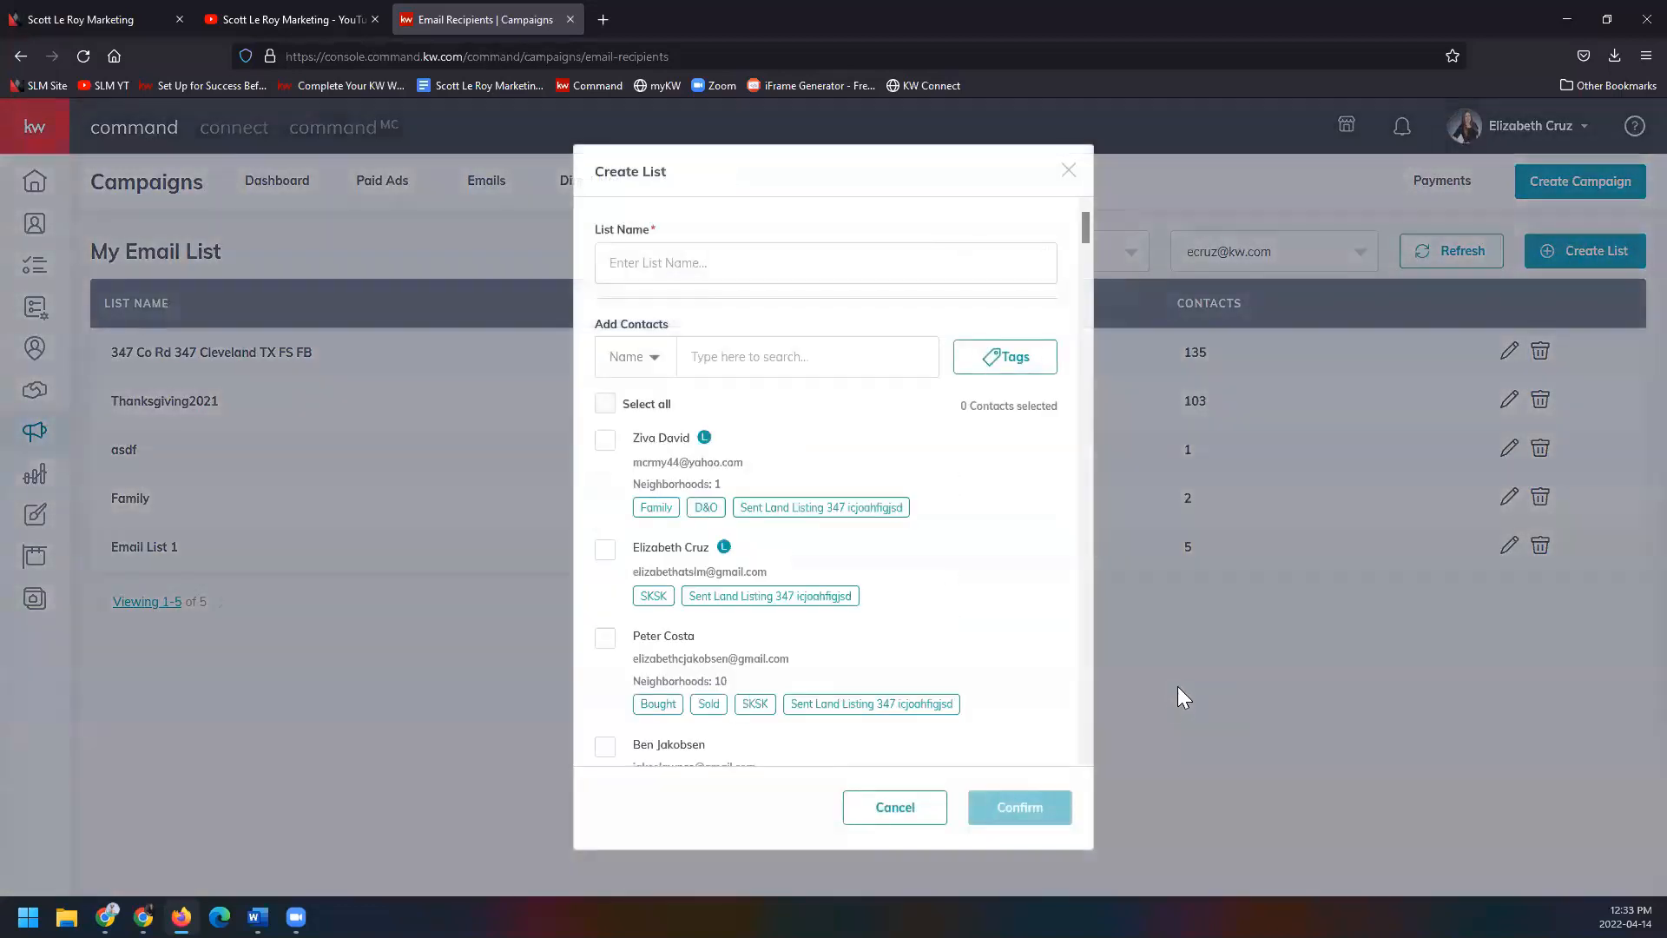
Name the list TEST SLM, filter contacts by the h&v tag, select all six, and confirm.
click(646, 260)
text(TEST SLM)
click(966, 374)
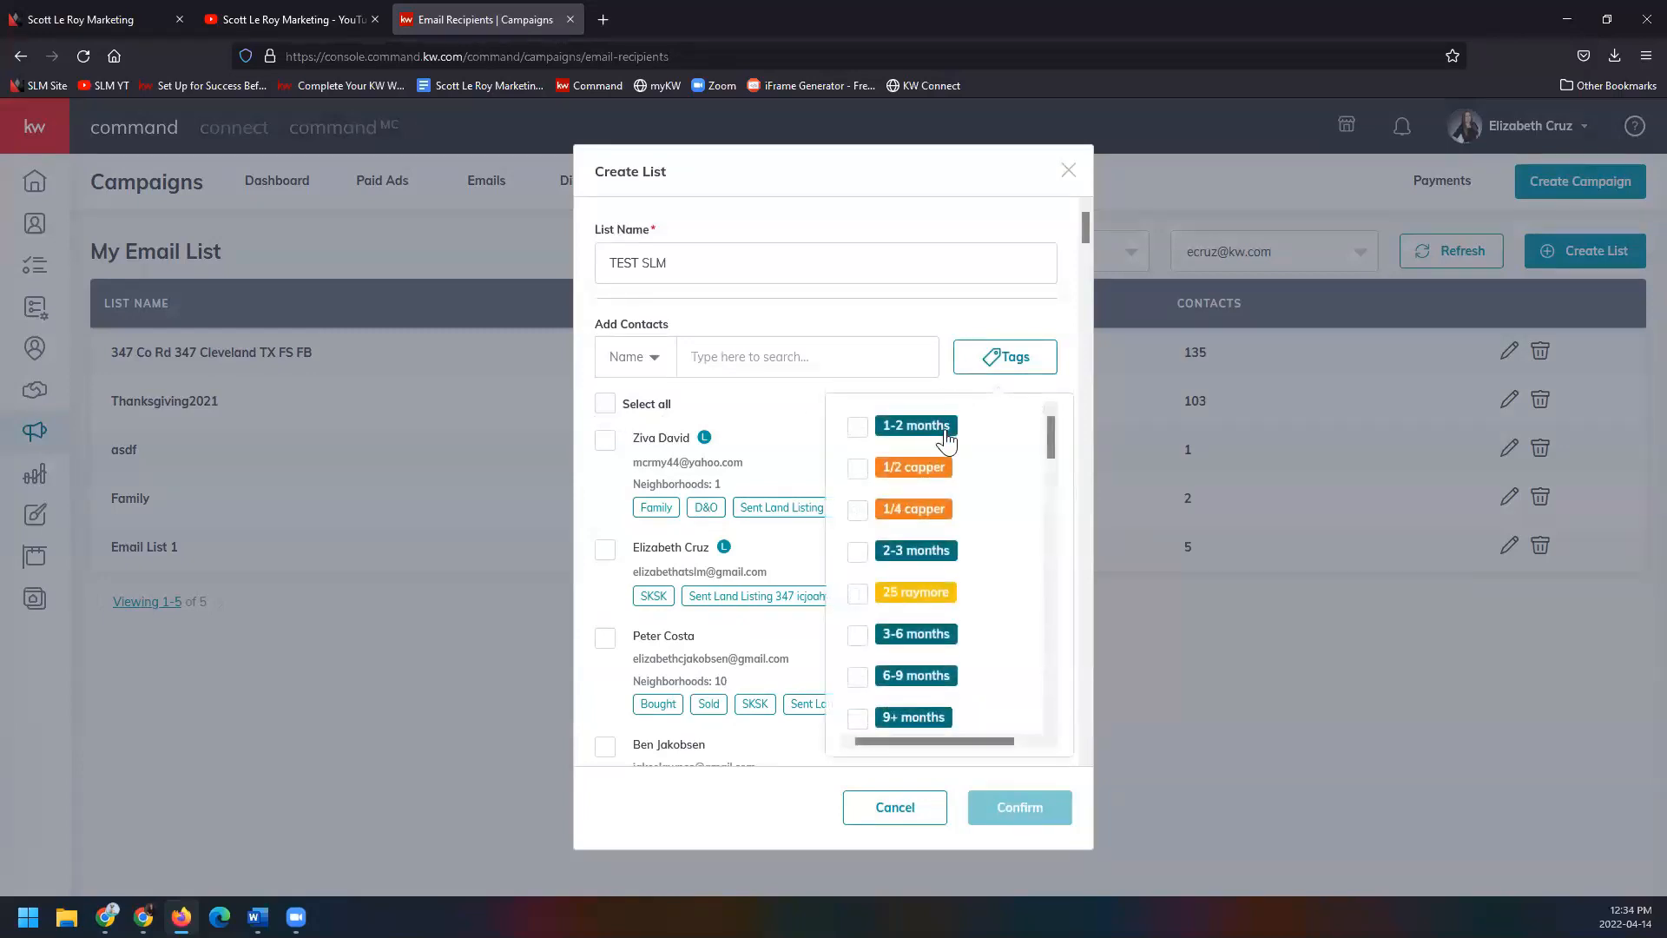
scroll(898, 591, down, 3)
scroll(846, 586, down, 5)
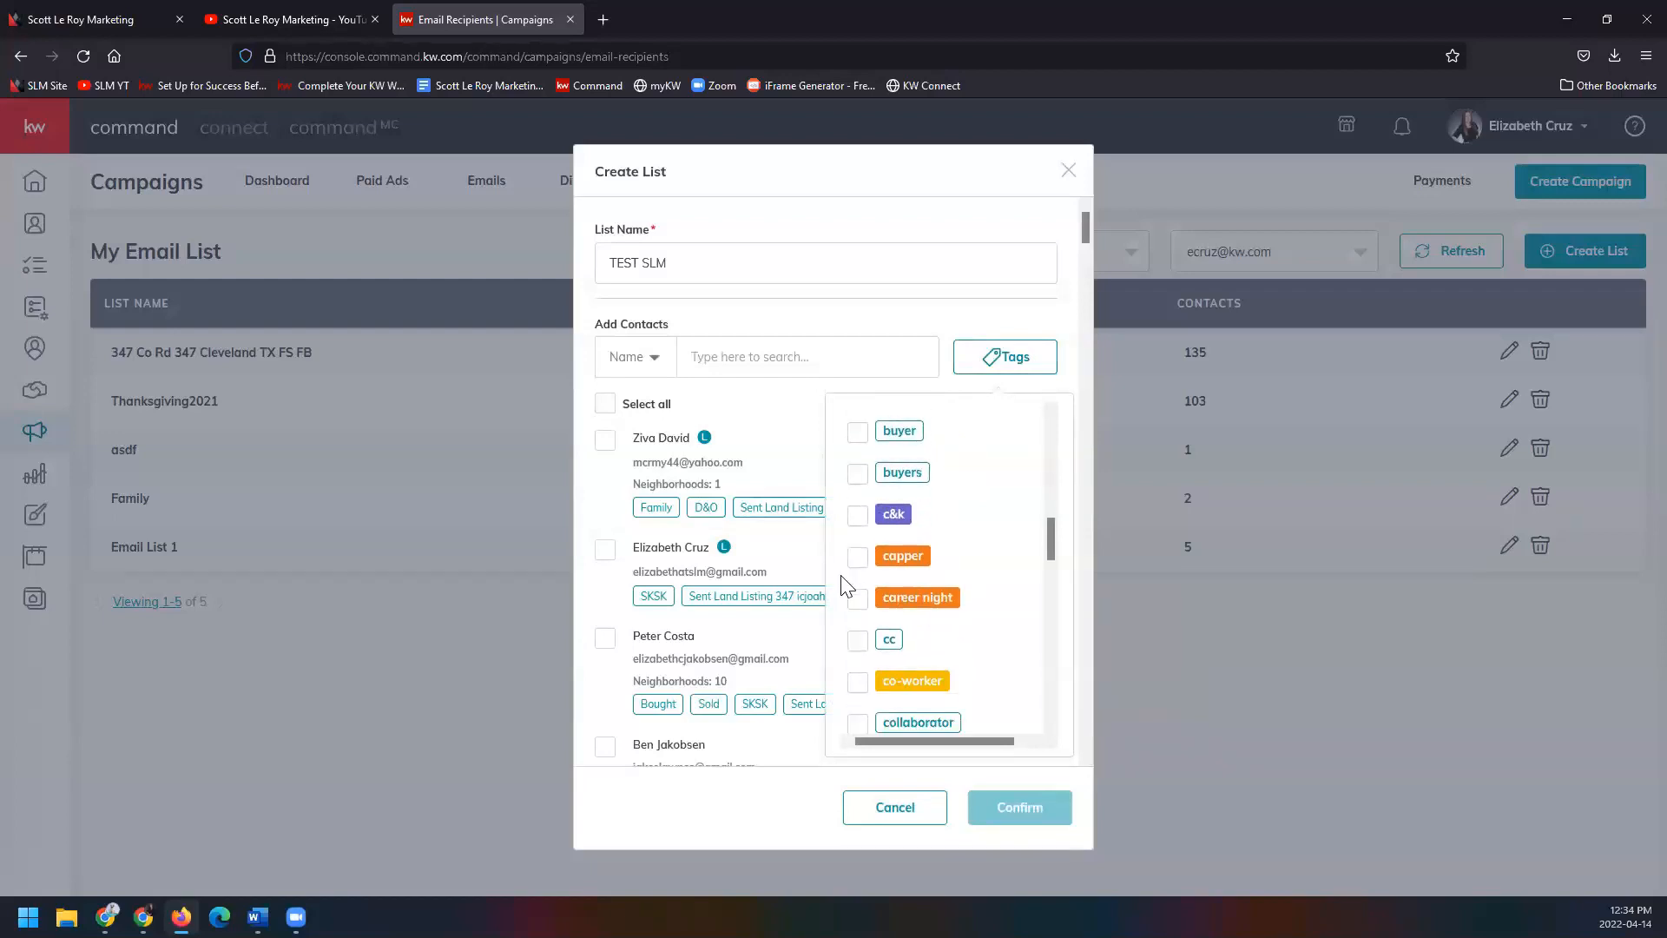
scroll(846, 587, down, 3)
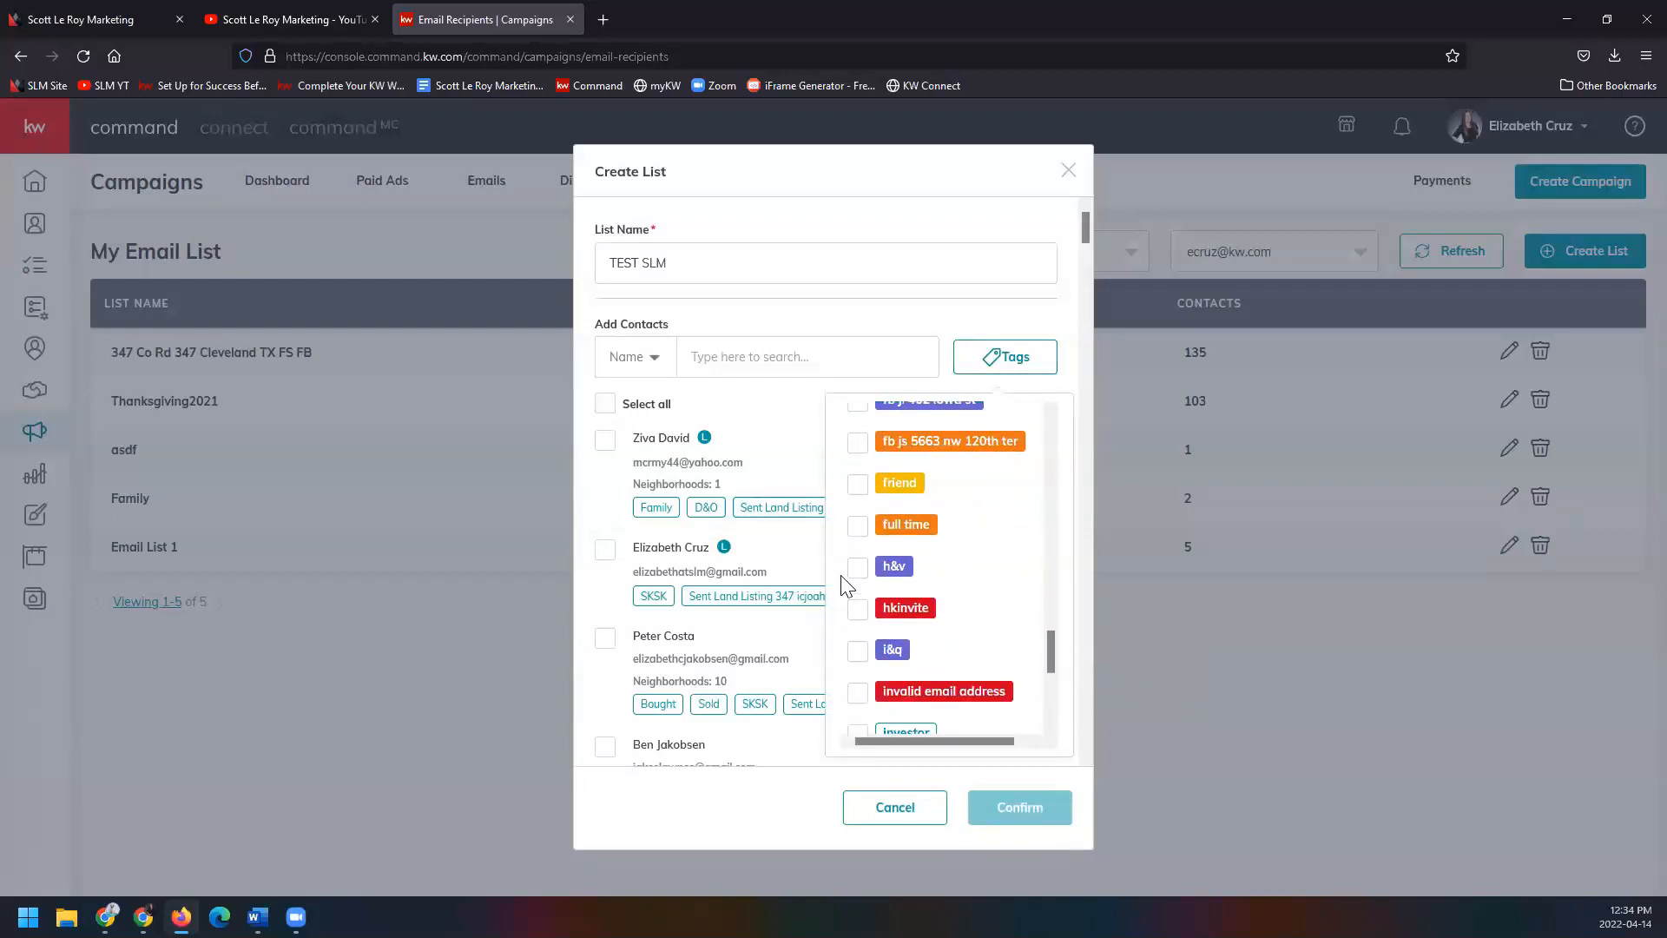
click(857, 568)
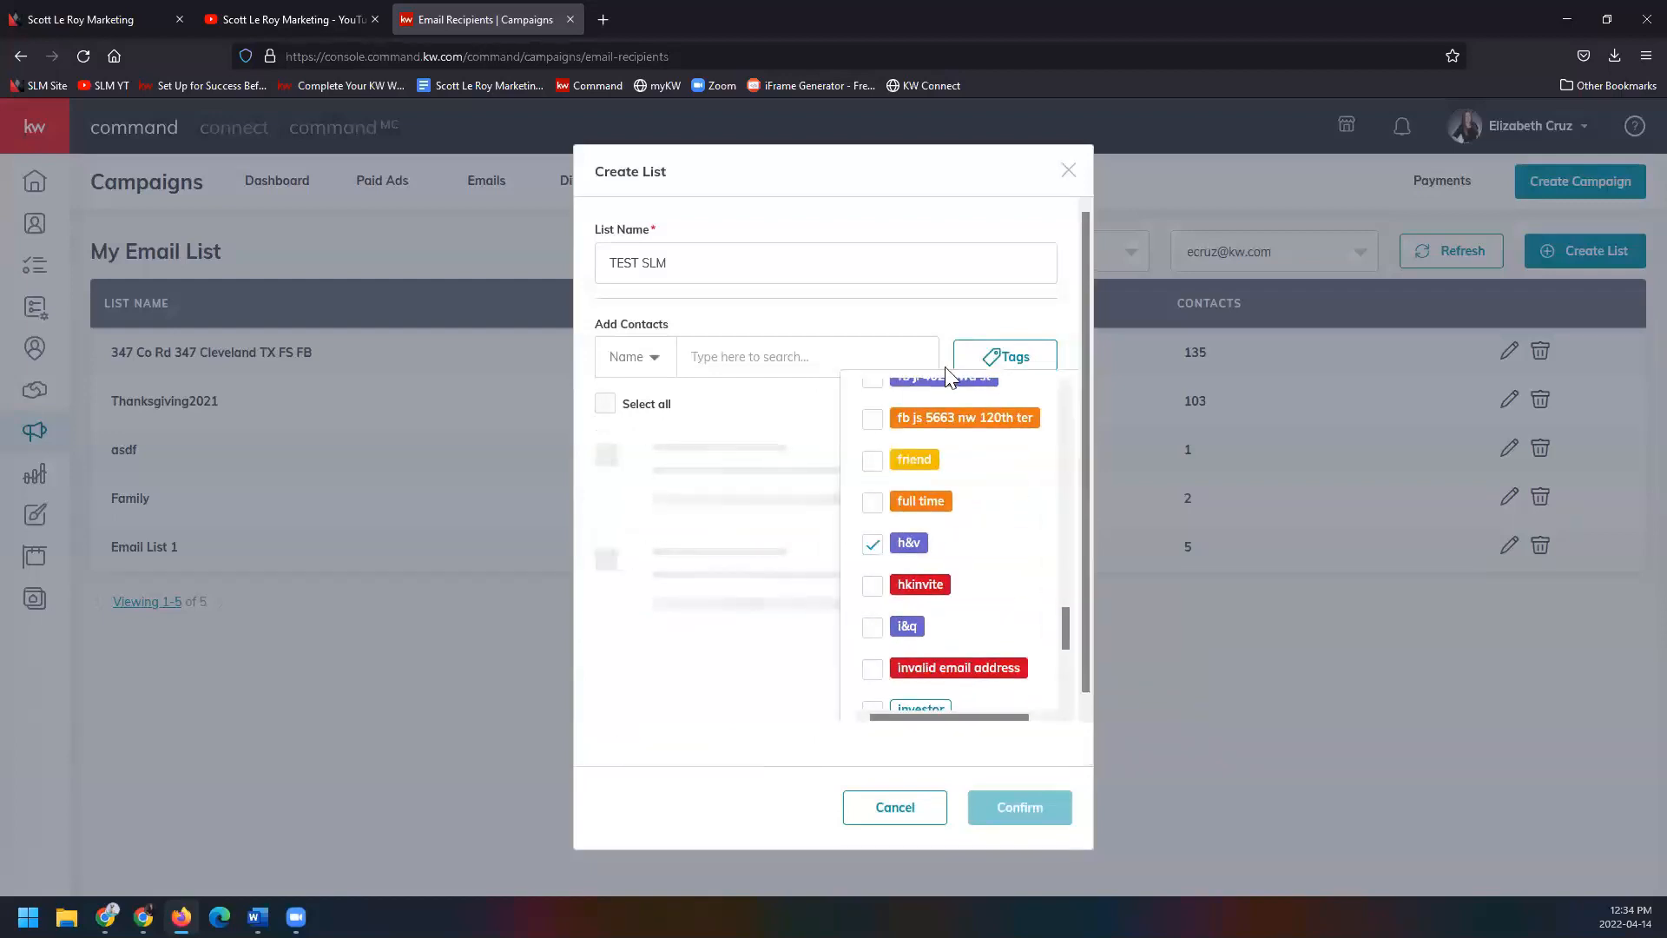
click(983, 314)
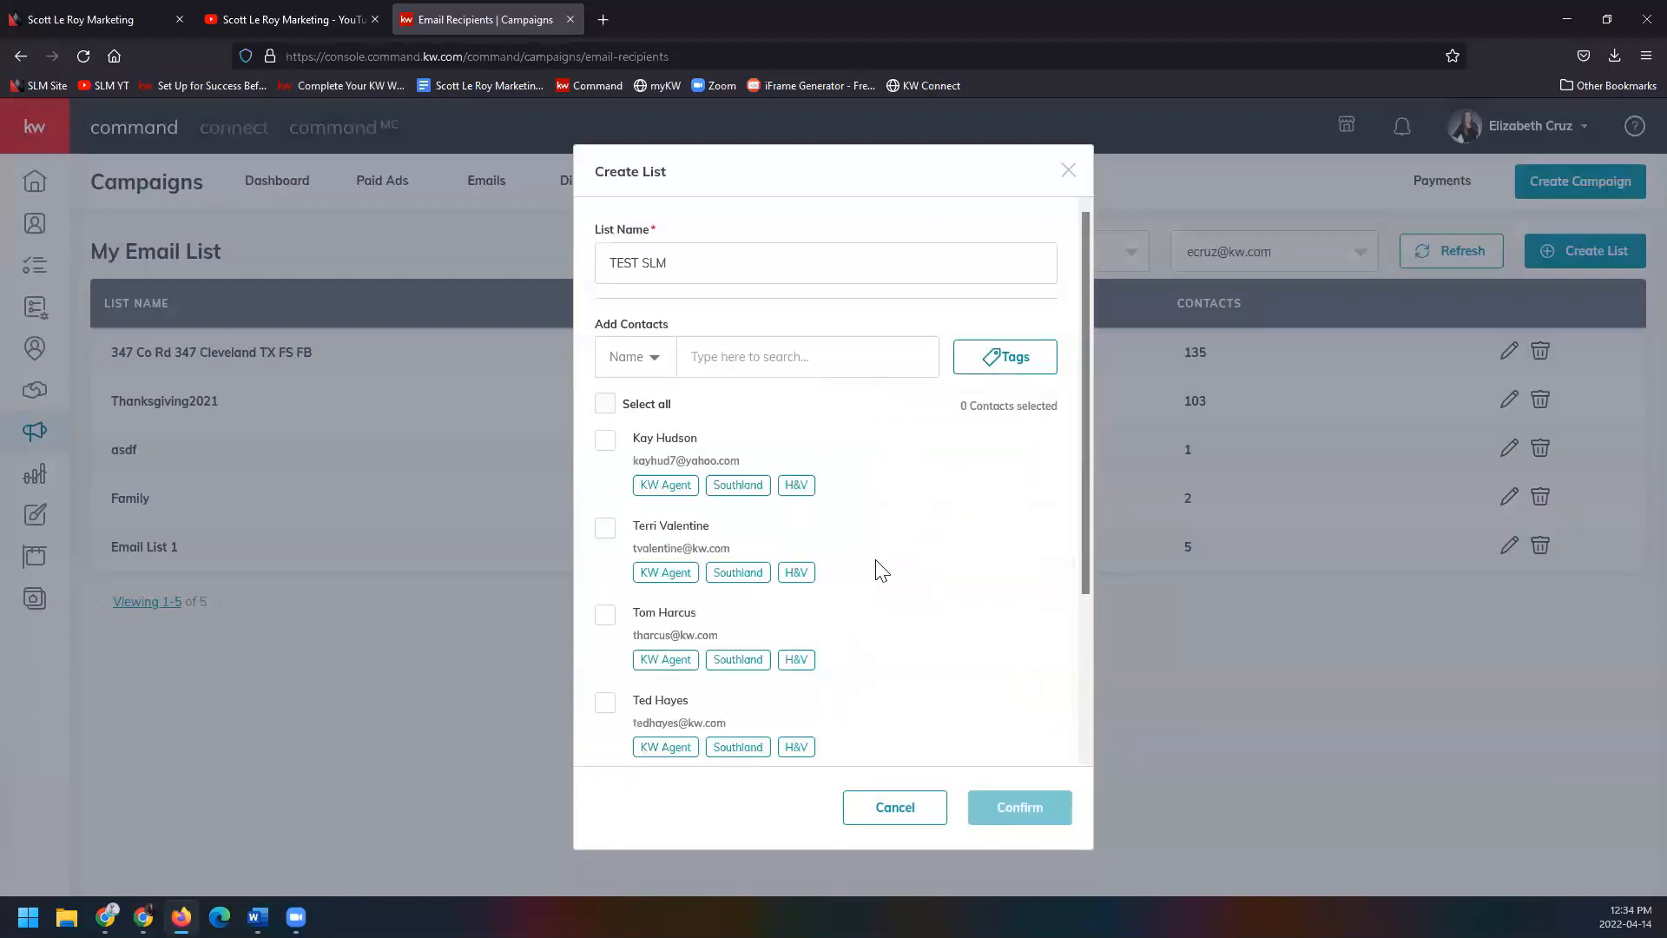
scroll(882, 570, down, 3)
scroll(882, 571, up, 3)
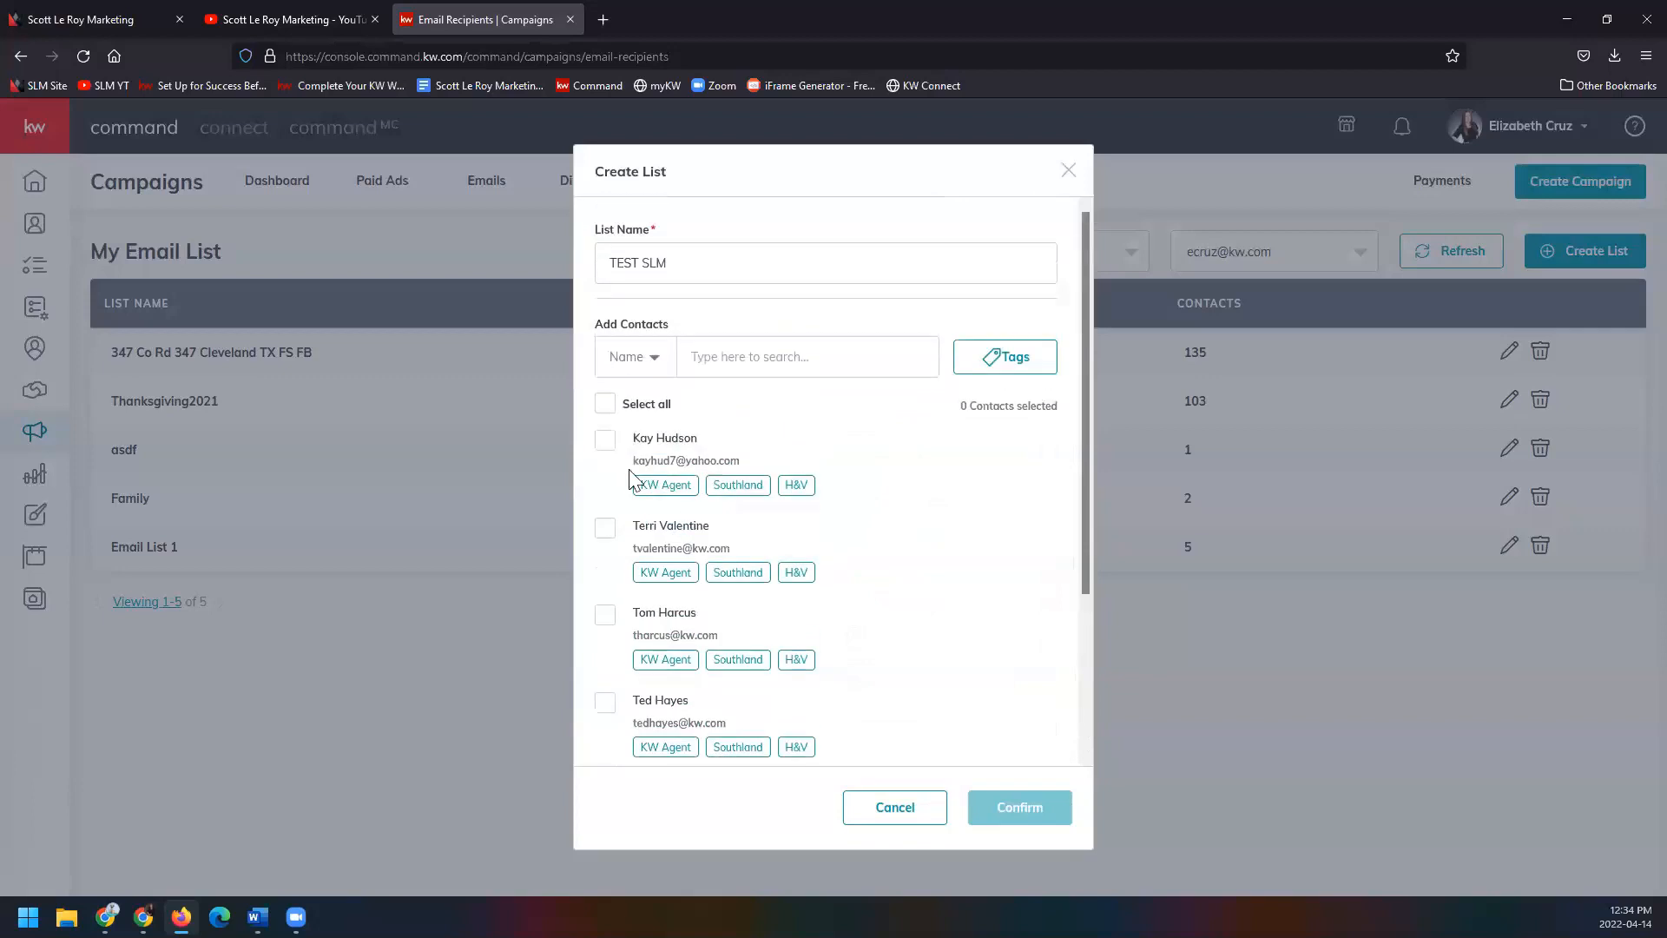
click(606, 405)
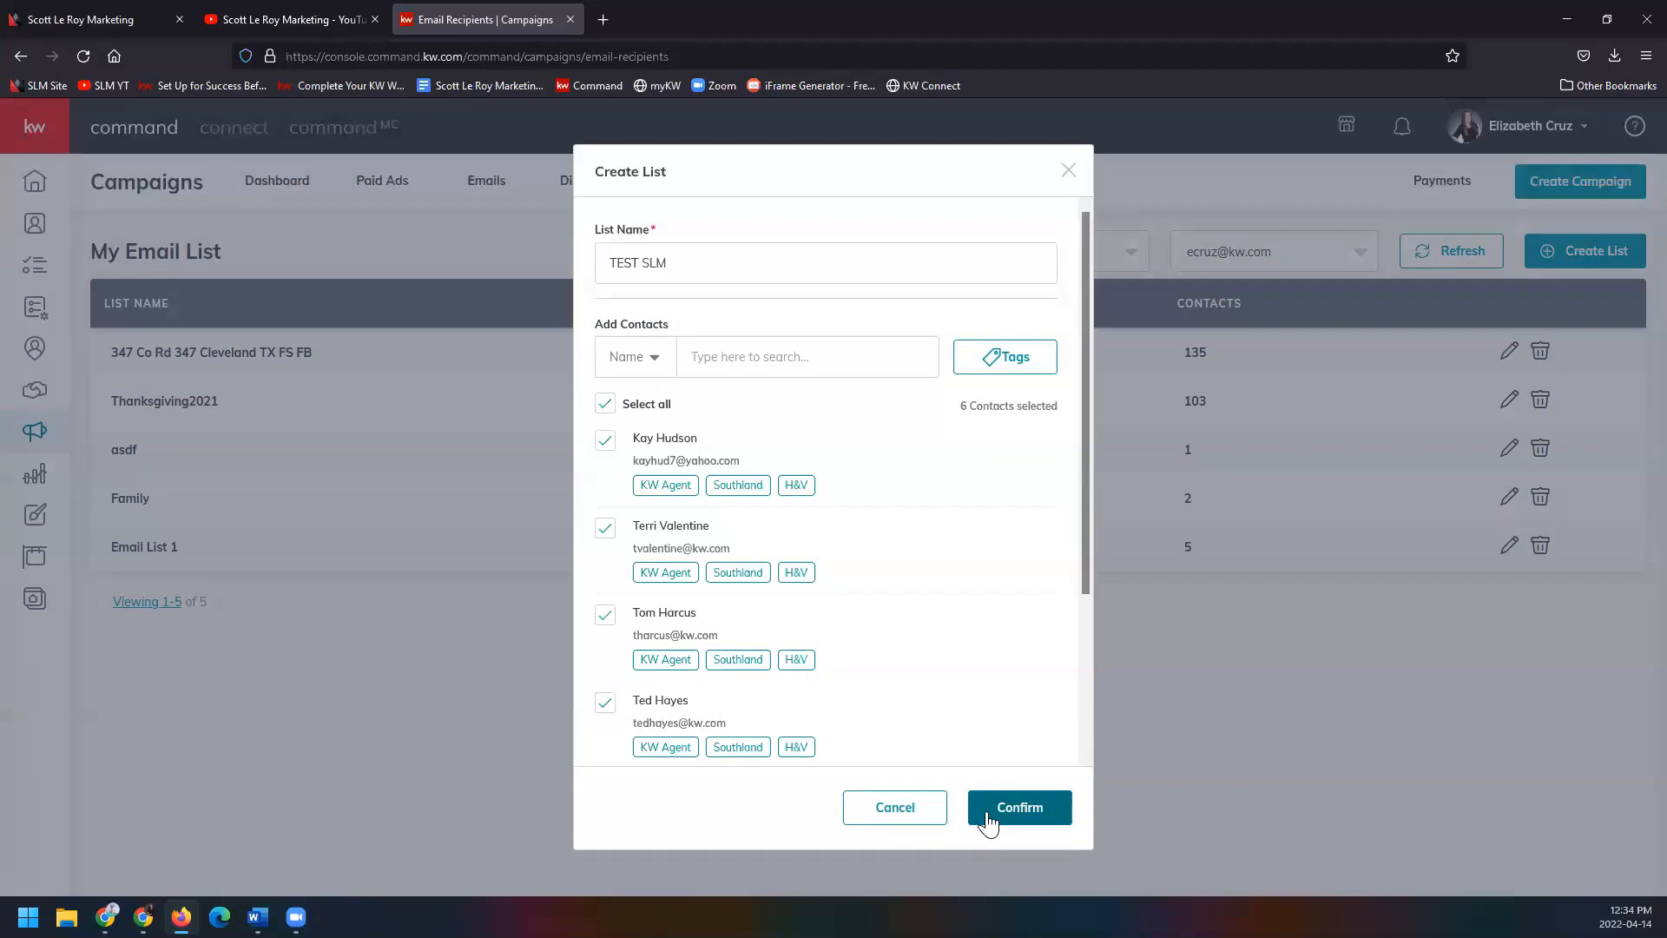
click(987, 817)
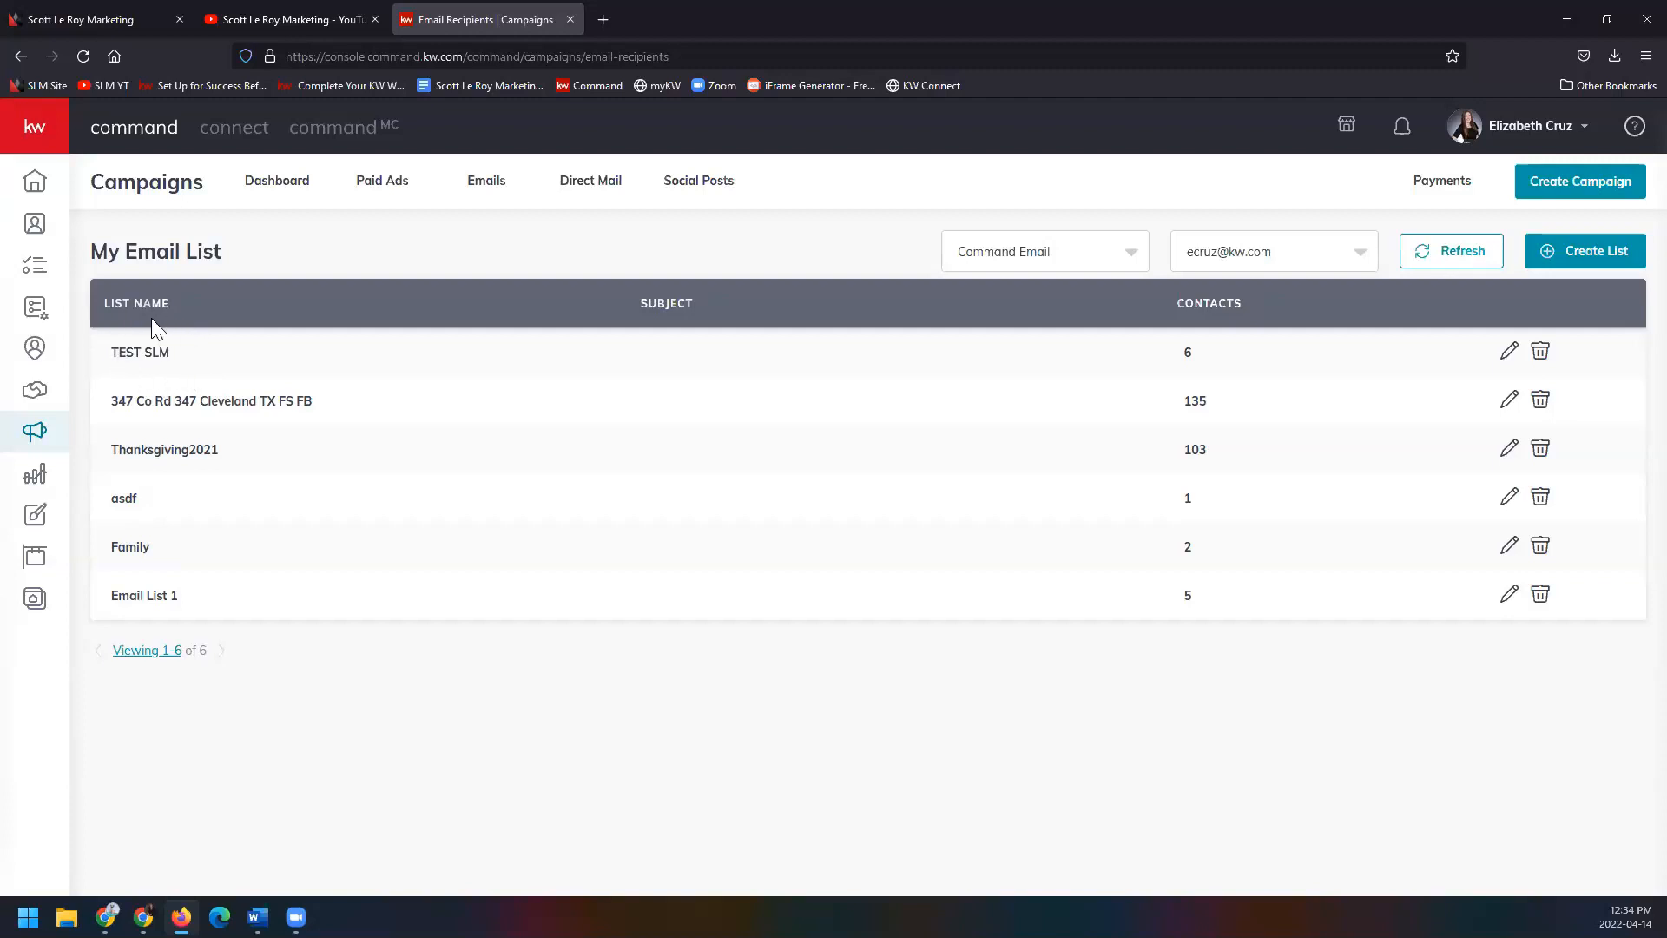
Create an email campaign named SLM TEST with the Advertise Listing goal on Command Email.
click(1525, 199)
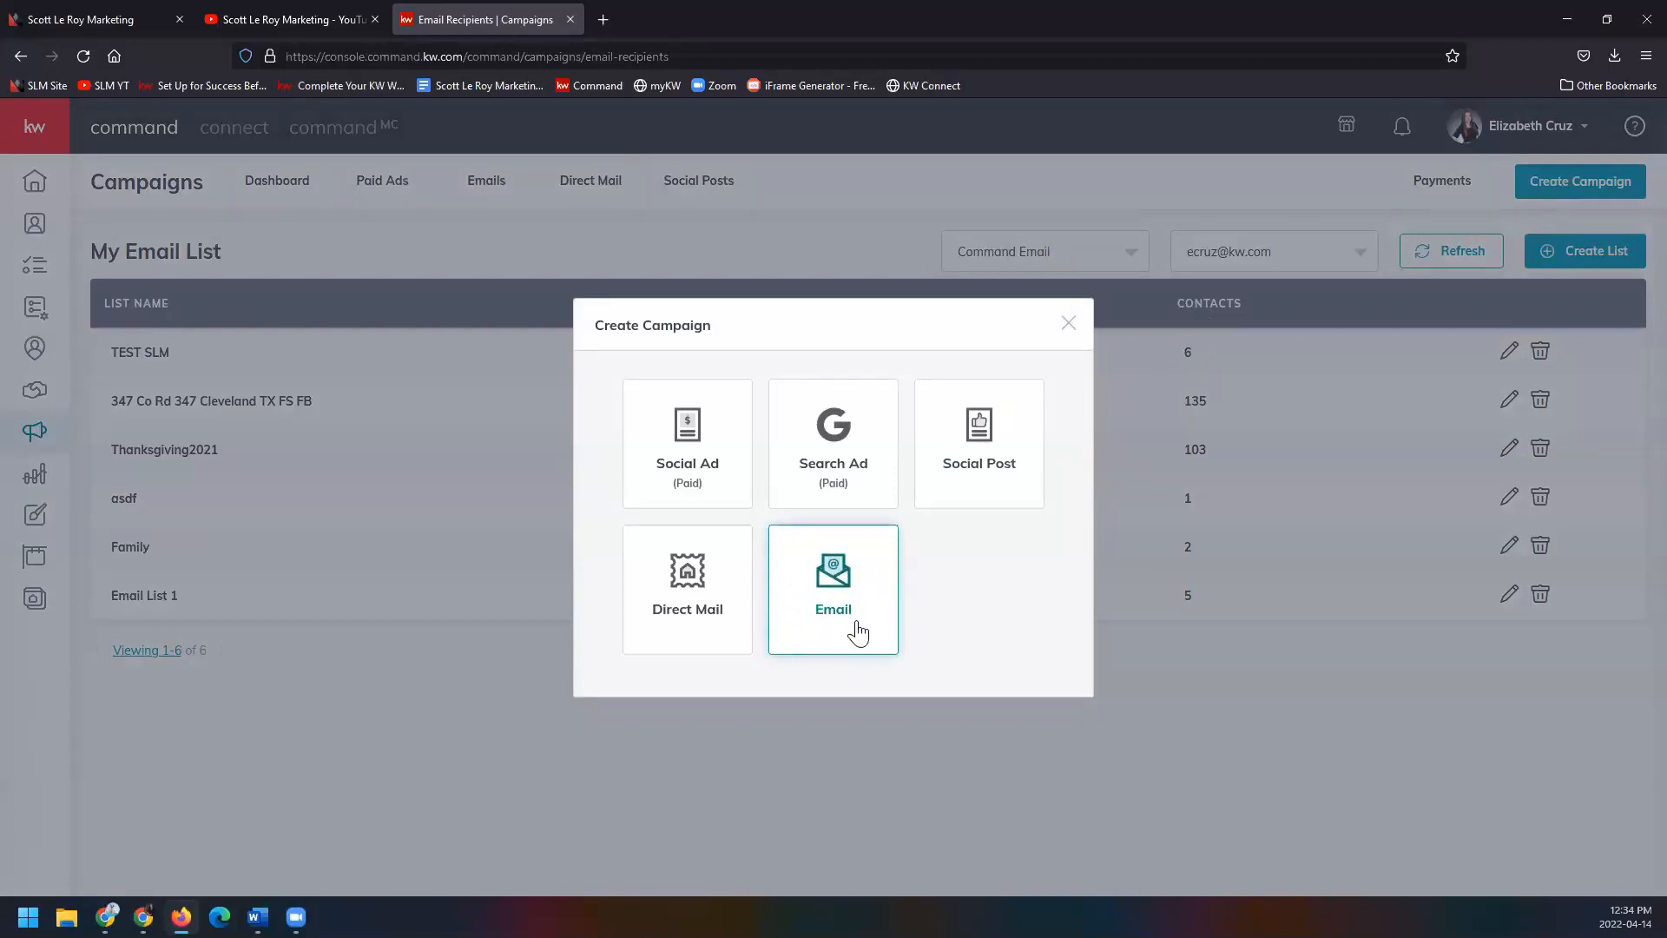
click(858, 632)
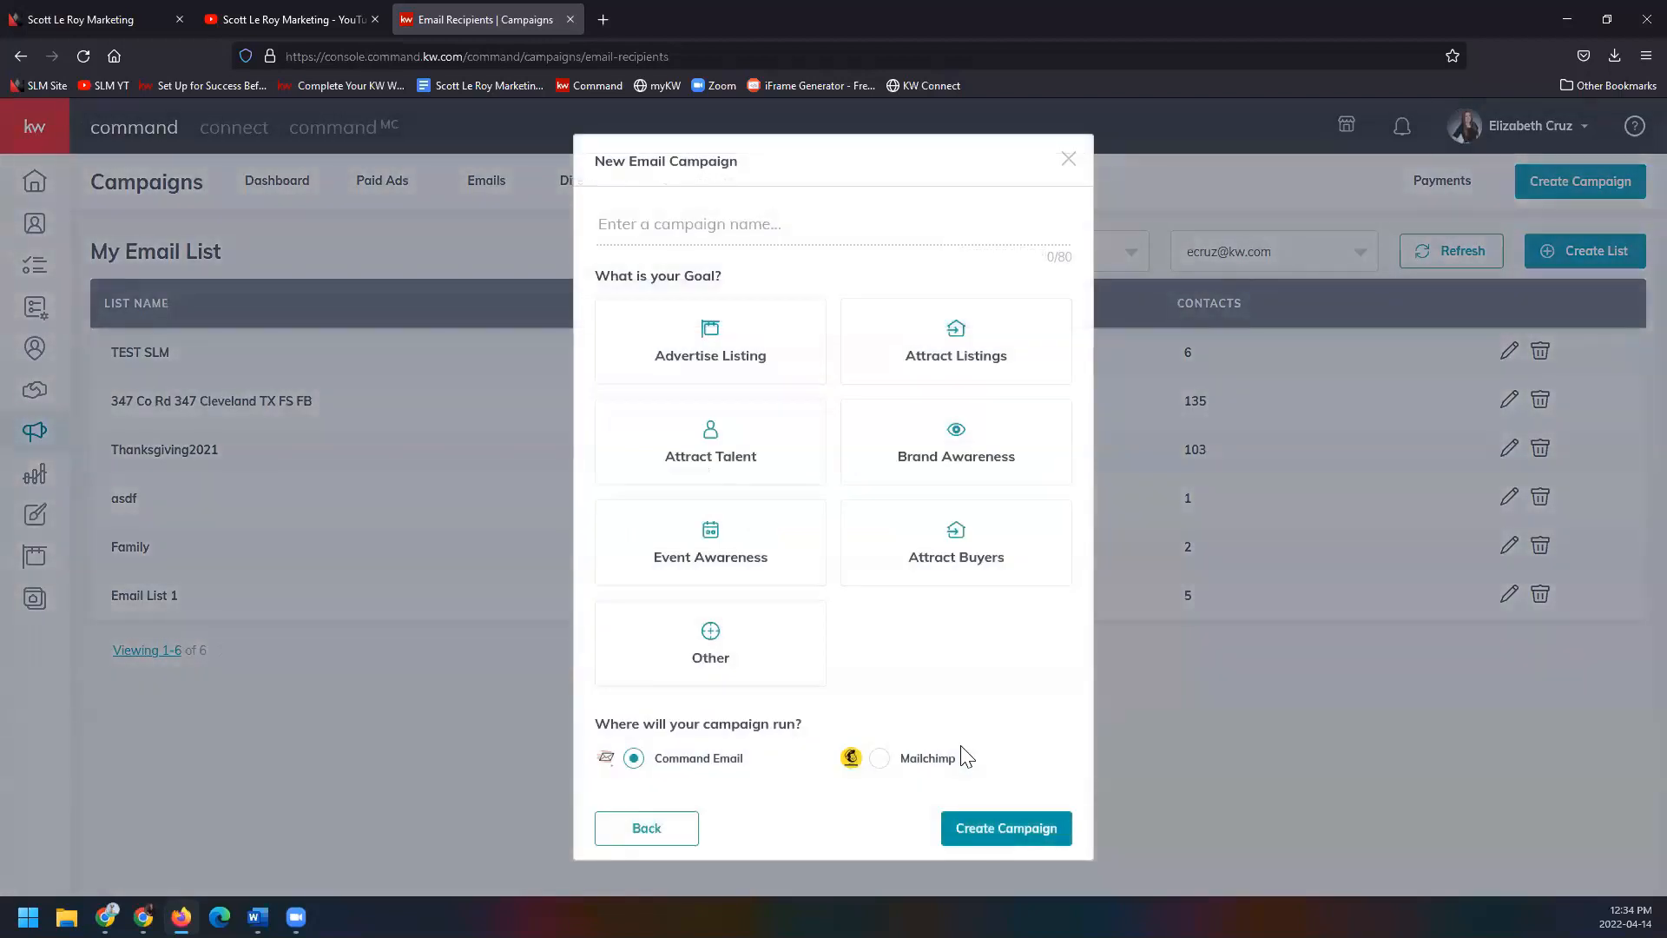
click(806, 229)
text(SLM TEST)
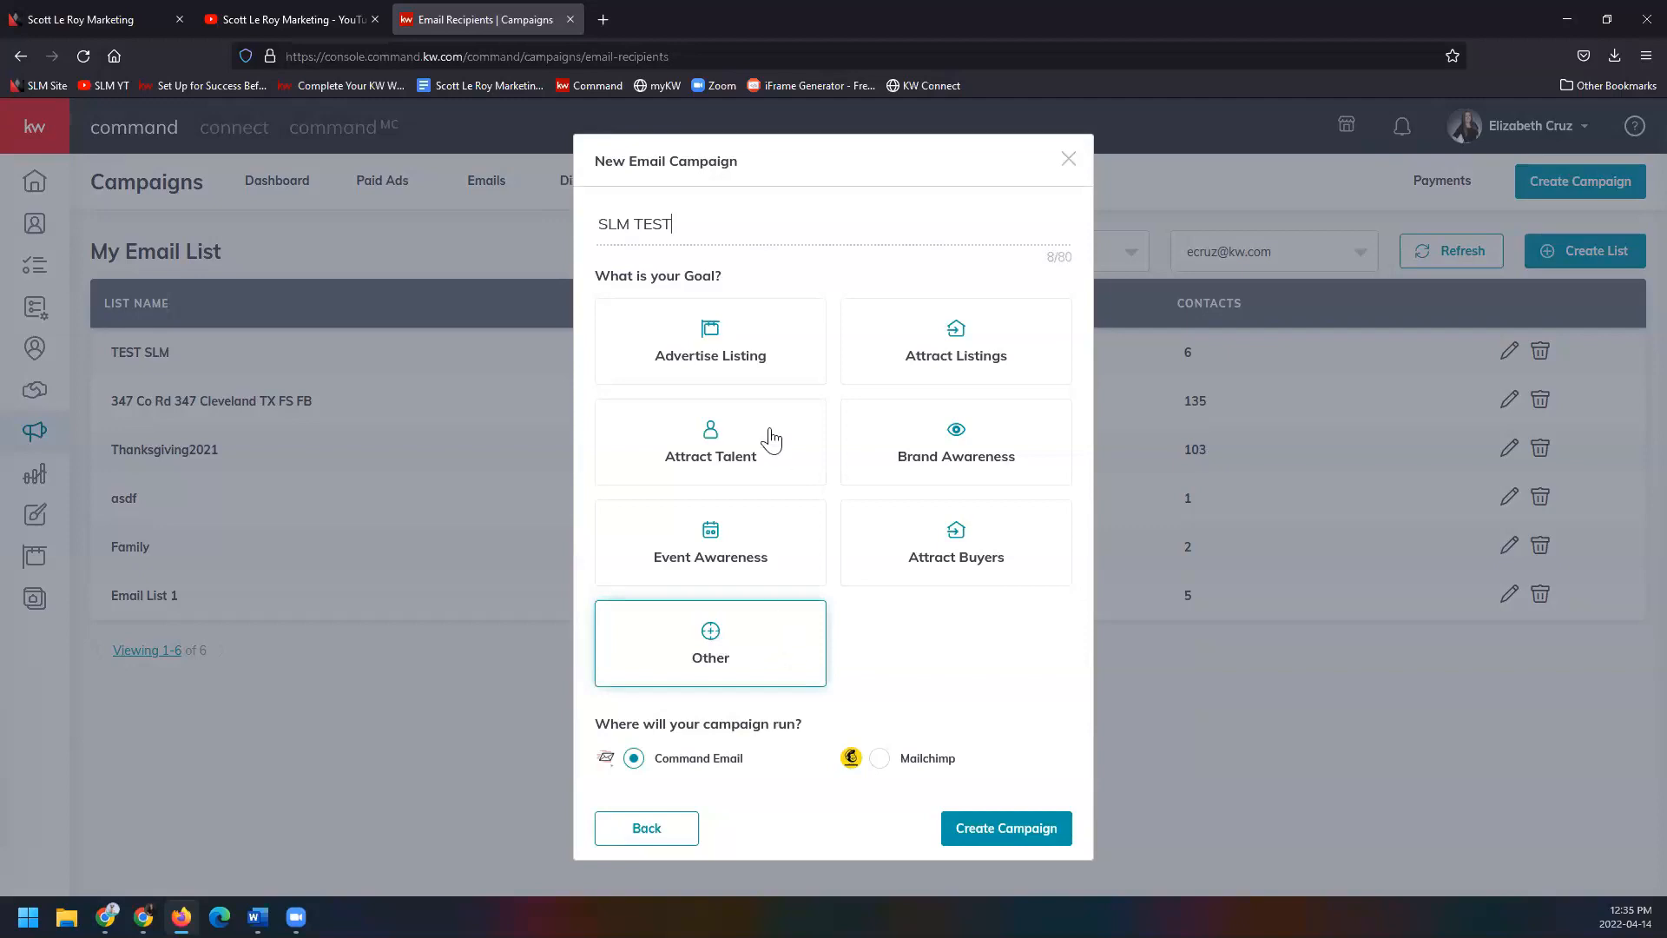
click(766, 362)
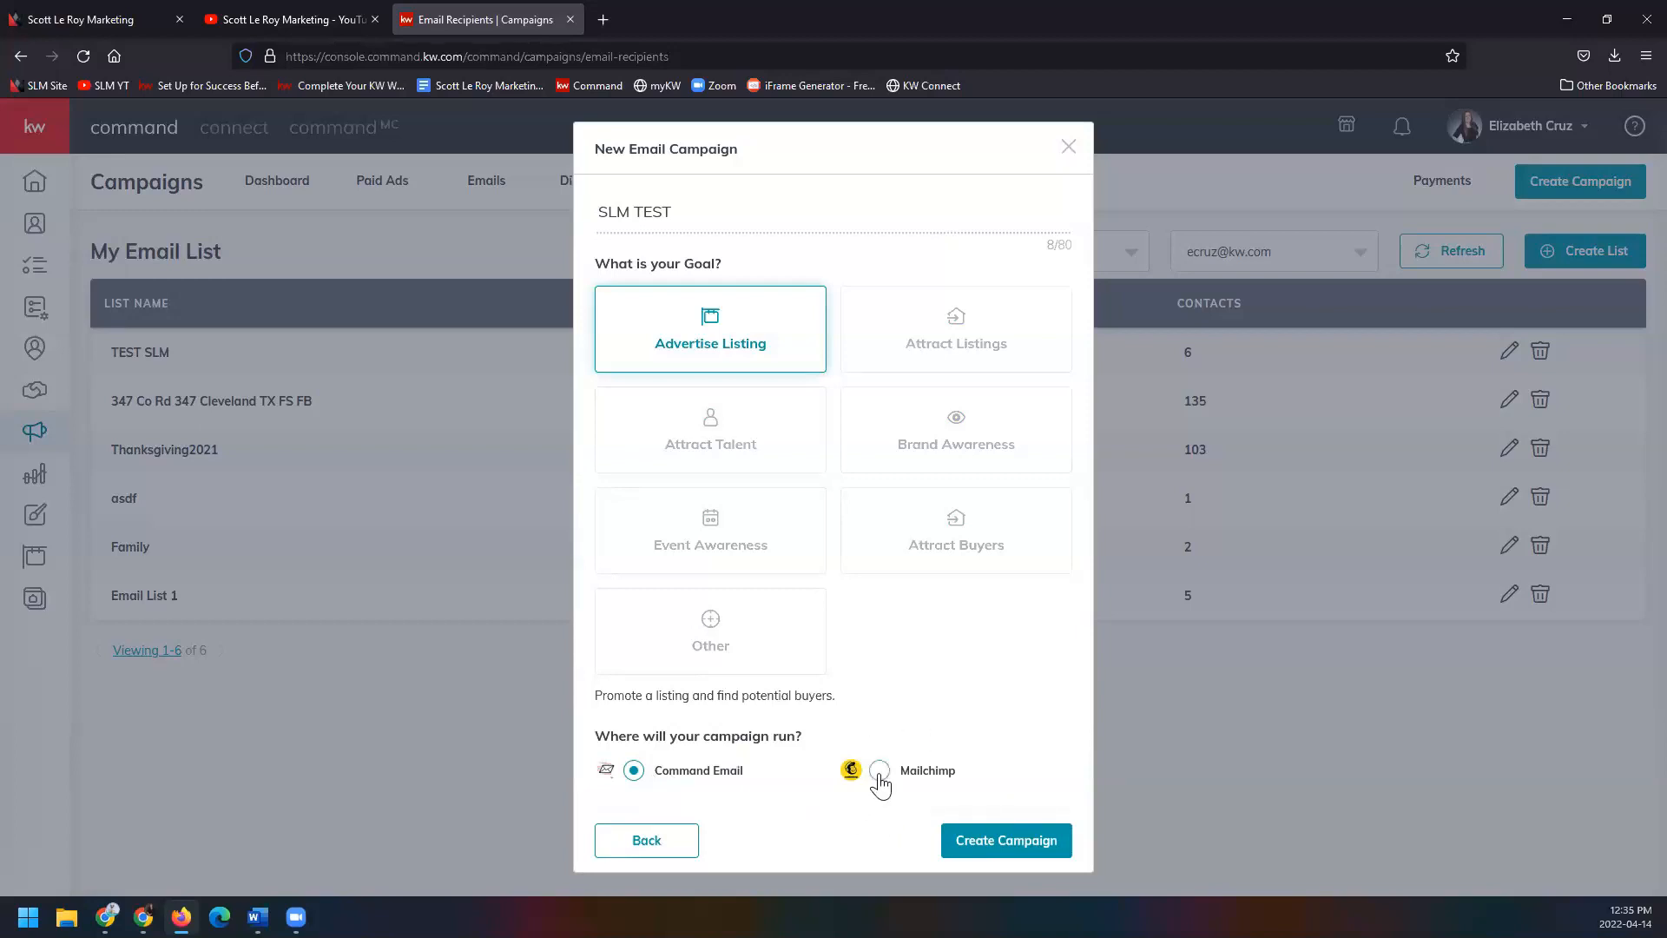
click(1029, 844)
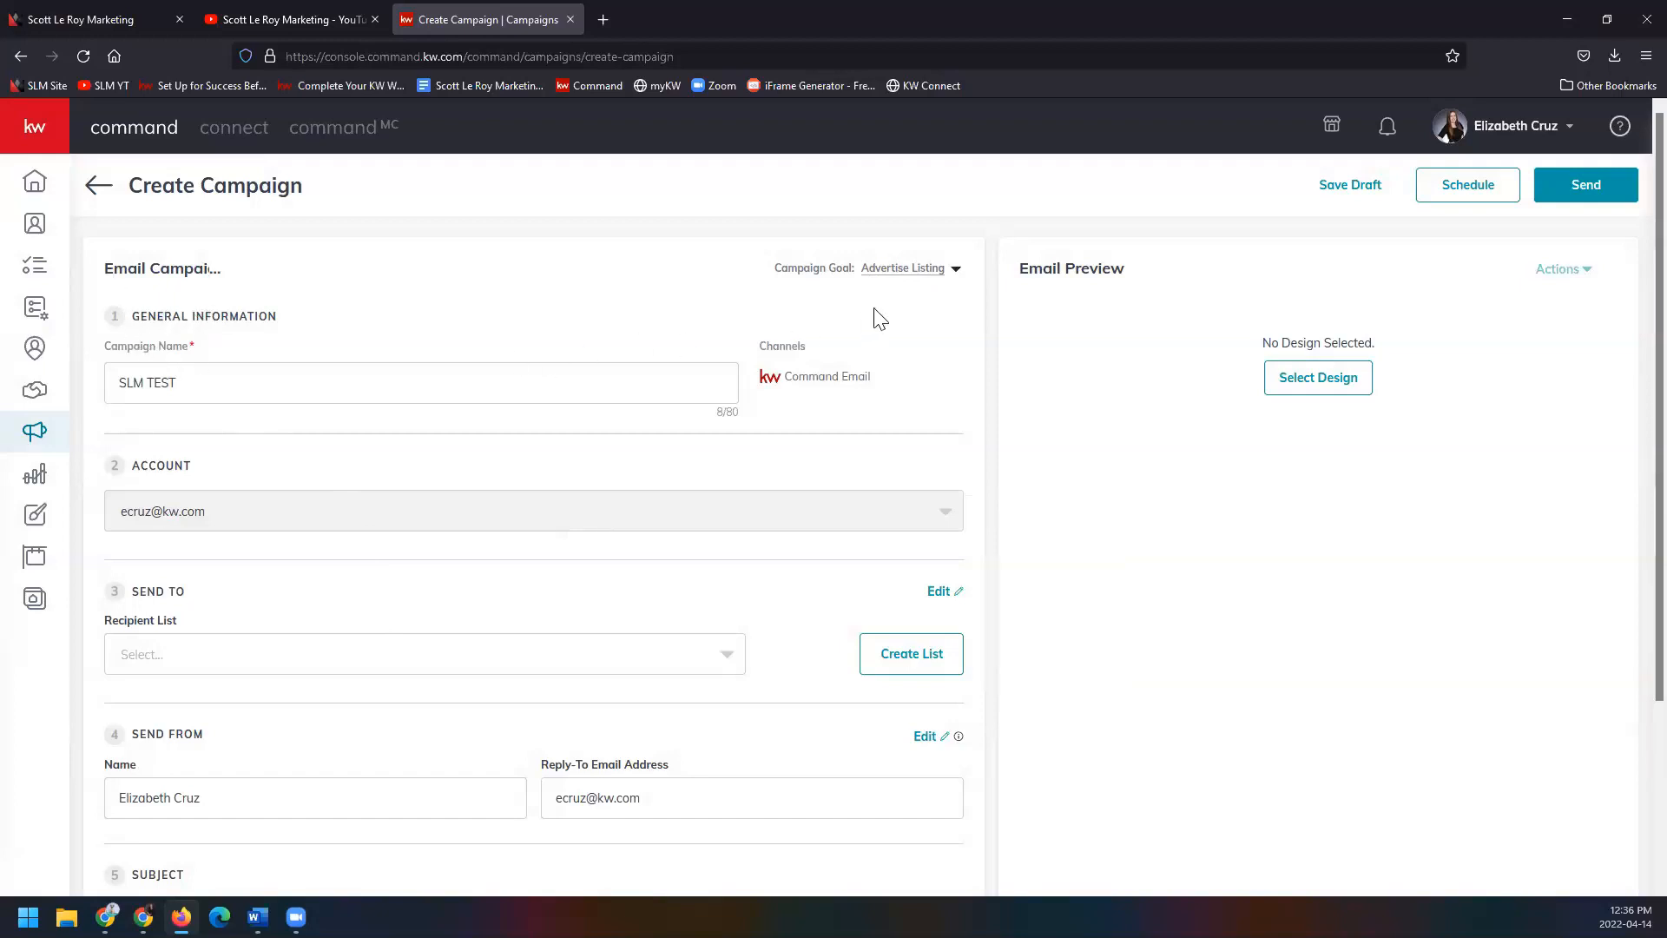
click(955, 271)
click(808, 326)
scroll(854, 428, down, 1)
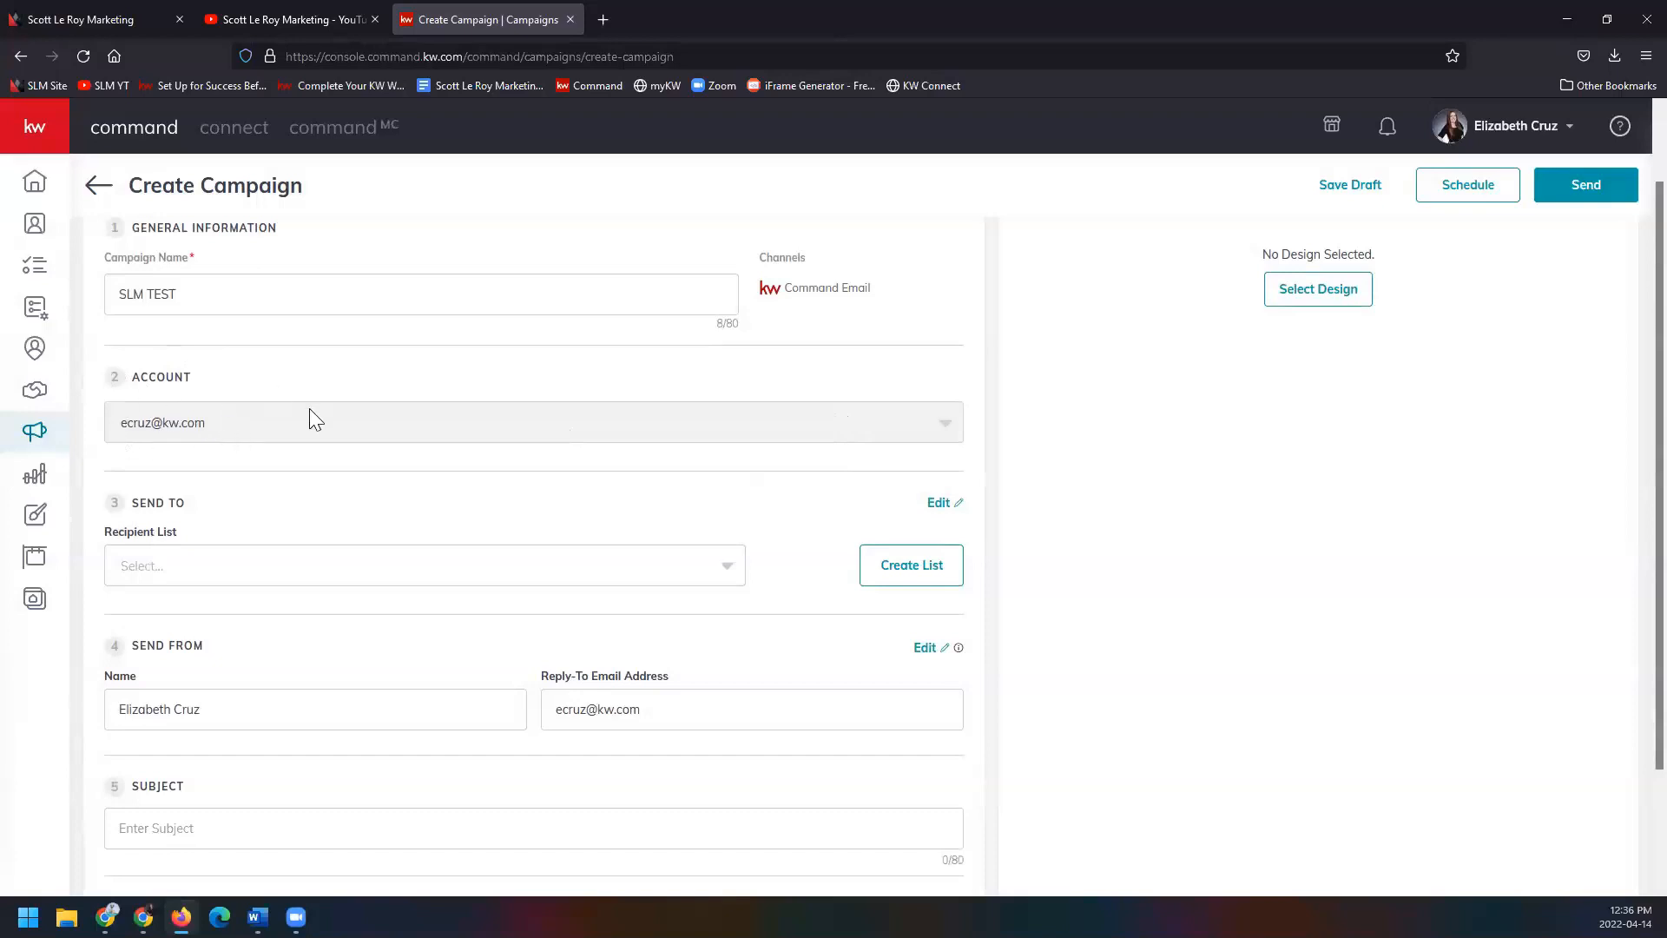
scroll(122, 430, down, 2)
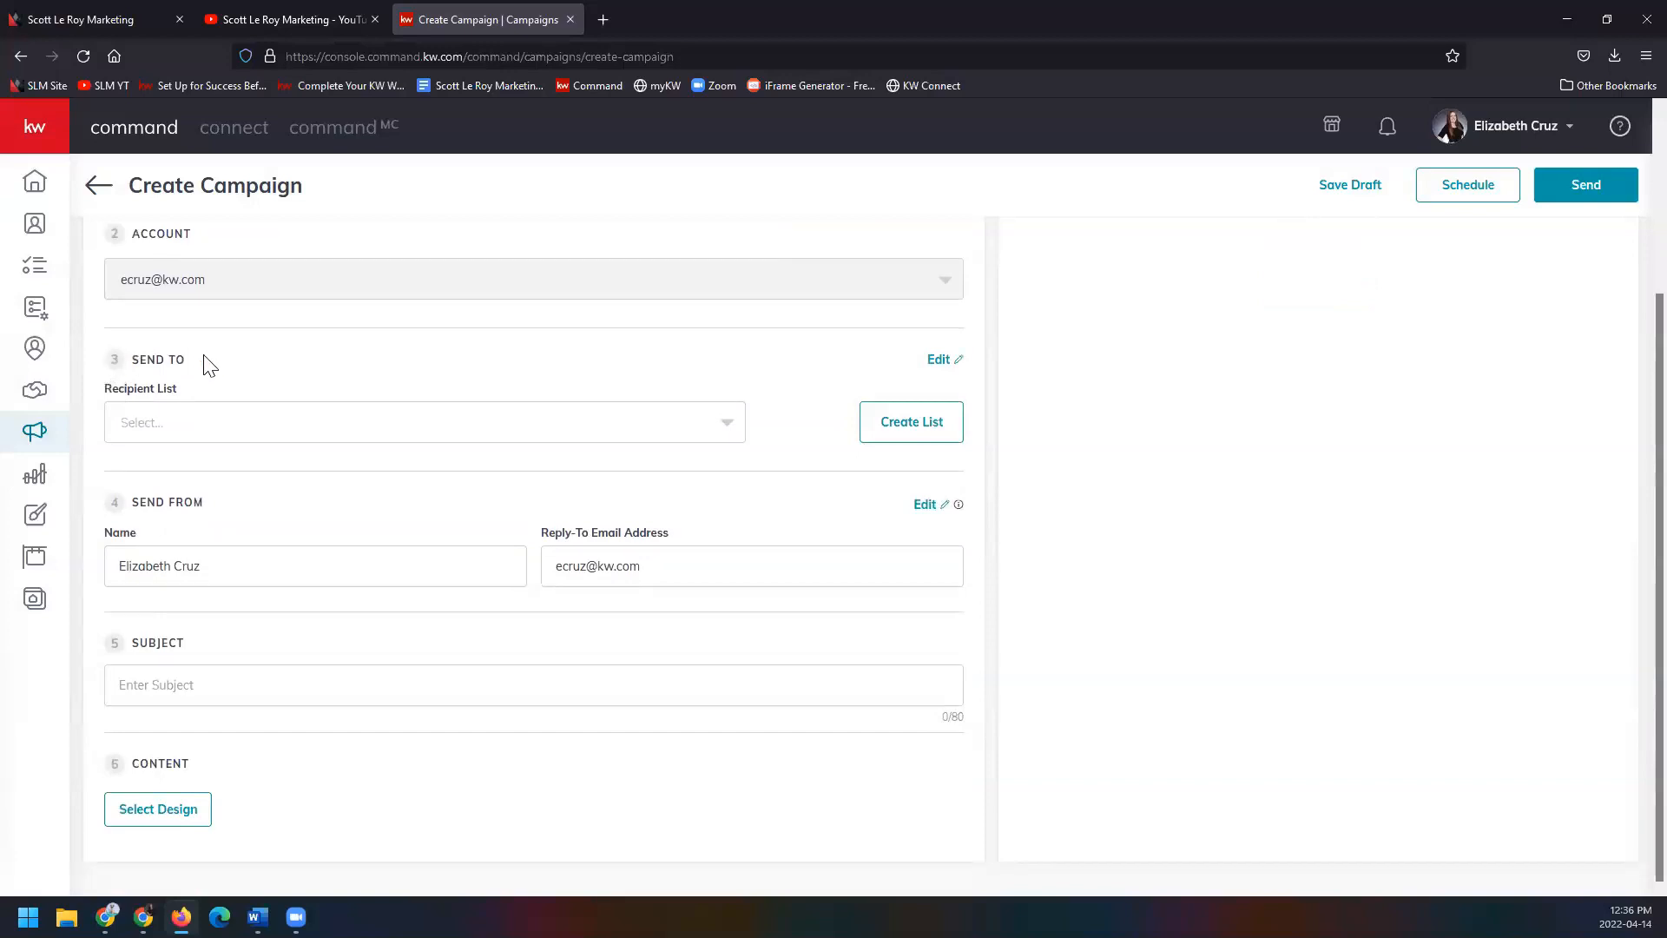
Set the Send To recipient list to TEST SLM.
click(270, 429)
click(265, 472)
mouse_move(957, 506)
click(755, 674)
text(JUST LISTE)
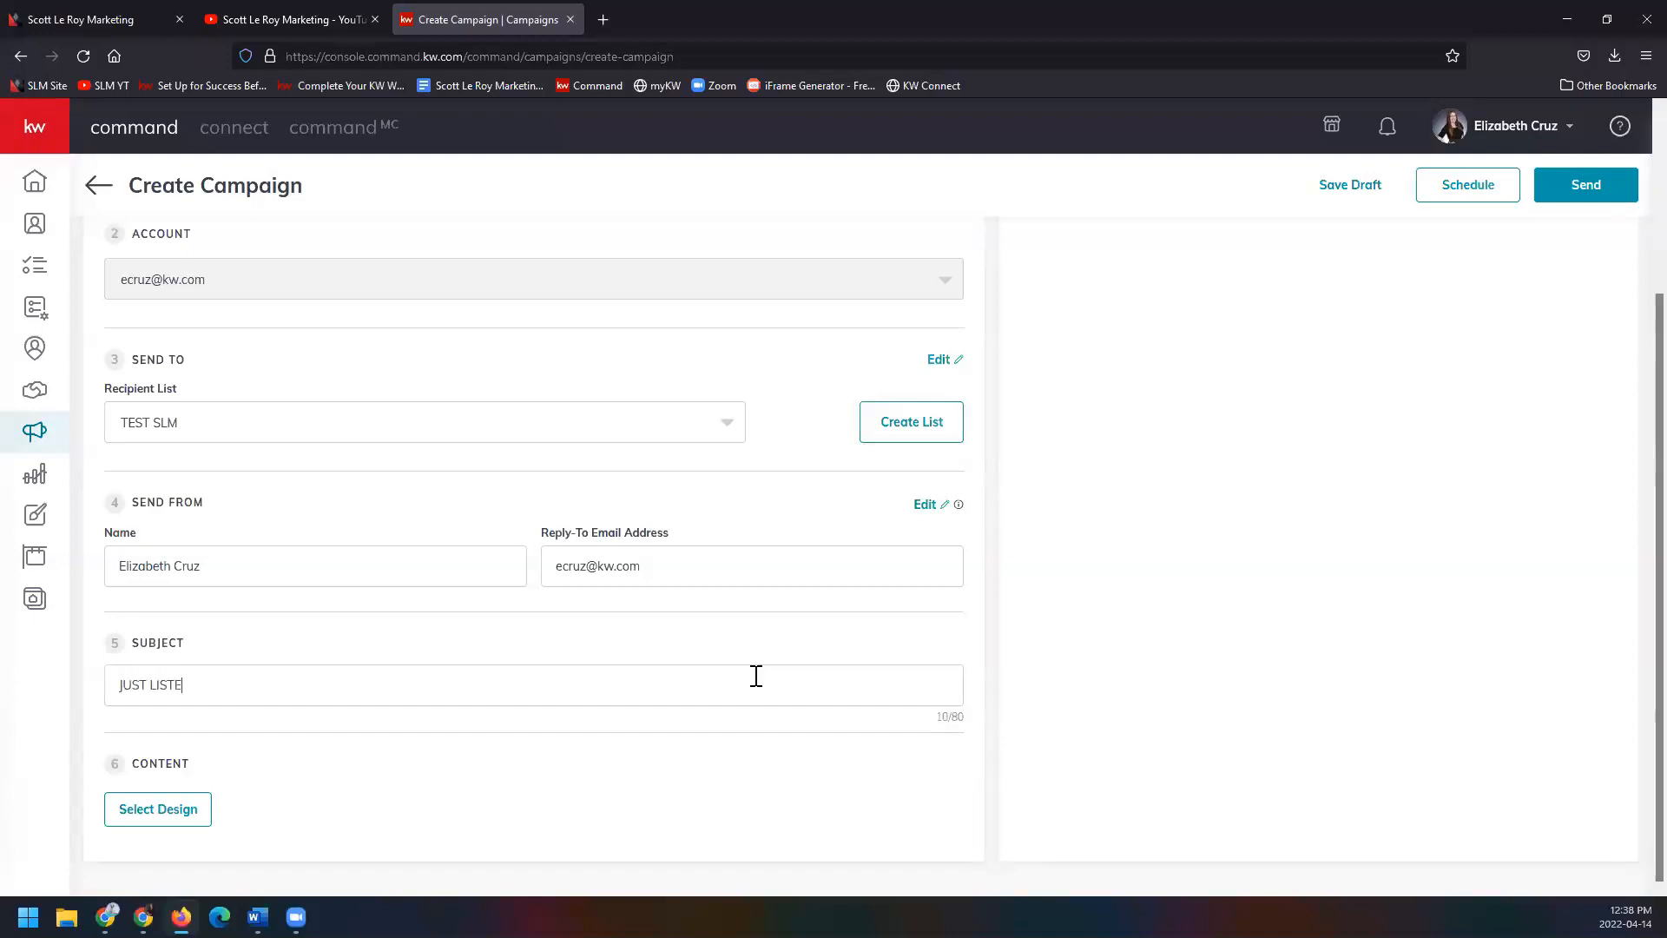
text(D 57)
key(BackSpace)
key(BackSpace)
Open Select Design, show the KWRI Templates tab, and view the Latest sort options.
click(195, 818)
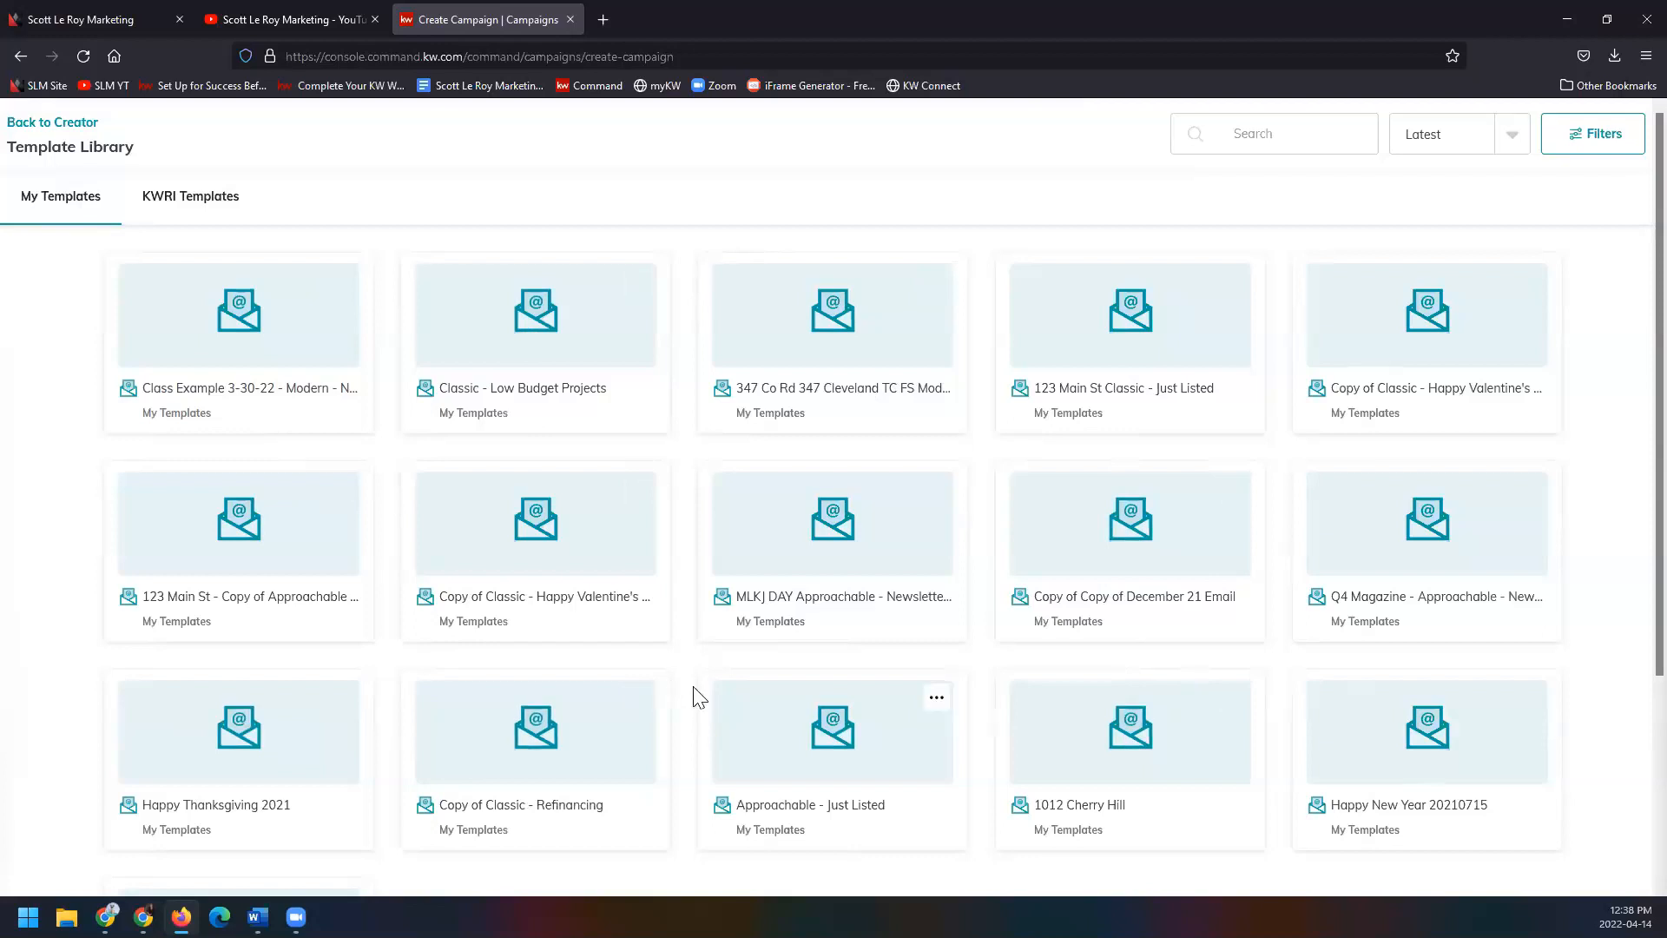
click(221, 212)
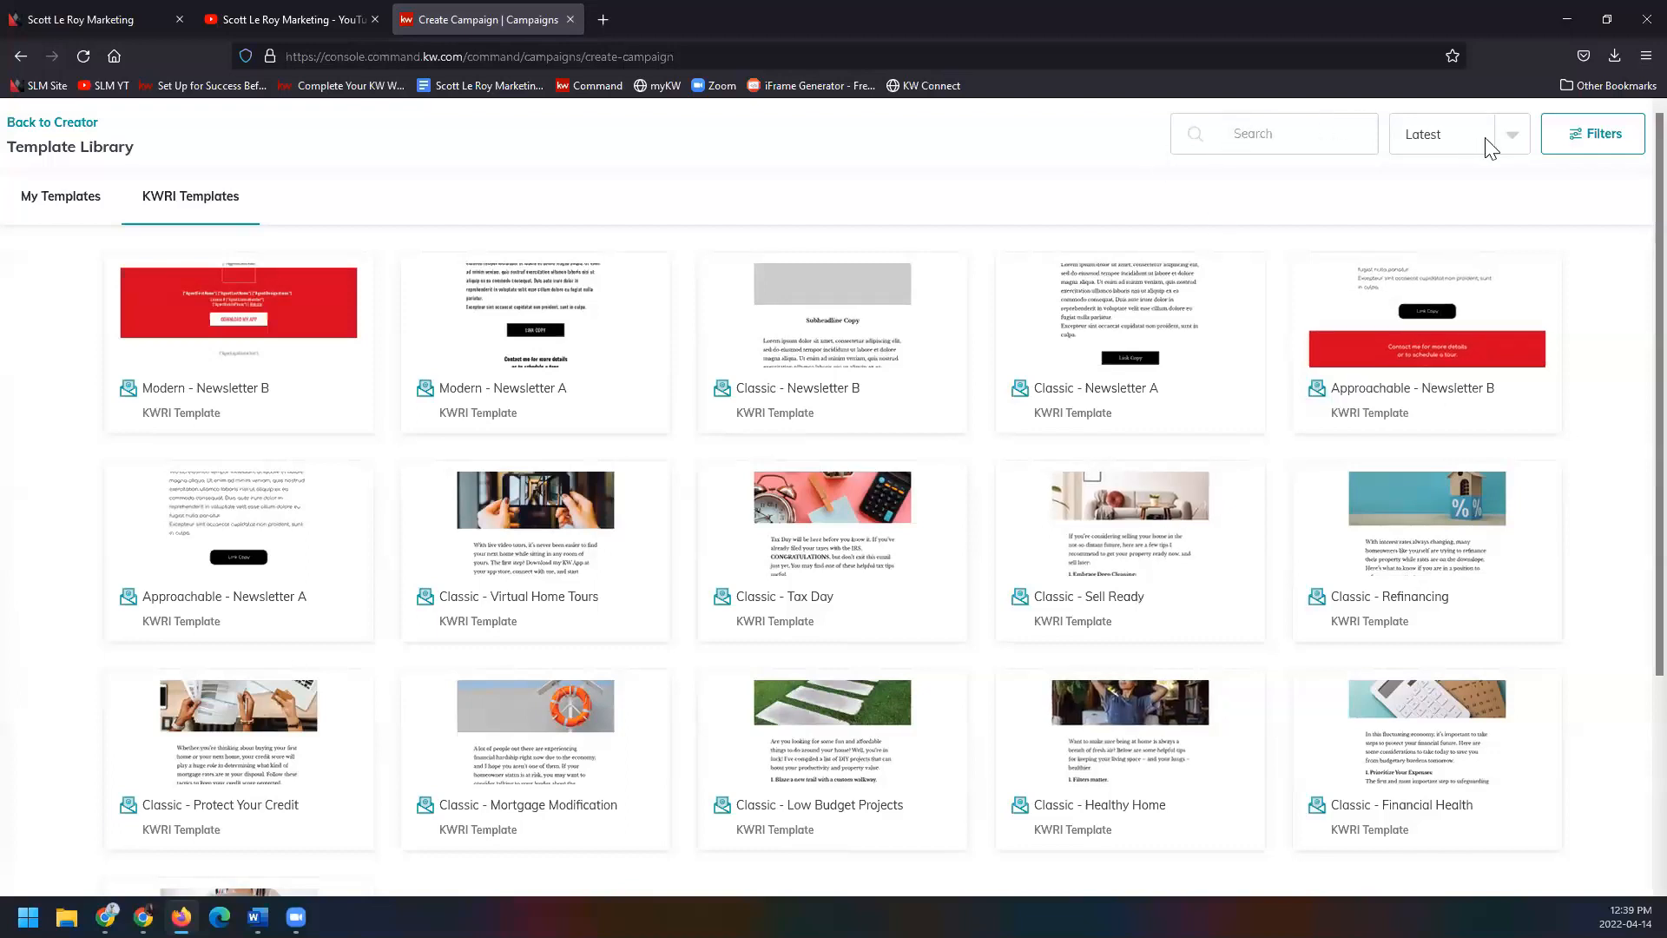
click(1511, 137)
click(1596, 154)
click(1601, 144)
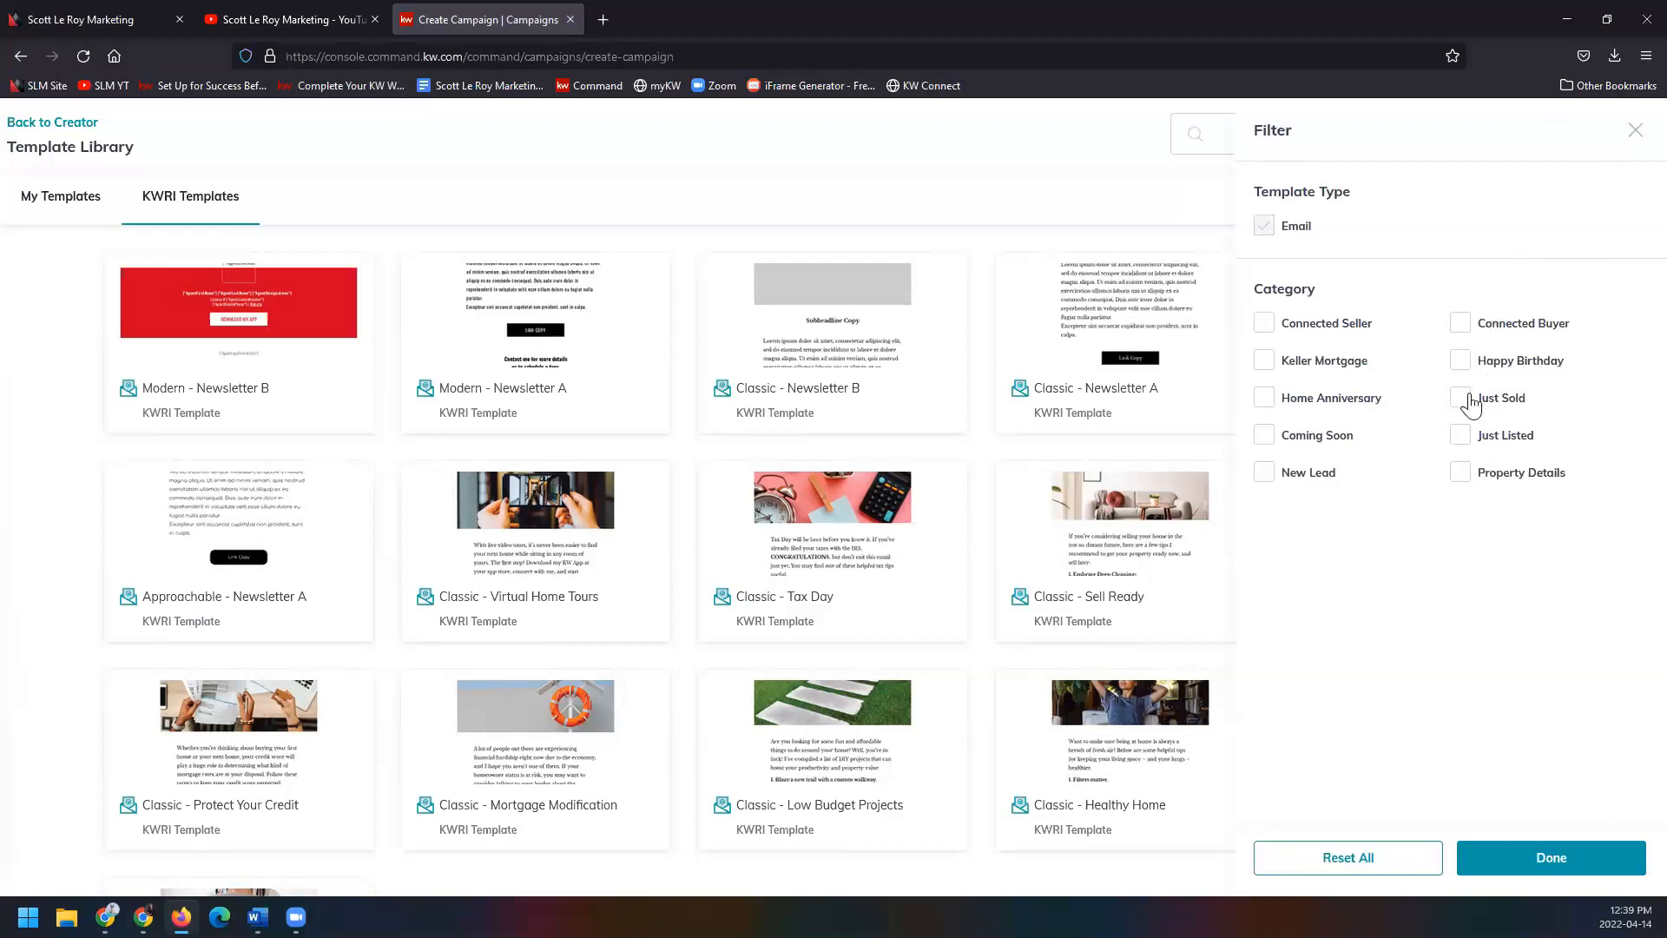
click(1462, 437)
click(1512, 855)
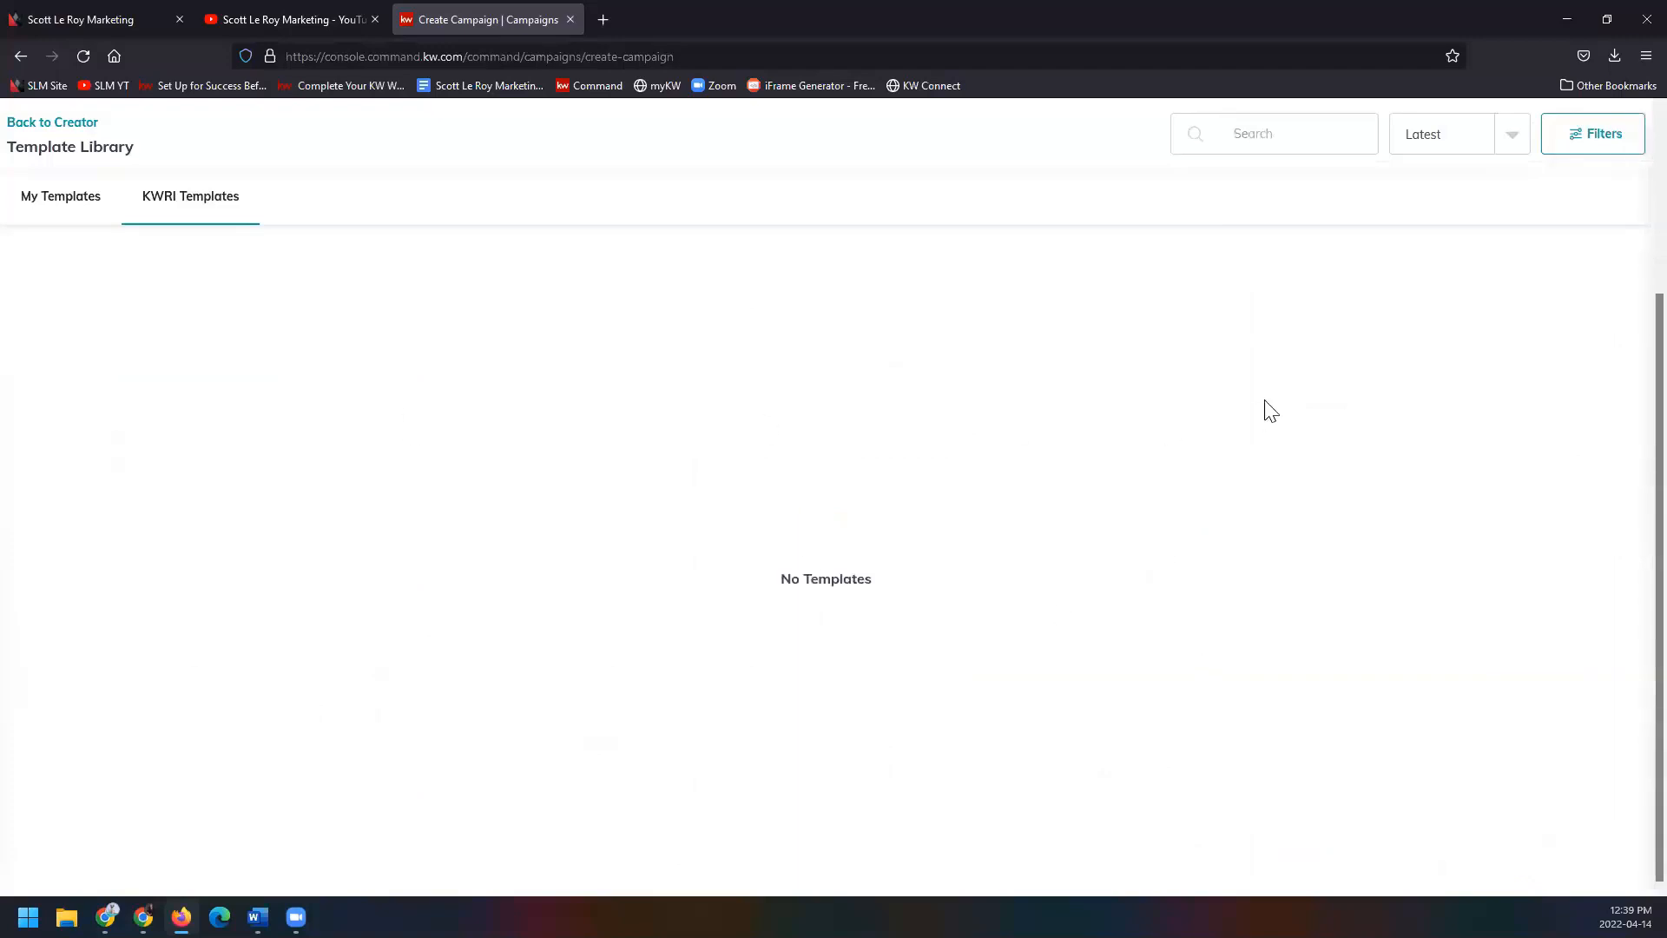
click(1597, 134)
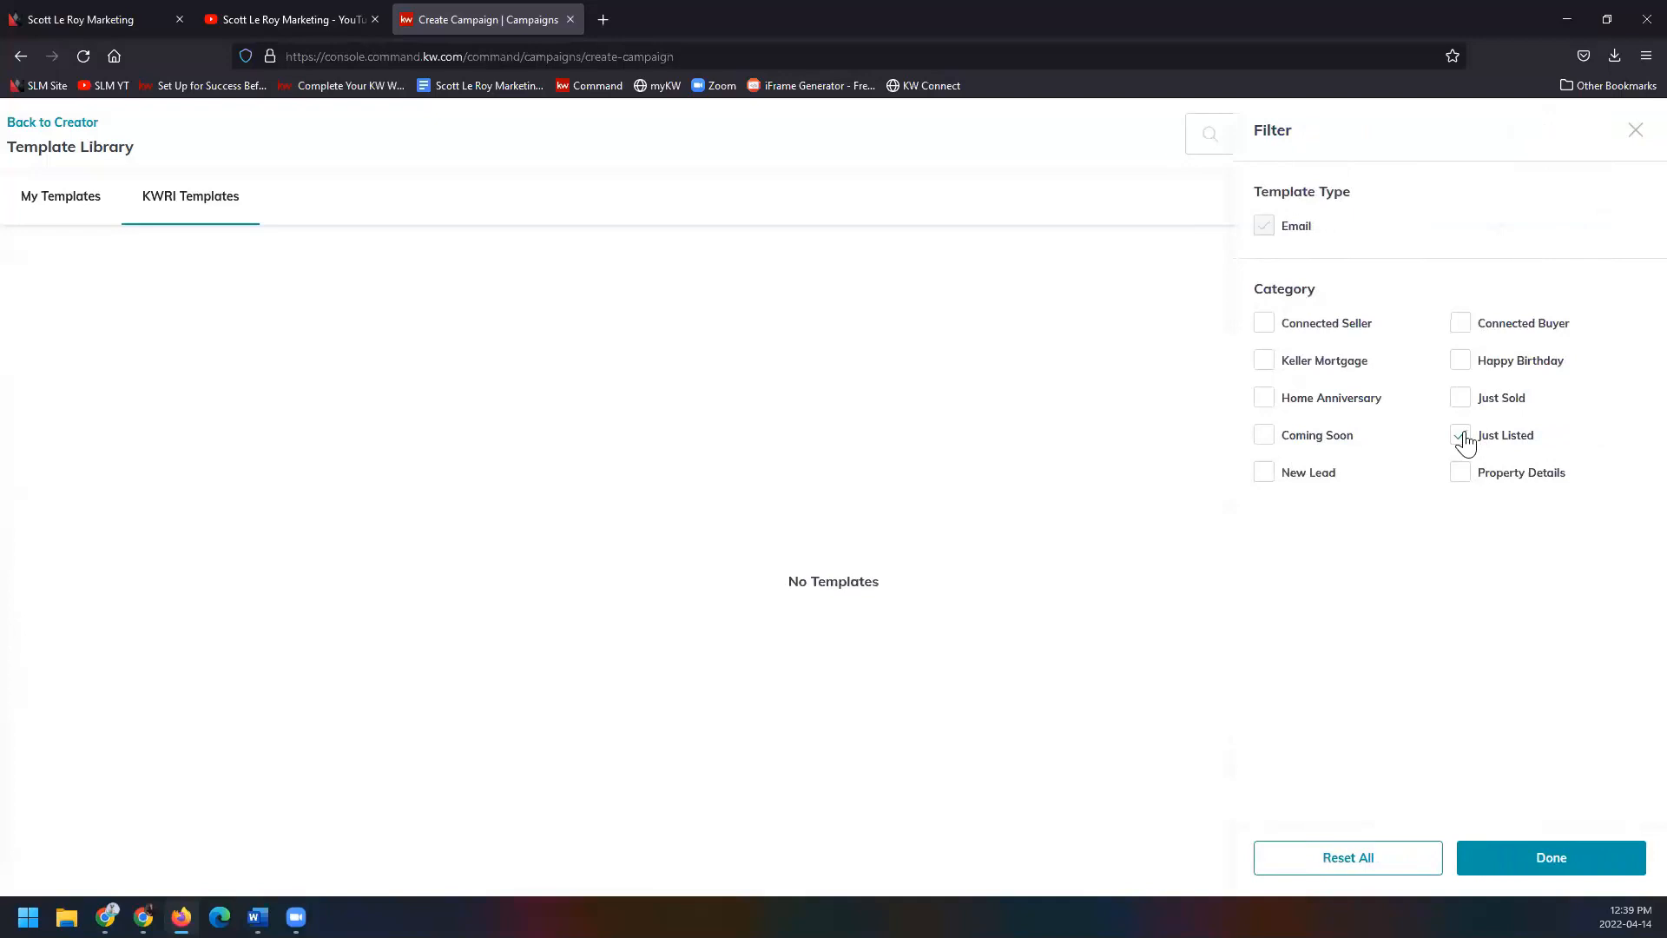
click(1393, 870)
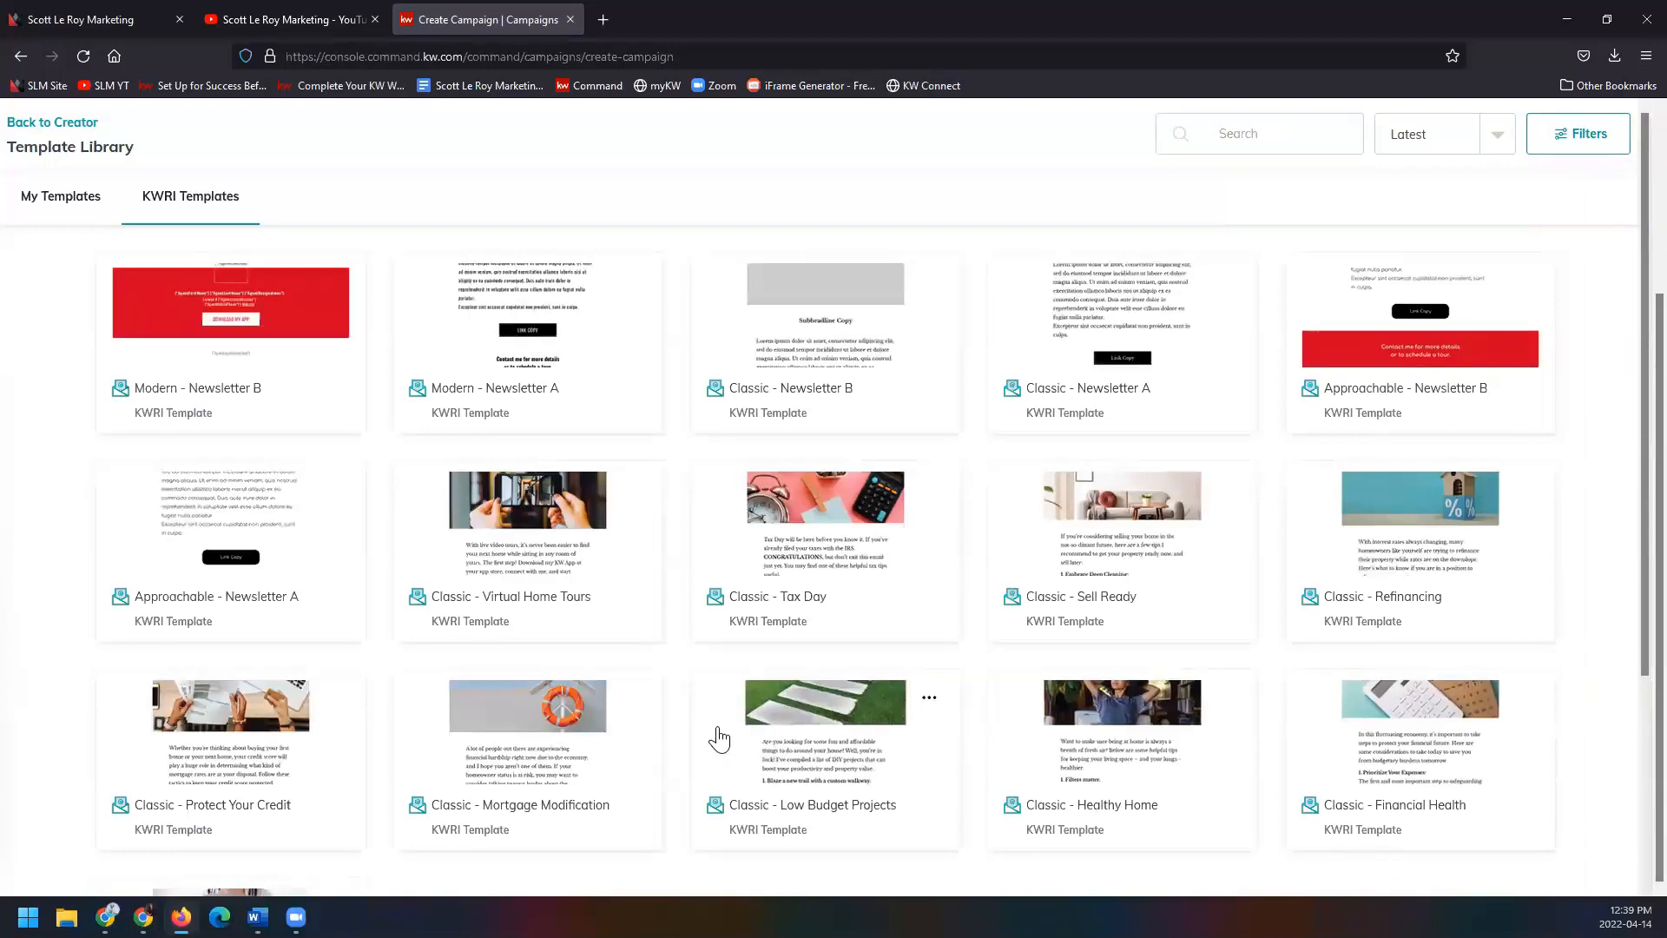
Load three more batches of KWRI templates until Modern - Just Listed appears (64 of 72).
scroll(673, 695, down, 2)
scroll(657, 679, down, 3)
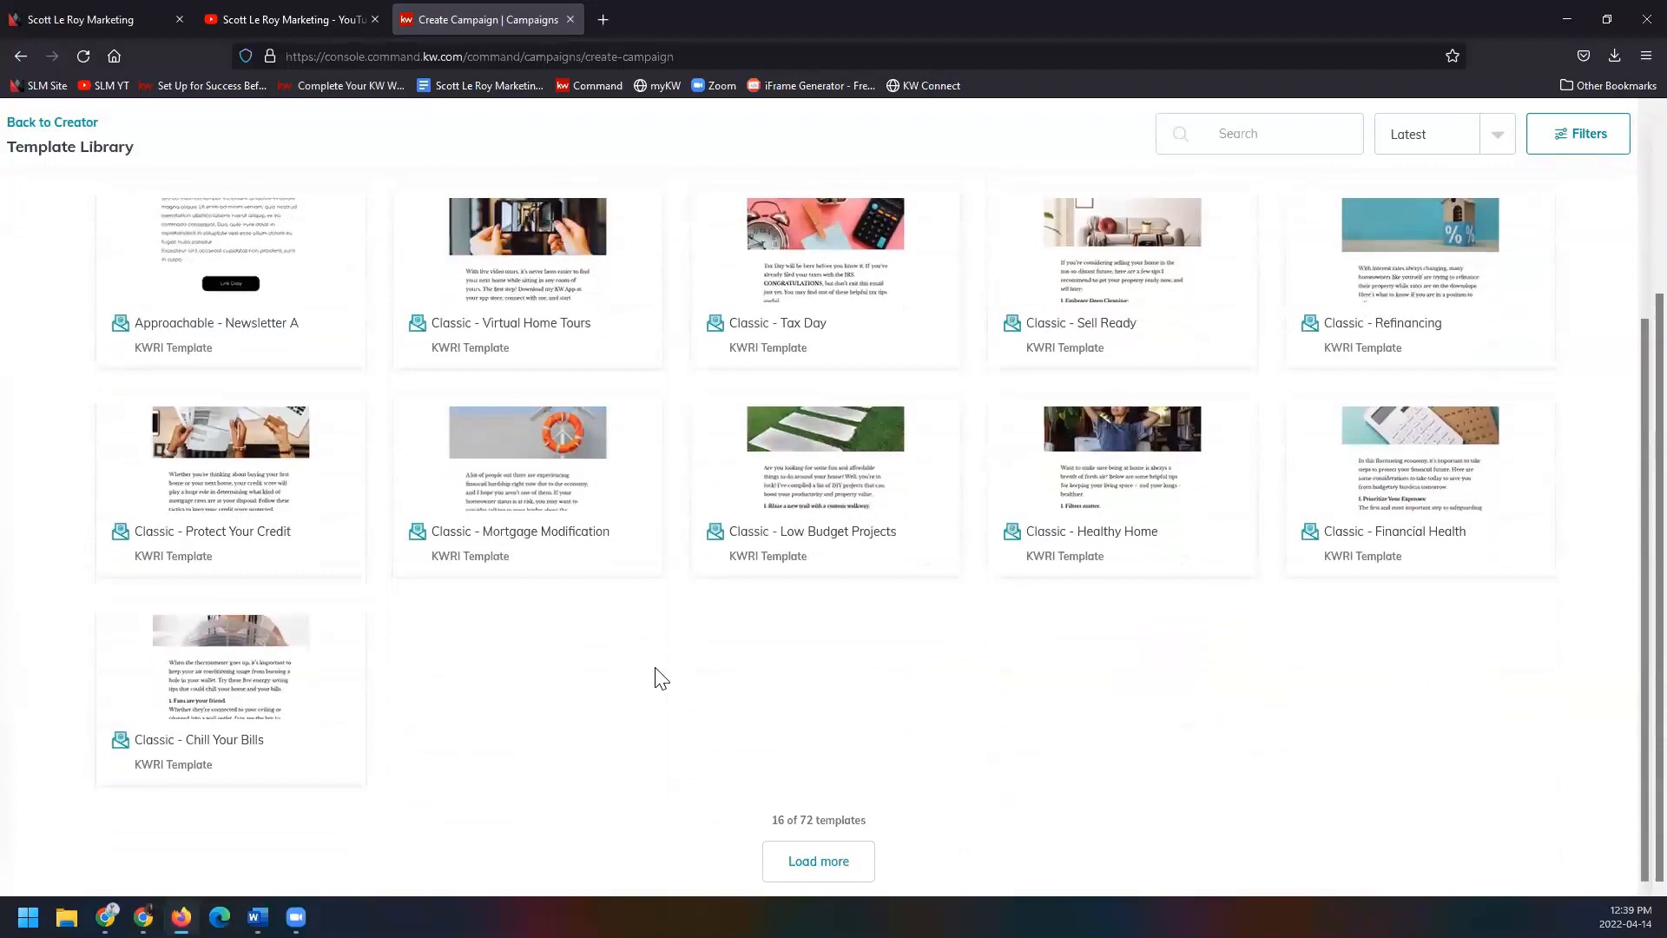
click(846, 870)
scroll(885, 829, down, 6)
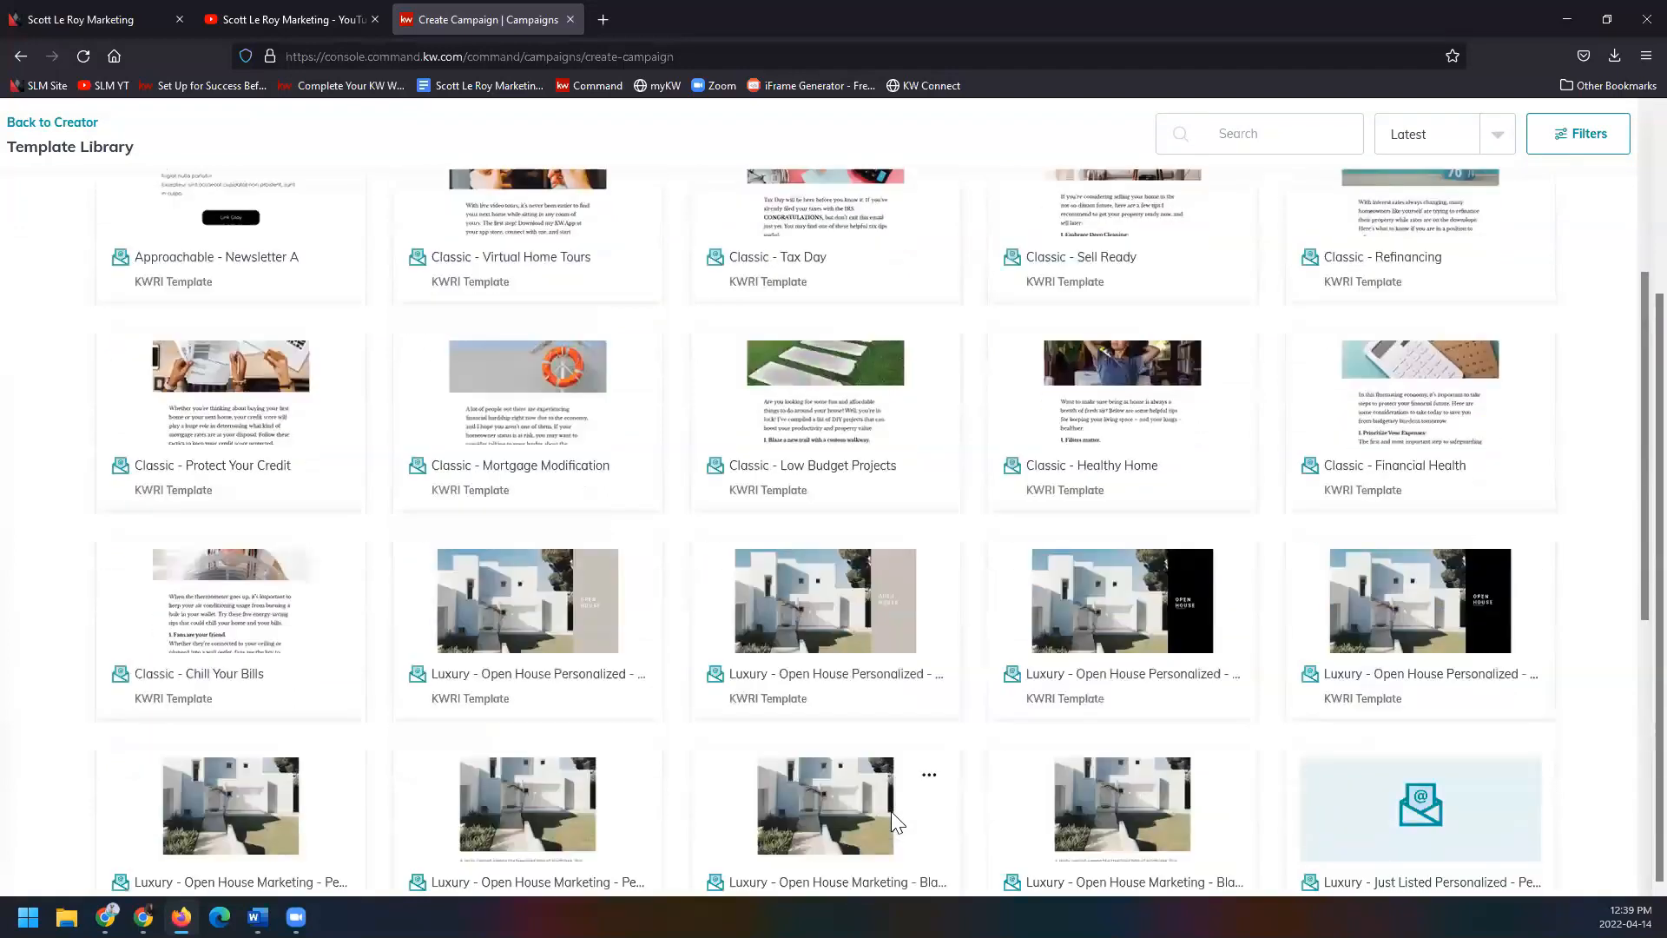
scroll(893, 823, down, 5)
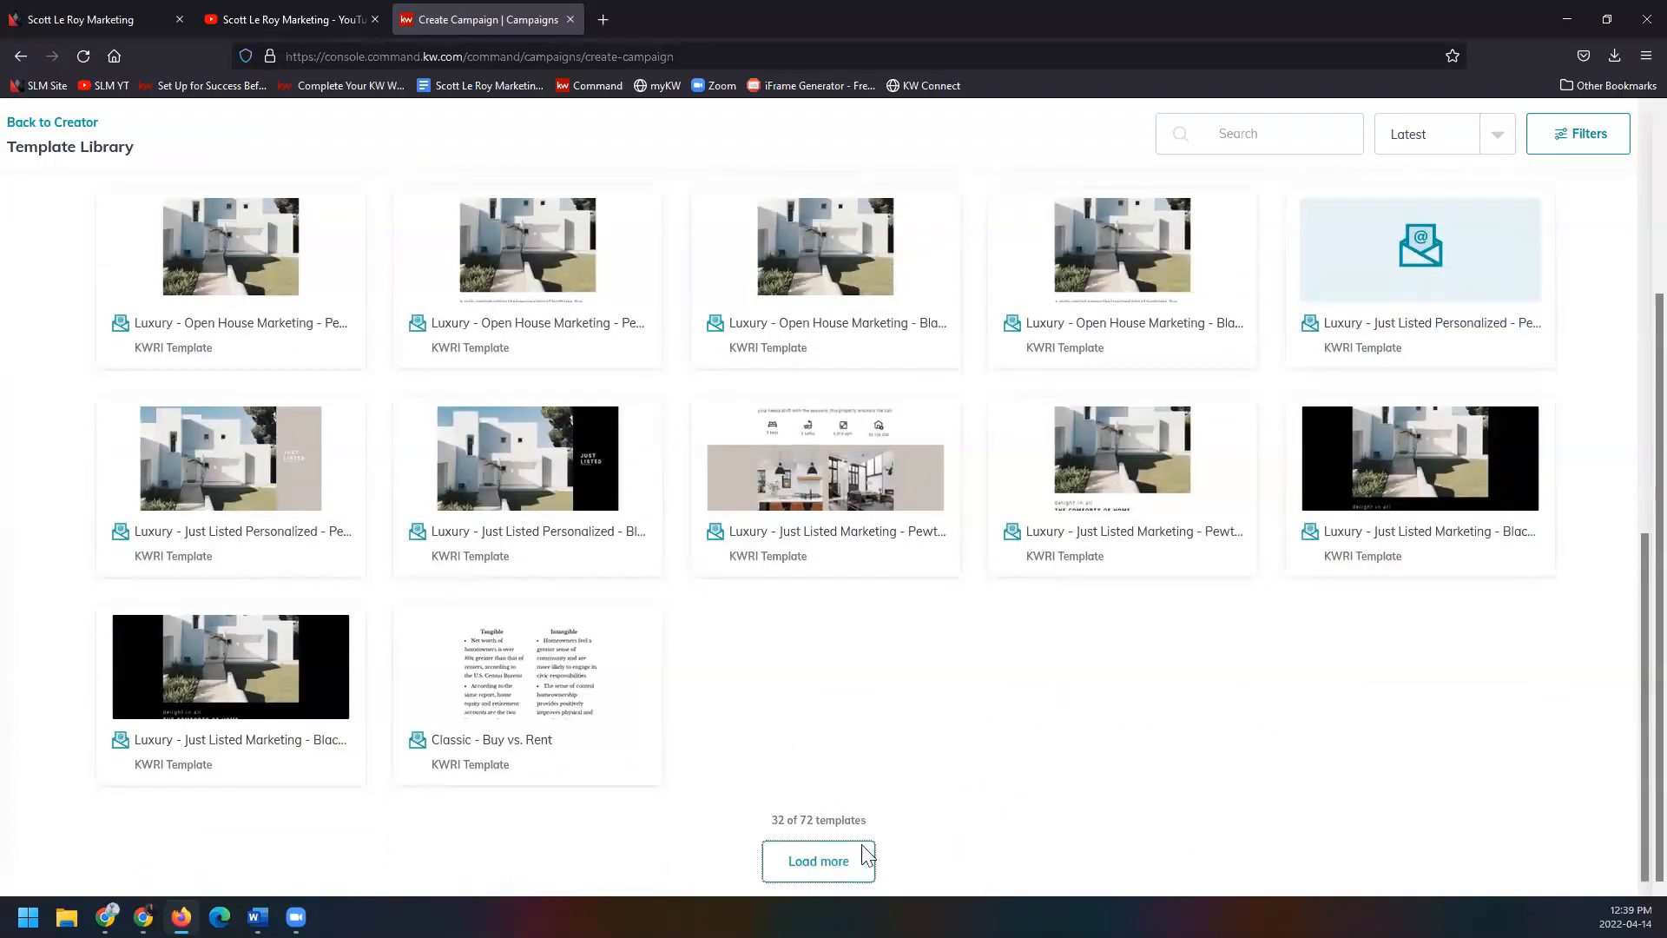
click(861, 858)
scroll(984, 743, down, 6)
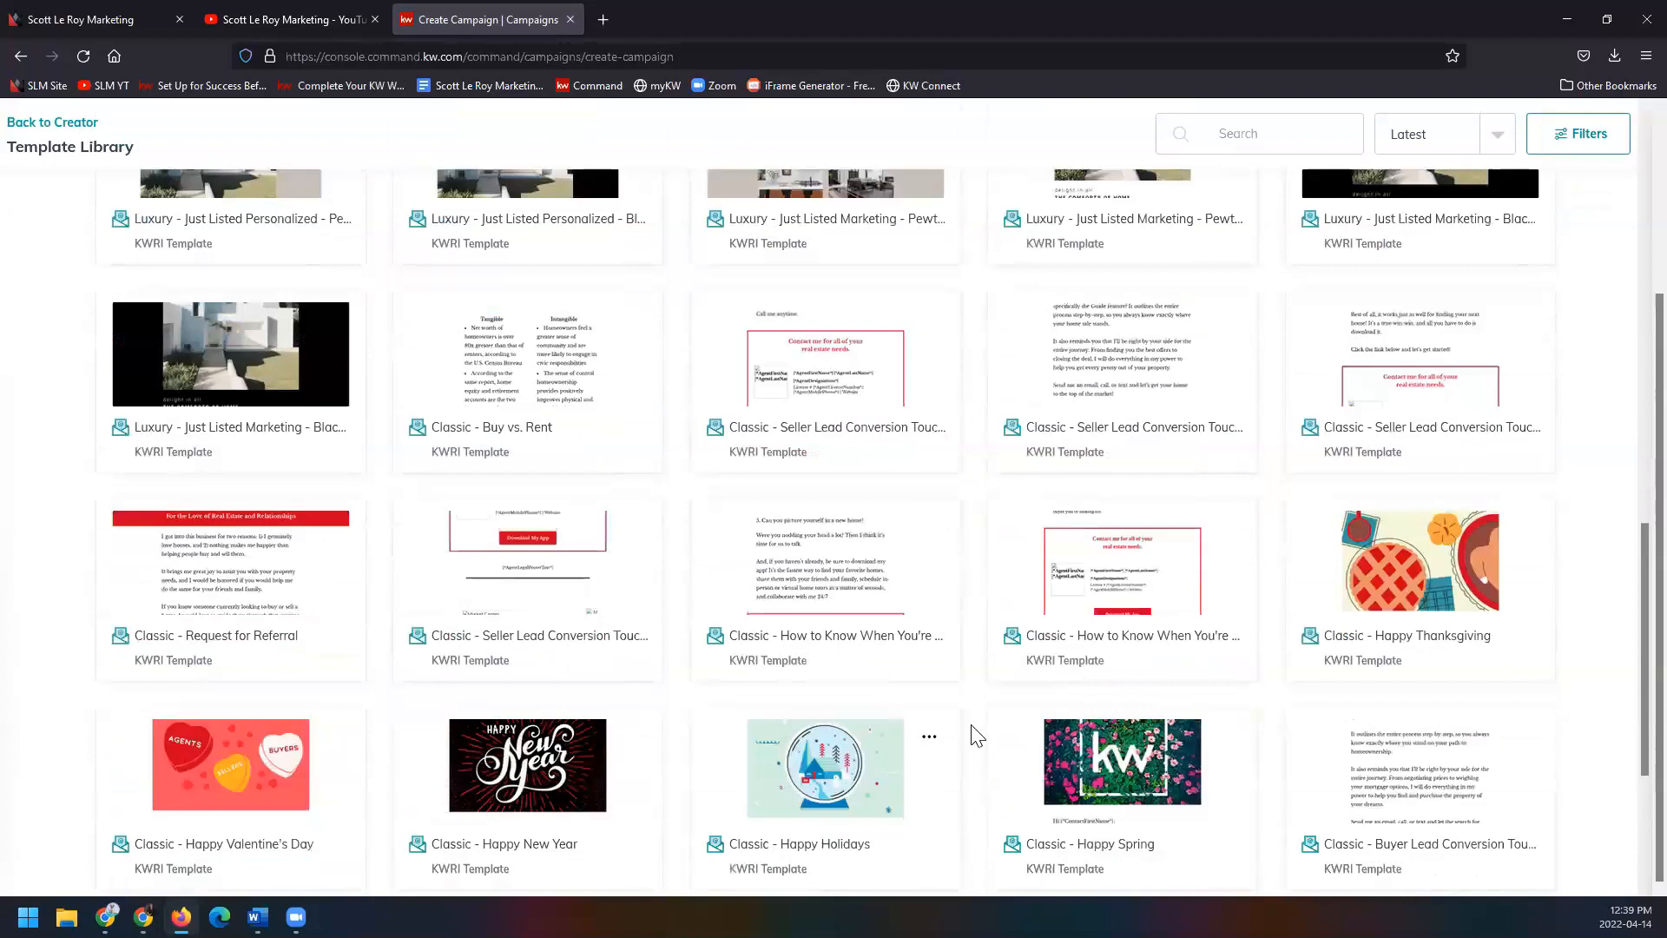
scroll(977, 736, down, 3)
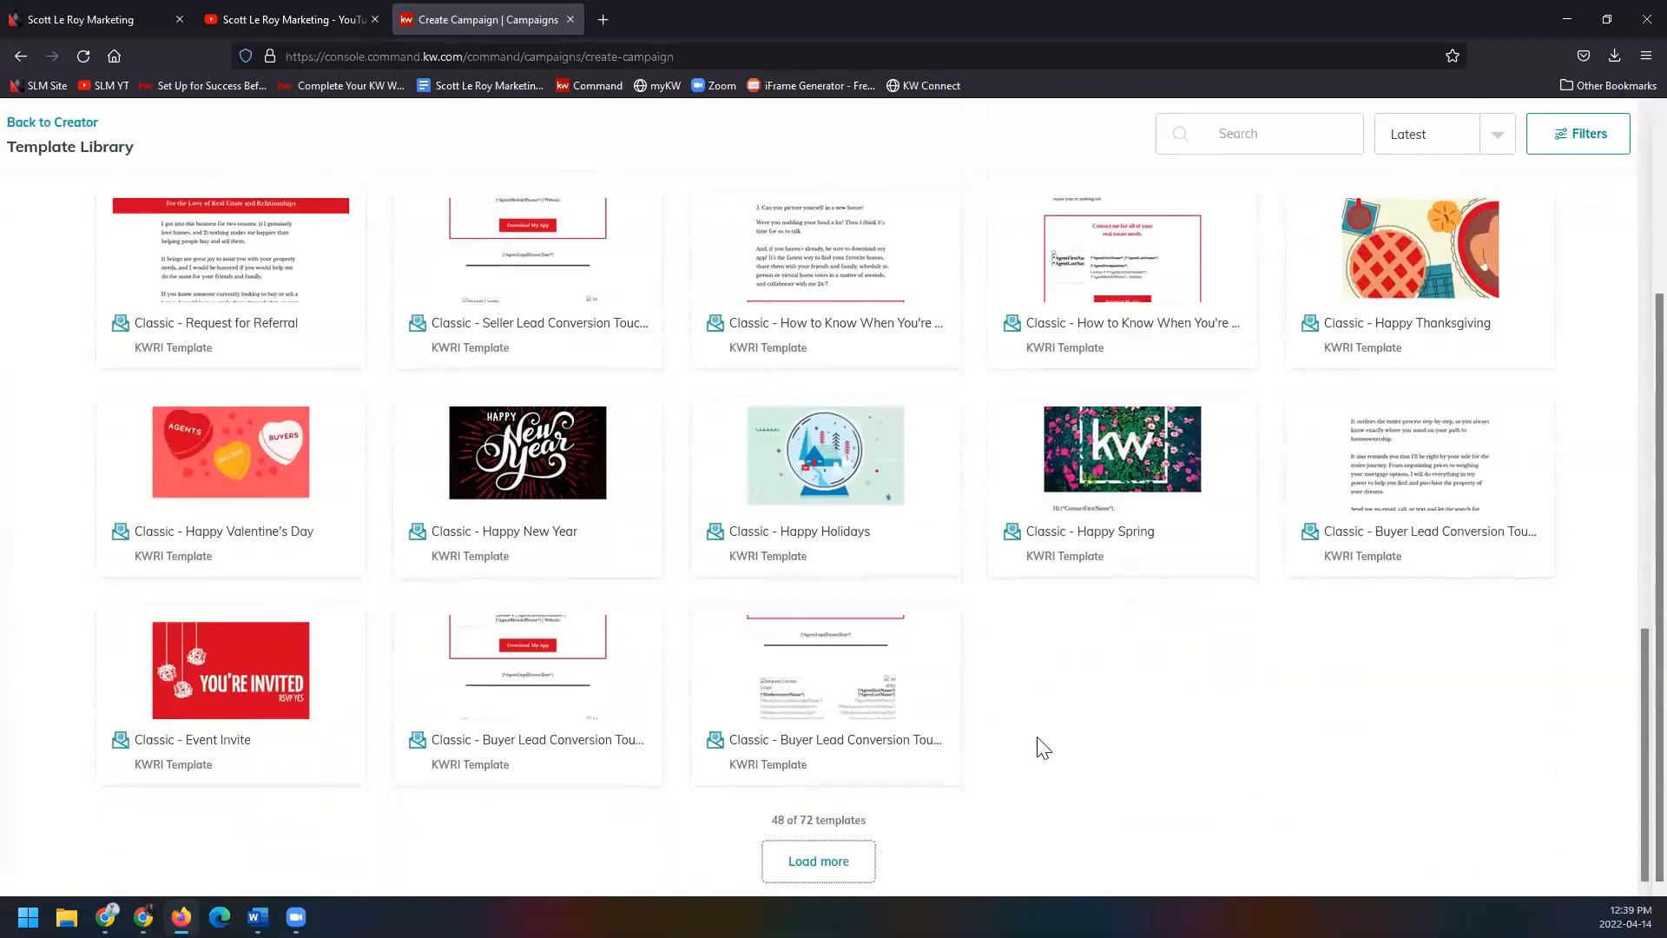
click(849, 862)
scroll(1018, 695, down, 6)
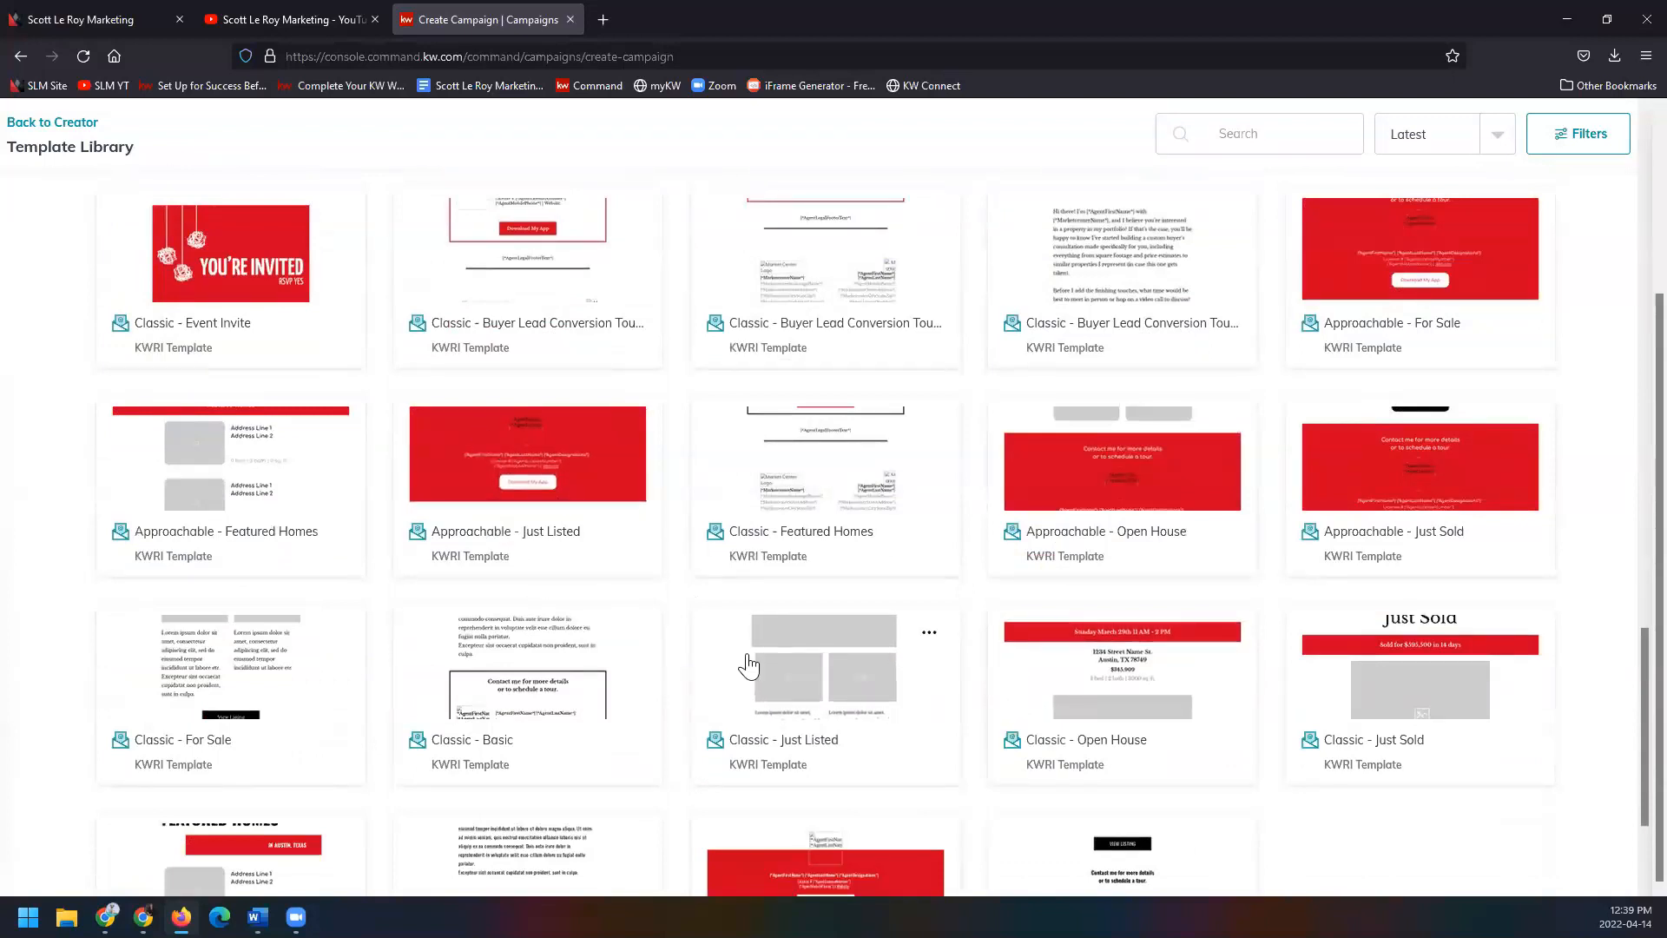
scroll(749, 669, down, 1)
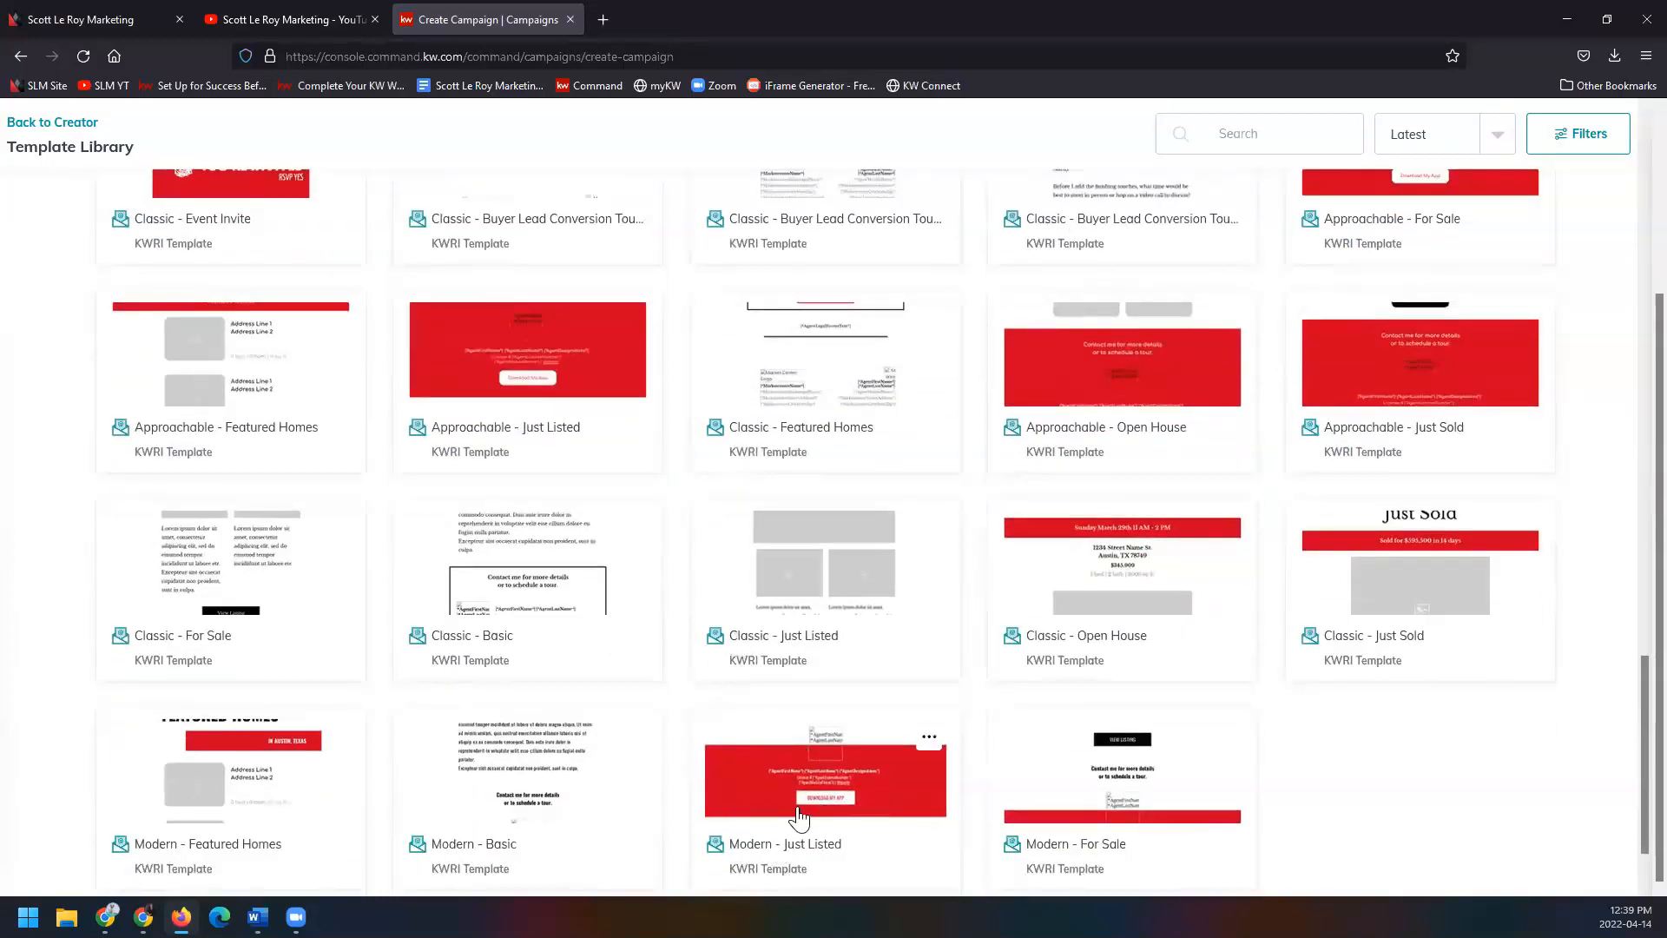
scroll(735, 761, down, 1)
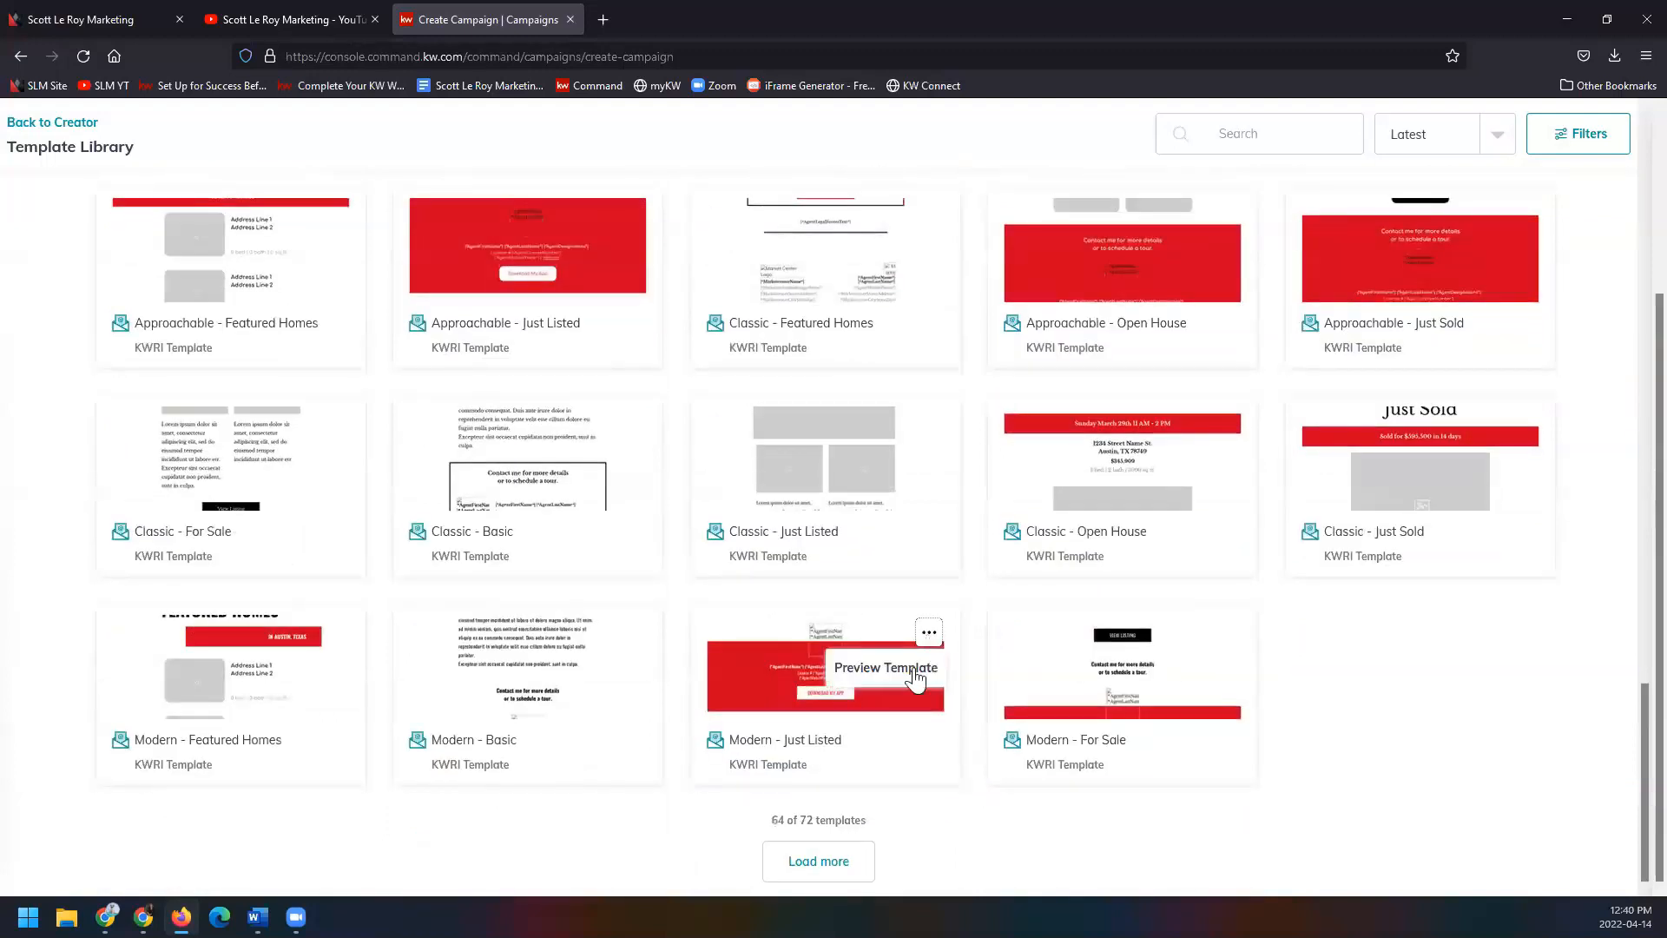
Preview the Modern - Just Listed template, scroll through it, then view it at tablet and phone widths.
click(927, 636)
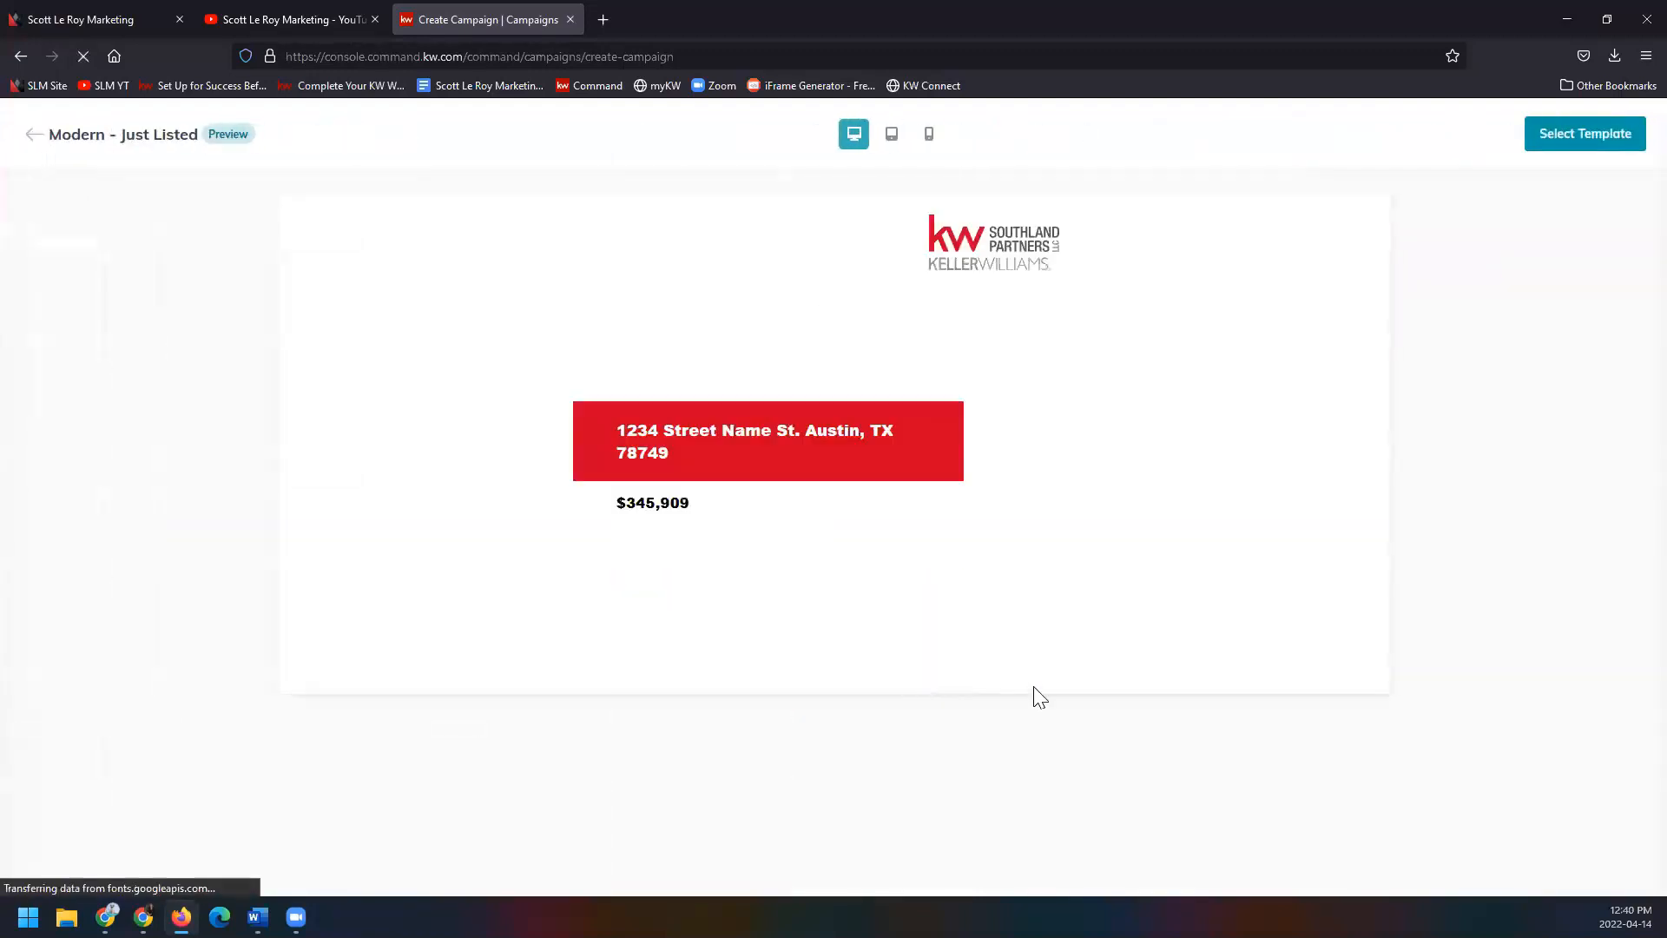
scroll(370, 516, down, 10)
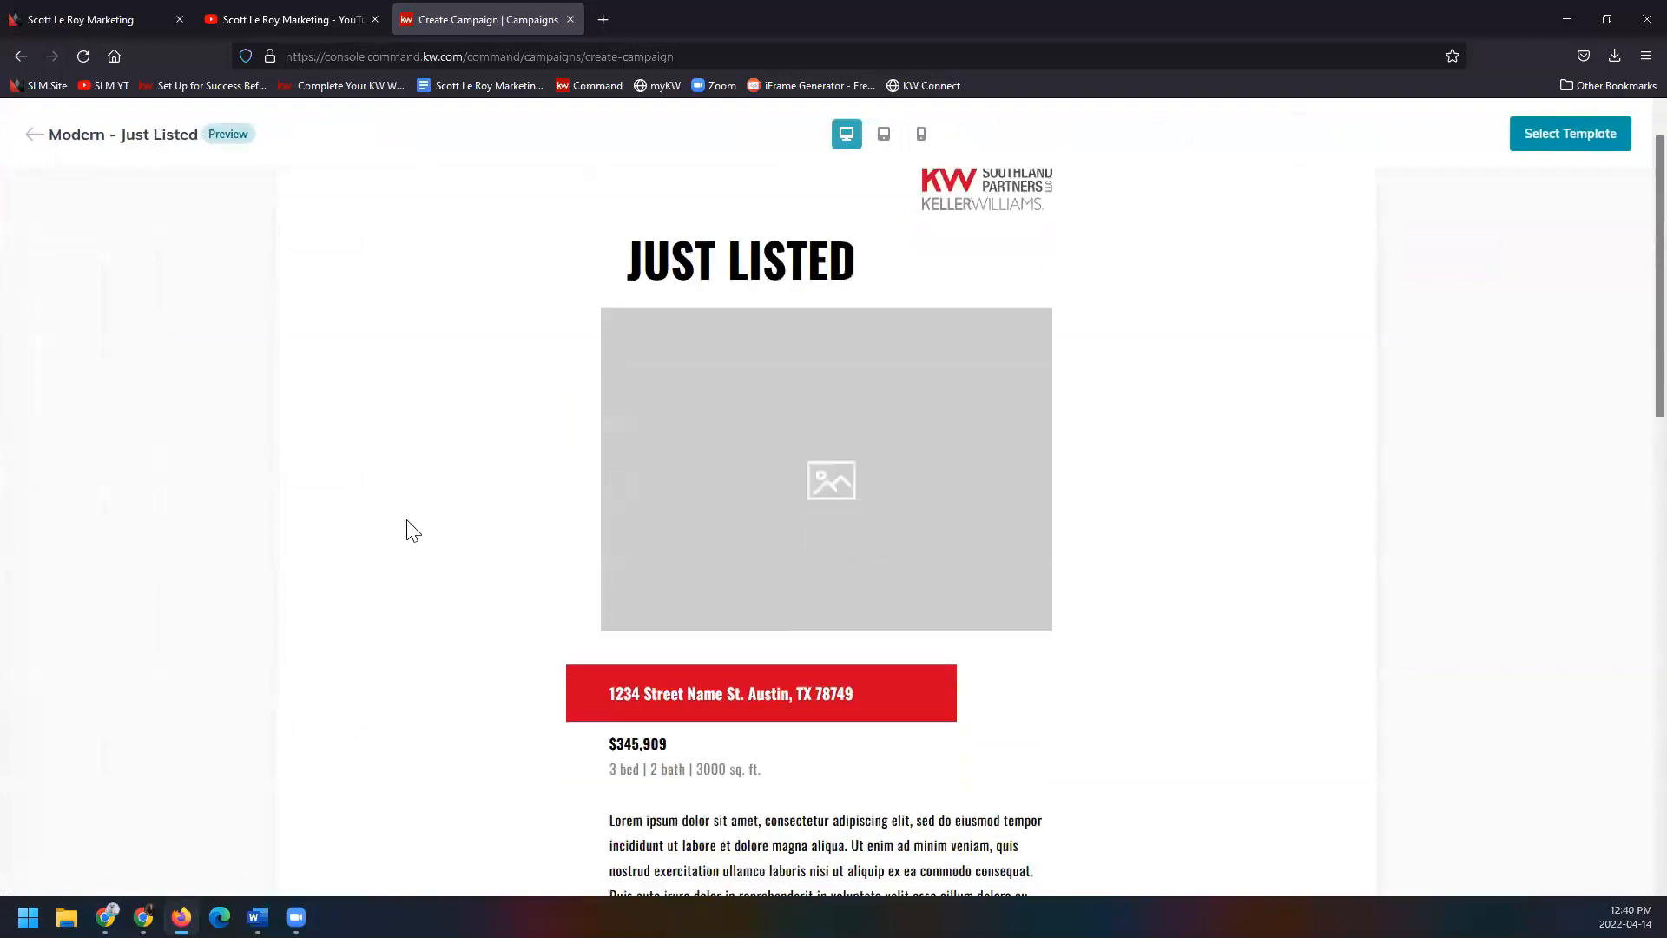
scroll(401, 514, up, 12)
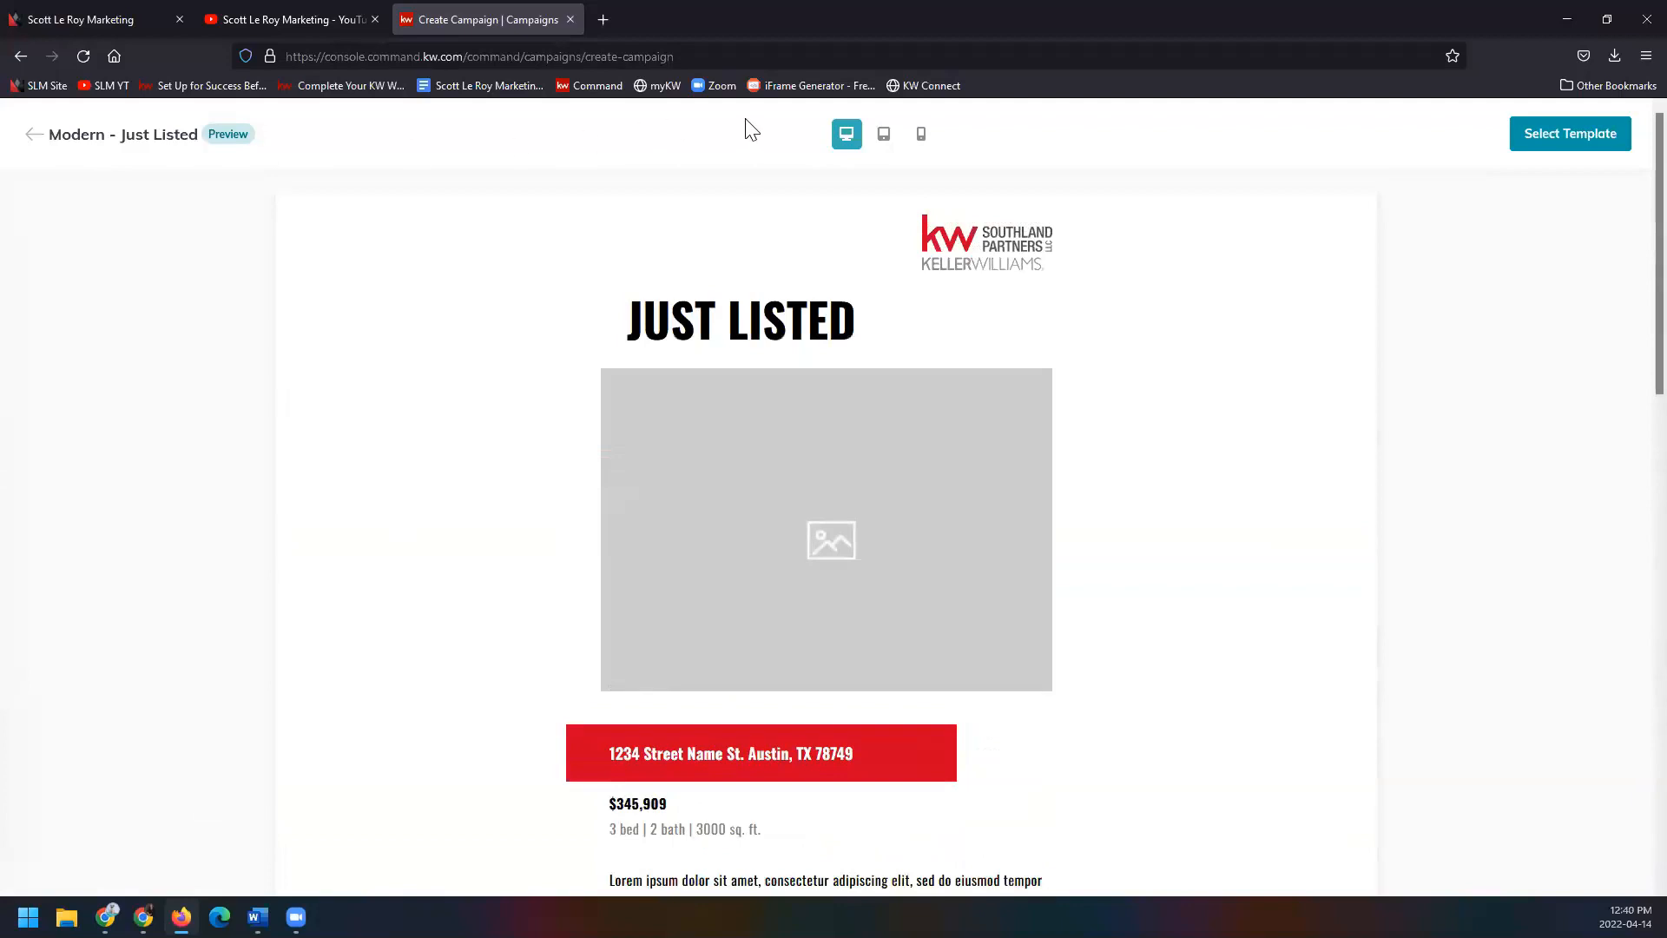
click(887, 147)
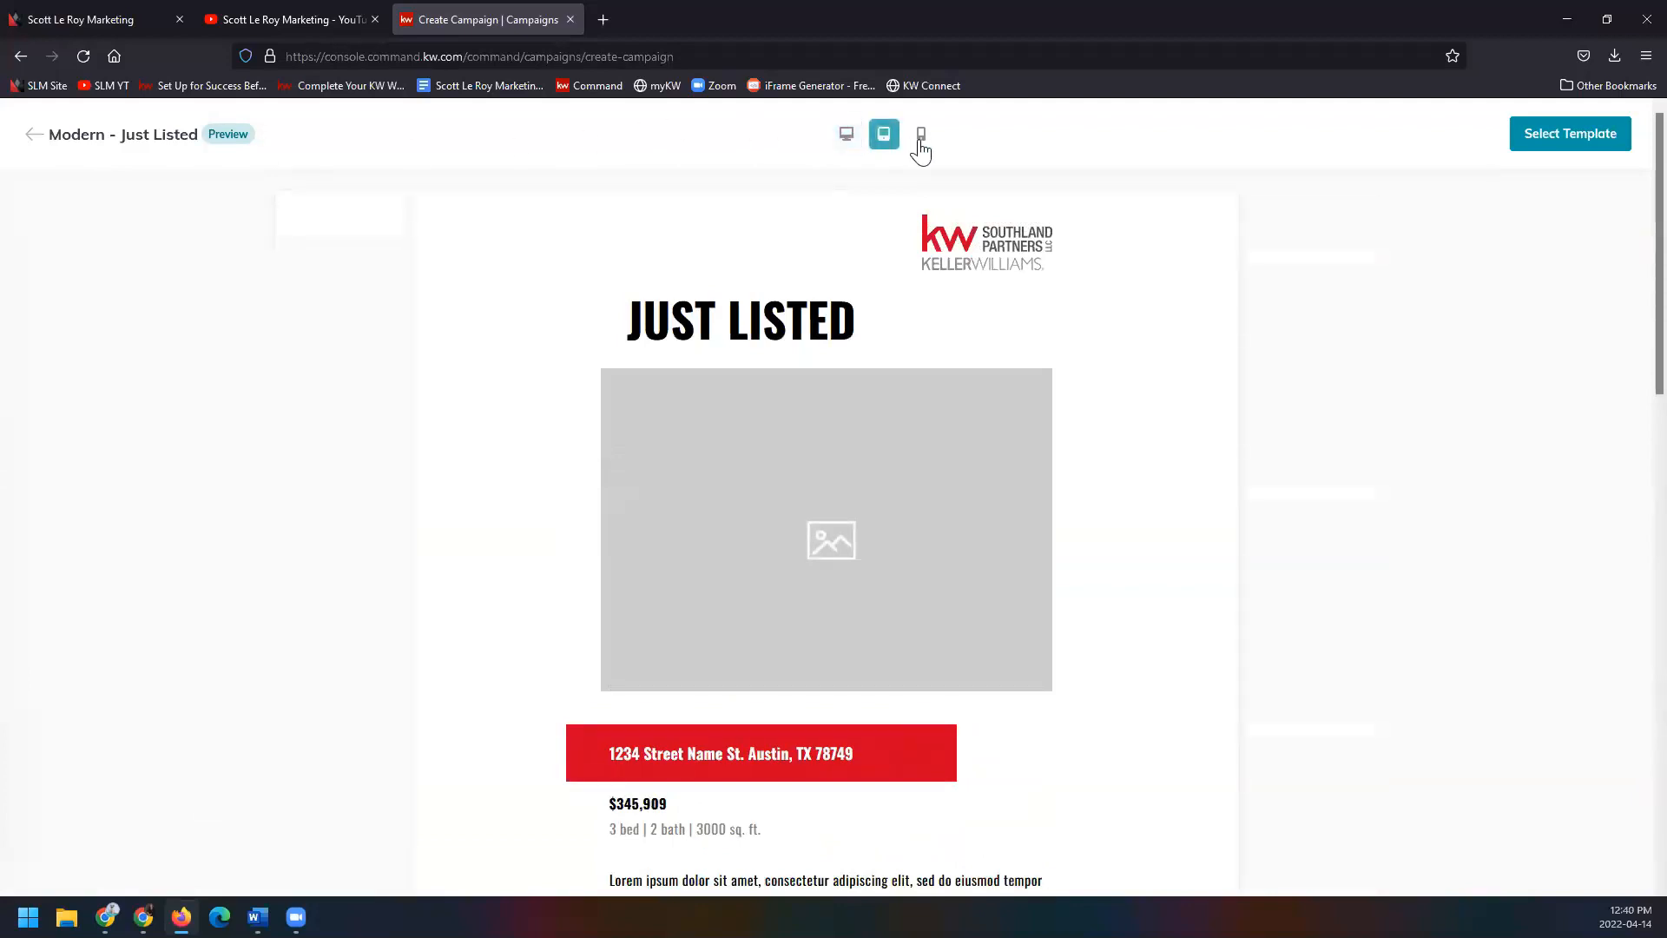
click(921, 146)
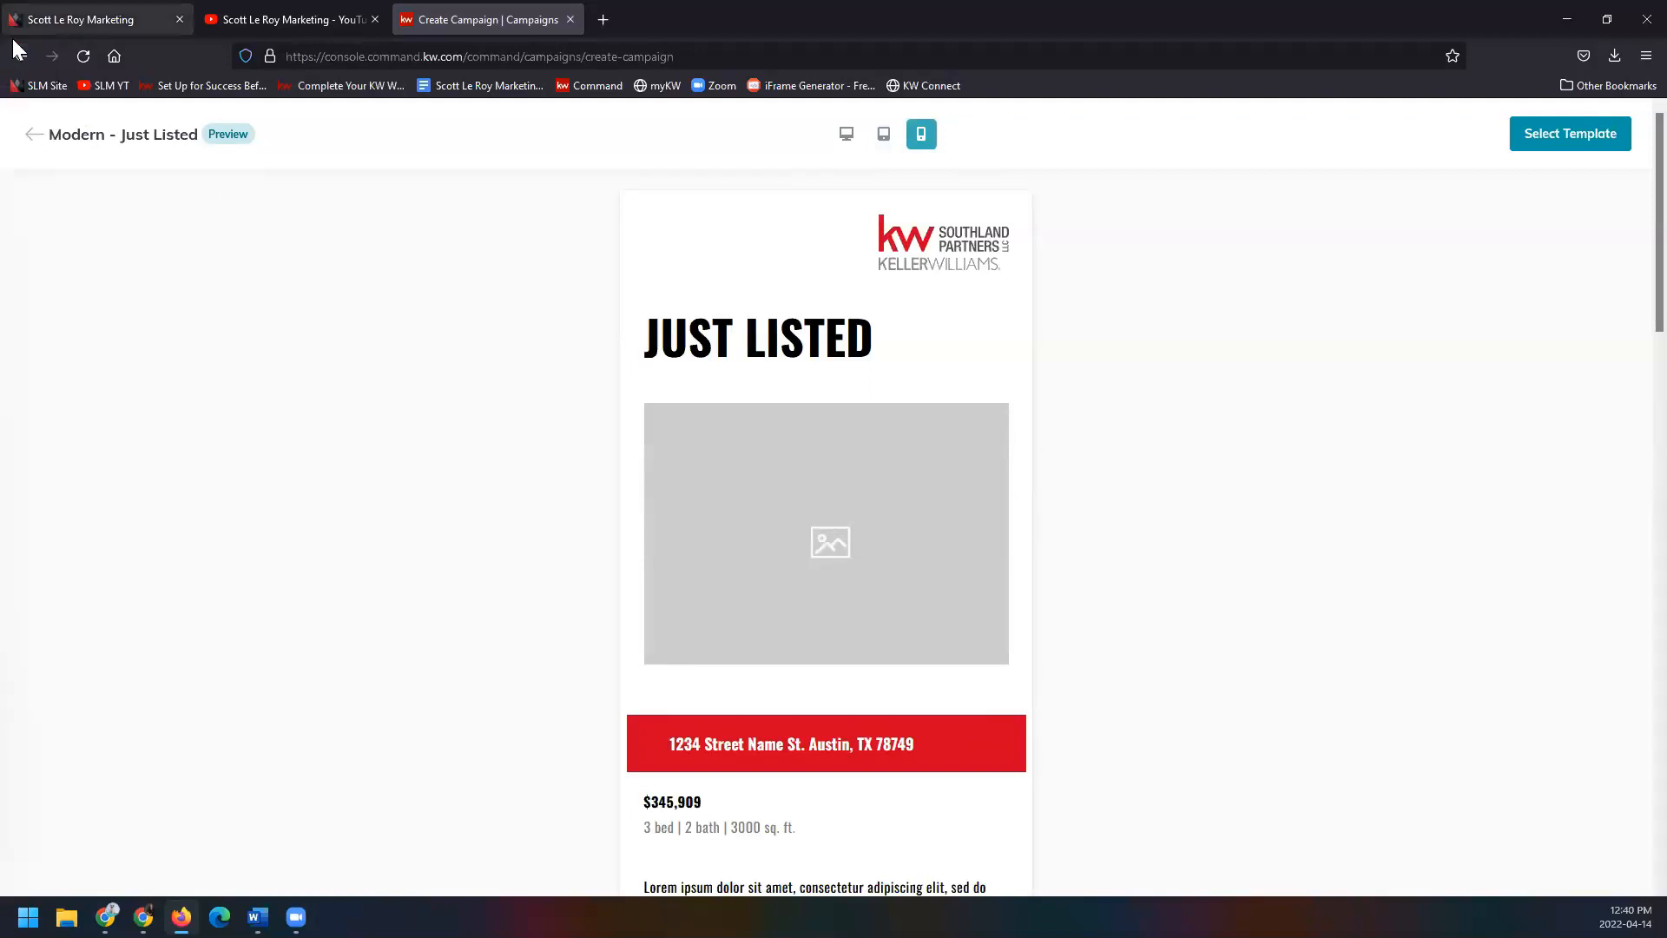
click(1615, 139)
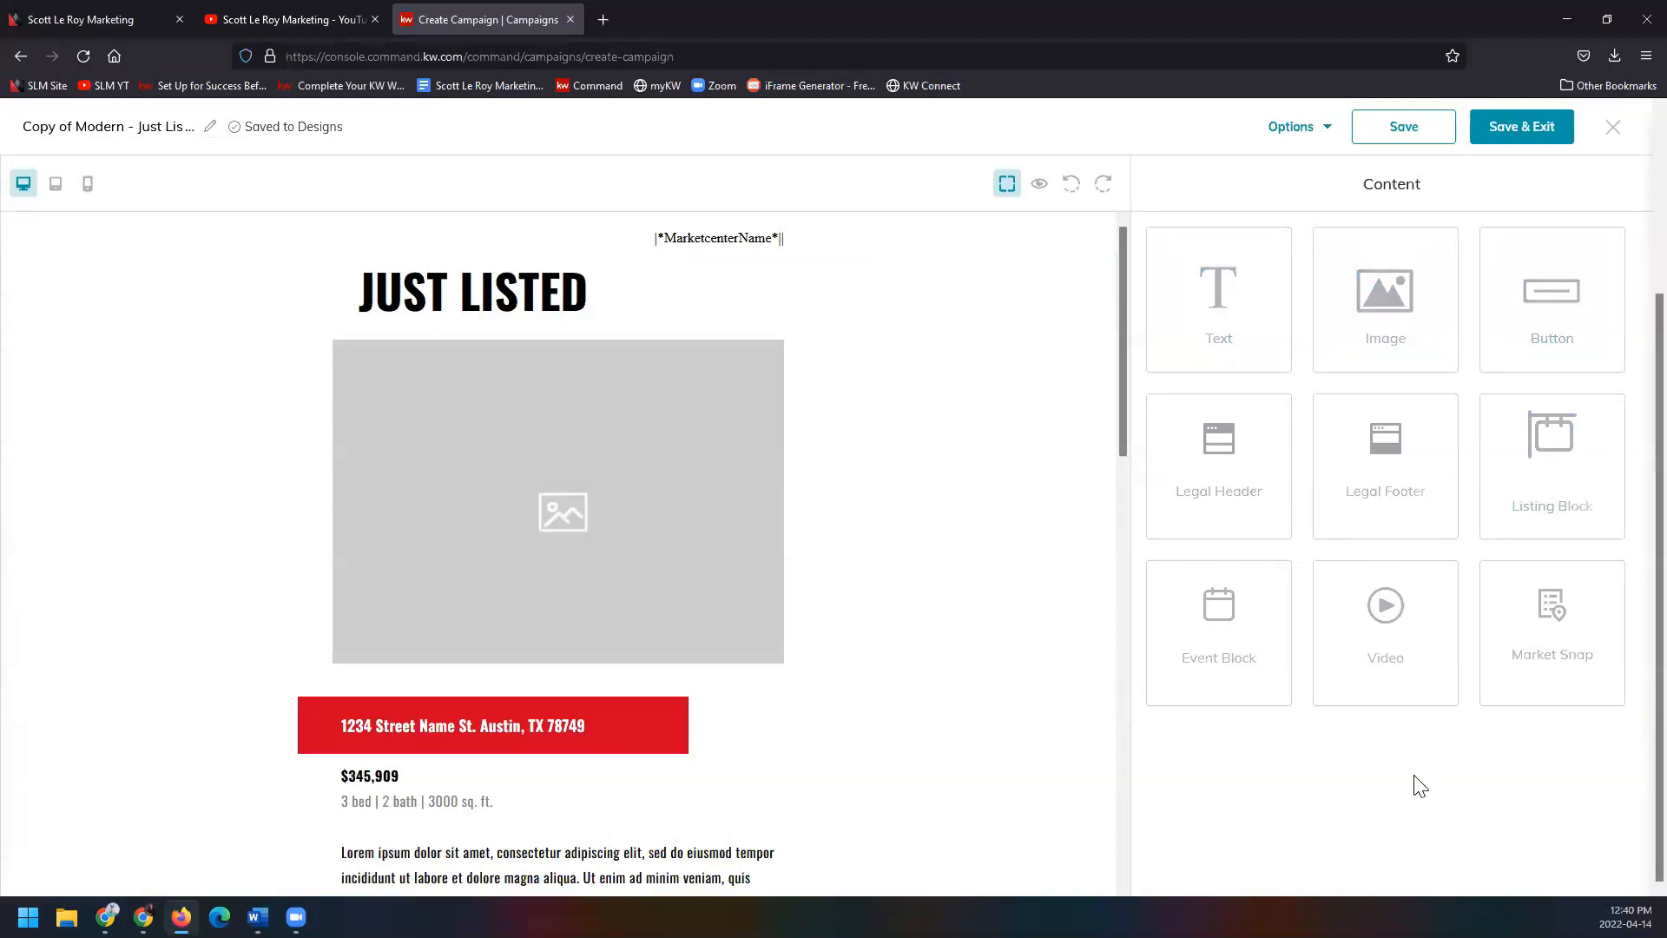
click(90, 128)
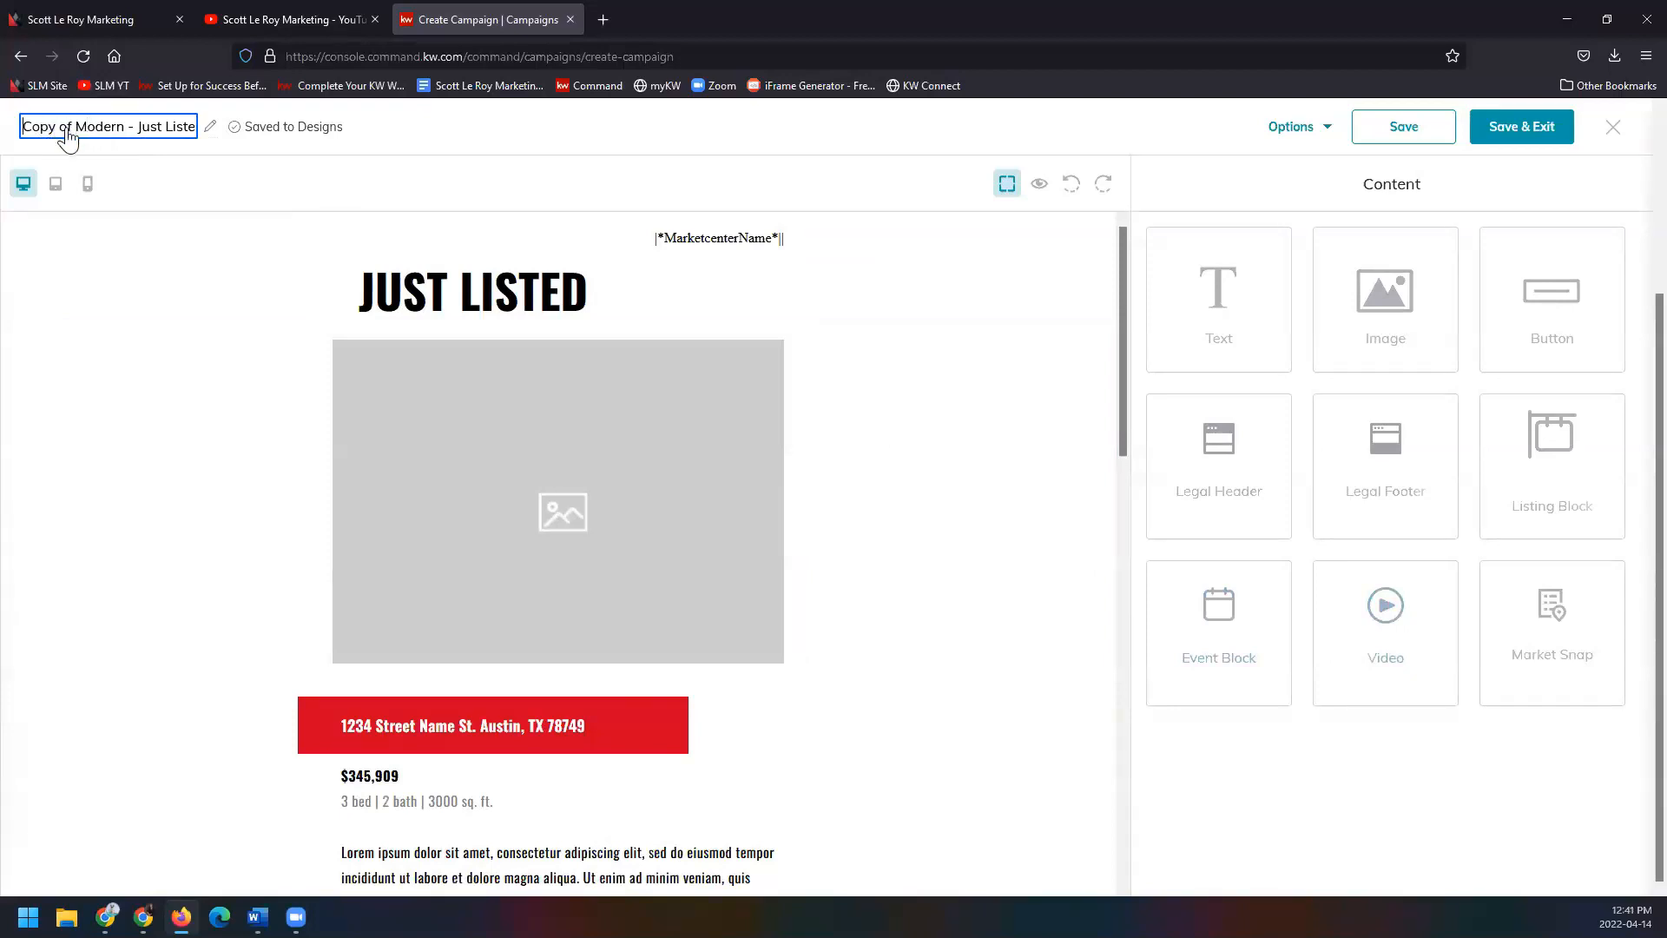
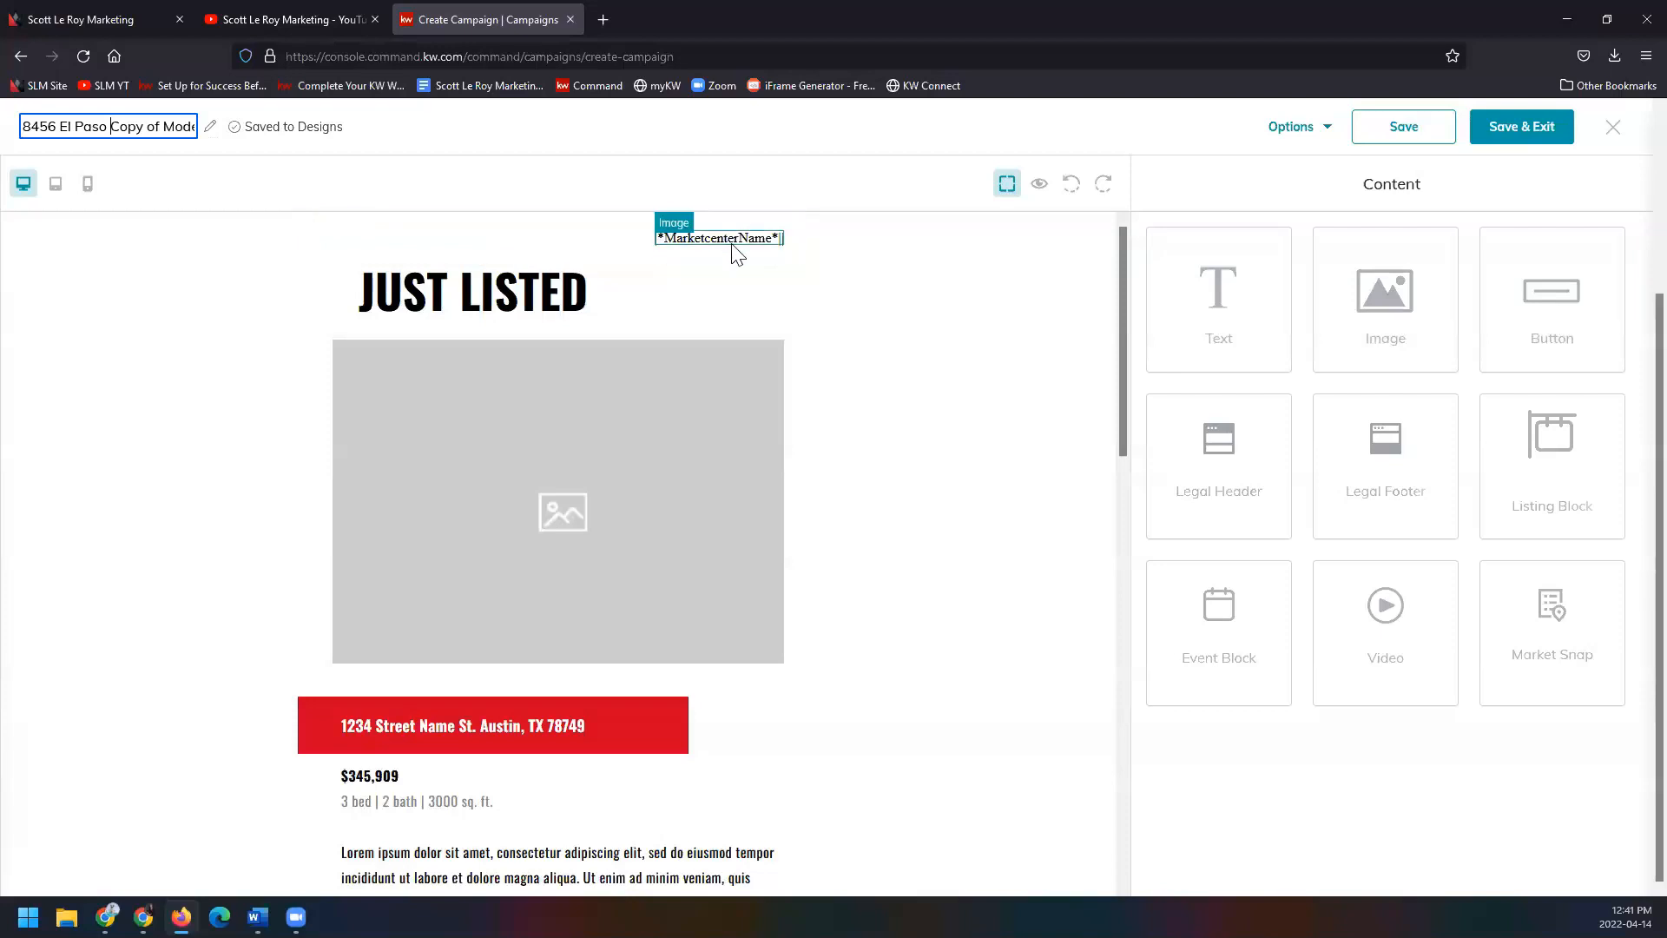
Open the Edit Image settings for the 520 × 372 px listing photo, leaving its Link To unset.
scroll(736, 251, down, 1)
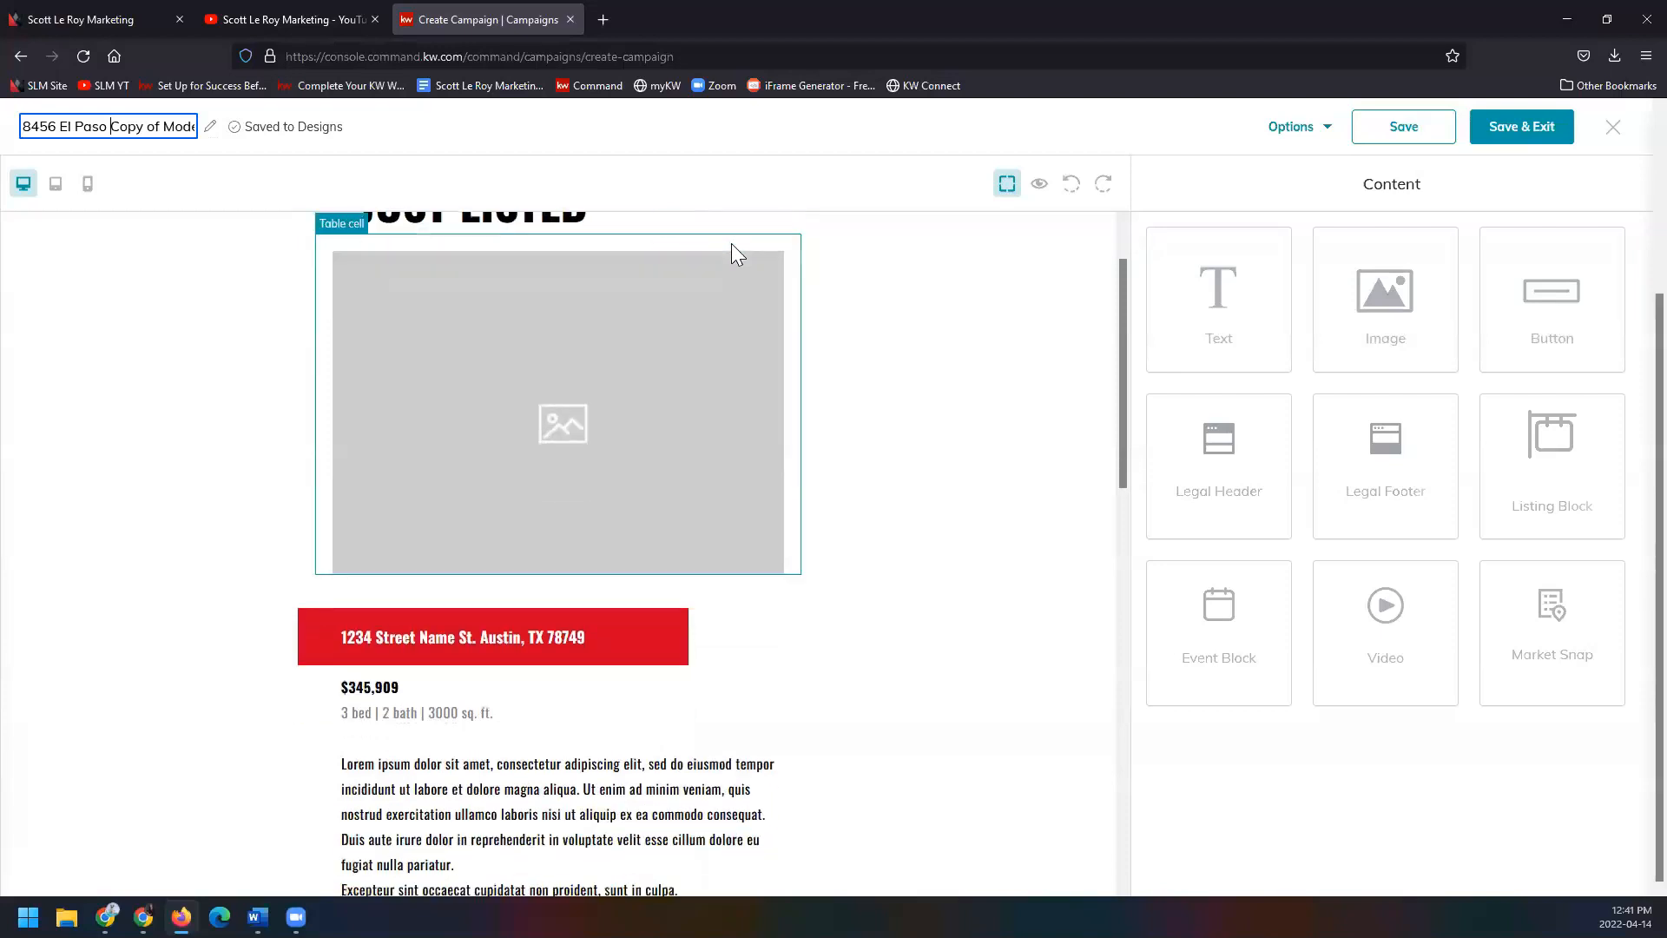
click(653, 409)
scroll(653, 410, up, 1)
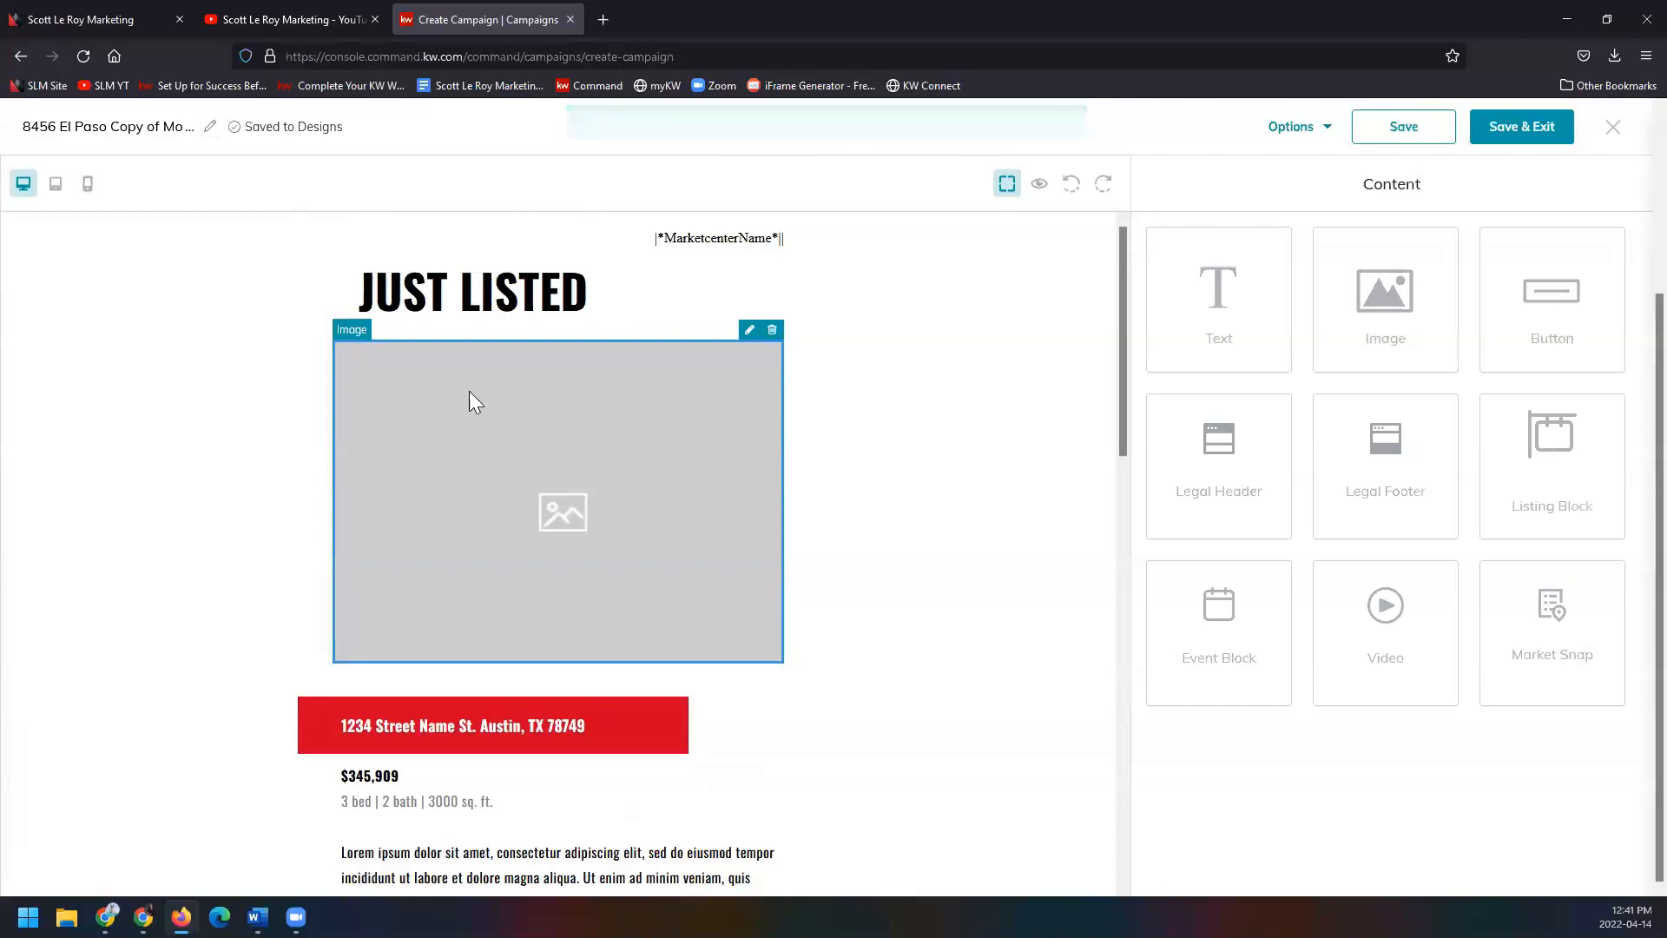
click(748, 332)
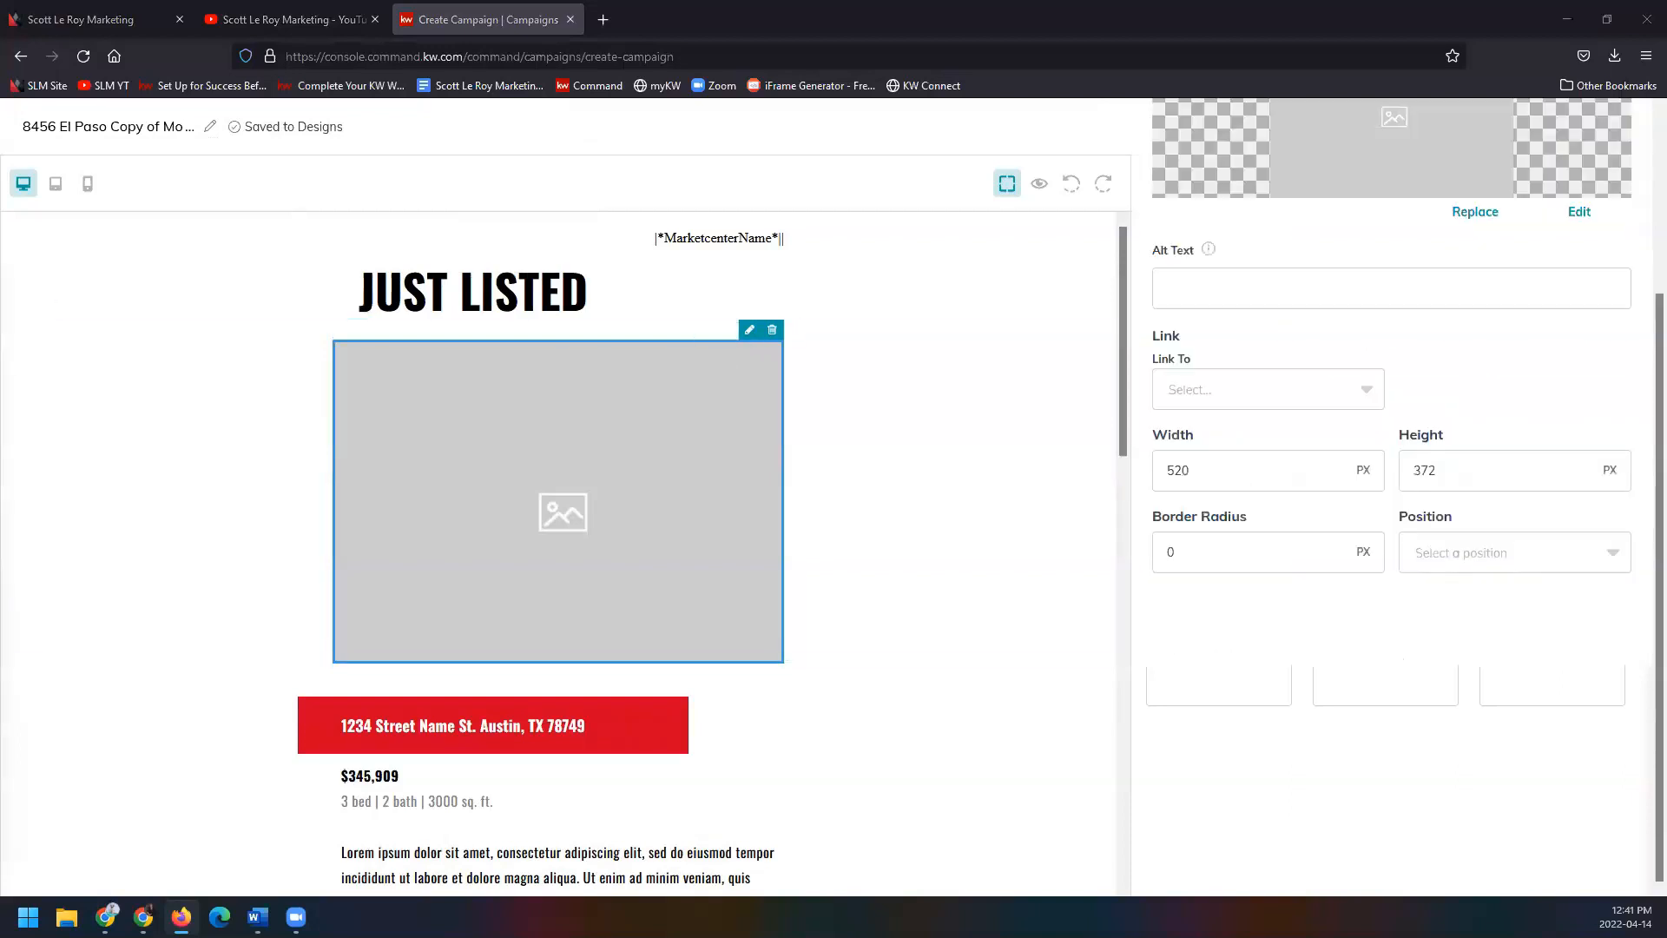
scroll(1323, 665, up, 3)
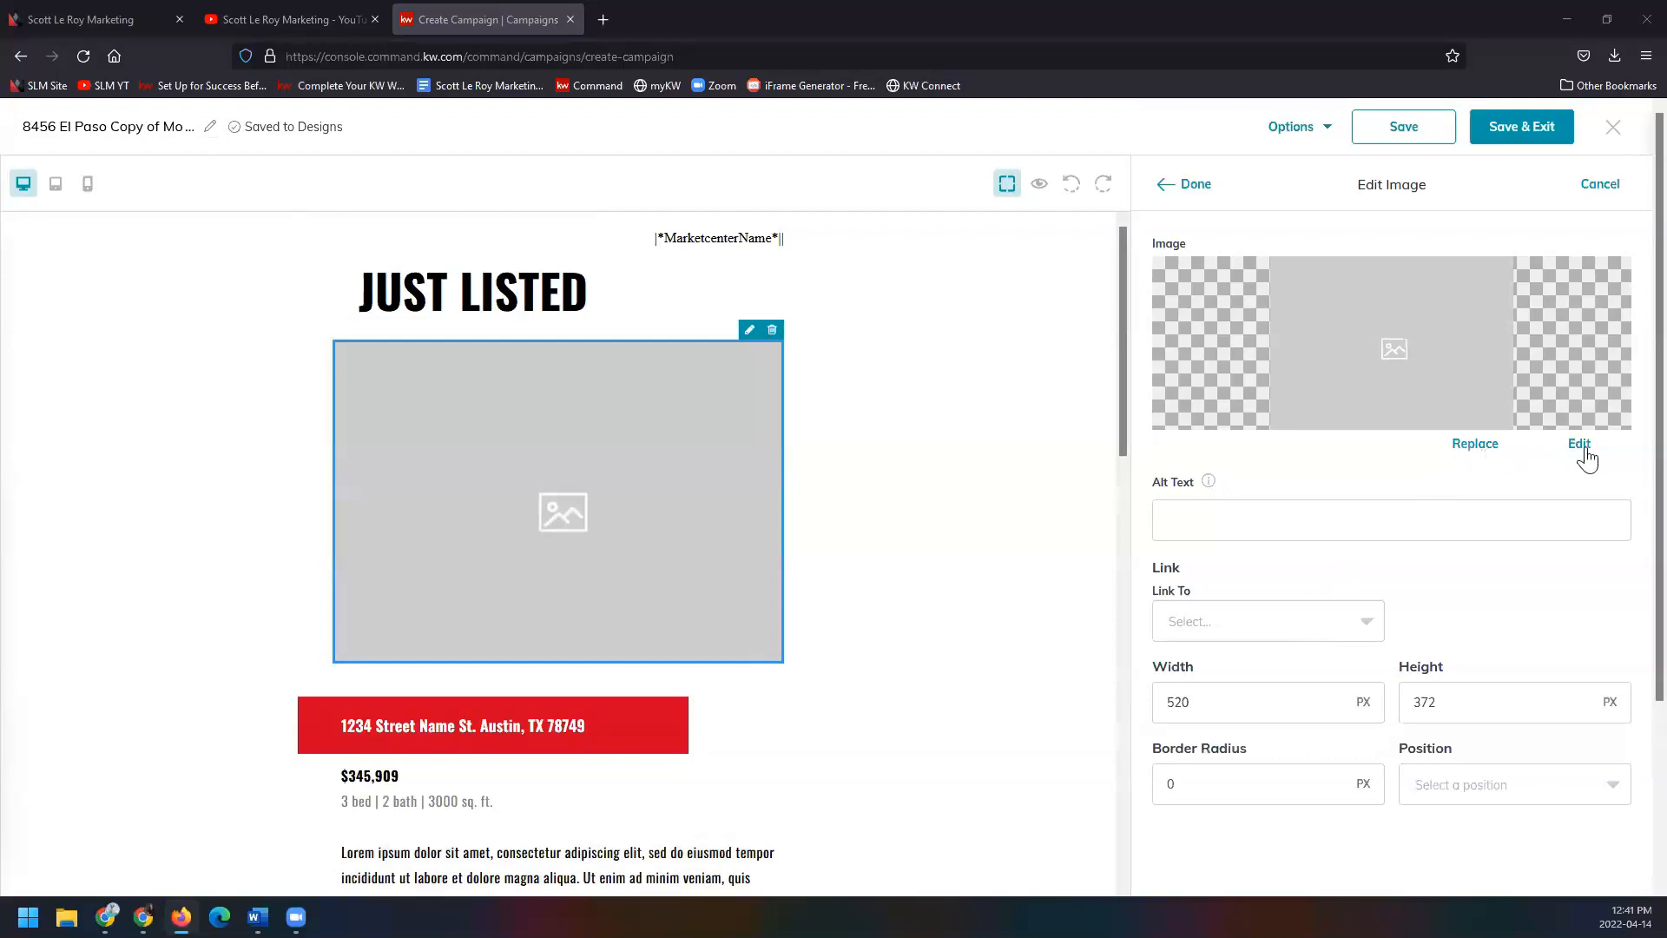
mouse_move(1210, 494)
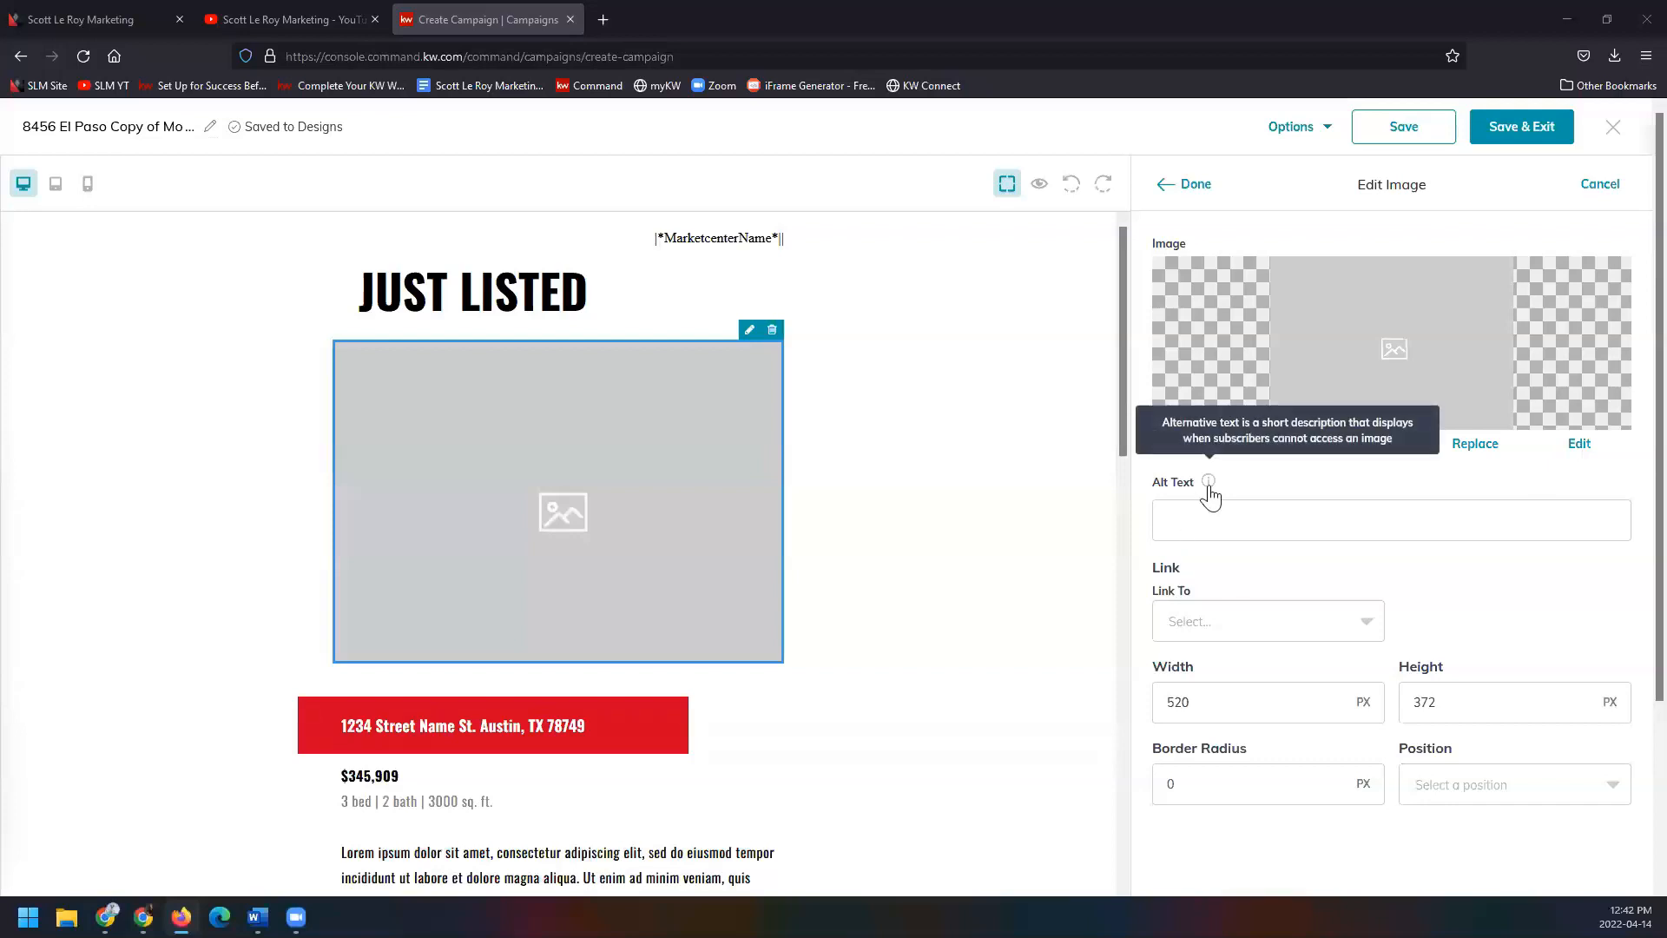
click(1364, 622)
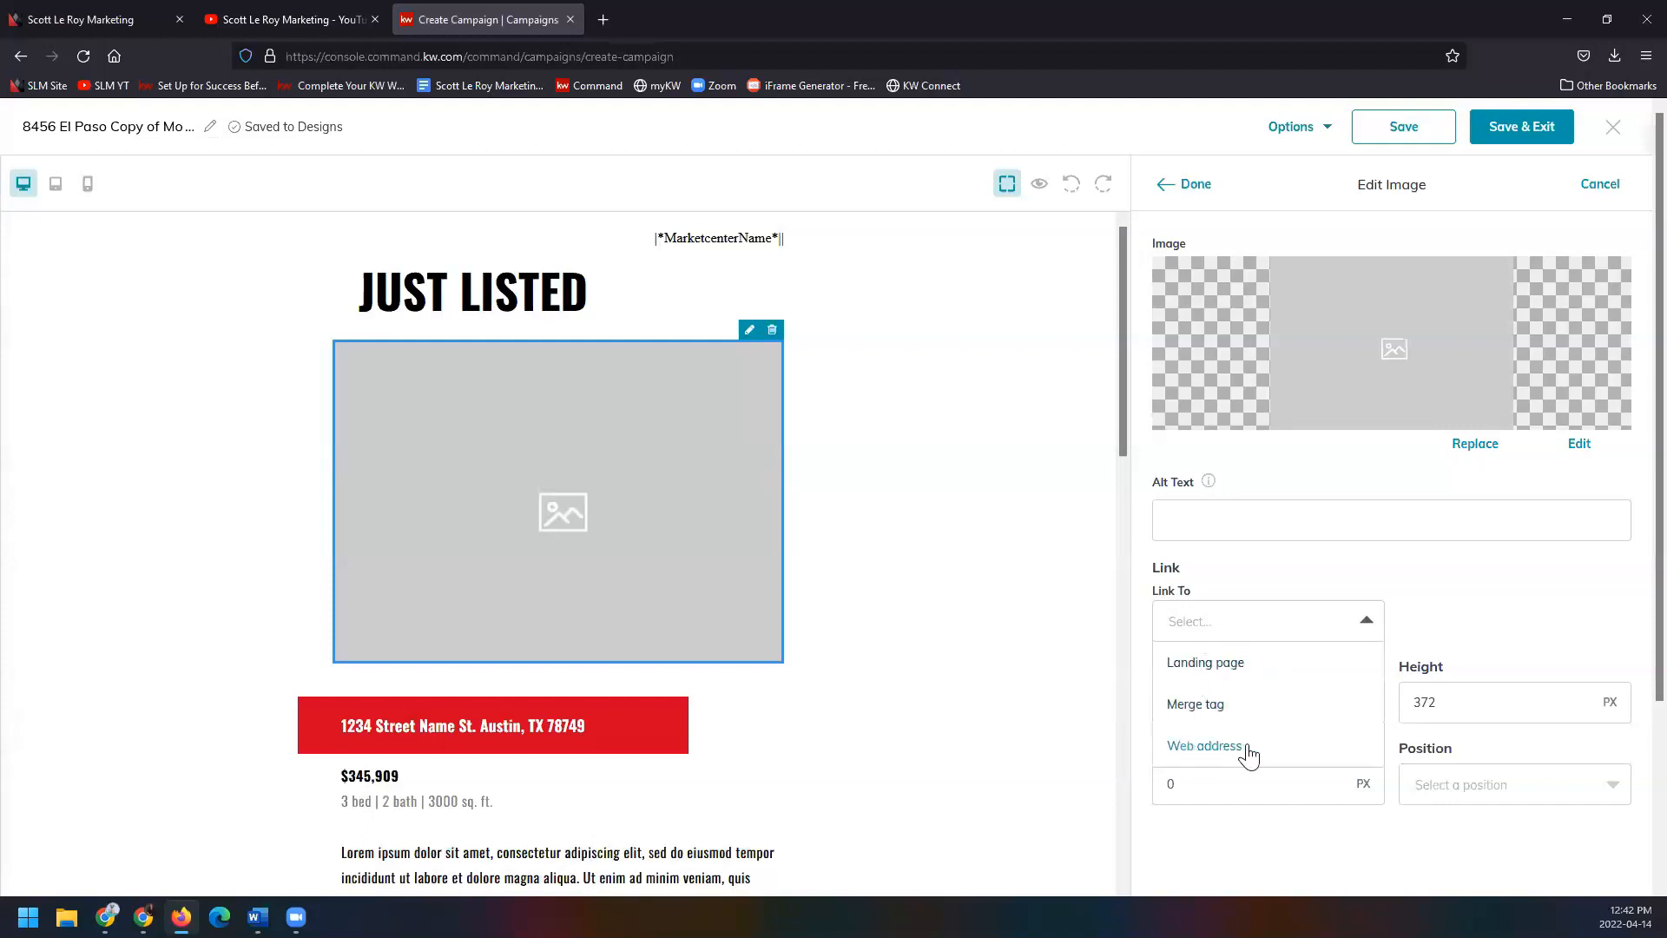
click(1414, 621)
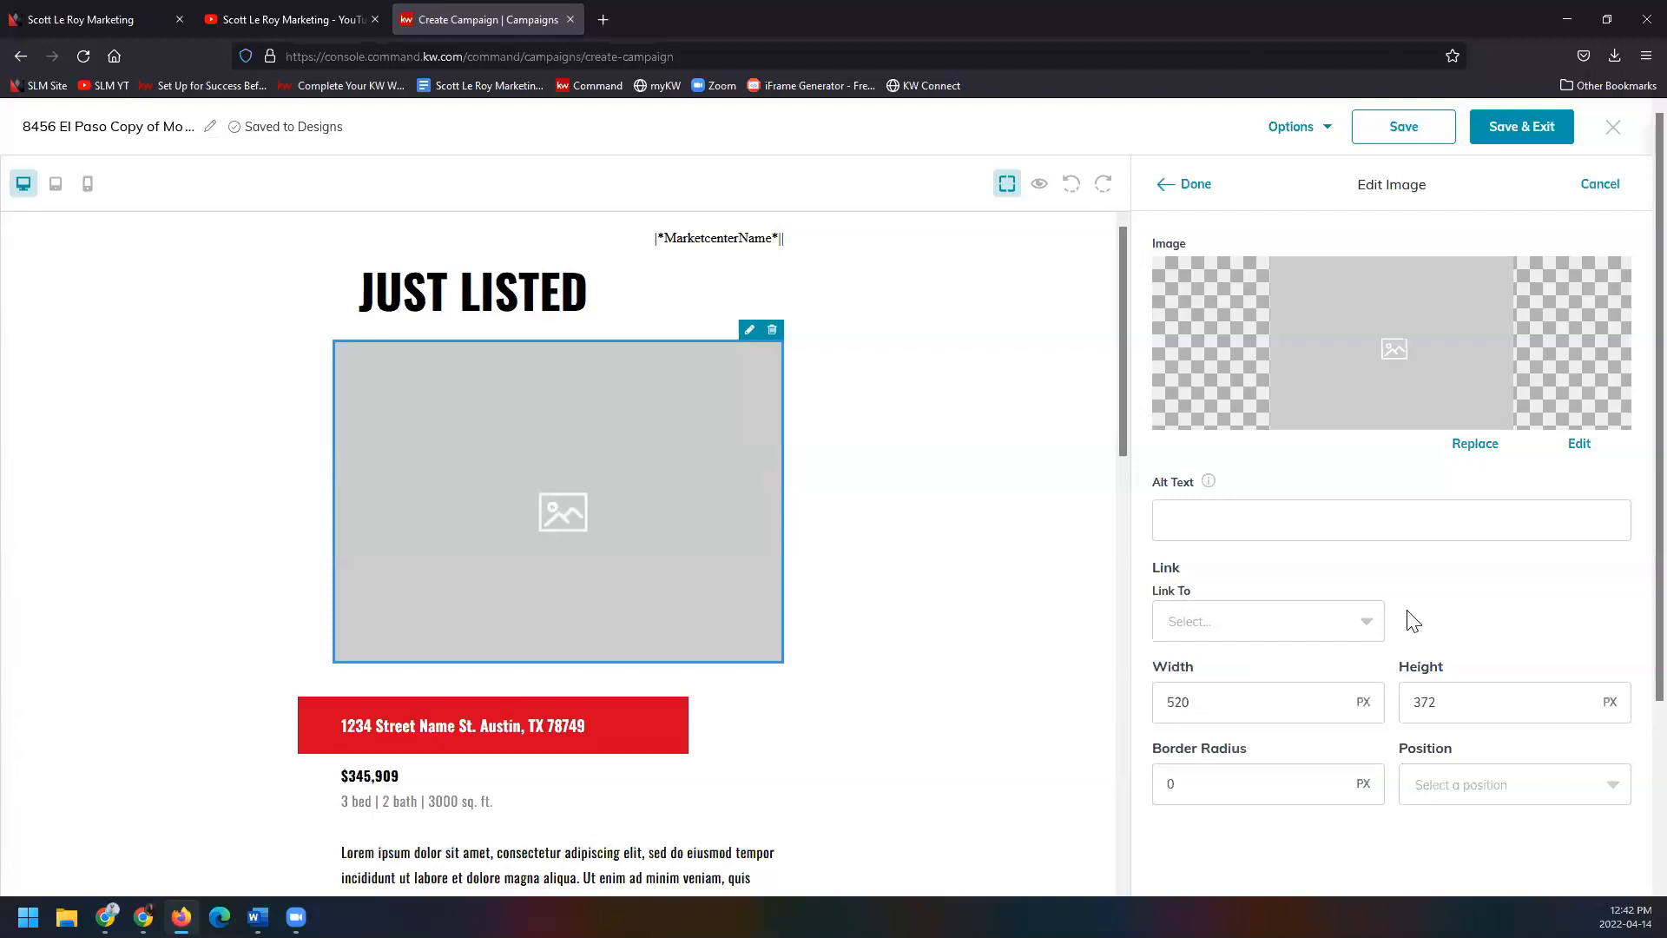
scroll(1414, 621, down, 3)
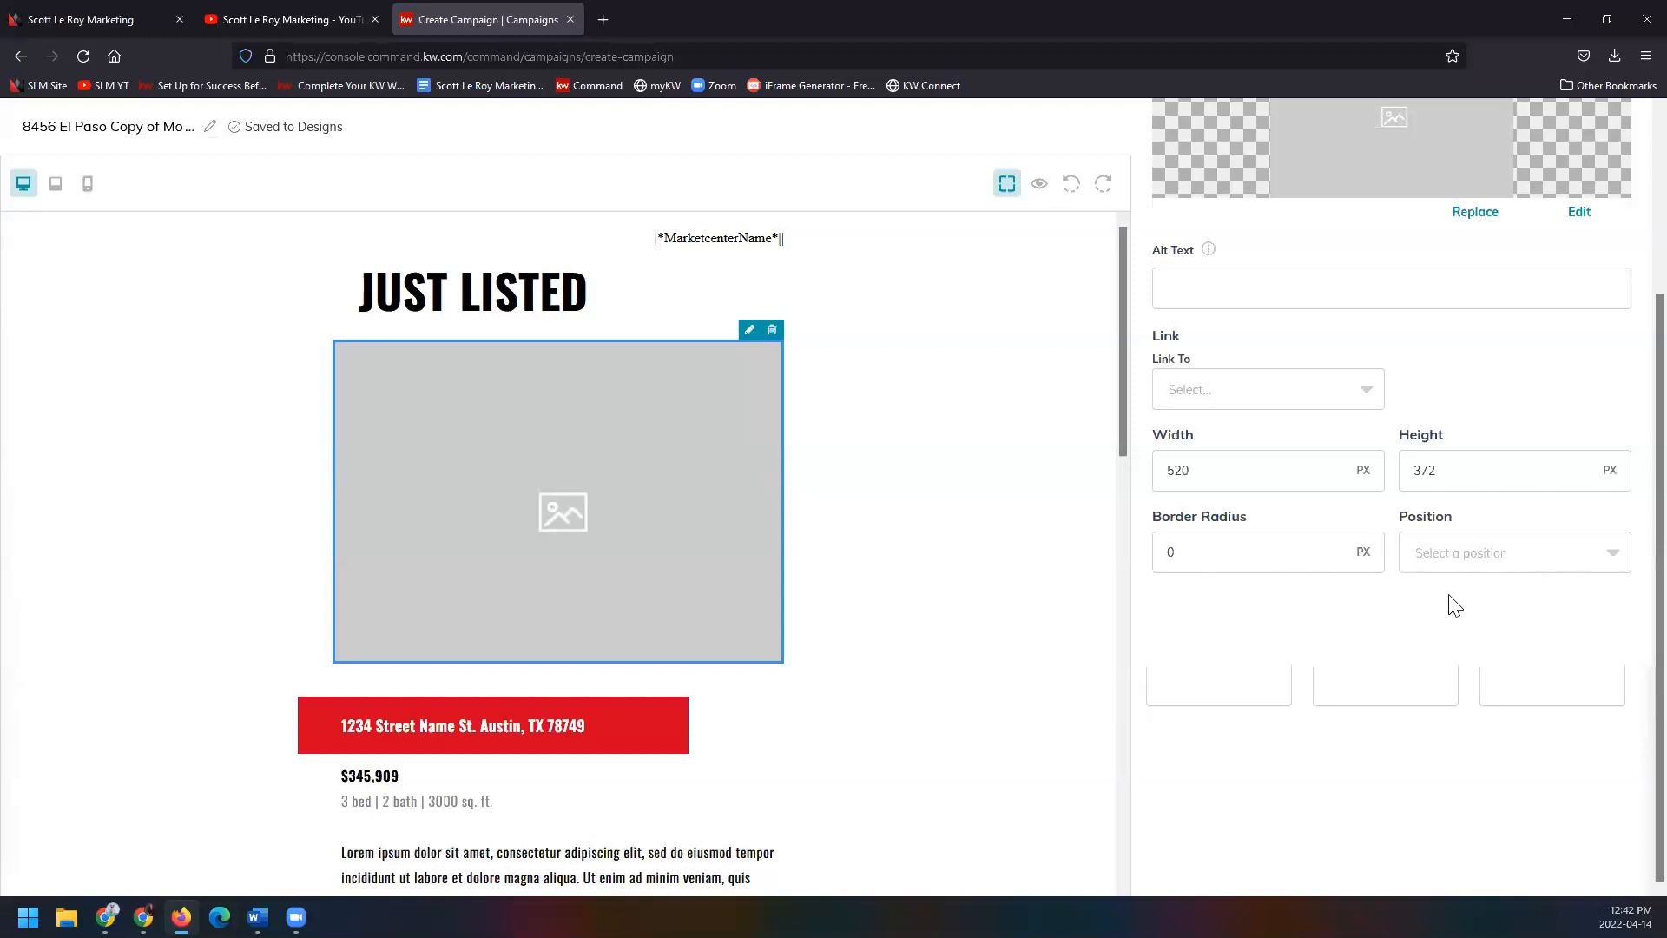
scroll(1450, 606, up, 3)
scroll(961, 588, down, 4)
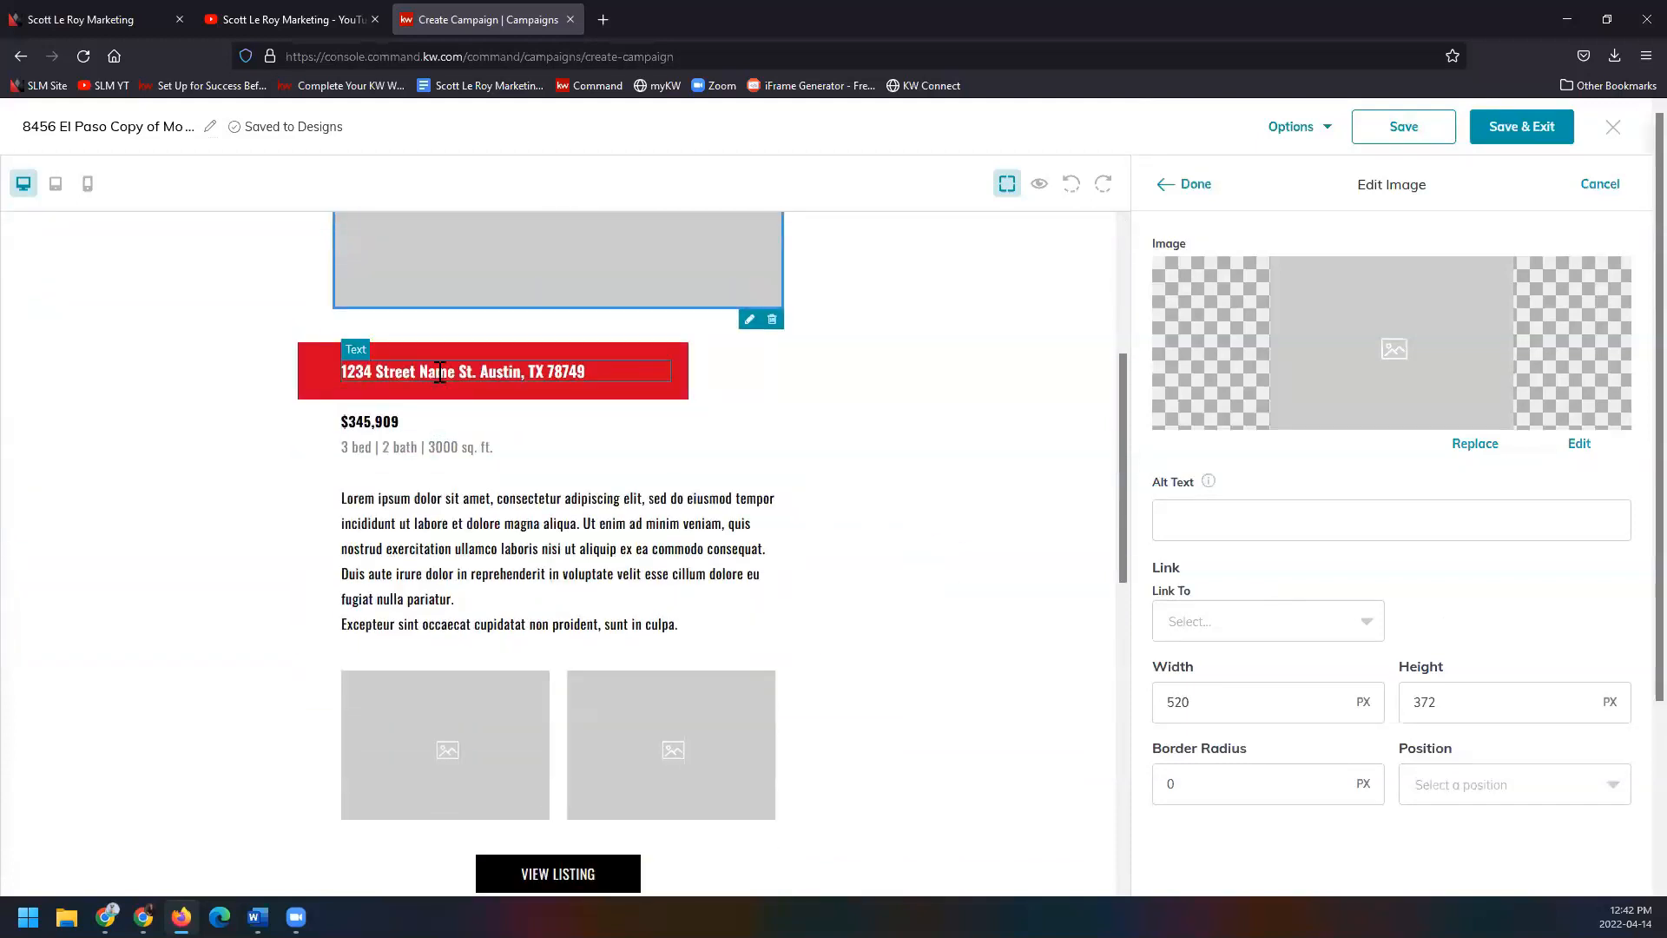
click(440, 371)
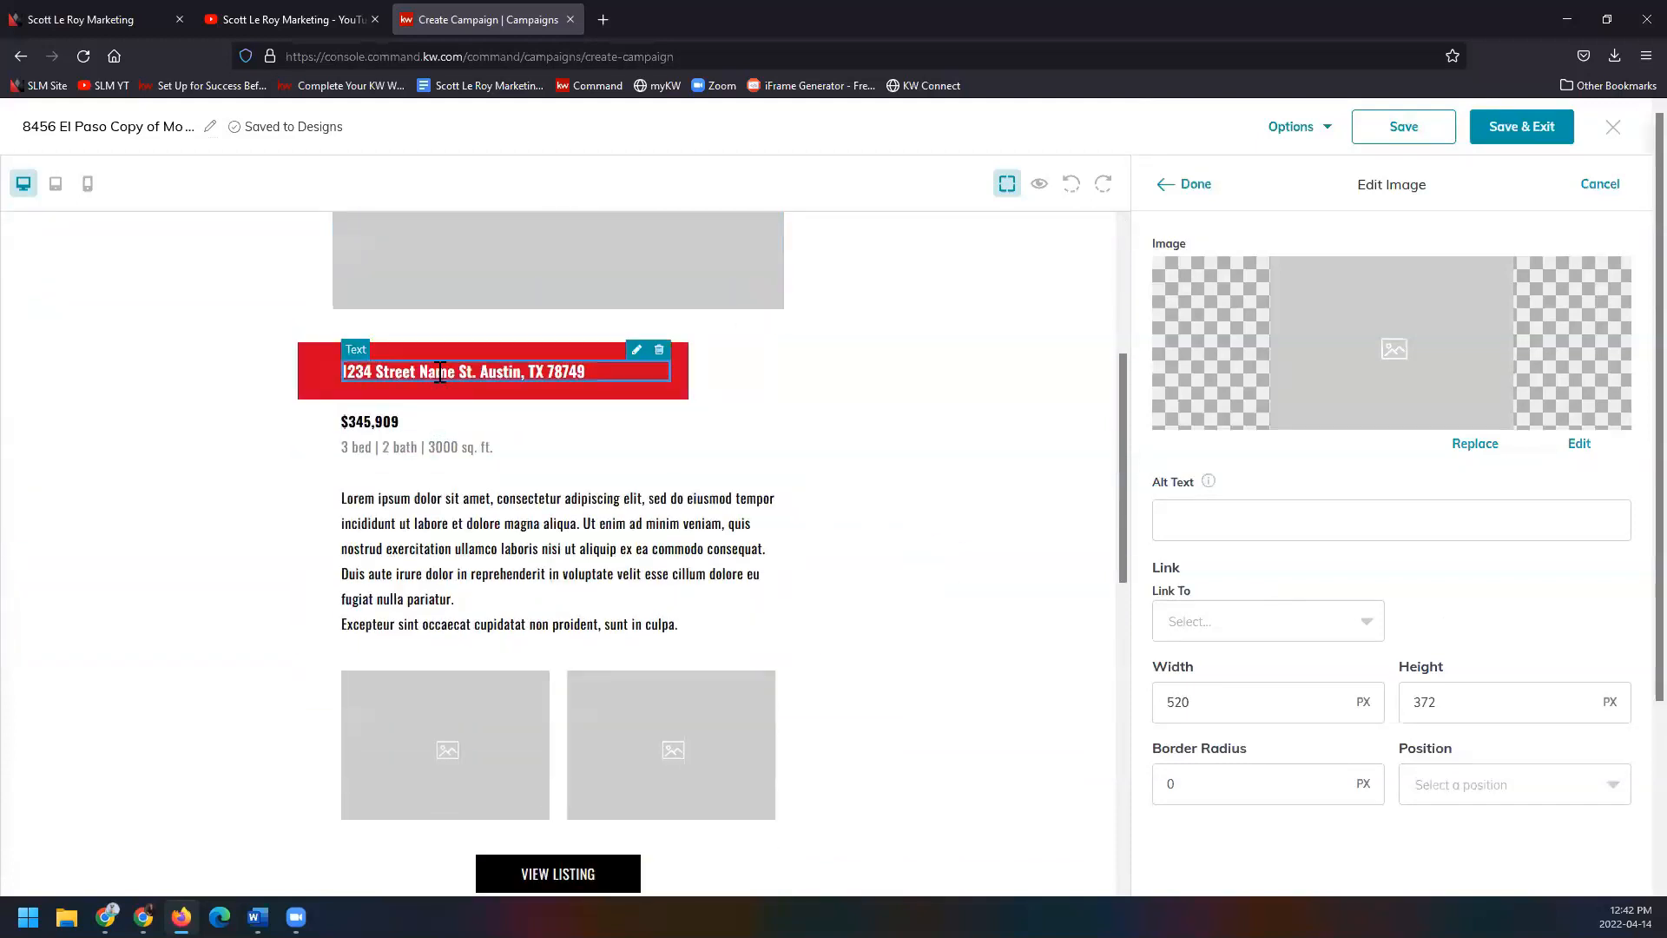
click(638, 350)
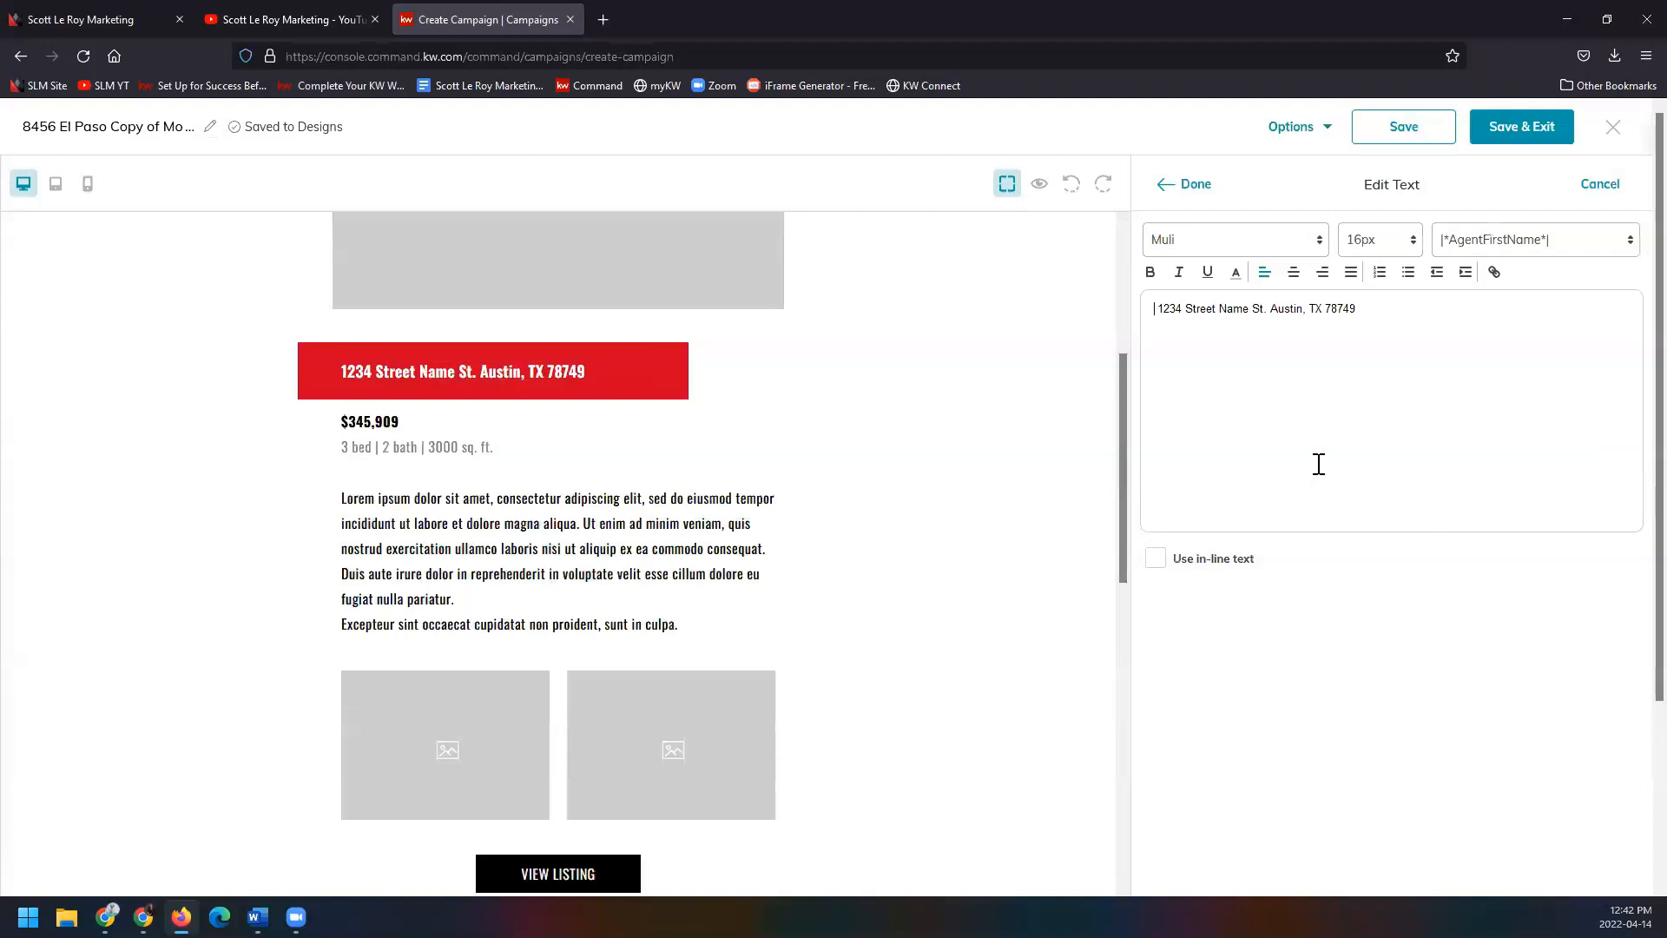
key(ctrl+a)
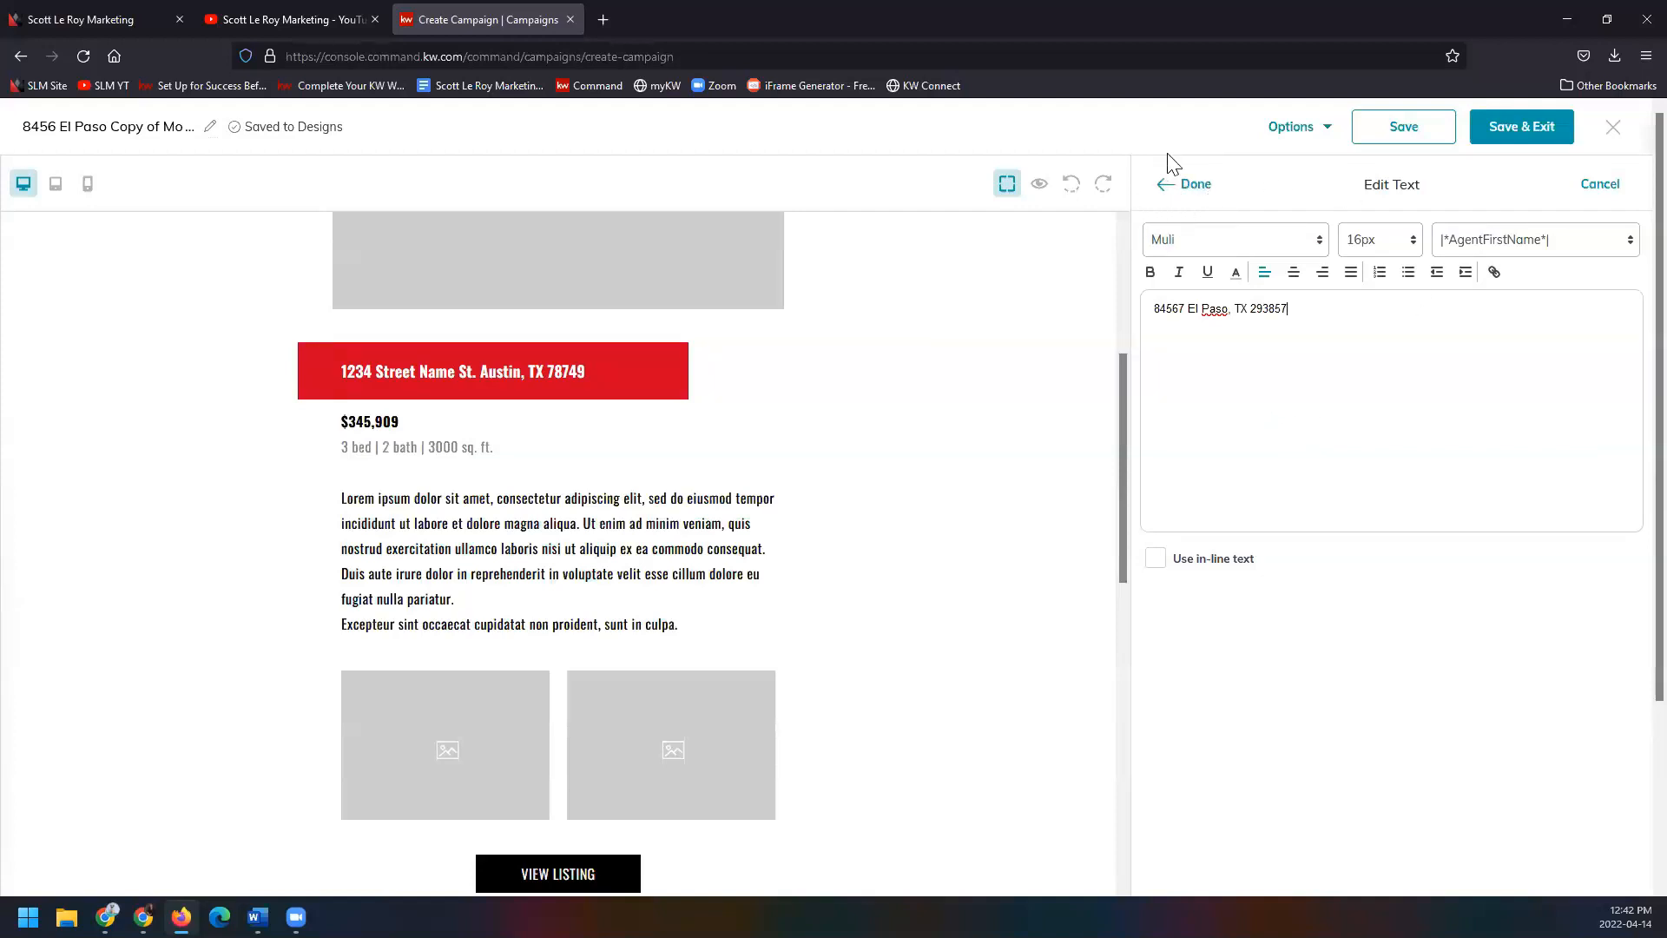
click(1191, 186)
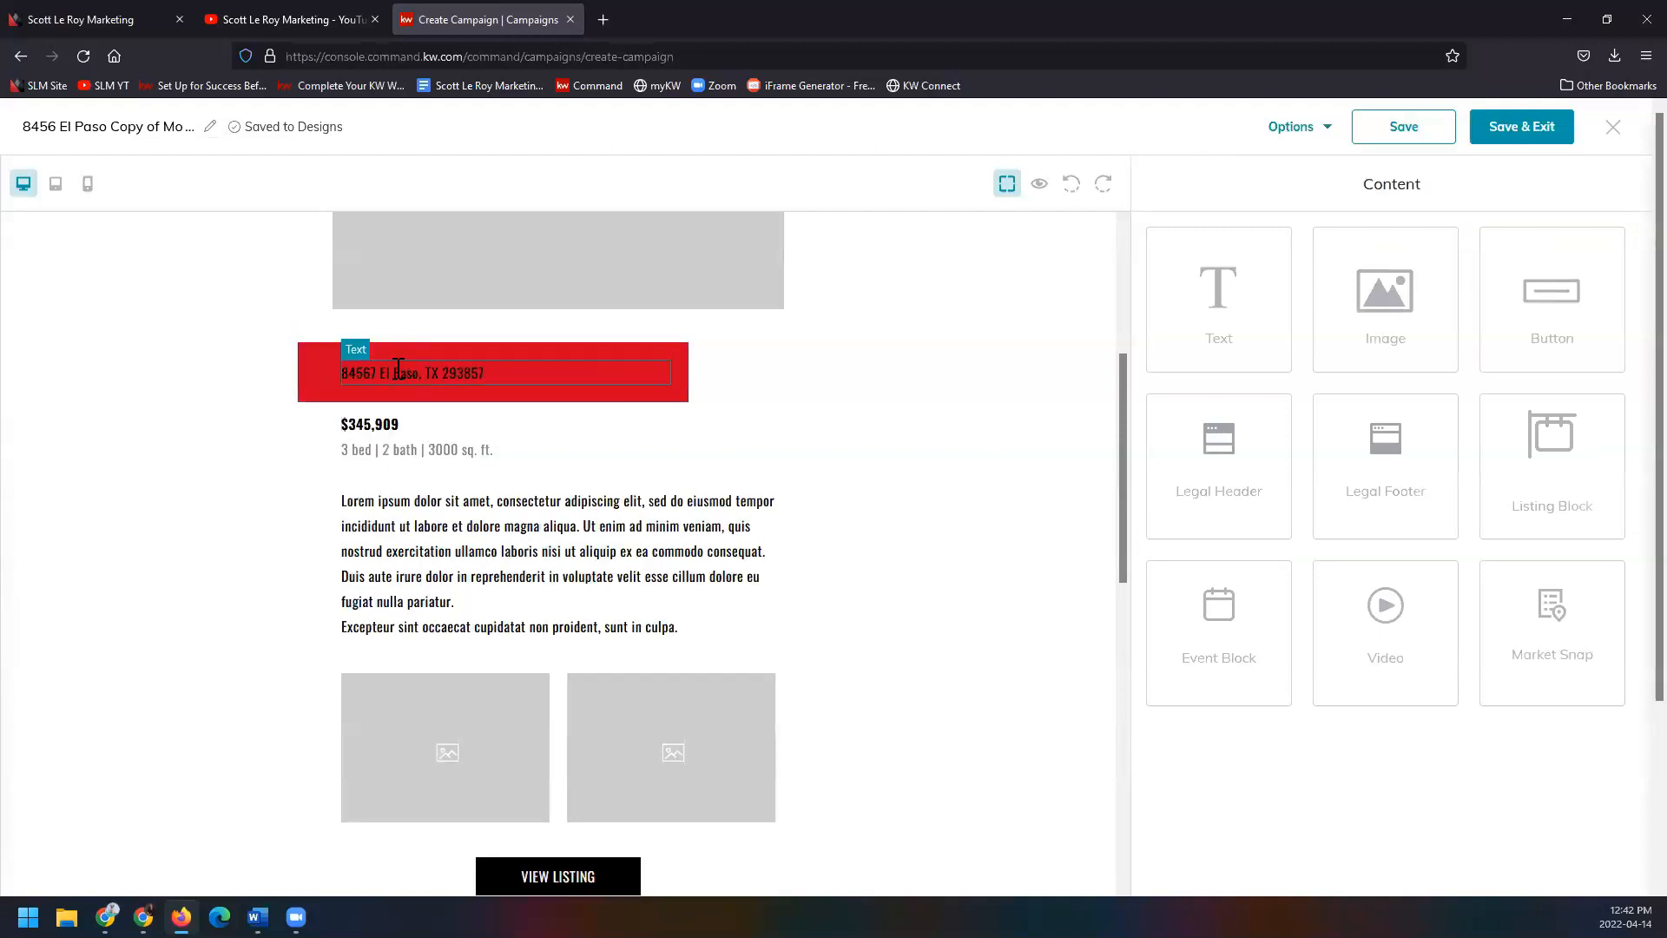
Open the $345,909 price text for editing and select the whole price.
scroll(373, 364, down, 1)
click(640, 341)
click(741, 314)
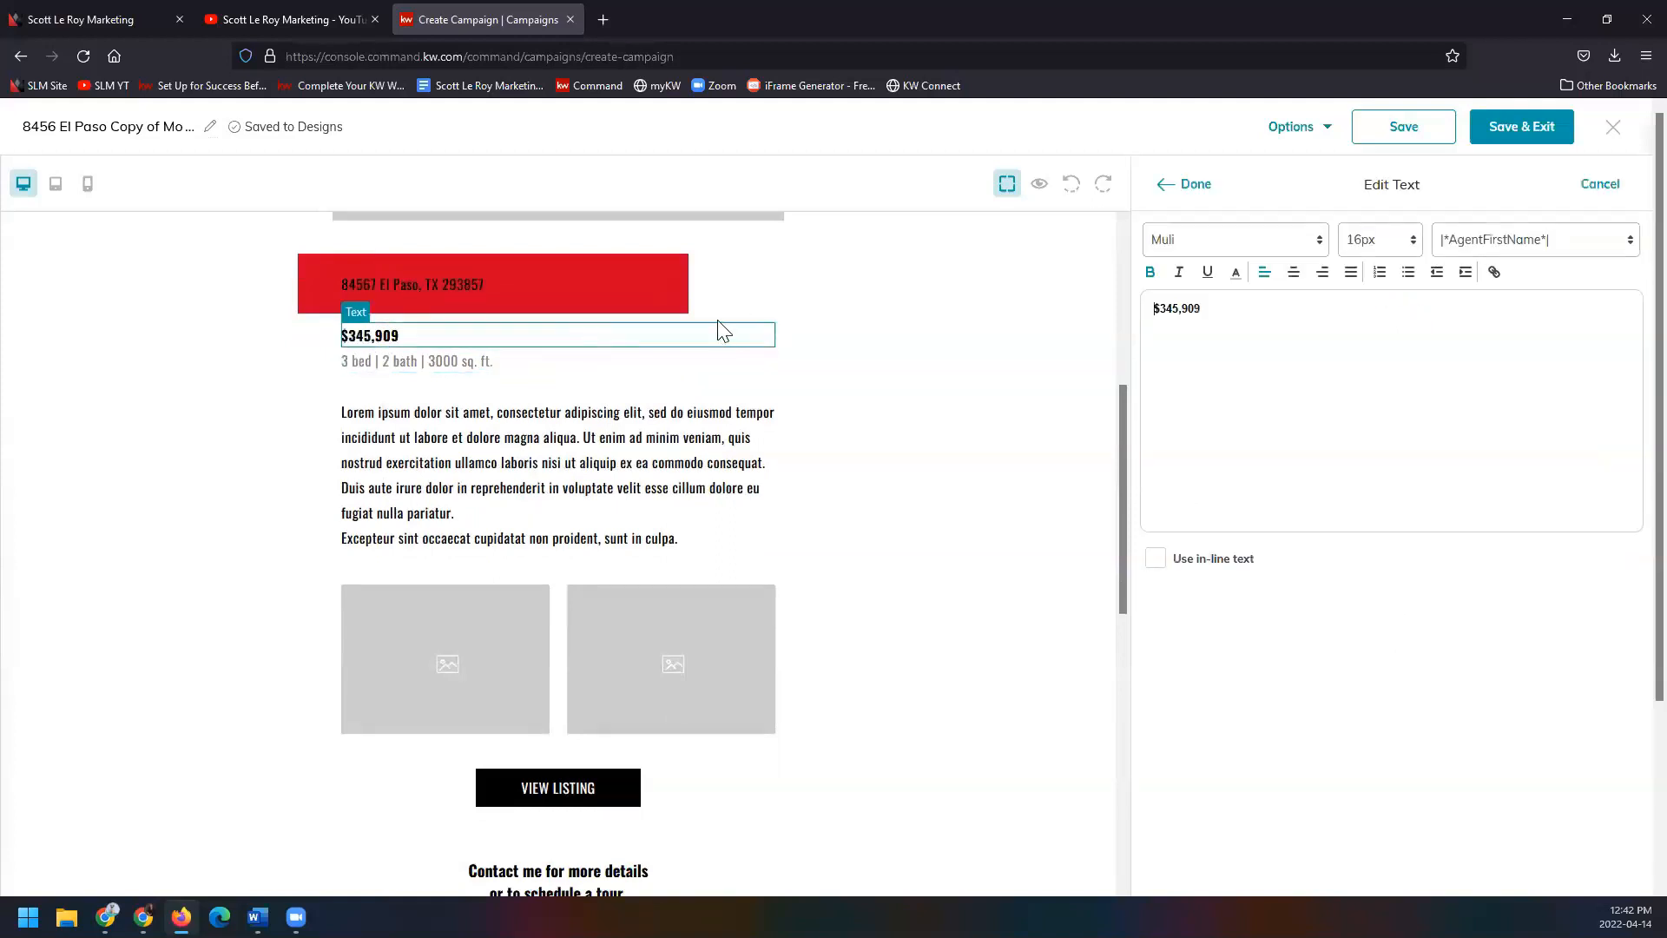
drag(1319, 342, 1047, 338)
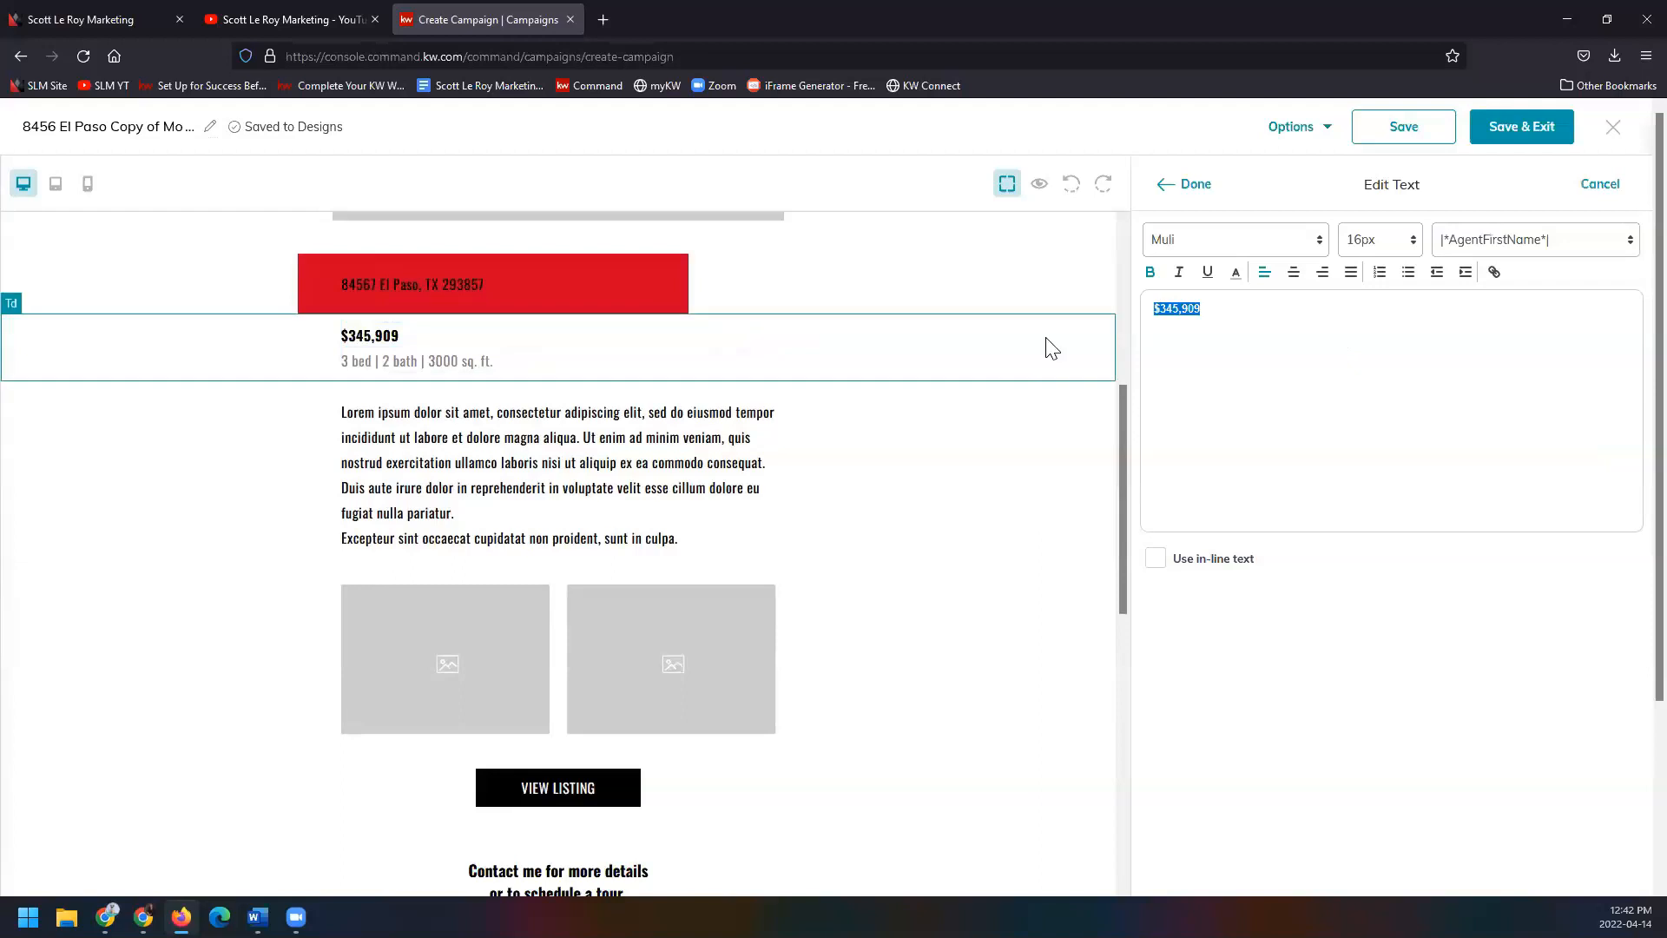
Change the price to $169,000 and the details line to 4 bed | 3 bath | 2728 sq. ft.
text($169,000)
click(1181, 187)
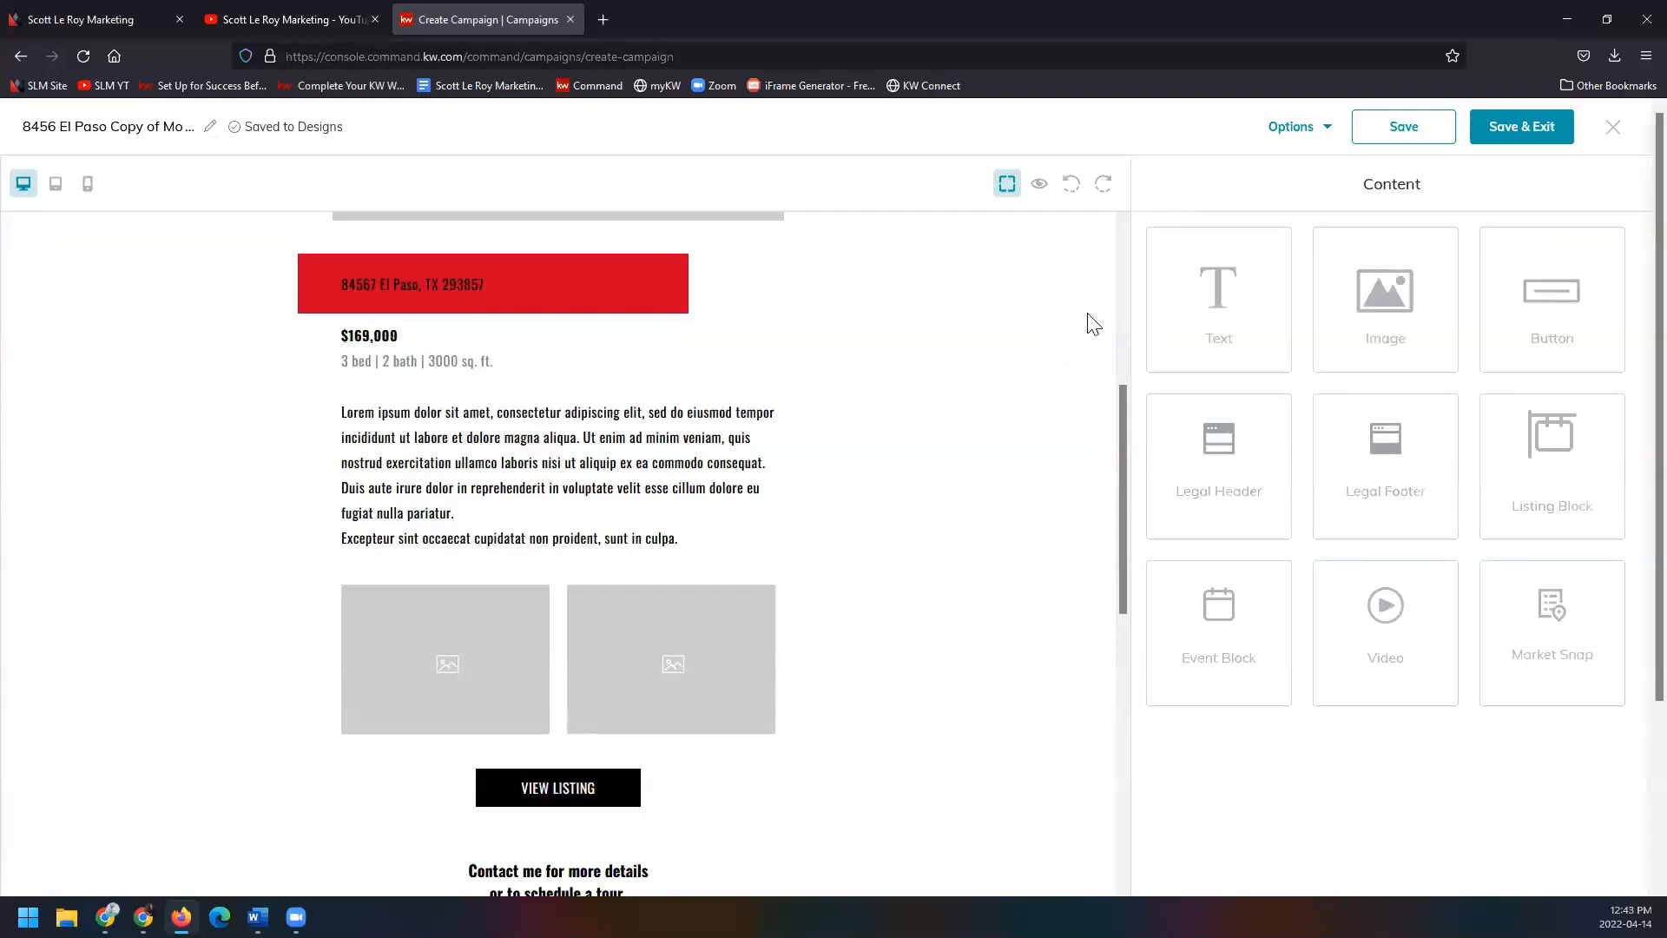
click(403, 361)
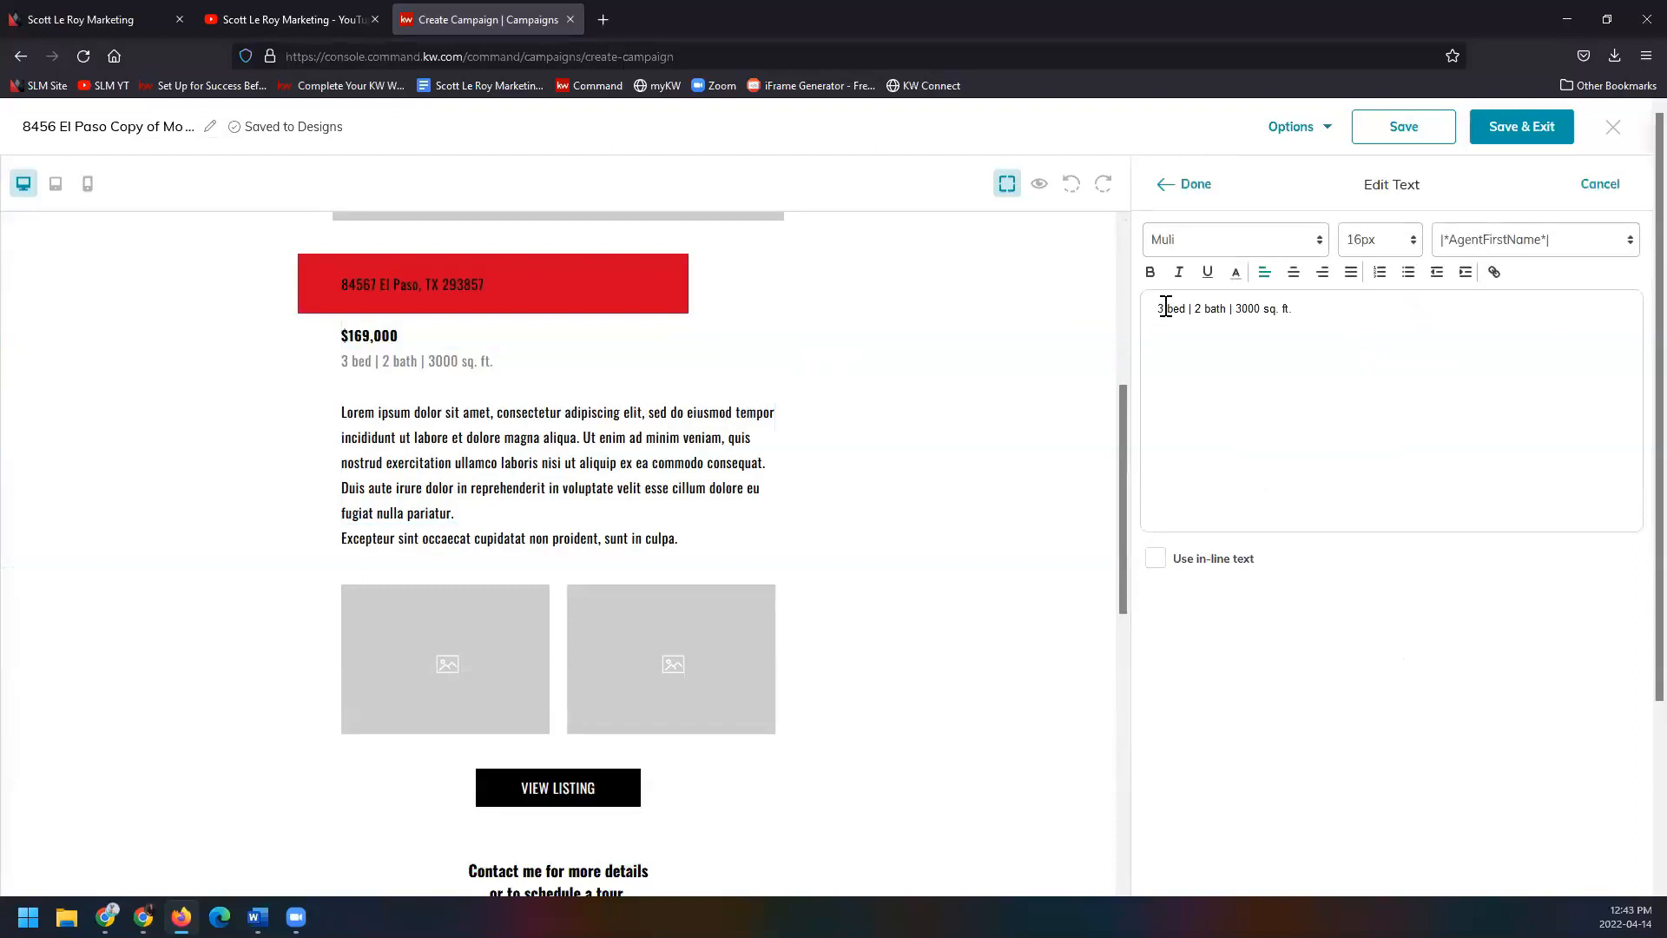
text(4)
text(3)
drag(1235, 311, 1257, 313)
text(2728)
click(1189, 191)
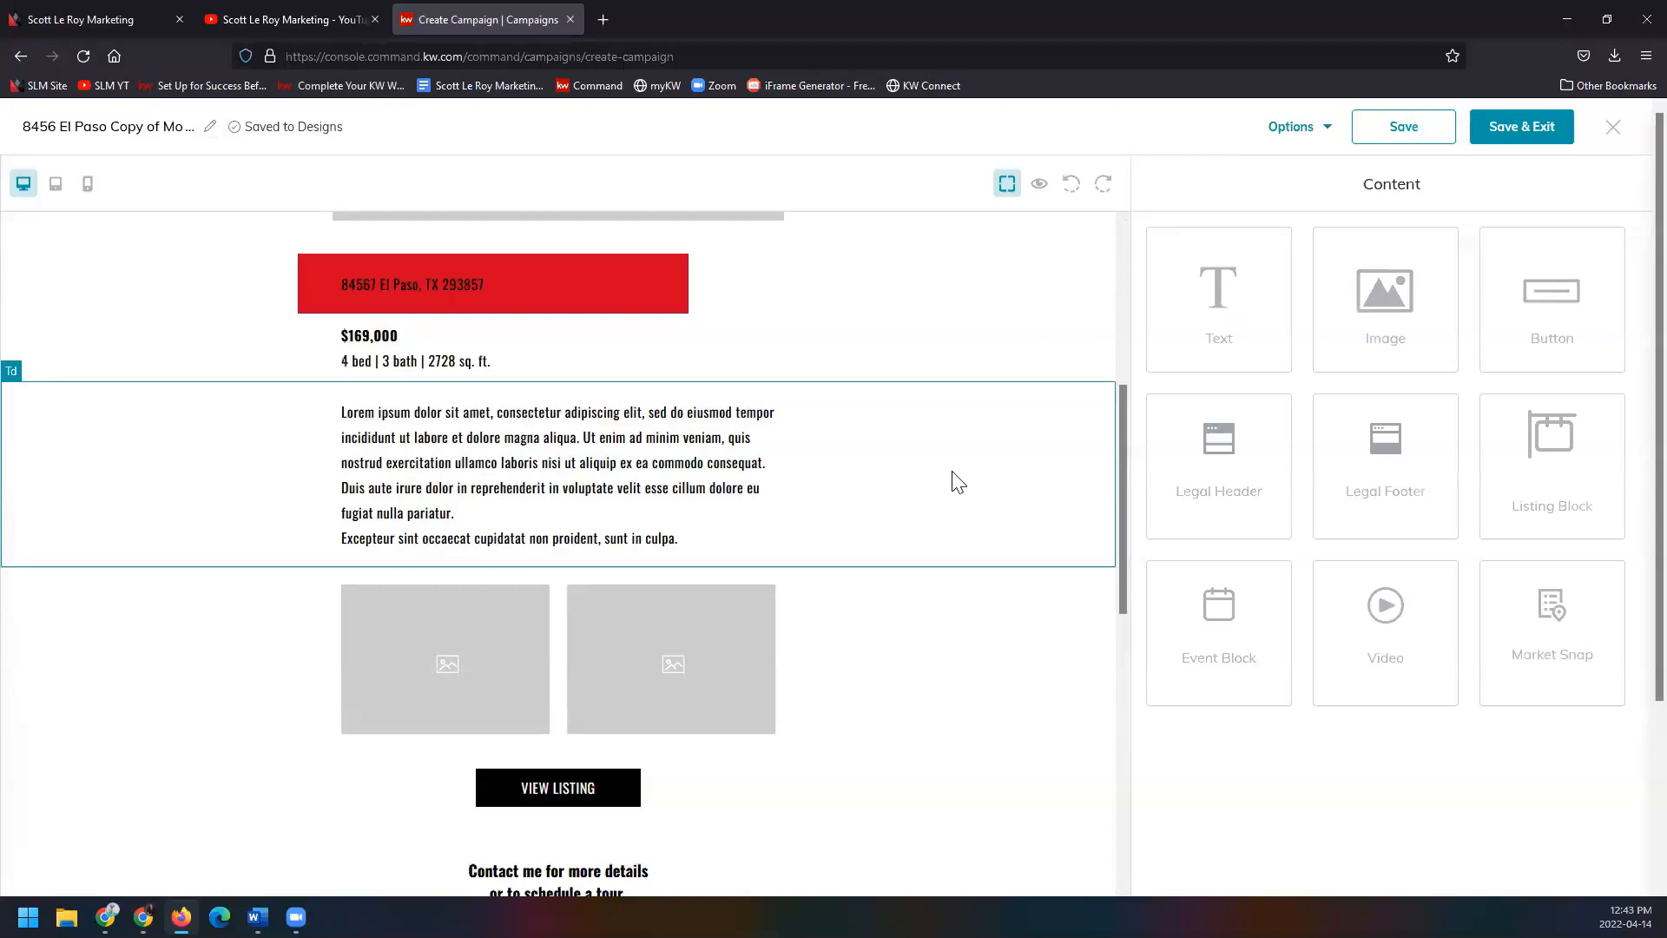
Select the description paragraph, then scroll down and select the VIEW LISTING button.
click(485, 483)
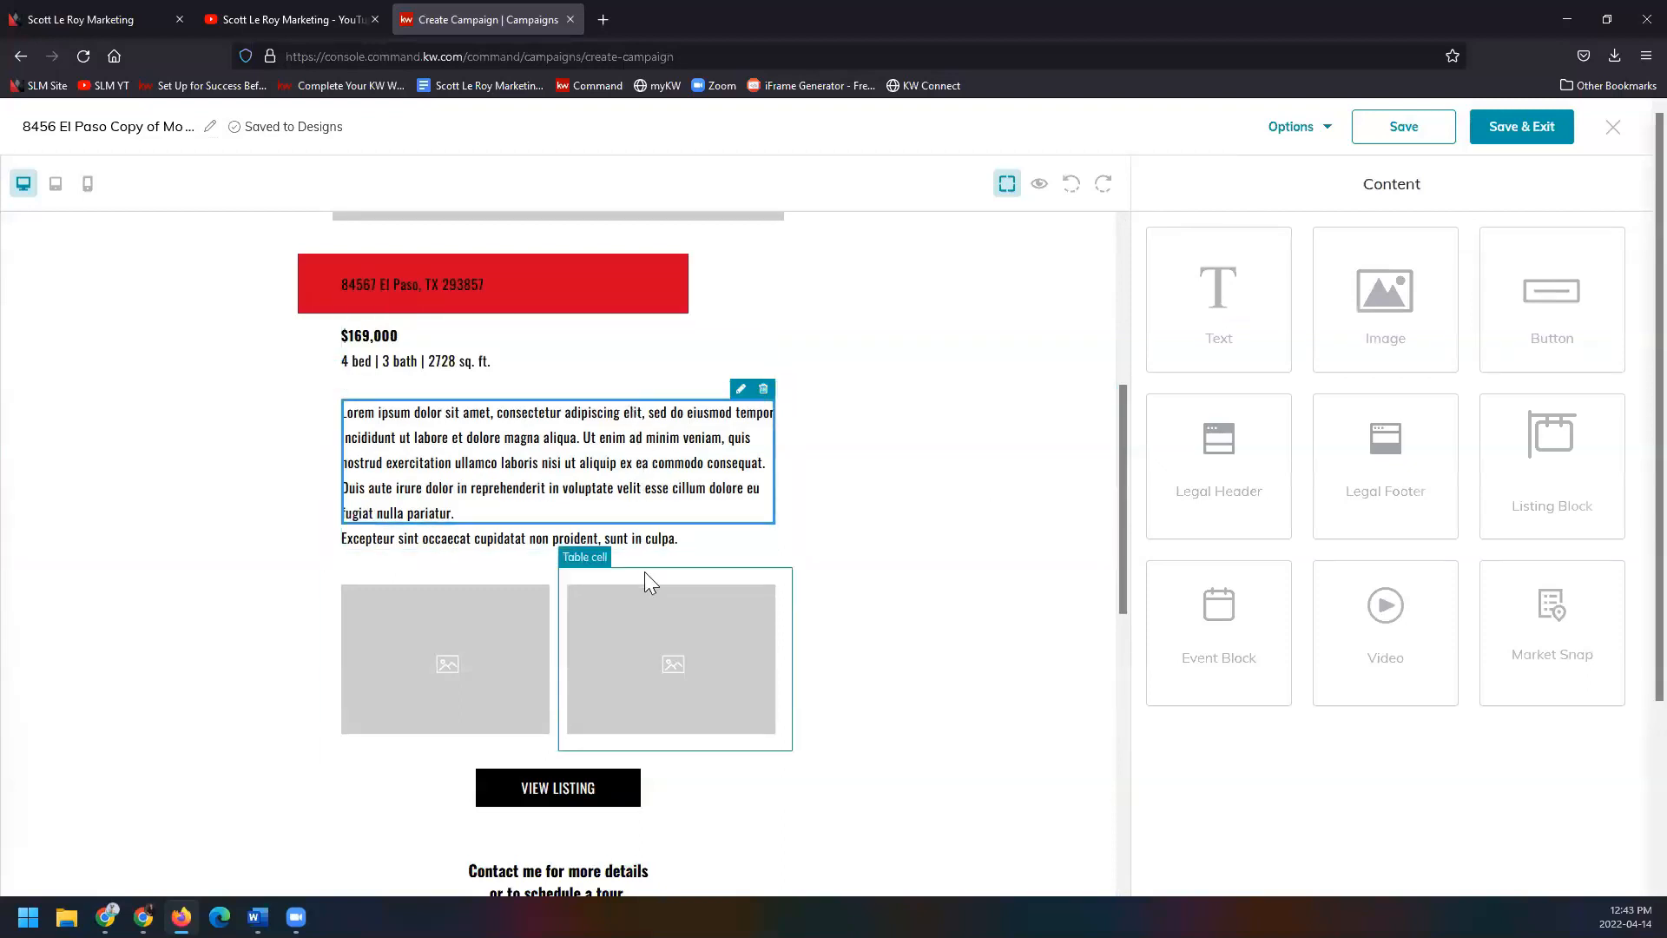
scroll(649, 568, down, 2)
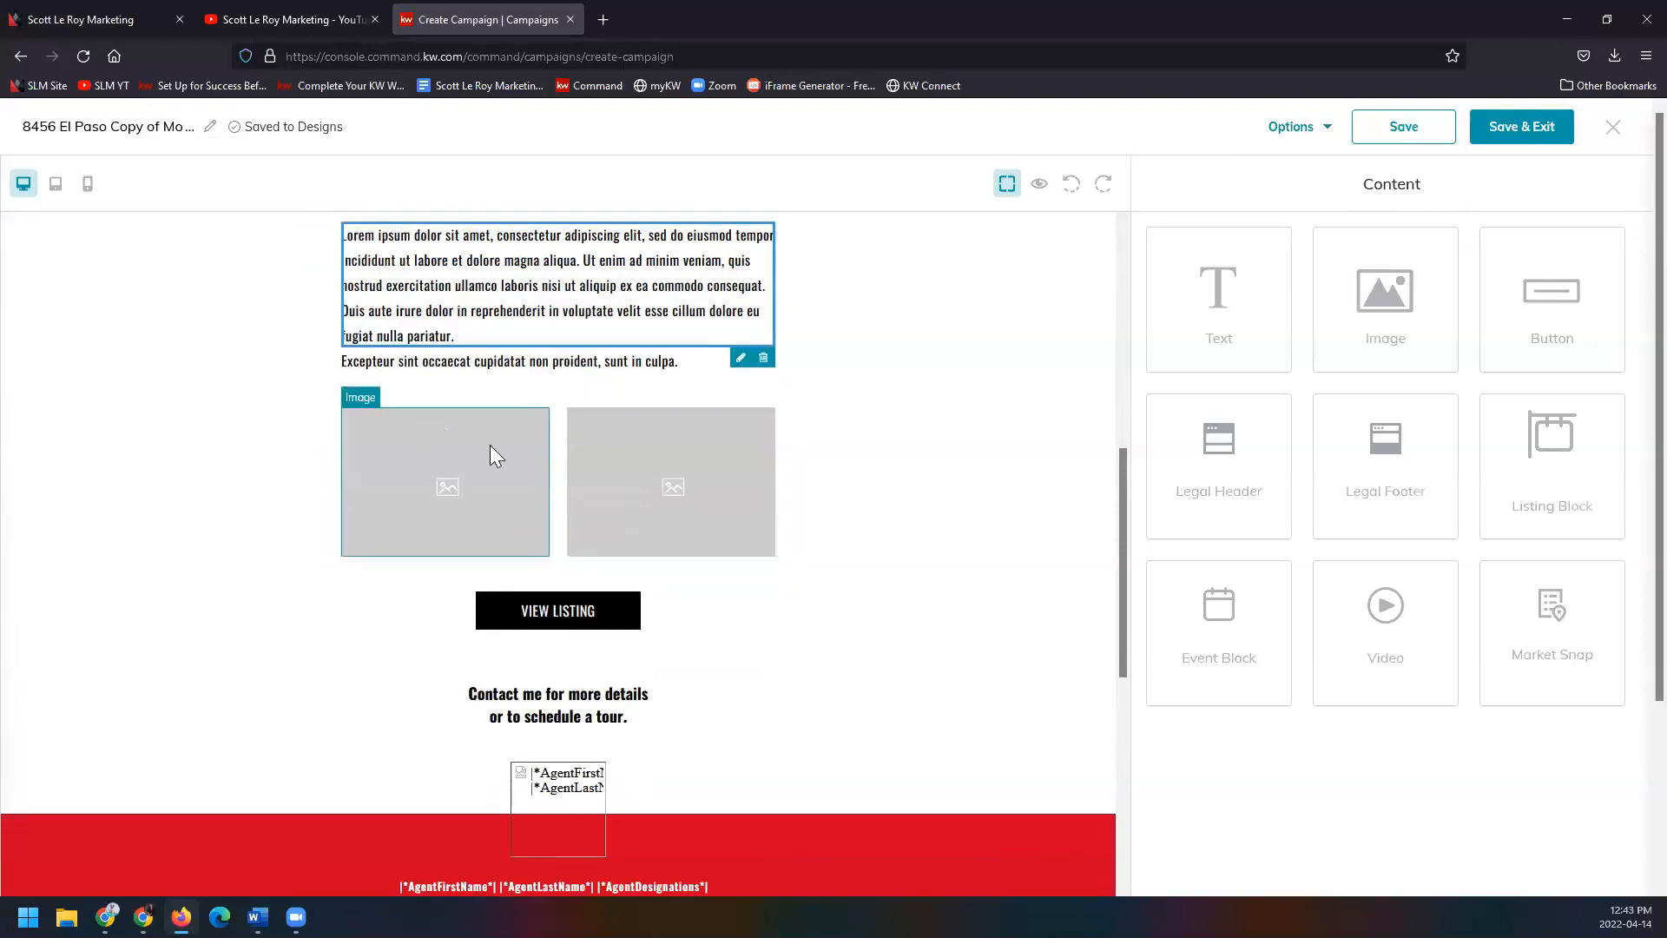
scroll(680, 457, down, 2)
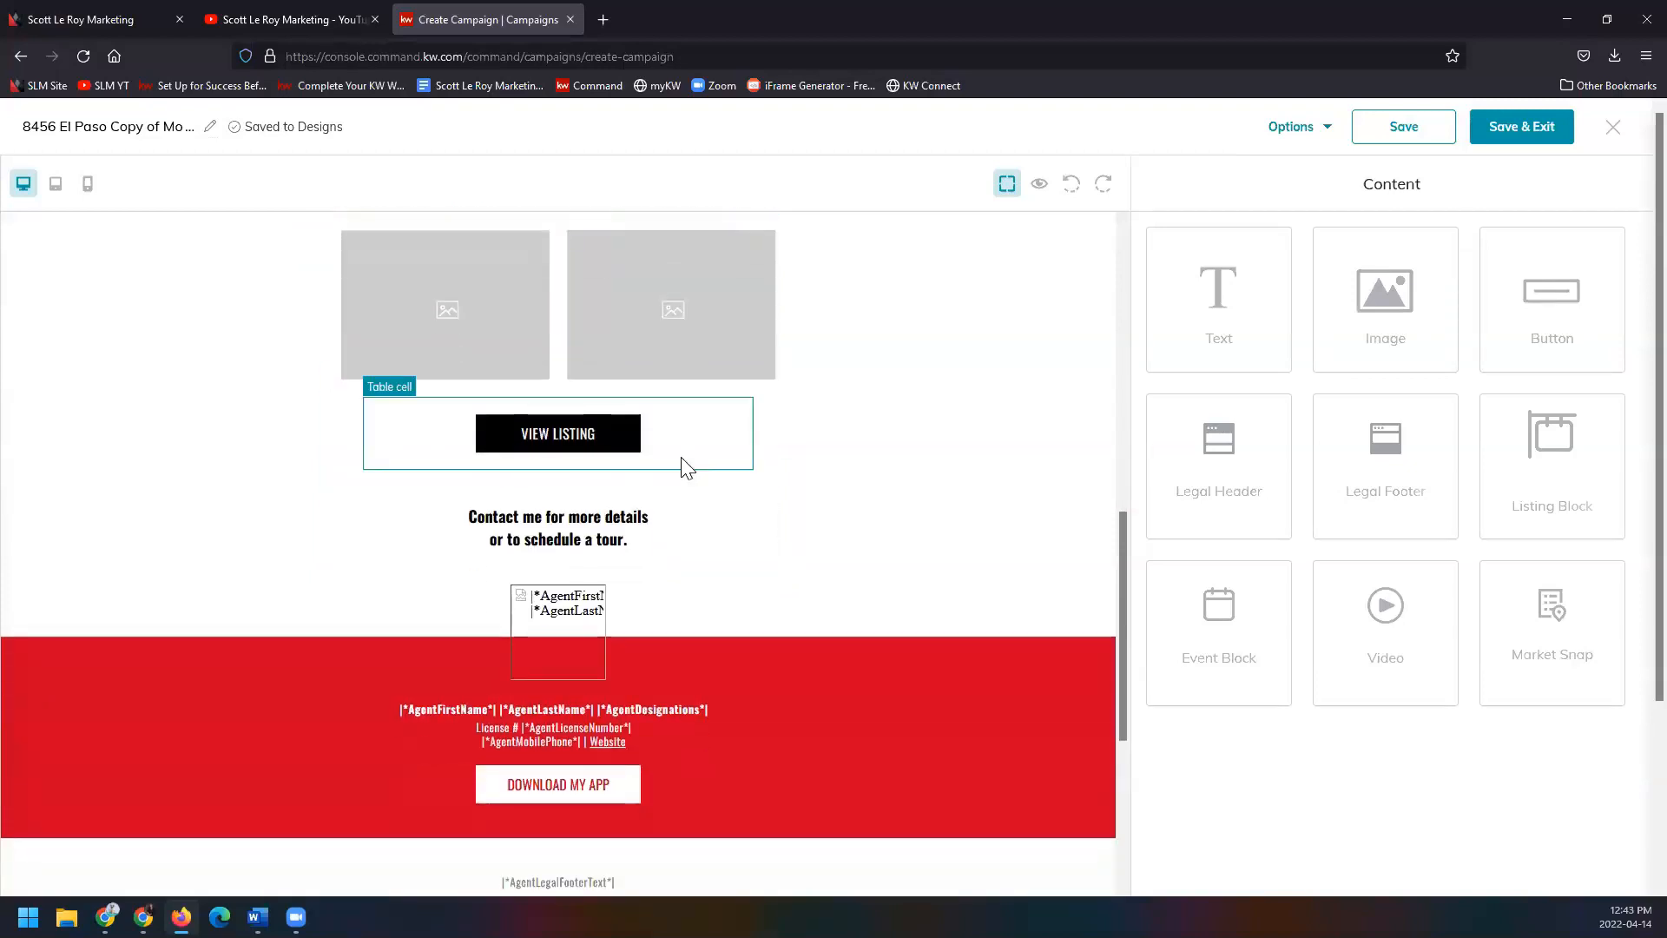
click(619, 442)
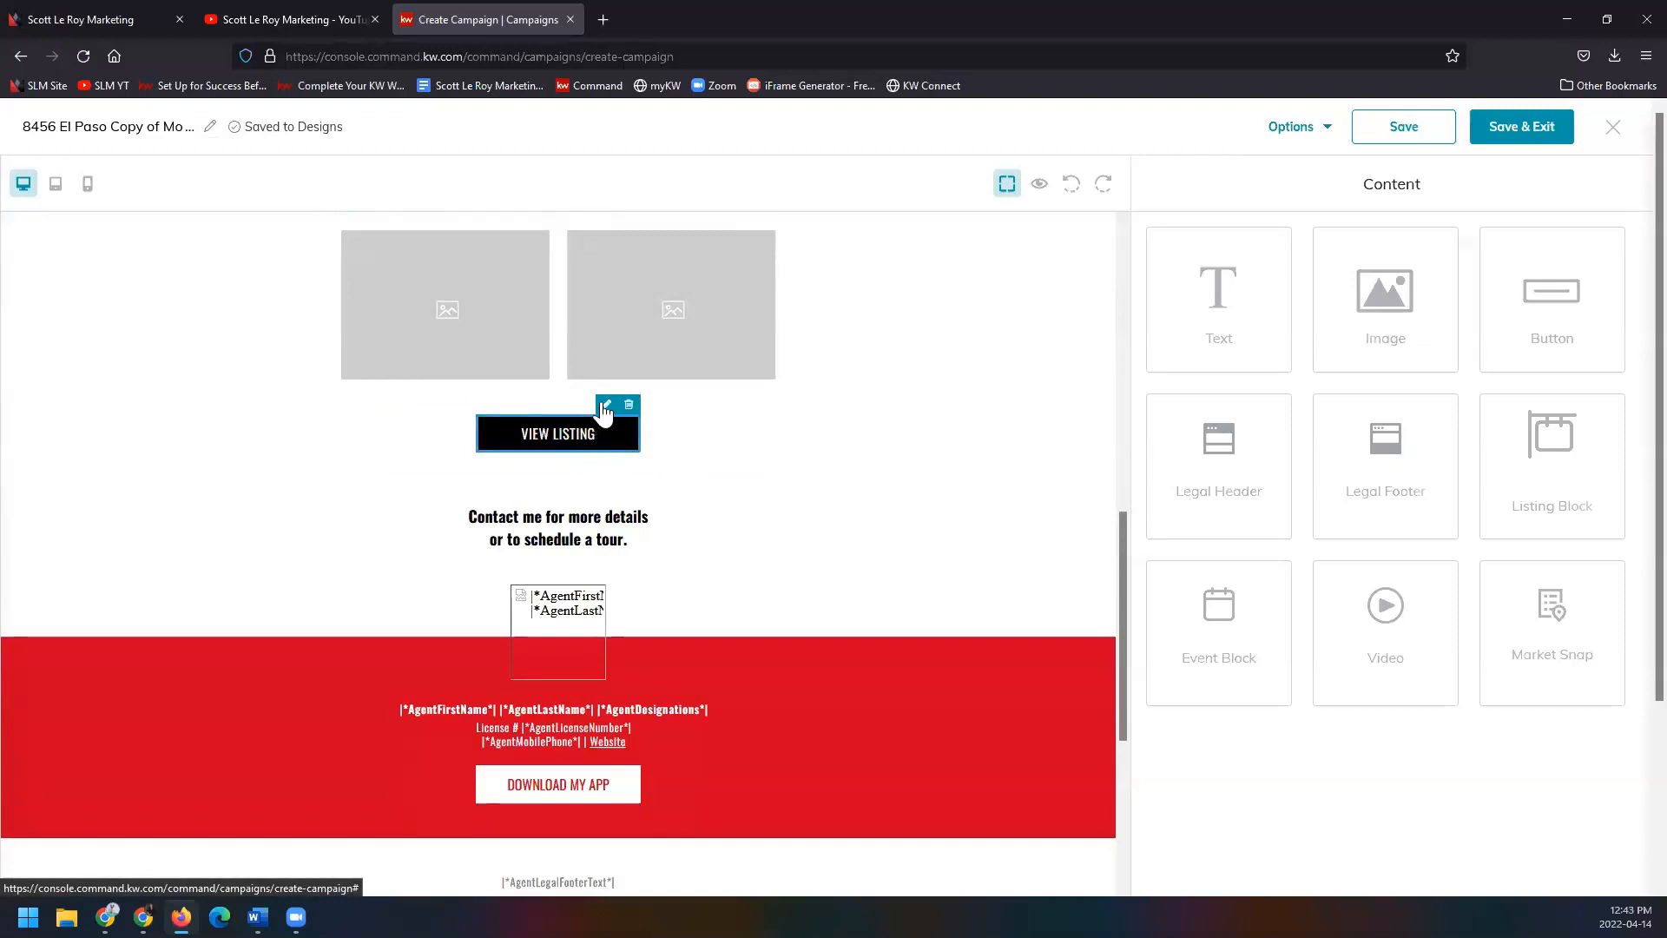
Open the VIEW LISTING button settings and browse the Landing page link options.
click(606, 408)
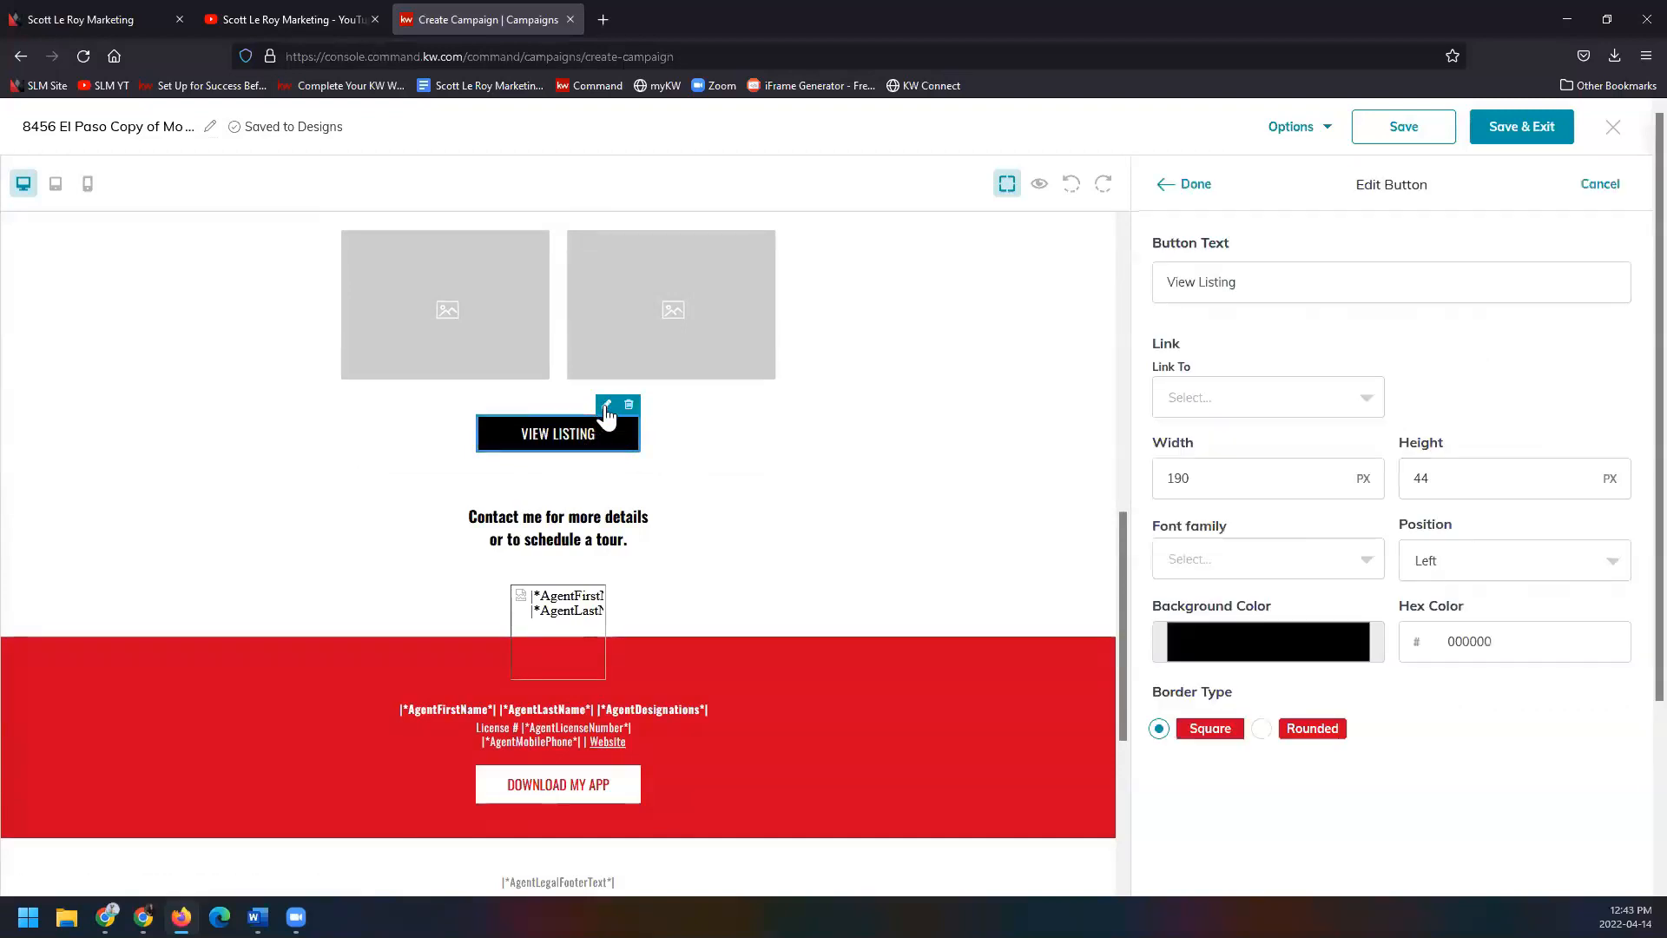
click(1365, 408)
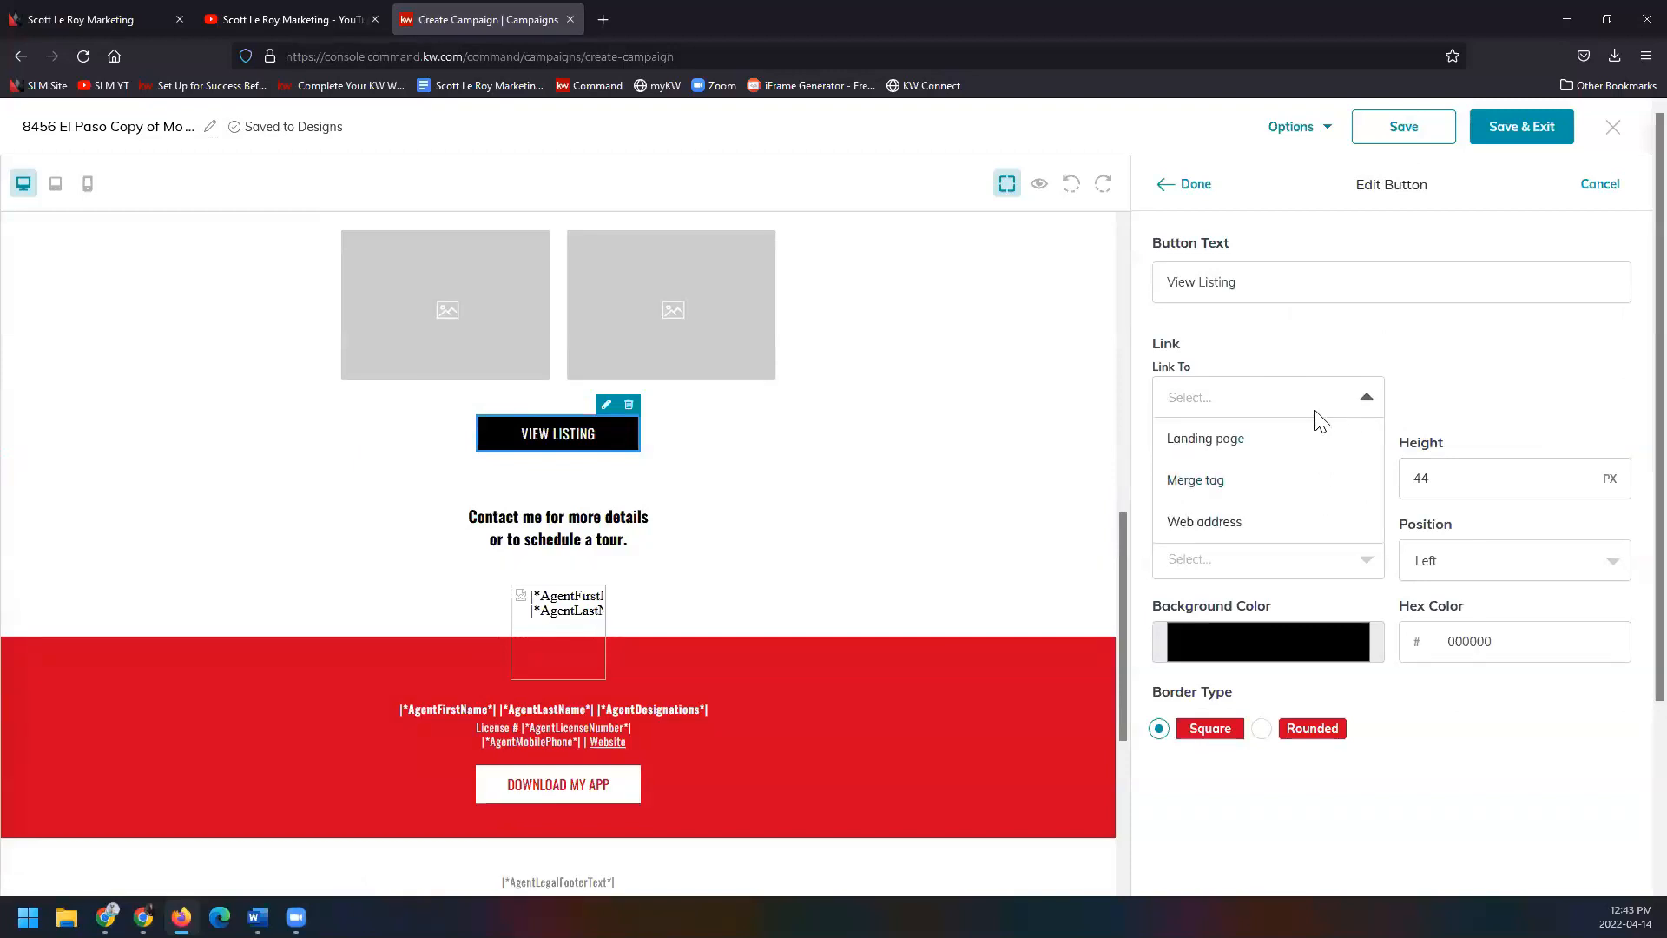
click(1255, 439)
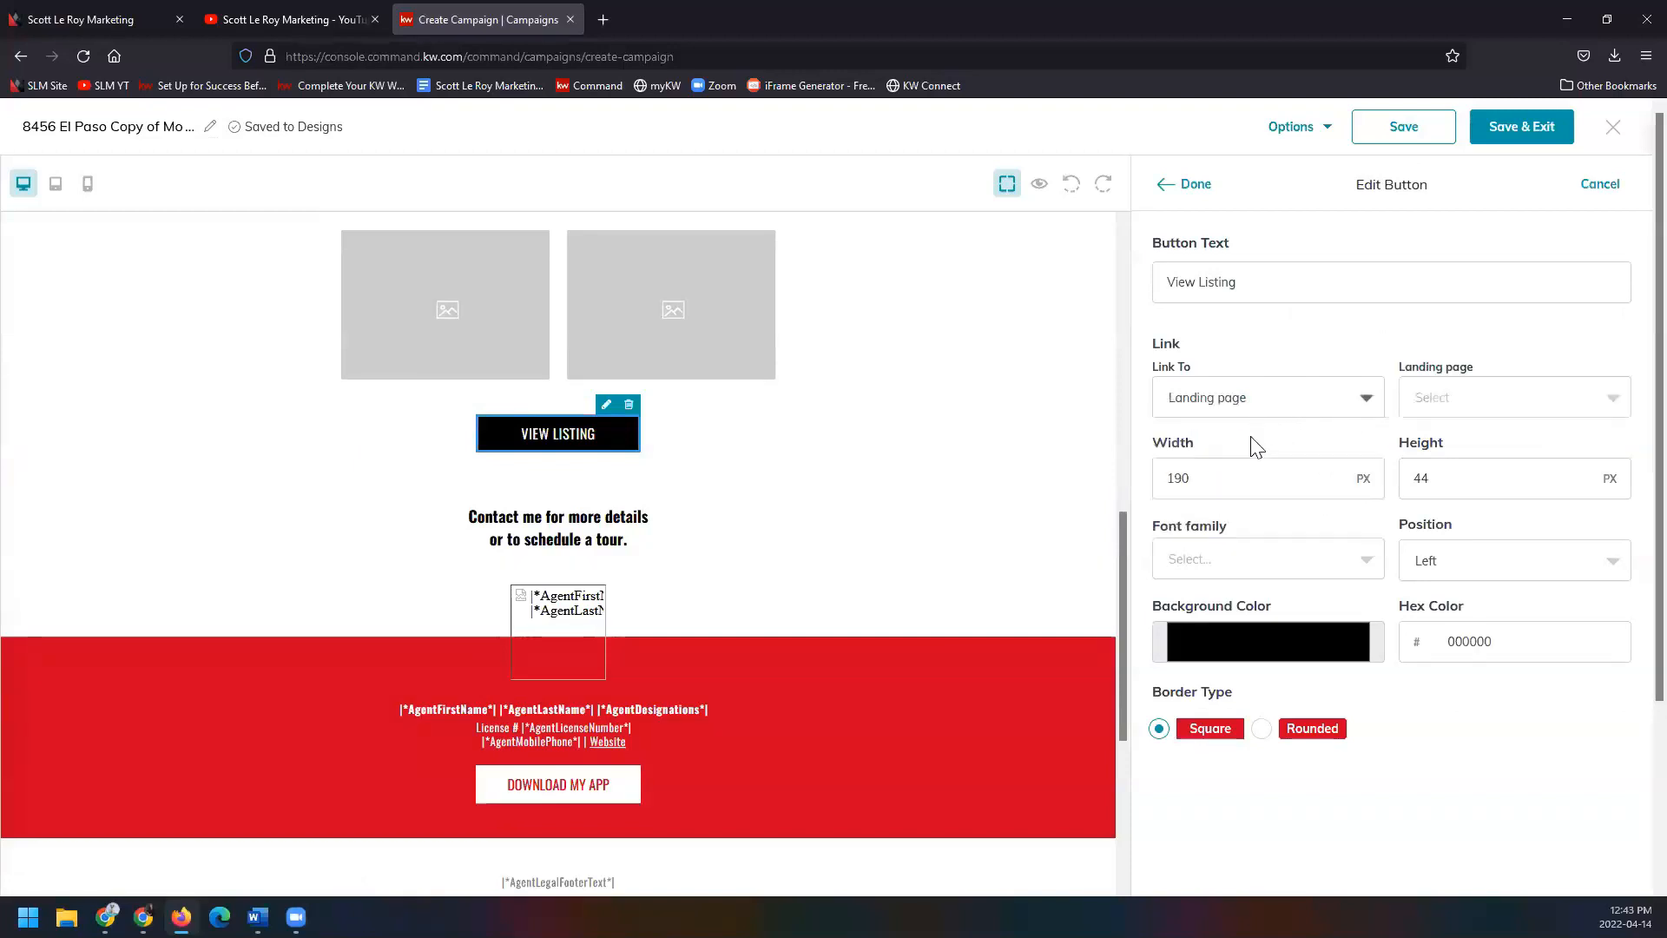
click(1605, 401)
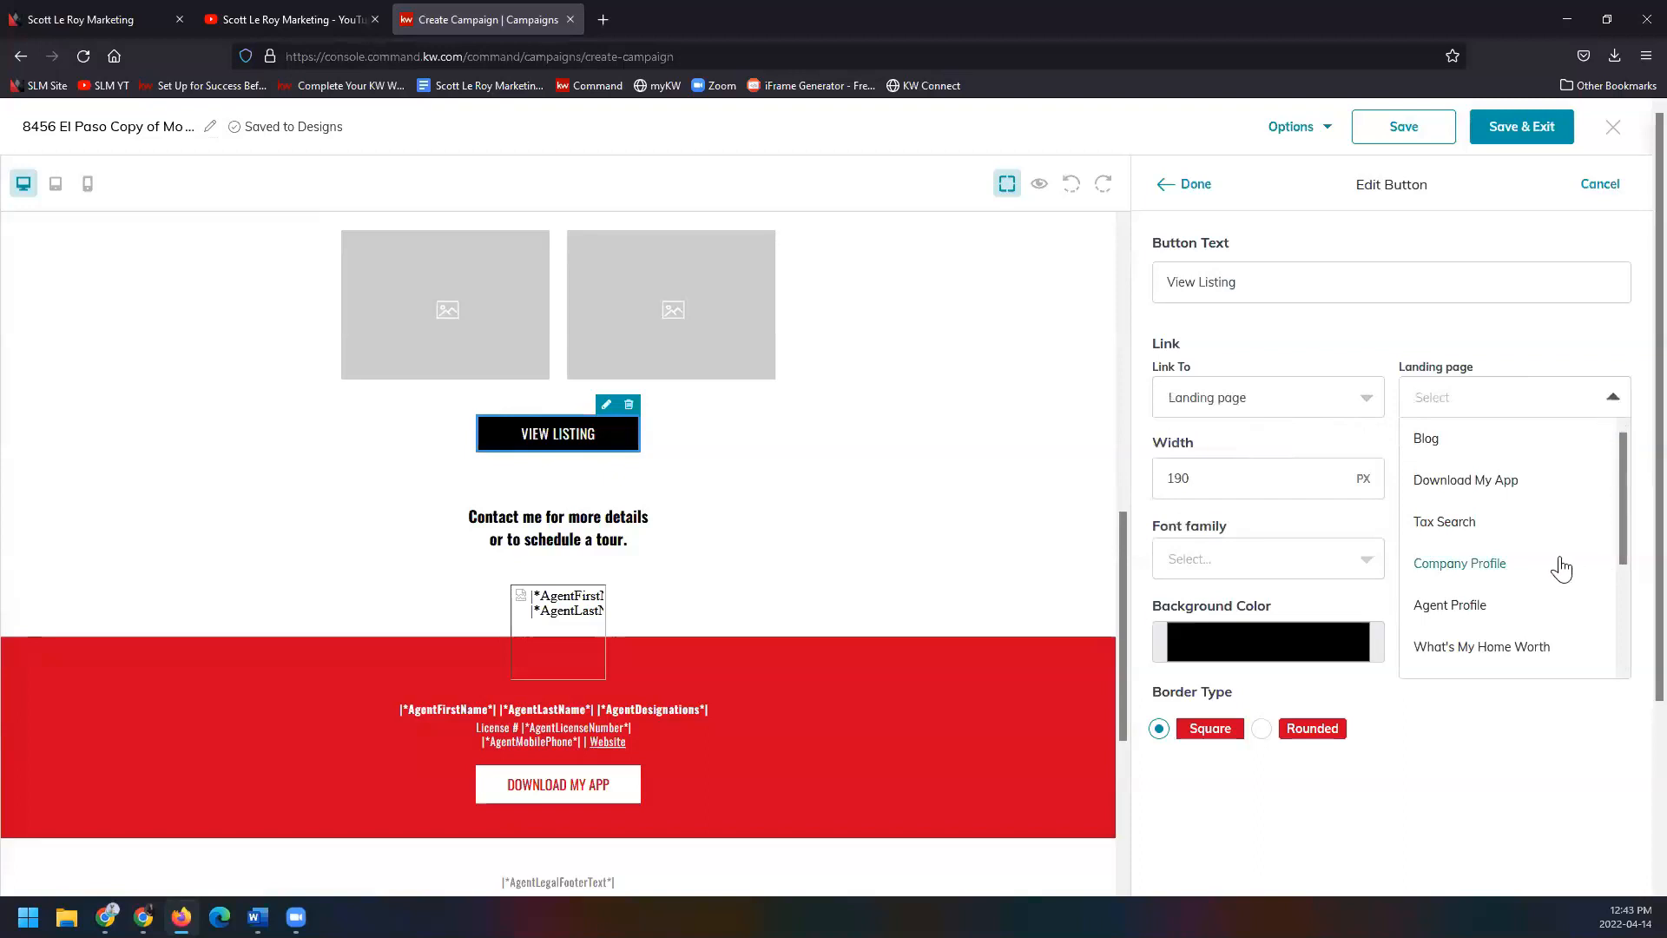
scroll(1561, 566, down, 5)
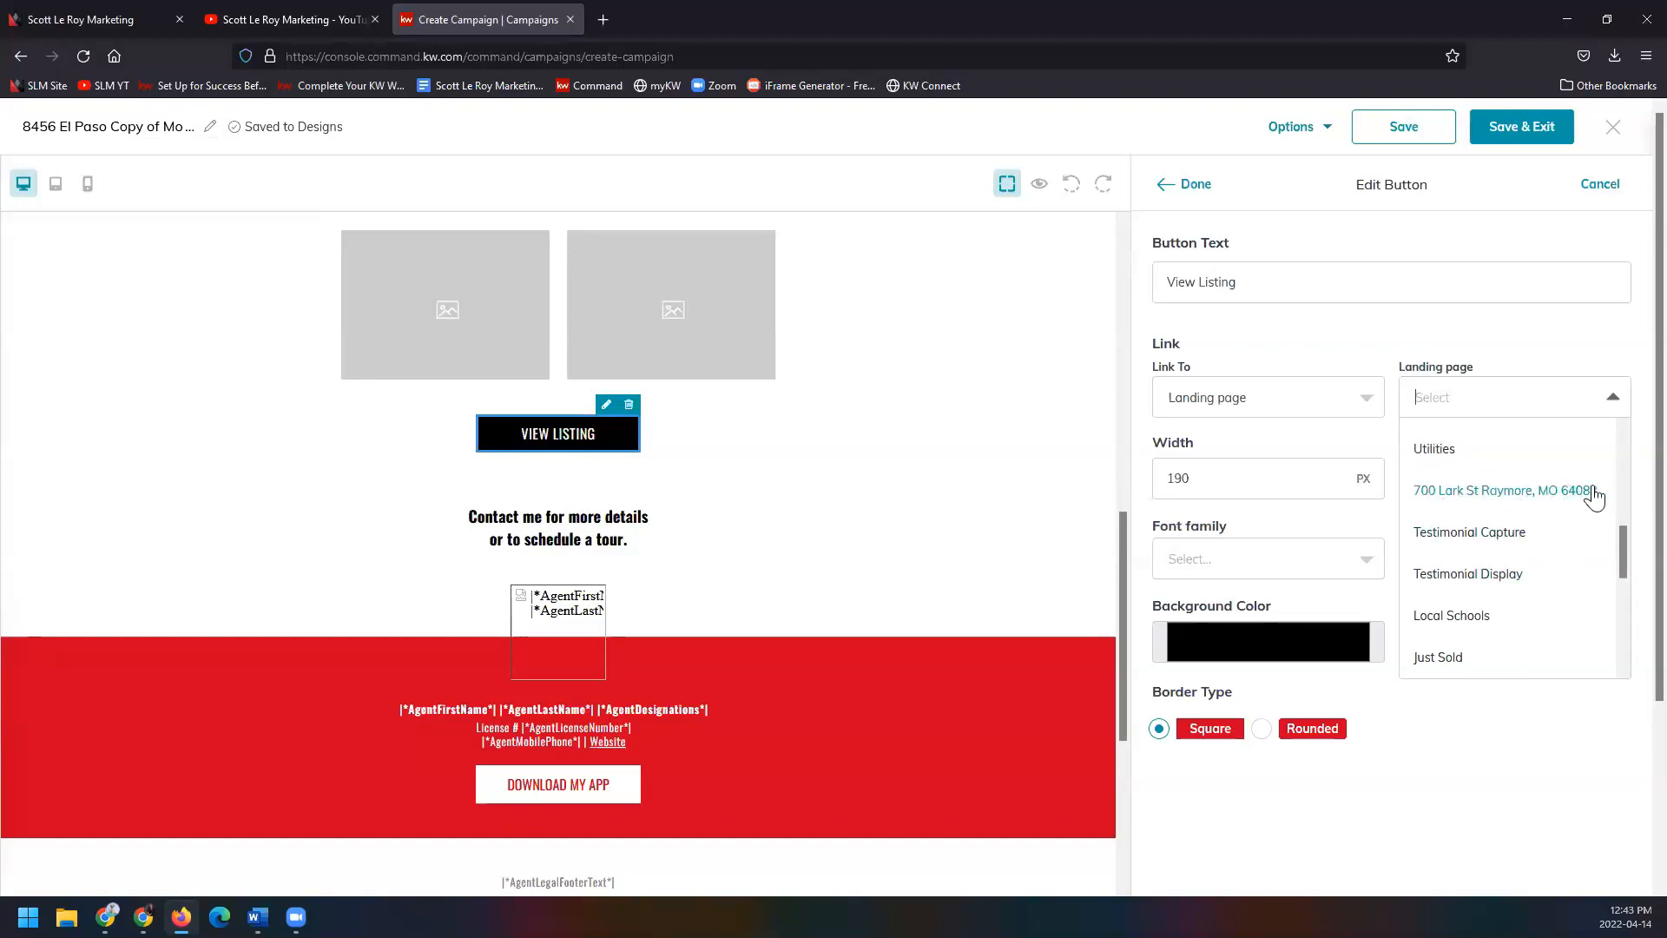
Look through agent merge tags, then set the button's link type to Web address, ready for a URL.
click(1360, 398)
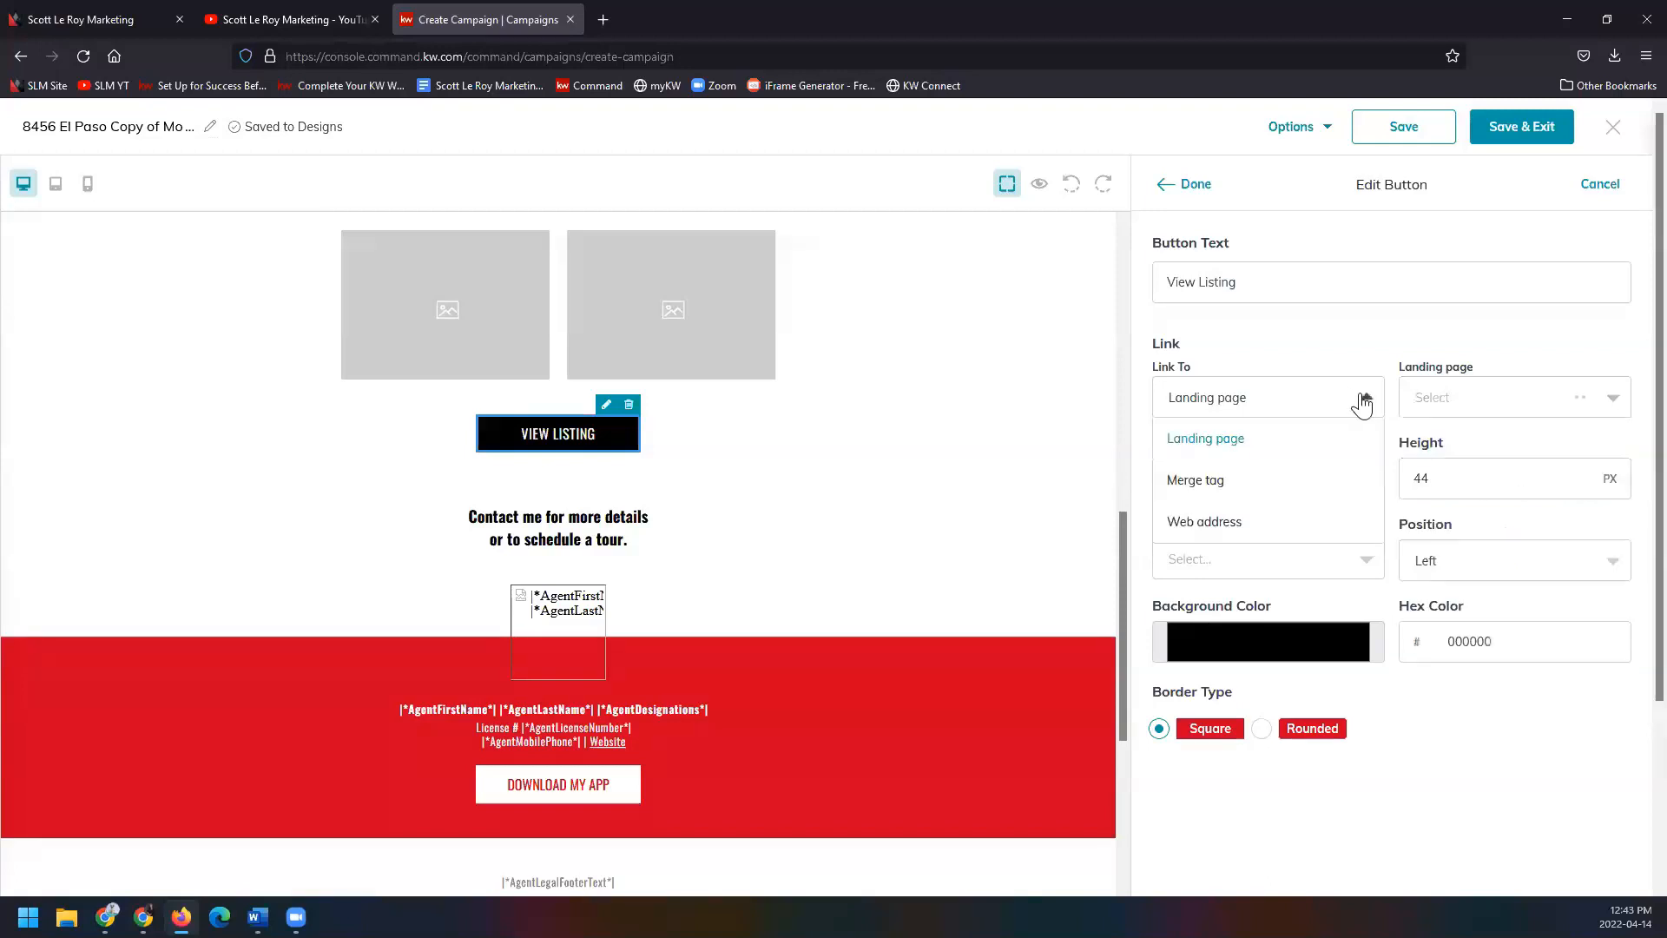
click(1305, 482)
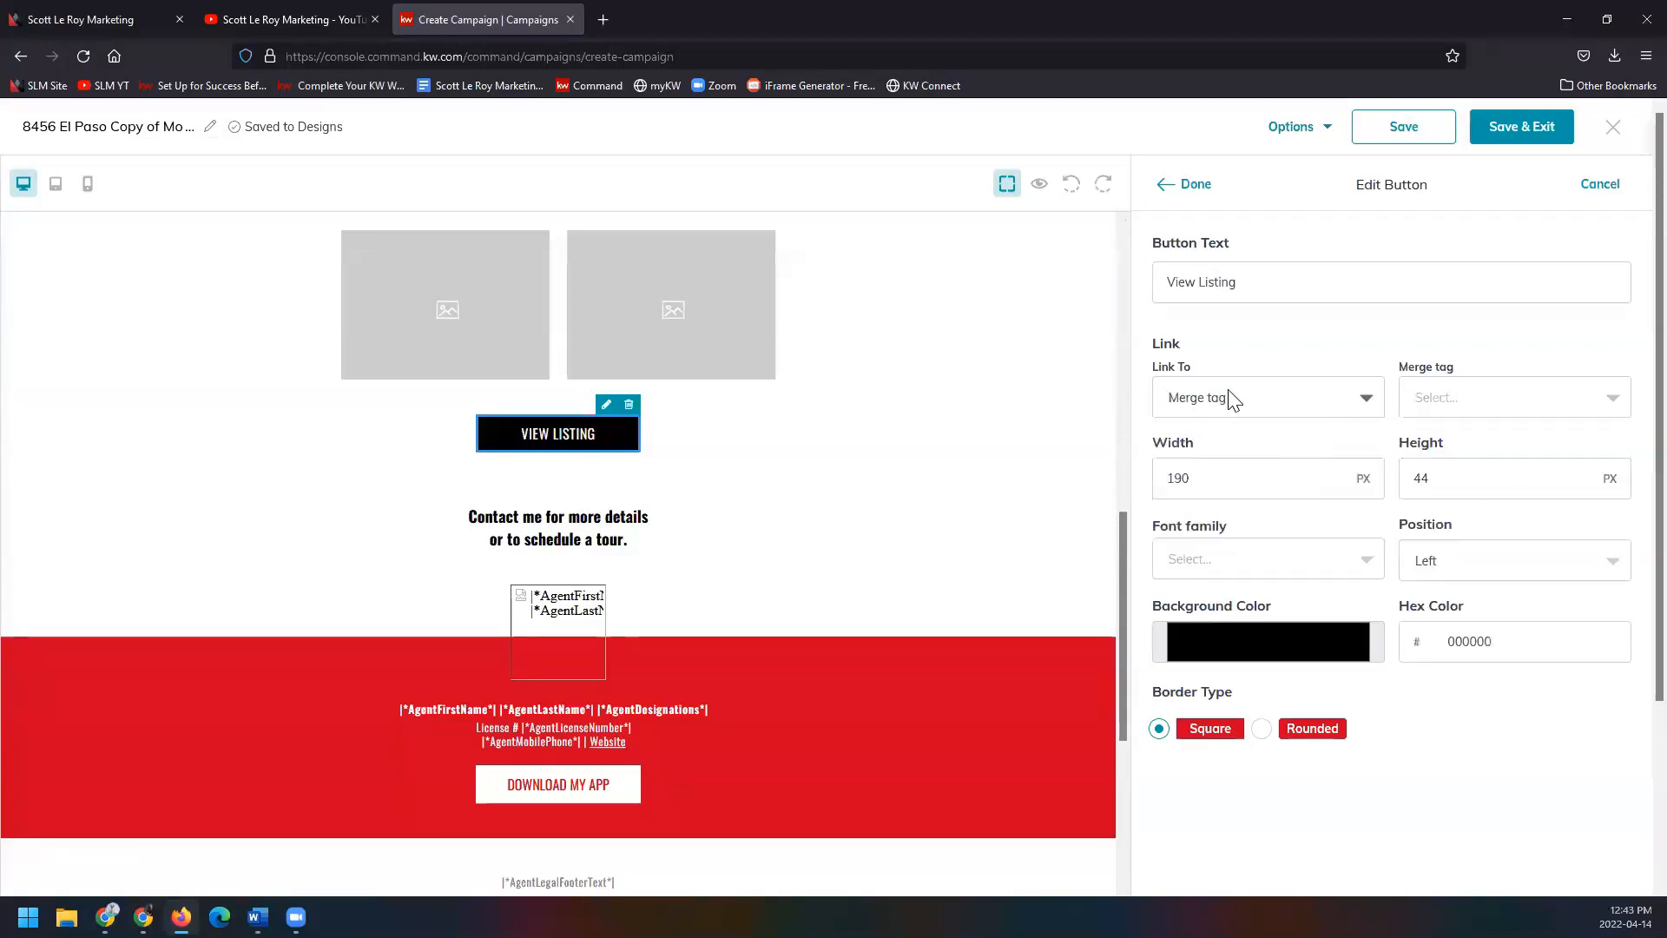
click(1533, 398)
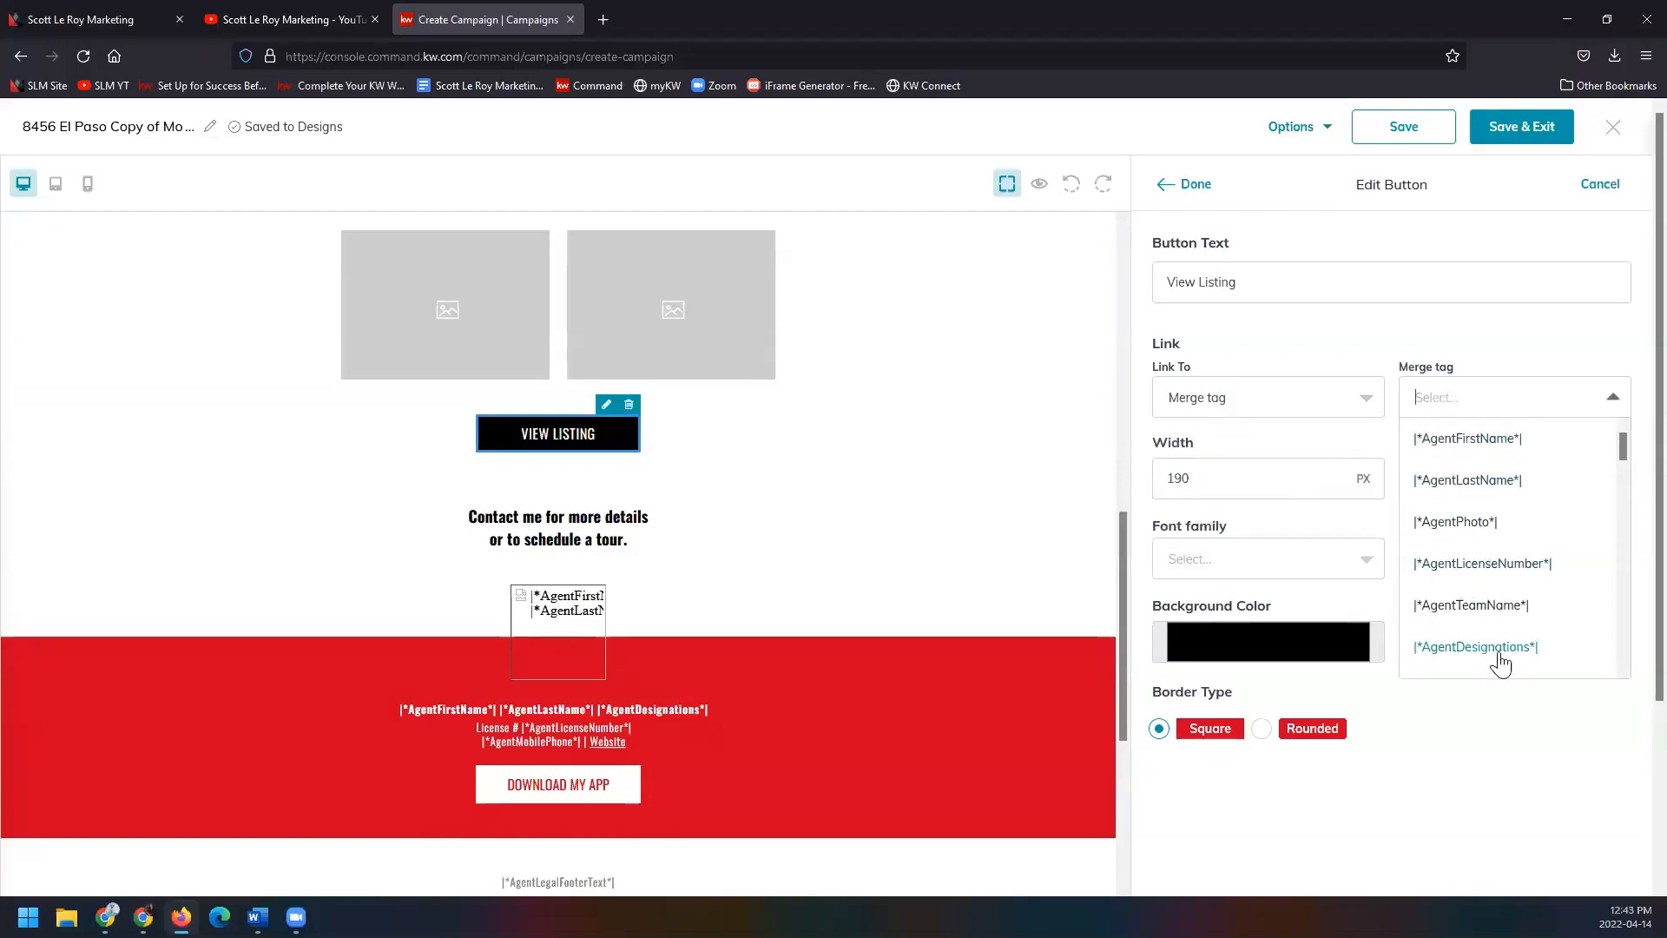
scroll(1578, 590, down, 2)
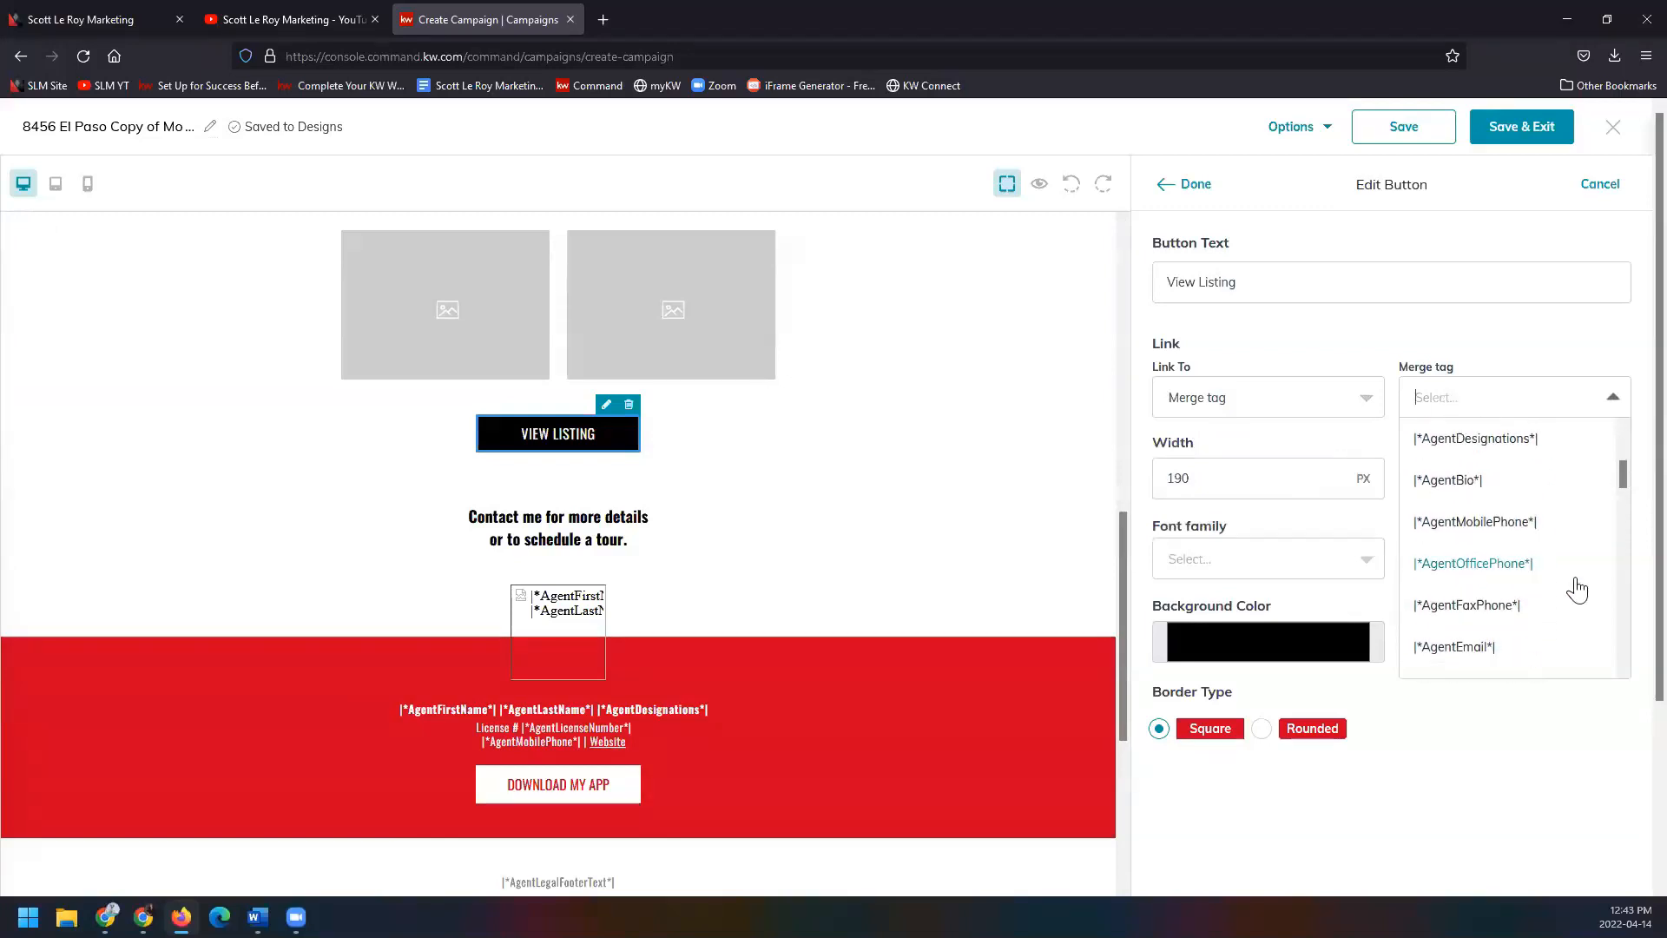
scroll(1577, 590, down, 1)
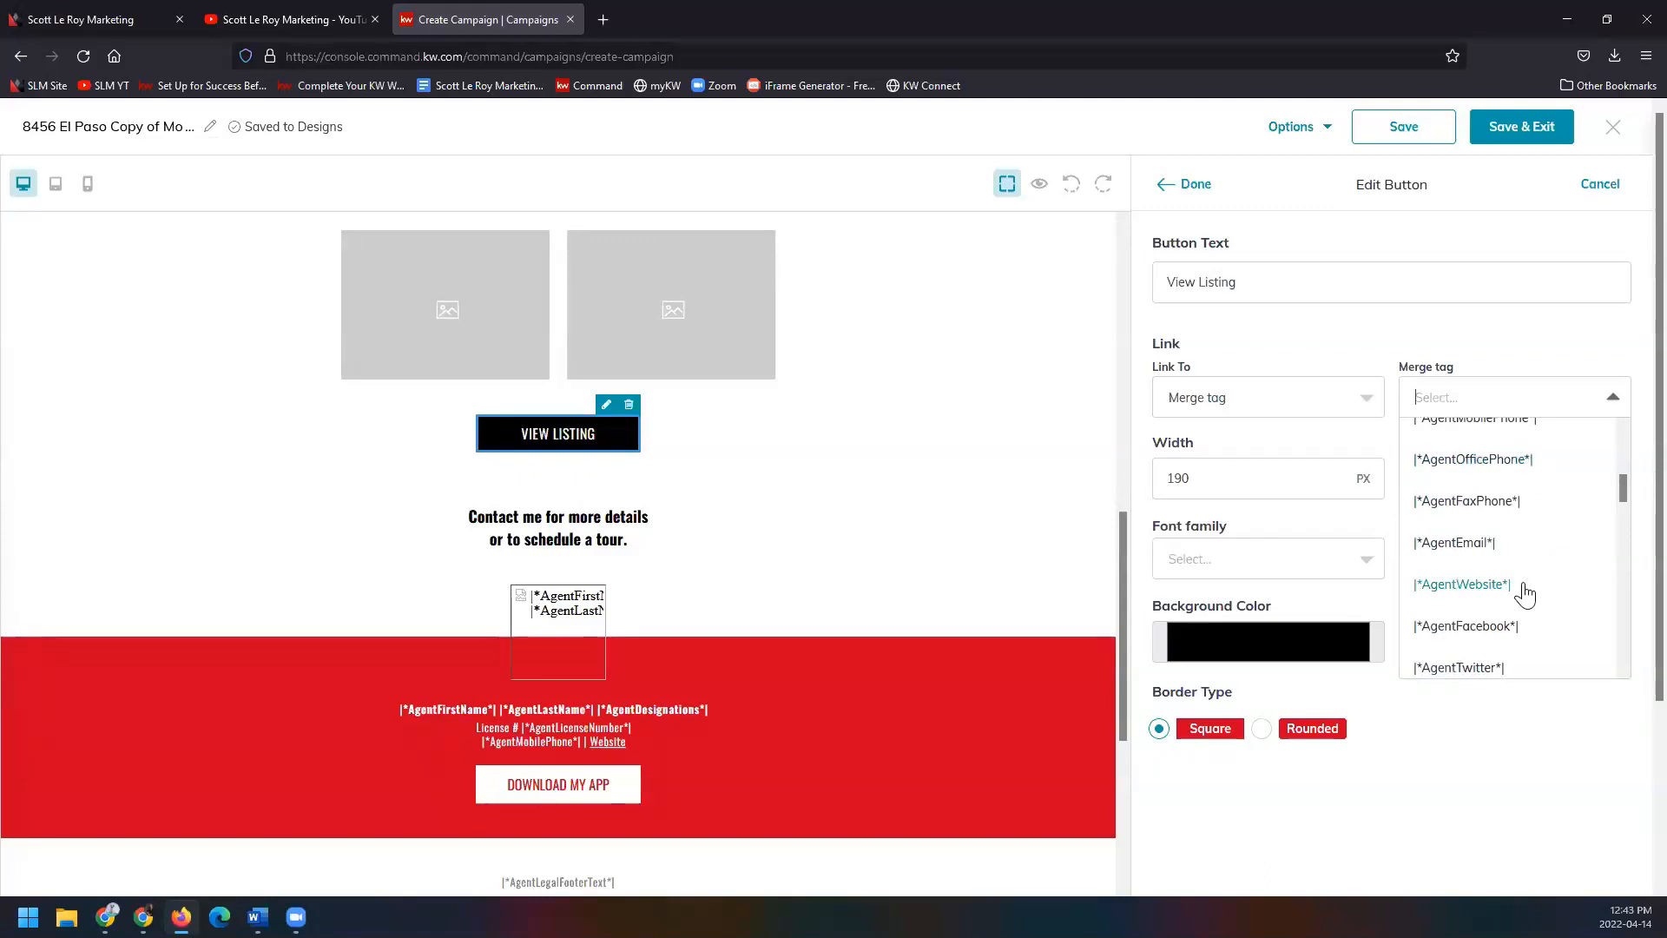
click(1365, 397)
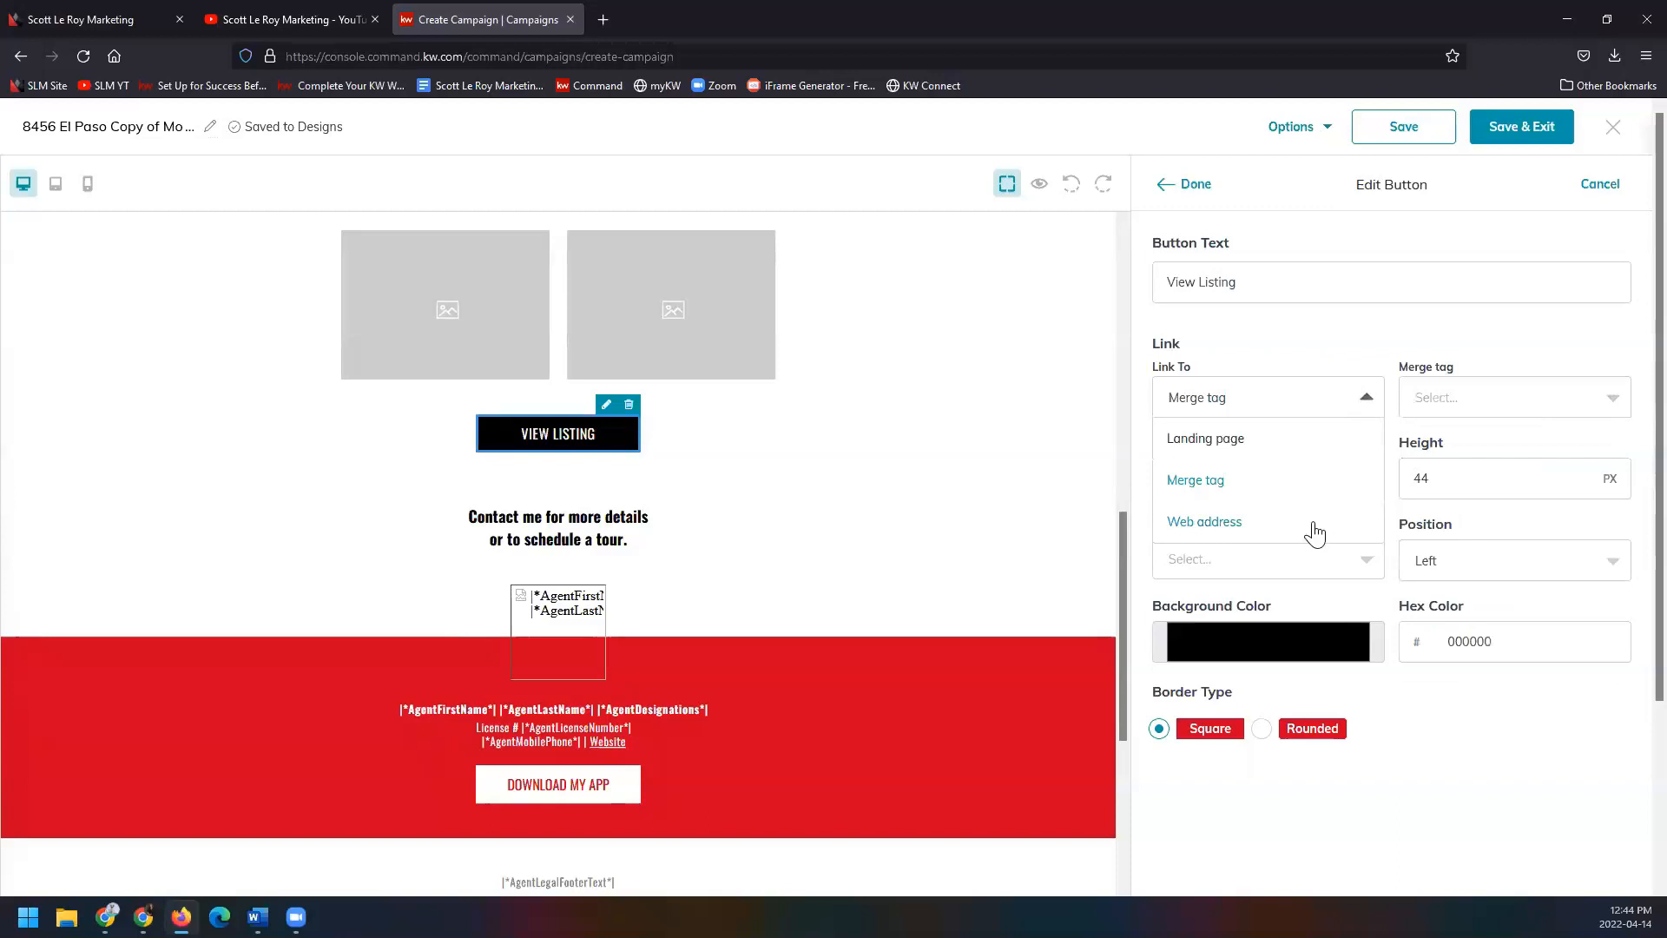
click(1311, 526)
click(1504, 393)
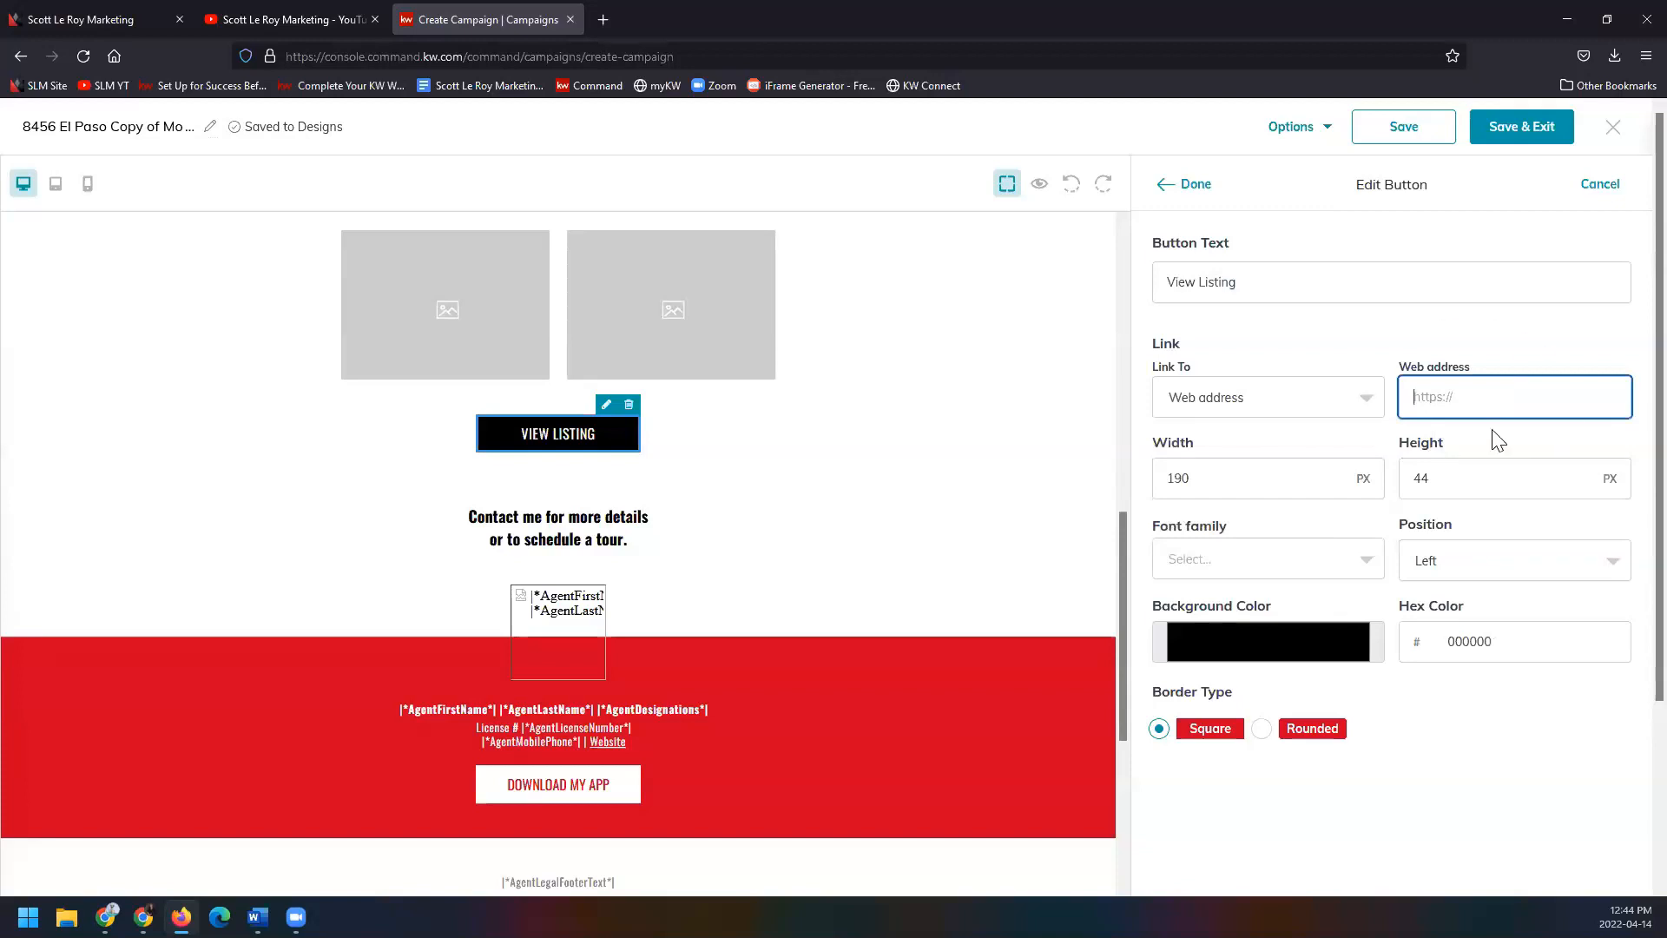
key(ctrl+t)
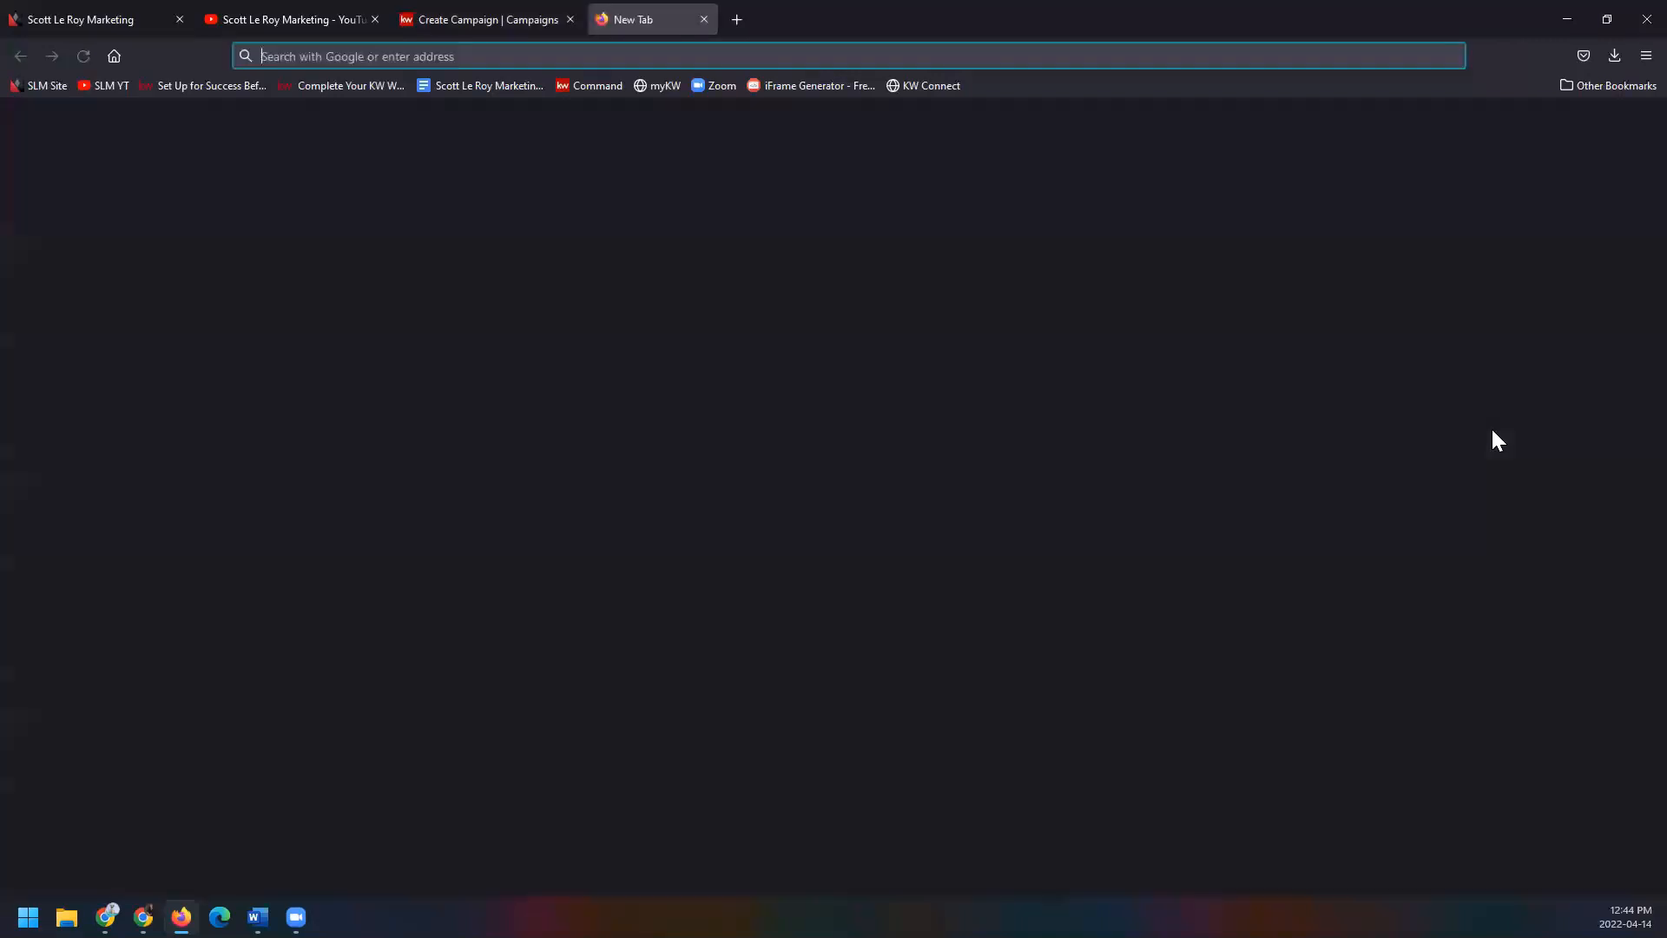
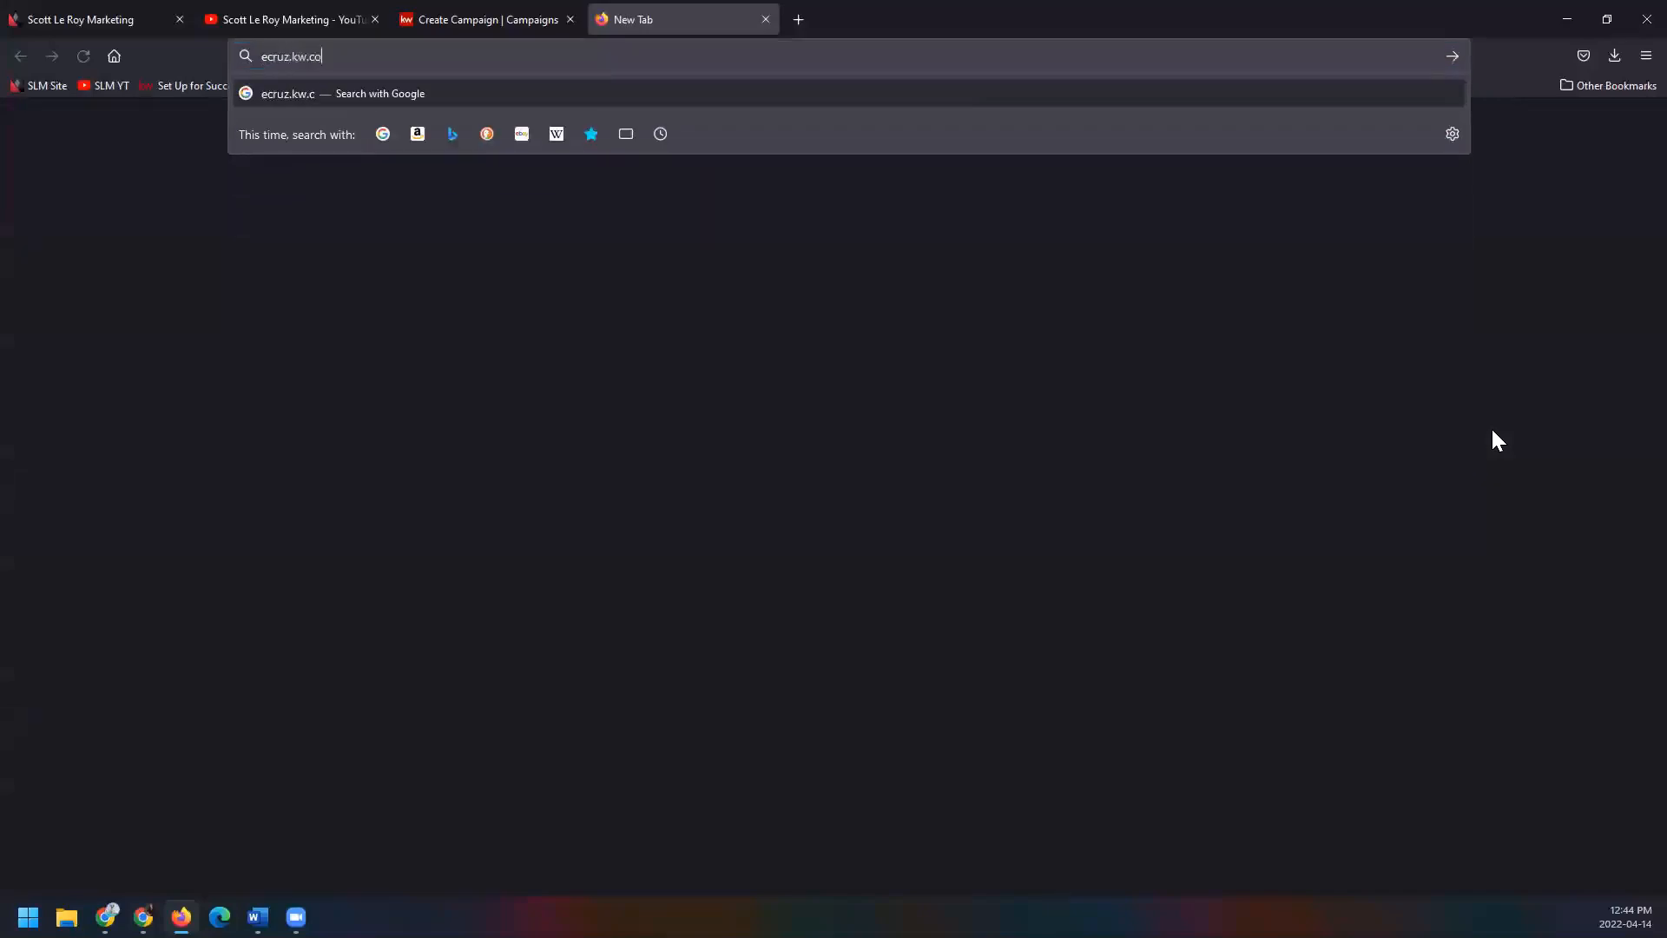
key(Return)
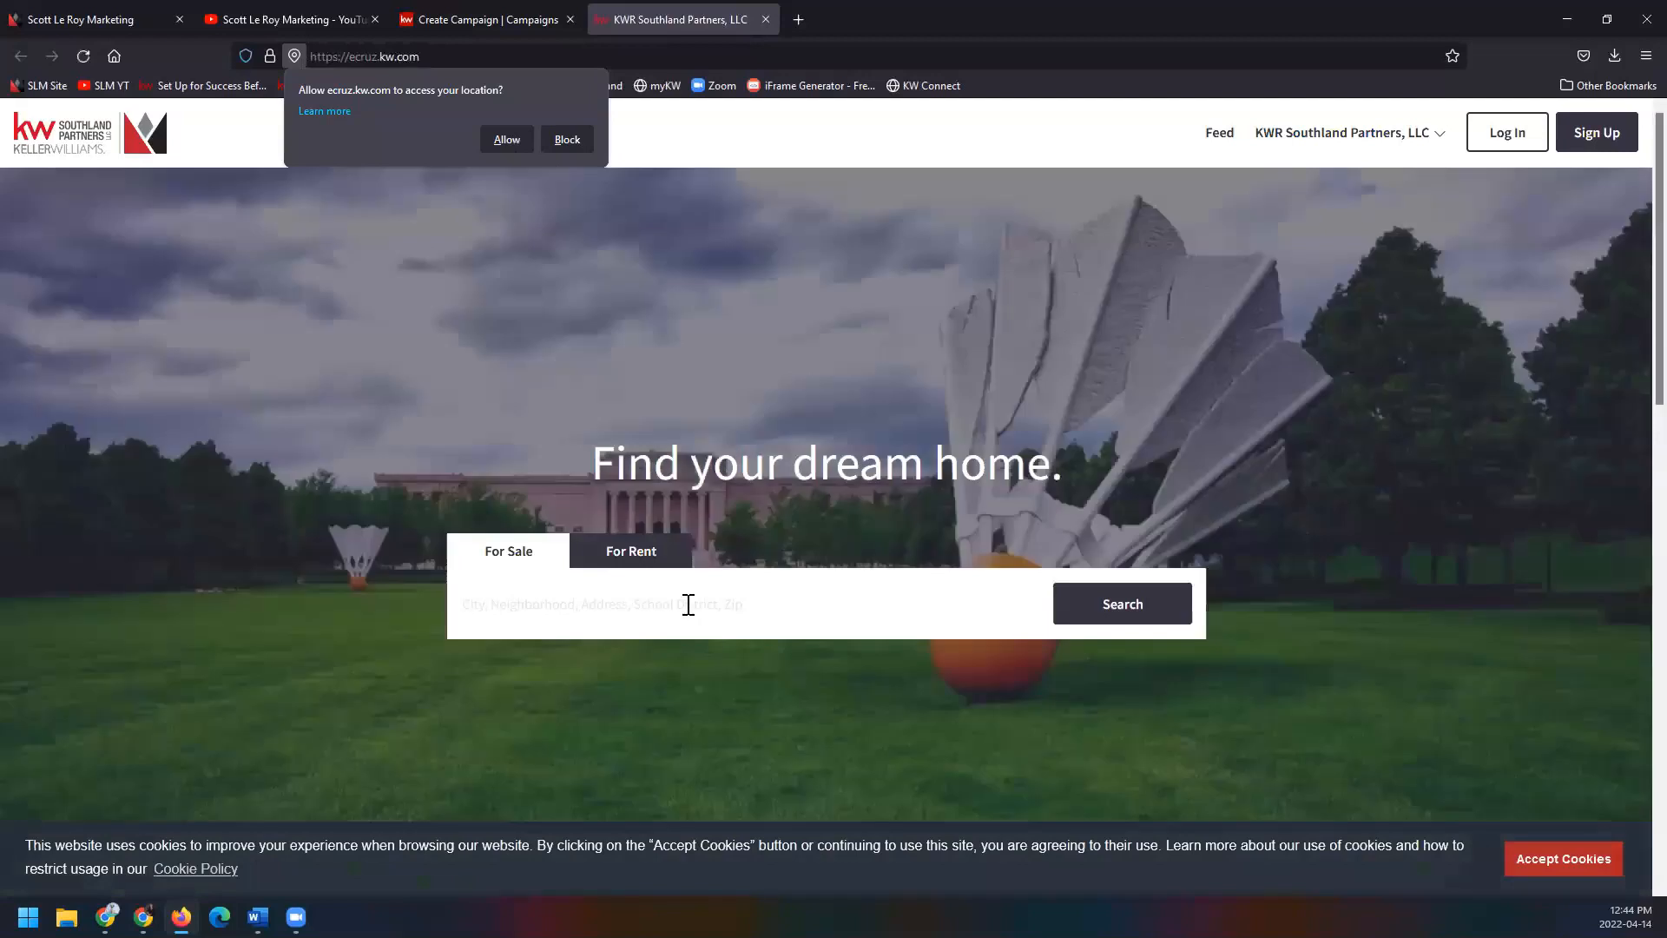
click(682, 607)
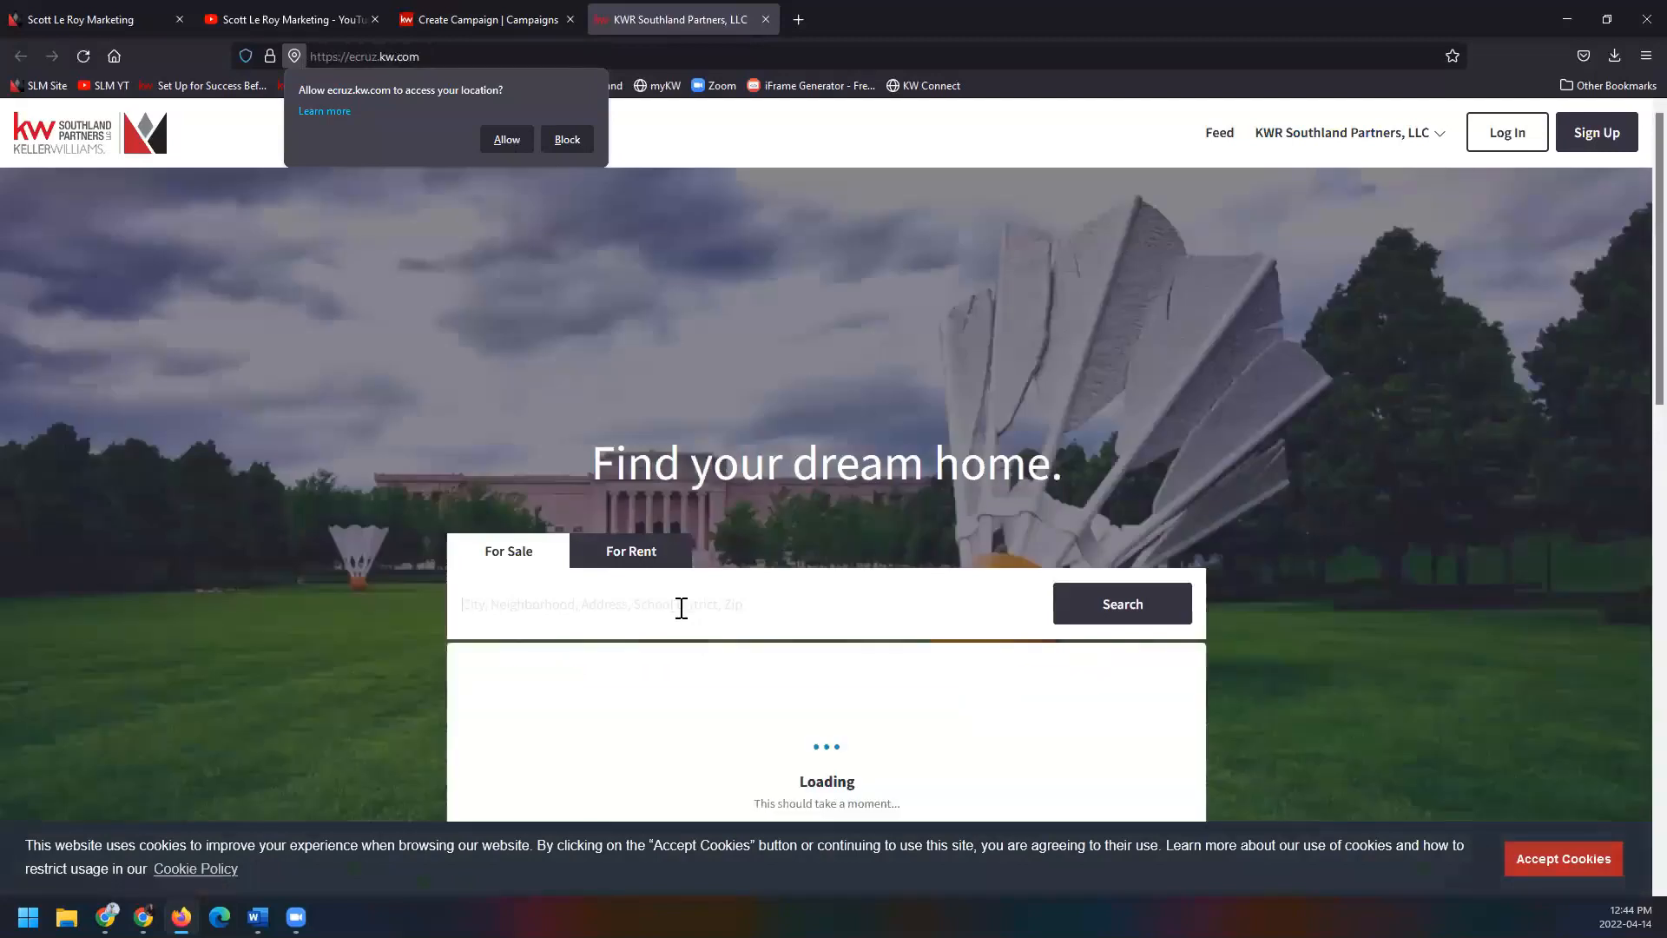
scroll(755, 655, down, 2)
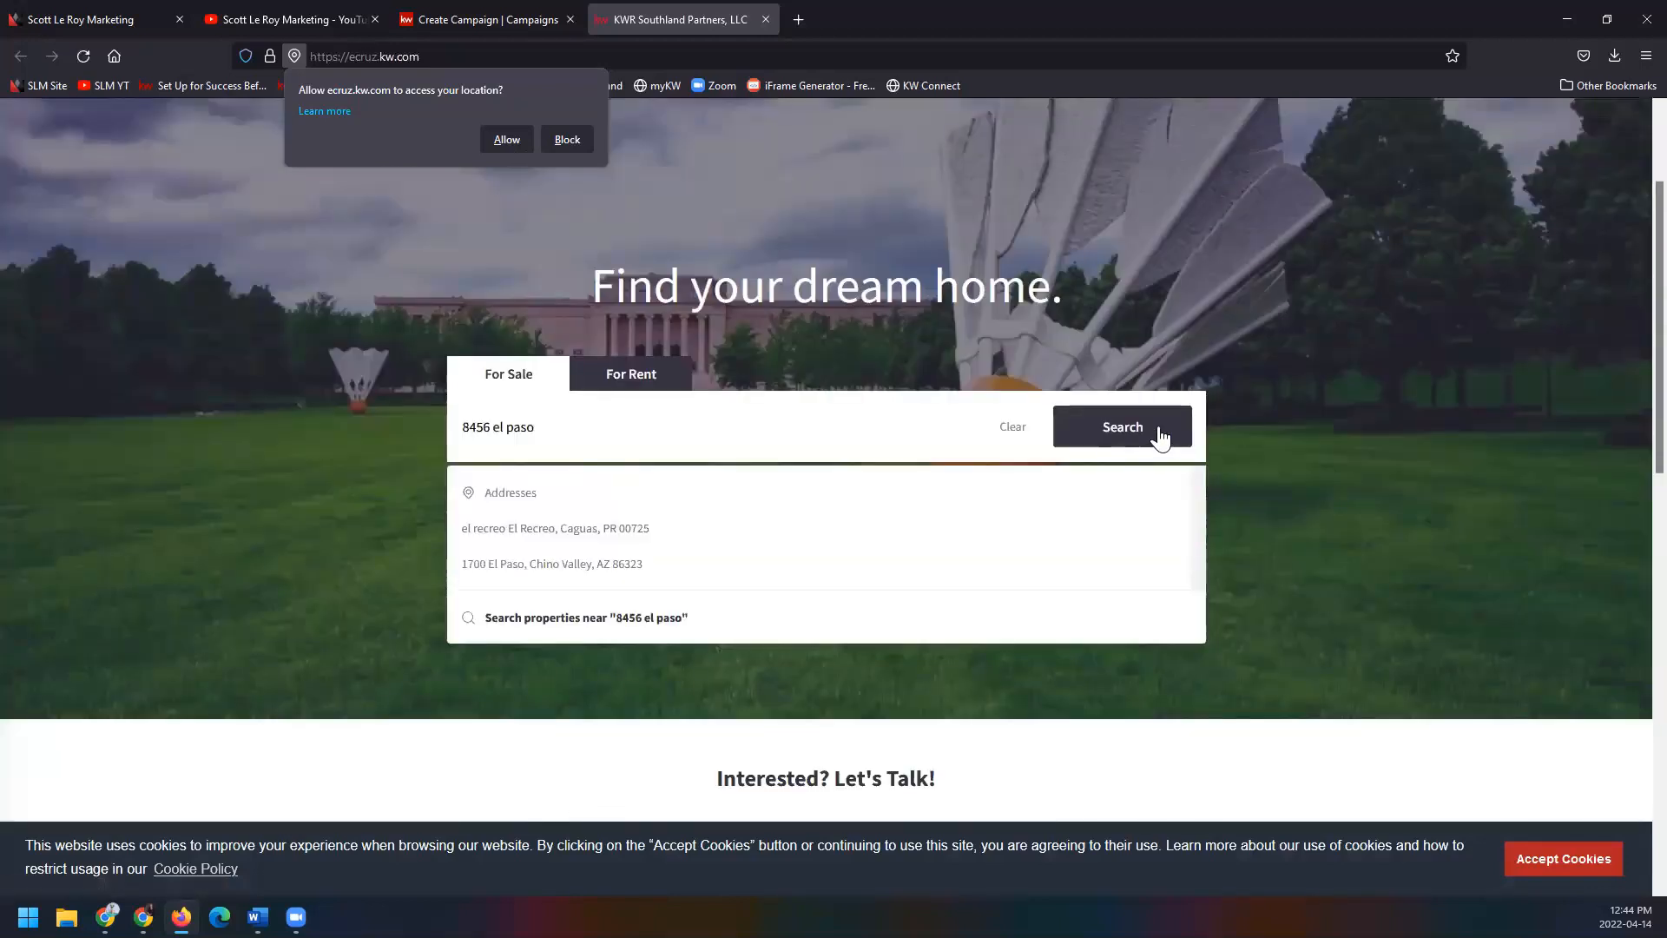
click(1160, 438)
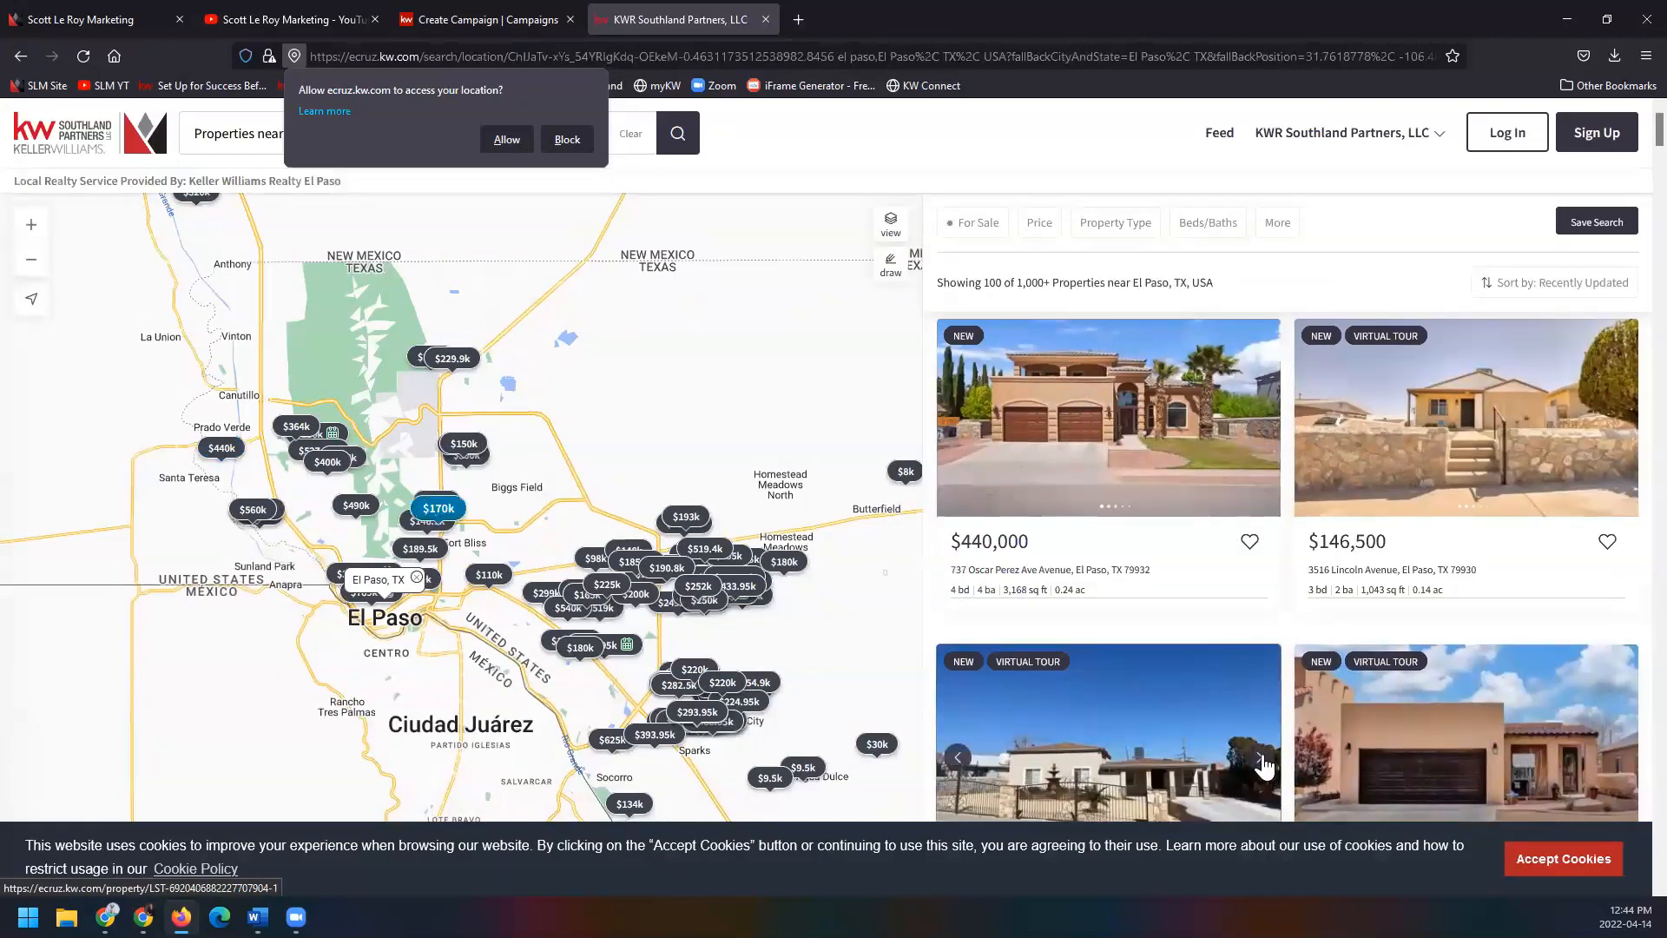
click(1092, 444)
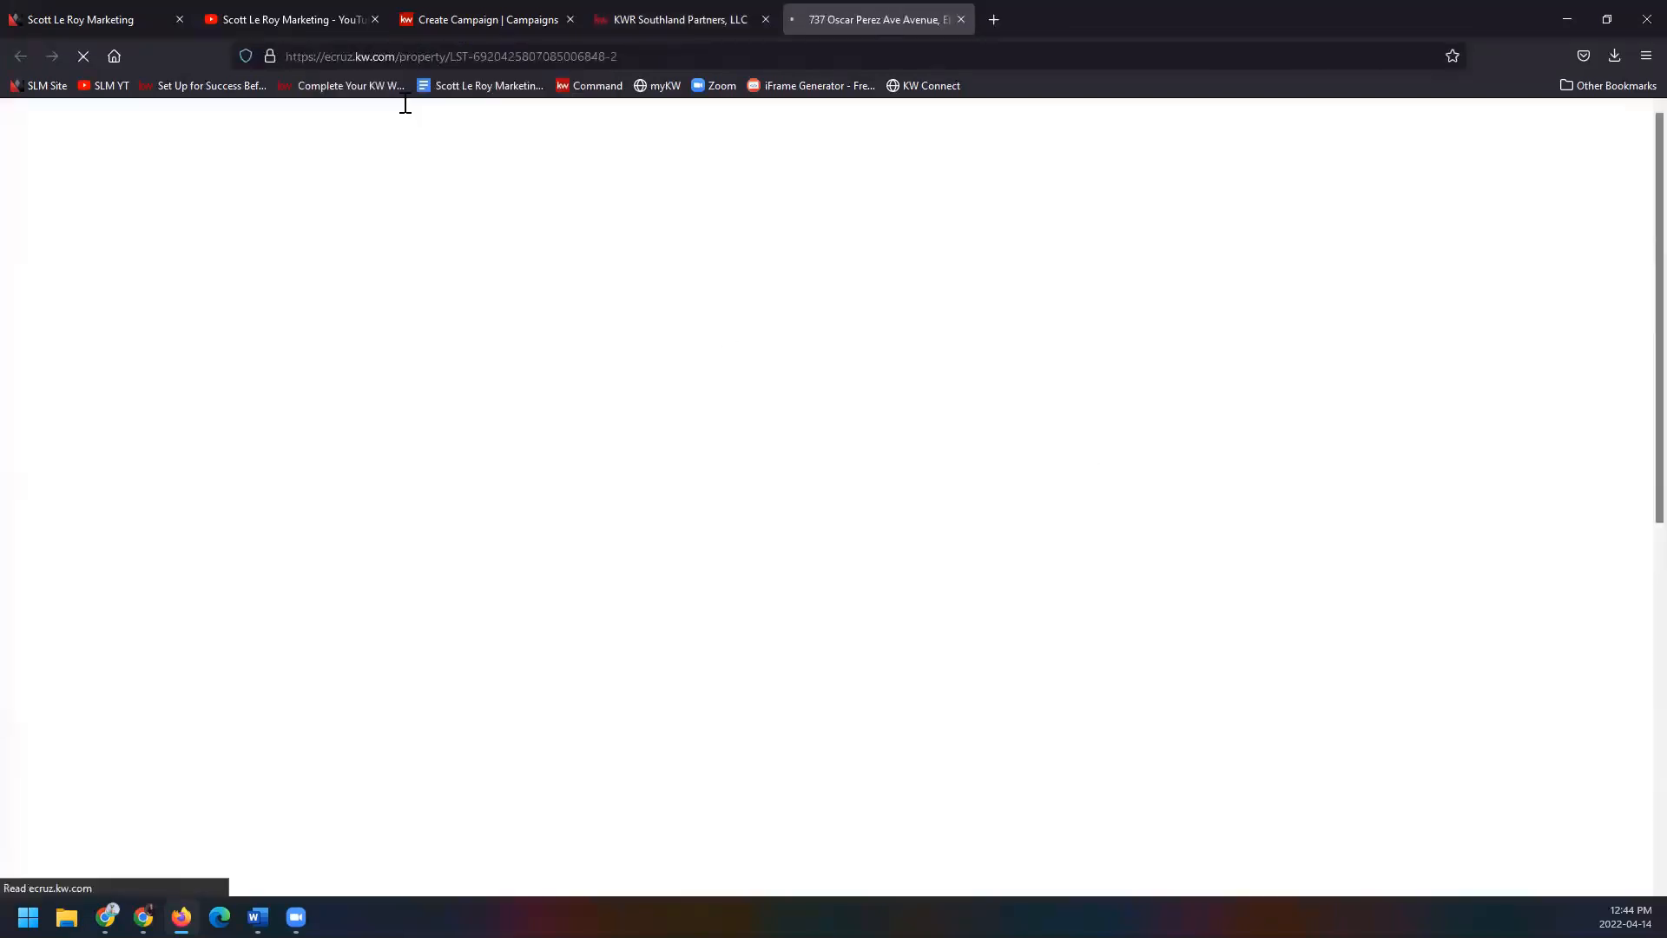
Copy the listing page's URL and paste it into the button's Web address field.
click(438, 54)
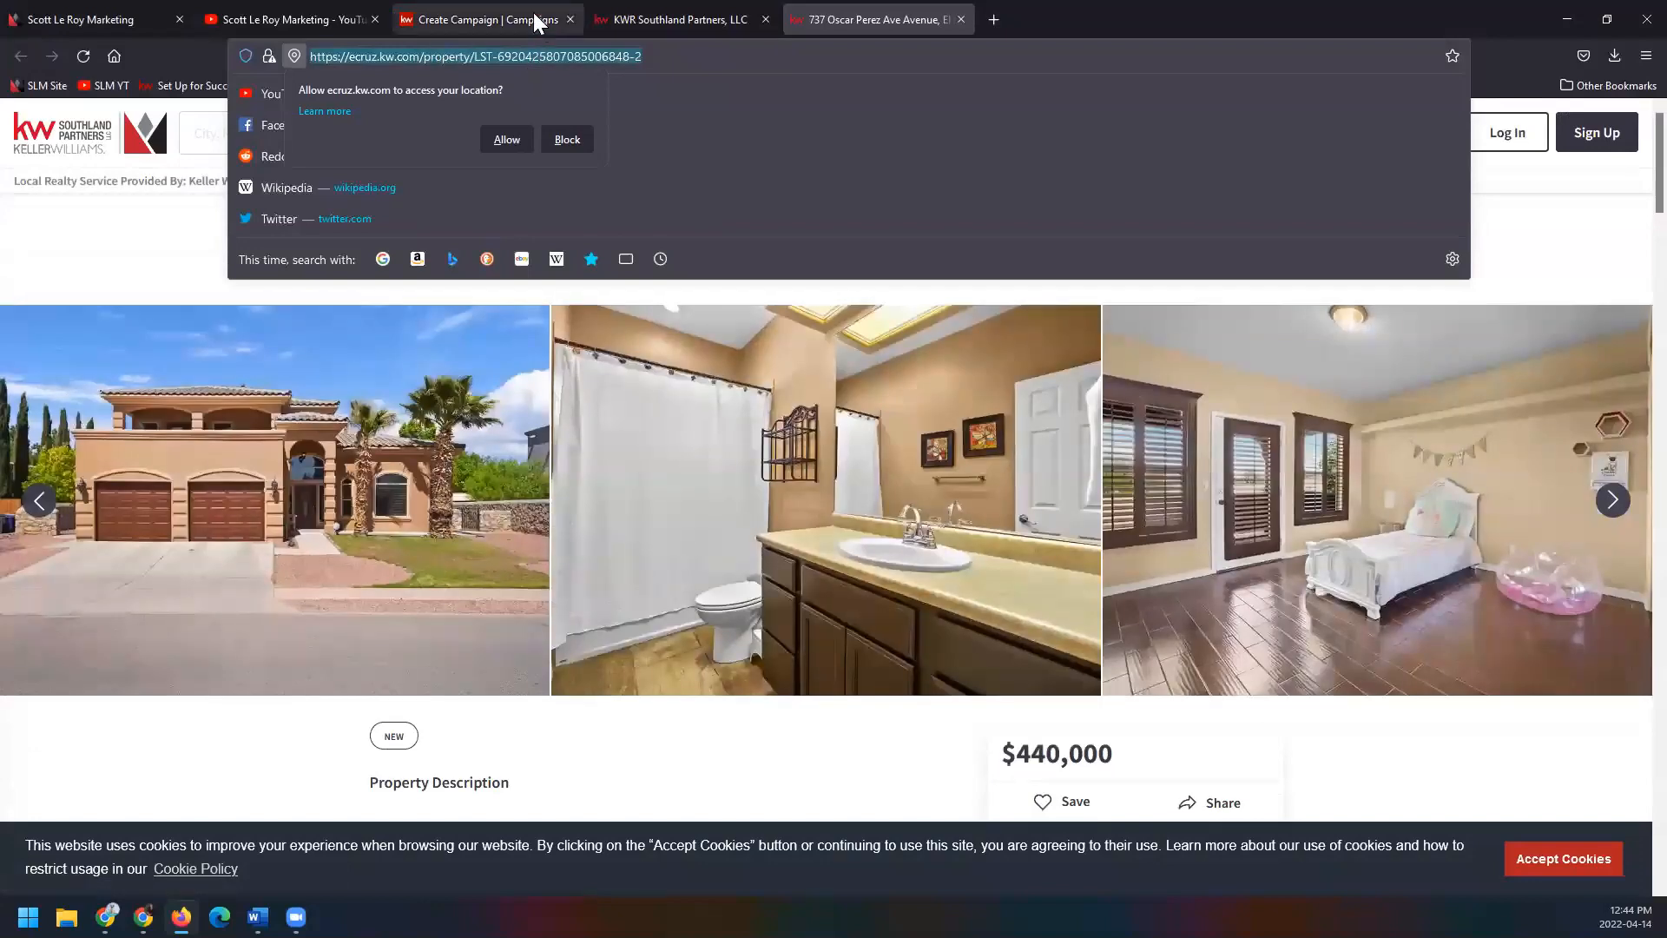
click(539, 19)
key(ctrl+v)
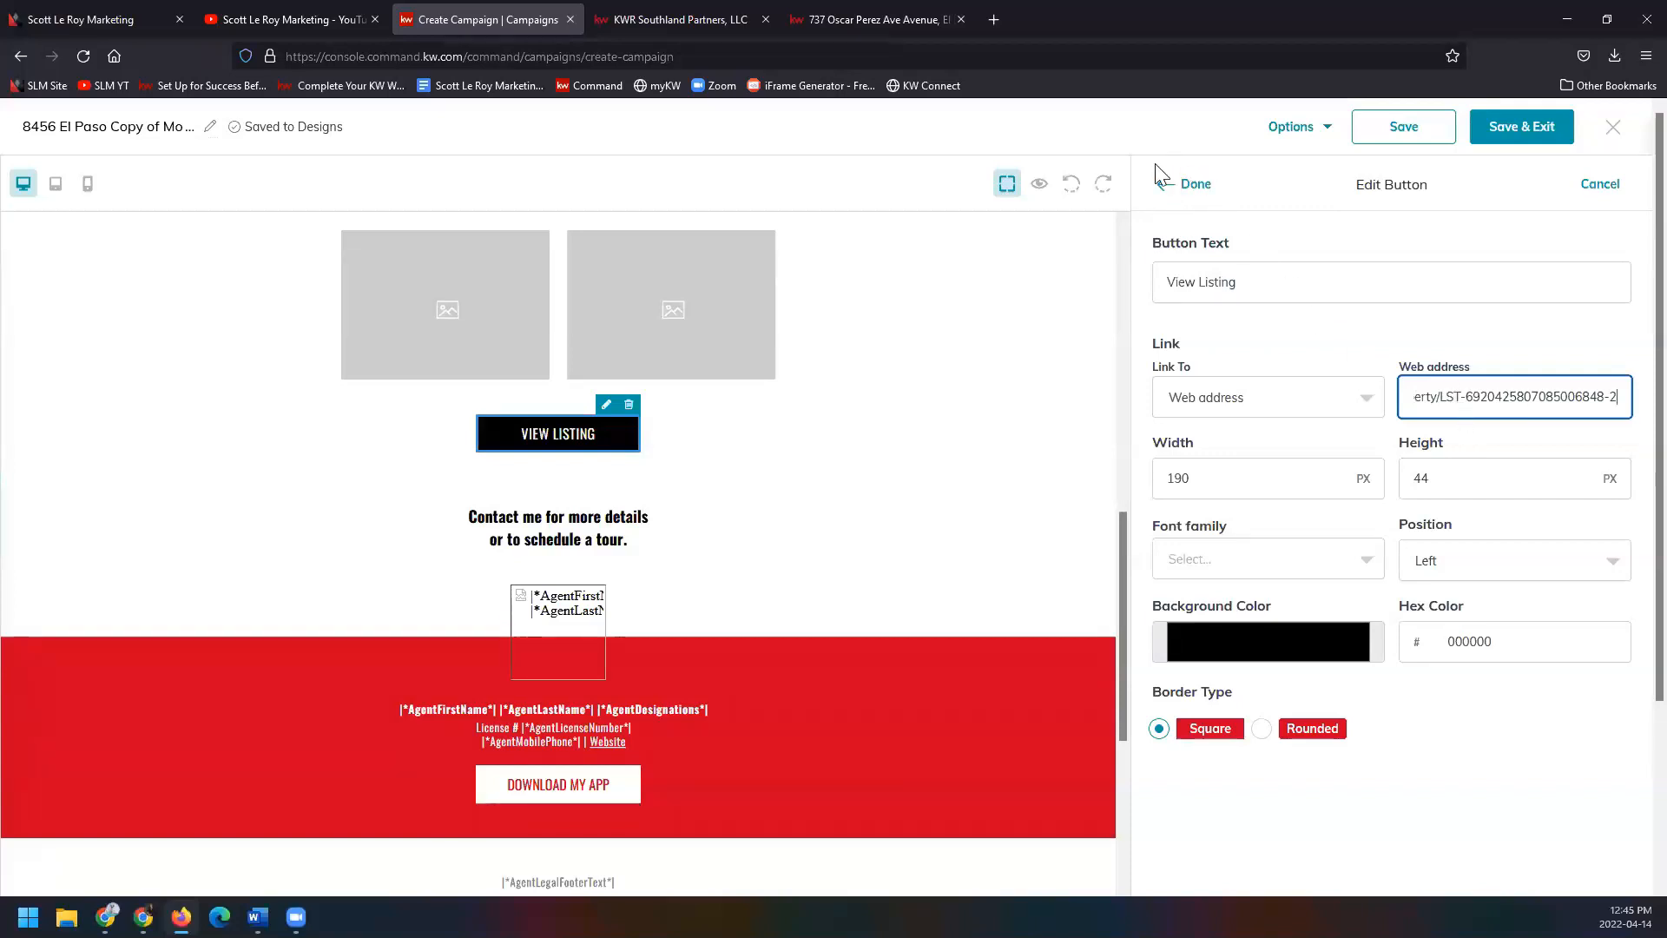
Apply the VIEW LISTING link and scroll the email from the footer back to the top.
click(1193, 186)
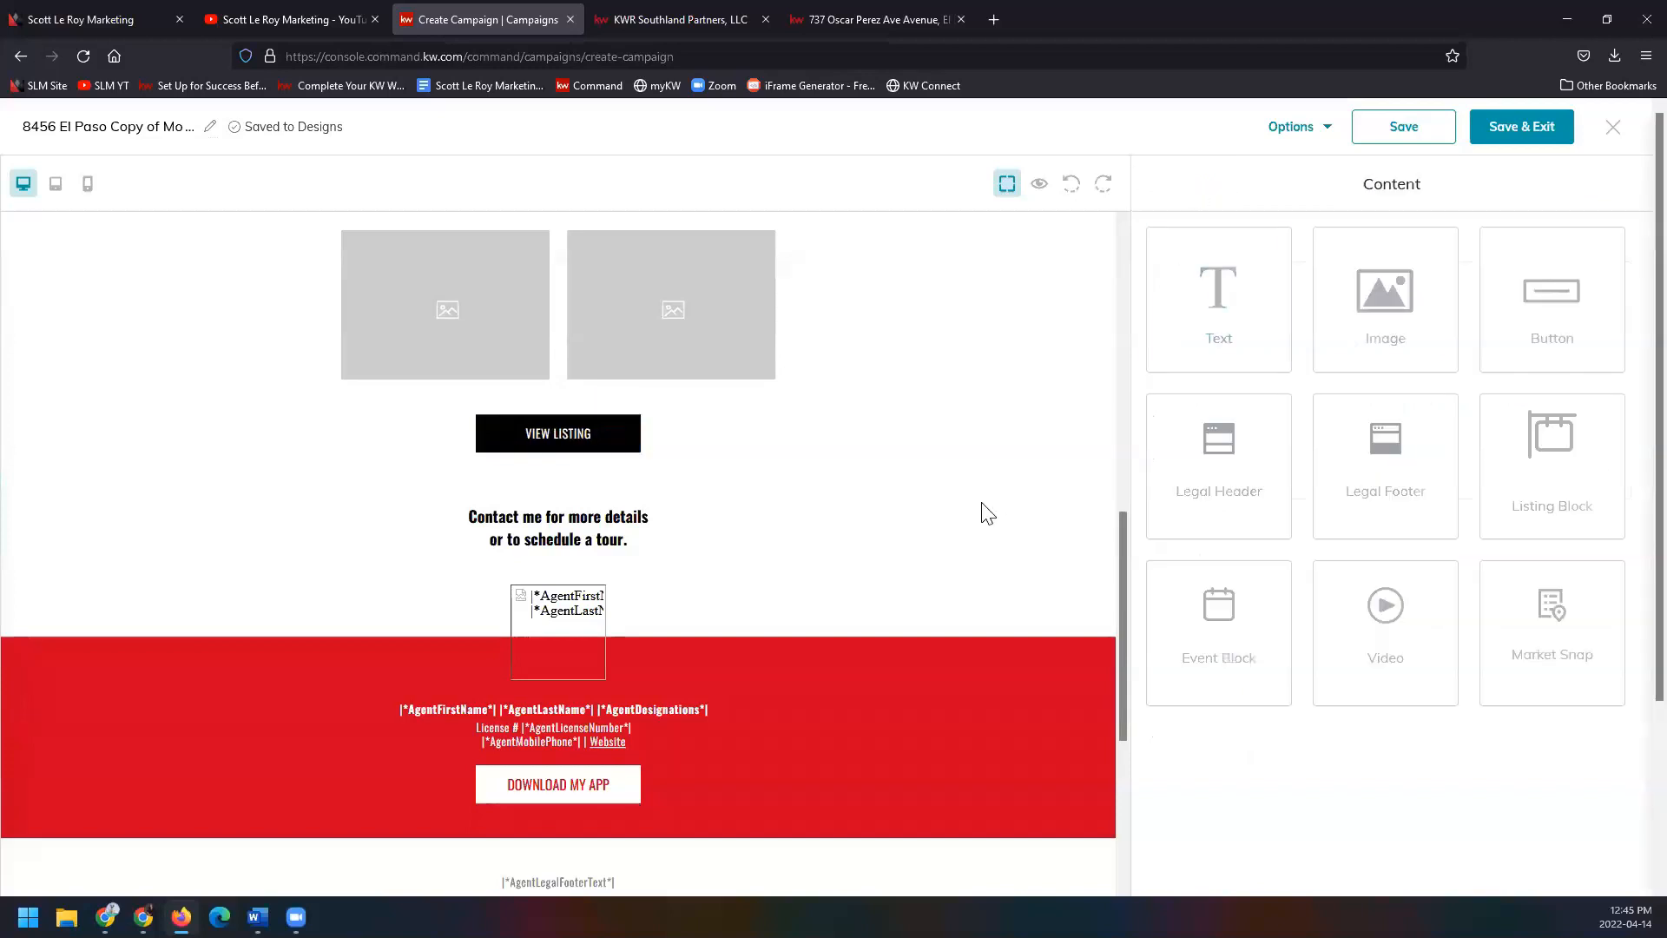
scroll(946, 554, down, 3)
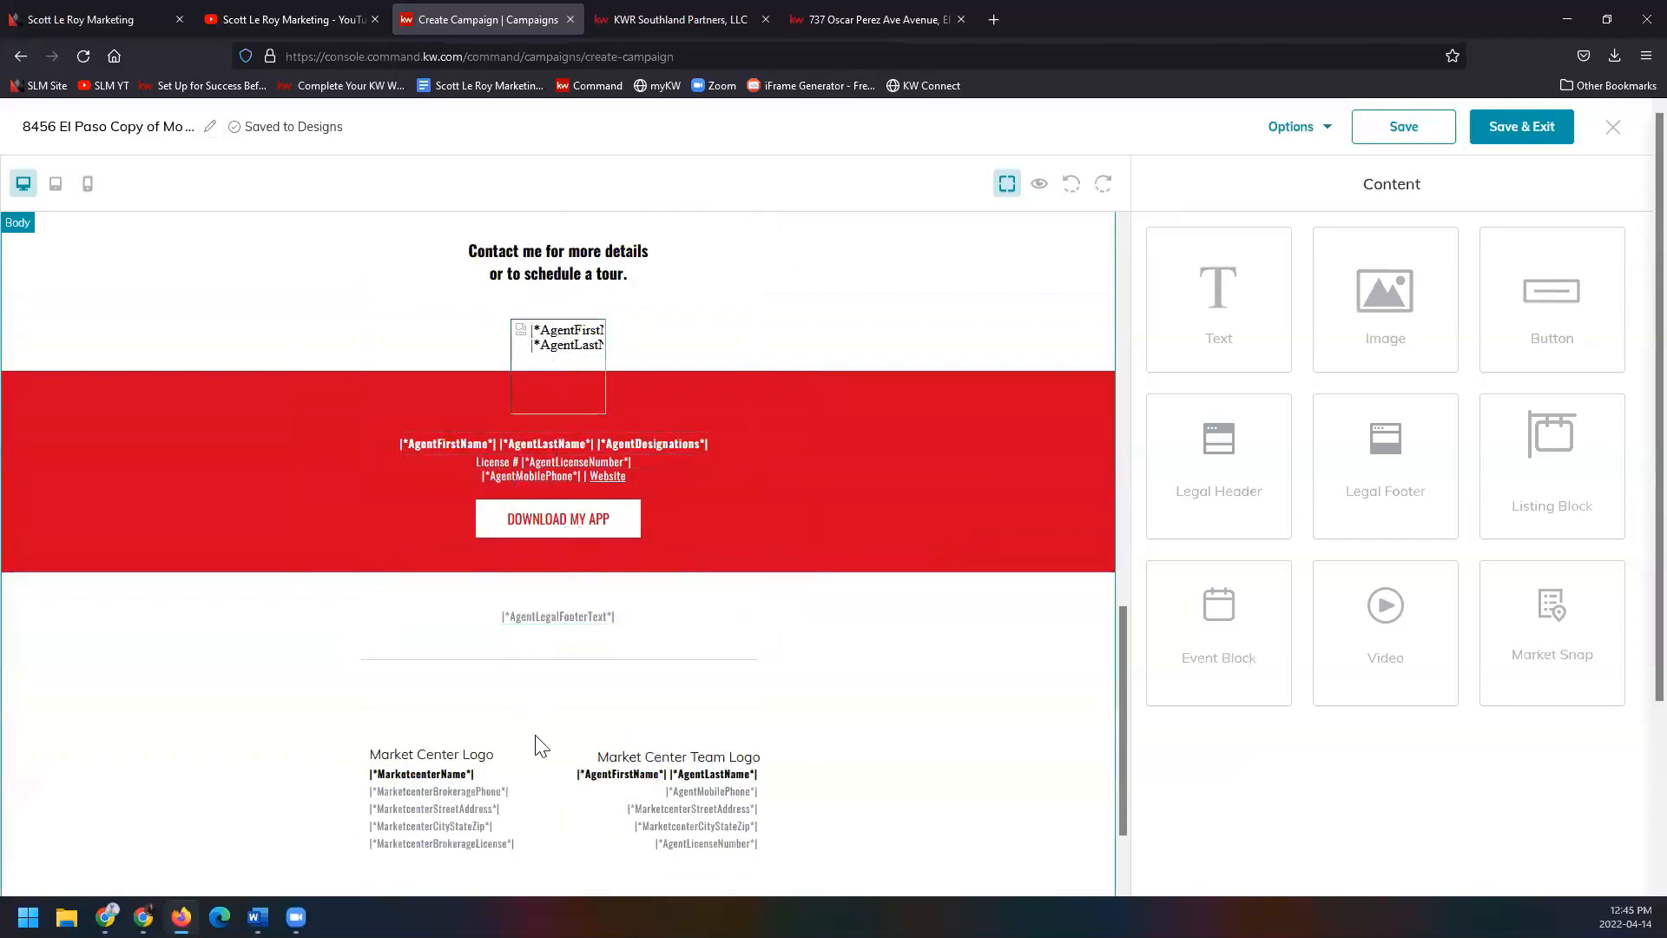
scroll(577, 799, down, 2)
scroll(577, 802, up, 15)
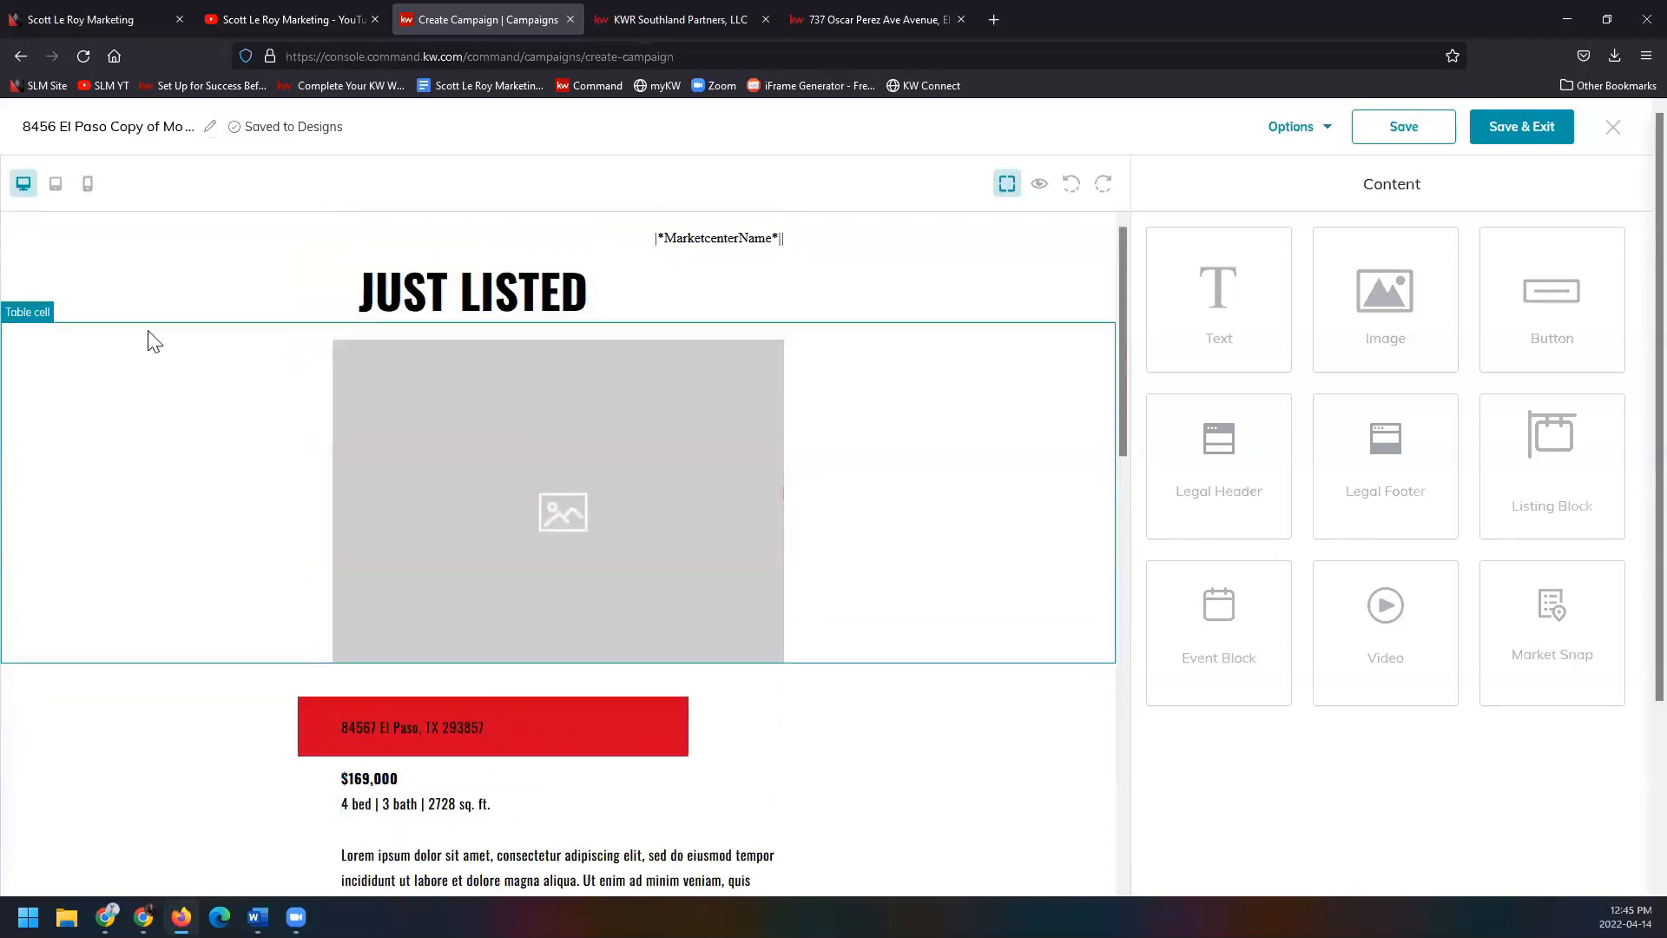
Switch to tablet then mobile width, preview the full email with its agent footer, then close the preview.
click(56, 189)
click(88, 193)
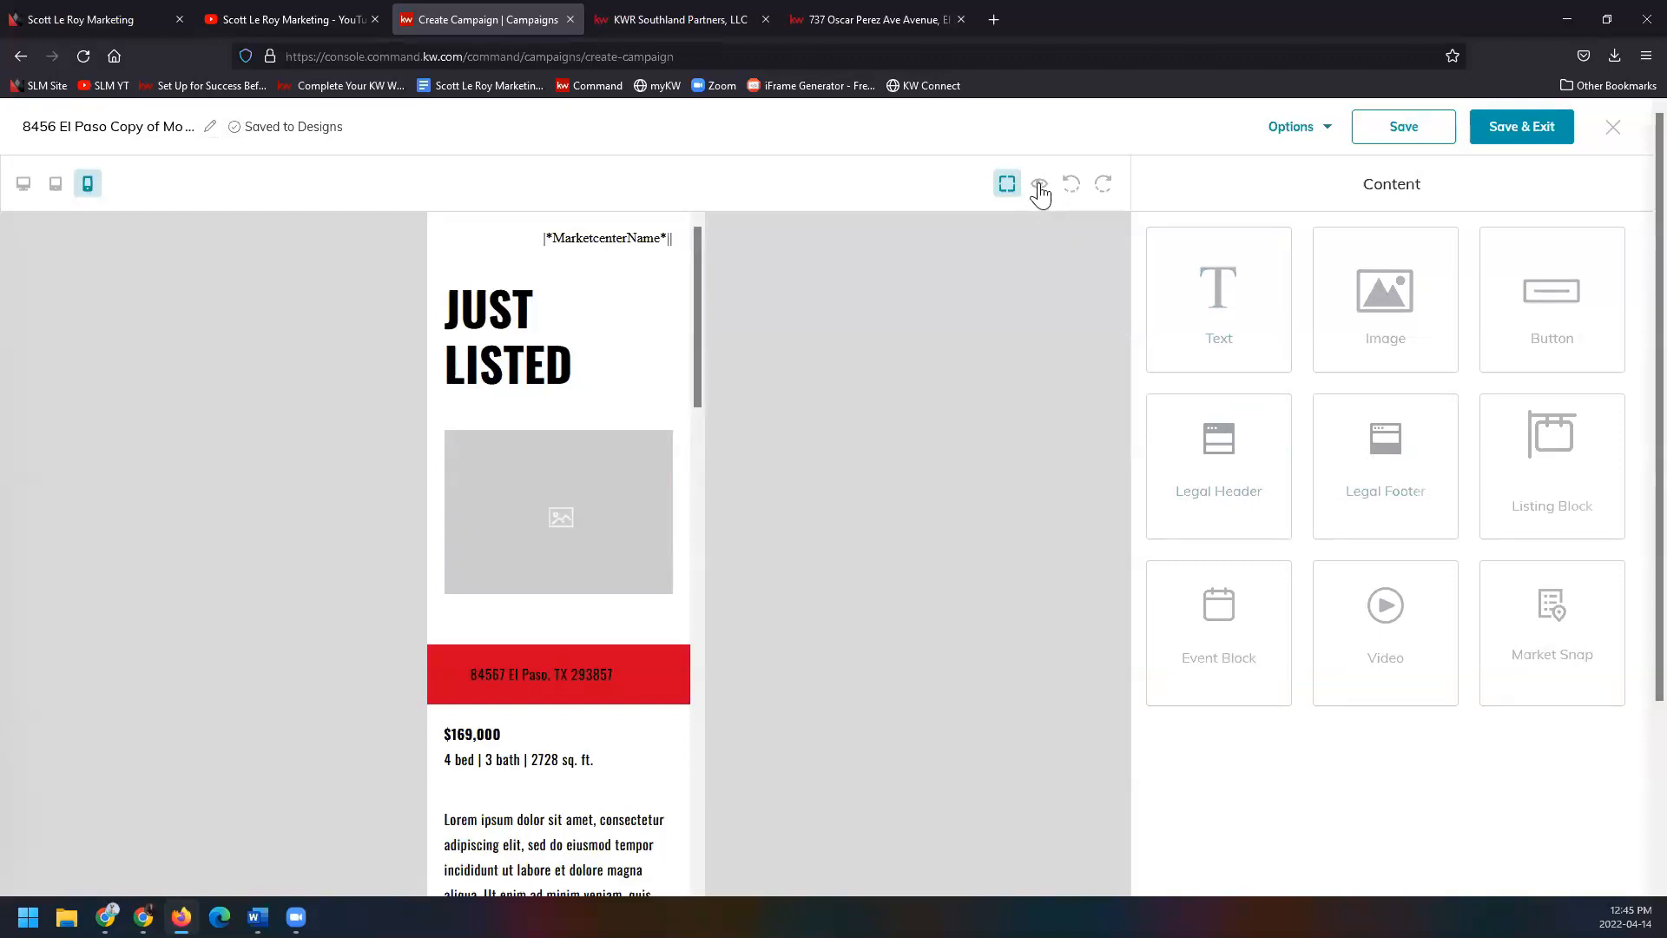
click(1039, 189)
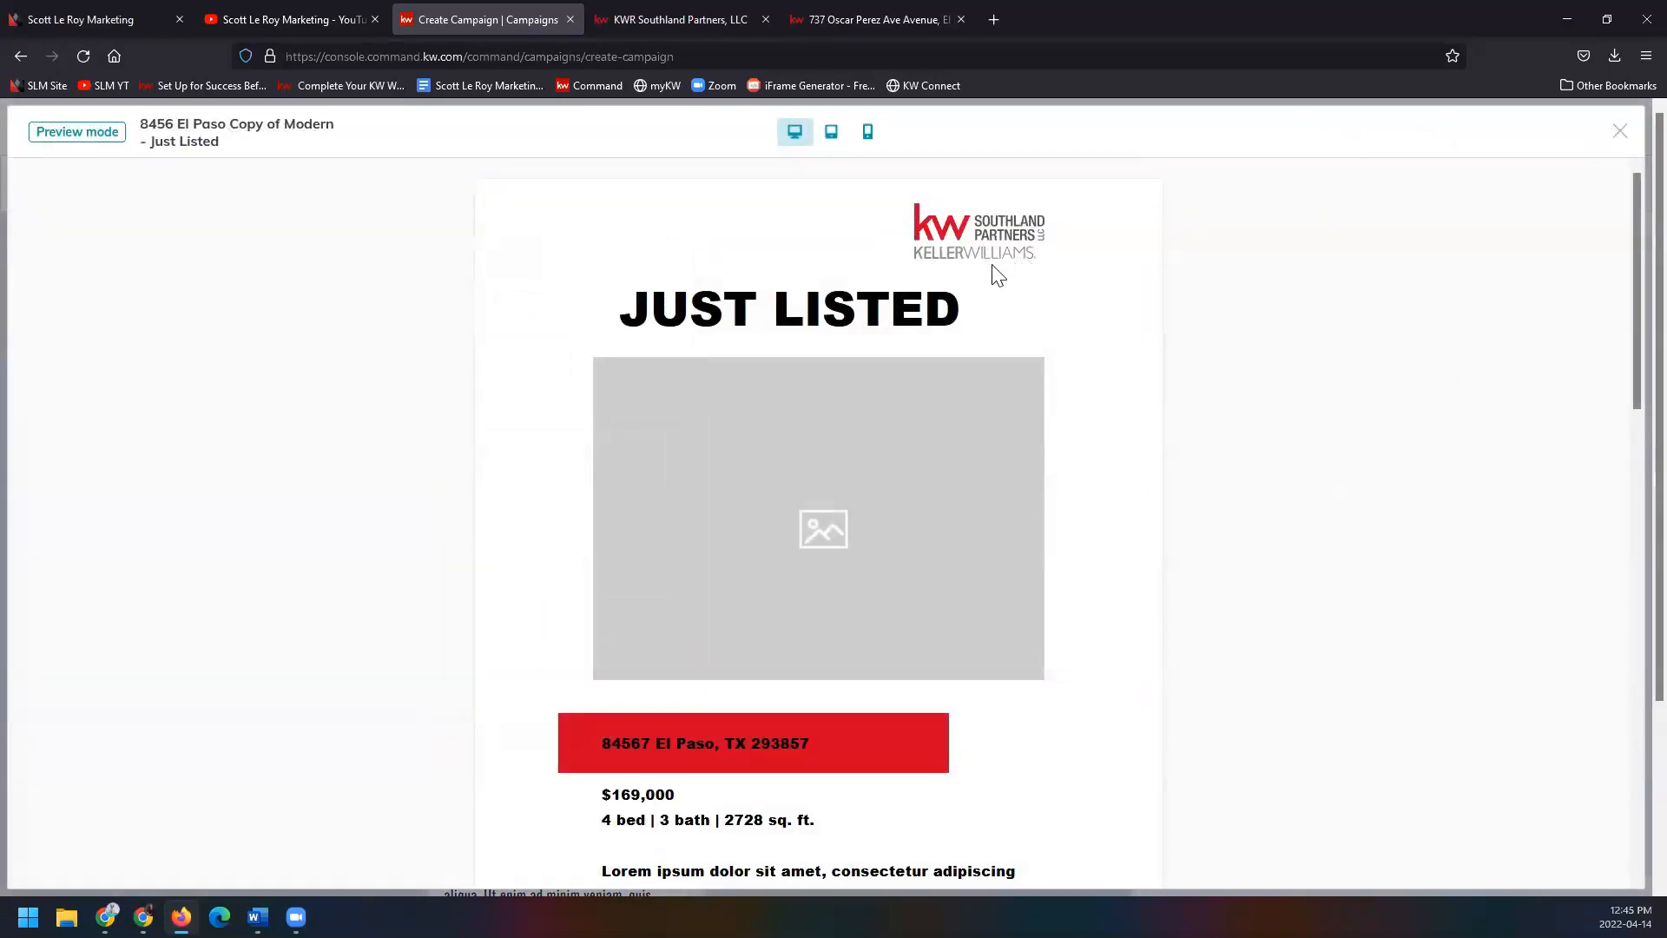
scroll(997, 274, down, 13)
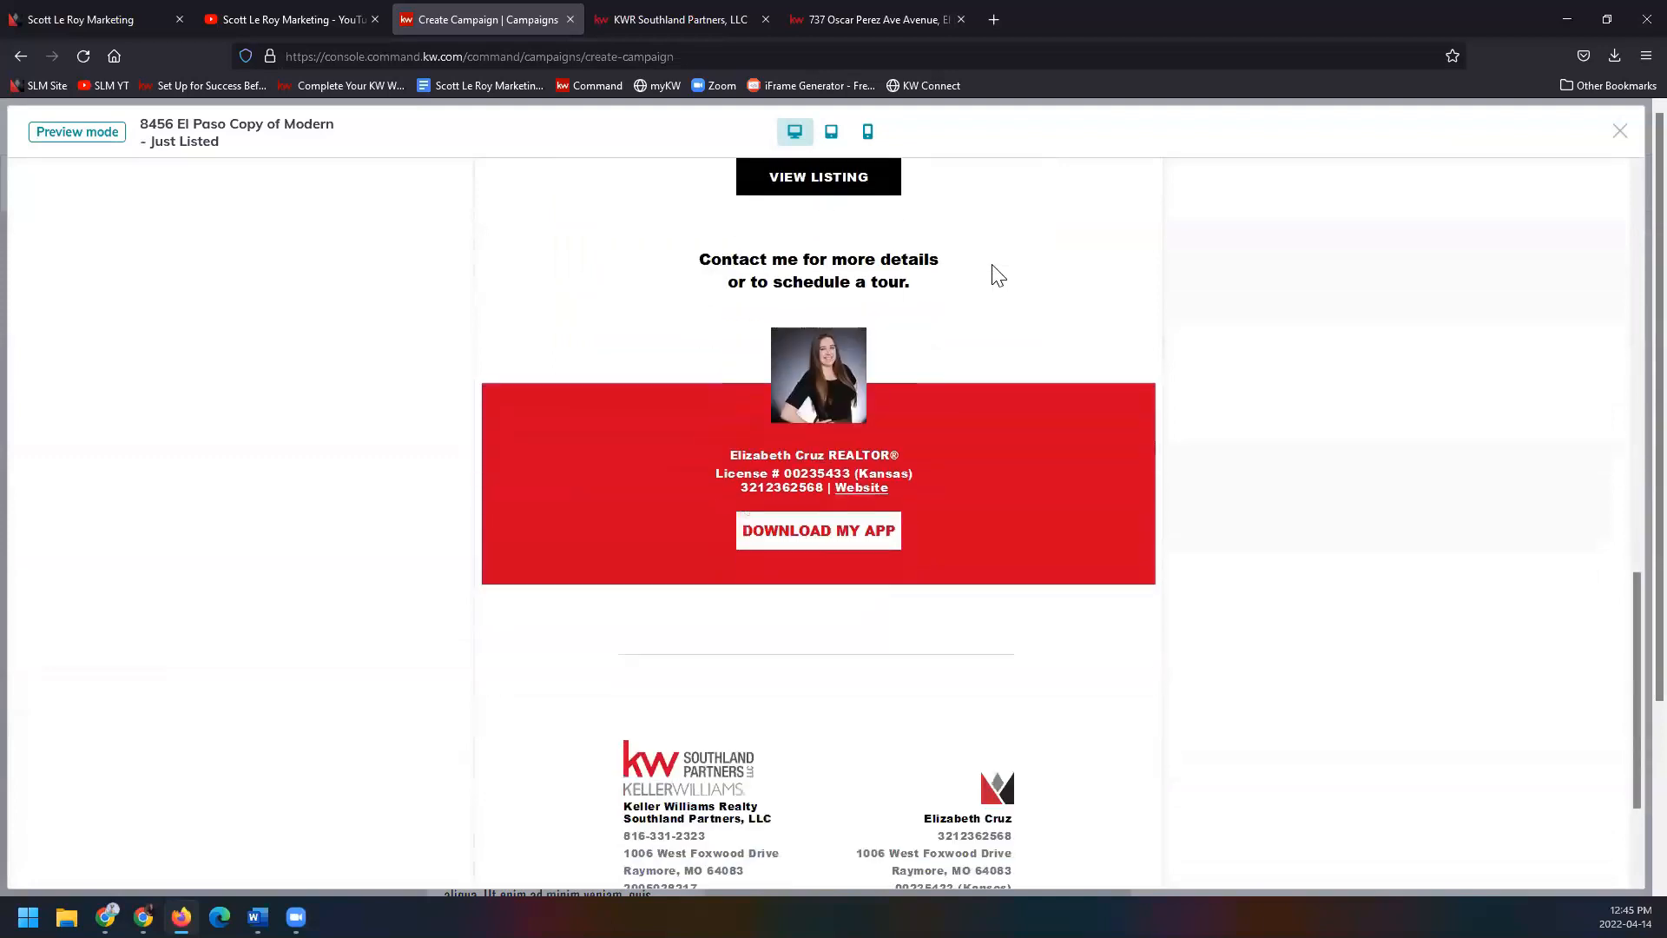
scroll(994, 271, down, 1)
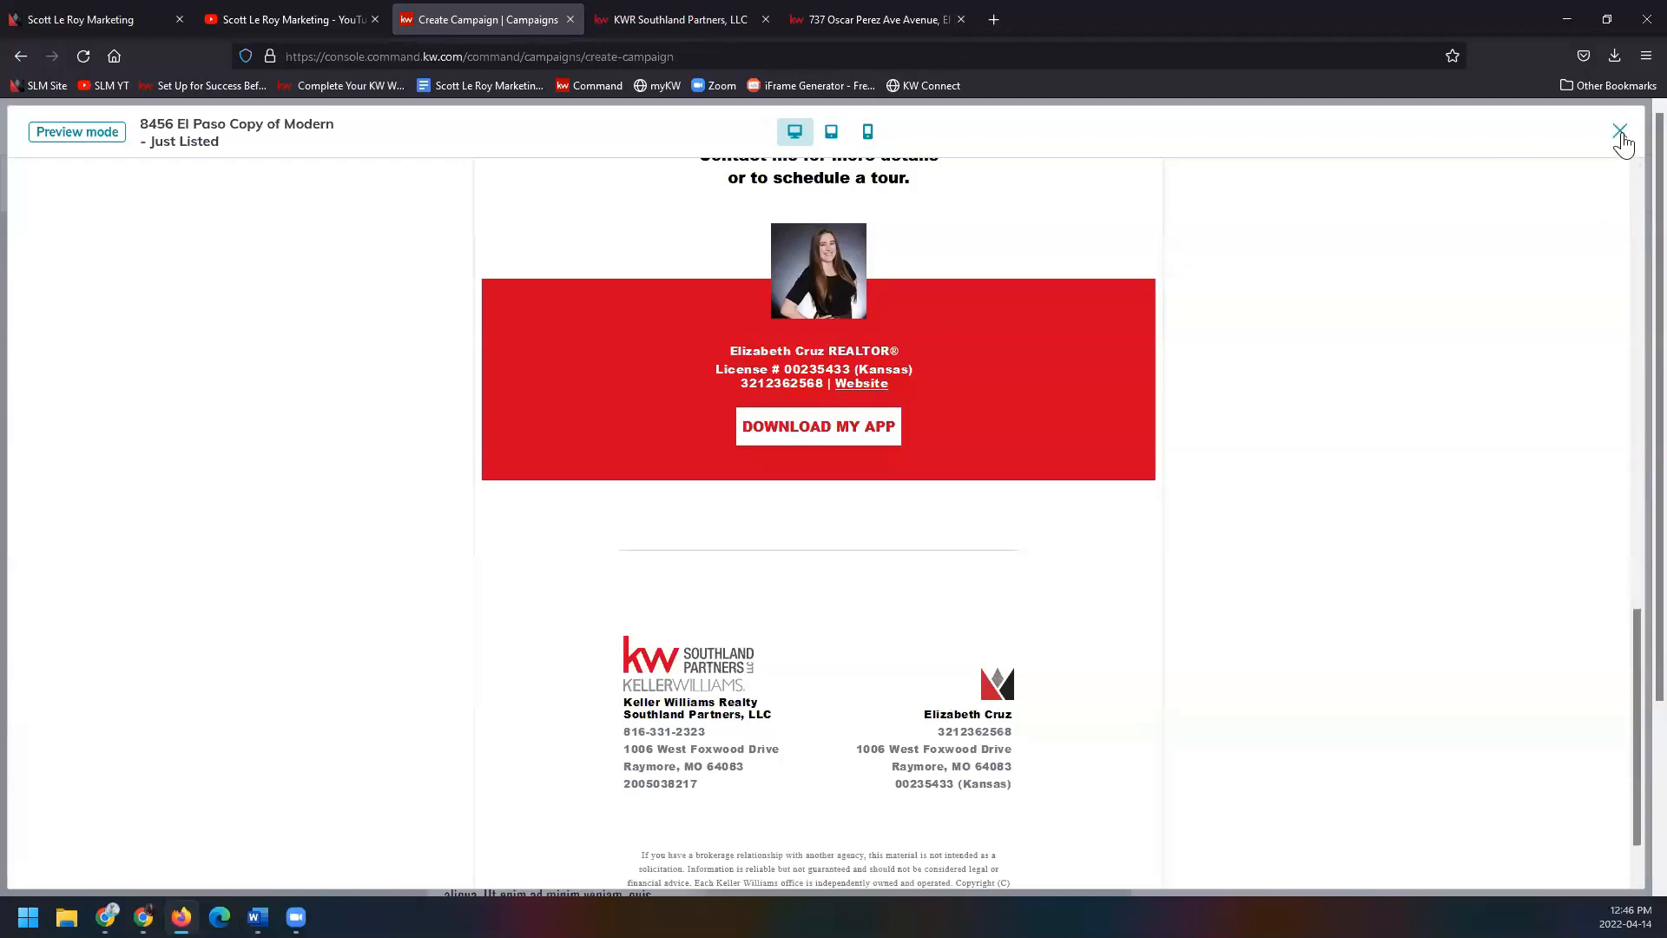
click(1620, 133)
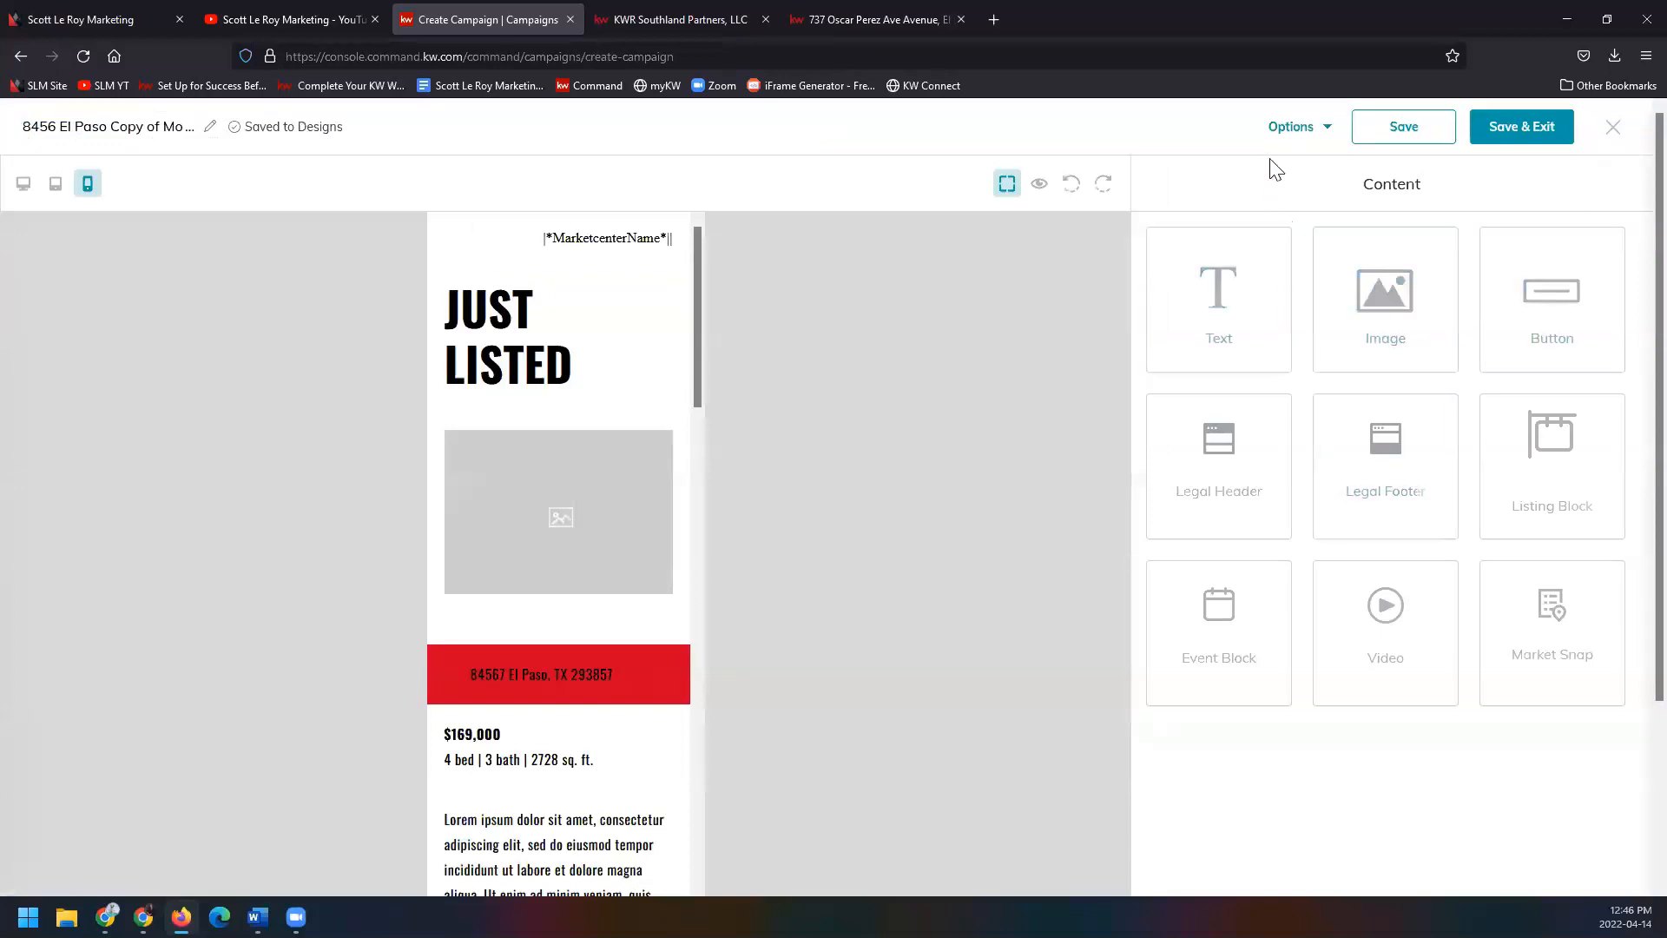
Try a test email from Options and cancel it, then save the El Paso design to My Design Templates.
click(1291, 130)
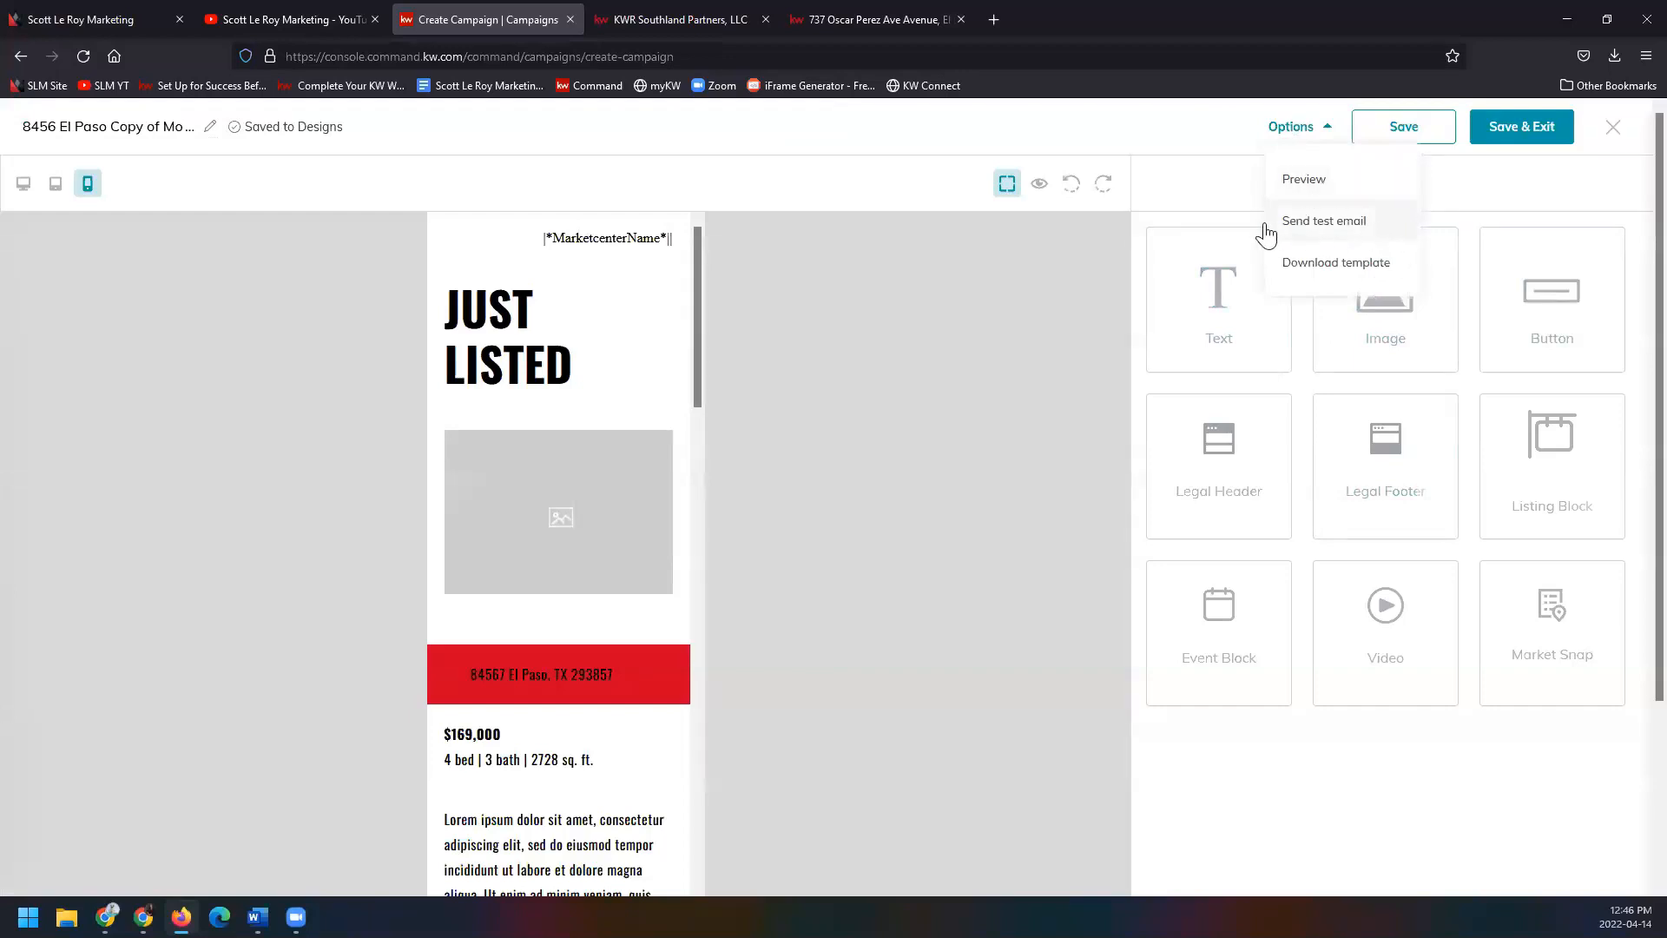
click(1389, 230)
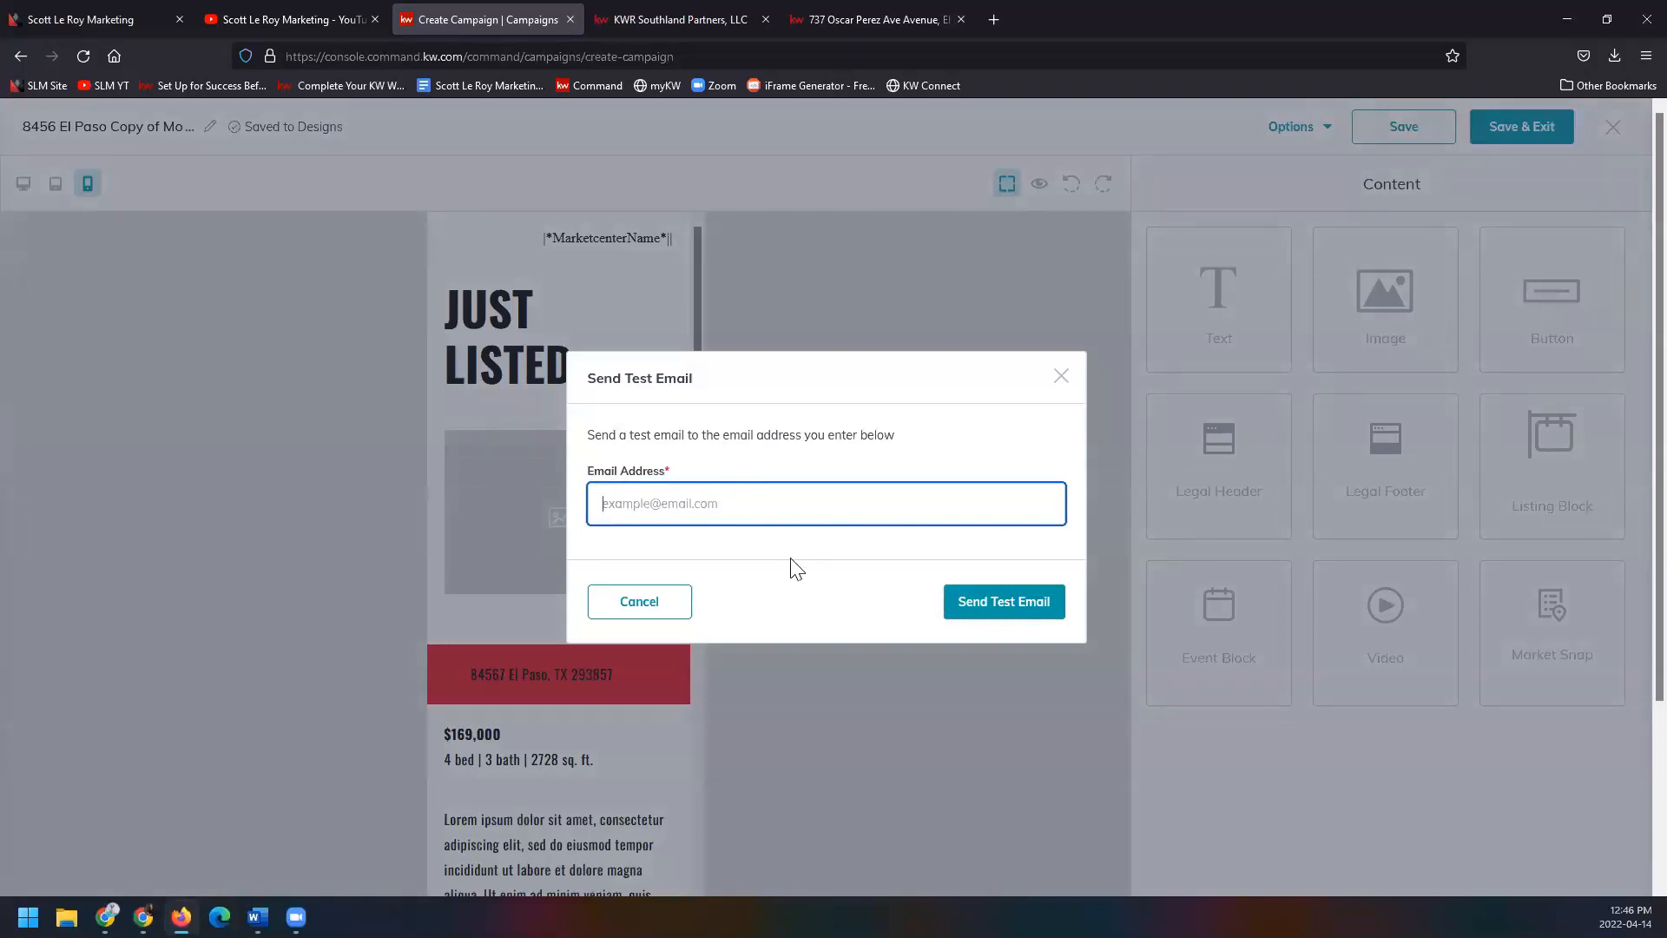
click(689, 607)
click(1304, 136)
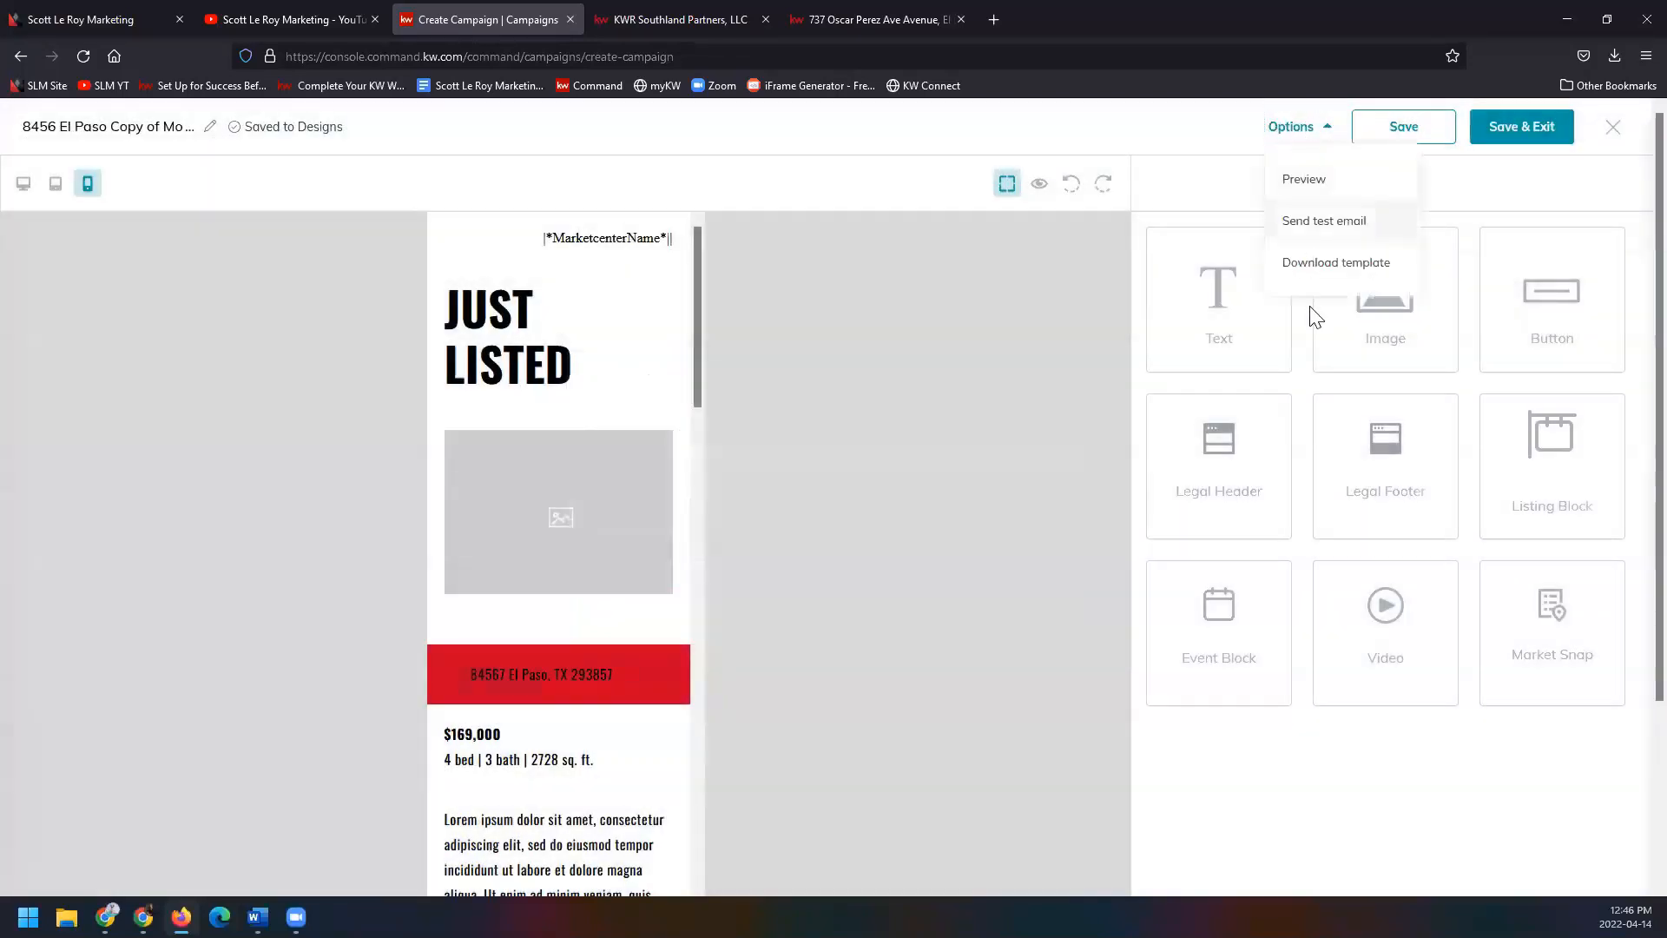
click(1371, 265)
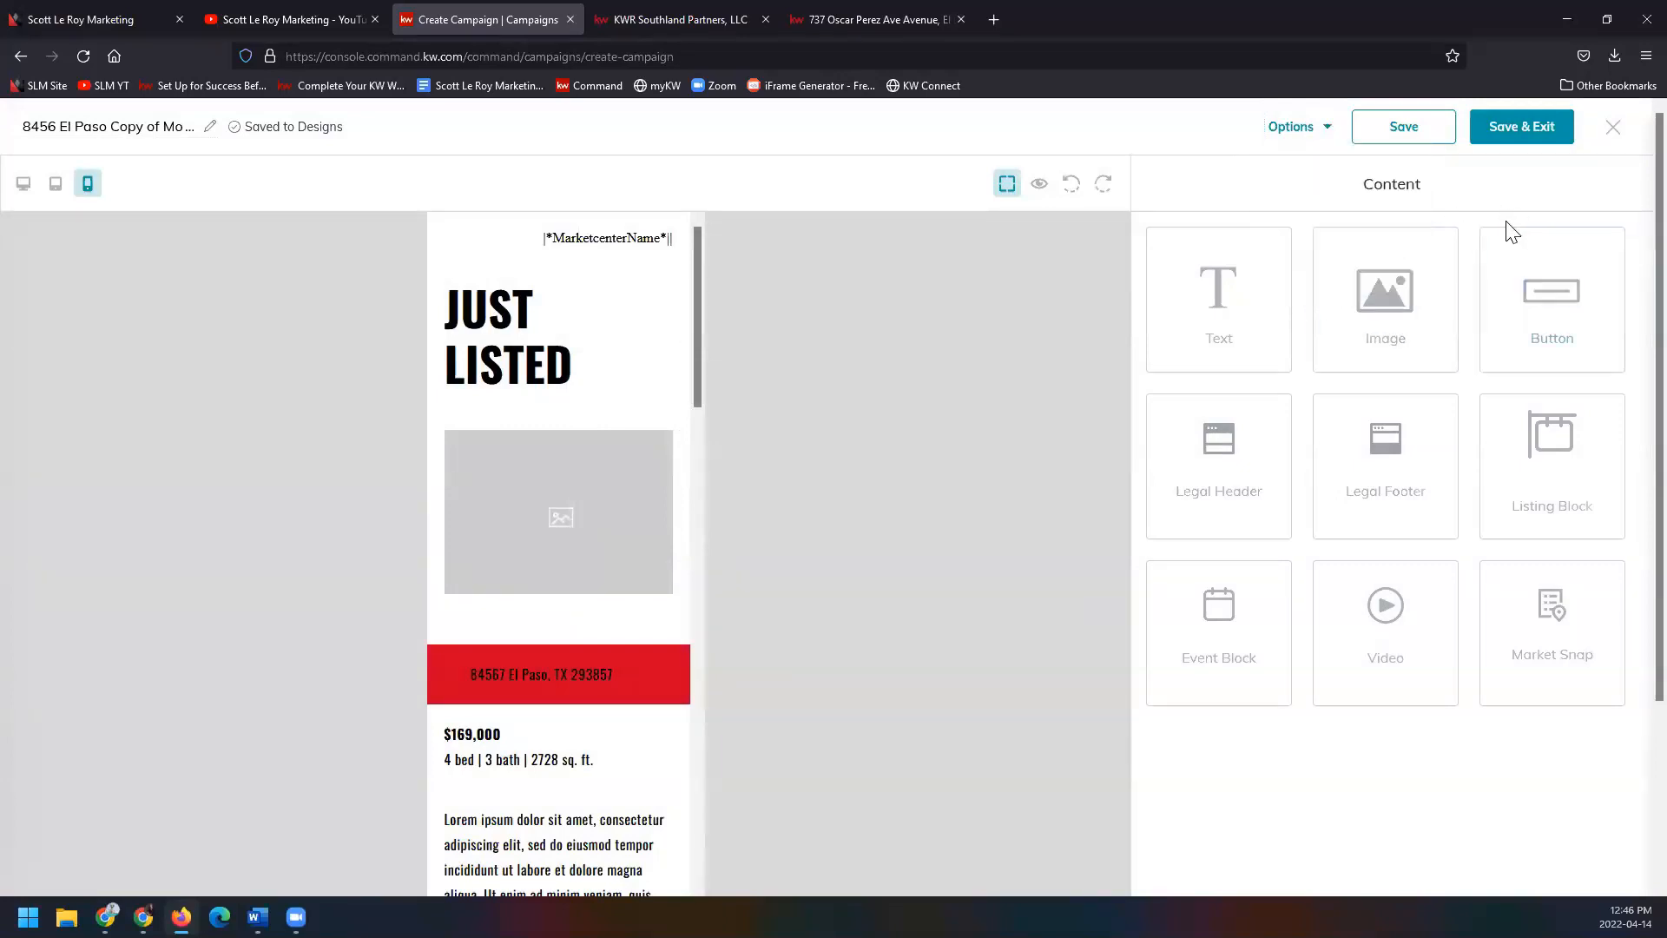
click(1431, 135)
Save the El Paso Just Listed design and review the SLM TEST email preview.
click(1526, 131)
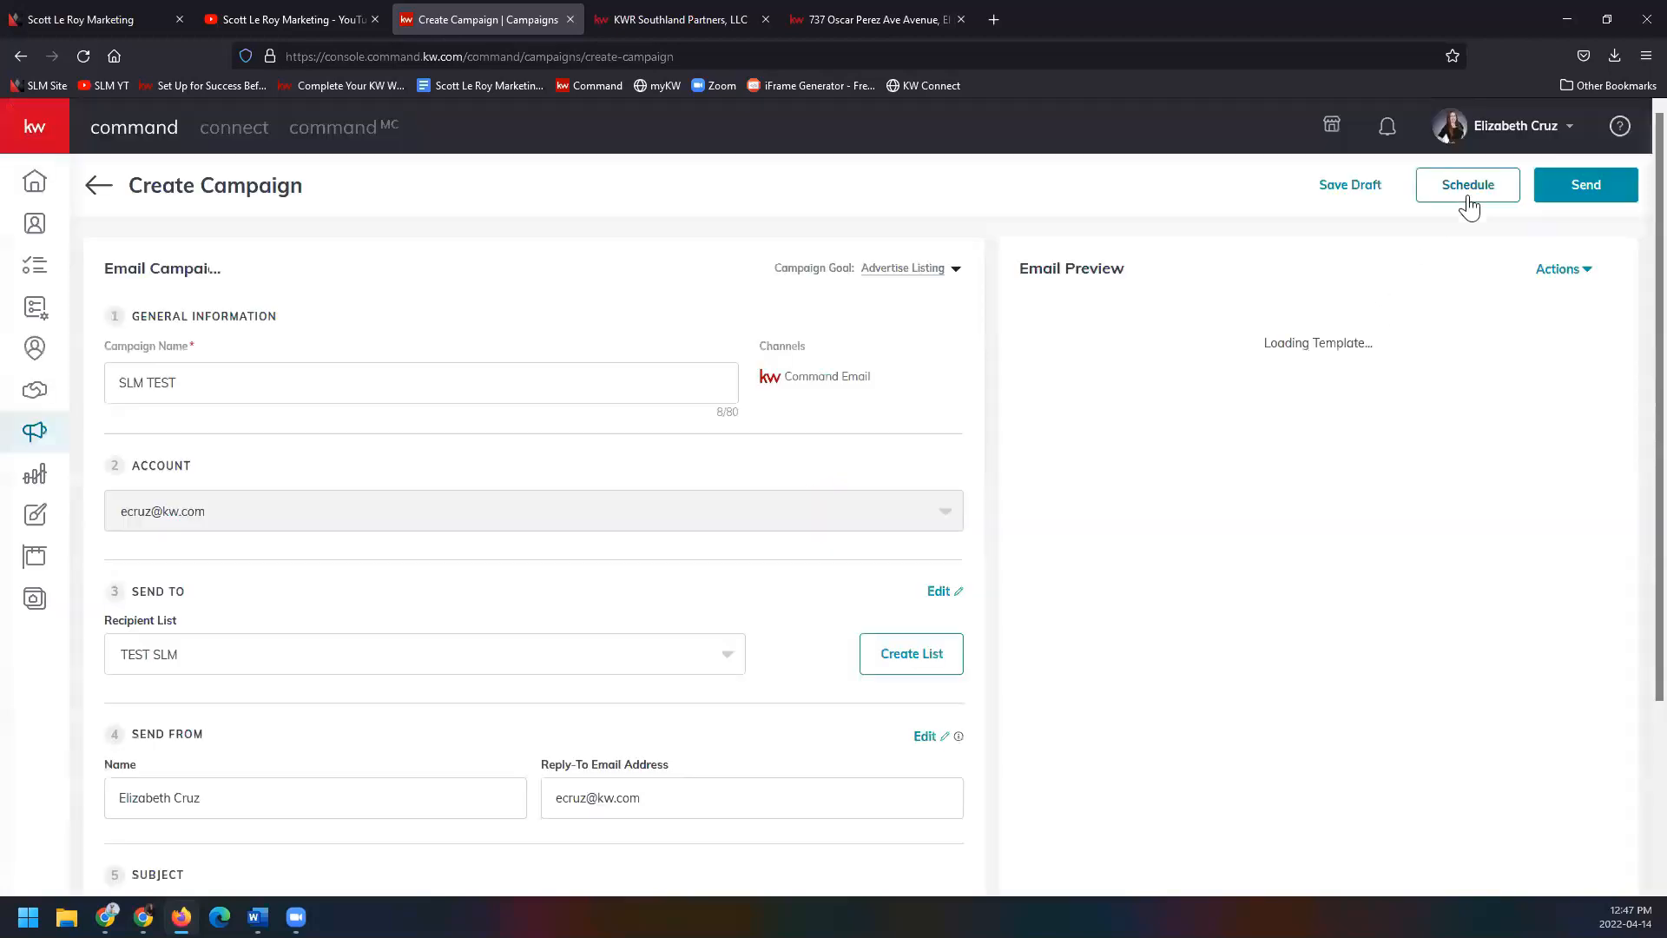
scroll(760, 728, down, 1)
scroll(761, 725, down, 3)
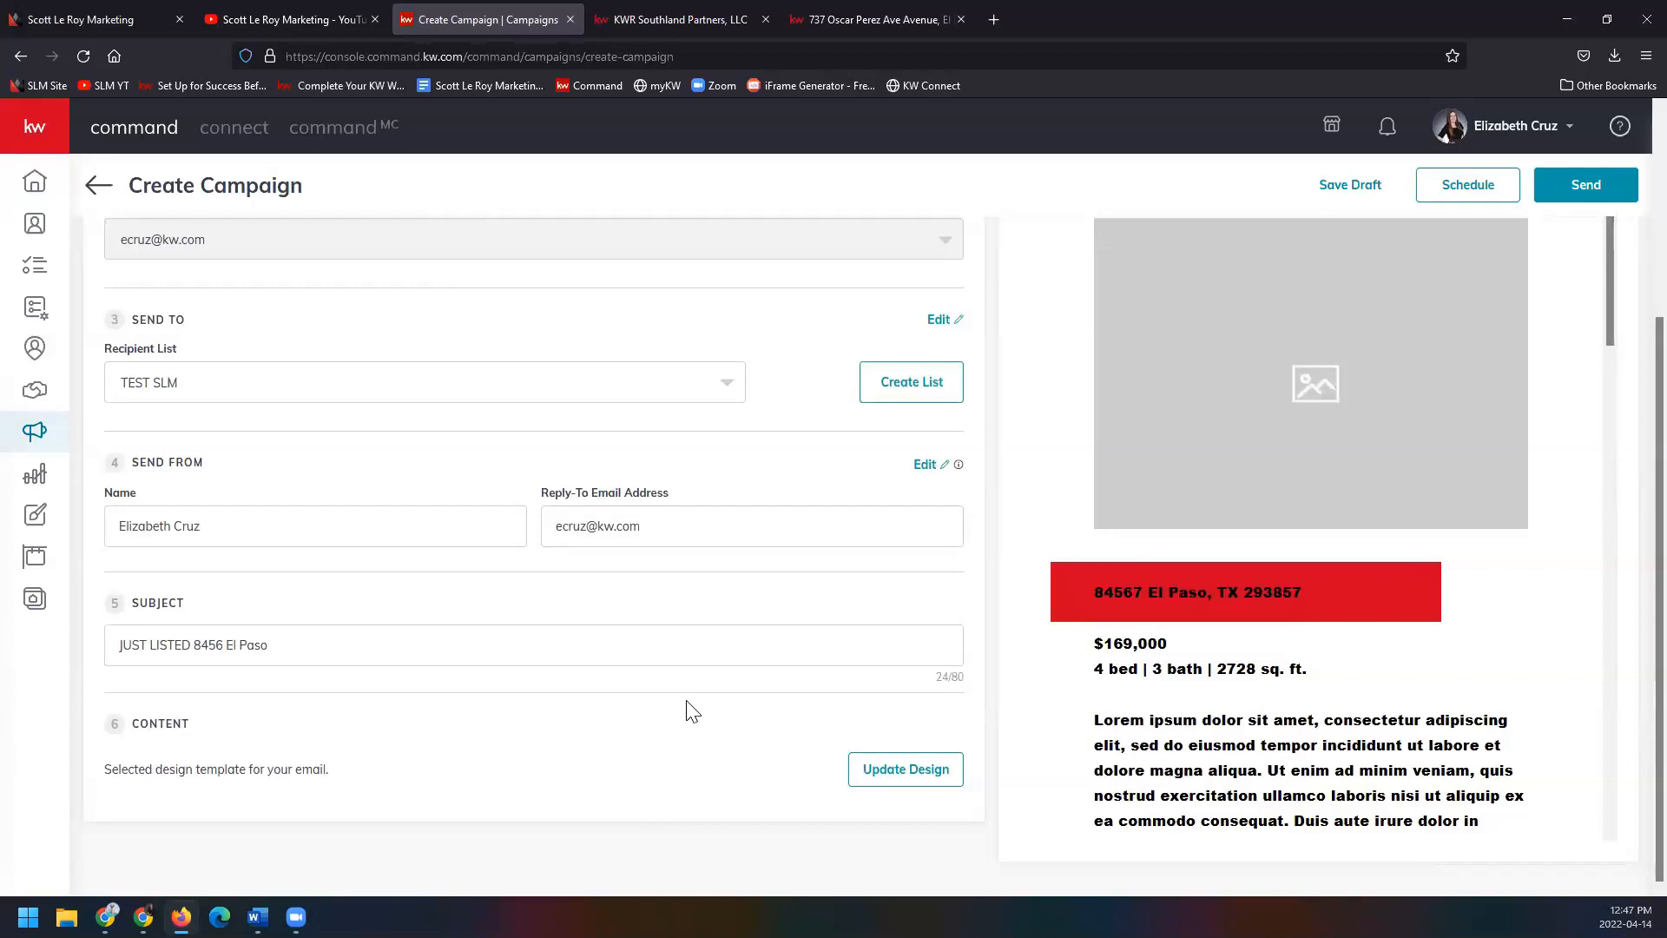
scroll(1133, 668, up, 3)
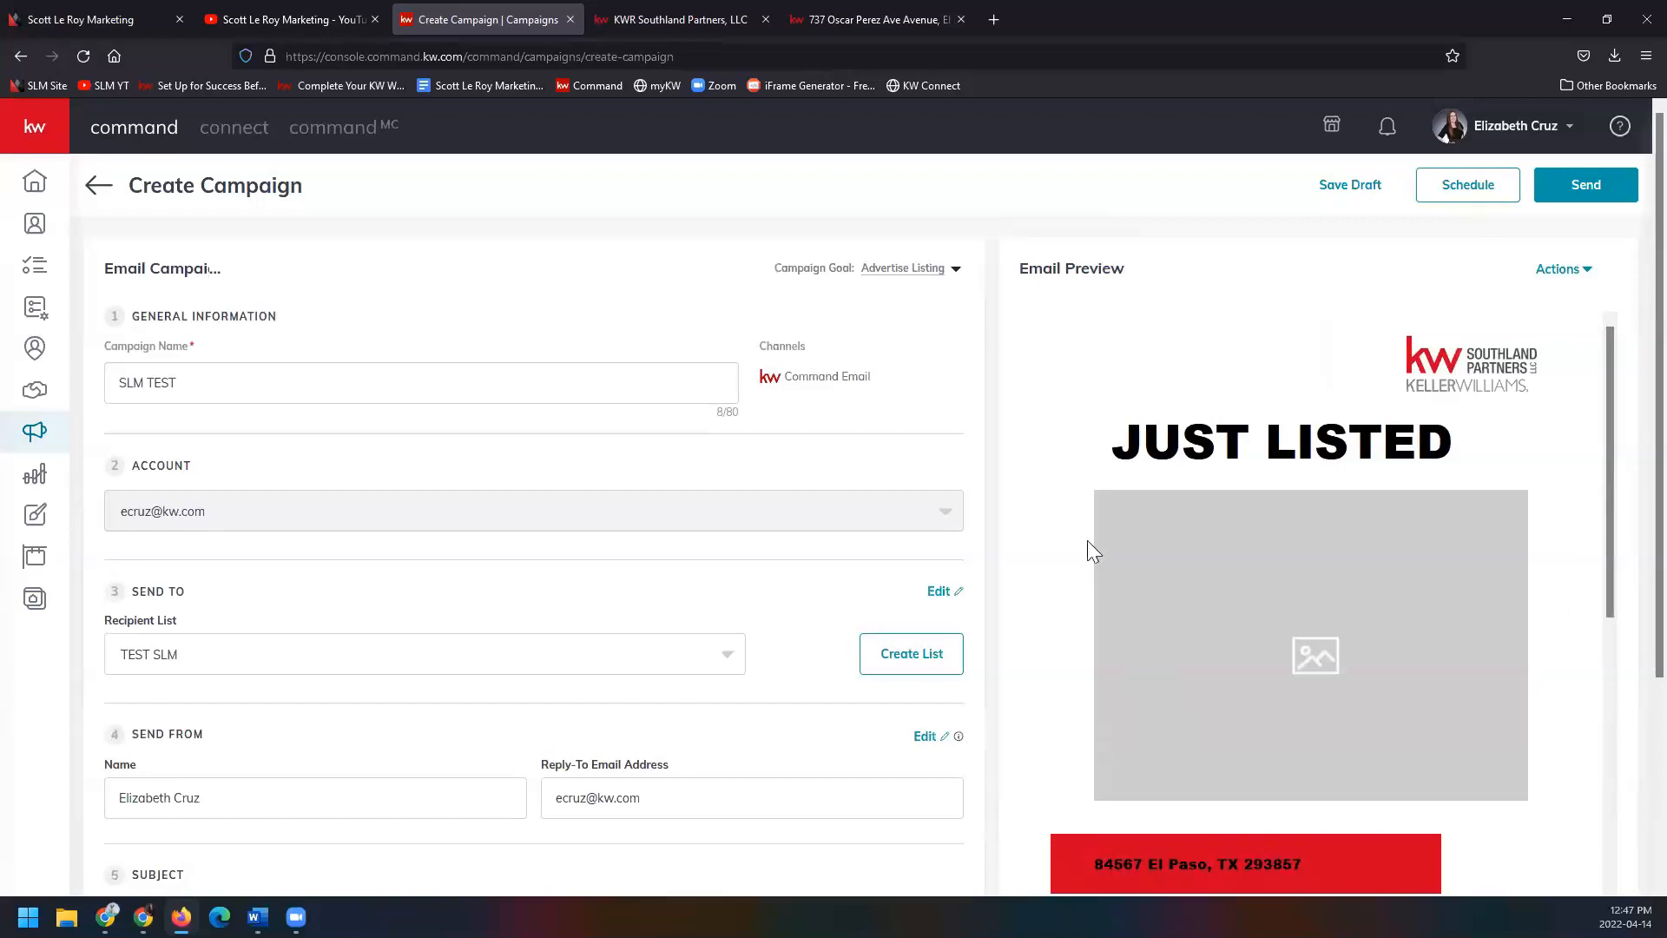
scroll(1425, 574, down, 10)
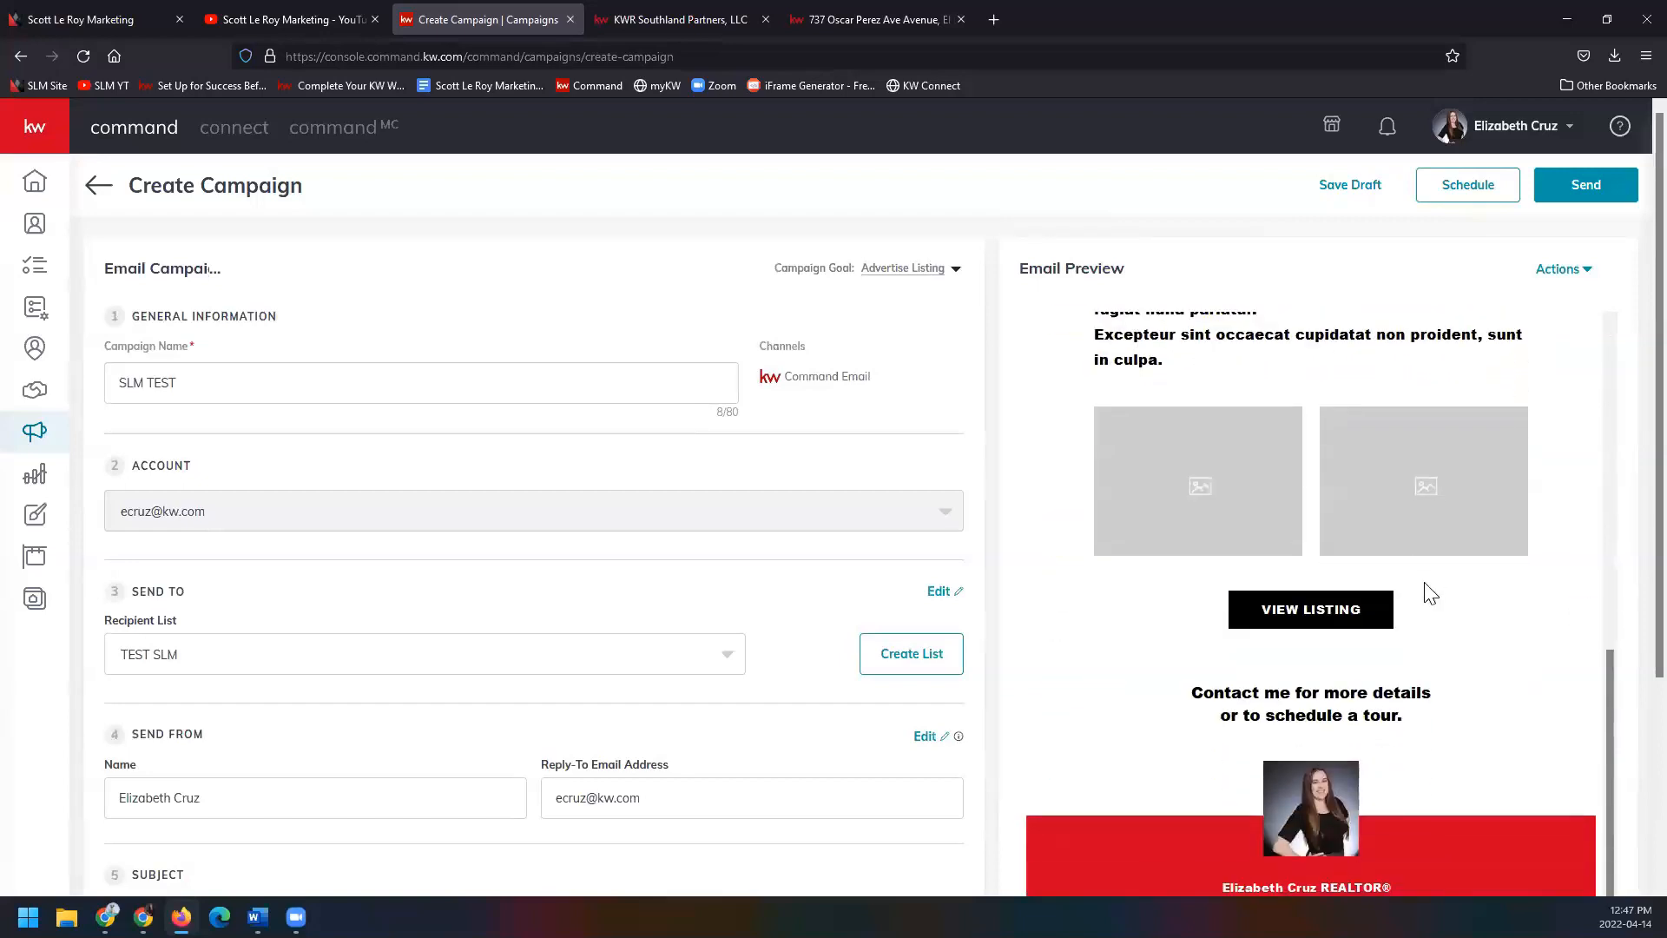
scroll(1397, 631, down, 2)
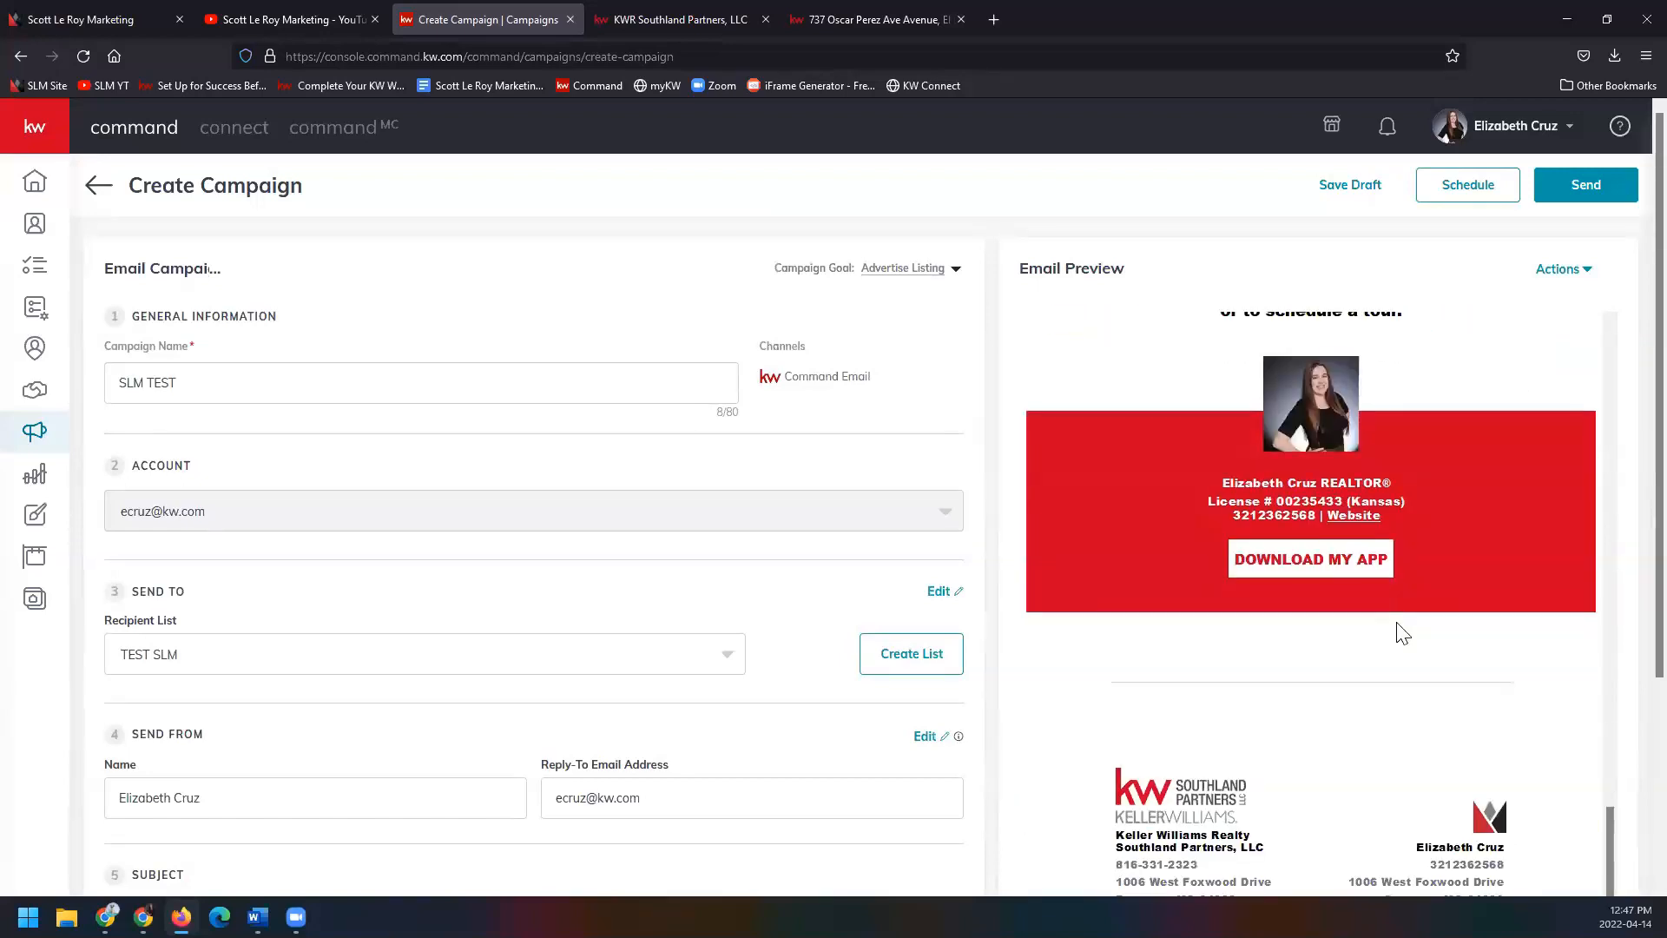
scroll(1398, 632, down, 3)
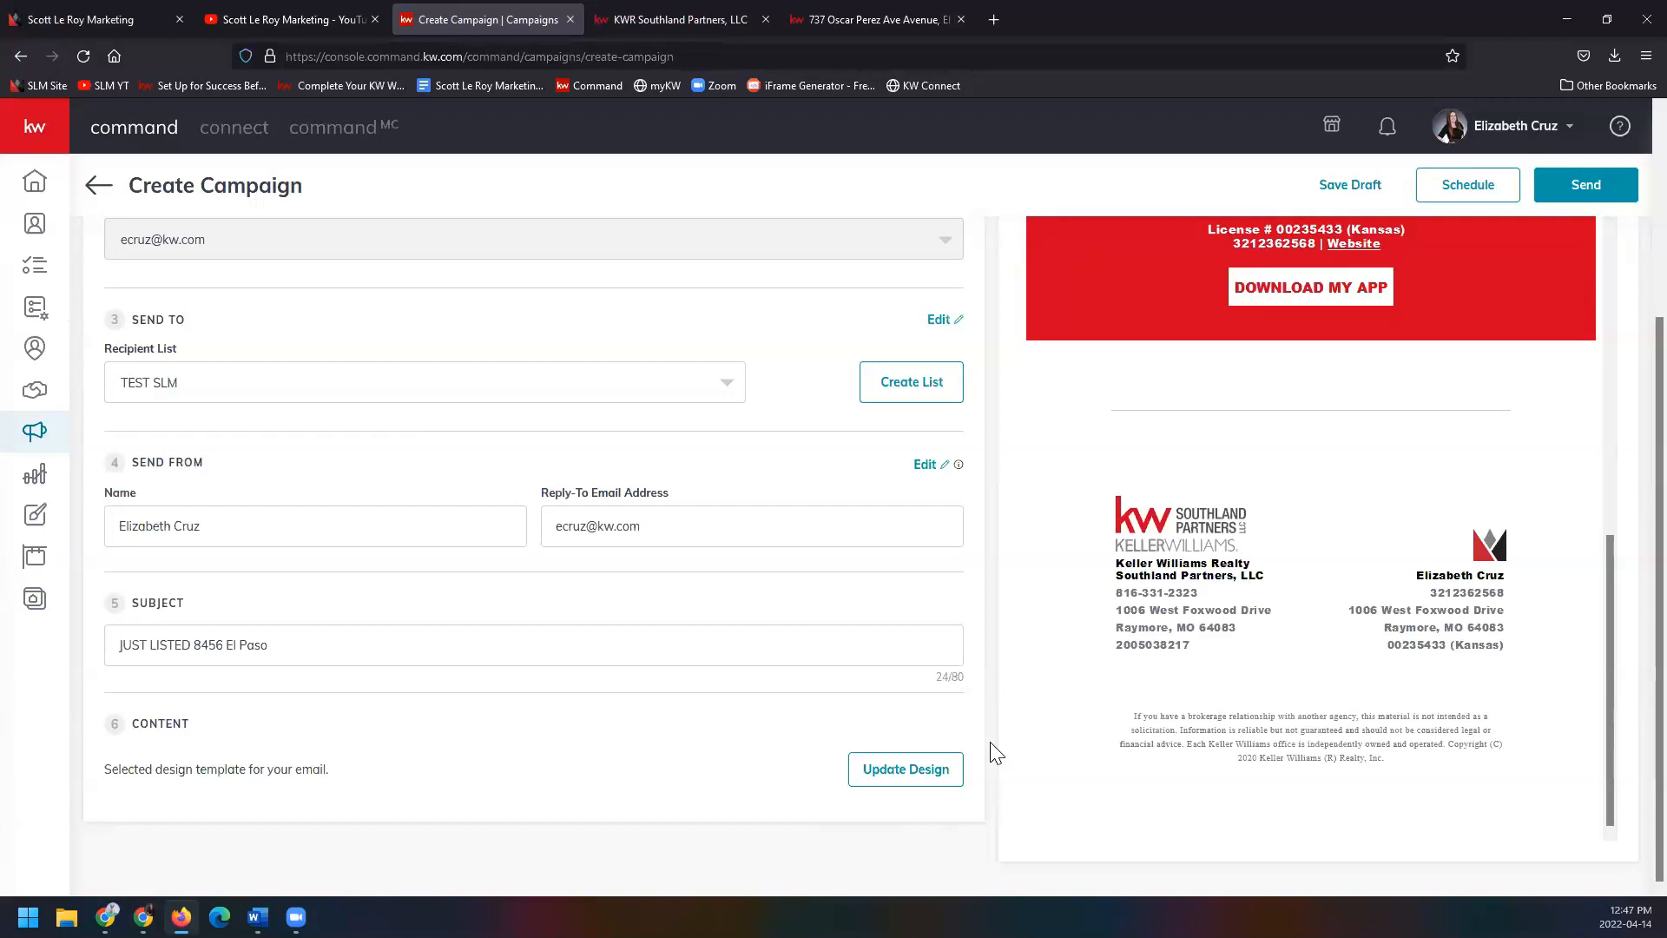
scroll(997, 753, up, 3)
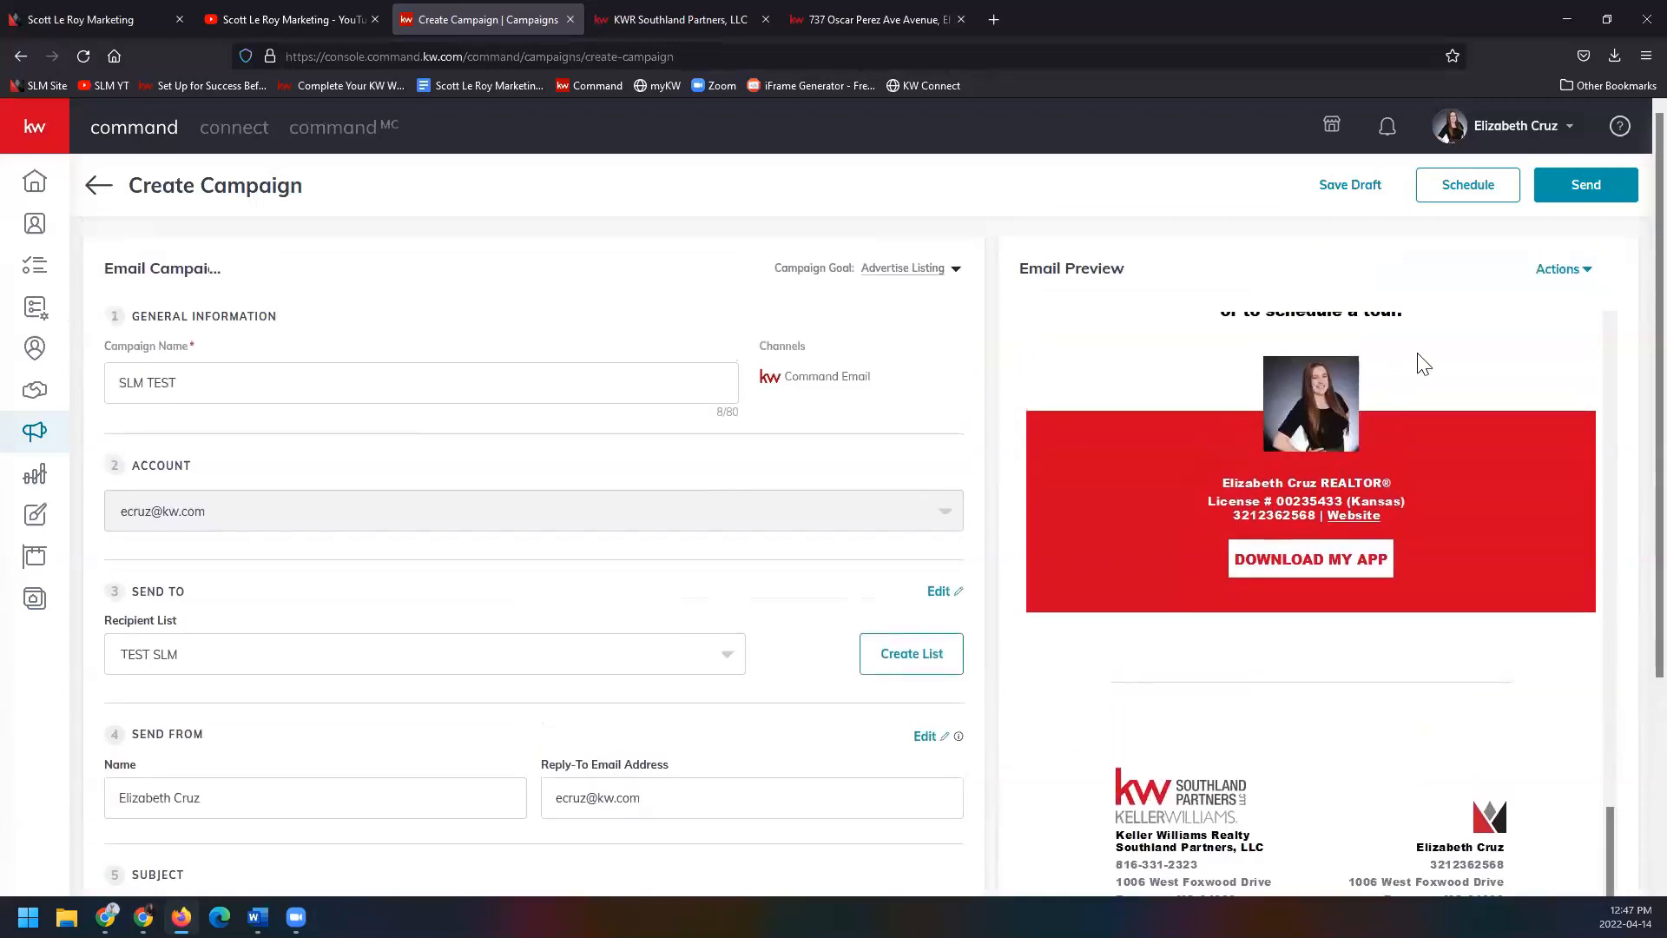
Check the preview Actions list without choosing anything, then look over the preview again.
click(1576, 279)
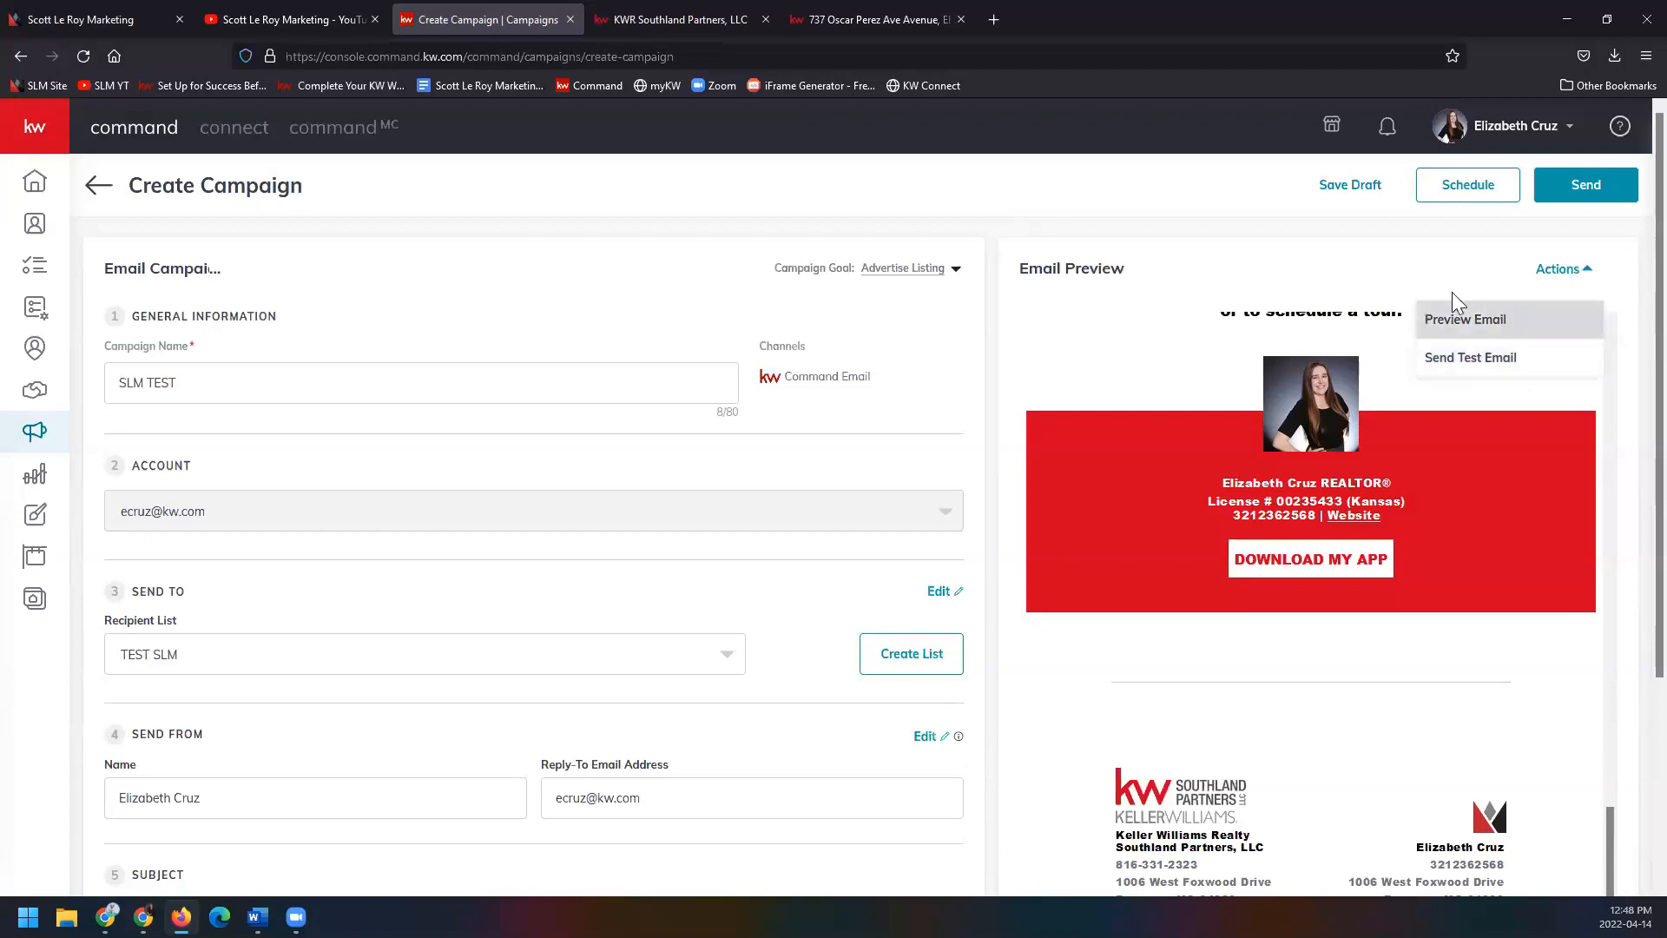
click(1419, 243)
scroll(1394, 601, down, 5)
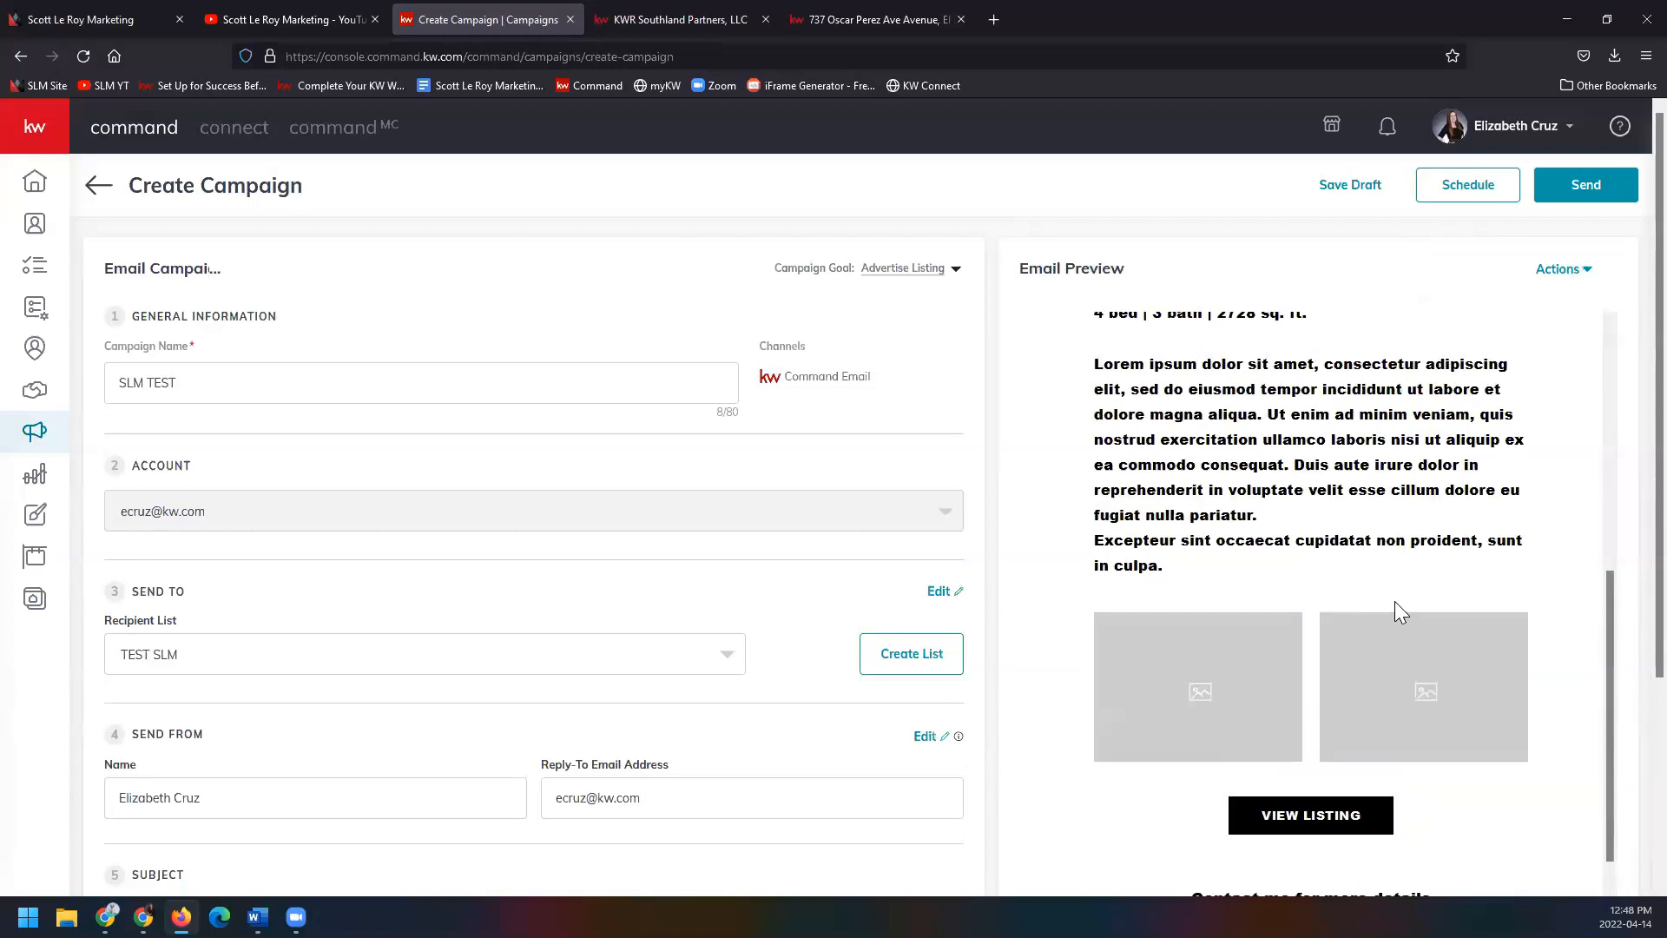
scroll(1394, 601, up, 4)
scroll(1392, 596, down, 8)
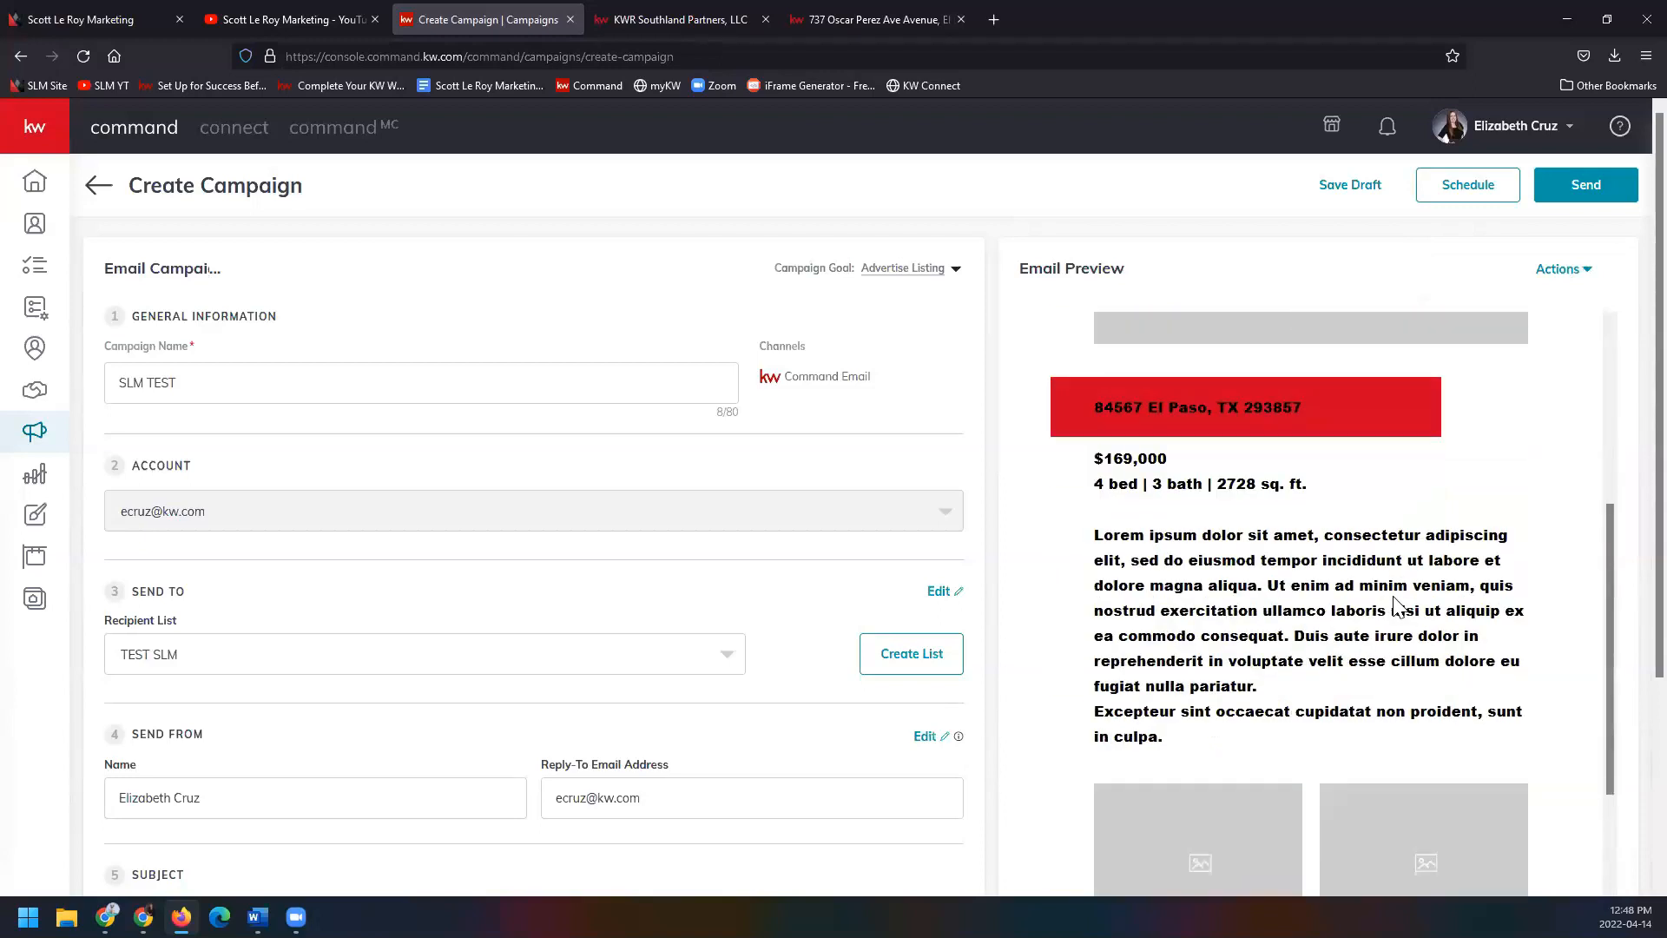
scroll(1393, 596, up, 10)
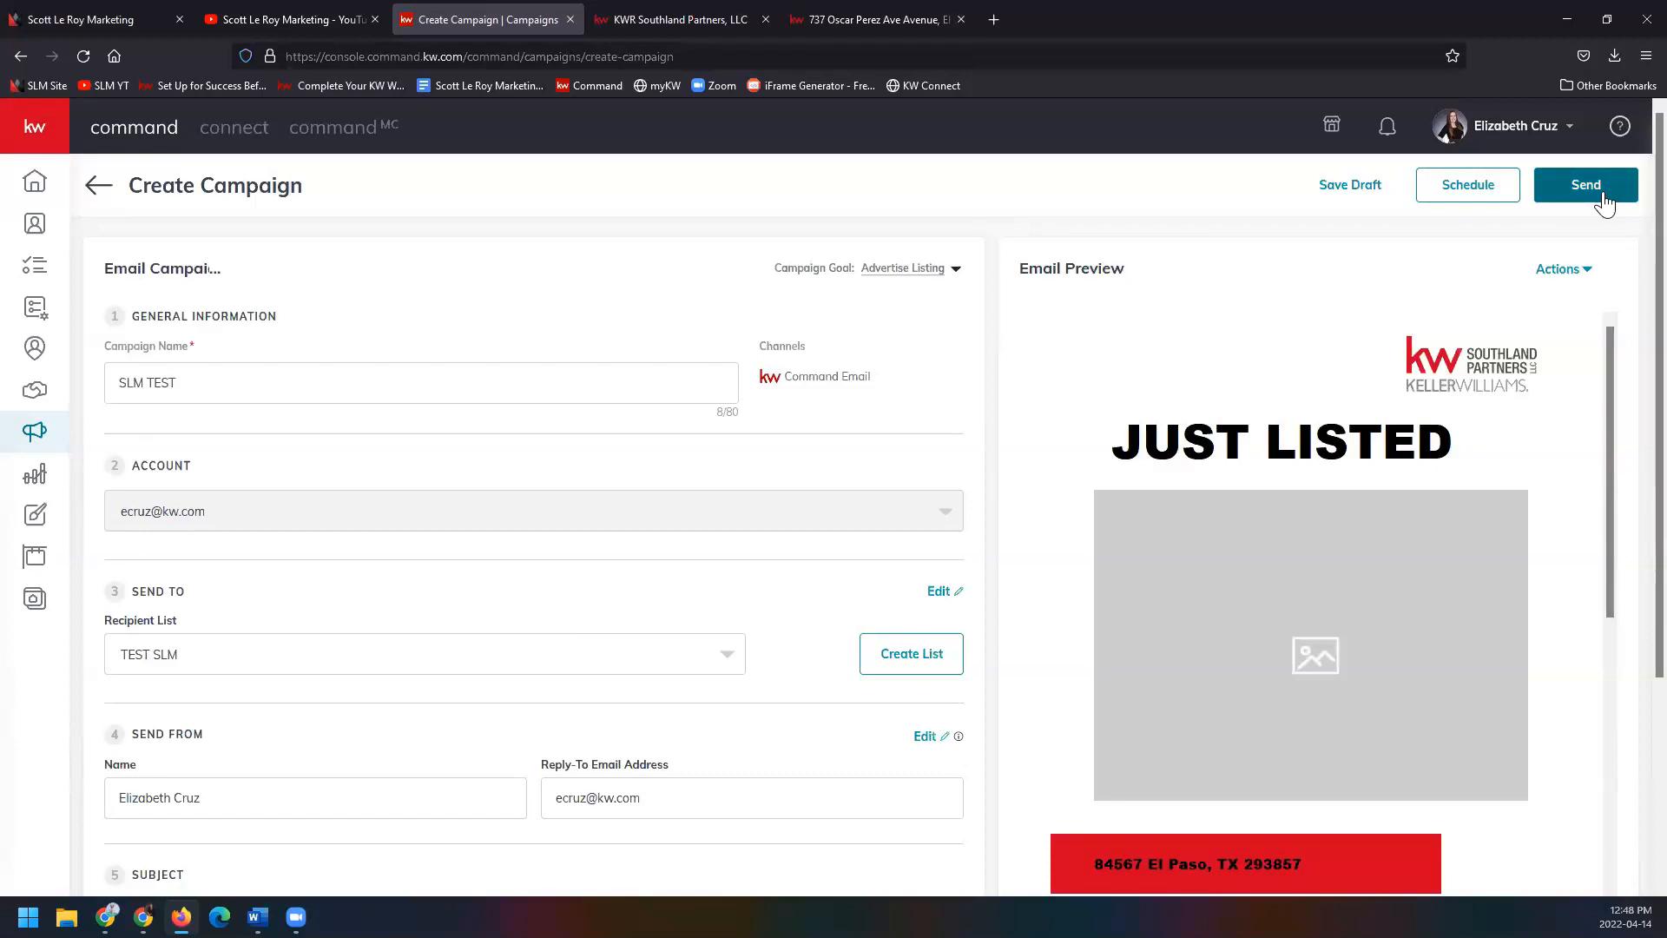
Save SLM TEST as a draft and confirm Save and Exit back to the Emails list.
click(1361, 185)
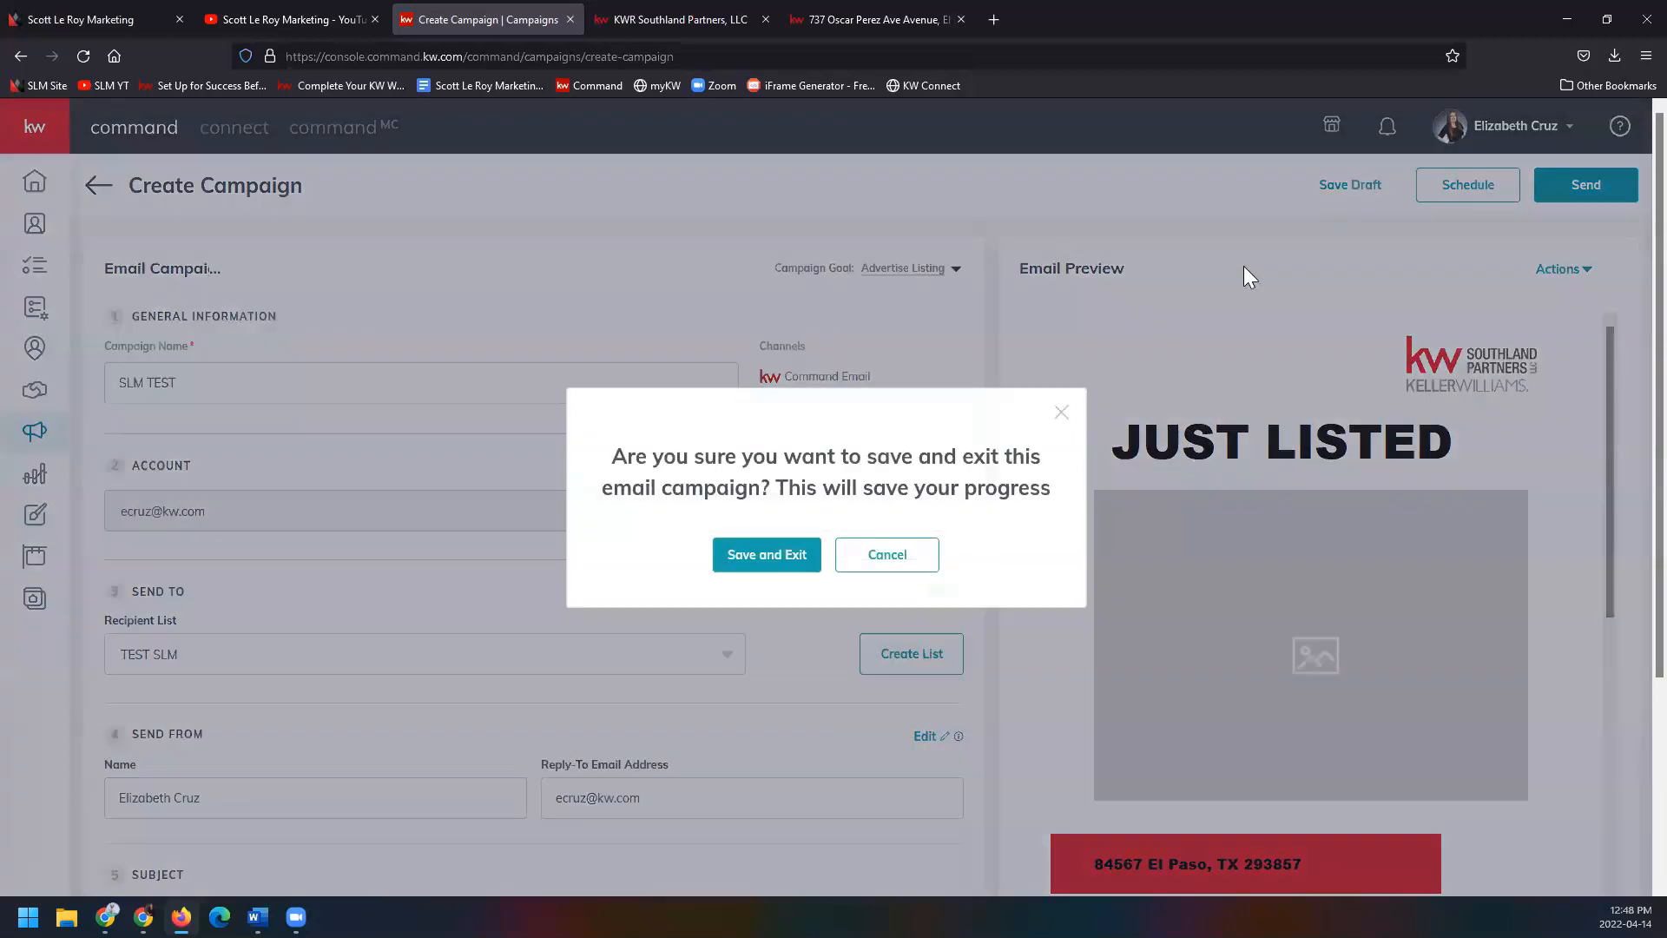
click(795, 566)
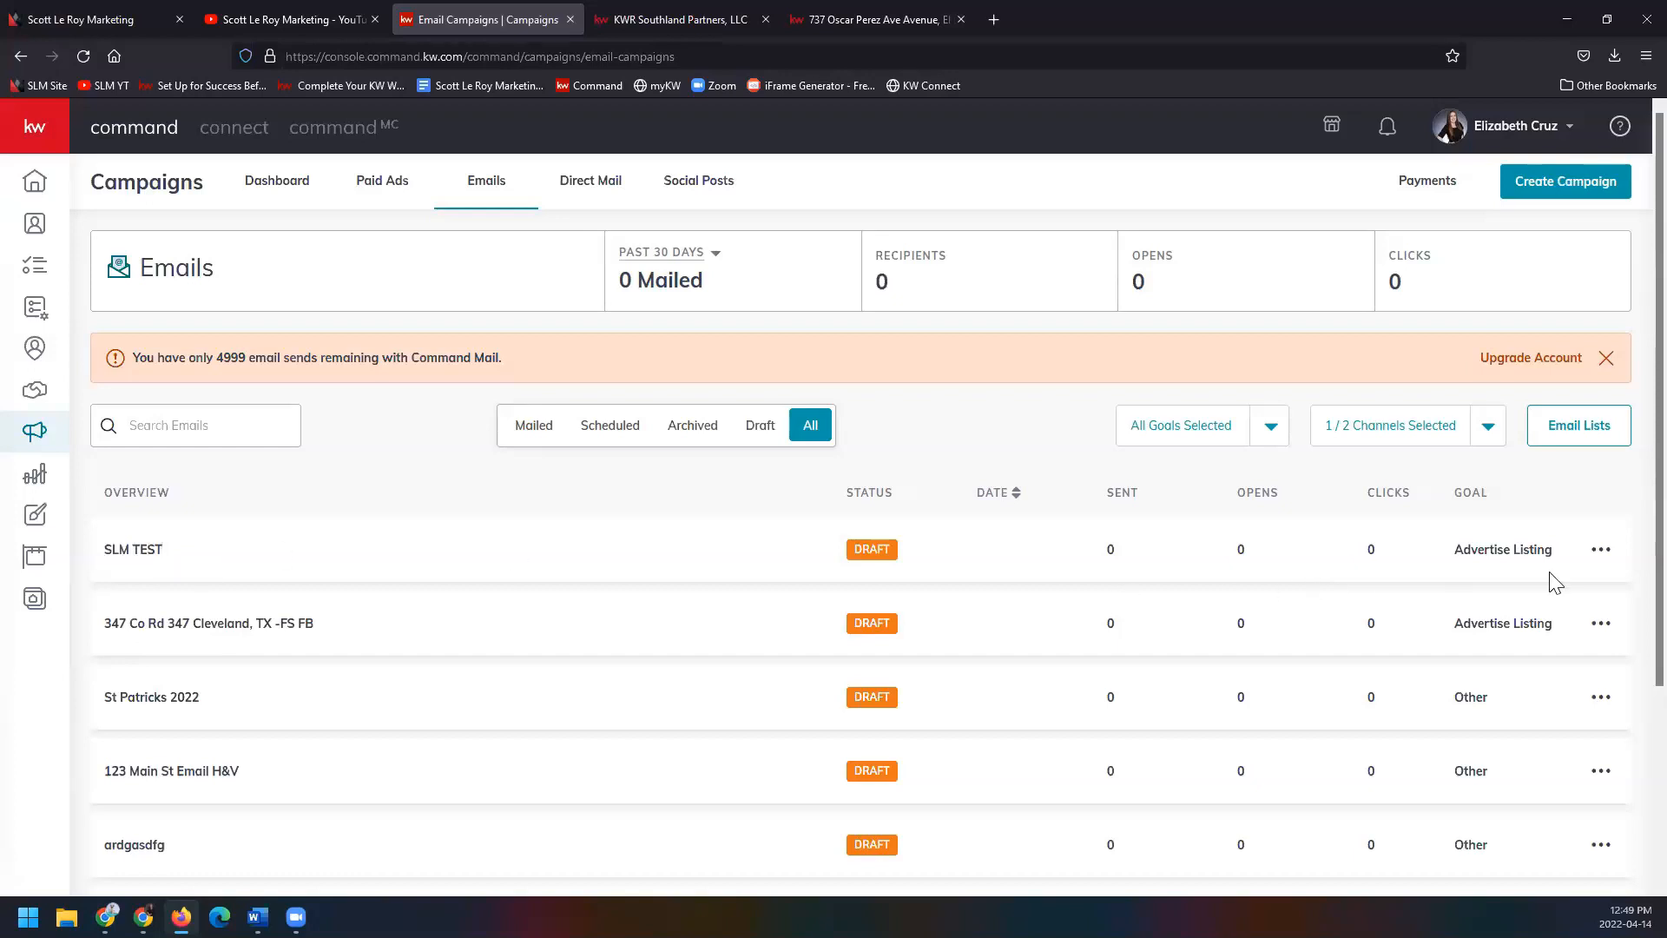
Inspect options for SLM TEST, Happy Thanksgiving 2021 and email campaign metric test, then open Designs.
click(1600, 551)
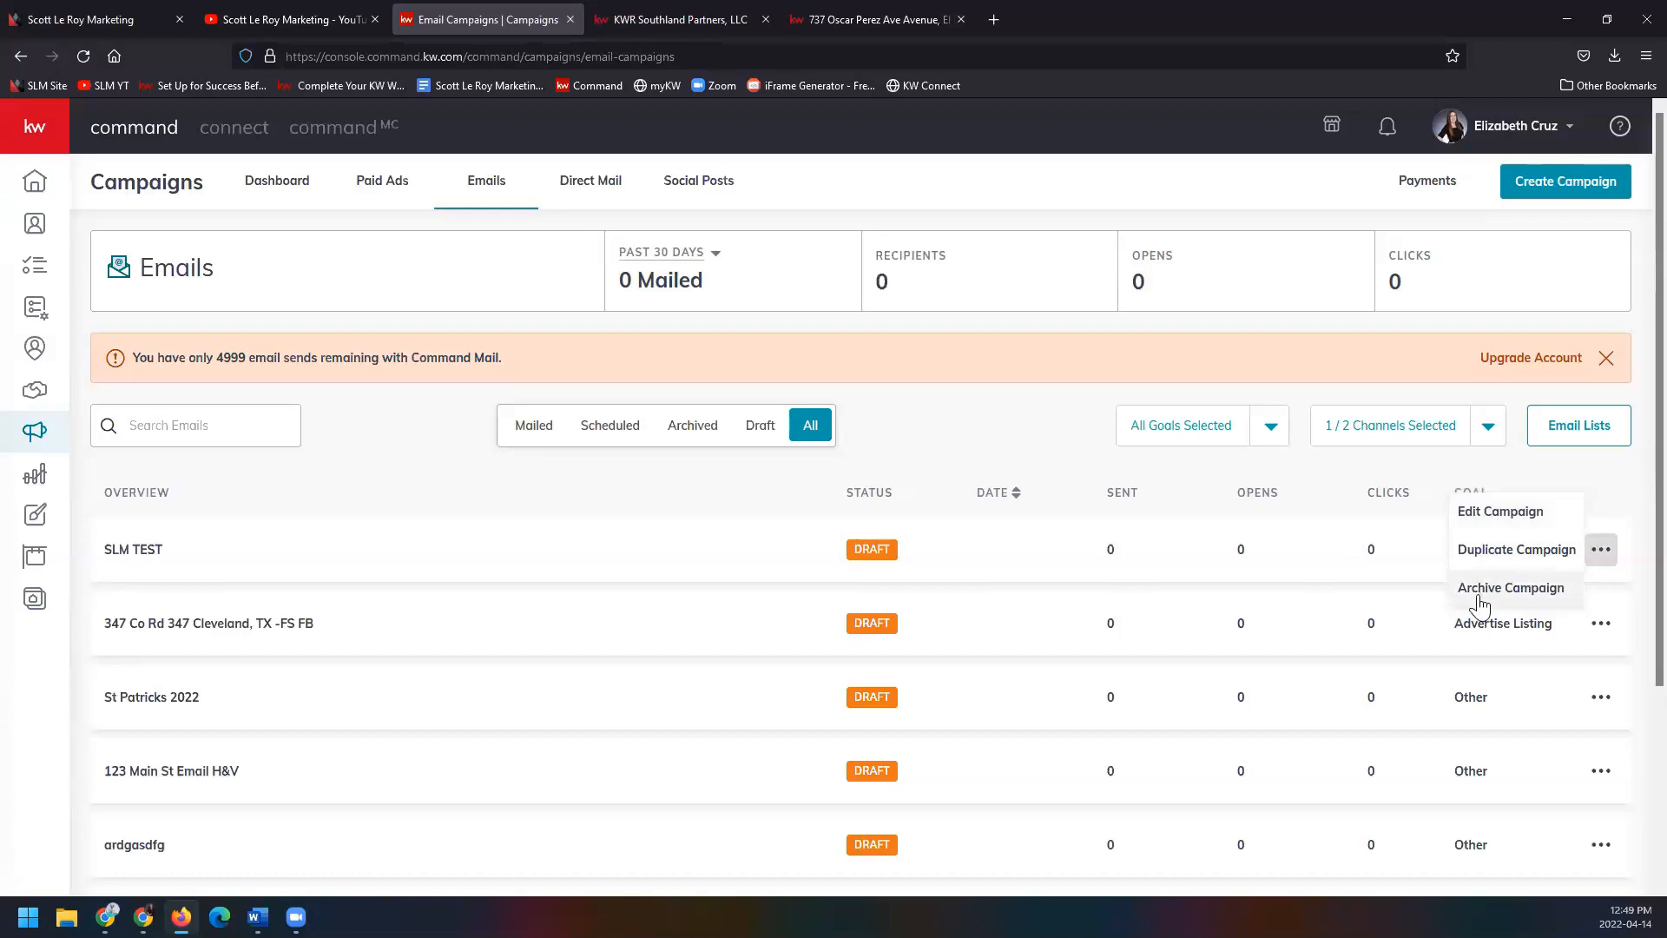
scroll(1480, 605, down, 3)
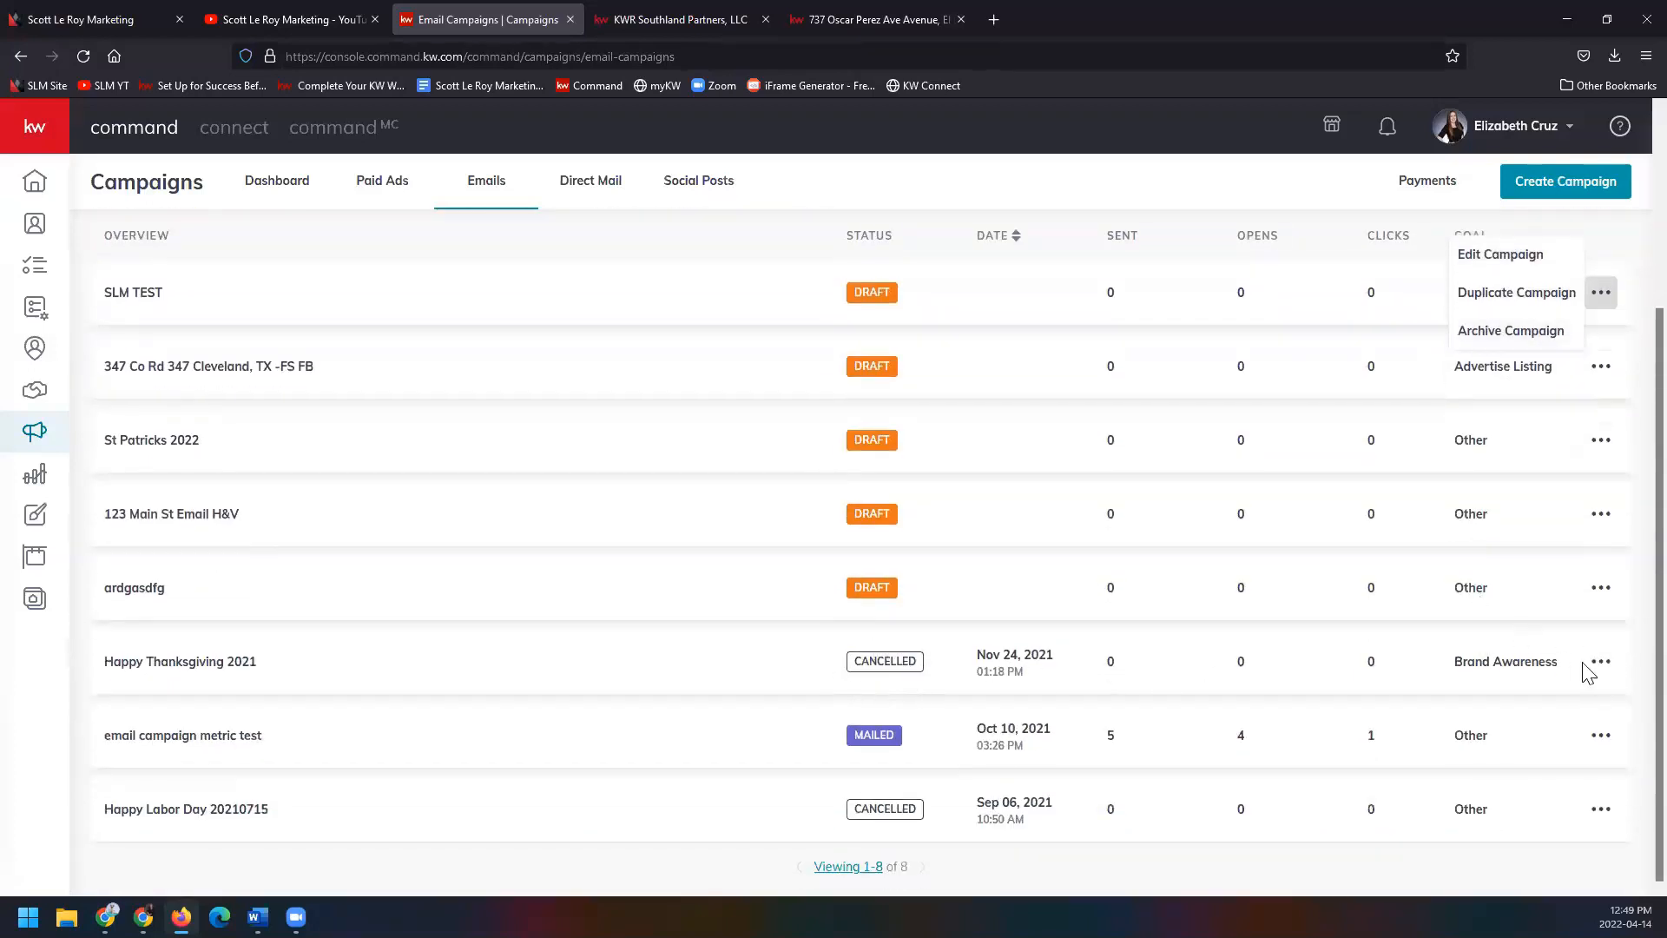
click(1608, 669)
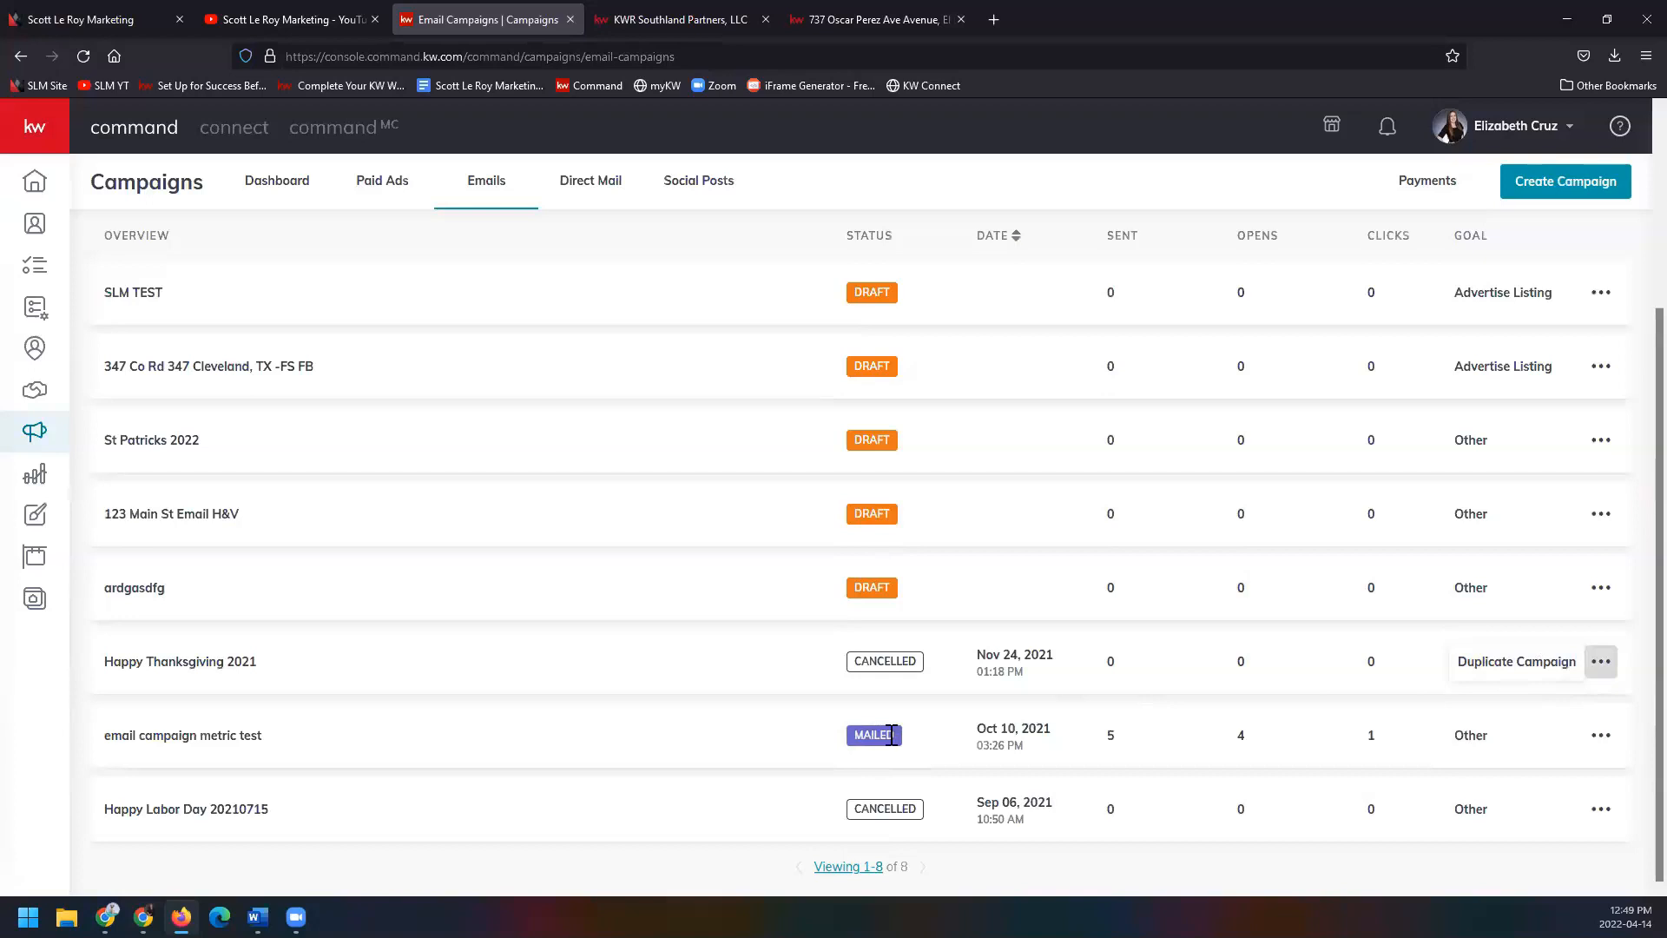
click(1601, 735)
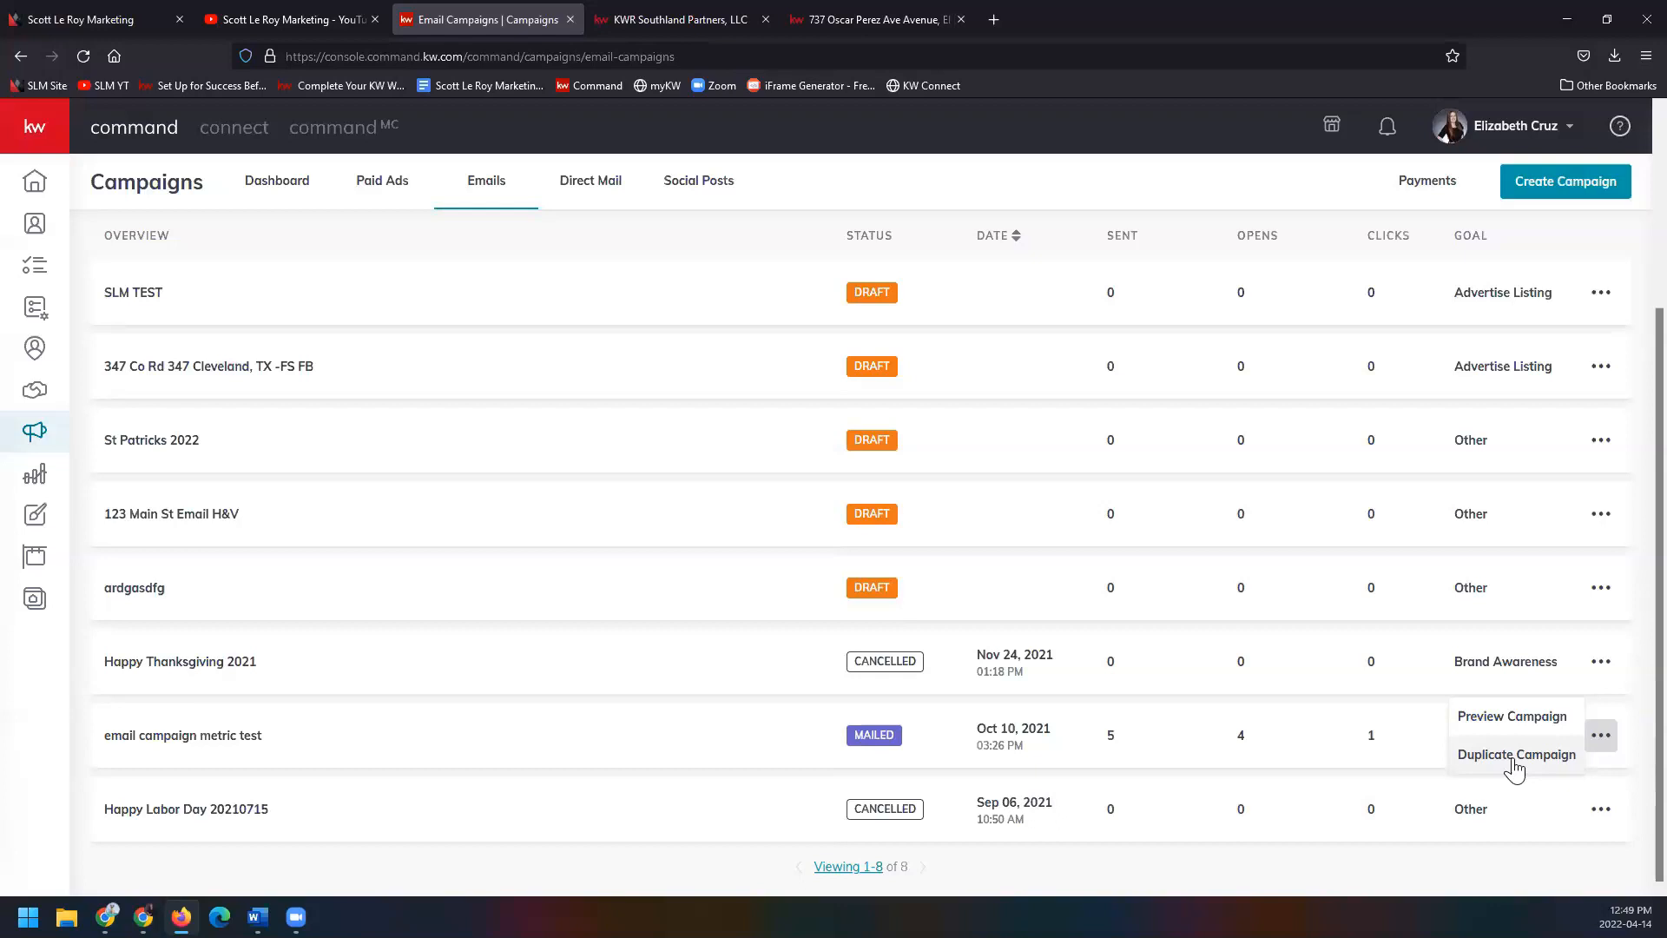
scroll(651, 629, up, 3)
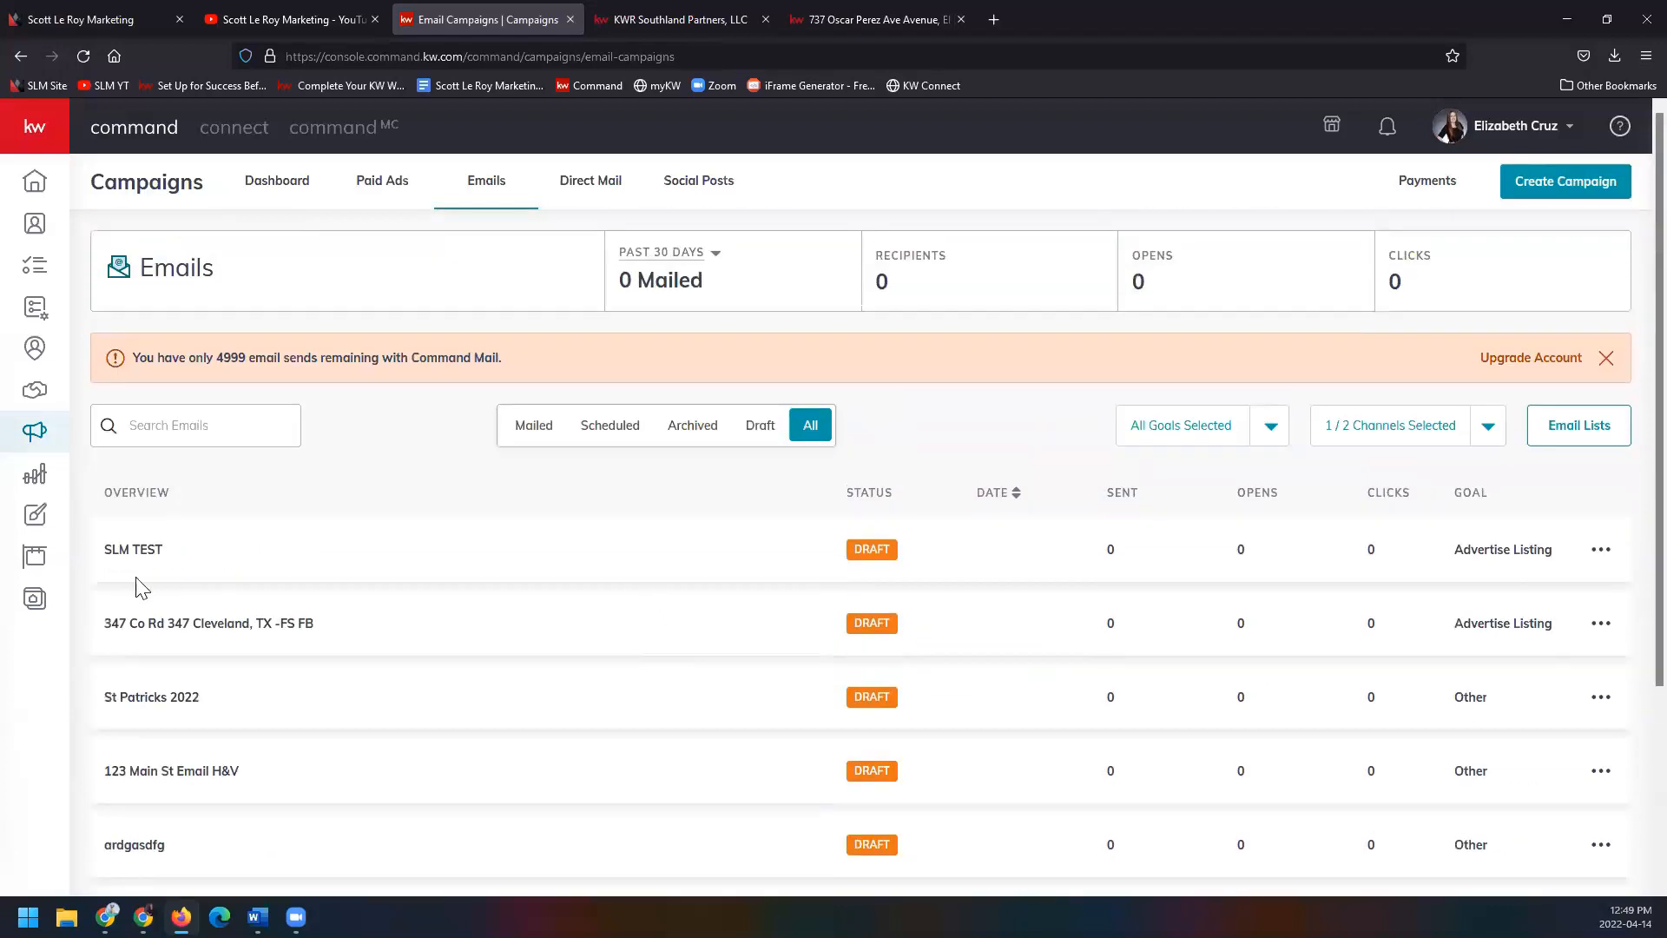
click(35, 518)
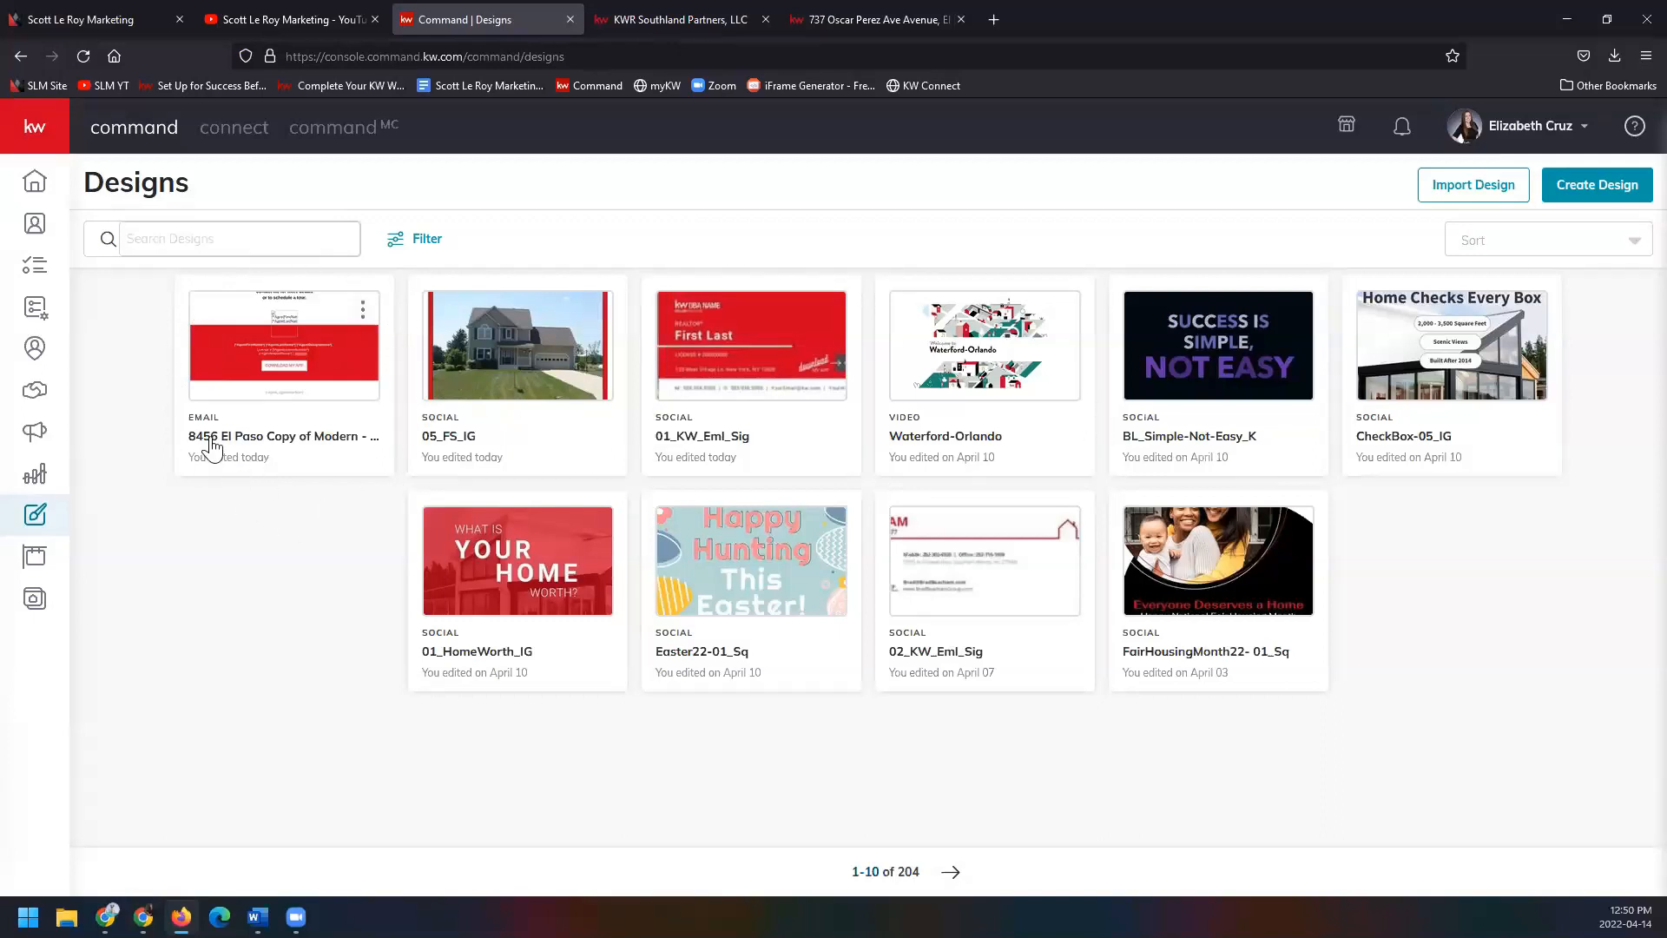
Browse the design search and type filters without applying any, then switch to Scott Le Roy Marketing.
click(211, 241)
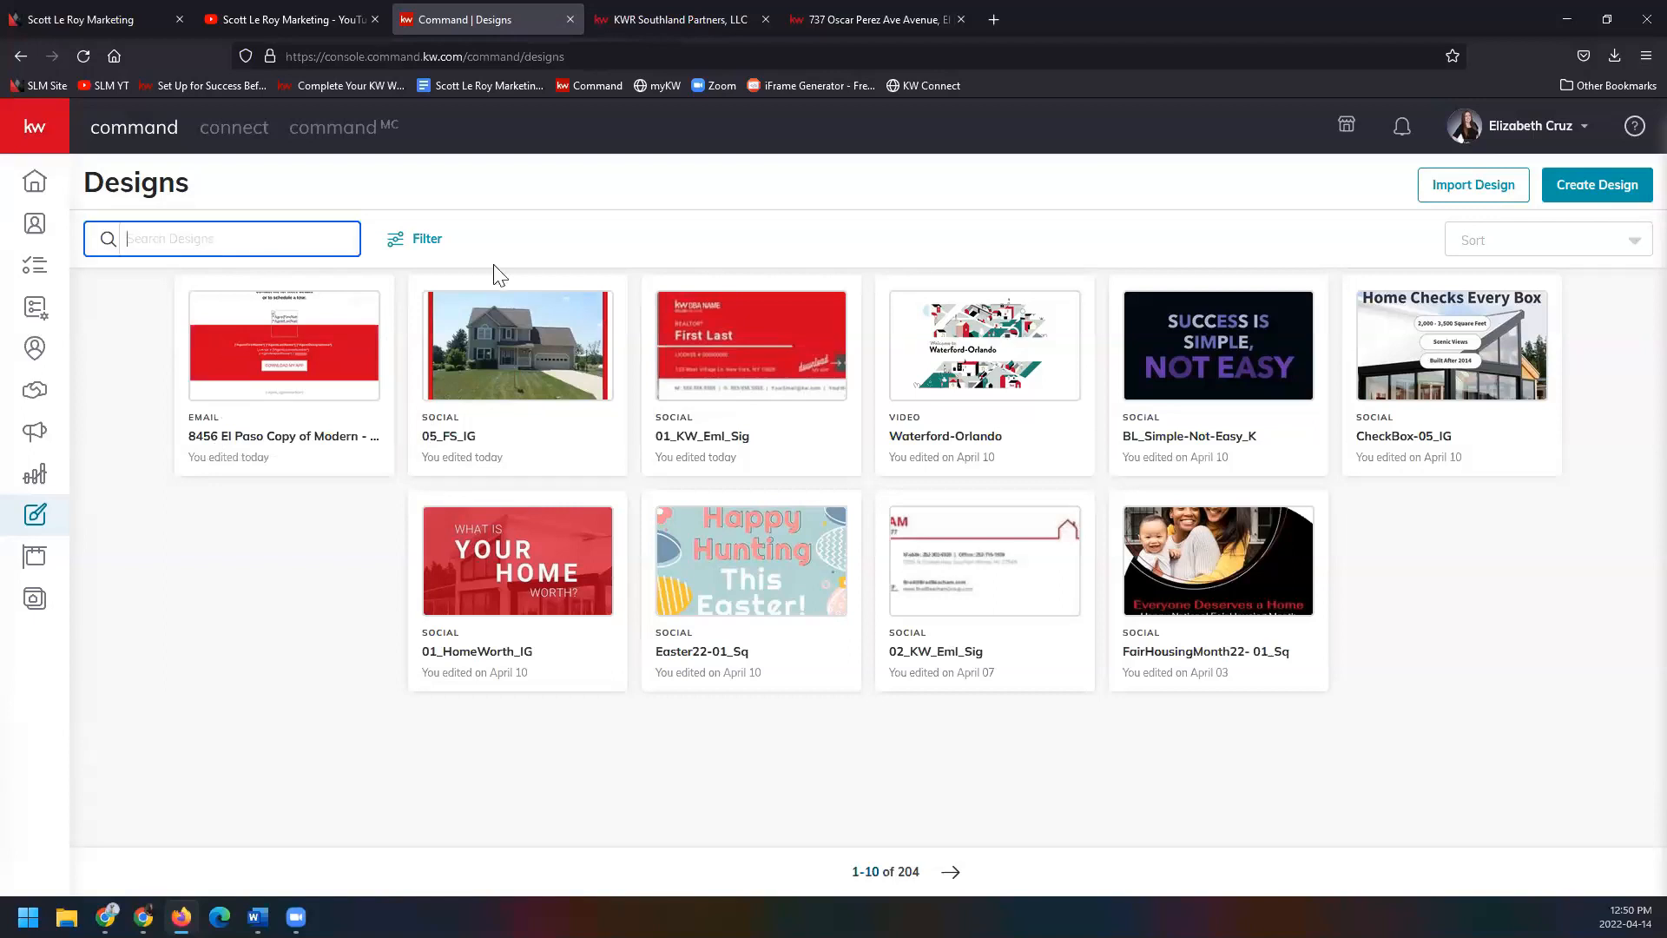
click(429, 246)
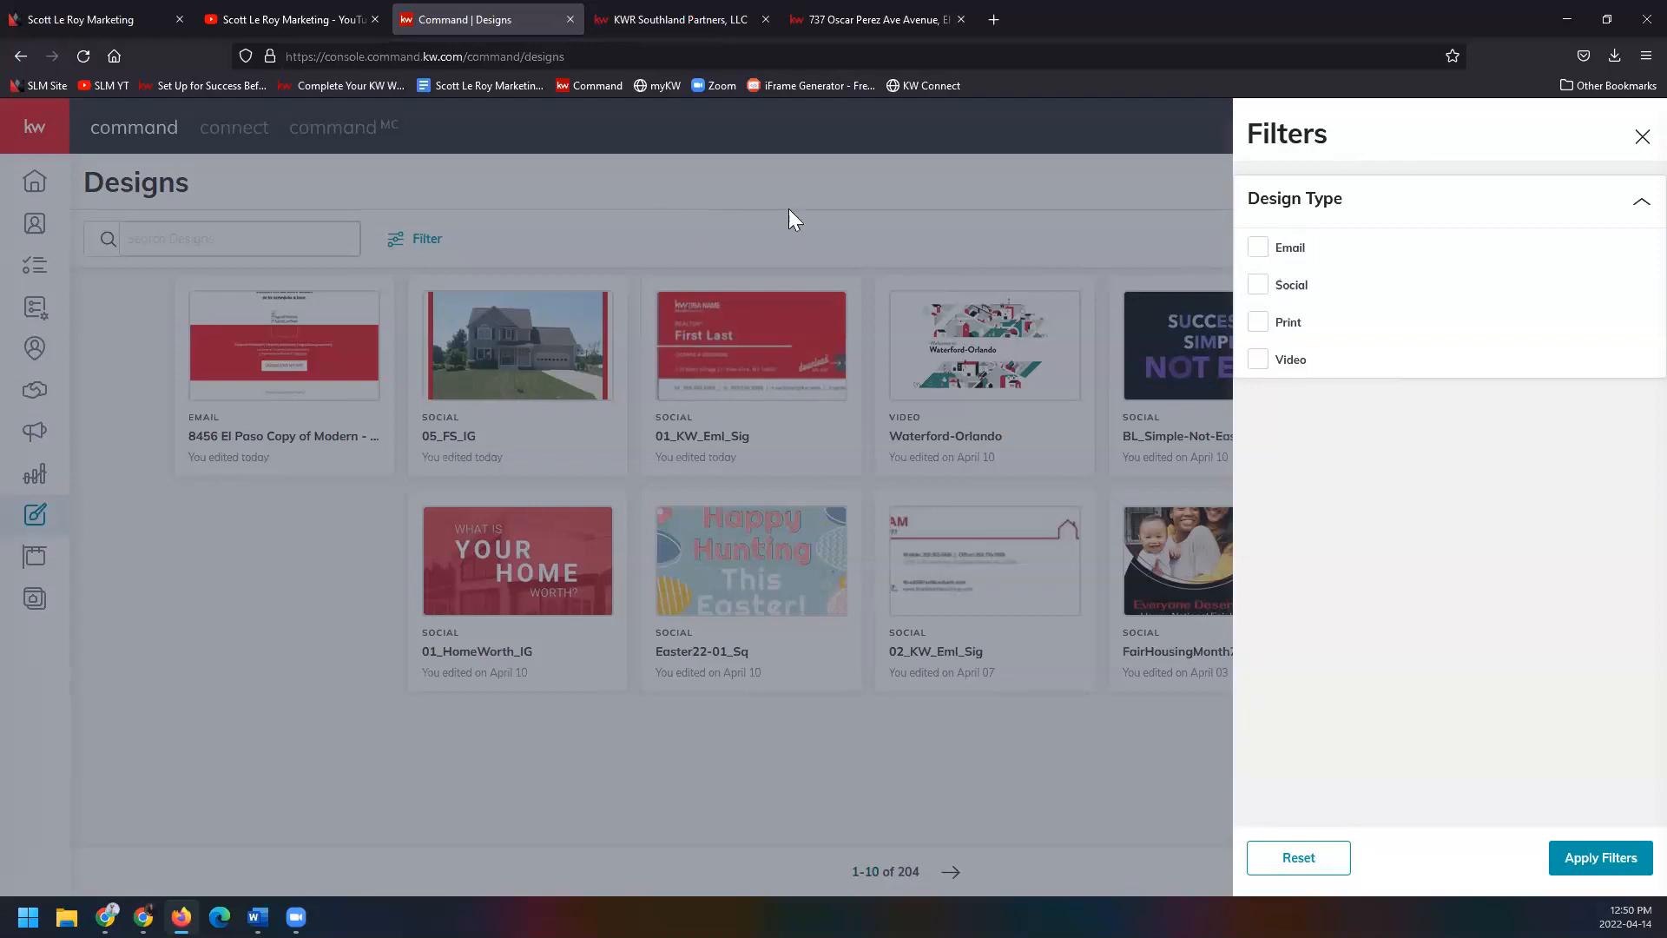
click(766, 210)
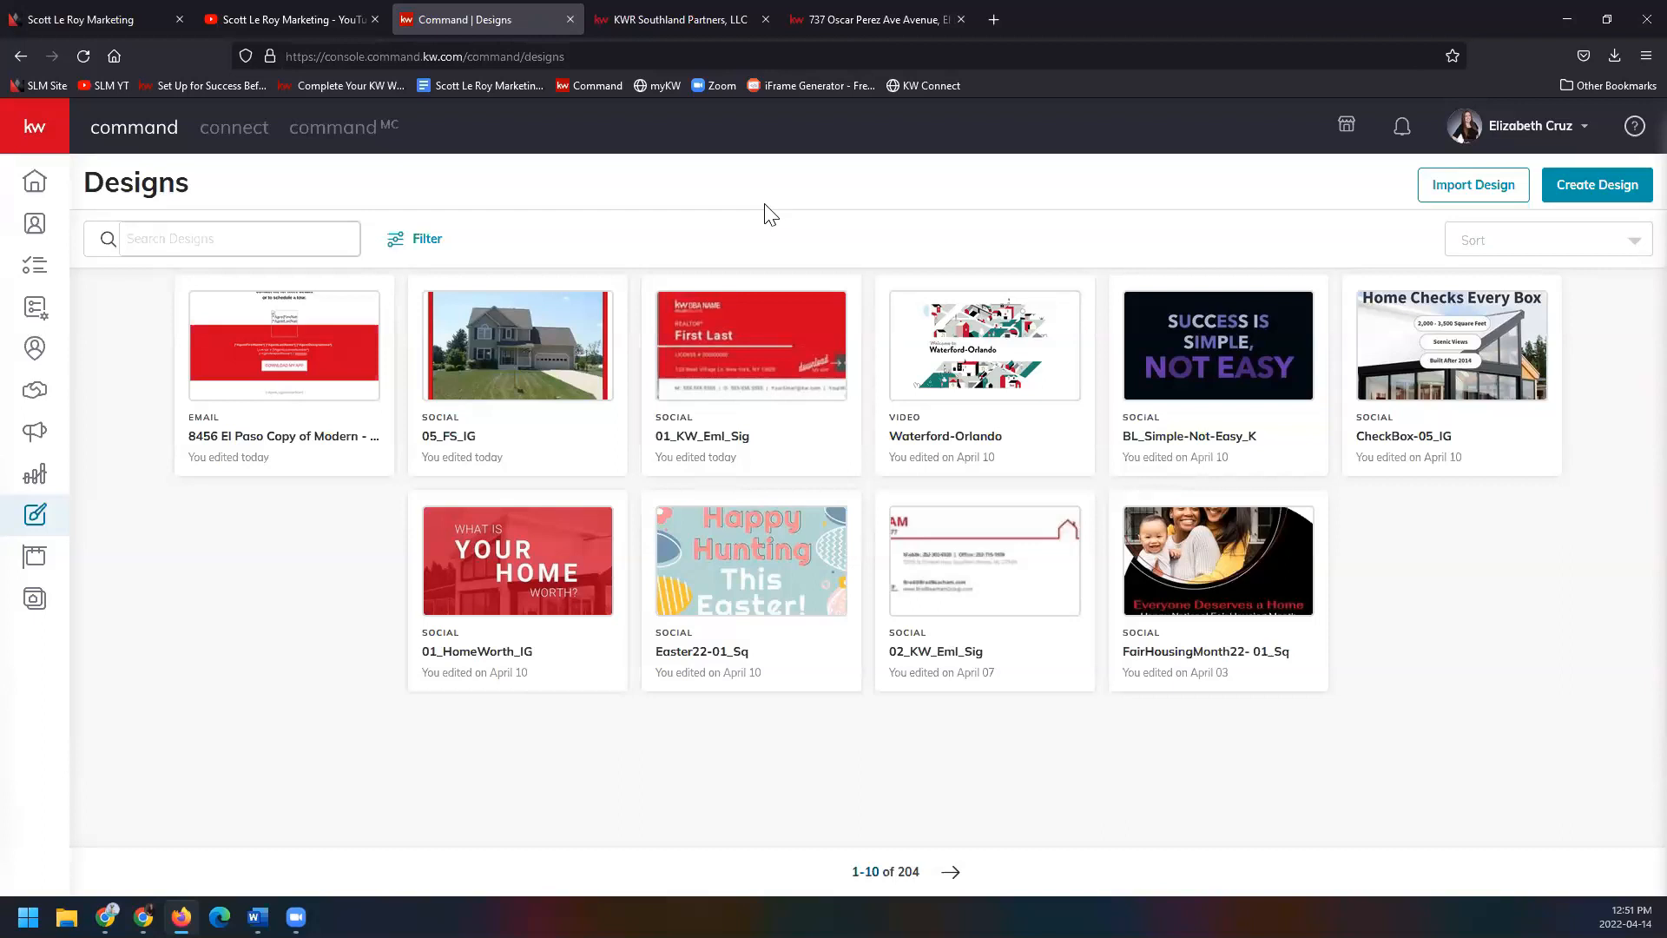
click(150, 17)
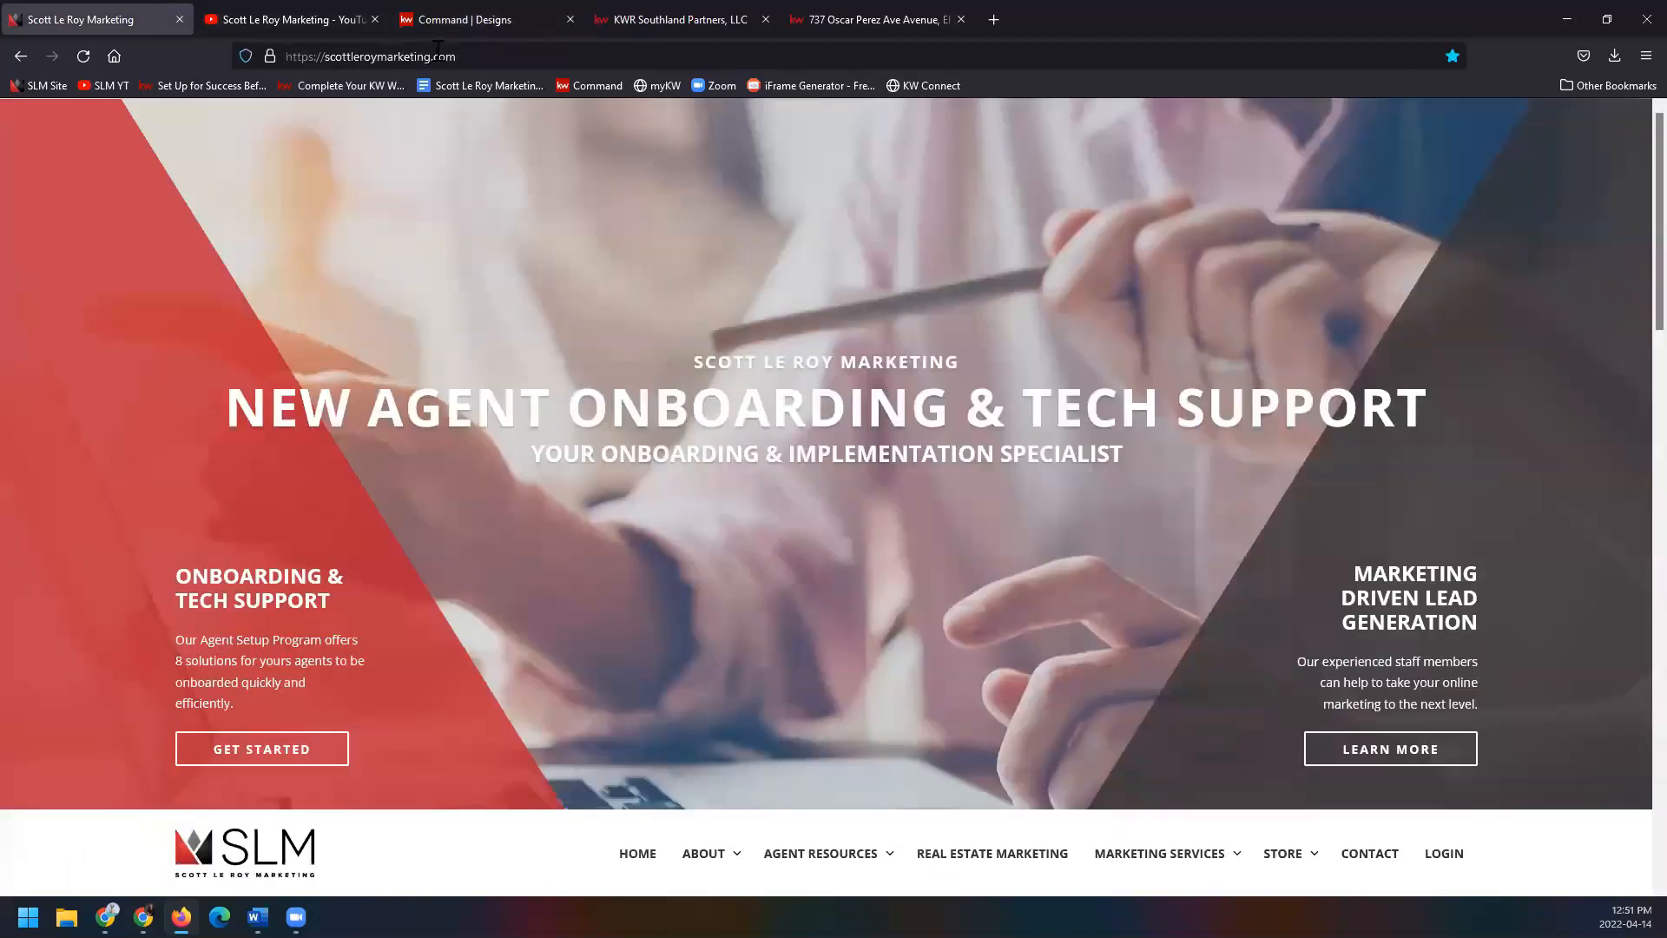
Select the Scott Le Roy Marketing site address and scroll down to the homepage footer.
click(439, 52)
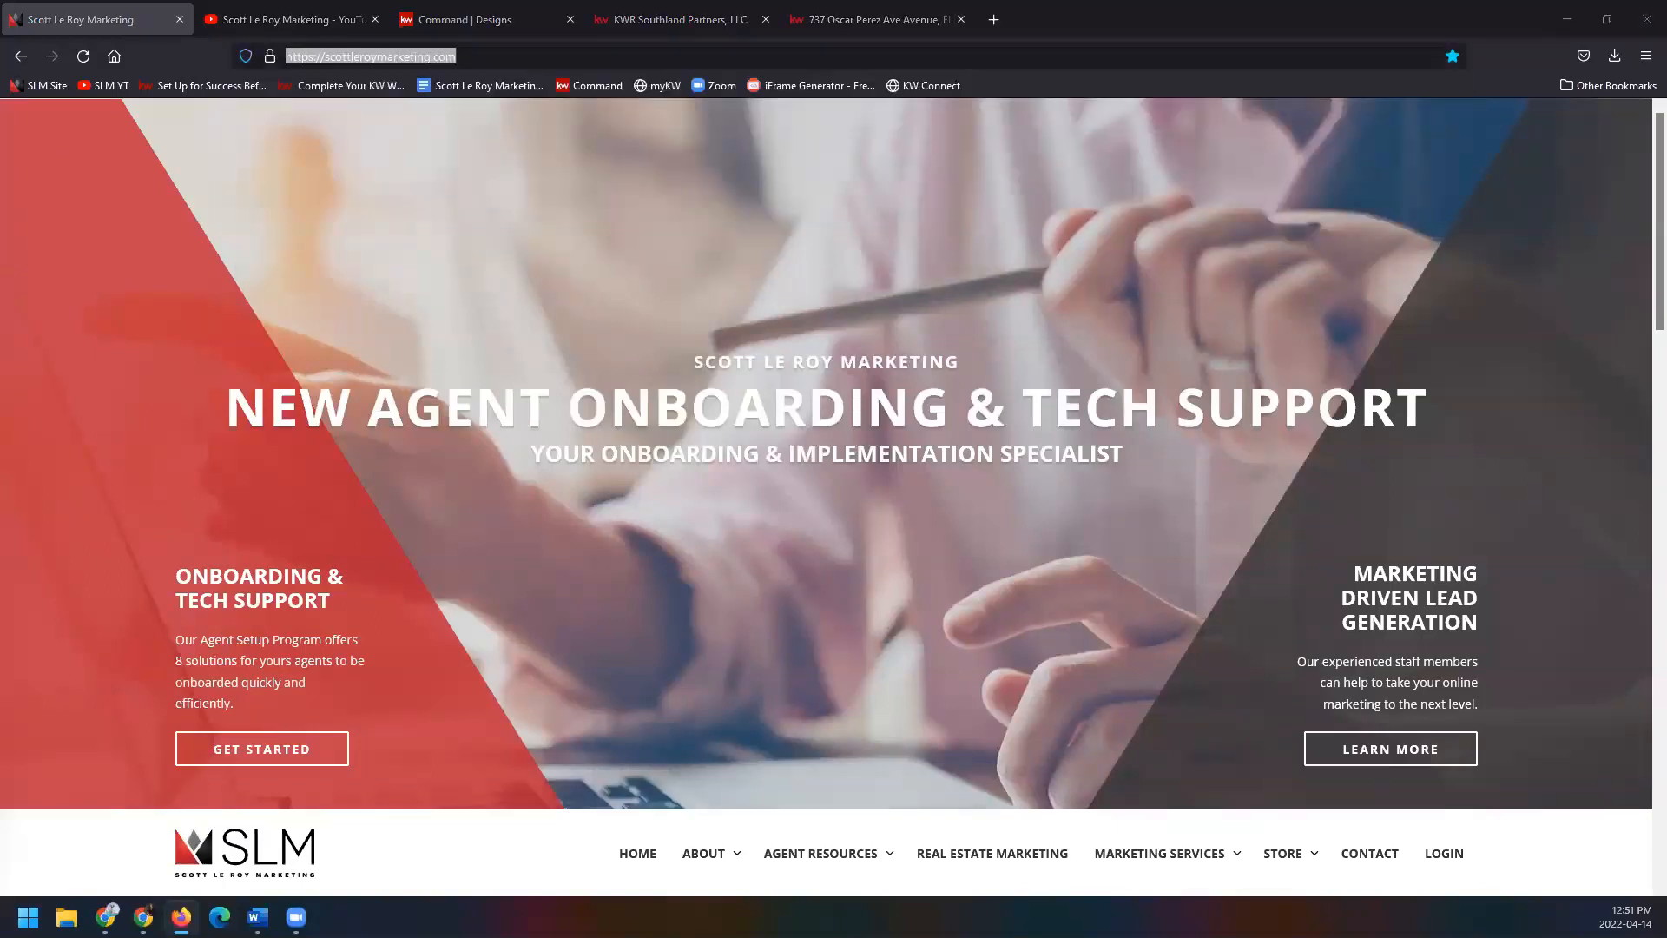
scroll(150, 653, down, 20)
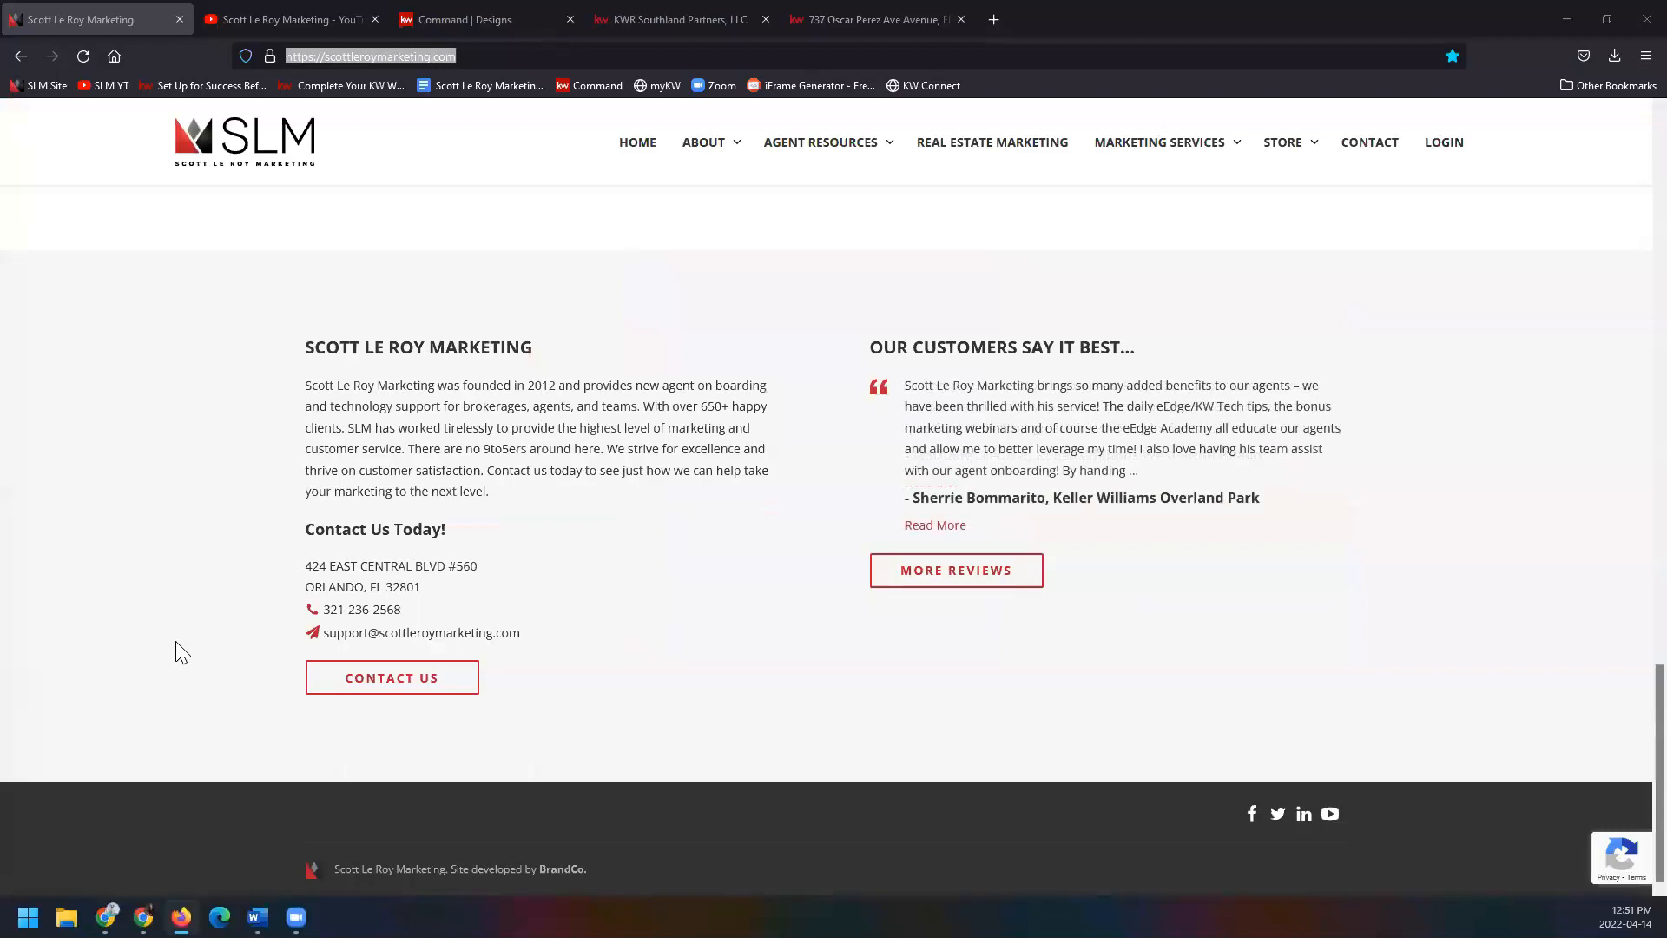
Bring up the Scott Le Roy Marketing YouTube channel and dismiss the address bar suggestions.
click(288, 5)
click(440, 57)
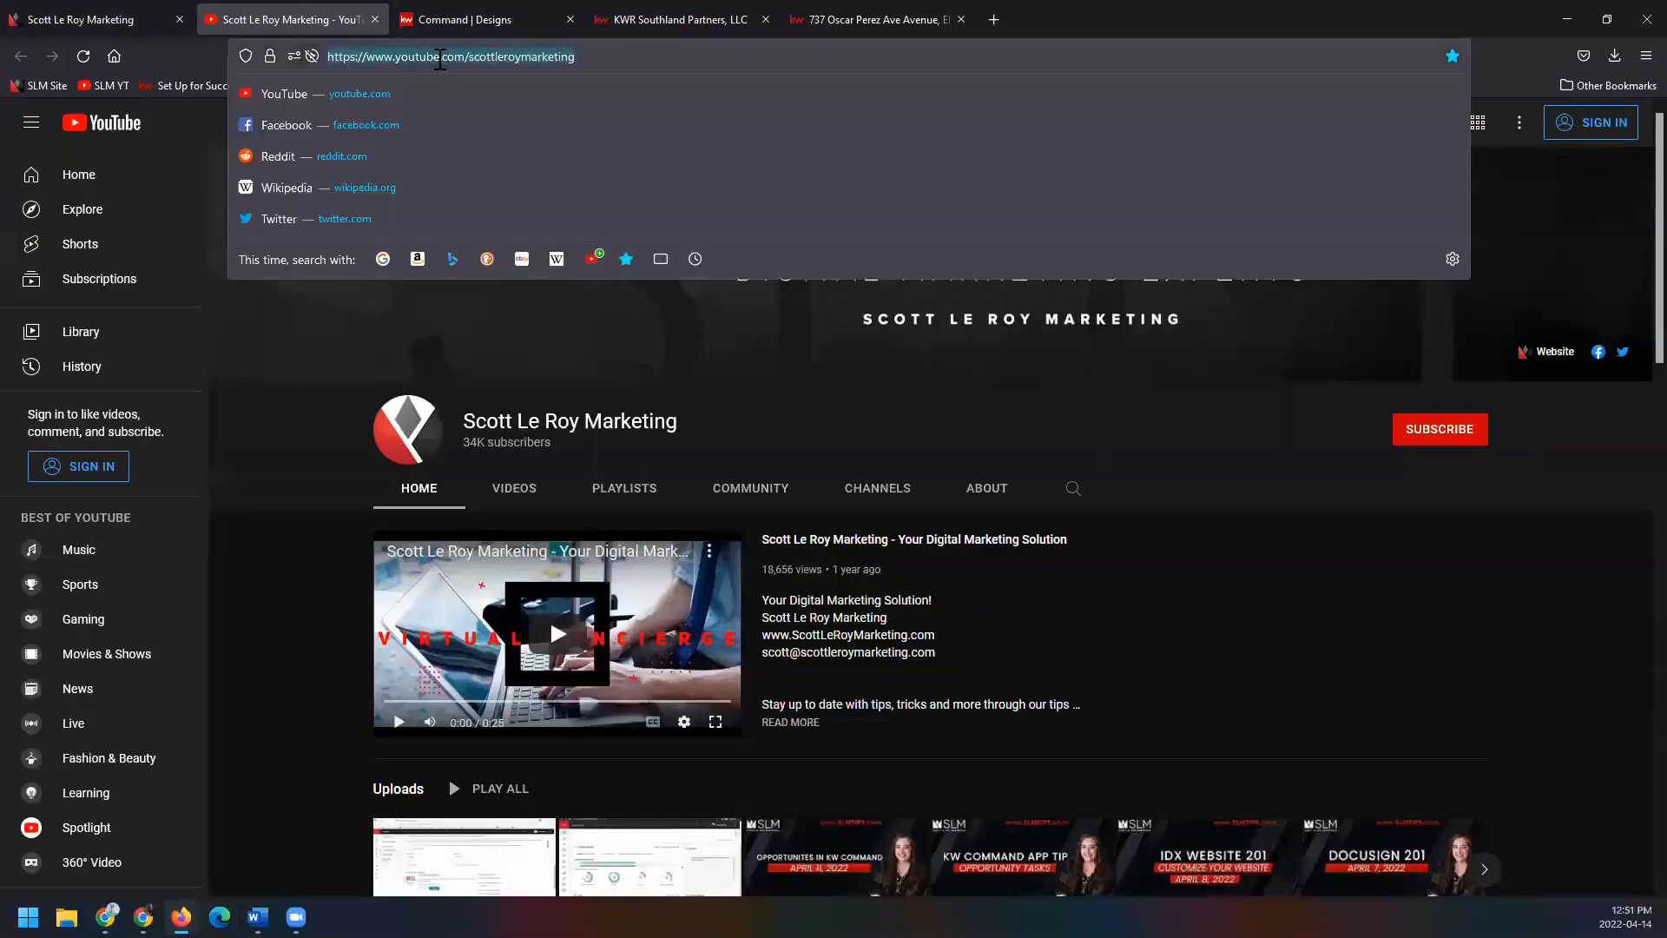
key(alt+Tab)
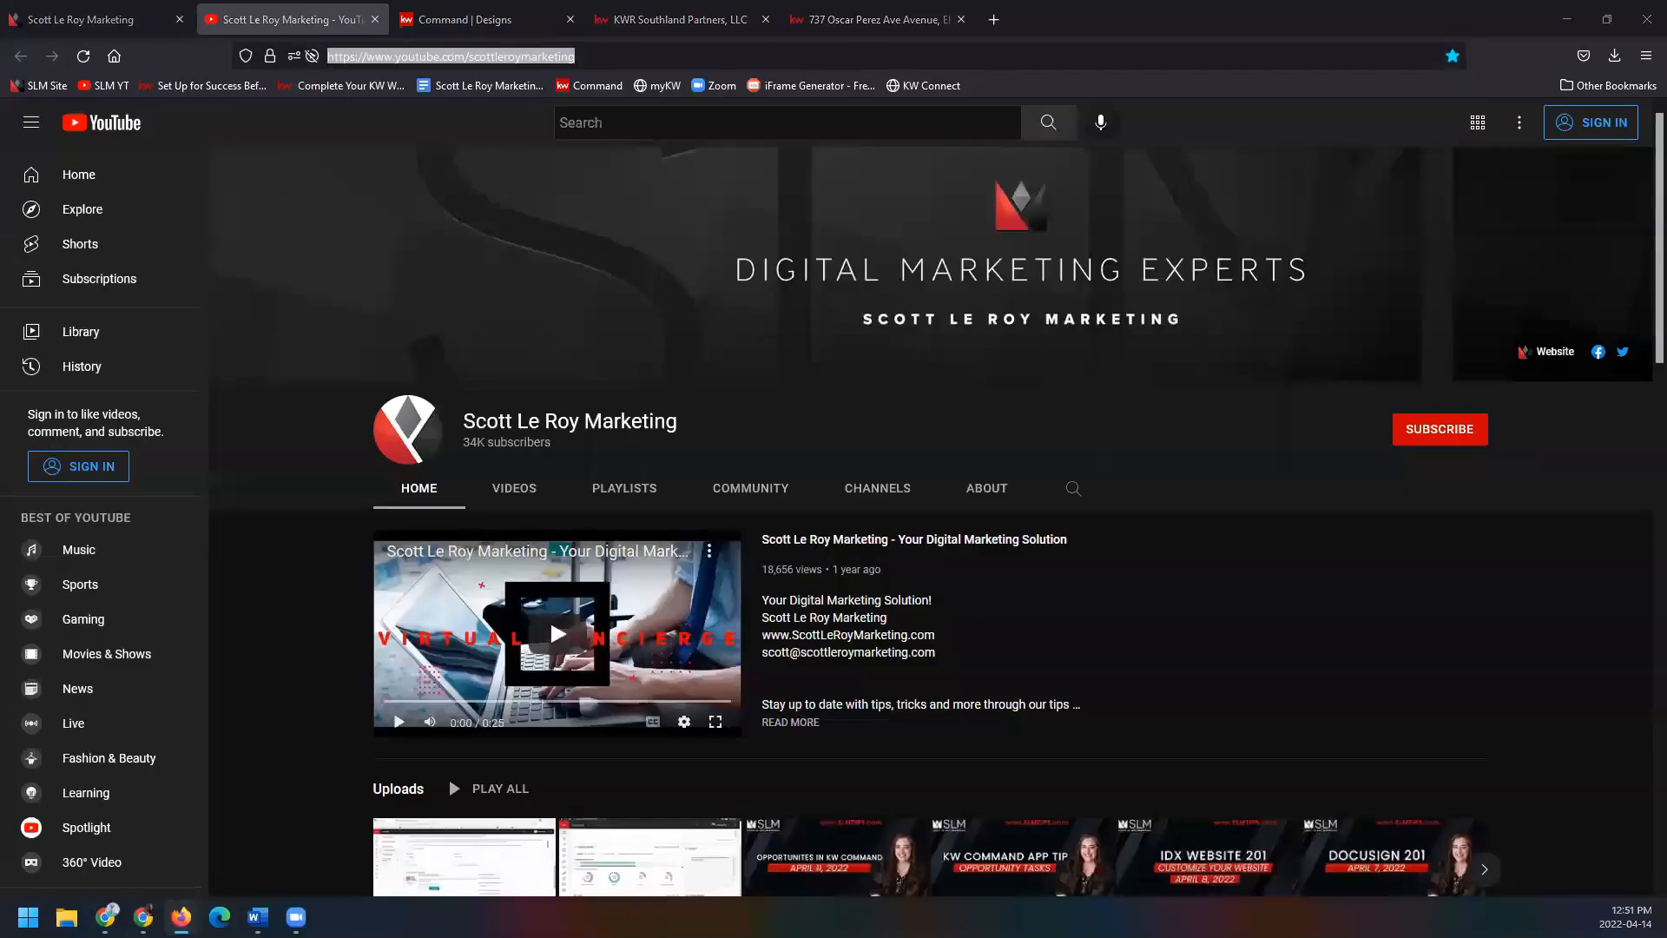